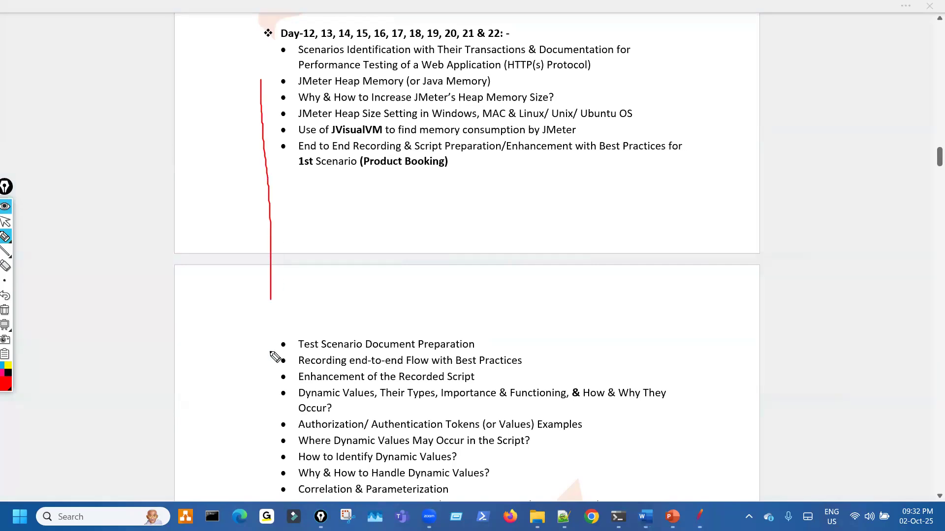
- Clear the red mark and review the Day-12 to 22 syllabus topics down to the ramp-up and think time items
key(ctrl+shift+7)
key(ctrl+shift+2)
scroll(352, 314, down, 2)
scroll(352, 316, down, 18)
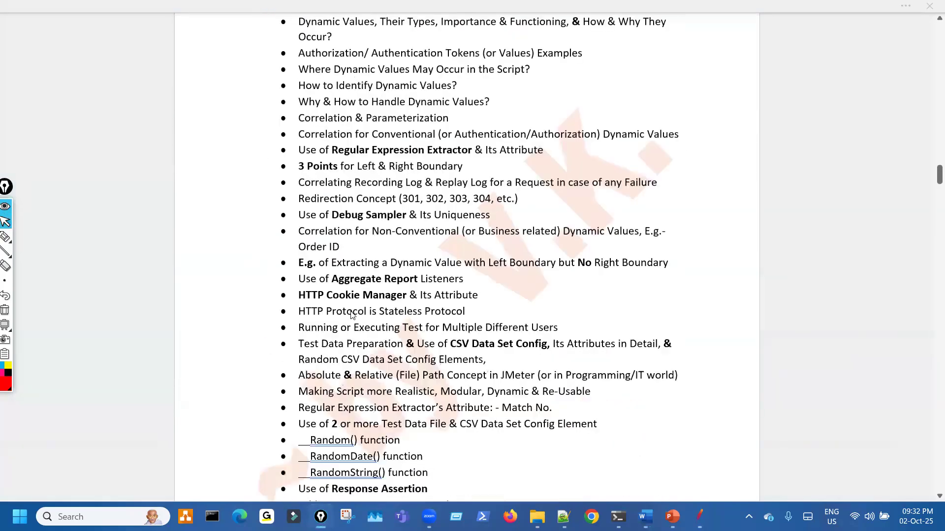
scroll(349, 323, down, 1)
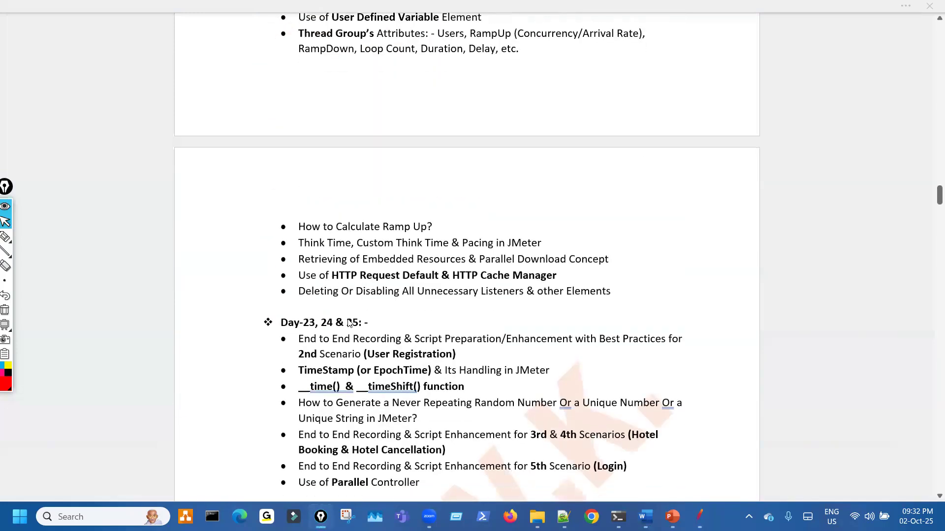
scroll(350, 323, up, 2)
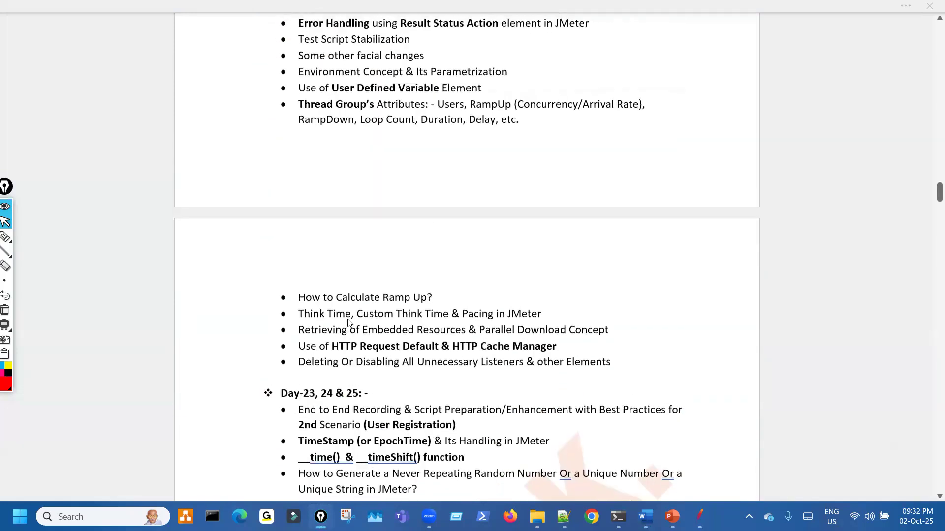
- Mark the Thread Group's Attributes and How to Calculate Ramp Up? topics in red, and clear the marks
key(ctrl+shift+3)
drag(251, 87, 255, 202)
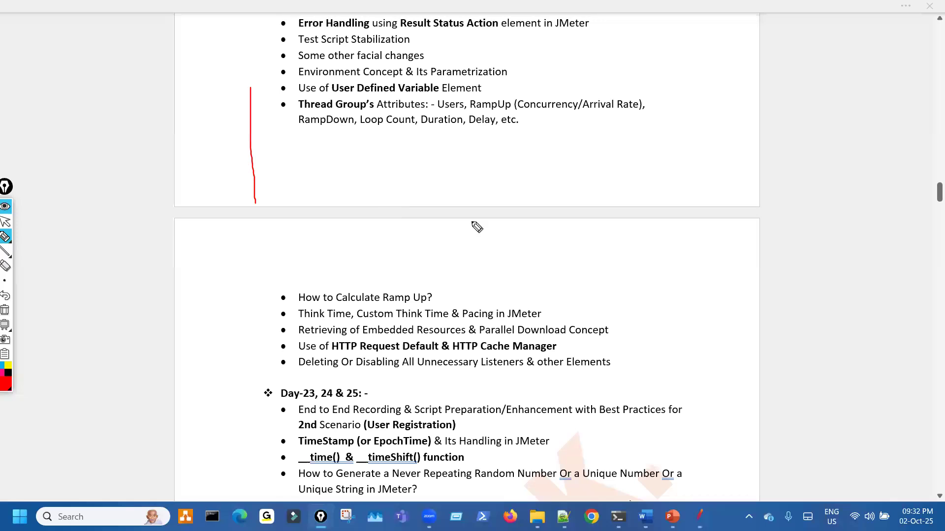
drag(442, 296, 478, 292)
key(ctrl+shift+7)
key(ctrl+shift+2)
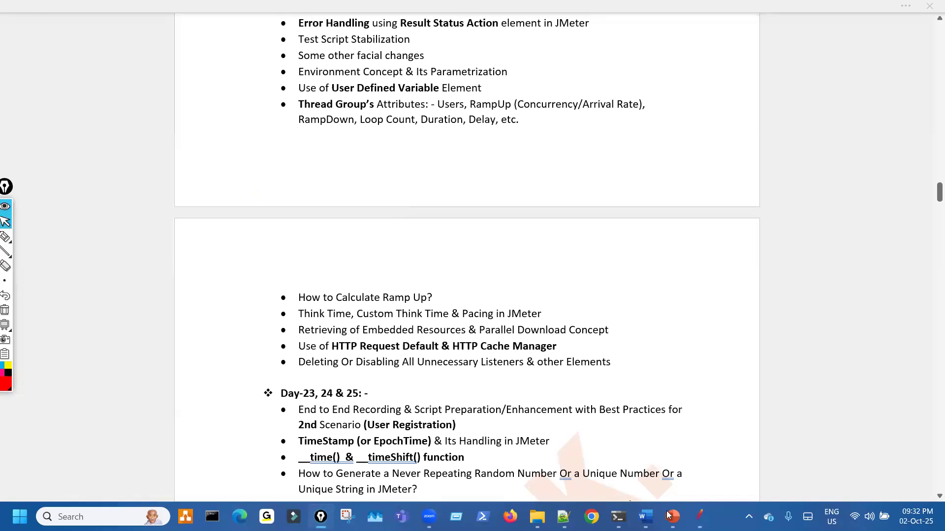
- Switch to the PowerPoint slides, mark step 4.19 on parametrizing the script in red, and clear the marks
click(670, 515)
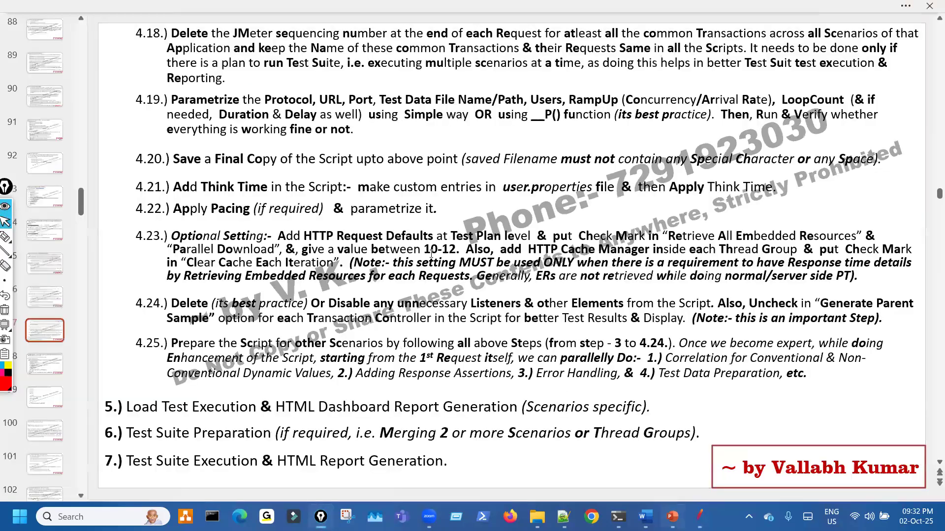
key(ctrl+shift+3)
drag(119, 142, 435, 147)
mouse_move(358, 88)
mouse_down()
mouse_move(358, 127)
mouse_move(424, 110)
mouse_up()
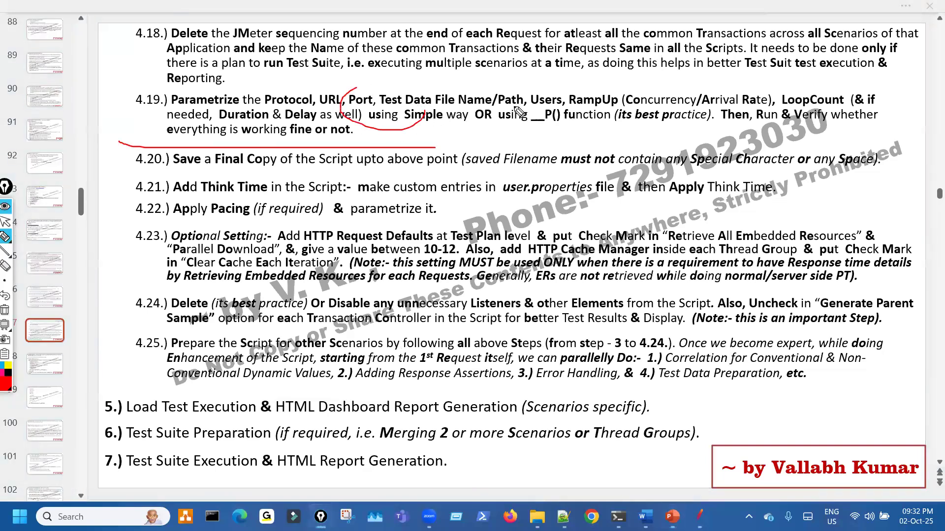
key(ctrl+shift+c)
key(ctrl+shift+1)
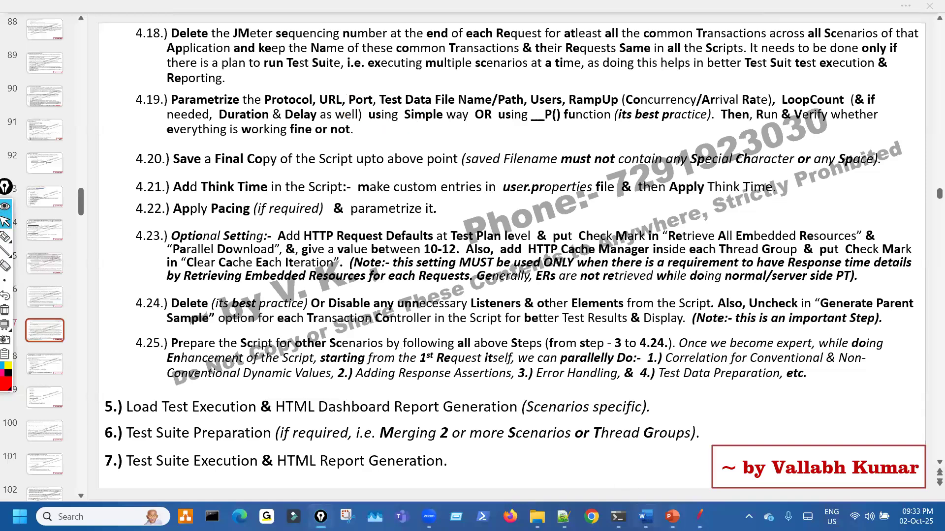
- Switch to File Explorer and delete PS01PB_18Sept25_WIP.jmx from the PetStore folder
key(alt+Tab)
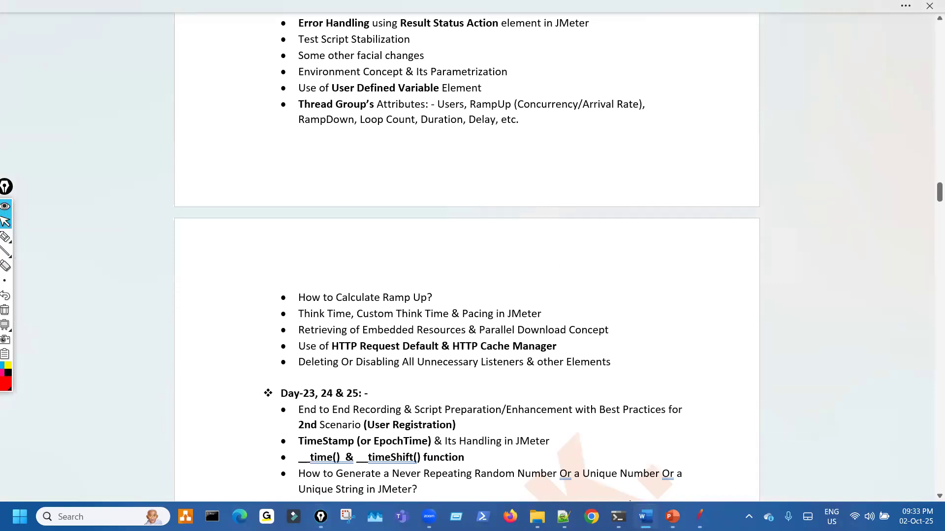
click(537, 516)
click(281, 217)
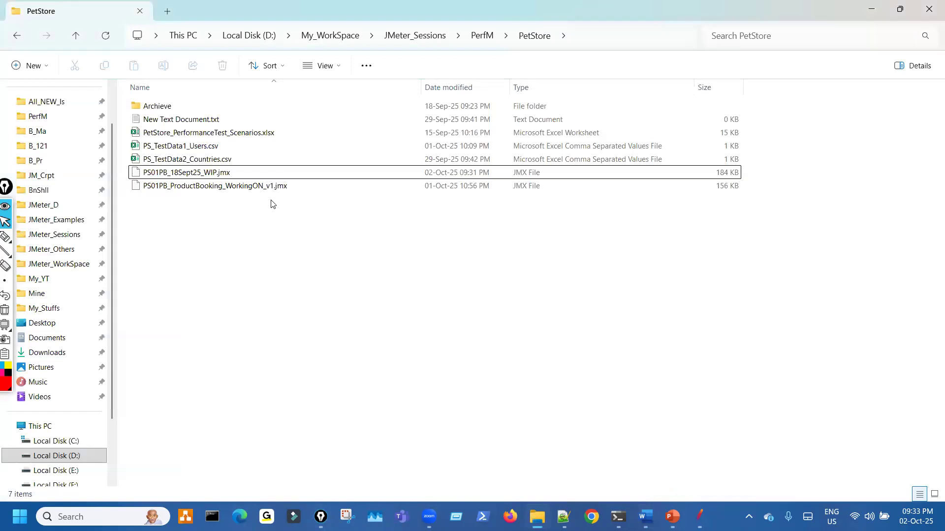
click(222, 65)
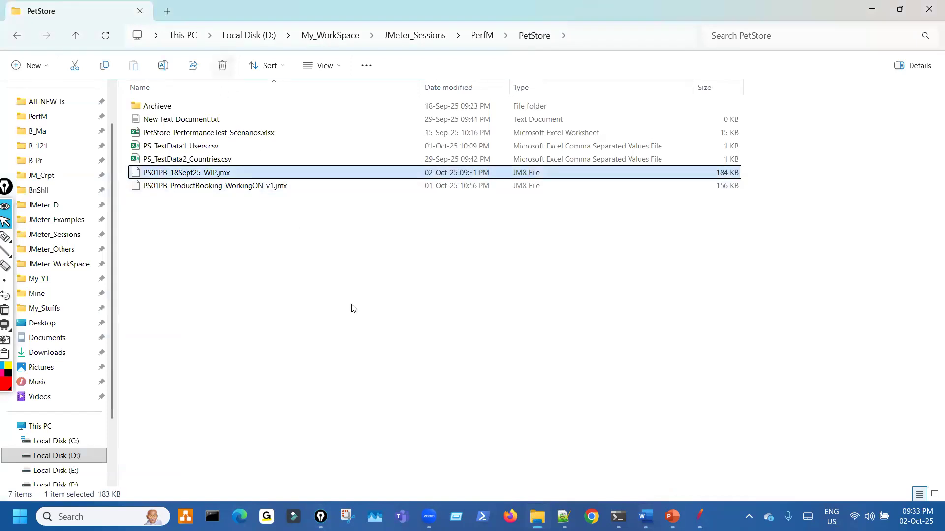
- Load PS01PB_ProductBooking_WorkingON_v1.jmx from the PetStore folder into JMeter, maximize its window and widen the test plan tree
click(699, 517)
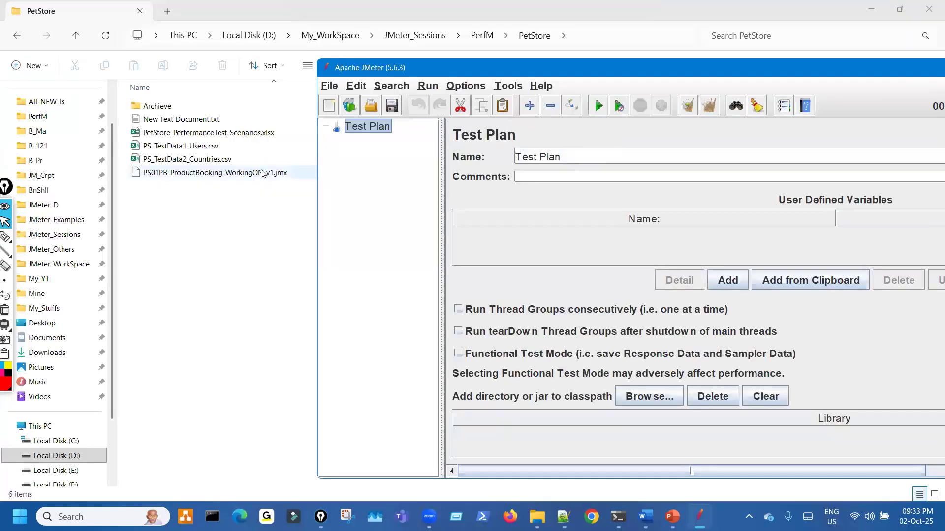
drag(261, 171, 359, 186)
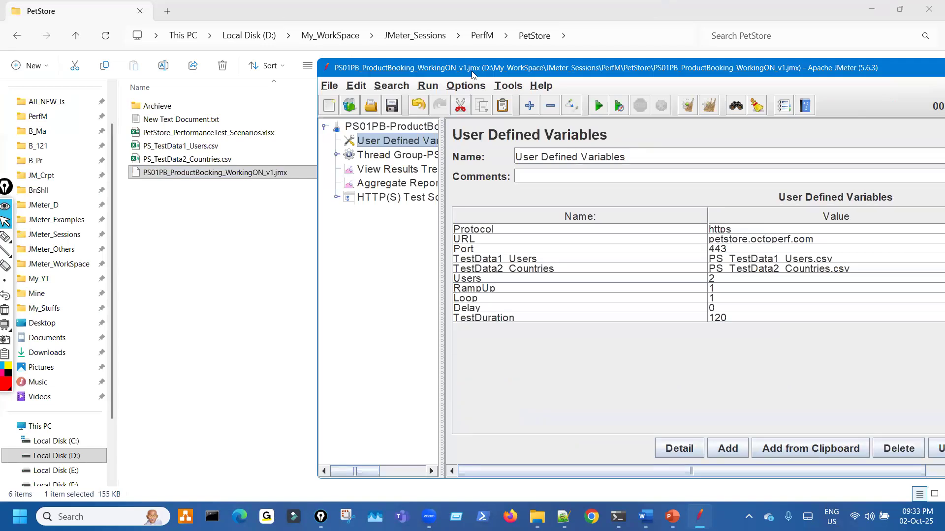
double_click(473, 69)
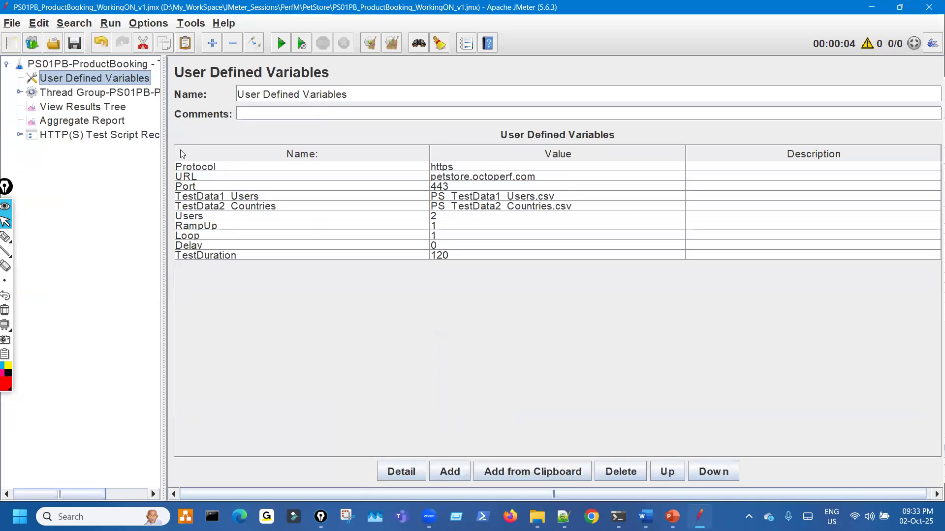
drag(167, 155, 228, 142)
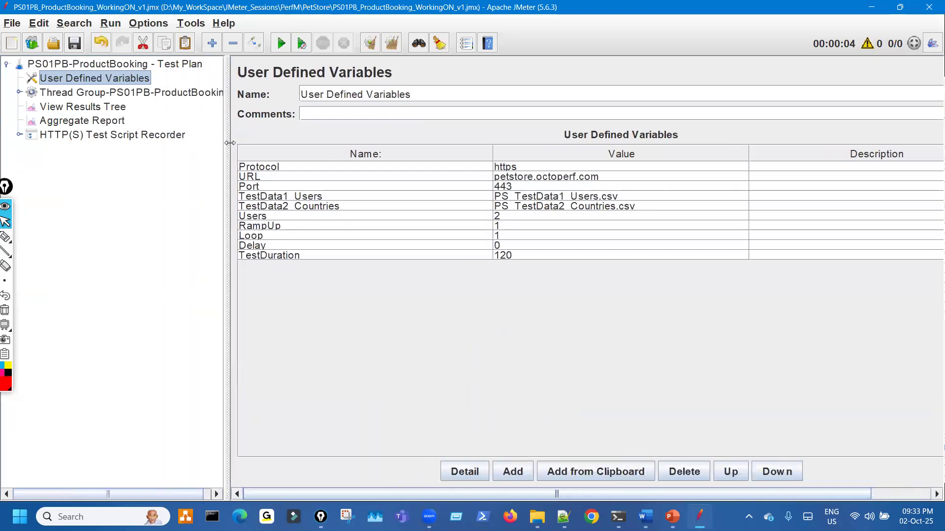
- Move the annotation toolbar clear of the tree, expand the ProductBooking thread group and its Simple Controller, and display the thread group's settings
click(6, 189)
drag(8, 187, 5, 274)
click(19, 93)
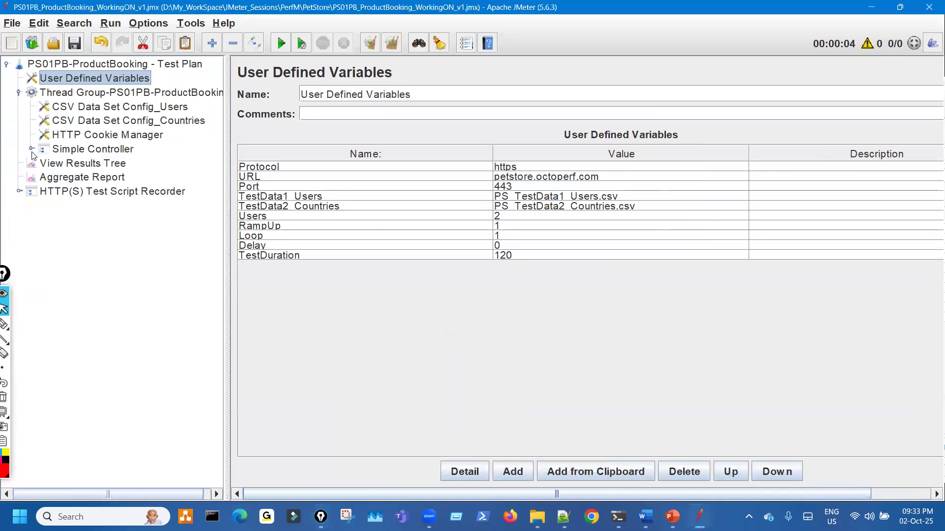
click(31, 149)
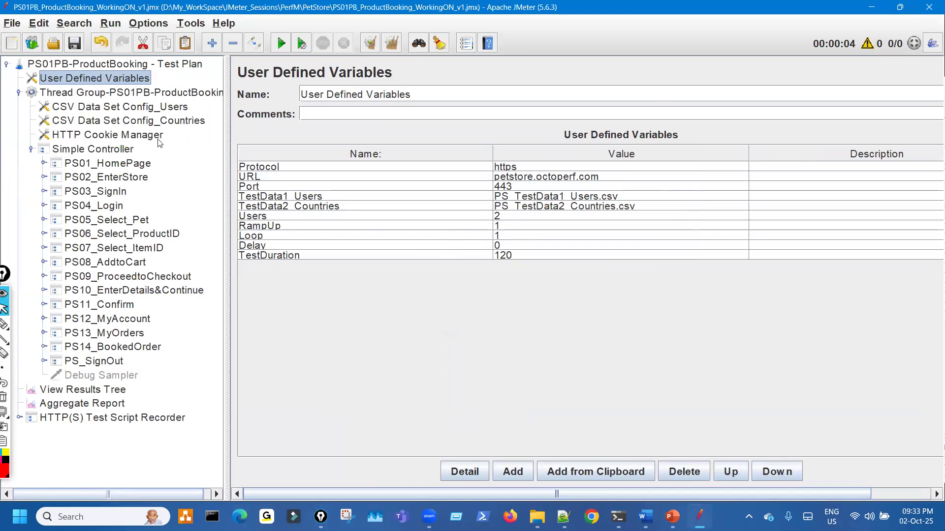
key(Down)
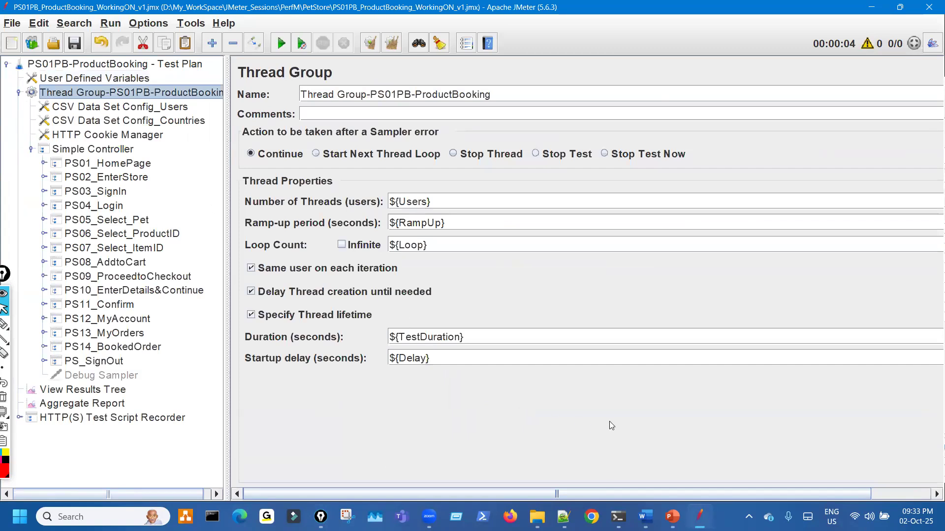
- Switch back to the PowerPoint slide, mark step 4.20 on saving a final script copy in red, and clear the marks
key(alt+Tab)
key(ctrl+shift+3)
drag(292, 177, 480, 180)
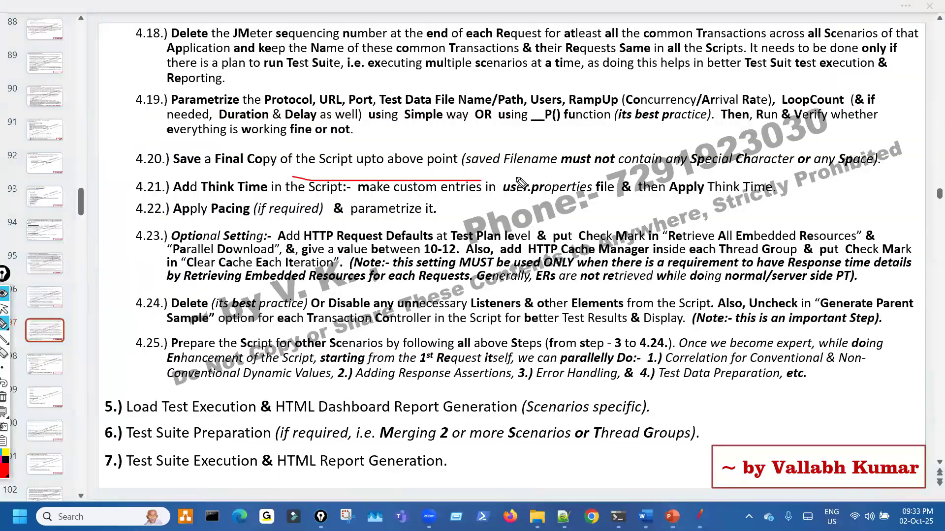
mouse_move(284, 172)
mouse_down()
mouse_move(375, 173)
mouse_move(429, 155)
mouse_move(395, 169)
mouse_up()
drag(373, 131, 409, 119)
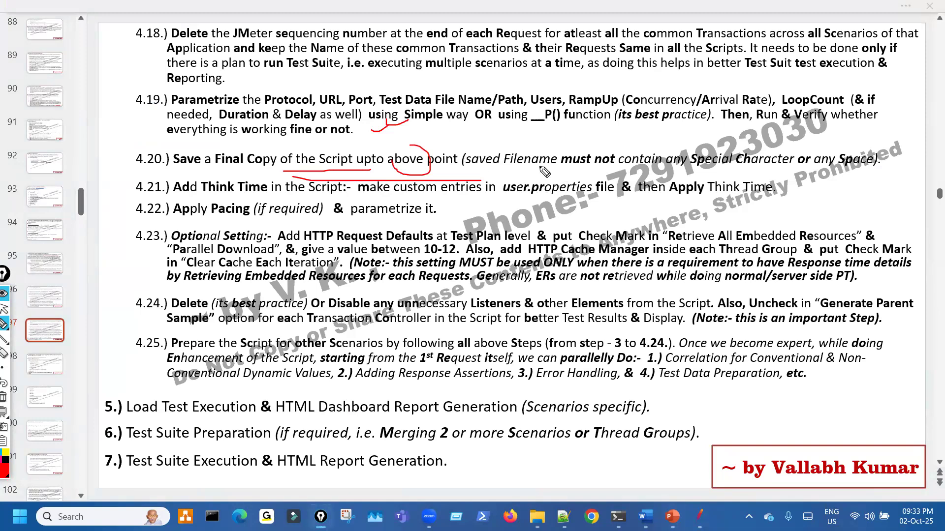
drag(539, 166, 752, 169)
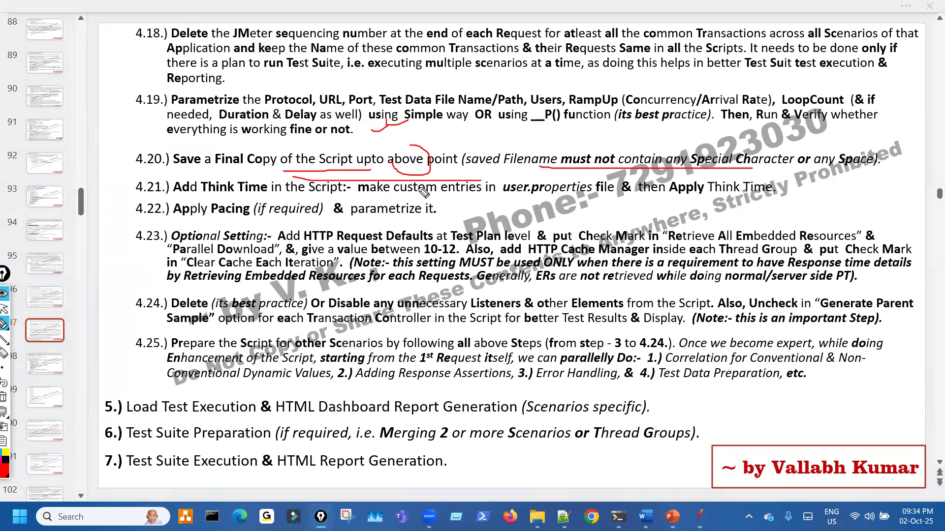
key(ctrl+shift+7)
key(ctrl+shift+2)
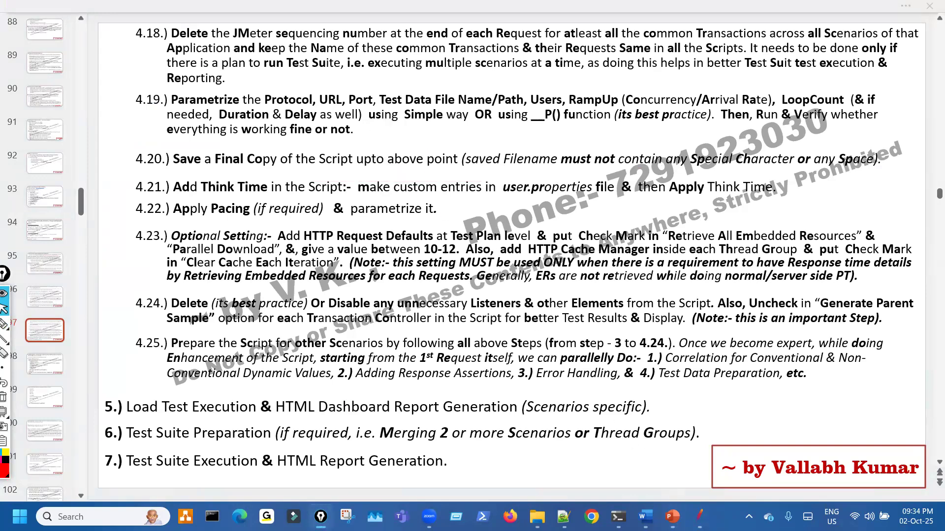
- In JMeter, start saving the test plan as a new file in the PetStore folder and name it PS01PB_ProductBooking_v1
click(697, 515)
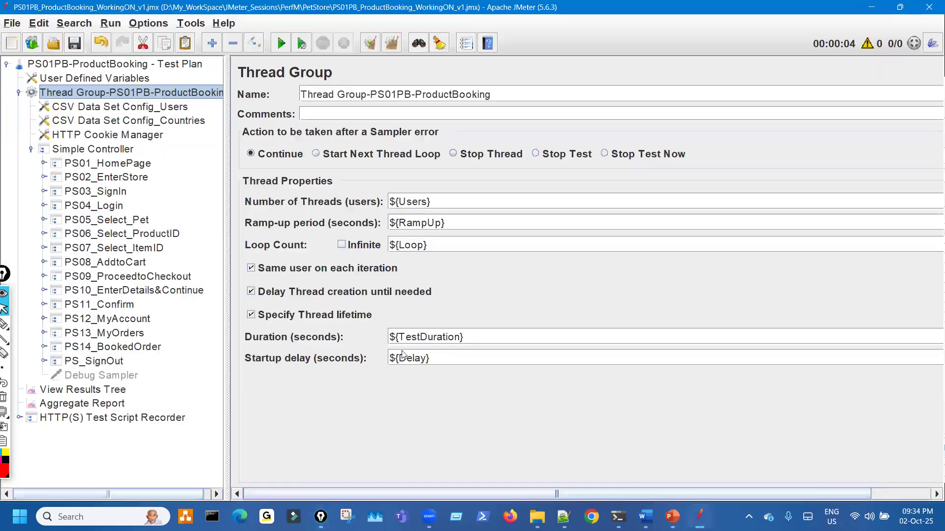
click(12, 24)
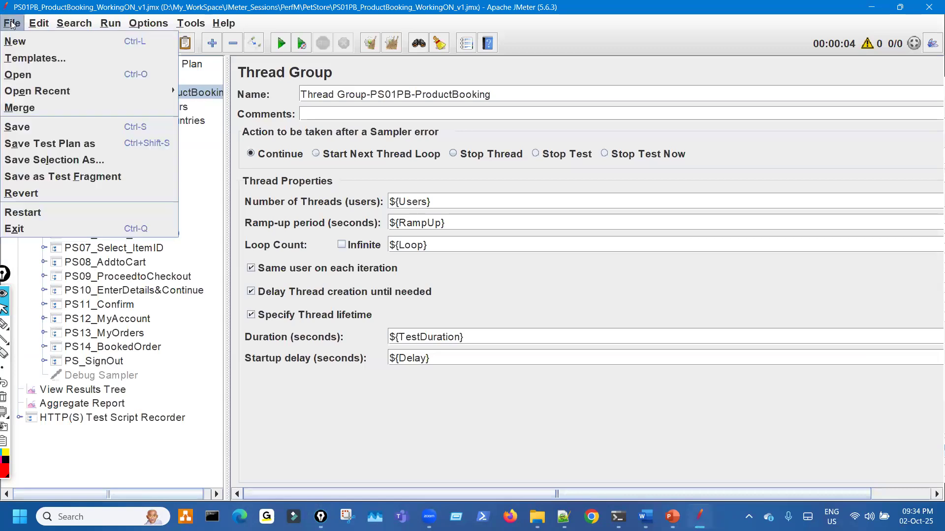
click(20, 142)
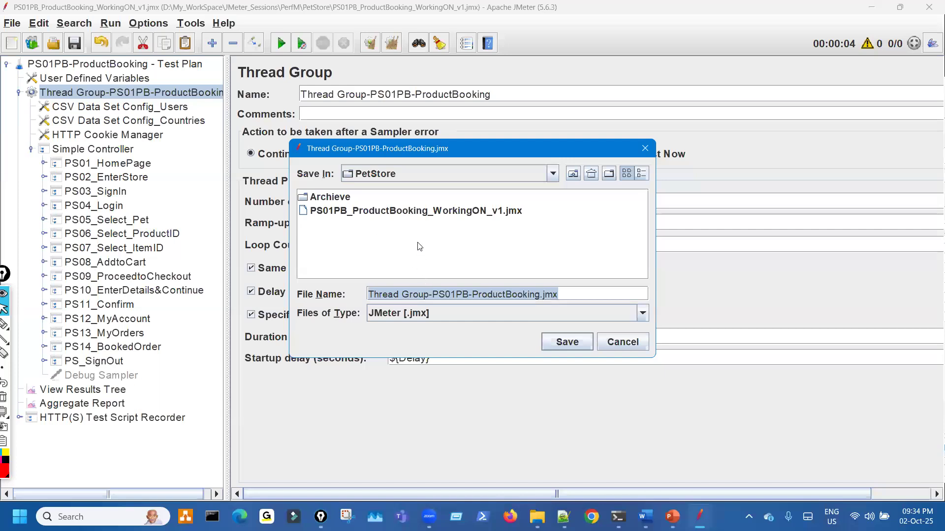
click(413, 211)
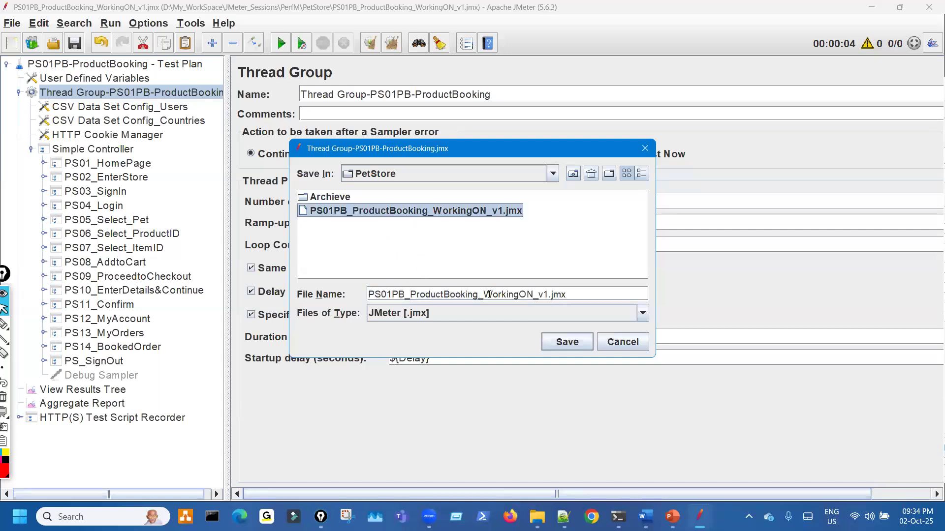
drag(488, 294, 566, 296)
key(BackSpace)
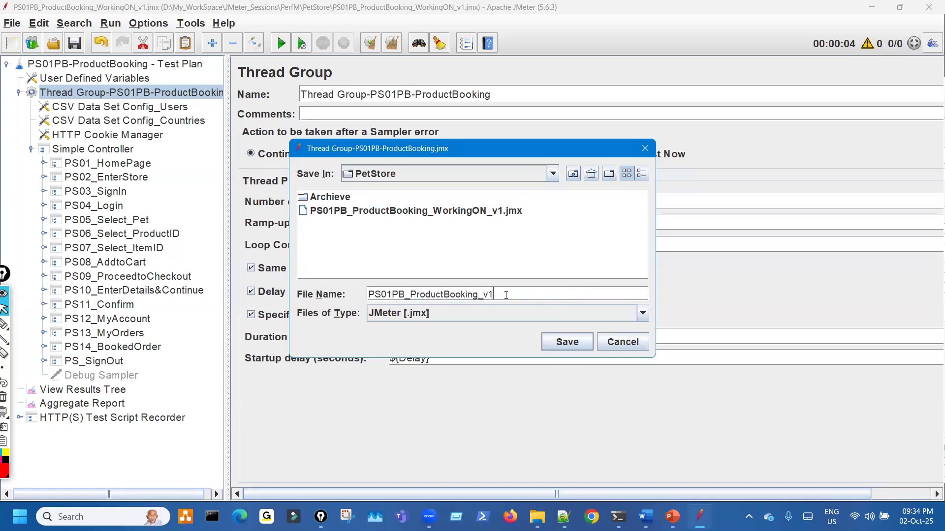
drag(494, 294, 325, 289)
- Mark the new file name, the WorkingON_v1 file and an arrow to the Archieve folder in red, and clear the marks
key(ctrl+shift+3)
drag(380, 302, 497, 306)
drag(486, 272, 507, 285)
mouse_move(449, 217)
mouse_down()
mouse_move(528, 206)
mouse_move(503, 279)
mouse_move(521, 270)
mouse_up()
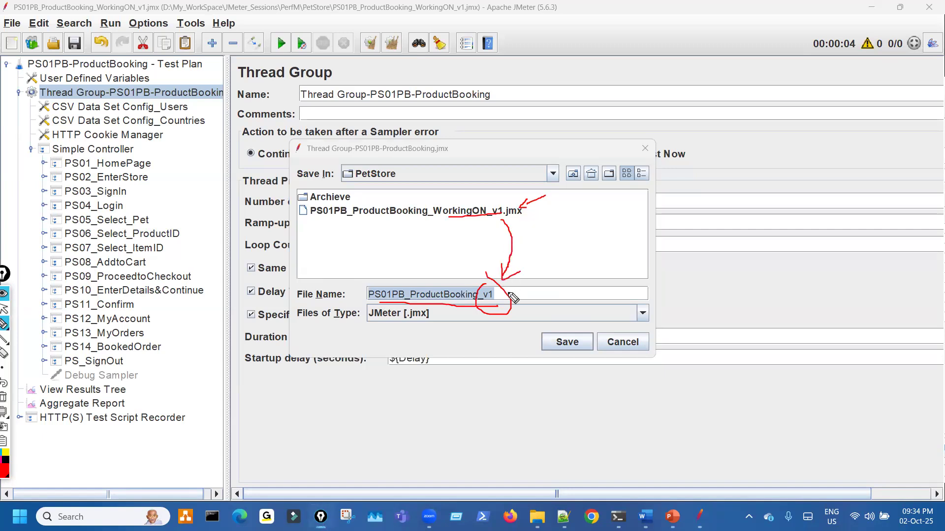
mouse_move(406, 221)
mouse_down()
mouse_move(417, 214)
mouse_move(391, 187)
mouse_move(359, 196)
mouse_up()
drag(359, 196, 377, 199)
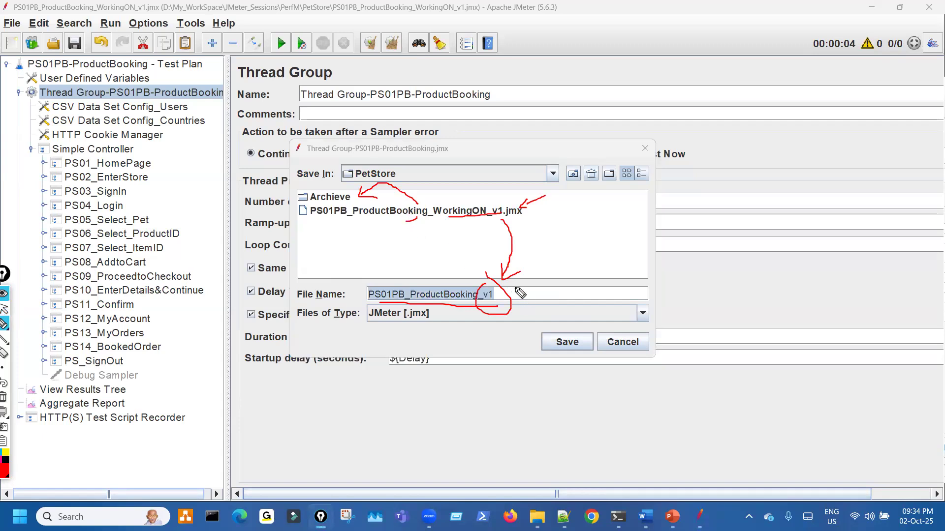
drag(512, 291, 520, 289)
key(ctrl+shift+7)
mouse_move(494, 286)
mouse_down()
mouse_move(478, 293)
mouse_move(492, 285)
mouse_up()
key(ctrl+shift+7)
key(ctrl+shift+2)
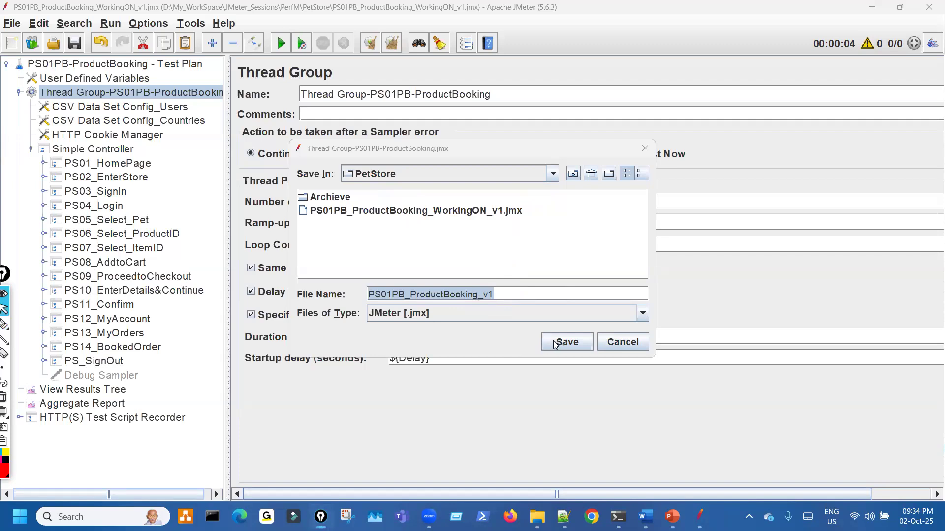
- Briefly mark the file name's _v1 suffix, clear the mark, and save the test plan copy
key(ctrl+shift+3)
drag(478, 285, 483, 306)
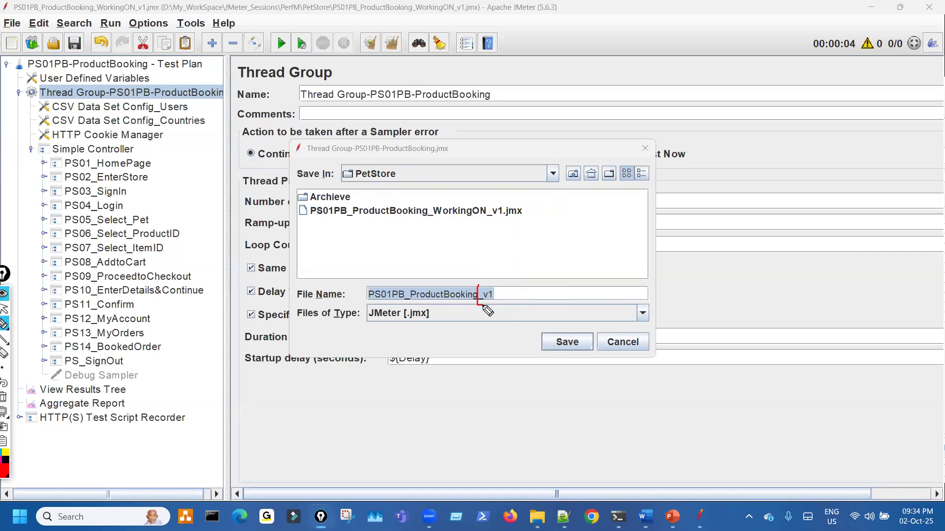
key(ctrl+shift+1)
click(563, 342)
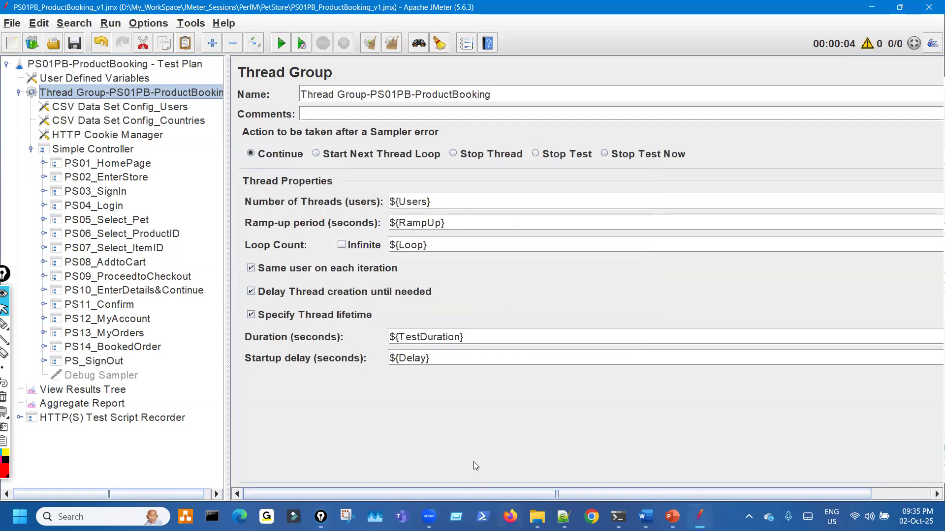
- Switch to File Explorer, move PS01PB_ProductBooking_WorkingON_v1.jmx into the Archieve folder, and open that folder
key(alt+Tab)
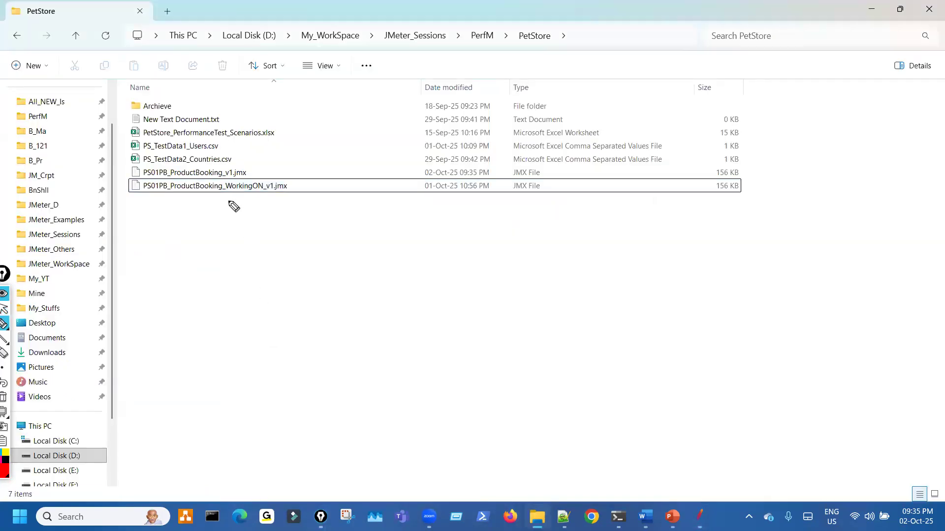
mouse_move(228, 200)
mouse_down()
mouse_move(290, 199)
mouse_move(316, 182)
mouse_move(304, 197)
mouse_move(252, 187)
mouse_move(291, 109)
mouse_move(191, 111)
mouse_up()
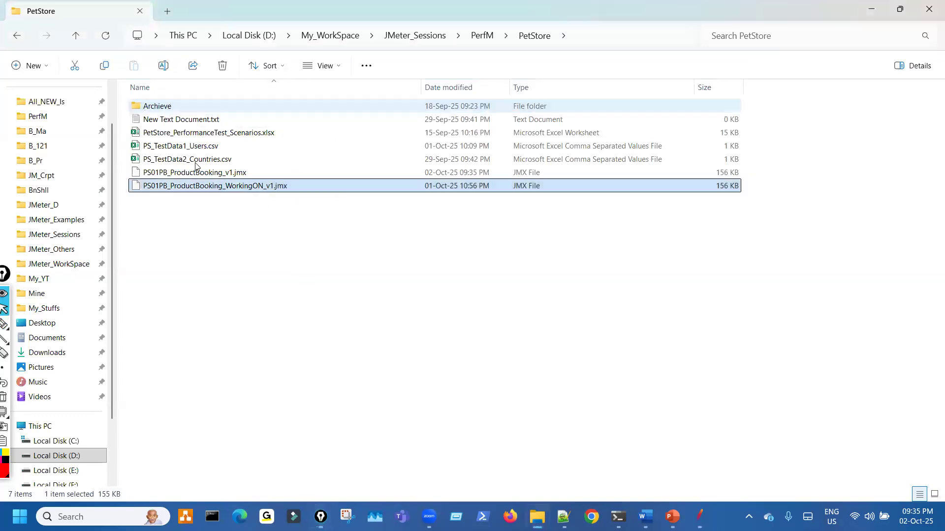
double_click(173, 107)
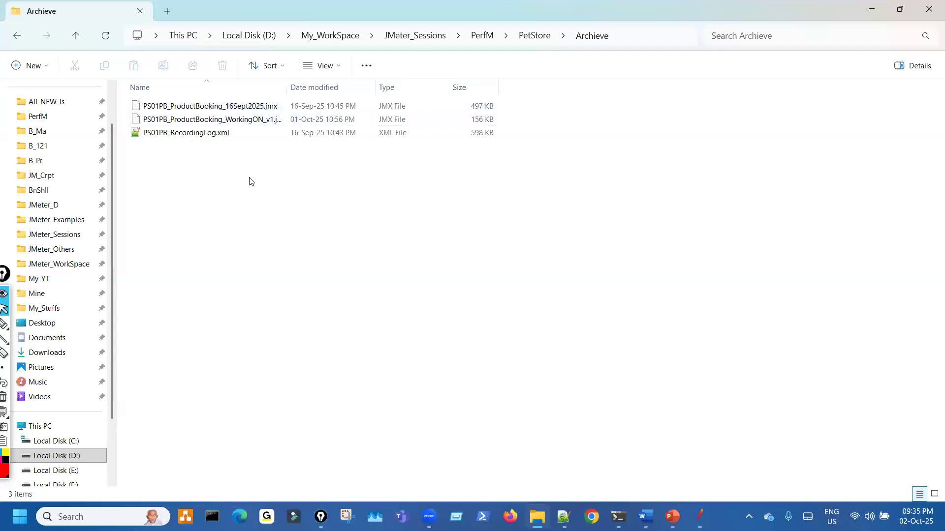
- Widen the file name column in the Archieve folder and go back to the PetStore folder
drag(287, 93, 351, 92)
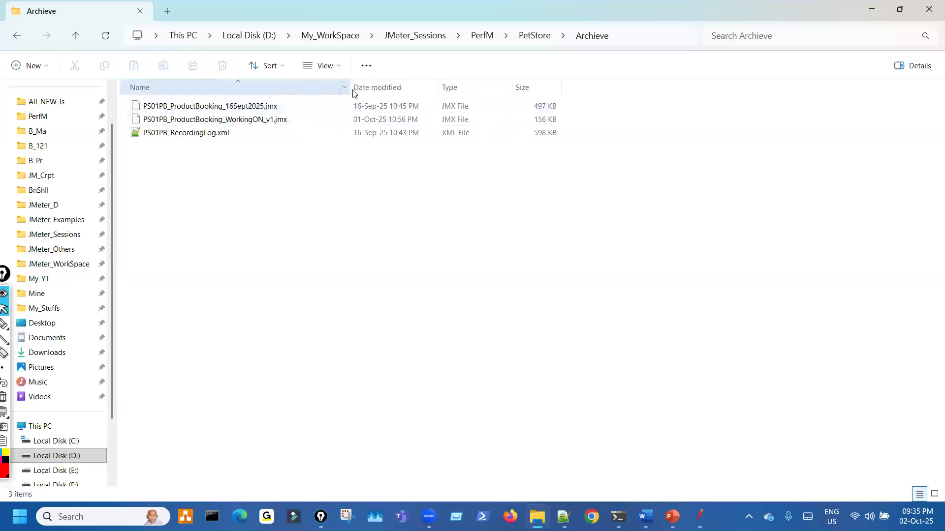
click(18, 36)
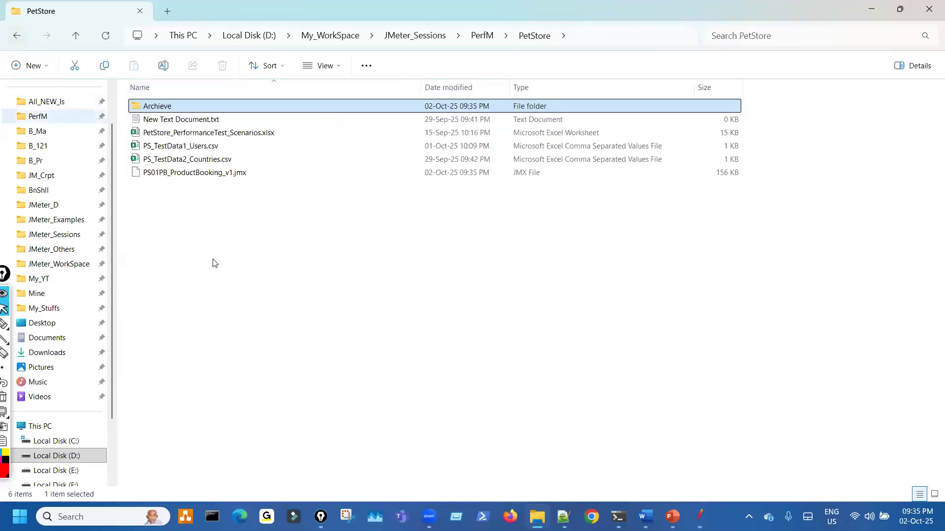
- Mark PS01PB_ProductBooking_v1.jmx with a red box and arrow, underline the end of its name separately, and clear the marks
mouse_move(172, 183)
mouse_down()
mouse_move(257, 179)
mouse_move(125, 166)
mouse_up()
mouse_move(178, 266)
mouse_down()
mouse_move(194, 190)
mouse_move(187, 196)
mouse_move(196, 196)
mouse_up()
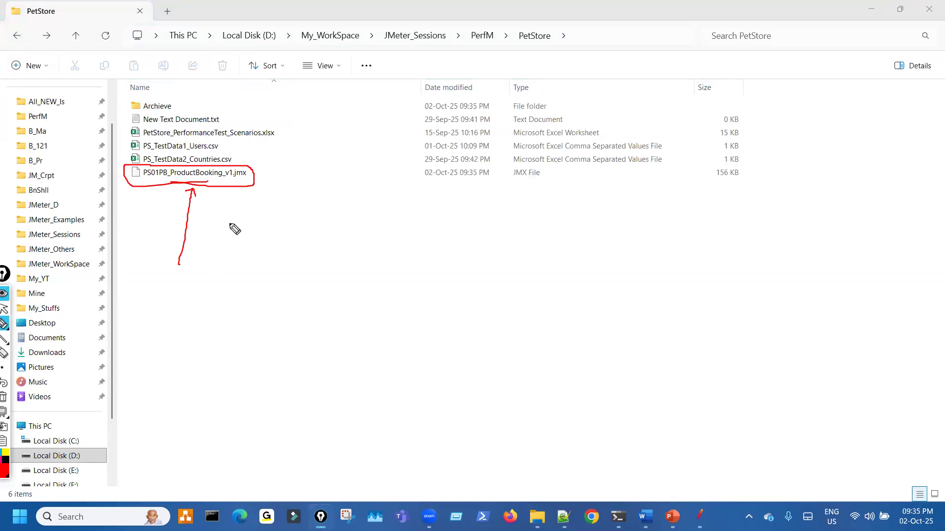
key(ctrl+shift+7)
key(ctrl+shift+2)
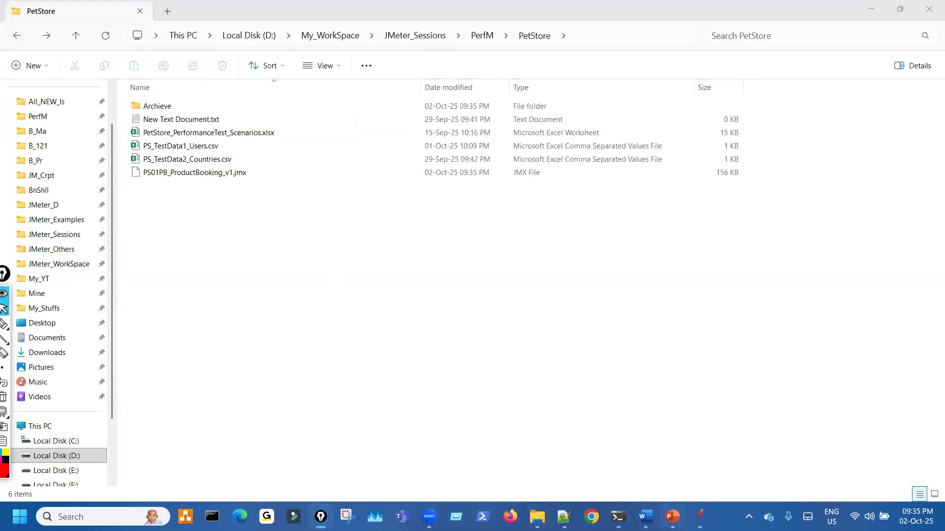
key(ctrl+shift+3)
drag(223, 181, 266, 180)
key(ctrl+shift+7)
key(ctrl+shift+2)
- Switch to the PowerPoint slide, tick steps 4.21, 4.22 and 4.24 in red, tick 4.21 again, and clear the marks
key(alt+Tab)
key(ctrl+shift+3)
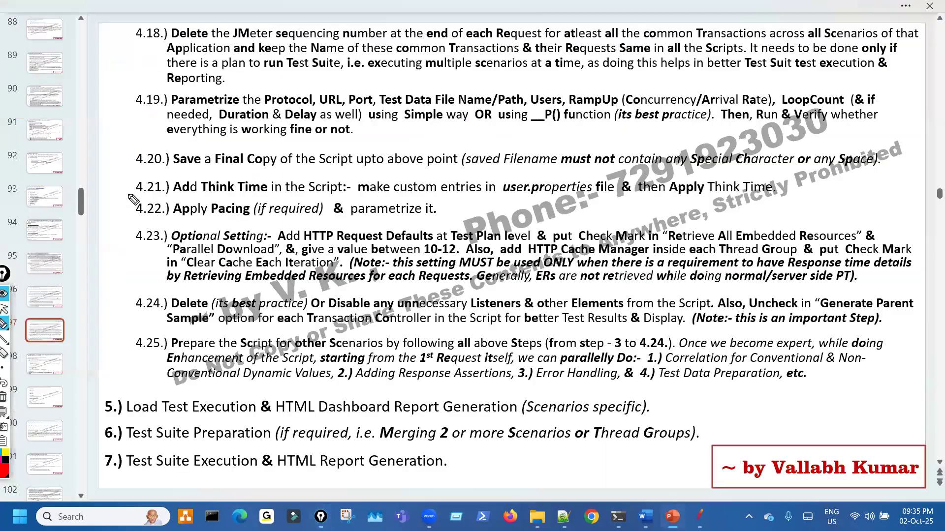
mouse_move(129, 193)
mouse_down()
mouse_move(150, 184)
mouse_move(176, 195)
mouse_up()
mouse_move(127, 298)
mouse_down()
mouse_move(132, 311)
mouse_move(160, 304)
mouse_up()
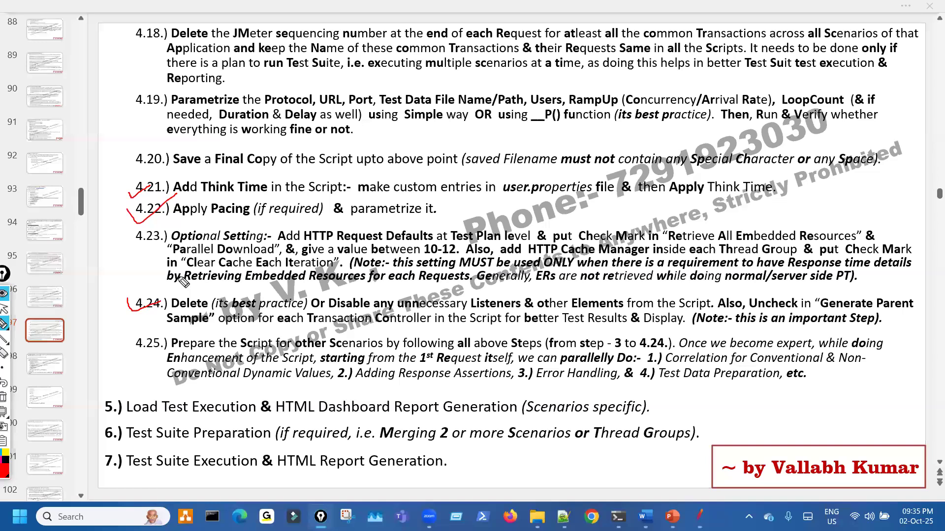
key(e)
drag(122, 191, 146, 188)
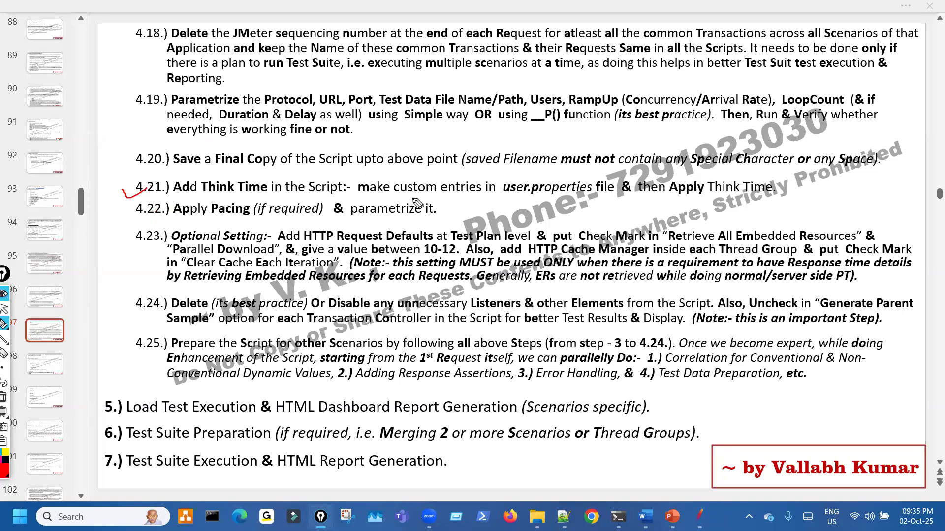
key(ctrl+shift+7)
key(ctrl+shift+2)
- Switch to the Word document and replace "facial" with "cosmatic" in the "Some other facial changes" bullet
click(645, 516)
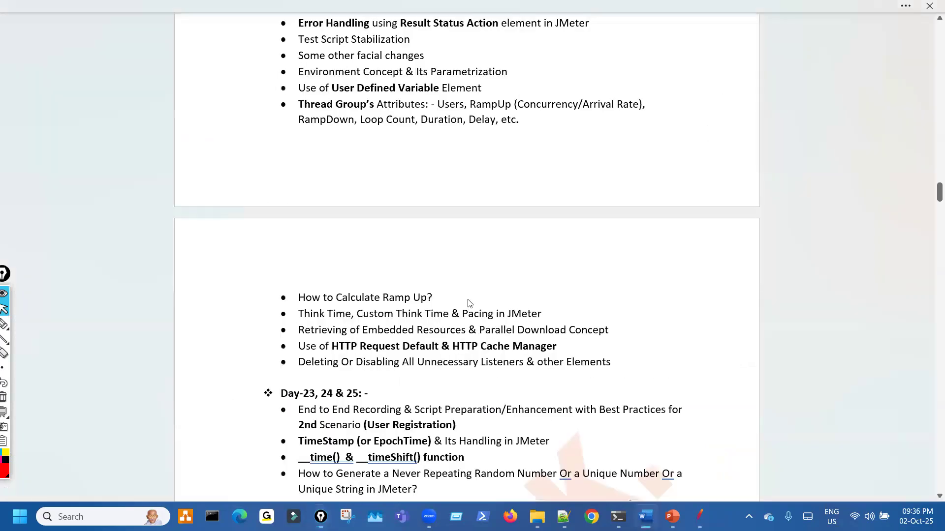
scroll(468, 301, up, 2)
scroll(469, 300, down, 3)
scroll(467, 298, up, 1)
double_click(371, 55)
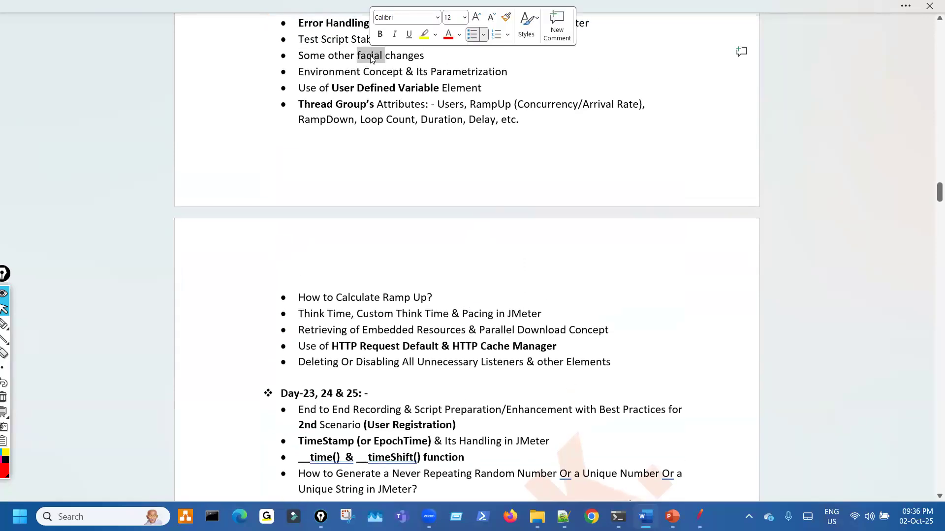
text(cosmatic)
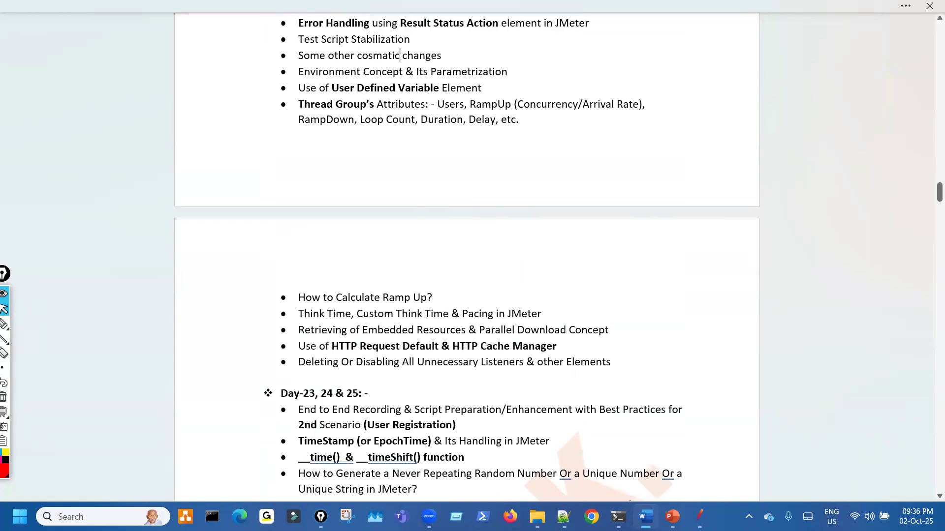
- Correct the misspelled "cosmatic" in the changes bullet using the first spelling suggestion
right_click(369, 55)
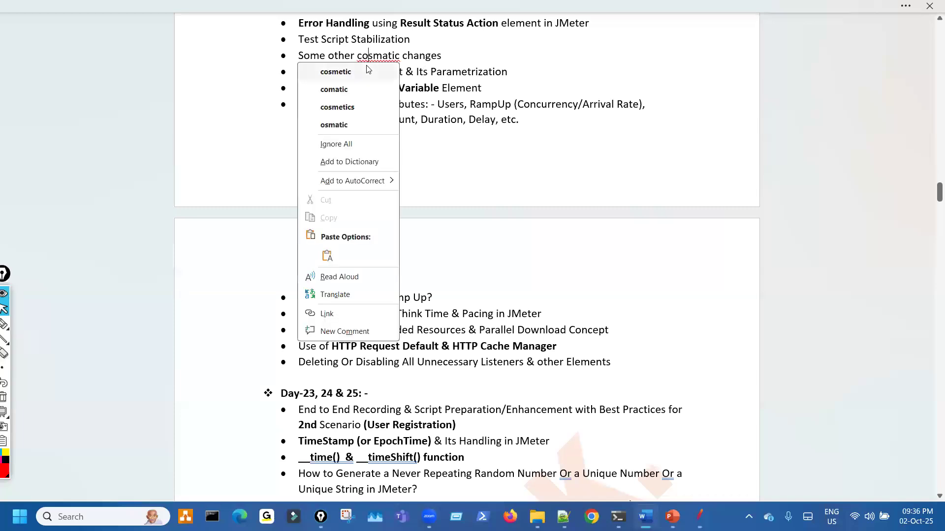
key(Escape)
key(BackSpace)
text(u)
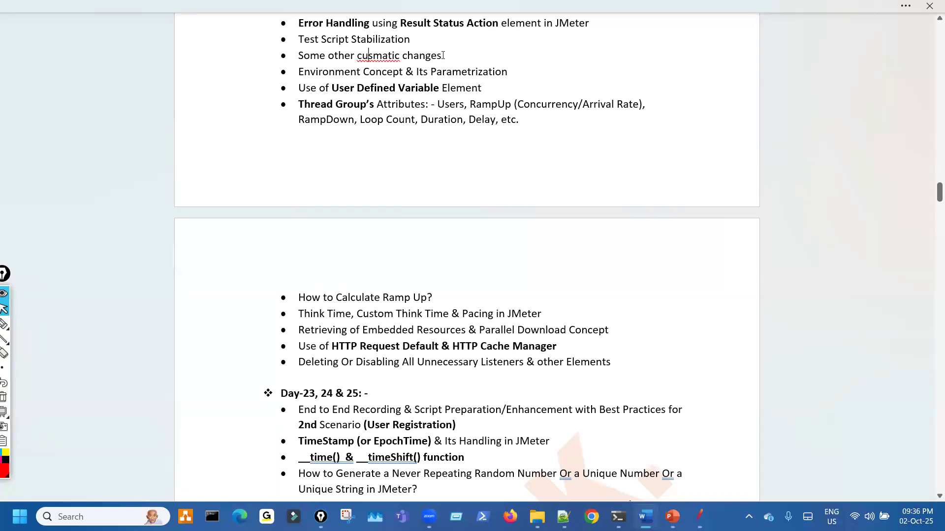
right_click(384, 56)
click(335, 72)
click(528, 134)
- Return to the PowerPoint slide, mark the script, user.properties and Apply Think Time parts of step 4.21 in red, and clear the marks
click(699, 516)
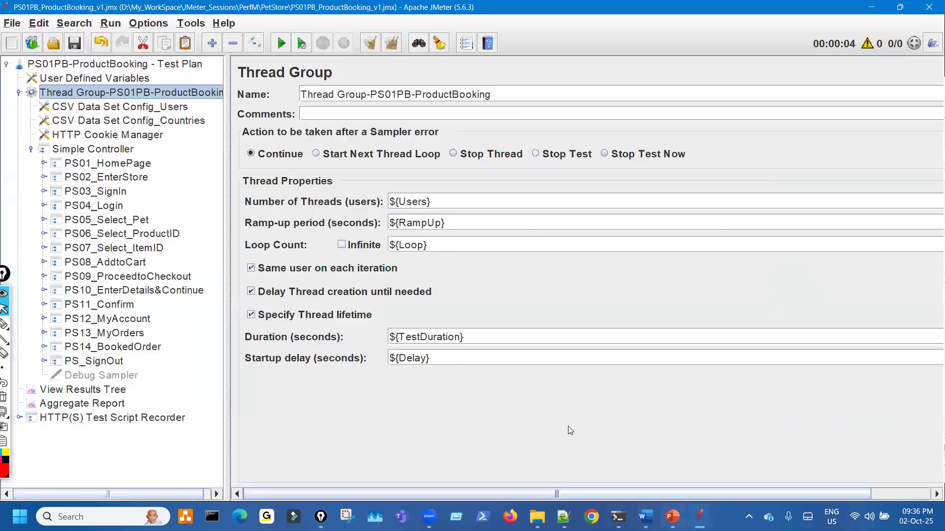
key(alt+Tab)
drag(274, 196, 402, 199)
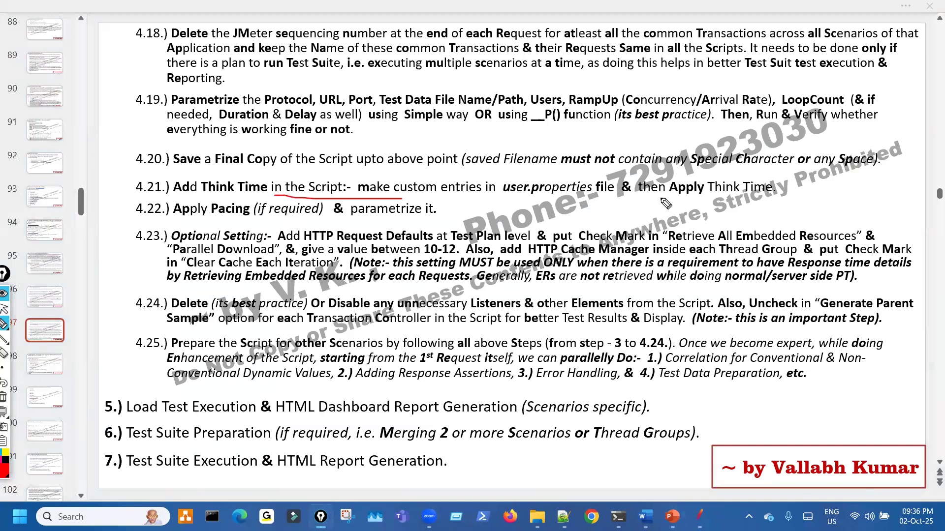
drag(465, 198, 520, 199)
mouse_move(724, 177)
mouse_down()
mouse_move(711, 176)
mouse_move(717, 204)
mouse_move(728, 204)
mouse_up()
drag(782, 178, 798, 173)
key(ctrl+shift+7)
key(ctrl+shift+2)
click(609, 211)
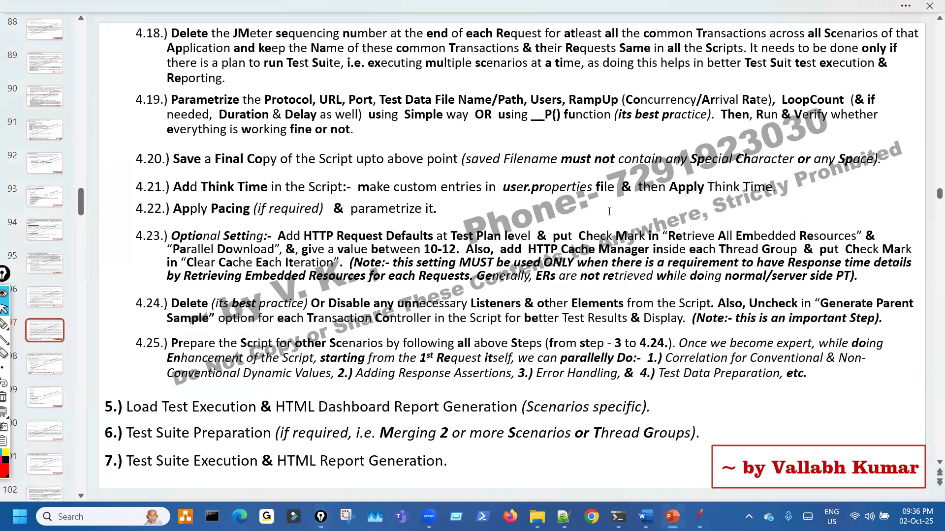
click(609, 212)
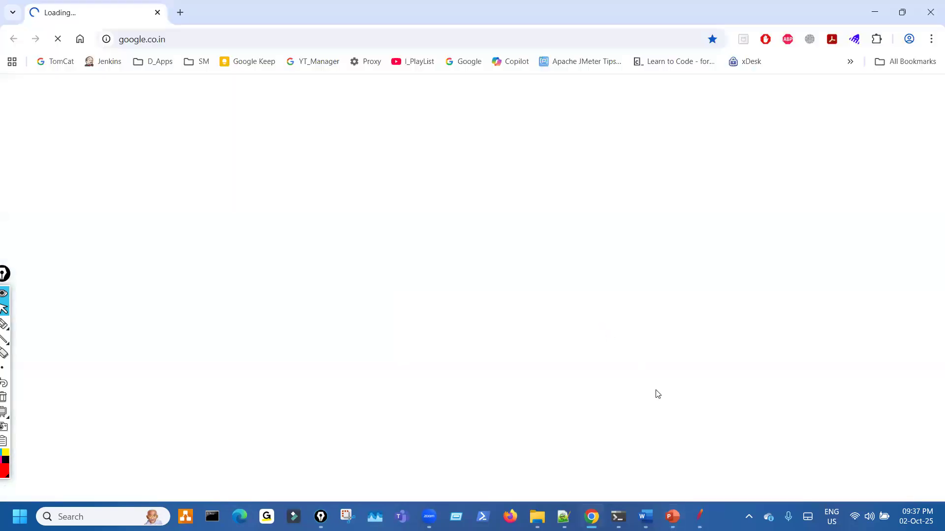
- Switch to JMeter, highlight the Thread Group's ramp-up value, and draw red strokes beside the first transactions, clearing them again
click(700, 517)
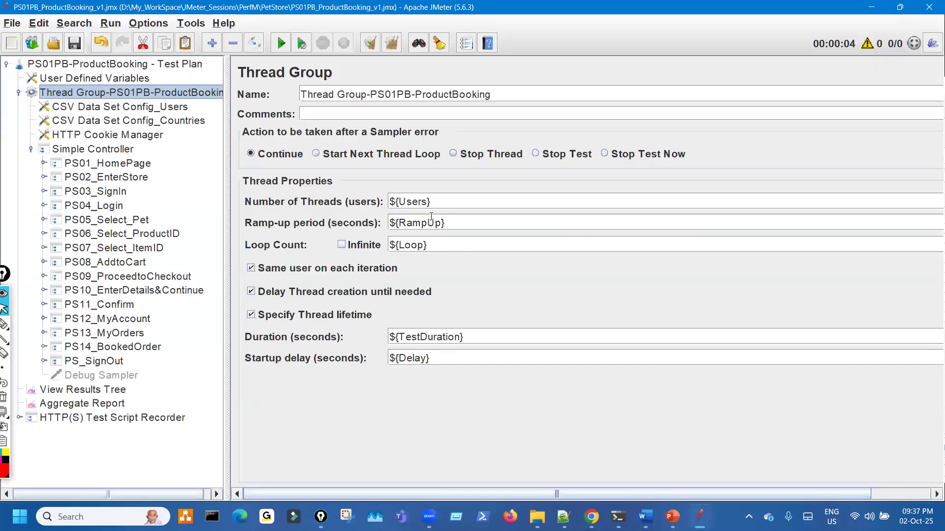
drag(442, 223, 362, 227)
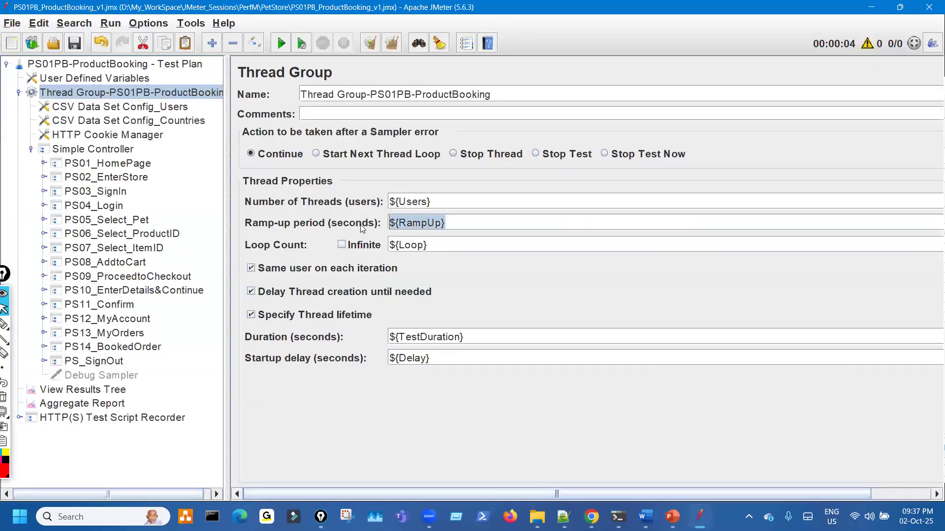
key(ctrl+shift+3)
mouse_move(179, 132)
mouse_down()
mouse_move(160, 153)
mouse_move(169, 172)
mouse_up()
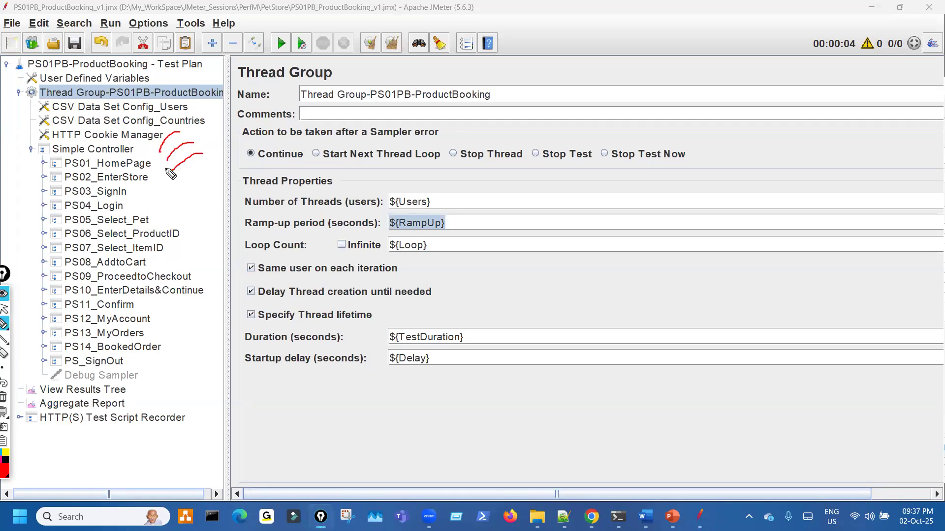
key(ctrl+shift+7)
- Tick the ramp-up period in red, draw strokes above the Simple Controller's transactions, and clear the marks
drag(457, 226, 474, 218)
drag(145, 108, 138, 148)
mouse_move(173, 117)
mouse_down()
mouse_move(147, 137)
mouse_move(160, 148)
mouse_up()
drag(193, 134, 169, 153)
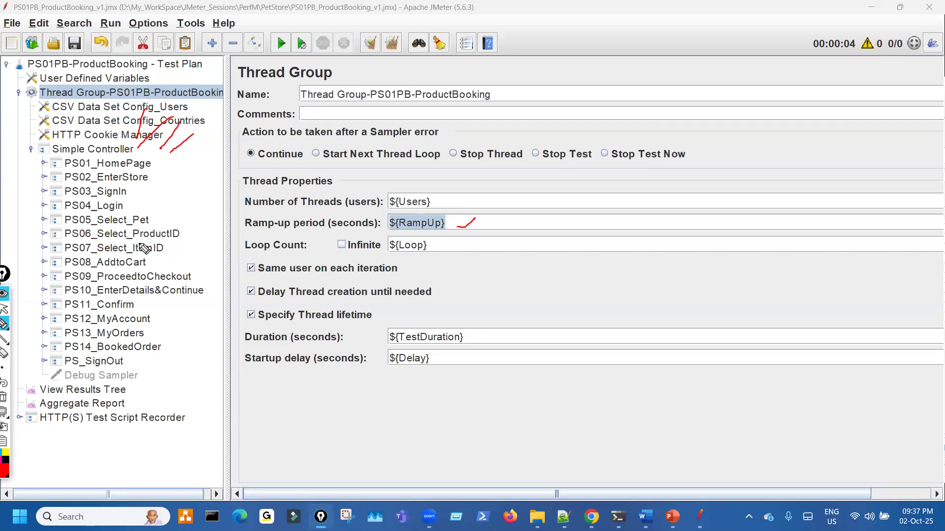
key(ctrl+shift+7)
key(ctrl+shift+2)
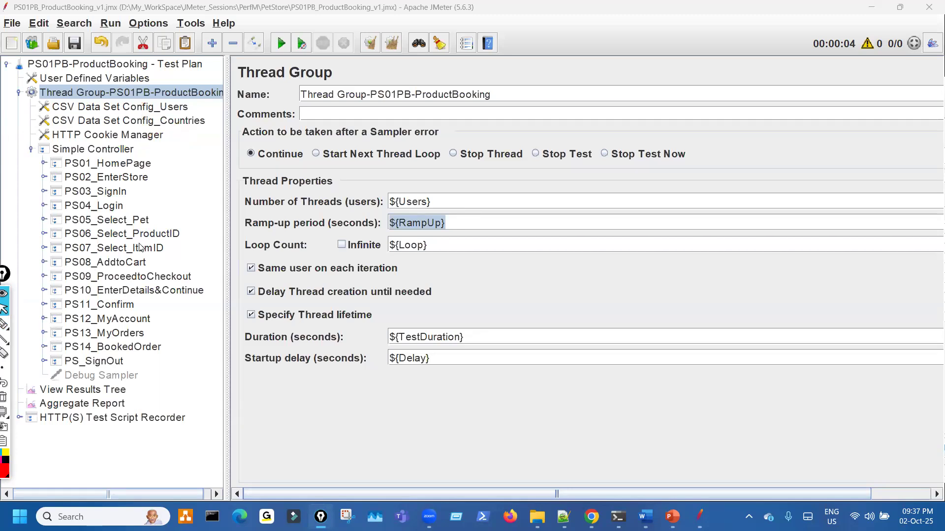
- Run the test from the View Results Tree, widen its result list, and stop the run
click(122, 390)
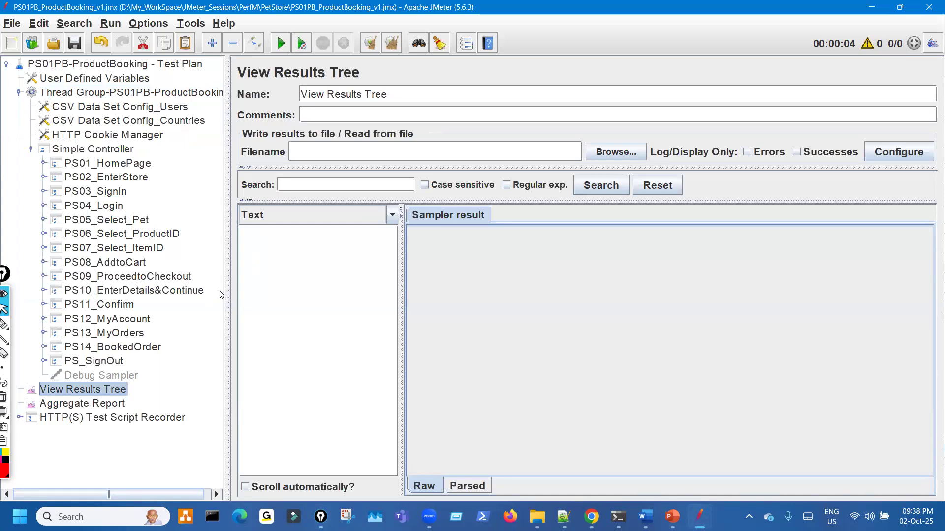
click(178, 93)
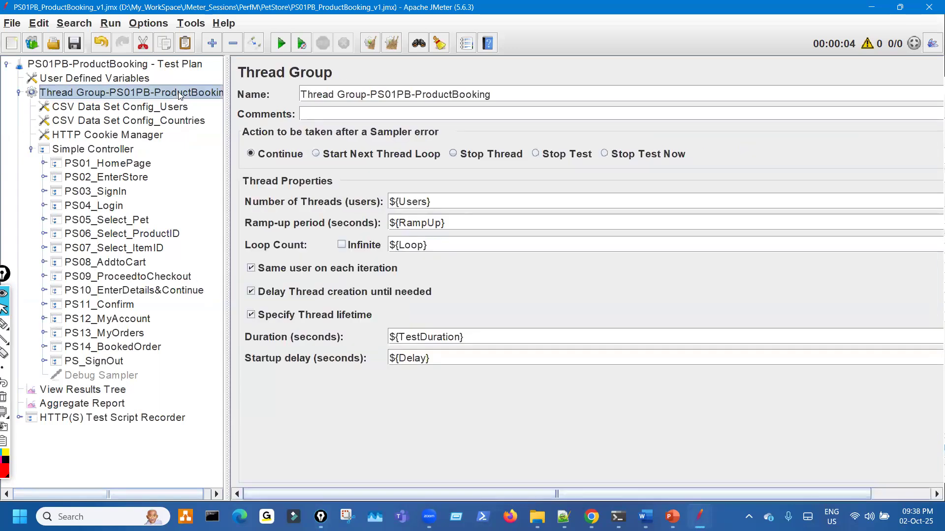
click(116, 389)
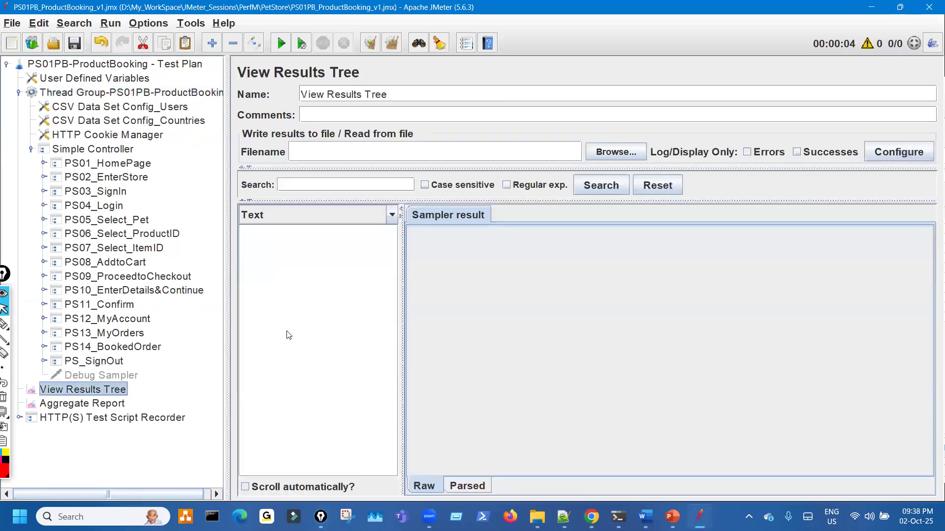
click(281, 44)
drag(403, 299, 446, 296)
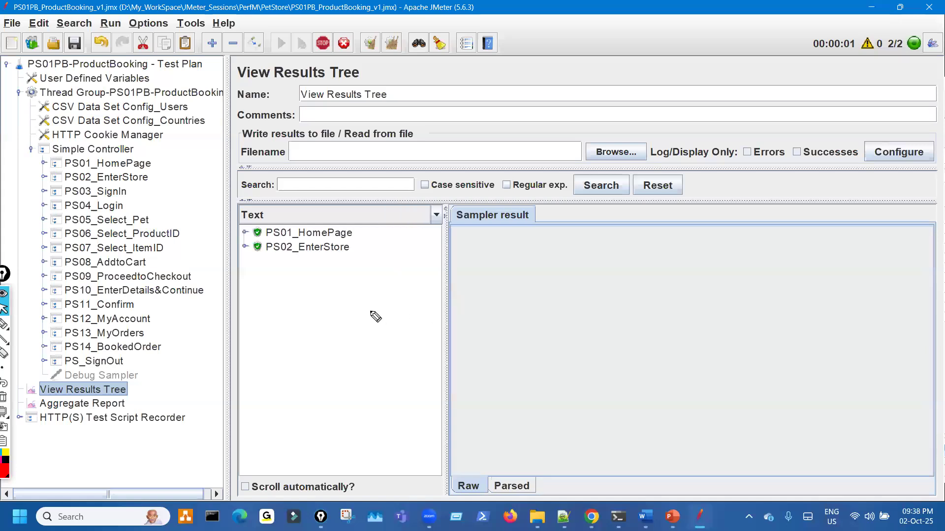
click(322, 44)
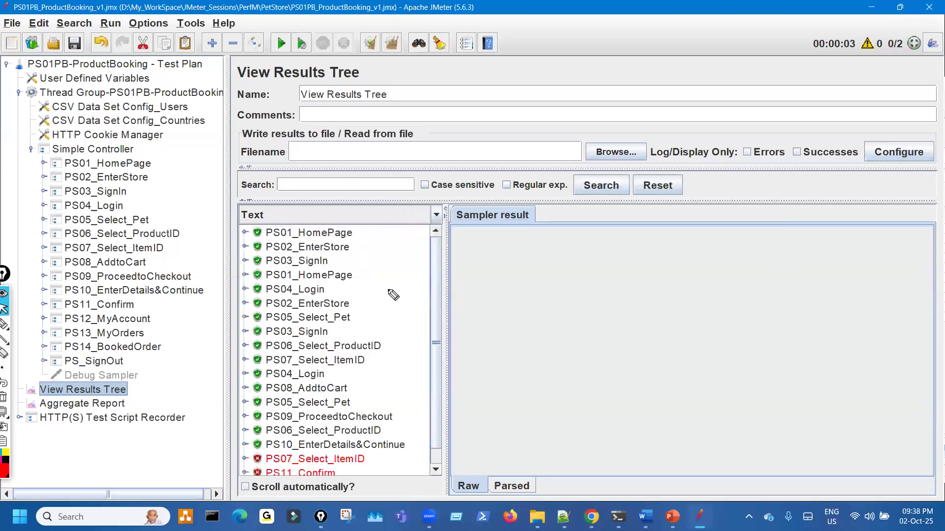
- Mark the sequence of results and the matching test plan transactions with red lines, and clear the marks
drag(389, 378, 386, 407)
mouse_move(173, 161)
mouse_down()
mouse_move(173, 221)
mouse_move(185, 214)
mouse_up()
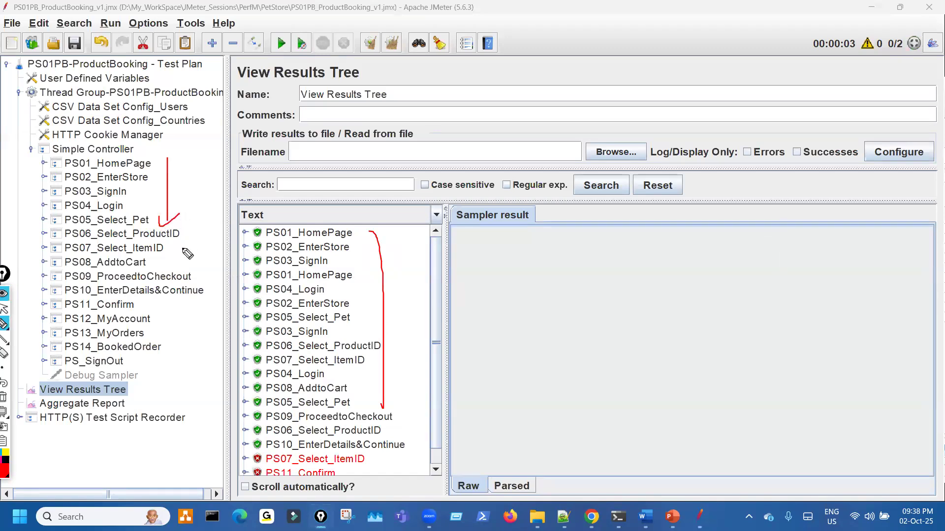
mouse_move(352, 235)
mouse_down()
mouse_move(372, 236)
mouse_move(364, 258)
mouse_up()
key(ctrl+shift+7)
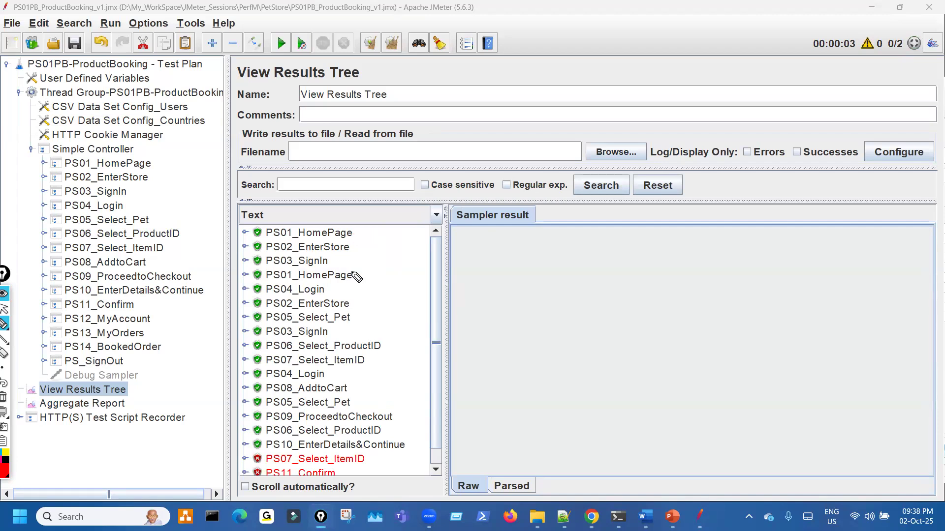
key(ctrl+shift+2)
- Open the first PS01_HomePage sampler result and underline its sample start time in red
click(348, 233)
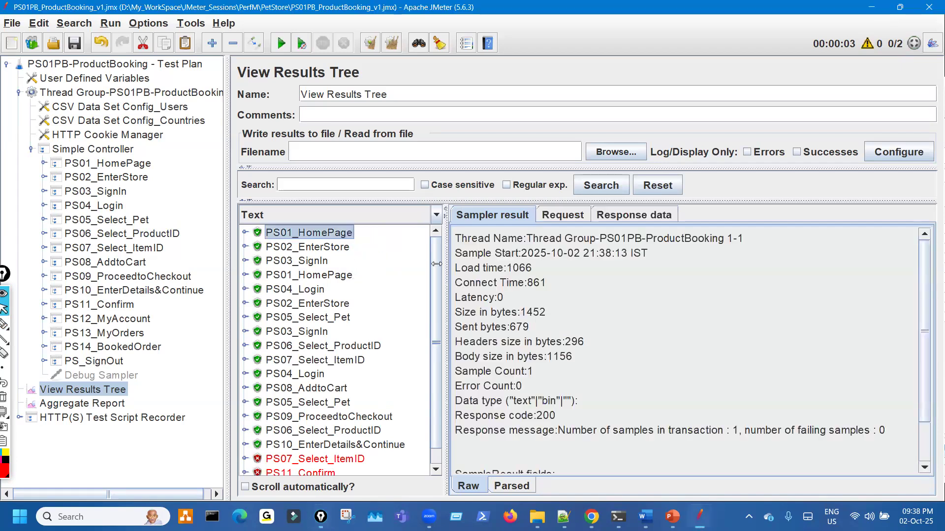
key(ctrl+shift+1)
drag(590, 261, 649, 265)
key(ctrl+shift+2)
- Compare the sample start times of the results from PS03_SignIn down to the second PS04_Login, and reopen the Thread Group
click(325, 262)
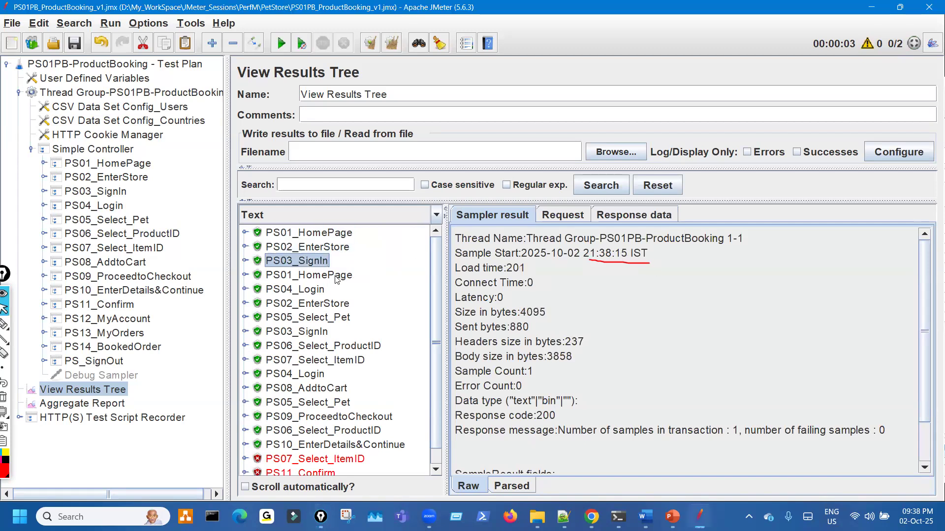
click(339, 277)
click(327, 290)
click(330, 305)
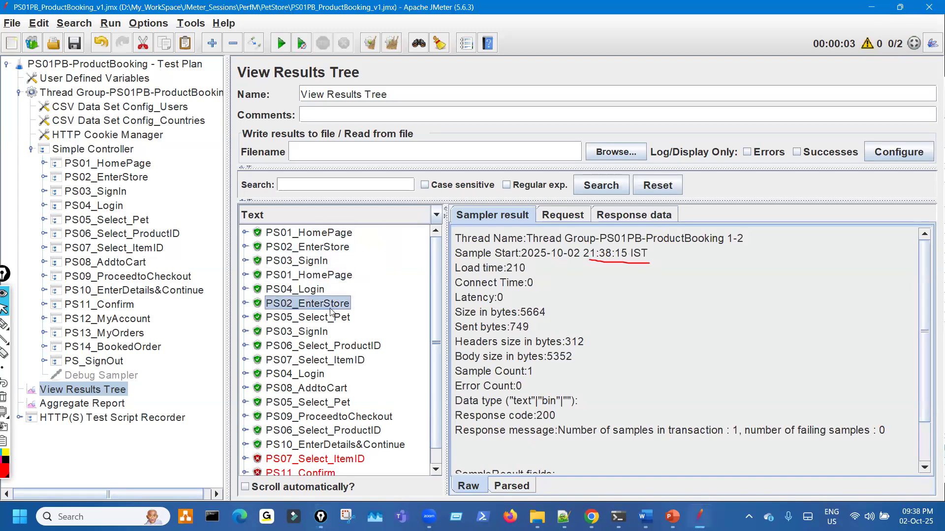
click(330, 319)
click(327, 333)
click(335, 348)
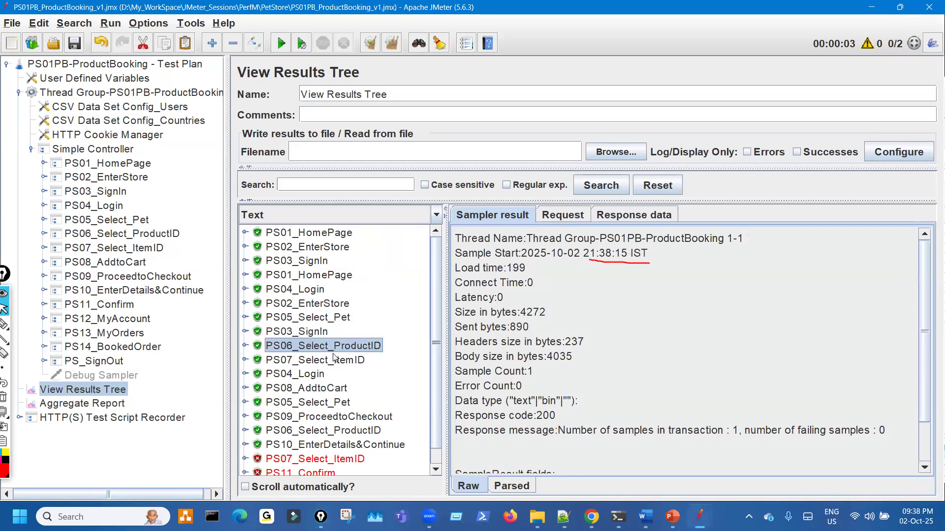
click(333, 363)
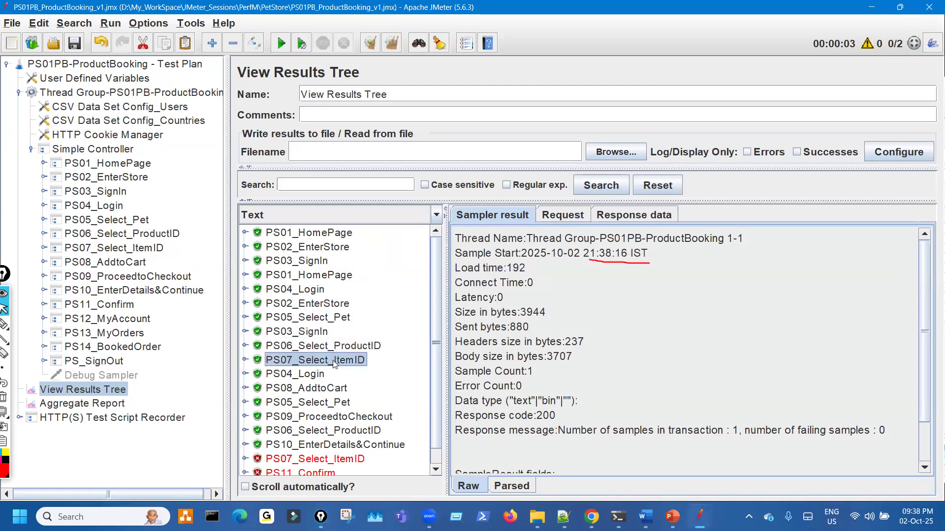
click(319, 376)
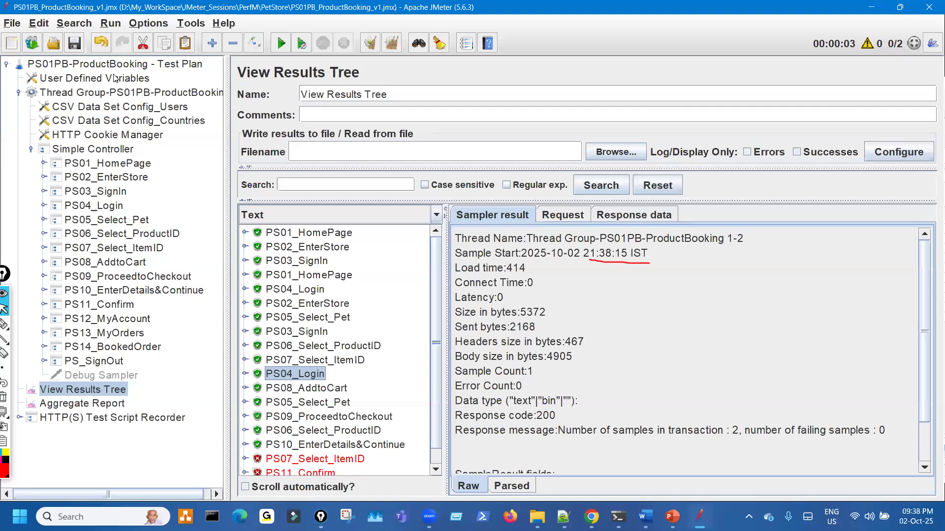
click(147, 93)
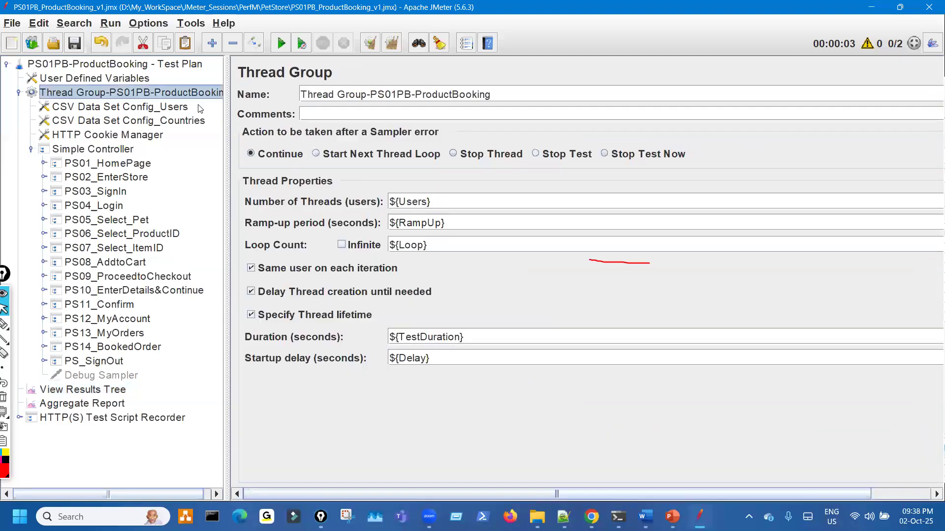
- Open the Users value in User Defined Variables for checking, and return to the View Results Tree
click(152, 79)
click(497, 217)
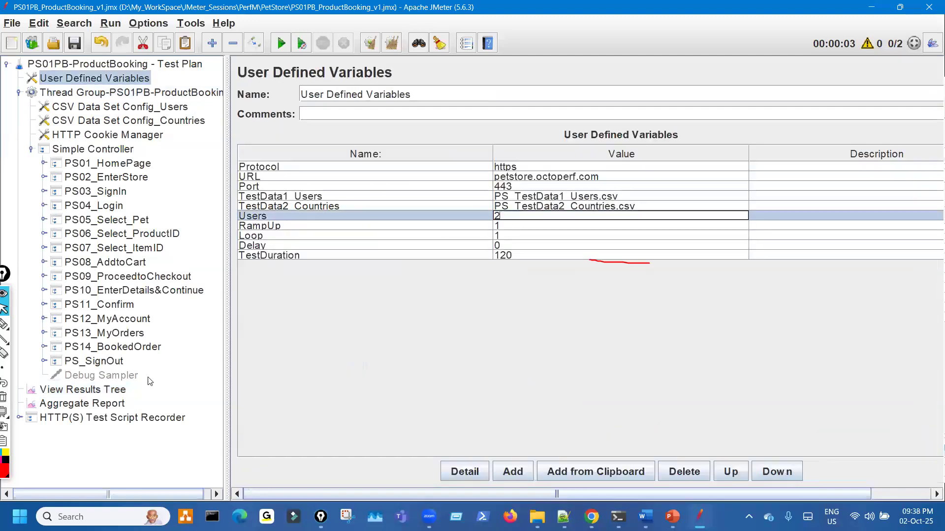
click(114, 389)
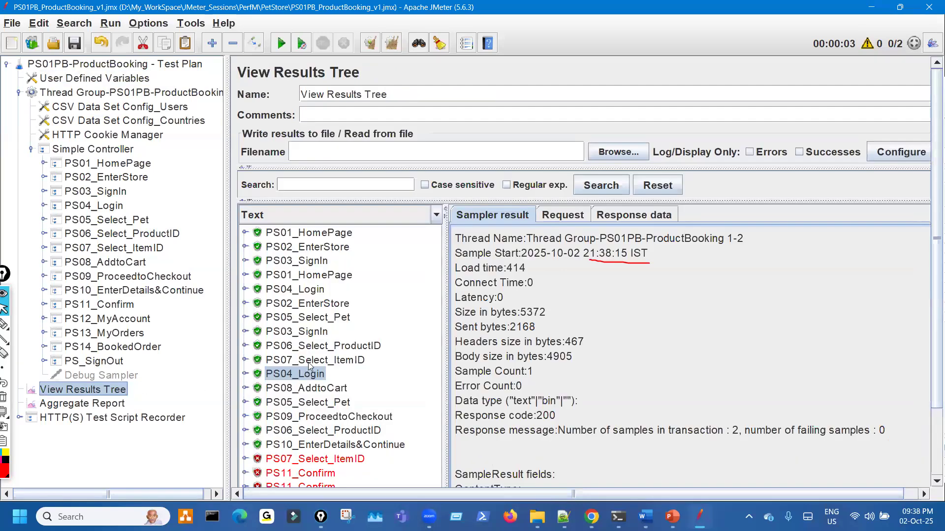
- Mark the interleaved sequence of transaction results with a straight red line, and clear all the marks
key(ctrl+shift+3)
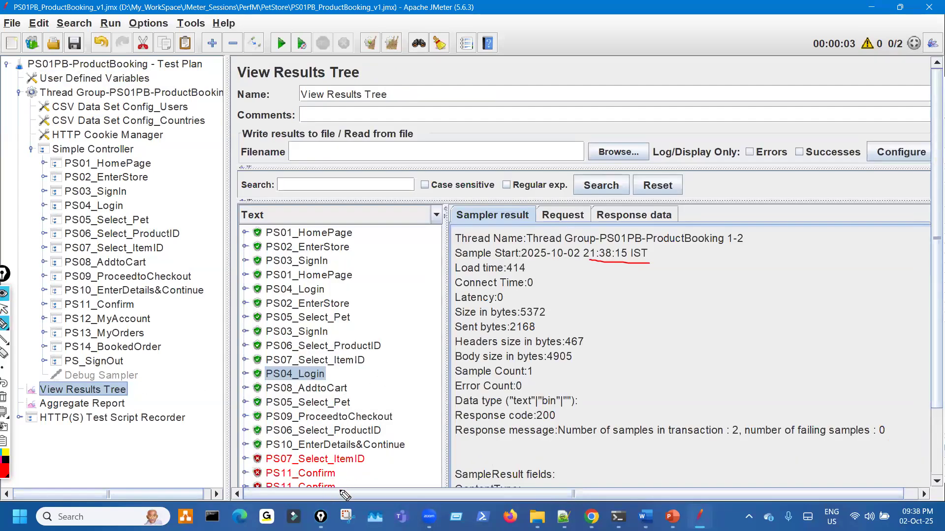
drag(340, 491, 331, 471)
key(ctrl+shift+7)
drag(359, 222, 358, 428)
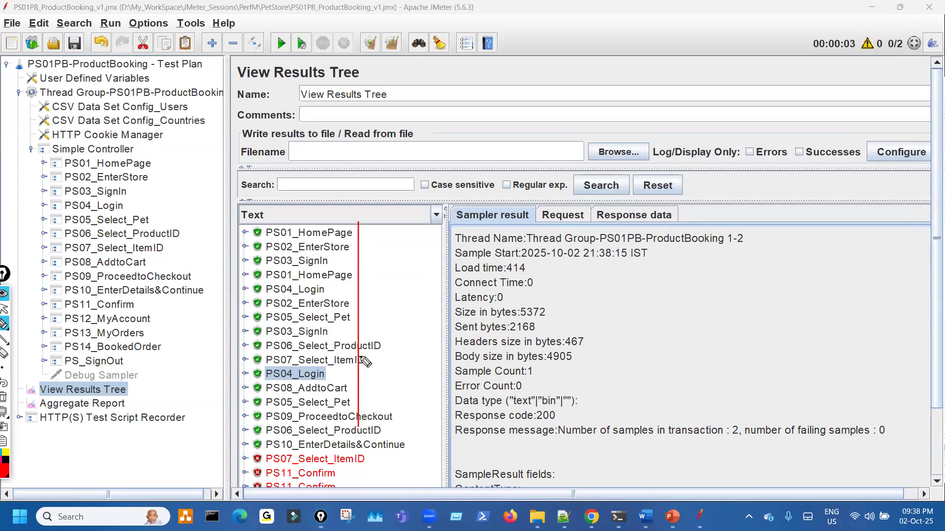
key(ctrl+shift+7)
key(ctrl+shift+2)
- Set the Users variable to 1 and run the test from the View Results Tree
click(124, 82)
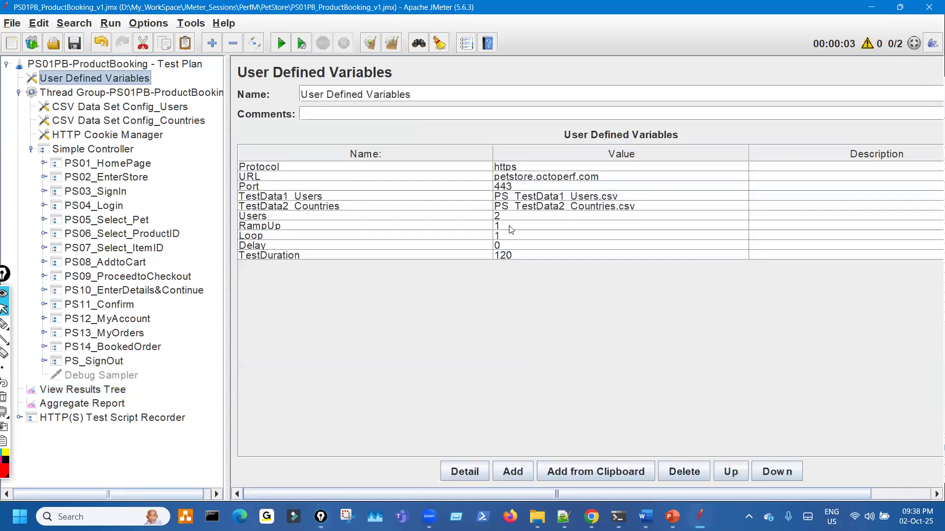
double_click(509, 216)
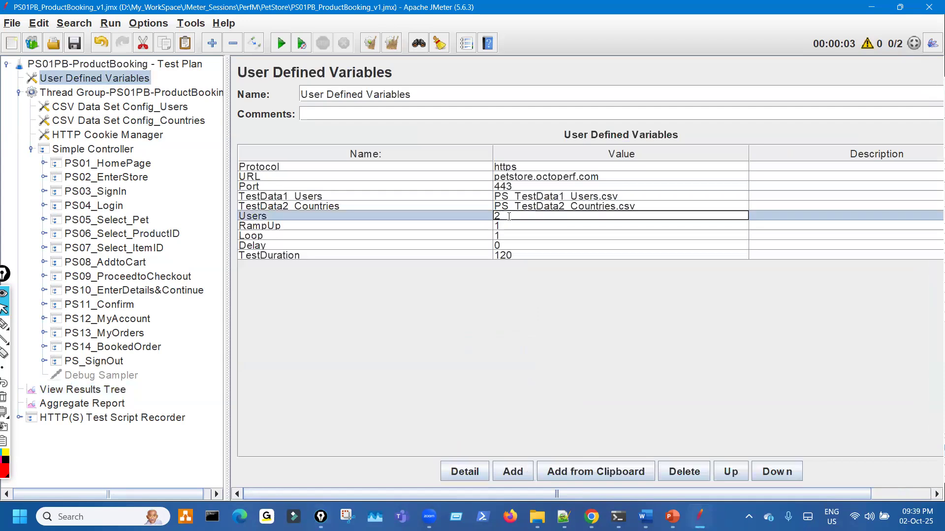
click(92, 390)
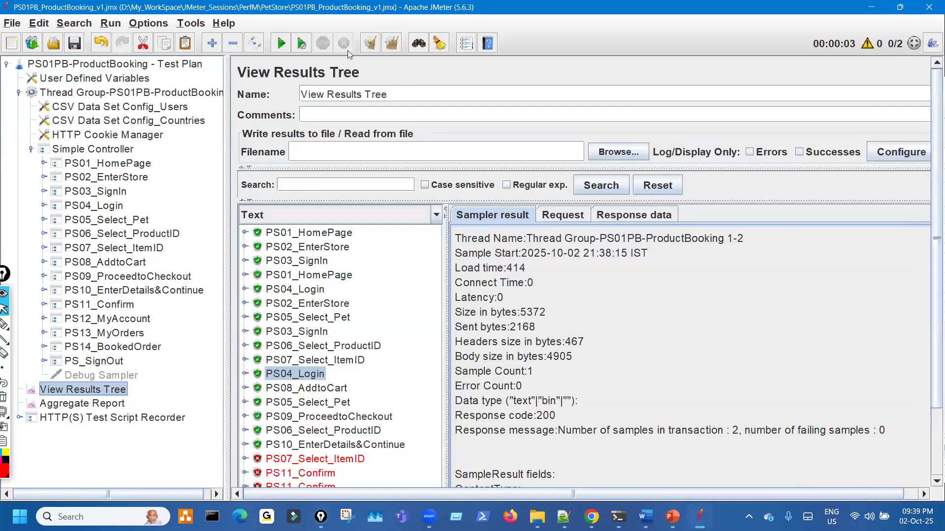
click(282, 43)
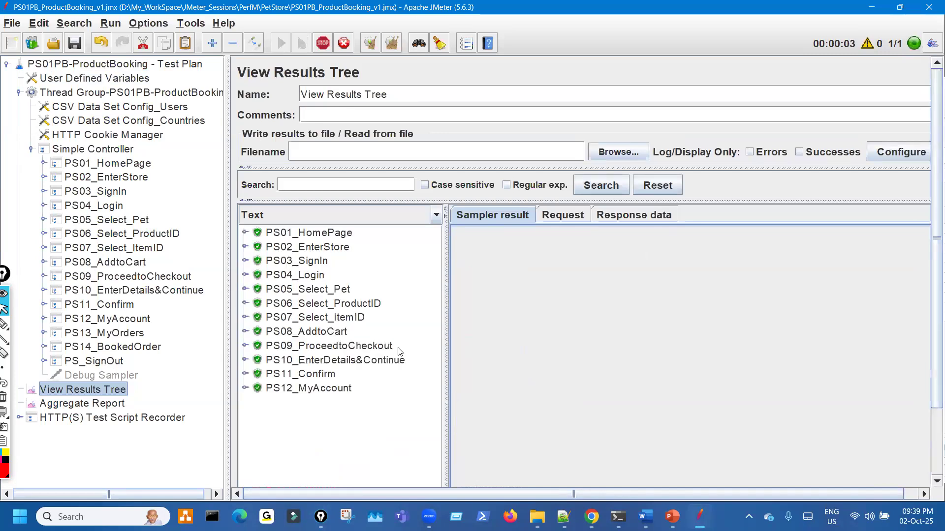
- Draw a red arrow down the results from PS01_HomePage to PS_SignOut, and clear it
key(ctrl+shift+3)
mouse_move(397, 230)
mouse_down()
mouse_move(414, 416)
mouse_move(424, 421)
mouse_up()
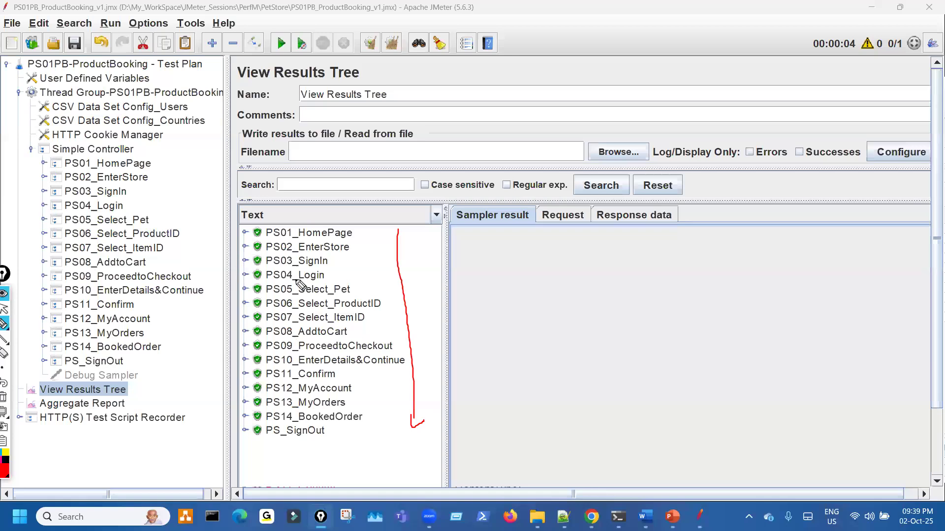
key(ctrl+shift+7)
key(ctrl+shift+2)
- Circle the run's elapsed time in red, draw an arrow down the whole result list, and clear the marks
key(ctrl+shift+3)
mouse_move(843, 27)
mouse_down()
mouse_move(828, 50)
mouse_move(862, 33)
mouse_up()
drag(385, 225, 385, 424)
drag(375, 406, 399, 411)
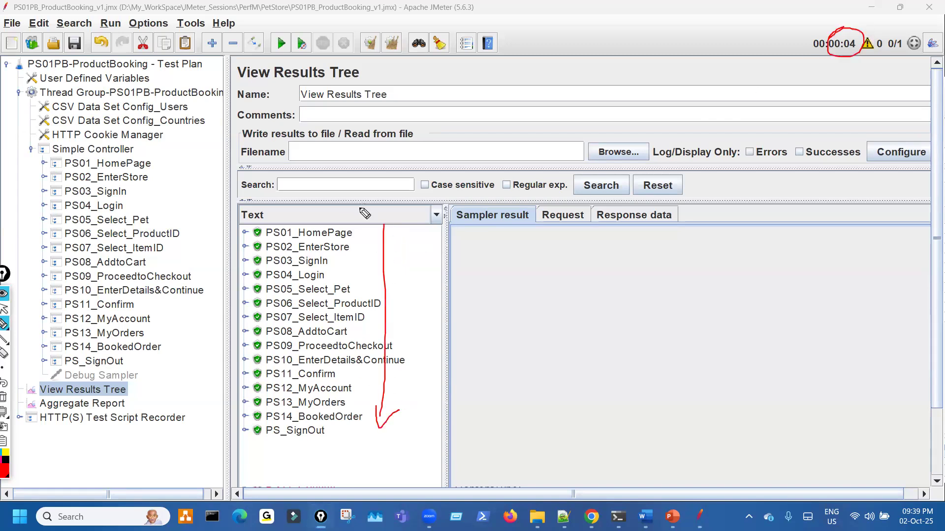
drag(339, 433, 348, 430)
key(ctrl+shift+7)
key(ctrl+shift+2)
- Switch to Chrome and try to load the JPetStore_CfApps bookmark from D_Apps, requesting its address a second time
click(592, 517)
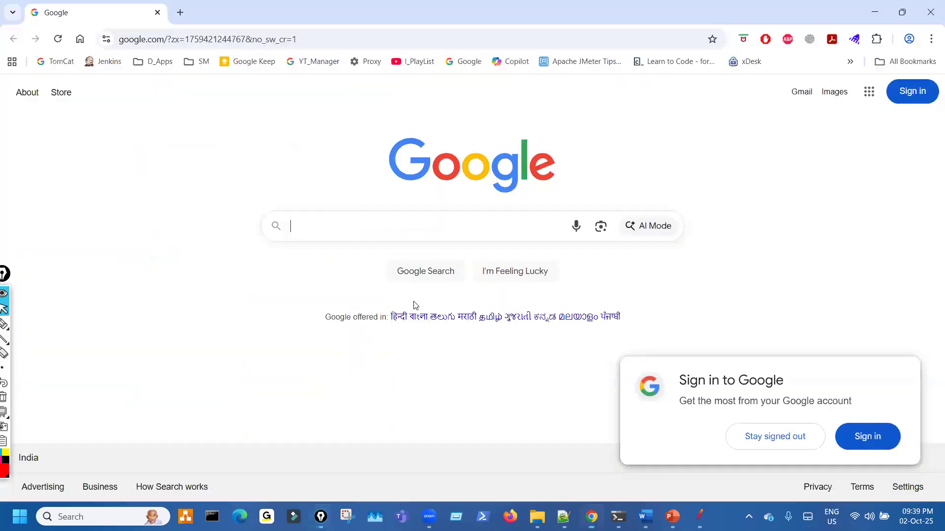
click(155, 61)
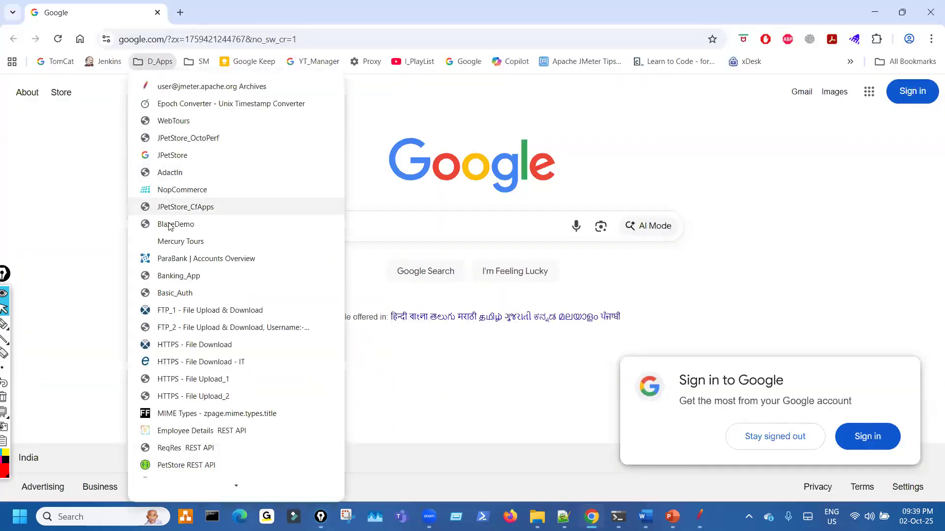
click(248, 212)
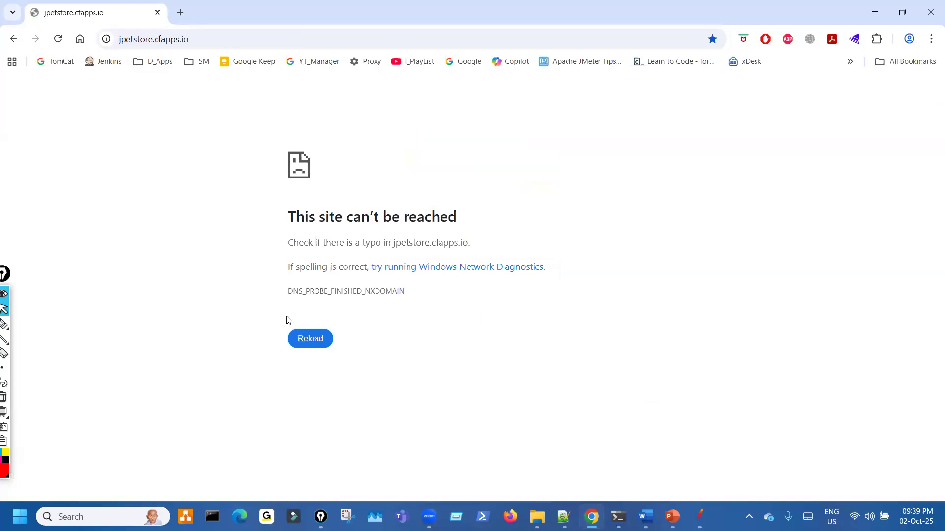
click(199, 39)
key(Return)
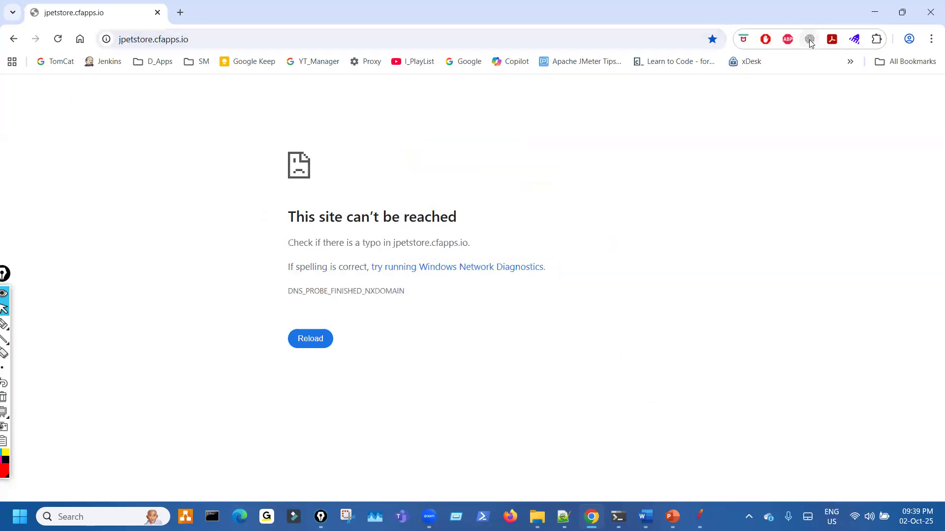
click(809, 39)
click(556, 152)
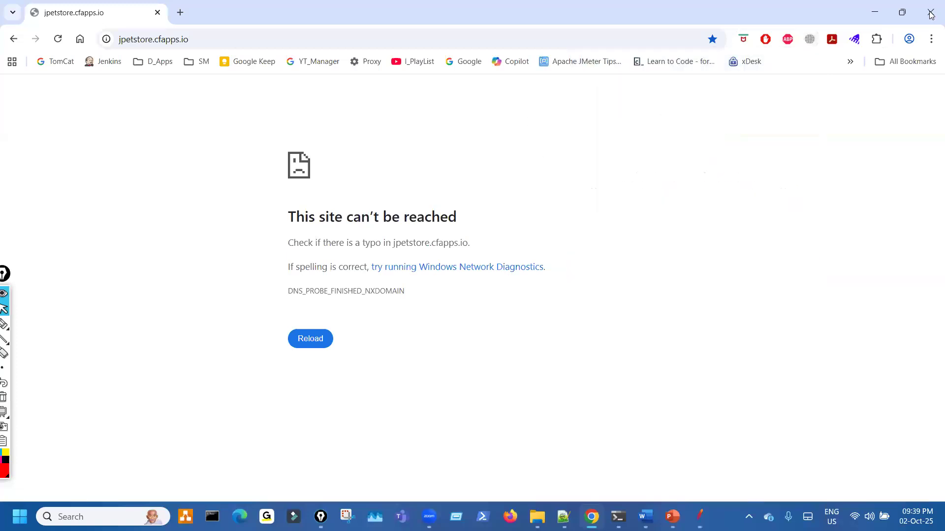
- Delete Chrome's browsing history, download history, cookies and cached files for all time, and return to a fresh Google page
click(179, 12)
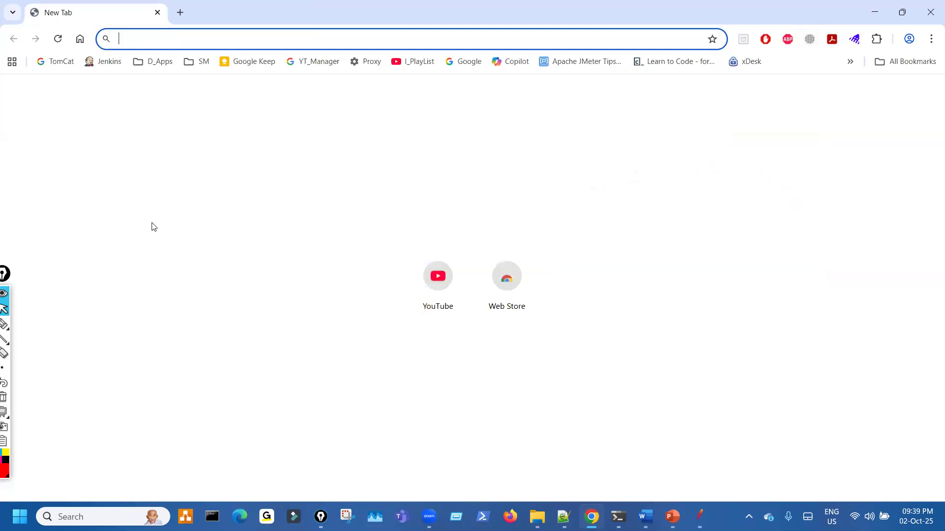
key(ctrl+shift+Delete)
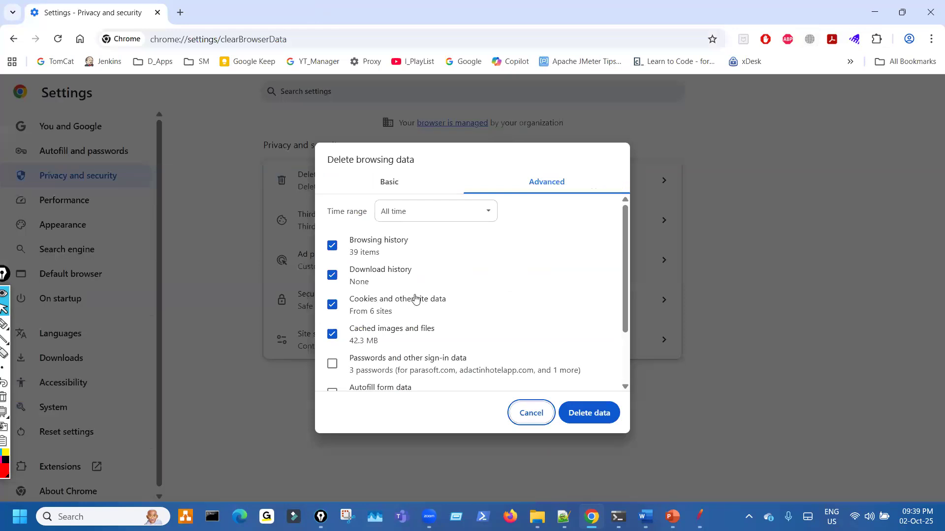
scroll(416, 300, down, 2)
click(584, 422)
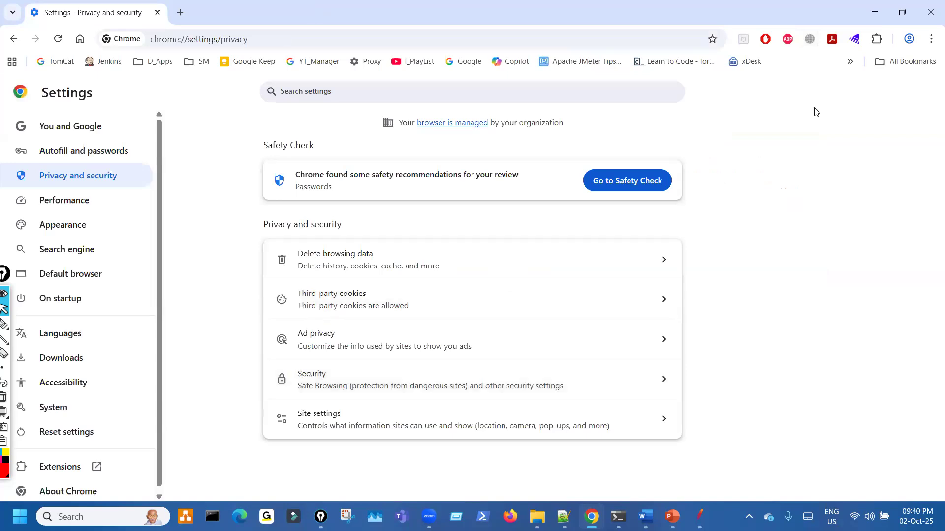
key(alt+Tab)
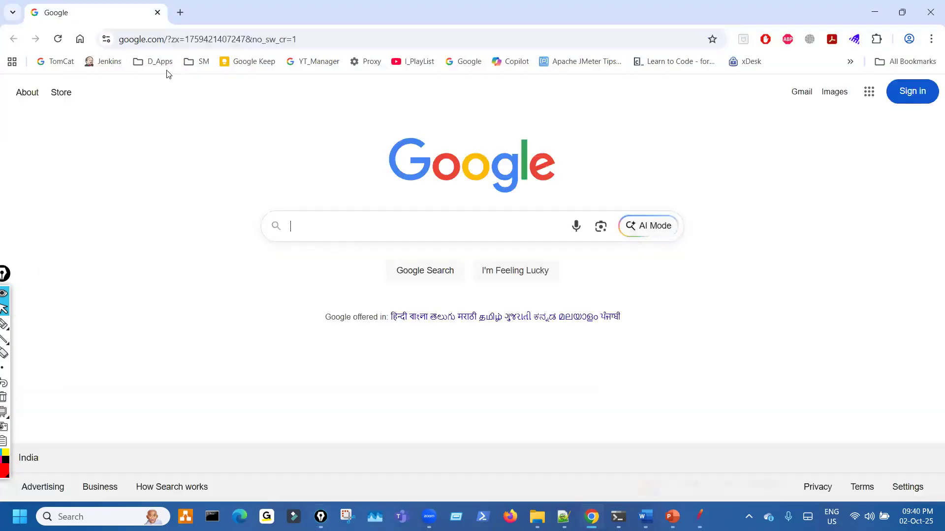
- Open the JPetStore_OctoPerf bookmark from D_Apps and enter the store
click(153, 61)
drag(167, 153, 180, 138)
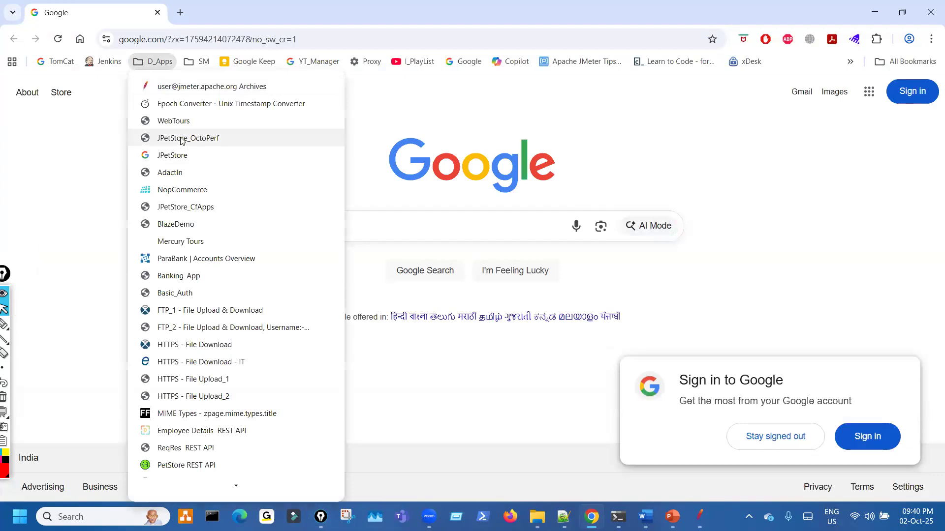
click(182, 140)
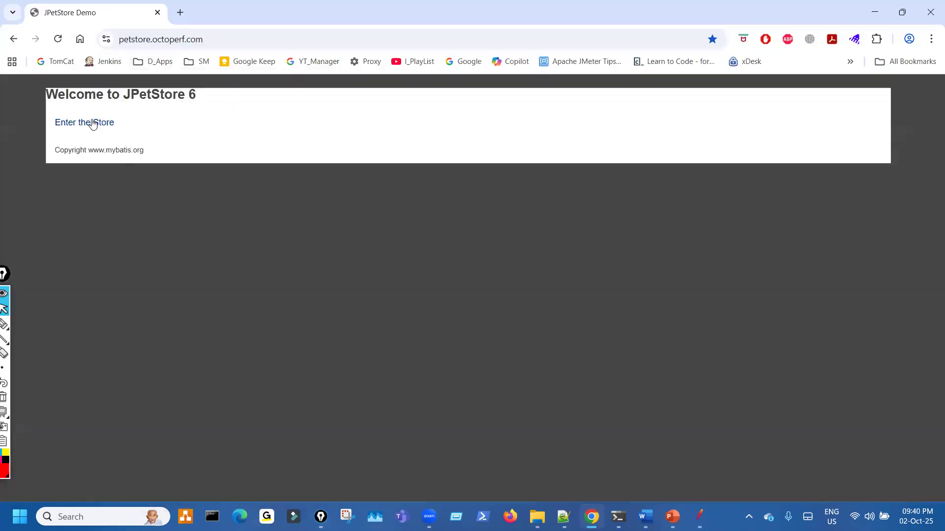
click(93, 124)
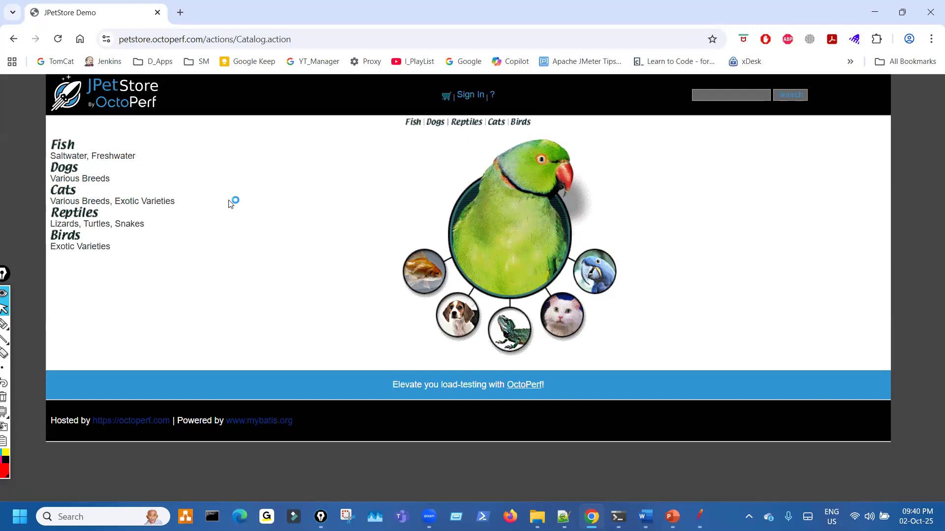
- Go back to the store's welcome page, return to the catalog, and mark a red line beside the pet categories
click(14, 38)
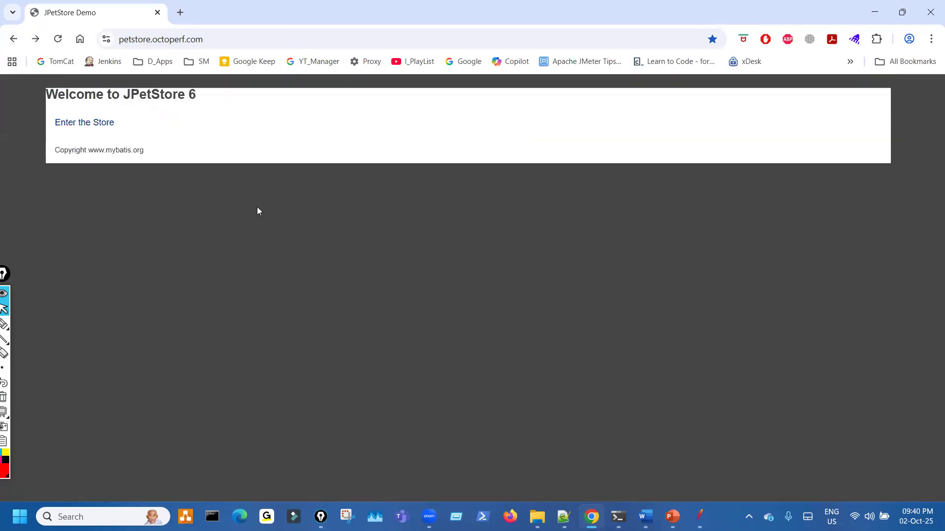
key(alt+Right)
key(ctrl+shift+p)
drag(210, 183, 210, 234)
key(ctrl+shift+2)
- Open the store's Sign In page, mark the username, password and Login controls in red, and clear the marks
click(472, 97)
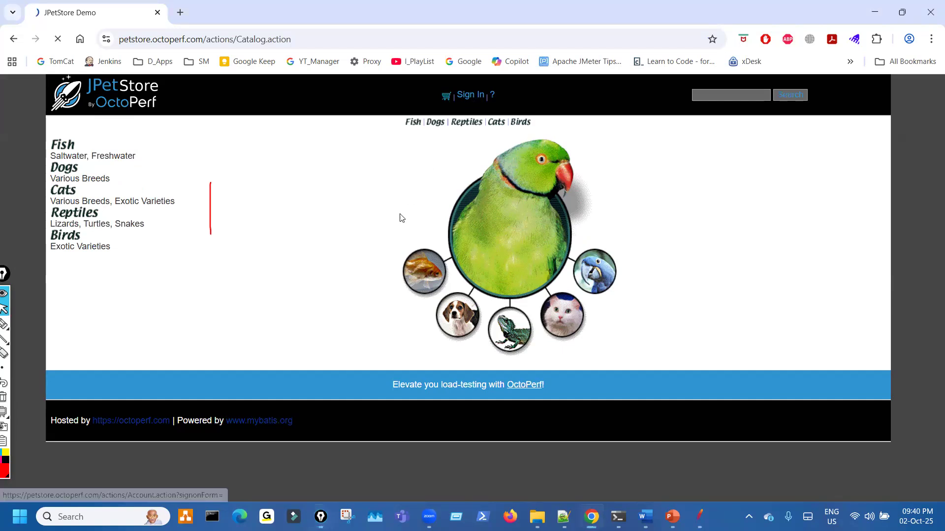
key(ctrl+shift+p)
click(448, 166)
mouse_move(456, 183)
mouse_down()
mouse_move(471, 180)
mouse_move(472, 217)
mouse_up()
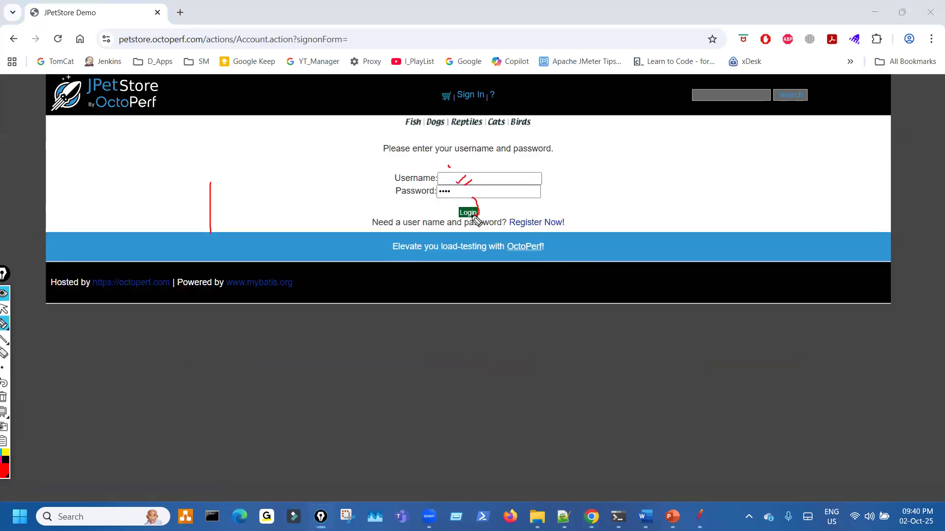
key(ctrl+shift+7)
key(ctrl+shift+2)
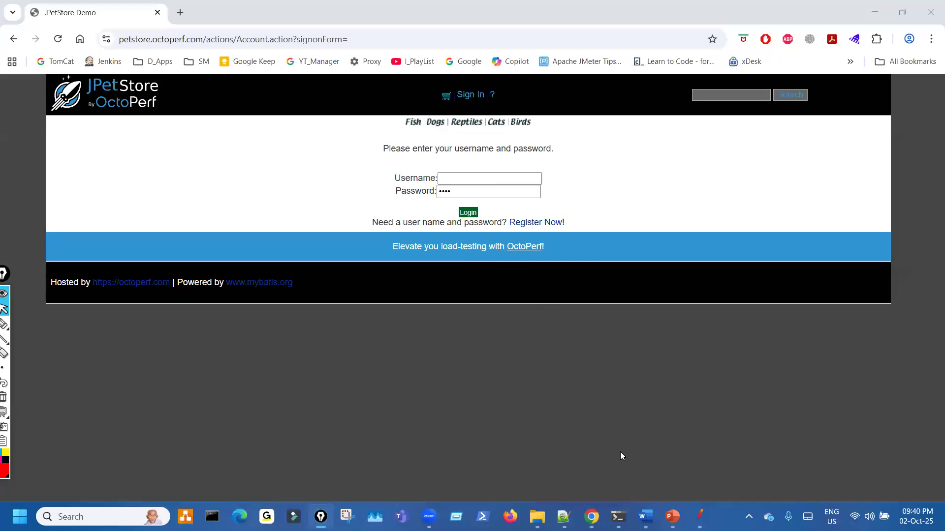
- Switch to JMeter, line the result list in red, circle the elapsed time, and write the 4-second duration beside the results
key(alt+Tab)
key(ctrl+shift+3)
drag(372, 235, 392, 408)
mouse_move(830, 36)
mouse_down()
mouse_move(846, 74)
mouse_move(820, 34)
mouse_up()
drag(535, 298, 545, 348)
drag(597, 310, 610, 313)
drag(337, 247, 313, 388)
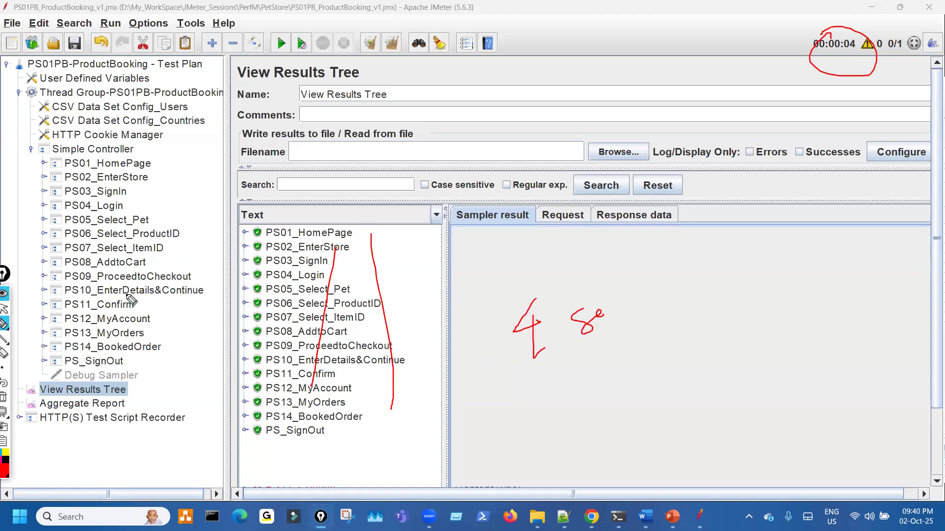
- Mark the test plan transactions in red, write "15 x 5 = 75 Sec" above the results, and clear all the marks
mouse_move(135, 161)
mouse_down()
mouse_move(150, 158)
mouse_move(146, 346)
mouse_up()
mouse_move(288, 164)
mouse_down()
mouse_move(288, 190)
mouse_move(324, 158)
mouse_move(316, 173)
mouse_move(349, 166)
mouse_move(359, 145)
mouse_move(379, 156)
mouse_up()
mouse_move(373, 161)
mouse_down()
mouse_move(413, 140)
mouse_move(421, 157)
mouse_move(442, 147)
mouse_up()
mouse_move(438, 131)
mouse_down()
mouse_move(474, 138)
mouse_move(455, 158)
mouse_move(514, 139)
mouse_up()
drag(474, 168, 493, 165)
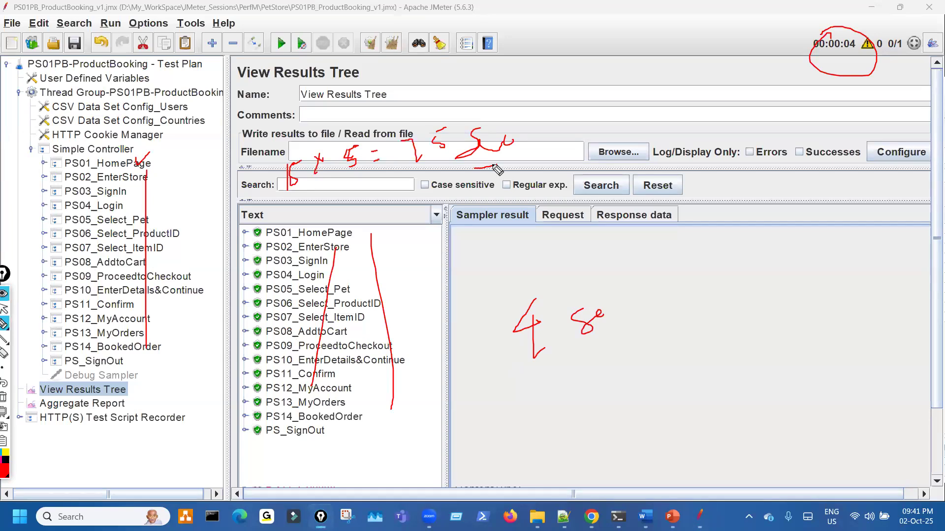
key(ctrl+shift+7)
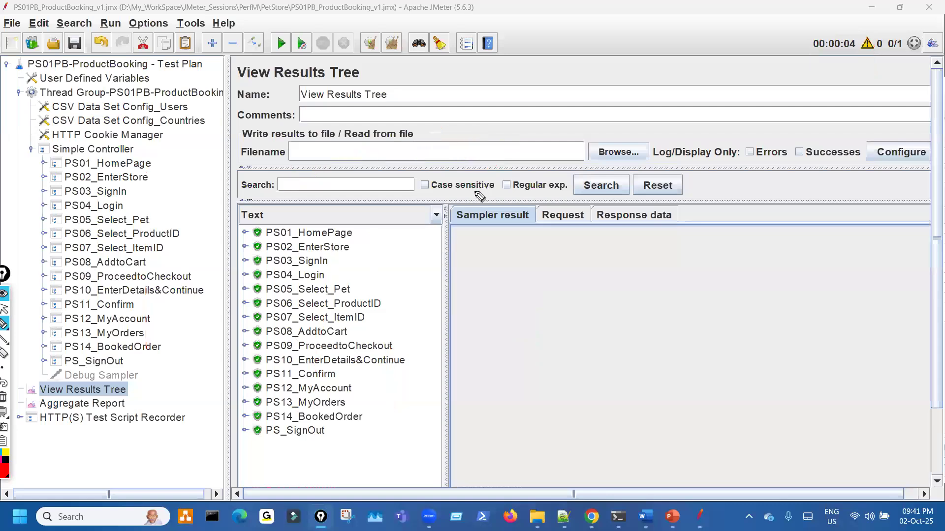
- Draw red lines beside the test plan transactions and their matching results, and clear them
key(ctrl+shift+2)
key(ctrl+shift+3)
drag(149, 174, 151, 347)
drag(385, 240, 393, 407)
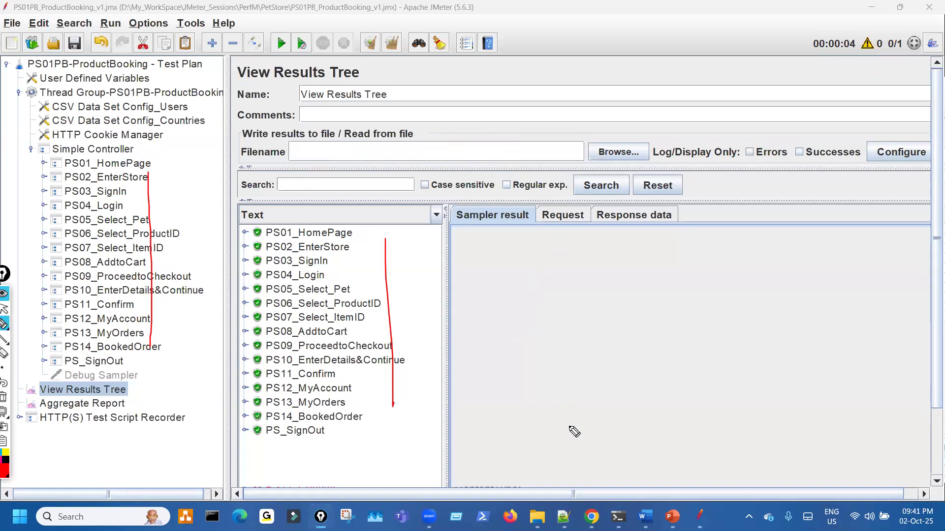
key(ctrl+shift+7)
key(ctrl+shift+2)
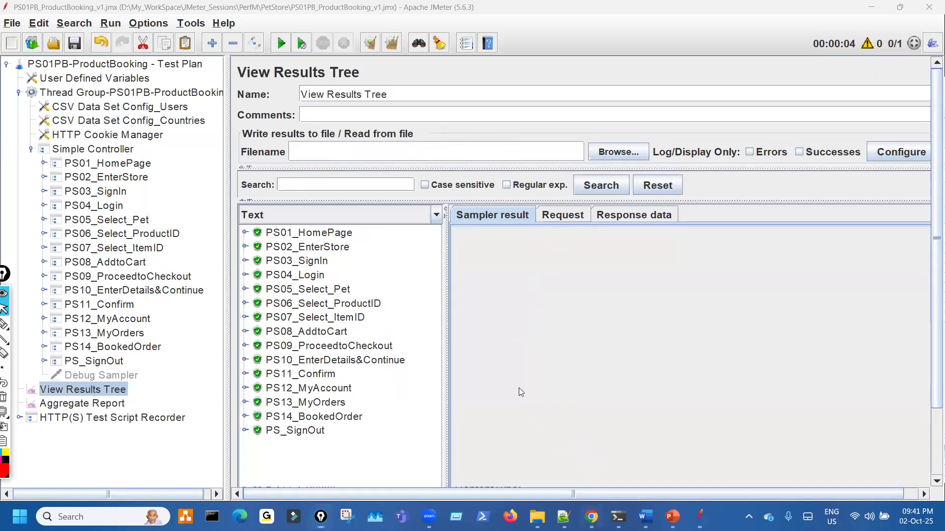
- Switch to Chrome with a blank new tab, handwrite "TT = Wait Time" in red, and clear the writing
key(alt+Tab)
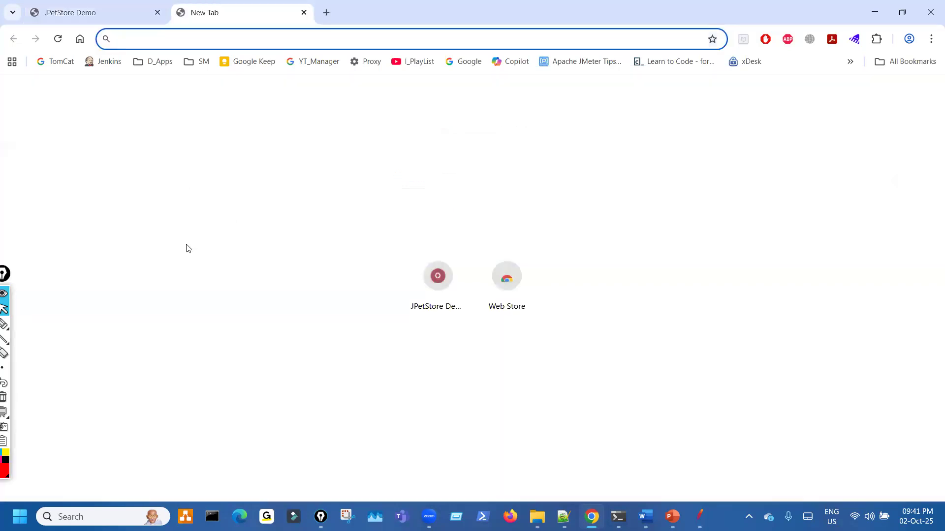
key(ctrl+shift+3)
drag(87, 234, 145, 211)
drag(130, 223, 137, 262)
drag(166, 213, 195, 199)
drag(189, 205, 193, 245)
mouse_move(249, 201)
mouse_down()
mouse_move(279, 187)
mouse_move(273, 214)
mouse_move(257, 226)
mouse_move(299, 209)
mouse_up()
drag(369, 179, 470, 158)
click(468, 144)
drag(472, 125, 491, 172)
drag(493, 147, 483, 159)
drag(536, 115, 559, 157)
drag(534, 118, 552, 110)
drag(571, 141, 637, 129)
mouse_move(480, 126)
mouse_down()
mouse_move(493, 168)
mouse_move(489, 161)
mouse_up()
drag(250, 199, 288, 185)
drag(255, 225, 311, 207)
drag(522, 118, 552, 110)
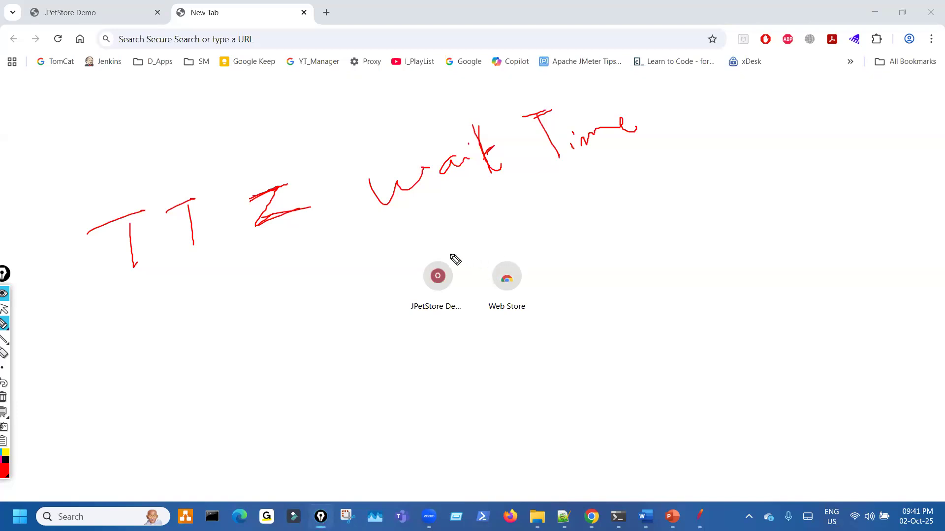
key(ctrl+shift+7)
key(ctrl+shift+2)
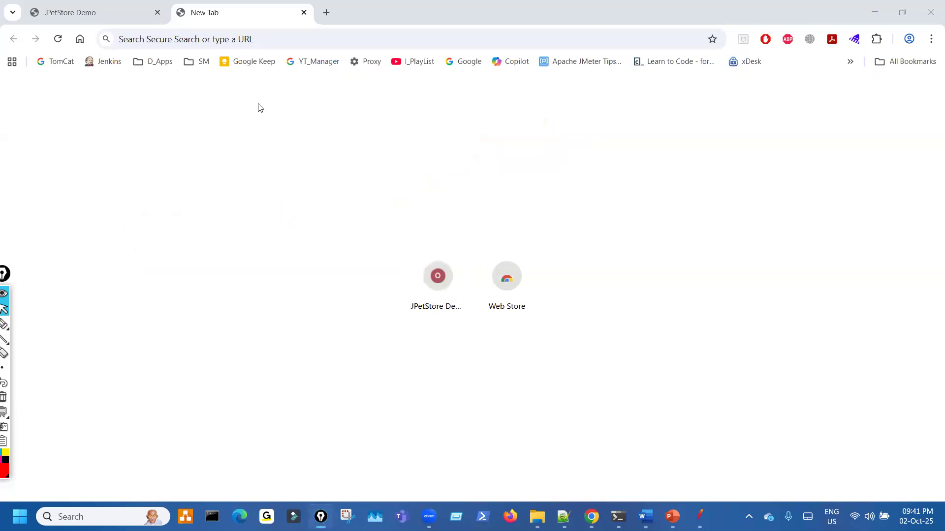
- Open flipkart.com in the blank tab
click(261, 39)
text(fl)
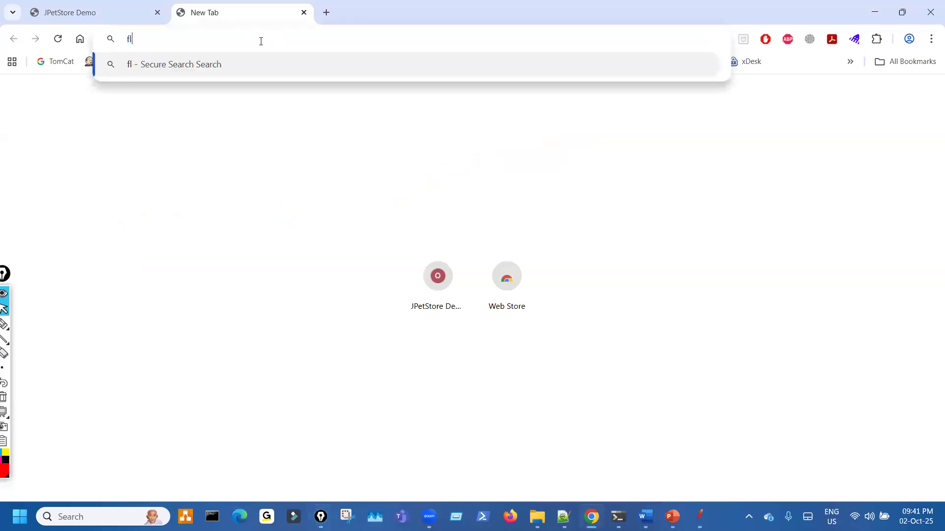
text(ipkart)
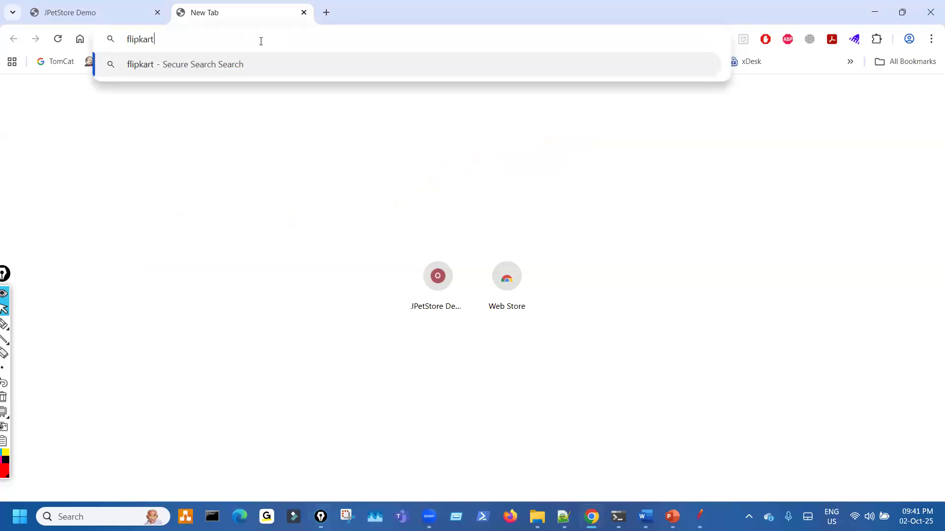
text(.com)
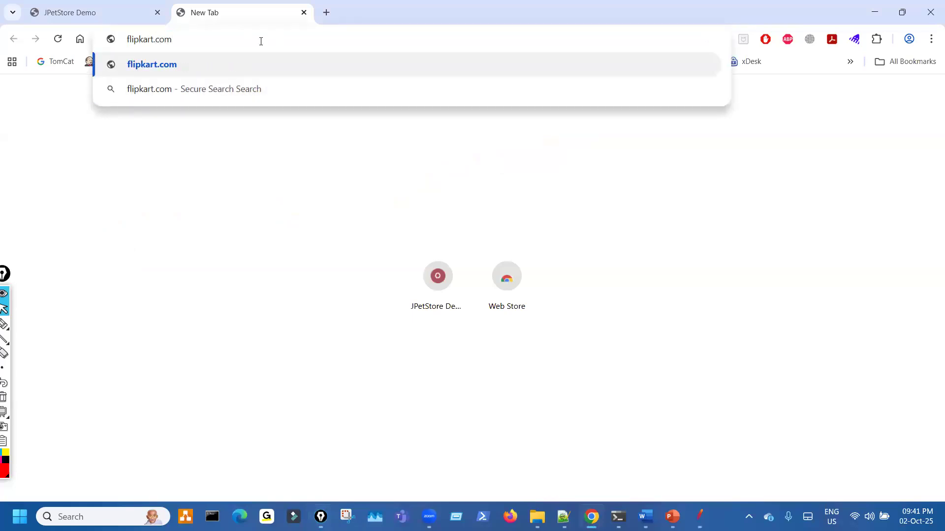
key(Return)
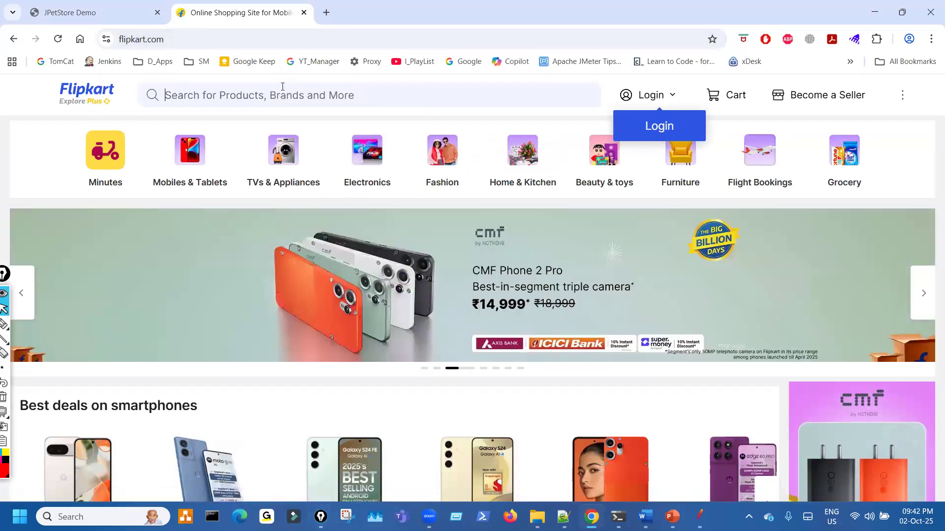
- Search Flipkart for "laptop"
click(283, 88)
text(laptop)
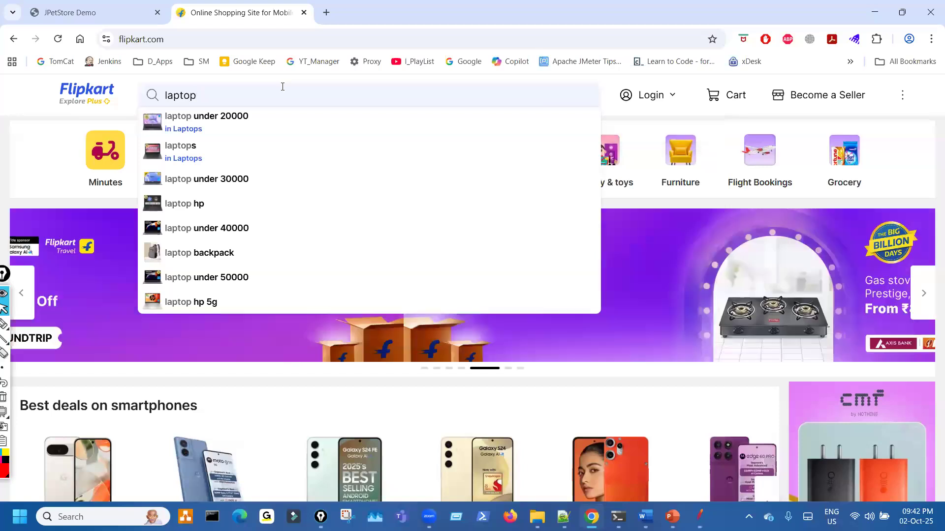
key(Return)
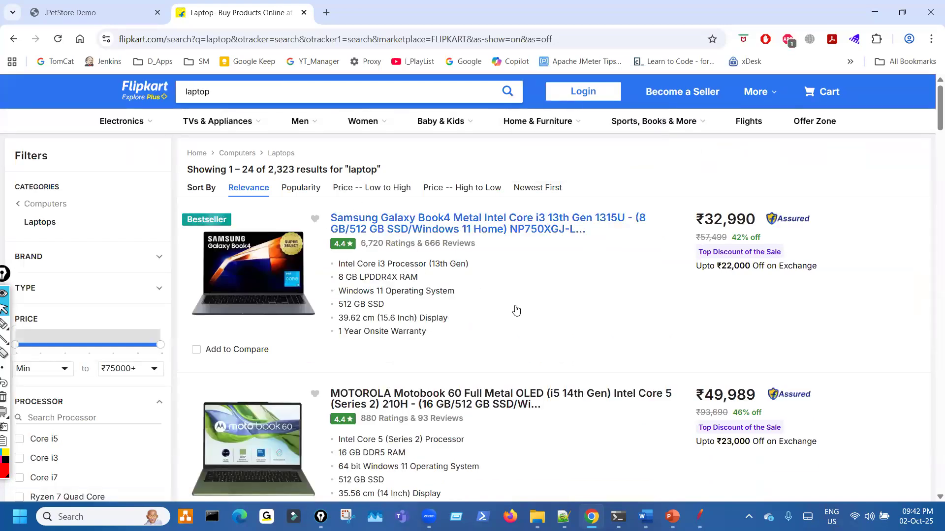
- Open the Lenovo LOQ AMD Ryzen 7 Octa Core 7435HS laptop from the results and proceed to buy it now
scroll(517, 317, down, 20)
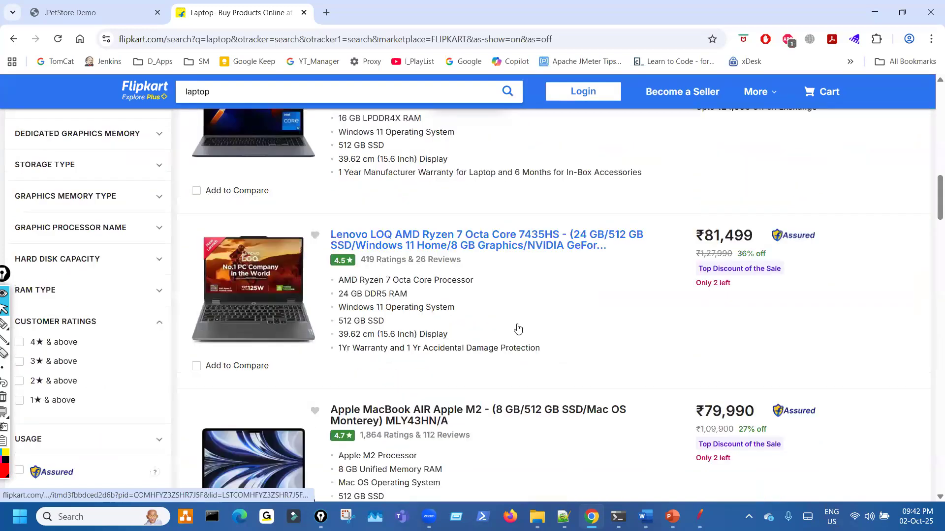
scroll(518, 330, down, 2)
scroll(517, 329, up, 3)
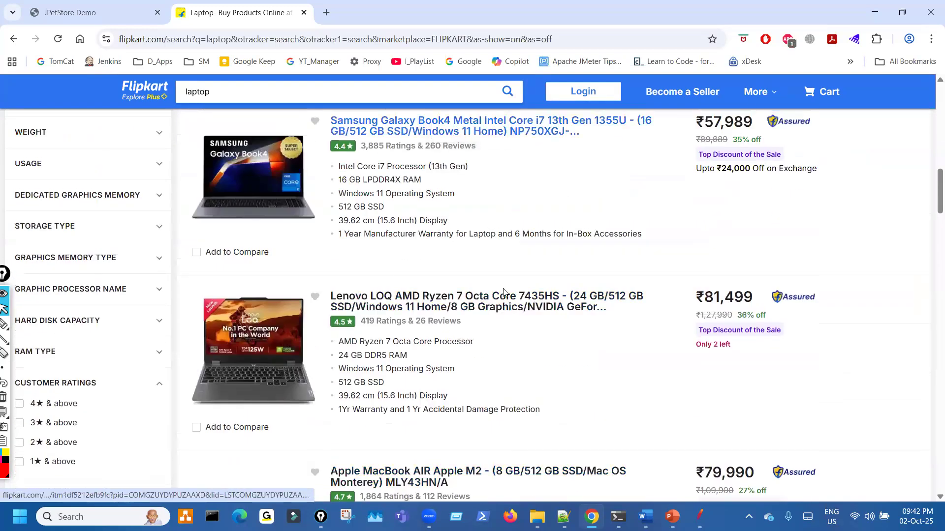
click(497, 307)
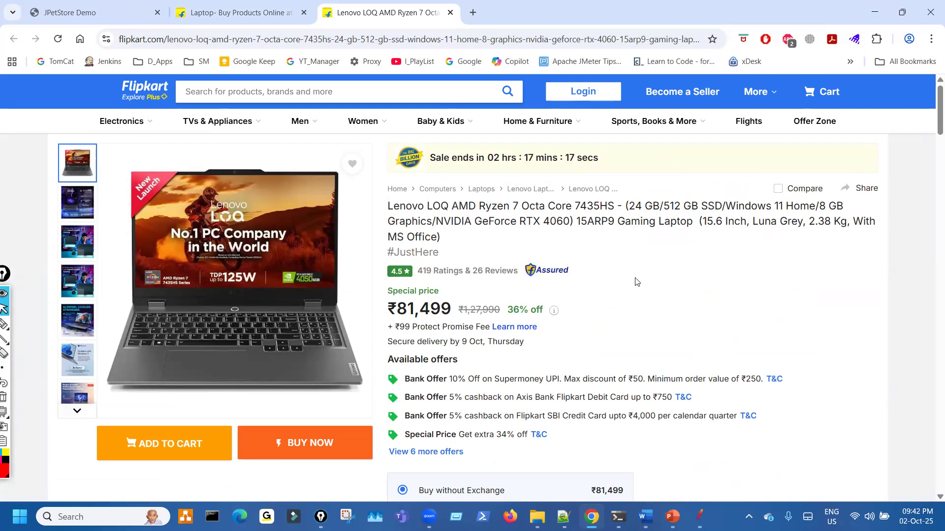
scroll(635, 283, down, 1)
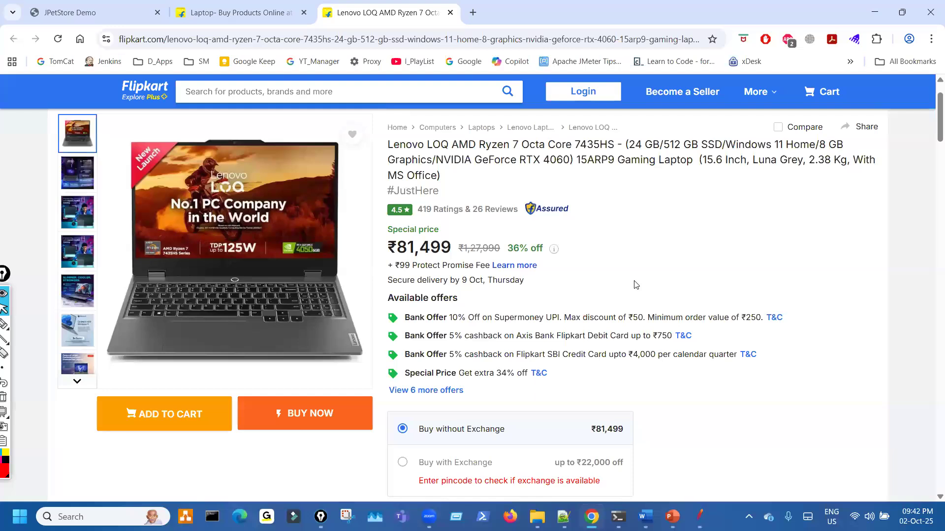
scroll(635, 290, up, 1)
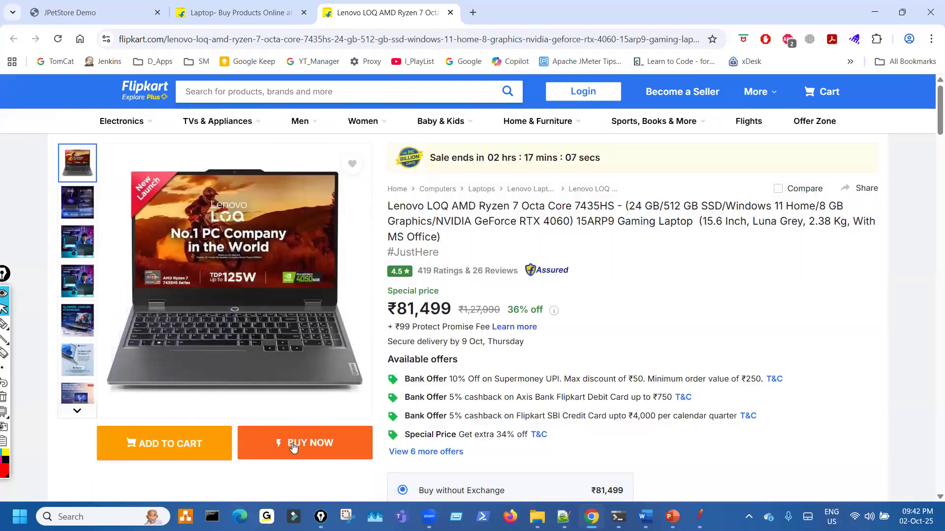
click(293, 446)
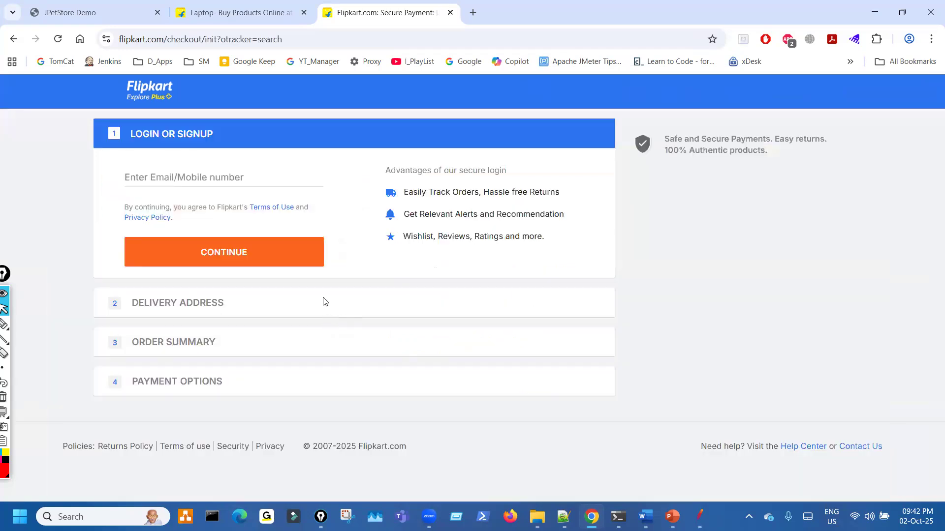
- Tick the checkout's login or signup section in red, and clear the marks
key(ctrl+shift+3)
drag(172, 148, 238, 129)
drag(216, 177, 223, 174)
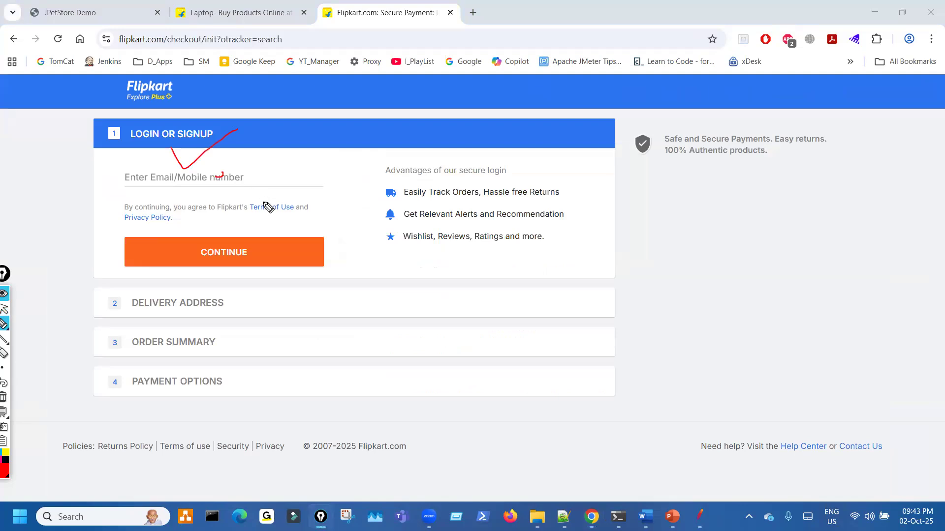
key(ctrl+shift+7)
key(ctrl+shift+2)
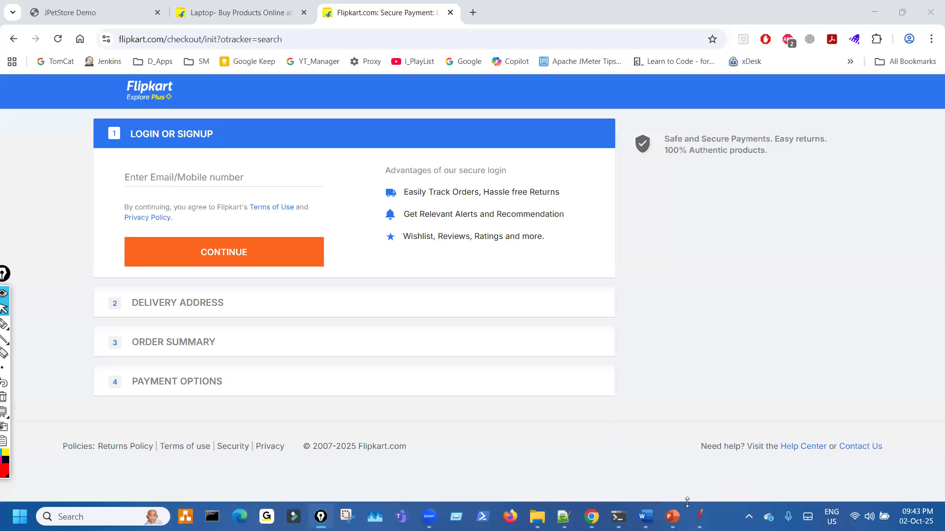
- Switch to JMeter and mark the View Results Tree list and the test plan transactions in red
key(alt+Tab)
key(ctrl+shift+1)
drag(371, 228, 421, 302)
drag(437, 349, 422, 370)
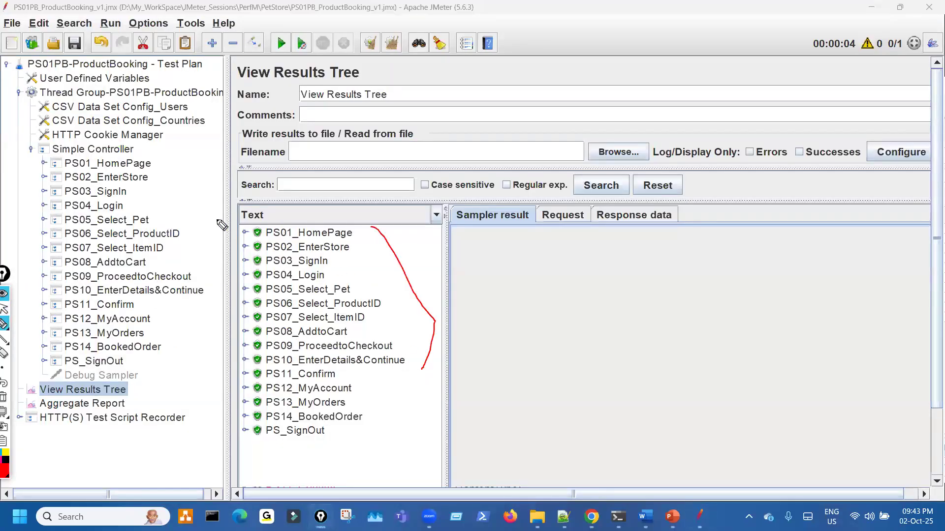
drag(173, 368, 169, 158)
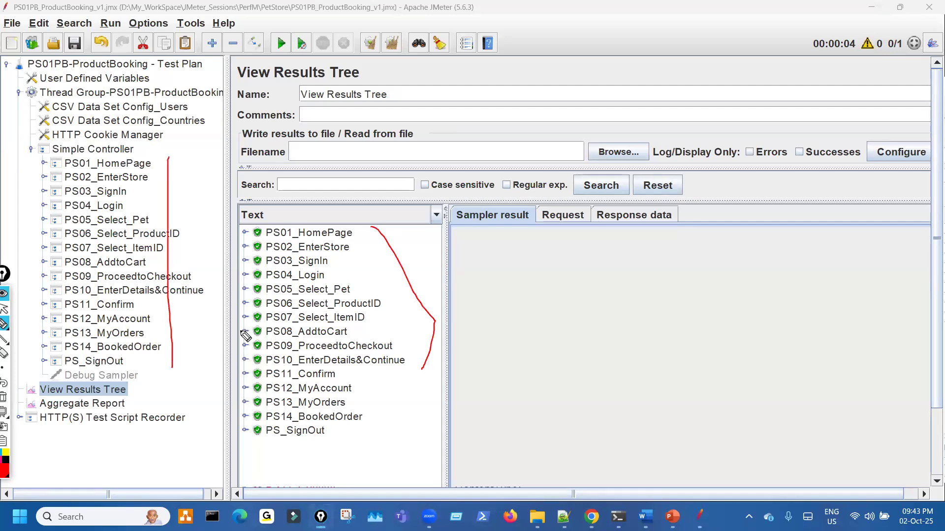
drag(322, 219, 339, 263)
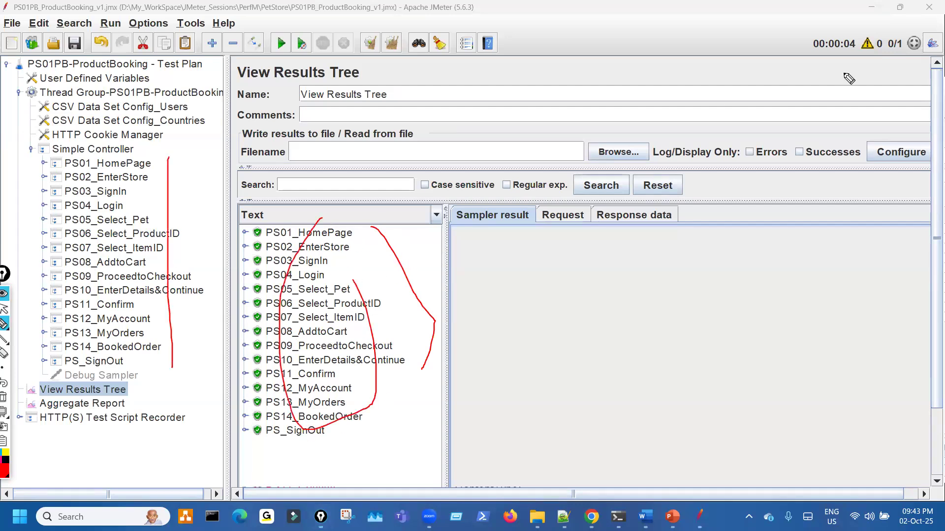
- Circle the elapsed time in red, draw a line out from the result list, and clear all the marks
drag(834, 28, 874, 46)
drag(817, 44, 870, 48)
drag(427, 288, 474, 272)
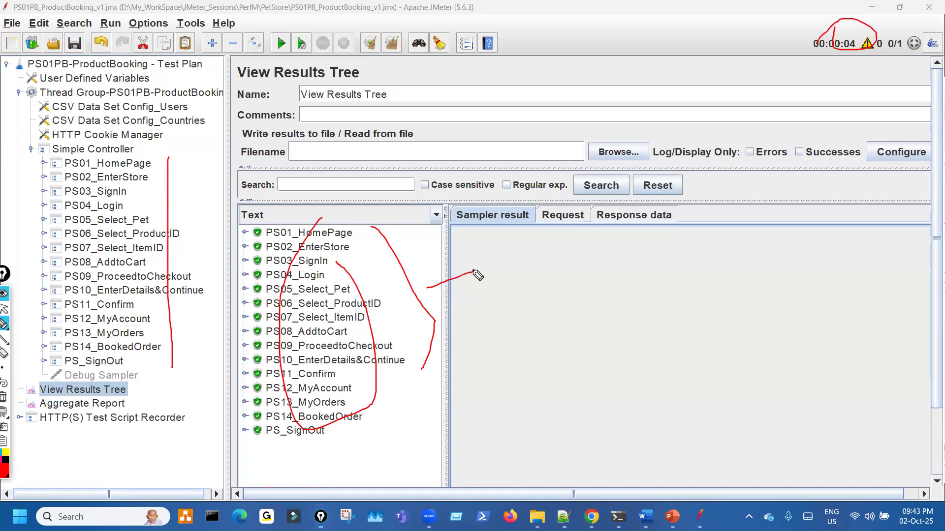
key(ctrl+shift+7)
key(ctrl+shift+2)
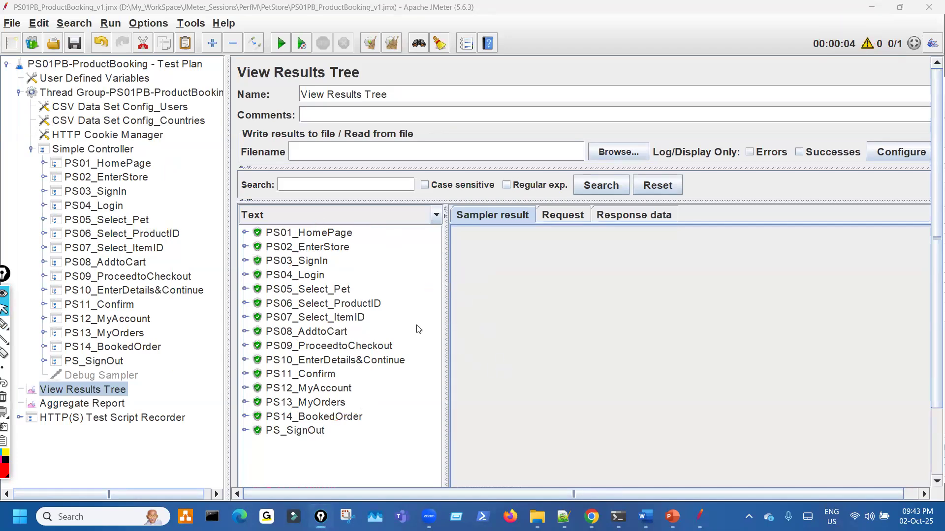
- Bracket the test plan transactions from PS01_HomePage to PS14_BookedOrder in red, and clear the bracket
key(ctrl+shift+1)
mouse_move(152, 158)
mouse_down()
mouse_move(194, 248)
mouse_move(140, 346)
mouse_up()
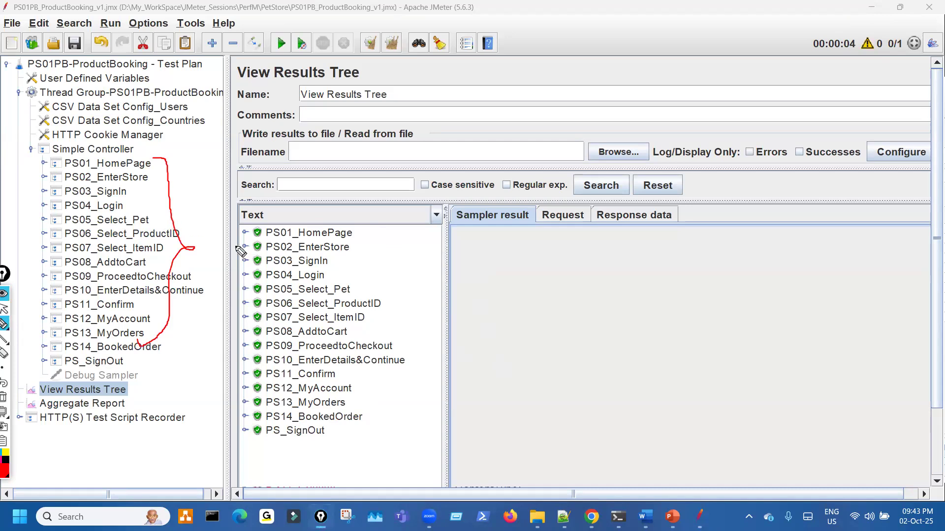
key(Escape)
- Switch to Chrome, return the laptop results tab to the Flipkart home page, and dismiss the login dialog
click(591, 517)
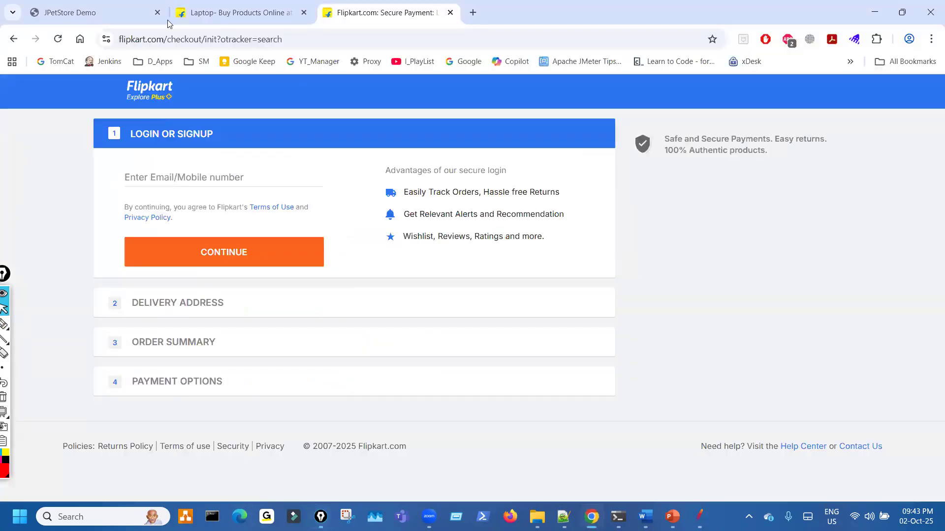
click(241, 12)
click(15, 41)
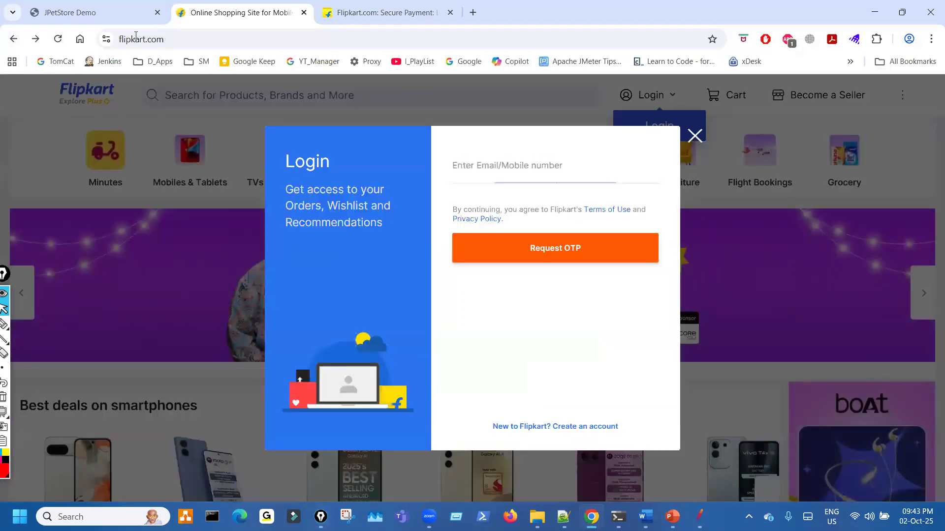
click(695, 135)
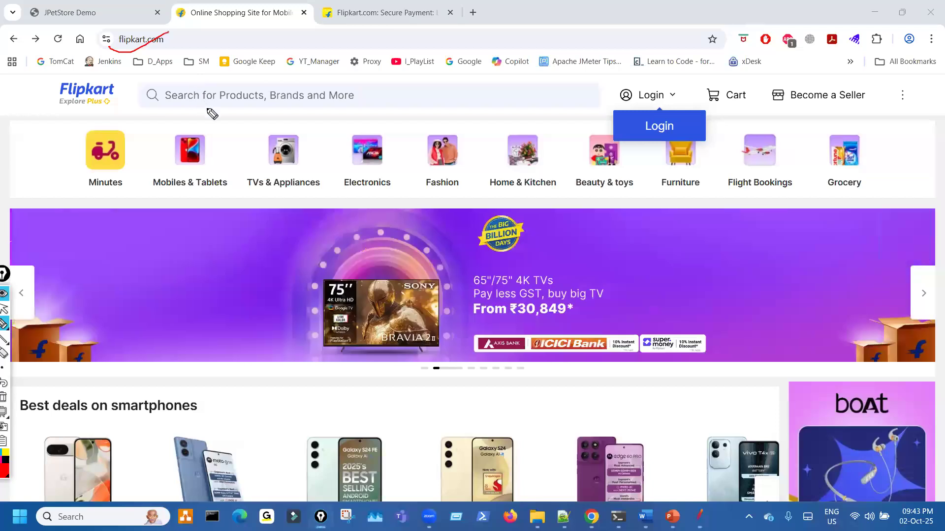
- Run the "laptop" product search again from the Flipkart home page
click(210, 98)
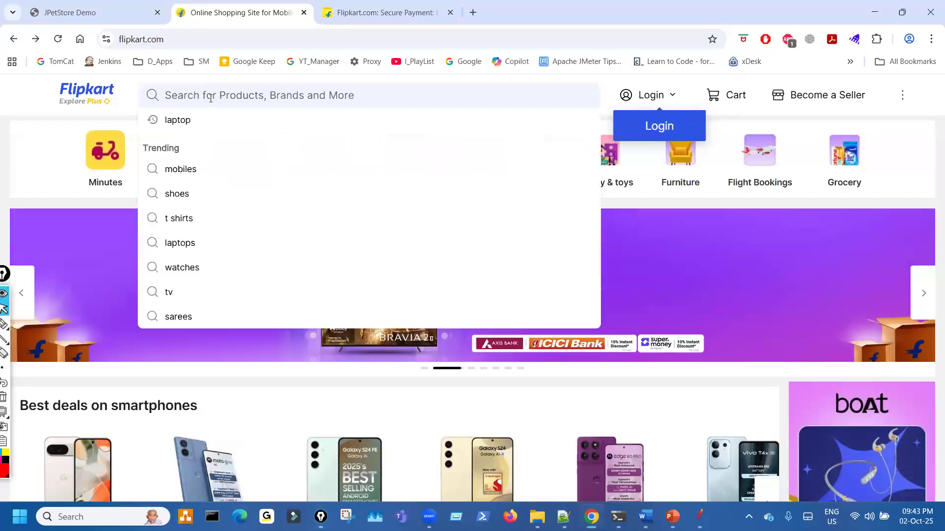
text(laptop)
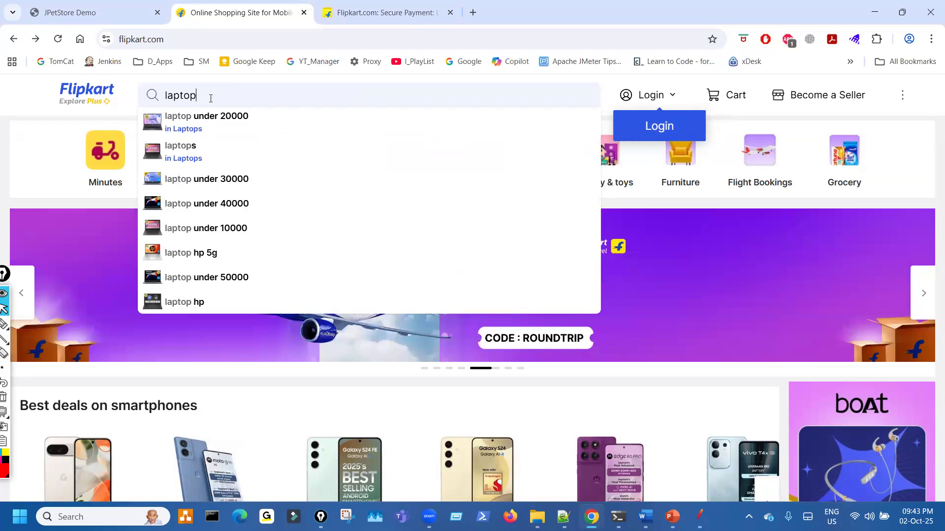
key(Return)
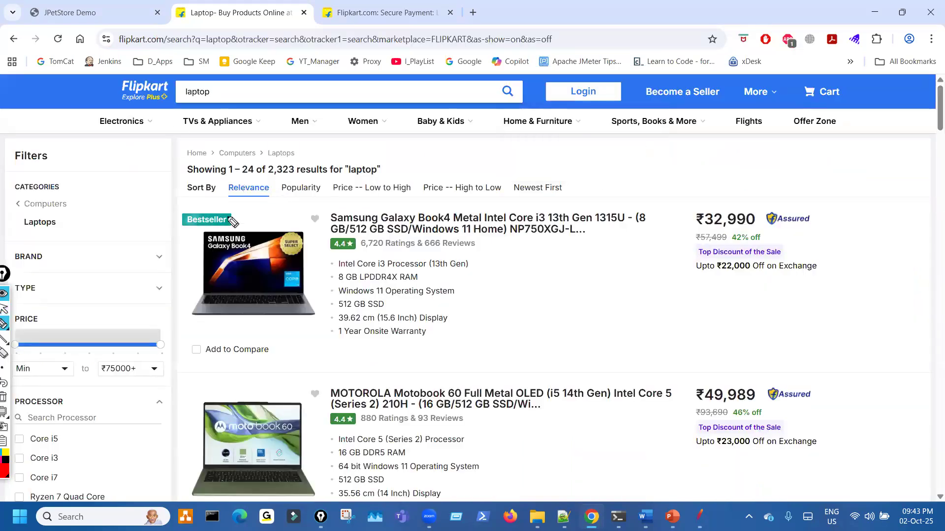
- Sketch red marks over the Samsung Galaxy Book4 listings in the laptop results, and clear them
drag(382, 244, 352, 279)
key(Escape)
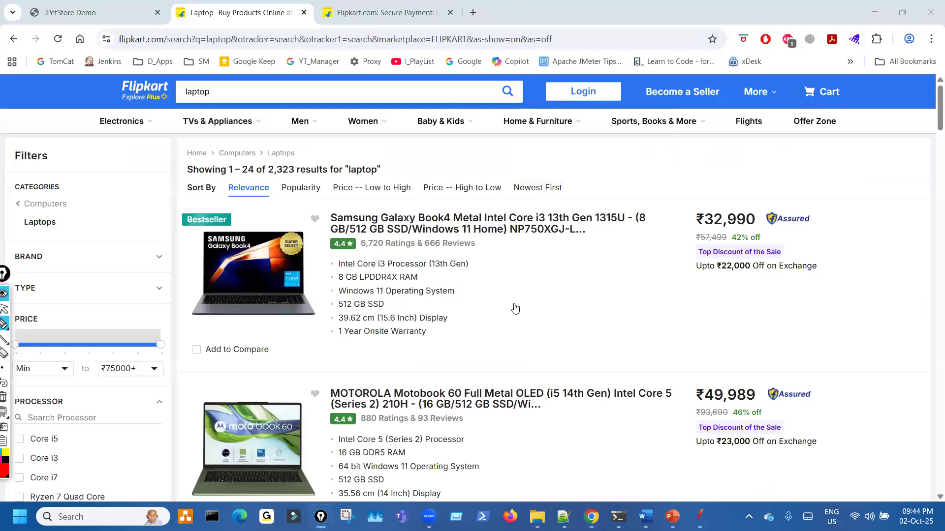
scroll(516, 330, down, 5)
scroll(516, 328, up, 3)
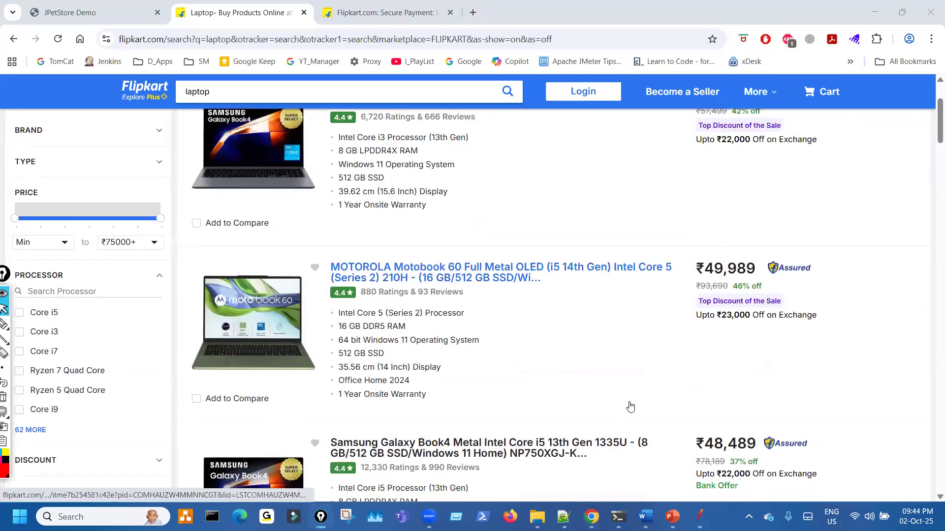
scroll(631, 407, down, 2)
key(ctrl+shift+3)
mouse_move(543, 374)
mouse_down()
mouse_move(581, 389)
mouse_move(572, 387)
mouse_up()
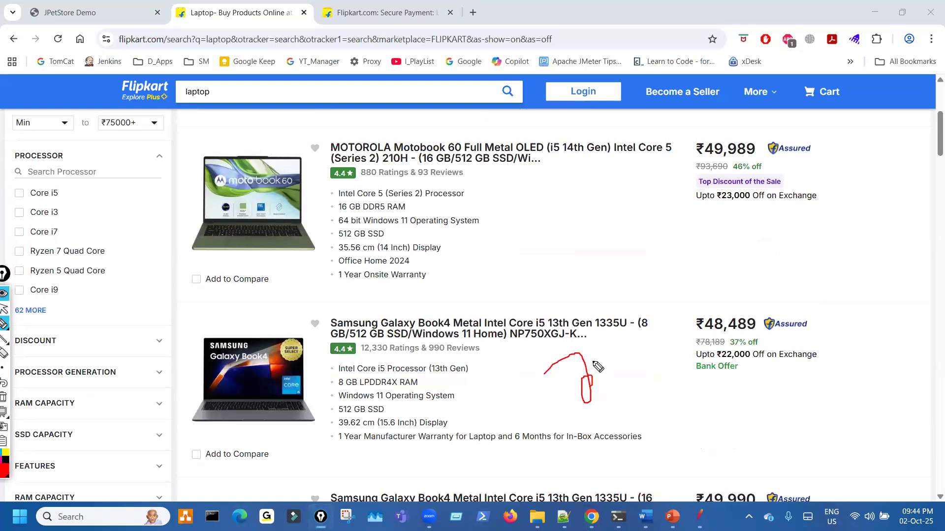
key(Escape)
- Look through the laptop listings down to the Acer Swift Neo and the Motorola Motobook 60 below it
scroll(558, 308, down, 5)
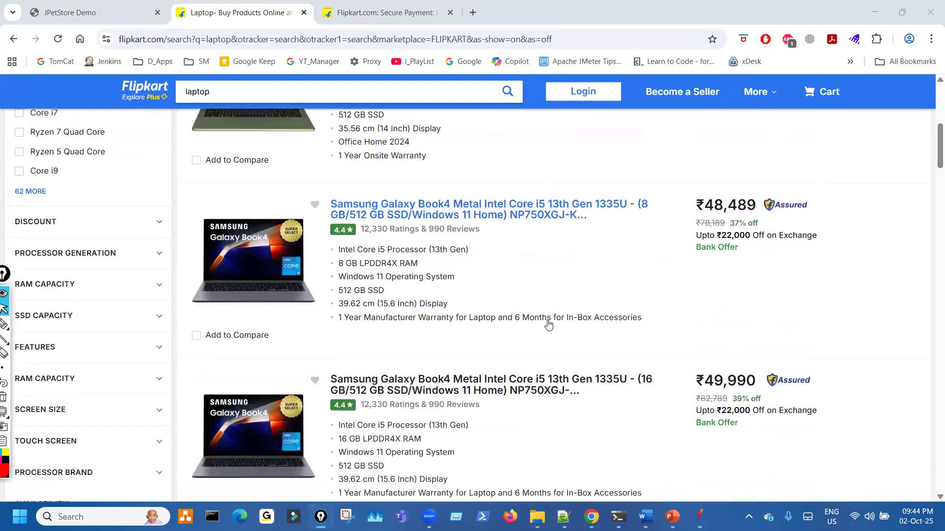
scroll(530, 330, down, 3)
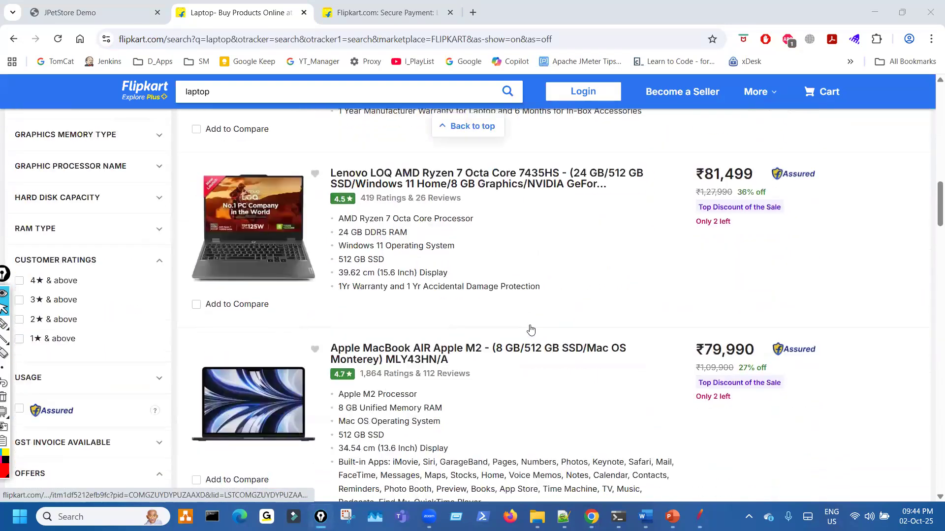
scroll(530, 330, down, 3)
scroll(530, 330, up, 1)
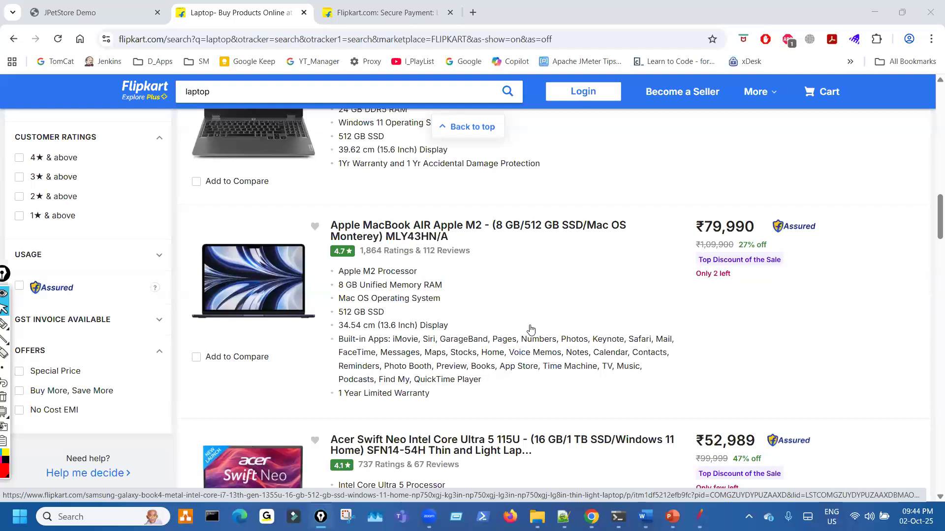
scroll(530, 330, down, 3)
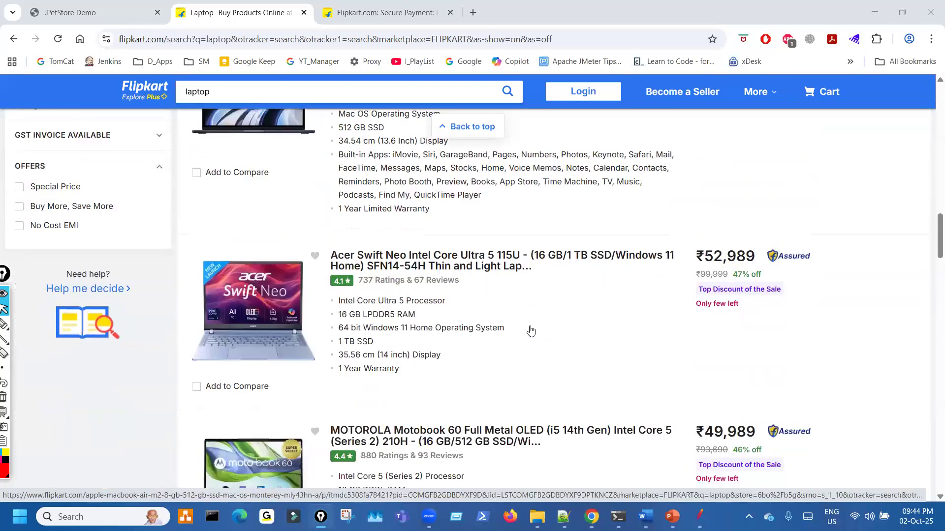
scroll(530, 331, down, 2)
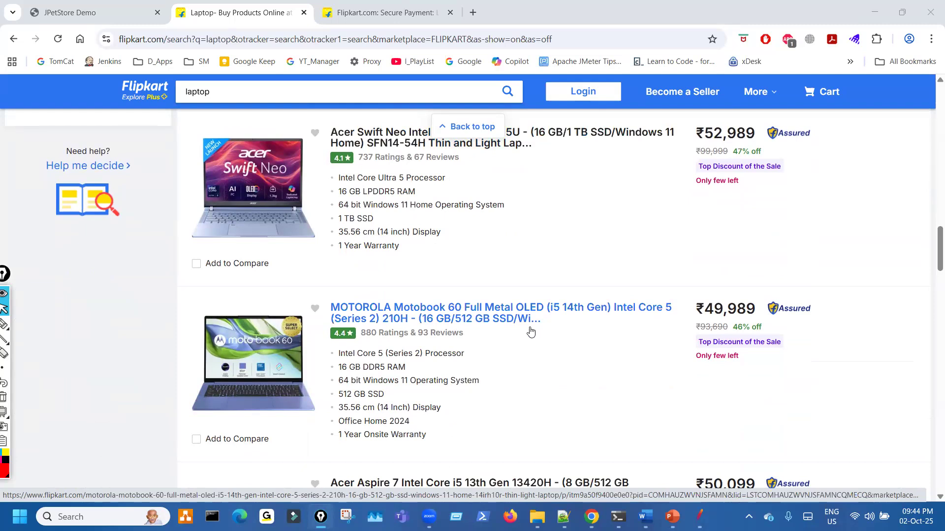
- Go to the JPetStore Demo sign-in page and handwrite "TT = WT" in red, underlined and closed with a bracket
click(110, 10)
text(2)
mouse_move(53, 181)
mouse_down()
mouse_move(97, 170)
mouse_move(93, 212)
mouse_up()
drag(119, 165, 146, 156)
drag(135, 160, 153, 217)
drag(184, 179, 209, 168)
drag(186, 200, 225, 178)
mouse_move(278, 157)
mouse_down()
mouse_move(315, 162)
mouse_move(322, 144)
mouse_up()
mouse_move(344, 132)
mouse_down()
mouse_move(368, 123)
mouse_move(369, 171)
mouse_up()
drag(308, 203, 353, 193)
mouse_move(368, 110)
mouse_down()
mouse_move(401, 182)
mouse_move(369, 241)
mouse_up()
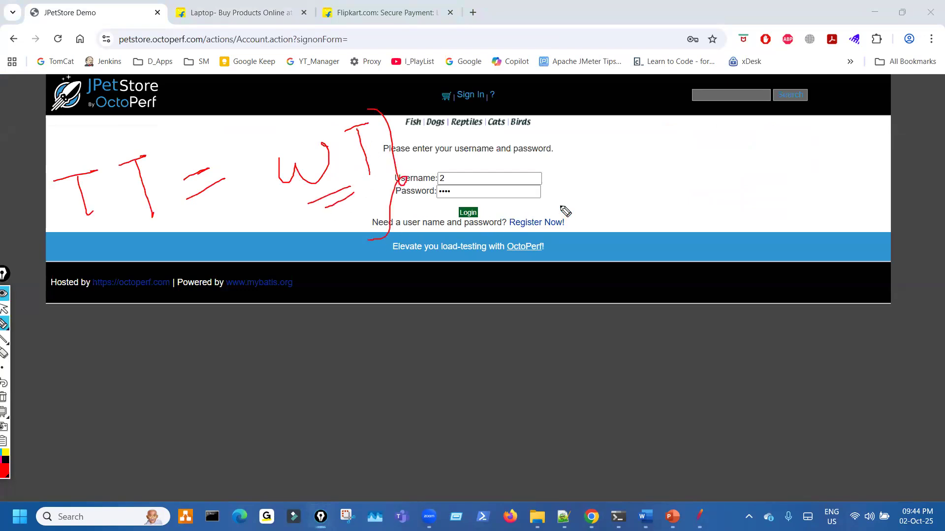
- Handwrite "defination" in red beside the sign-in form and underline its end twice
mouse_move(601, 162)
mouse_down()
mouse_move(638, 129)
mouse_move(671, 207)
mouse_up()
mouse_move(673, 165)
mouse_down()
mouse_move(734, 147)
mouse_move(763, 120)
mouse_move(785, 158)
mouse_up()
drag(779, 136, 837, 131)
drag(807, 170, 827, 159)
drag(821, 178, 842, 165)
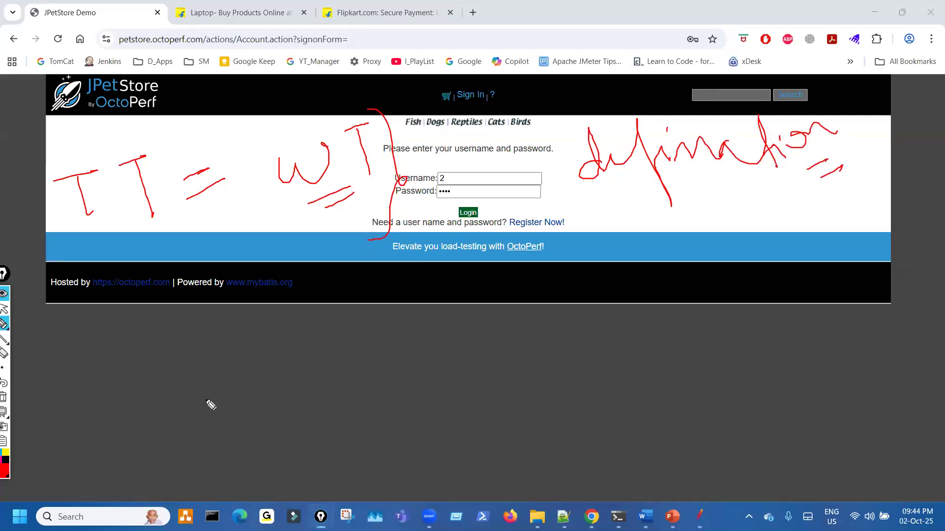
- Handwrite "TT or WT is Time gap" in red below the sign-in form as the first line of the definition
drag(65, 366, 92, 402)
mouse_move(122, 355)
mouse_down()
mouse_move(155, 345)
mouse_move(153, 393)
mouse_up()
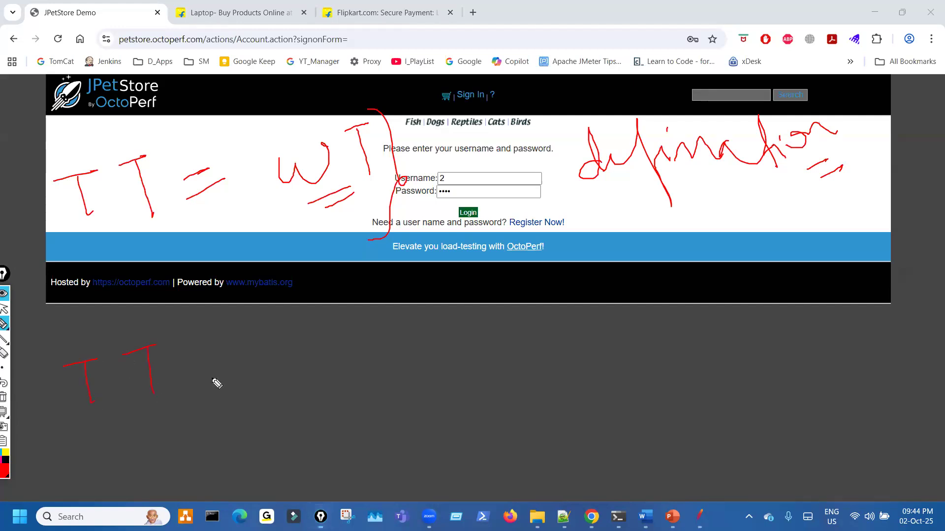
drag(237, 365, 235, 347)
drag(241, 349, 249, 385)
drag(320, 331, 328, 373)
drag(388, 319, 415, 310)
drag(406, 313, 415, 350)
drag(554, 326, 567, 348)
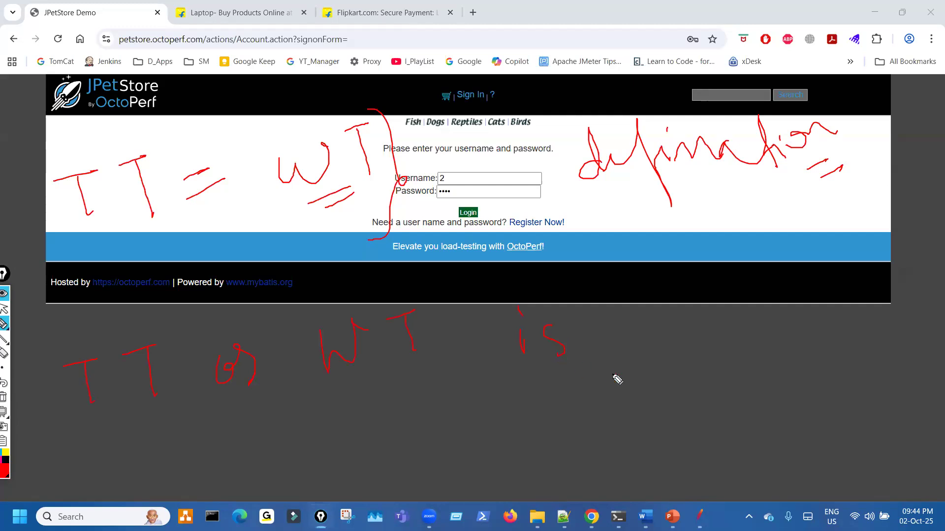
drag(631, 303, 701, 275)
drag(691, 288, 712, 352)
drag(719, 313, 729, 329)
mouse_move(749, 339)
mouse_down()
mouse_move(797, 297)
mouse_move(831, 307)
mouse_up()
mouse_move(839, 284)
mouse_down()
mouse_move(863, 305)
mouse_move(923, 318)
mouse_move(912, 292)
mouse_up()
- Handwrite "b/w 2 Transactions" in red under the first line, underline both lines, and clear all the annotations
drag(339, 437, 364, 455)
drag(377, 419, 372, 501)
mouse_move(394, 448)
mouse_down()
mouse_move(416, 455)
mouse_move(421, 431)
mouse_up()
mouse_move(511, 434)
mouse_down()
mouse_move(514, 422)
mouse_move(508, 446)
mouse_up()
drag(601, 414, 652, 399)
mouse_move(639, 402)
mouse_down()
mouse_move(647, 446)
mouse_move(665, 417)
mouse_up()
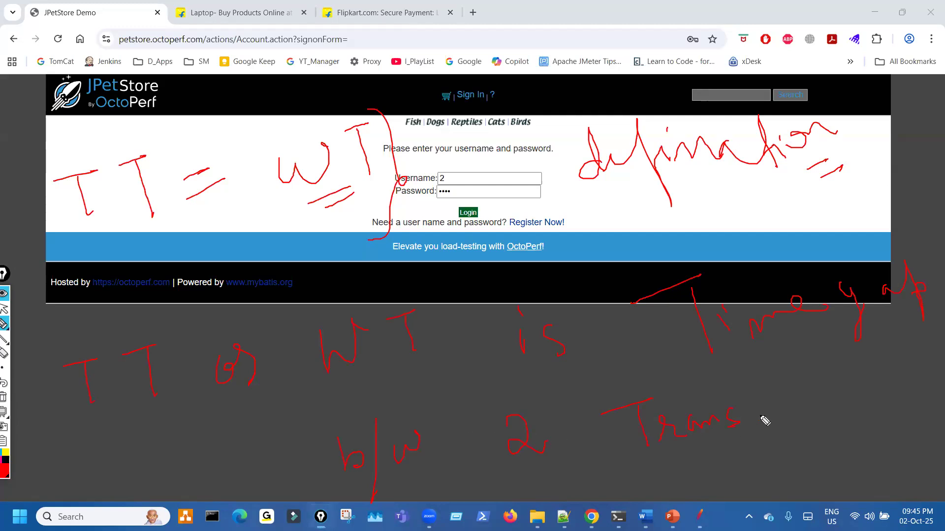
drag(769, 402, 772, 416)
mouse_move(767, 418)
mouse_down()
mouse_move(780, 394)
mouse_move(842, 394)
mouse_move(865, 408)
mouse_move(941, 393)
mouse_up()
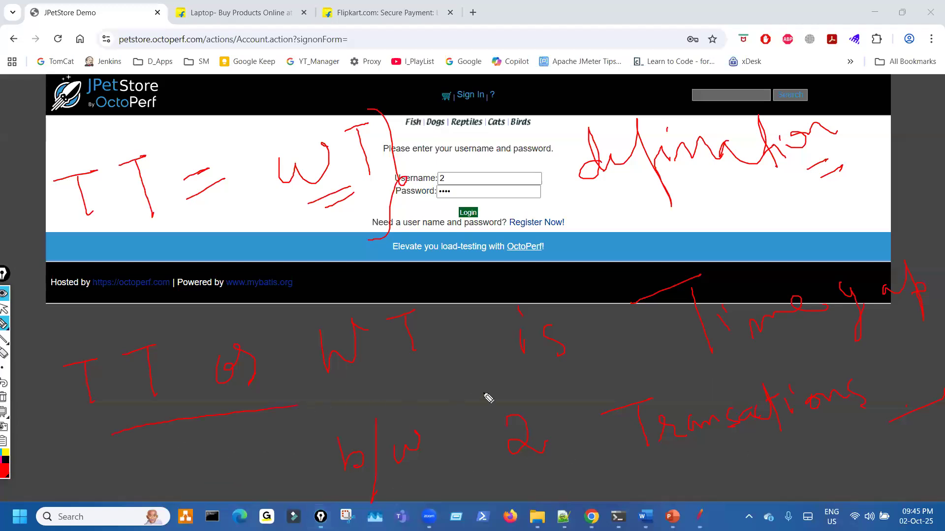
drag(630, 376, 921, 329)
drag(435, 496, 750, 445)
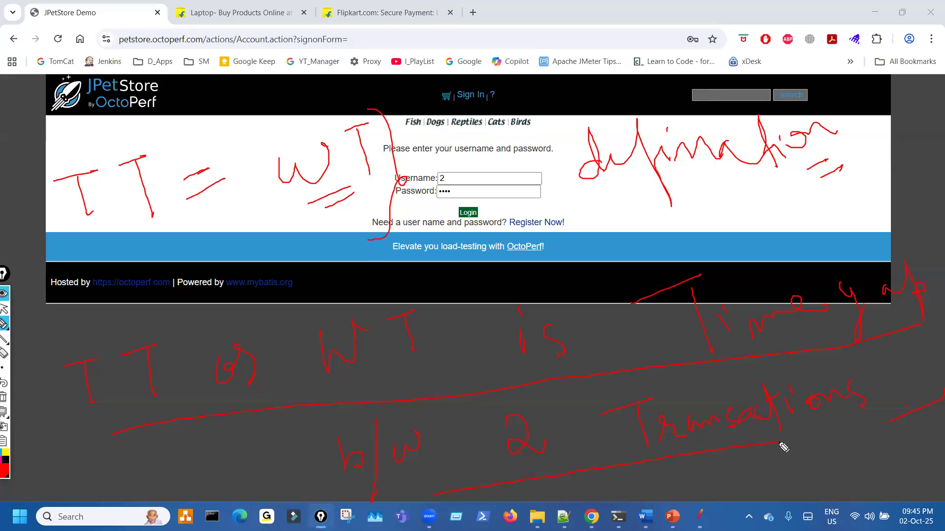
key(ctrl+shift+7)
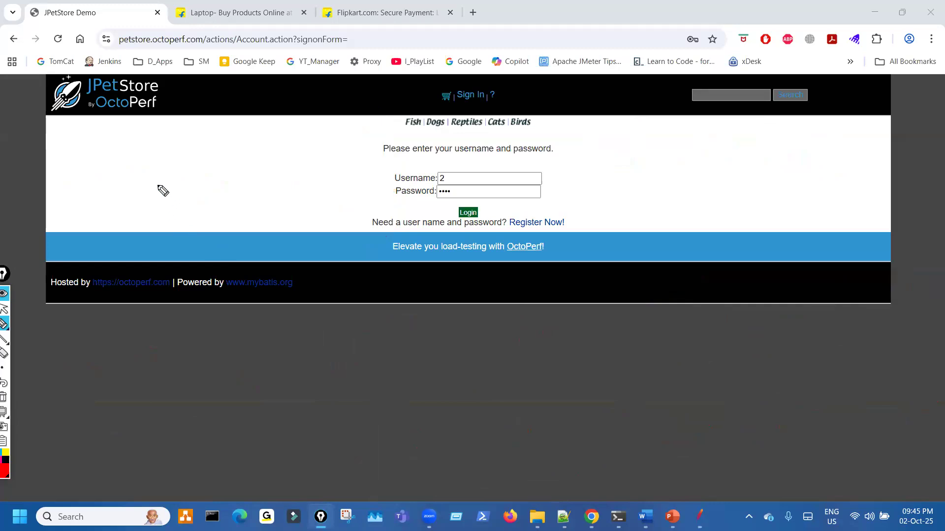
- Return to the JPetStore catalog page, reopen the sign-in page, and handwrite "1T" in red with the Login button circled
key(ctrl+shift+1)
click(13, 43)
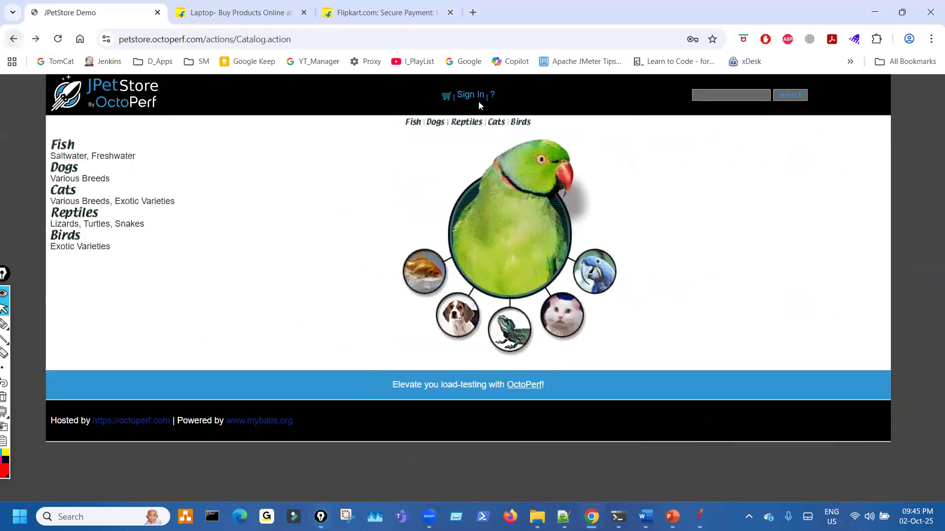
key(ctrl+shift+3)
mouse_move(65, 189)
mouse_down()
mouse_move(102, 175)
mouse_move(77, 241)
mouse_move(90, 235)
mouse_up()
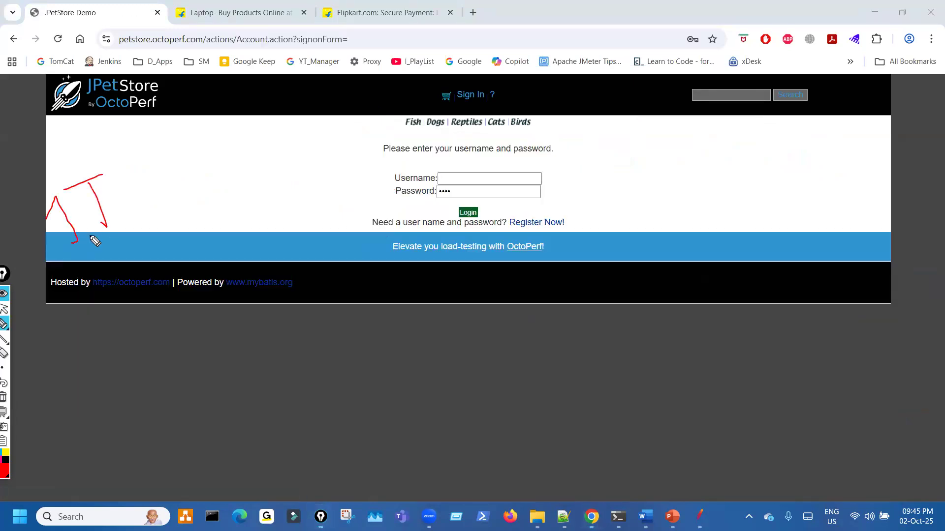
mouse_move(477, 203)
mouse_down()
mouse_move(475, 228)
mouse_move(472, 202)
mouse_up()
- Handwrite "2nd T" in red, box a note before it, tick the credential fields, and link "1T" through the note with arrows
mouse_move(488, 336)
mouse_down()
mouse_move(557, 301)
mouse_move(569, 319)
mouse_up()
mouse_move(585, 283)
mouse_down()
mouse_move(617, 264)
mouse_move(629, 323)
mouse_up()
mouse_move(235, 267)
mouse_down()
mouse_move(236, 304)
mouse_move(280, 266)
mouse_move(261, 290)
mouse_up()
mouse_move(206, 325)
mouse_down()
mouse_move(272, 321)
mouse_move(309, 339)
mouse_move(304, 297)
mouse_move(333, 310)
mouse_up()
mouse_move(474, 167)
mouse_down()
mouse_move(492, 162)
mouse_move(516, 193)
mouse_up()
mouse_move(204, 301)
mouse_down()
mouse_move(205, 350)
mouse_move(359, 323)
mouse_up()
mouse_move(129, 209)
mouse_down()
mouse_move(223, 210)
mouse_move(262, 258)
mouse_up()
mouse_move(366, 325)
mouse_down()
mouse_move(367, 333)
mouse_move(465, 331)
mouse_move(460, 339)
mouse_up()
- Extend the handwritten chain from "2nd T" with arrows through "TT" to "3rd", and clear all the annotations
mouse_move(658, 302)
mouse_down()
mouse_move(704, 284)
mouse_move(697, 295)
mouse_up()
drag(724, 267, 751, 259)
mouse_move(740, 264)
mouse_down()
mouse_move(745, 286)
mouse_move(776, 249)
mouse_up()
mouse_move(769, 252)
mouse_down()
mouse_move(776, 281)
mouse_move(850, 246)
mouse_up()
mouse_move(833, 202)
mouse_down()
mouse_move(866, 222)
mouse_move(857, 225)
mouse_up()
drag(875, 202, 892, 210)
drag(891, 178, 895, 198)
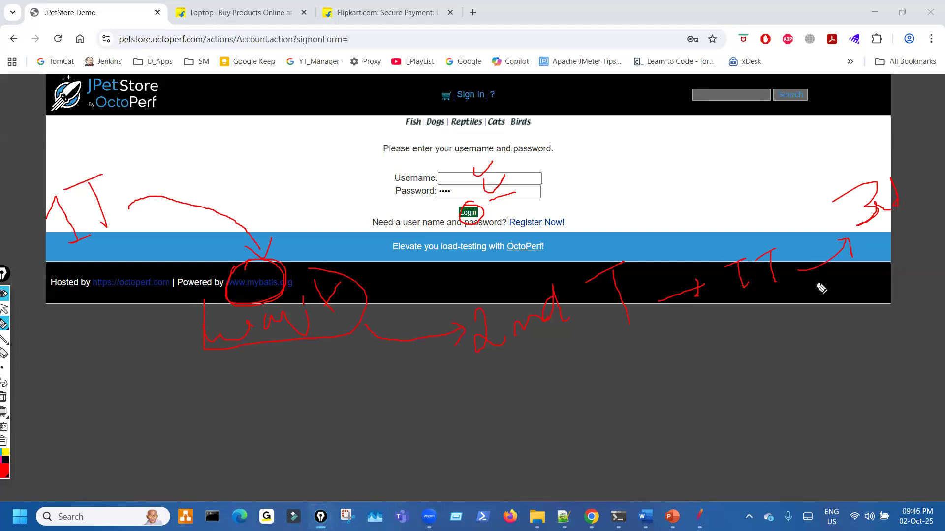
key(ctrl+shift+7)
key(ctrl+shift+2)
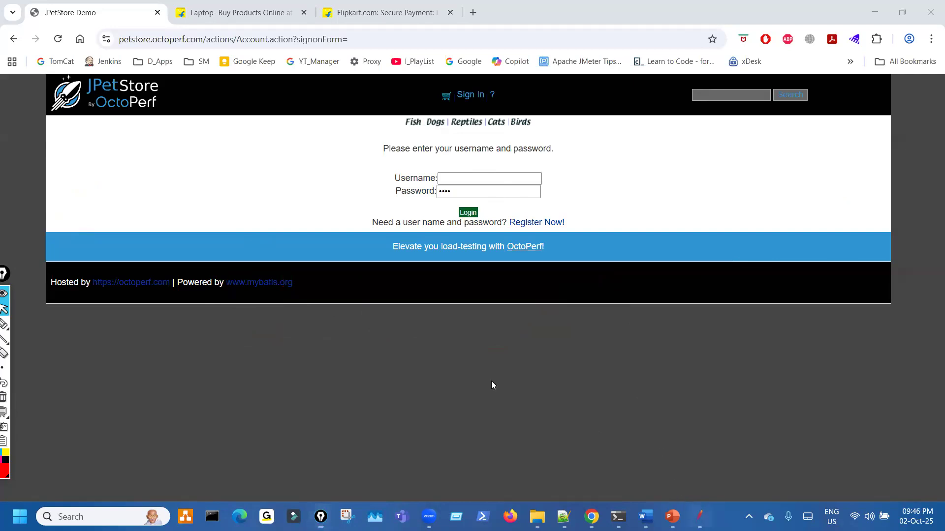
- Switch to JMeter and bracket in red the transaction controllers in the test plan and their entries in View Results Tree
key(alt+Tab)
click(4, 324)
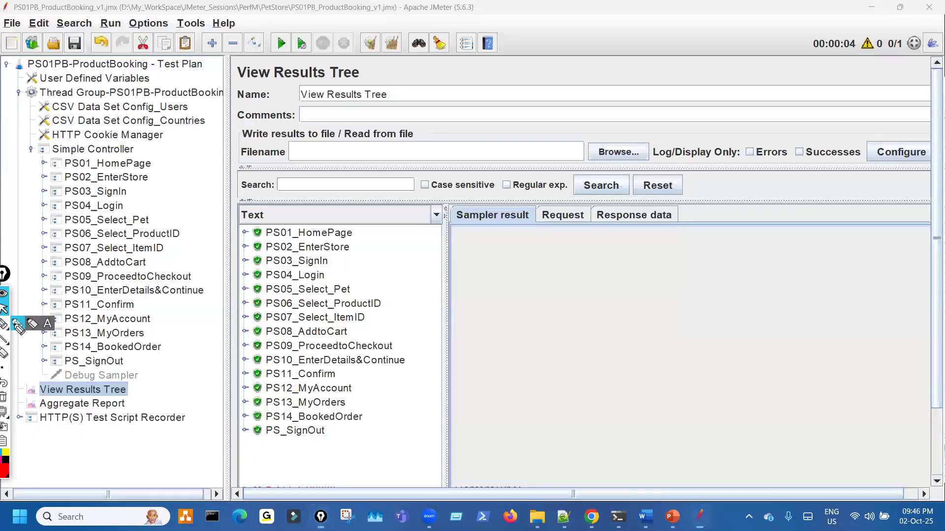
drag(131, 163, 153, 204)
drag(164, 276, 143, 349)
mouse_move(345, 223)
mouse_down()
mouse_move(396, 340)
mouse_move(349, 438)
mouse_up()
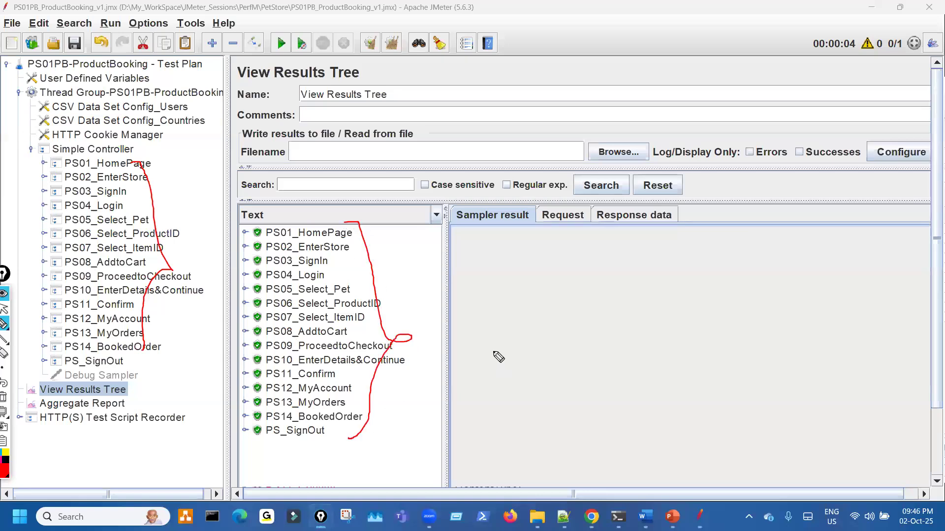
- Handwrite "very pressure/load on system" in red across the empty sampler result area
mouse_move(495, 344)
mouse_down()
mouse_move(502, 364)
mouse_move(505, 339)
mouse_up()
mouse_move(514, 360)
mouse_down()
mouse_move(556, 335)
mouse_move(581, 363)
mouse_up()
mouse_move(645, 306)
mouse_down()
mouse_move(665, 363)
mouse_move(728, 292)
mouse_move(745, 307)
mouse_move(753, 288)
mouse_move(802, 275)
mouse_move(809, 263)
mouse_up()
drag(808, 231, 838, 347)
drag(861, 241, 853, 300)
mouse_move(876, 266)
mouse_down()
mouse_move(893, 281)
mouse_move(918, 227)
mouse_move(930, 255)
mouse_up()
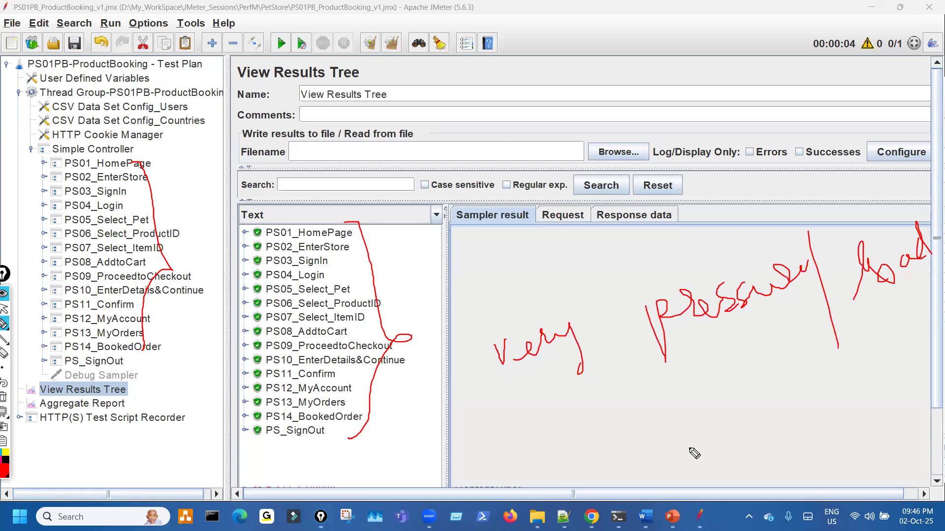
drag(580, 465, 649, 445)
drag(694, 419, 681, 451)
mouse_move(698, 428)
mouse_down()
mouse_move(738, 427)
mouse_move(736, 445)
mouse_up()
drag(747, 394, 792, 387)
- Handwrite and underline "Unrealistic" in red, mark the results list and the elapsed run time, and clear all the annotations
mouse_move(519, 269)
mouse_down()
mouse_move(546, 255)
mouse_move(575, 267)
mouse_move(641, 254)
mouse_move(645, 213)
mouse_move(683, 226)
mouse_move(686, 244)
mouse_move(744, 231)
mouse_move(753, 206)
mouse_up()
mouse_move(696, 256)
mouse_down()
mouse_move(738, 236)
mouse_move(726, 250)
mouse_up()
mouse_move(348, 221)
mouse_down()
mouse_move(389, 321)
mouse_move(387, 418)
mouse_up()
drag(845, 28, 847, 41)
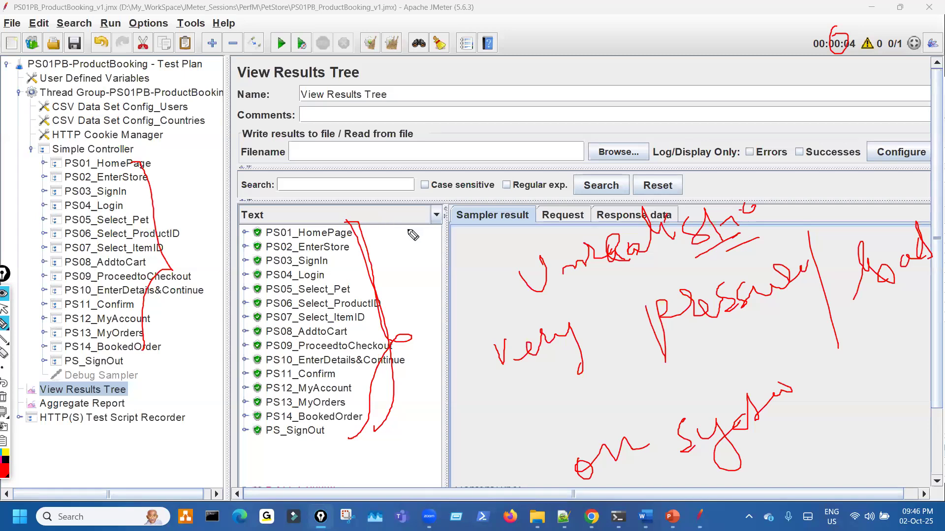
mouse_move(543, 261)
mouse_down()
mouse_move(542, 277)
mouse_move(576, 265)
mouse_move(542, 290)
mouse_move(571, 269)
mouse_move(553, 278)
mouse_move(551, 267)
mouse_up()
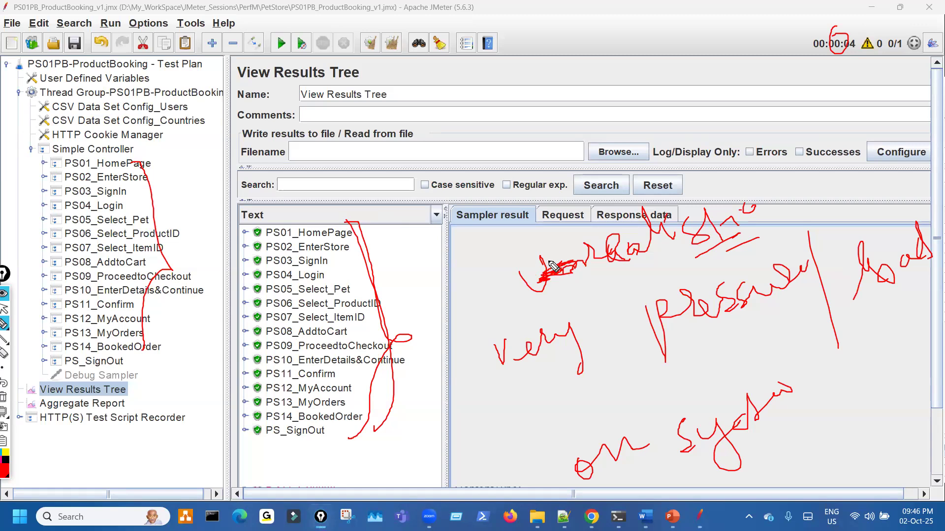
key(ctrl+shift+7)
key(ctrl+shift+2)
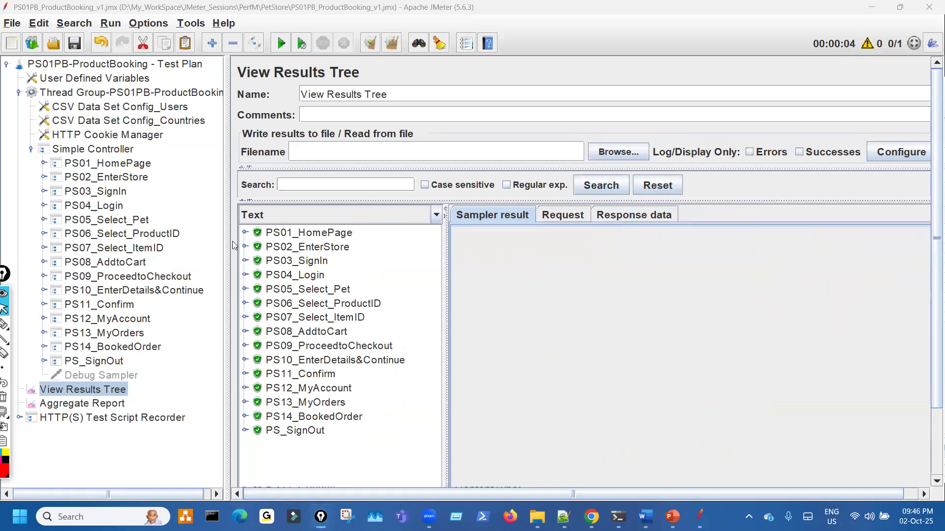
- Add think times to the children of the Simple Controller and widen the test plan tree
click(103, 151)
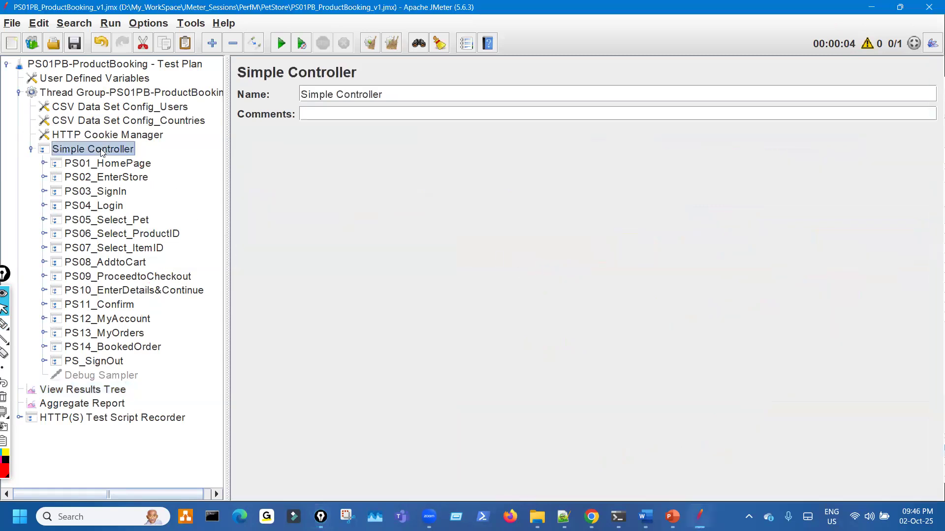
right_click(103, 153)
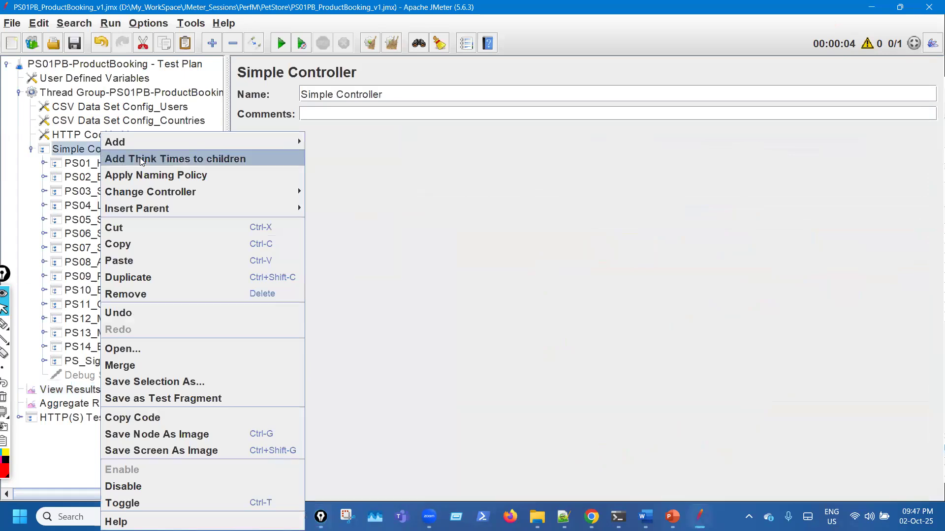
click(167, 160)
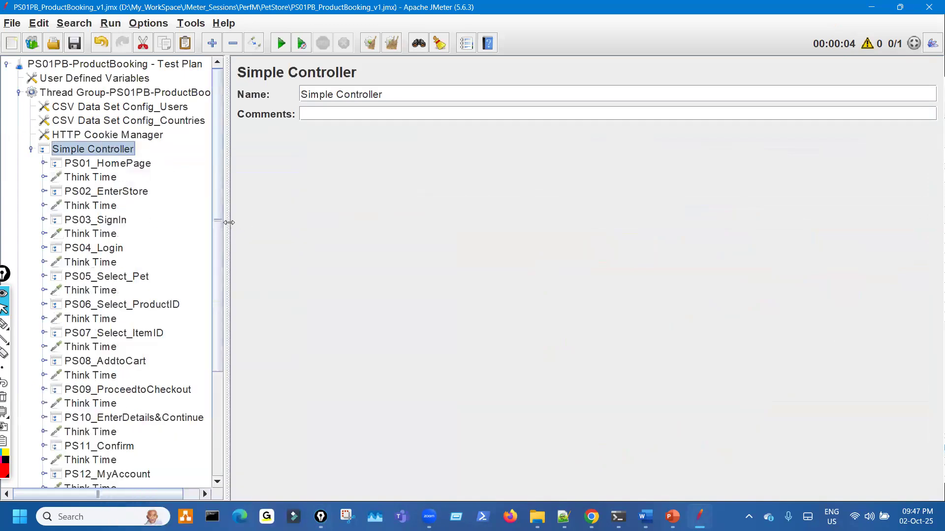
drag(228, 222, 318, 222)
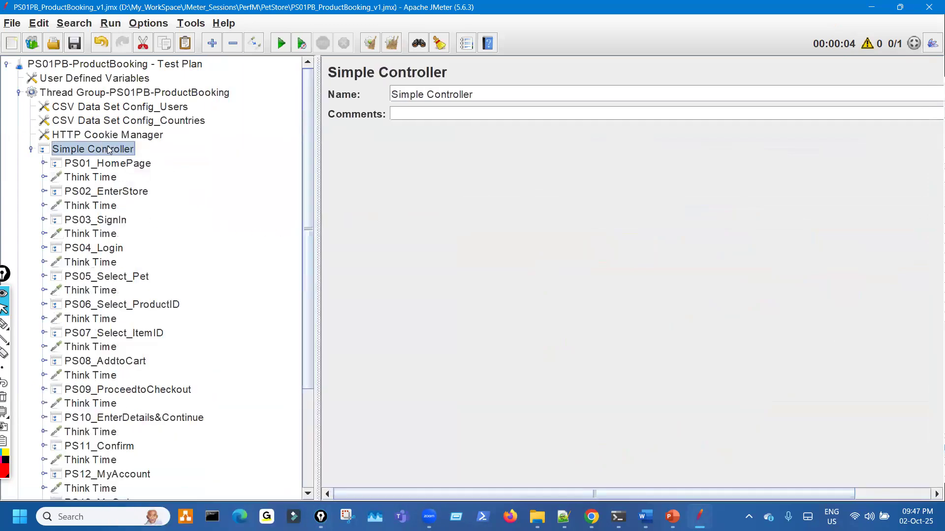
right_click(109, 151)
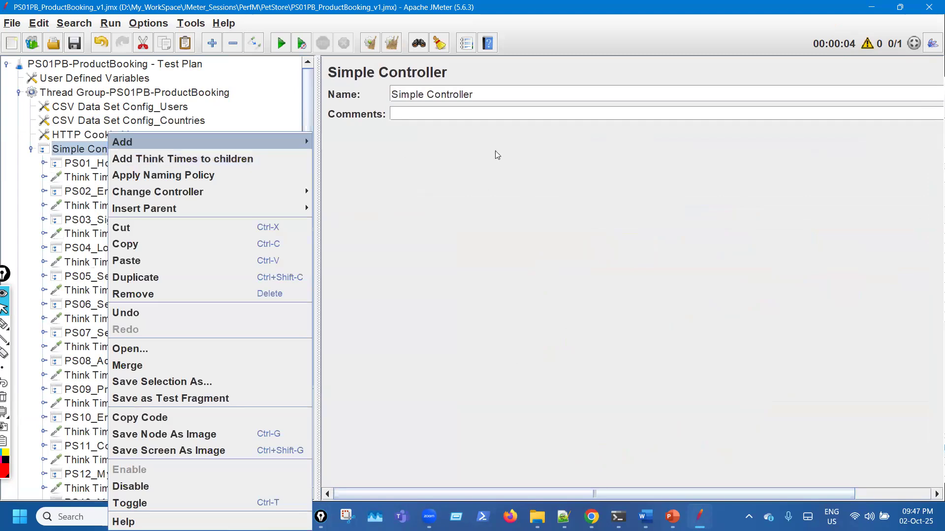
click(546, 209)
- Examine how Think Time elements alternate with the transaction controllers, going through PS01_HomePage to PS04_Login and the rest of the tree
scroll(134, 271, down, 3)
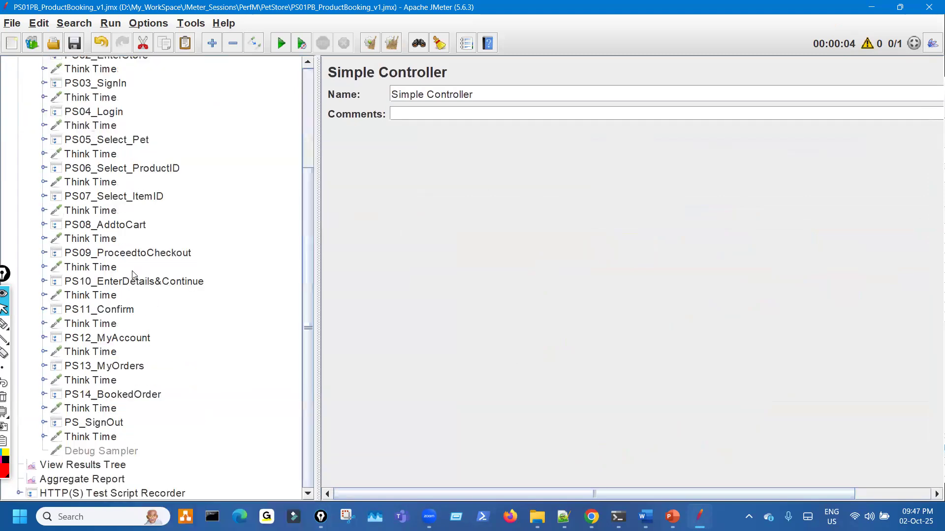
scroll(132, 274, up, 3)
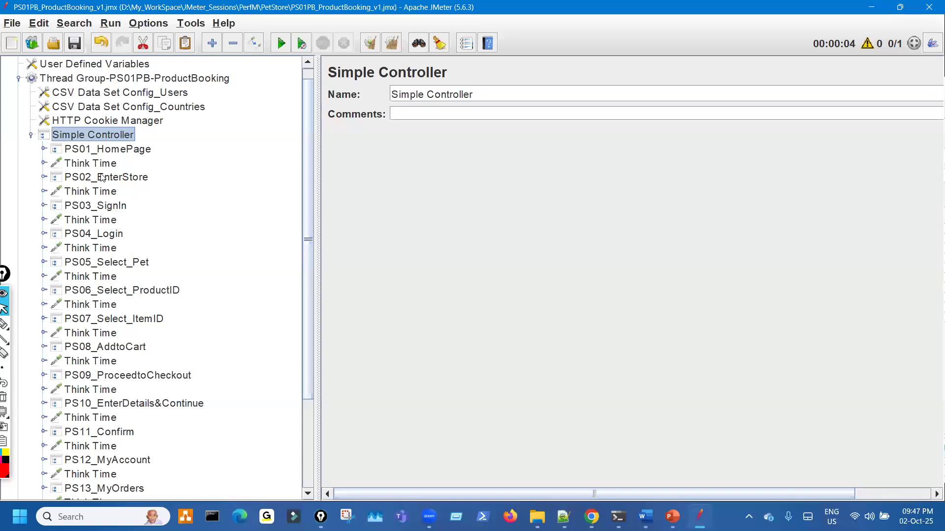
click(124, 153)
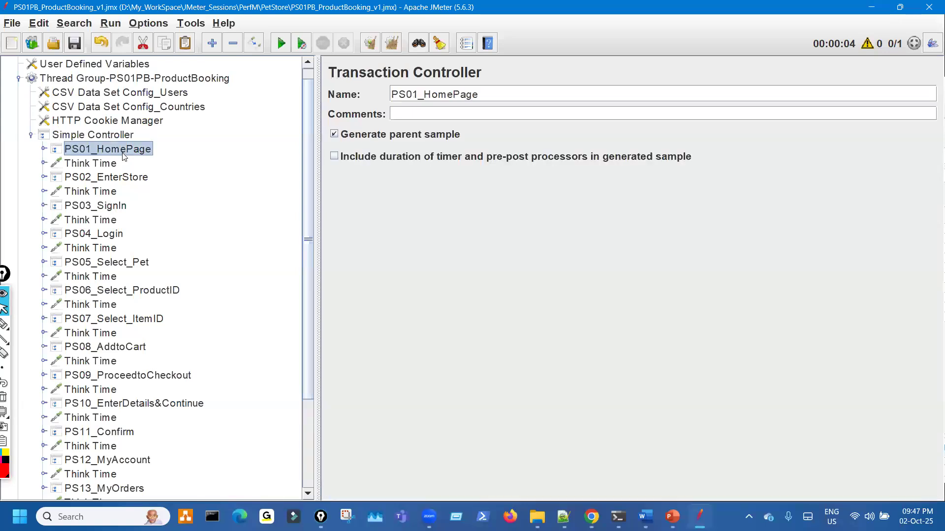
click(107, 167)
click(115, 177)
click(111, 192)
click(113, 207)
click(114, 219)
click(114, 236)
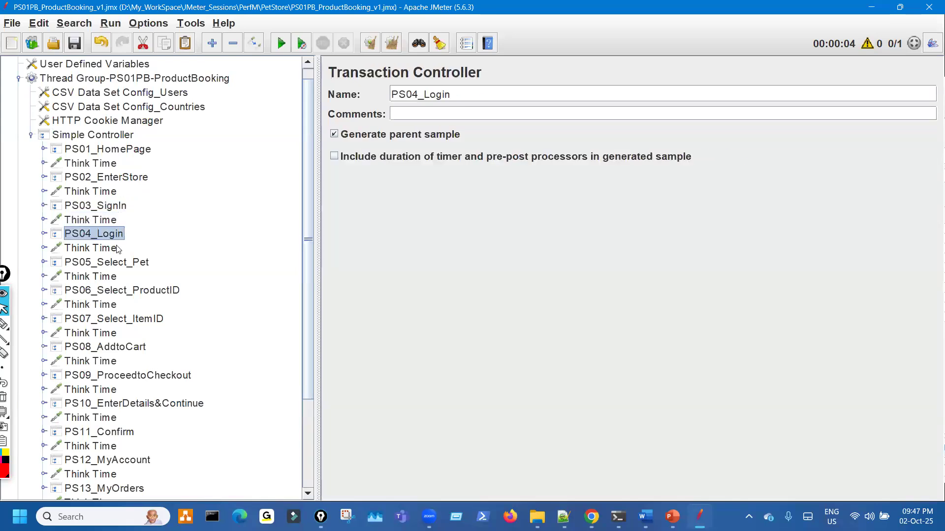
scroll(231, 214, down, 1)
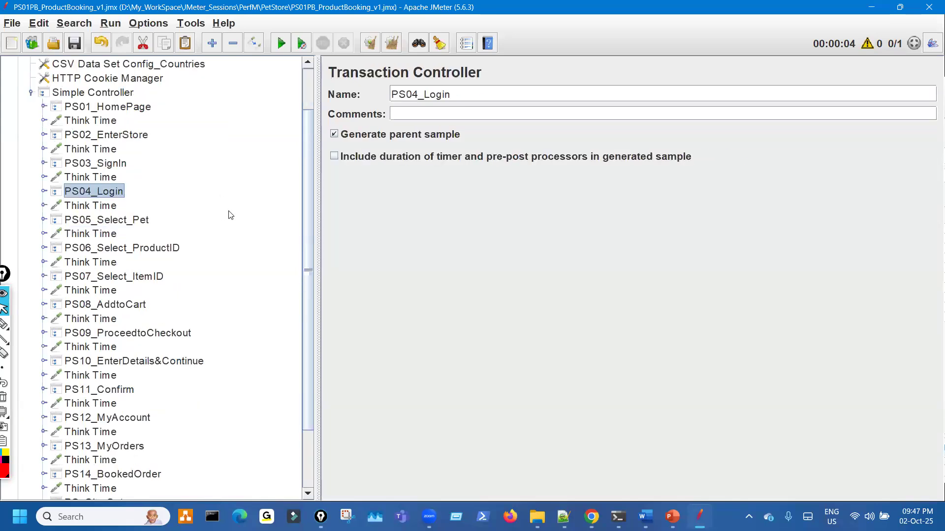
scroll(231, 215, down, 1)
scroll(231, 215, up, 3)
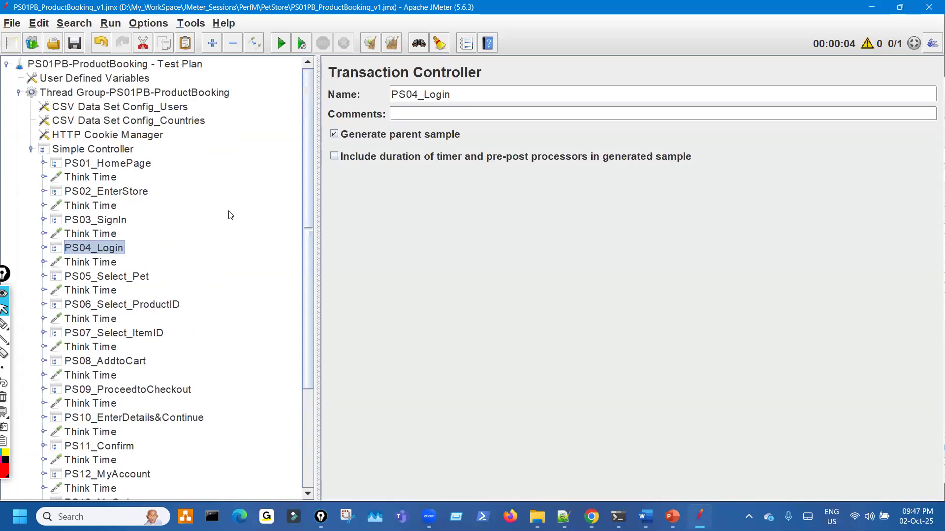
scroll(230, 217, down, 1)
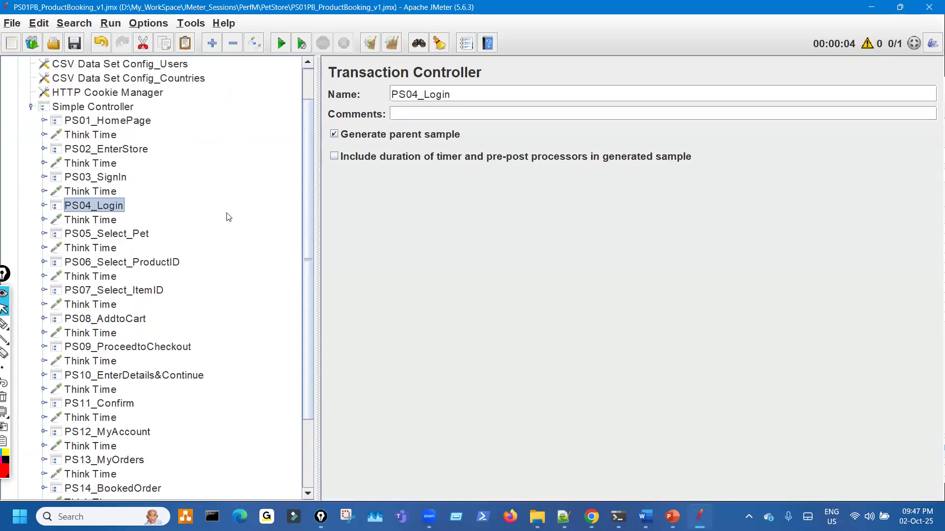
scroll(214, 200, down, 2)
- Underline PS14_BookedOrder, PS_SignOut and the first four Think Time entries in red, and clear the annotations
key(ctrl+shift+3)
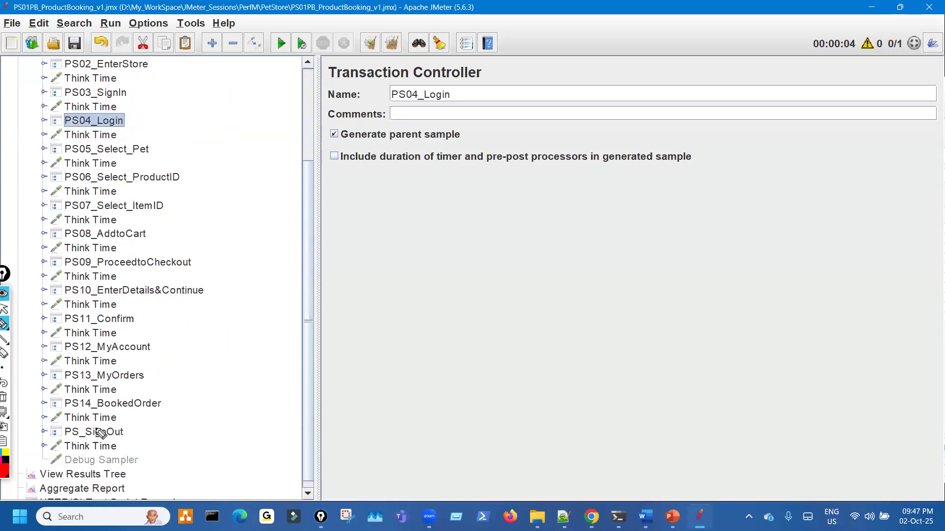
drag(80, 409, 87, 409)
drag(69, 439, 99, 432)
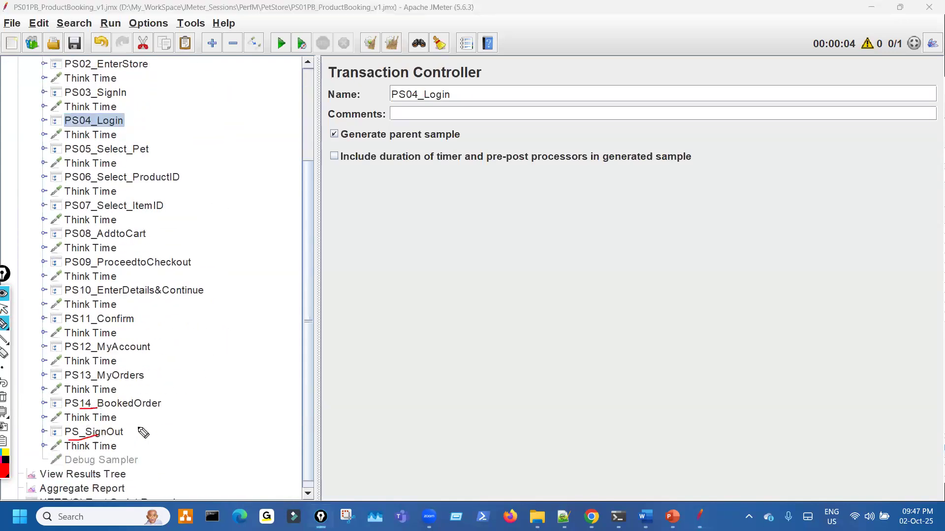
key(ctrl+shift+1)
scroll(164, 205, up, 1)
key(ctrl+shift+3)
drag(111, 97, 132, 88)
drag(107, 118, 117, 115)
drag(110, 155, 126, 150)
drag(111, 184, 137, 180)
key(ctrl+shift+7)
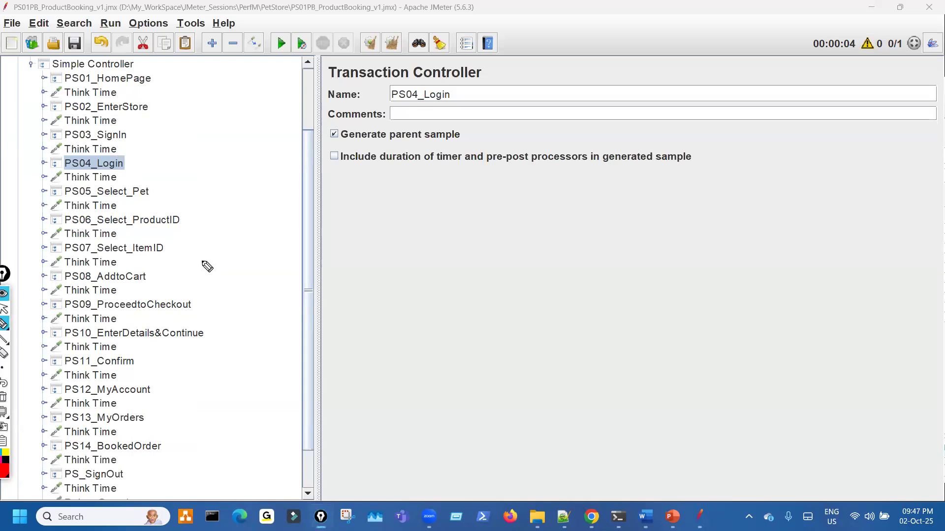
- Underline the Think Time after PS_SignOut in red, handwrite "15" and "TT" beside the tree, and clear the annotations
scroll(195, 372, down, 2)
drag(110, 442, 138, 435)
mouse_move(224, 387)
mouse_down()
mouse_move(227, 422)
mouse_move(259, 427)
mouse_up()
drag(269, 382, 300, 368)
drag(376, 359, 401, 340)
drag(392, 355, 403, 381)
drag(432, 339, 441, 331)
drag(432, 340, 439, 371)
drag(385, 423, 415, 408)
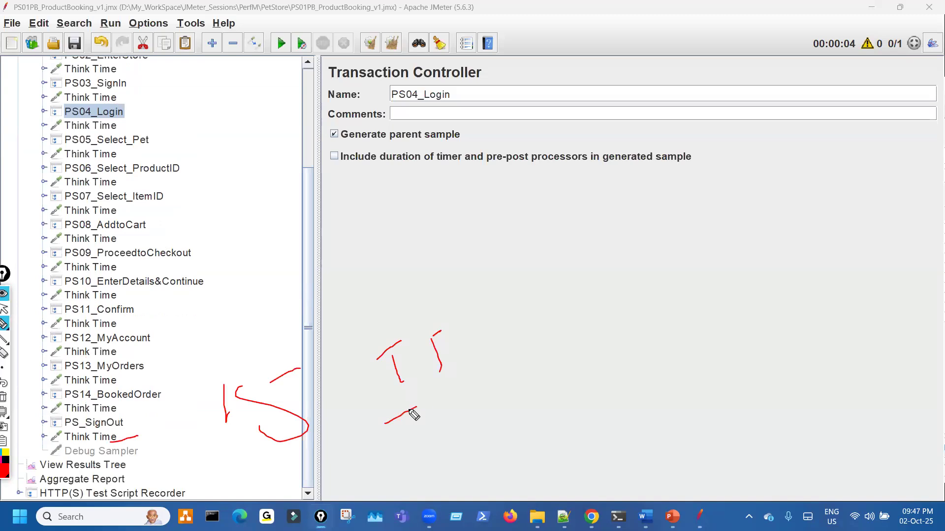
key(ctrl+shift+7)
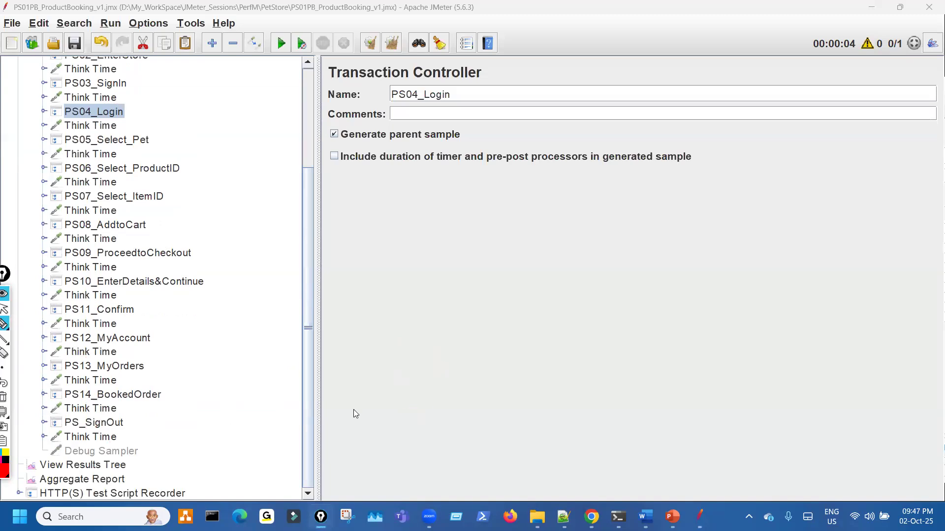
- Narrow the test plan tree slightly to give the element settings more room
key(ctrl+shift+2)
drag(317, 202, 285, 205)
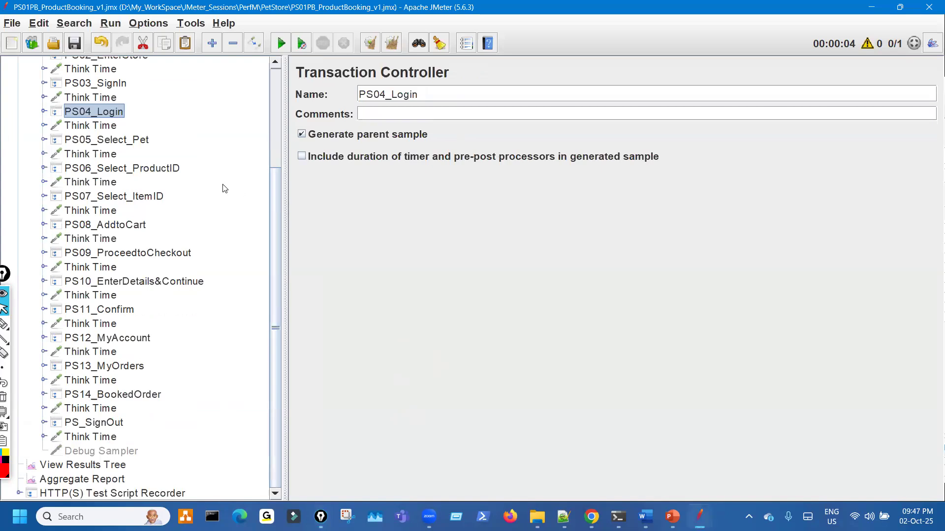
- Compare the settings of the Think Time element after PS01_HomePage with those of the PS01_HomePage transaction controller
scroll(162, 162, up, 3)
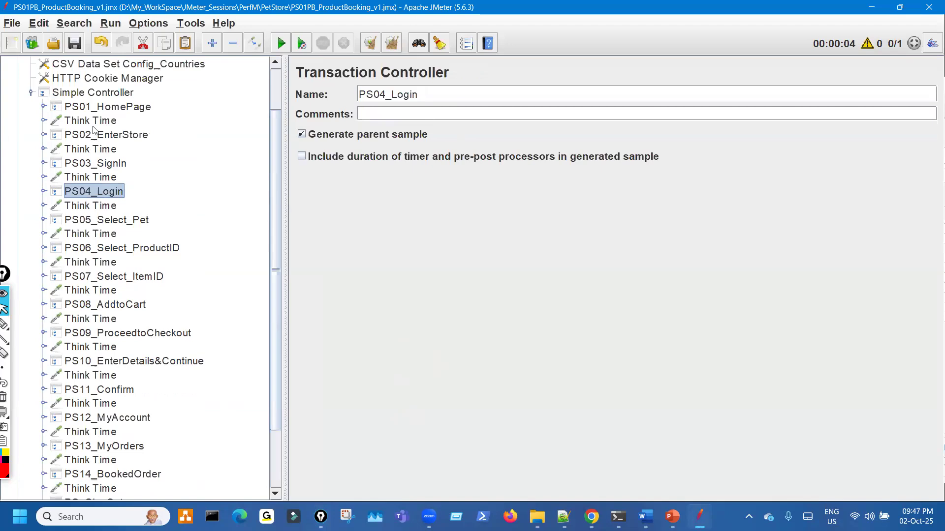
click(91, 121)
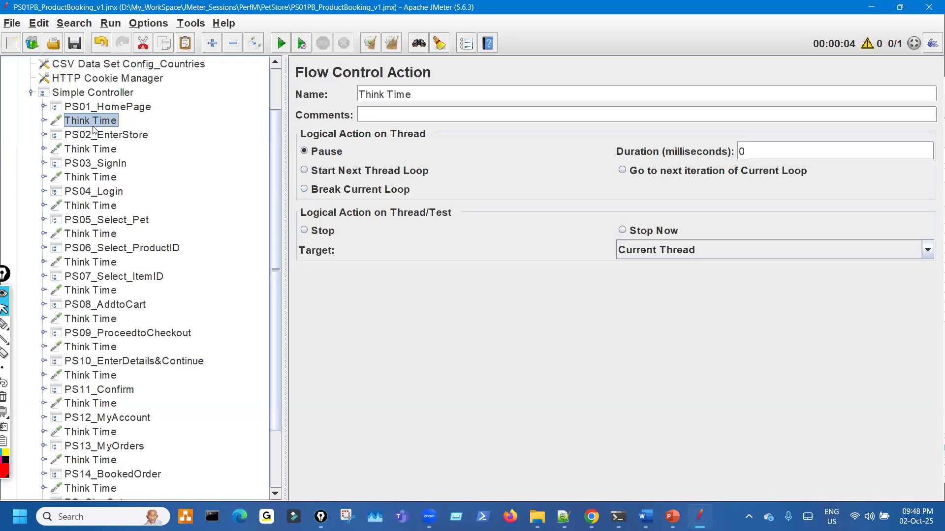
click(129, 106)
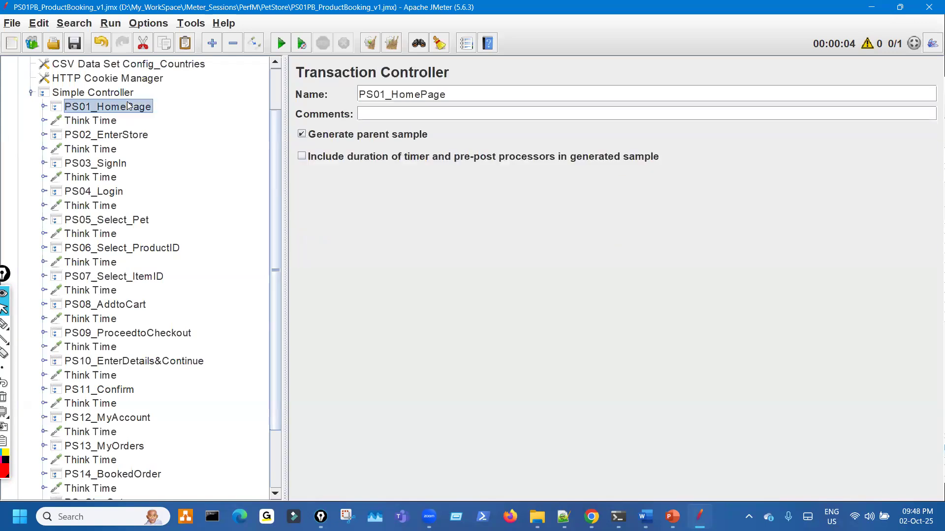
click(103, 122)
- Circle the Flow Control Action heading and the Think Time name in red, handwrite "FCA" beside them, and clear the annotations
key(ctrl+shift+3)
drag(106, 127, 124, 121)
drag(360, 97, 366, 89)
mouse_move(295, 83)
mouse_down()
mouse_move(442, 67)
mouse_move(354, 58)
mouse_move(298, 81)
mouse_up()
drag(486, 62, 511, 57)
mouse_move(499, 60)
mouse_down()
mouse_move(500, 86)
mouse_move(508, 70)
mouse_move(553, 55)
mouse_move(644, 46)
mouse_move(691, 23)
mouse_up()
drag(512, 82, 597, 73)
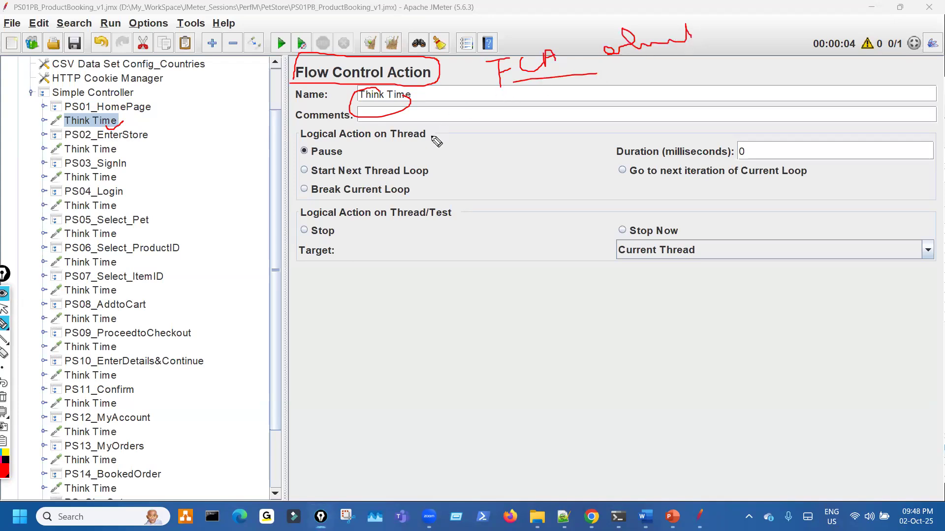
key(ctrl+shift+6)
mouse_move(368, 86)
mouse_down()
mouse_move(404, 89)
mouse_move(386, 86)
mouse_up()
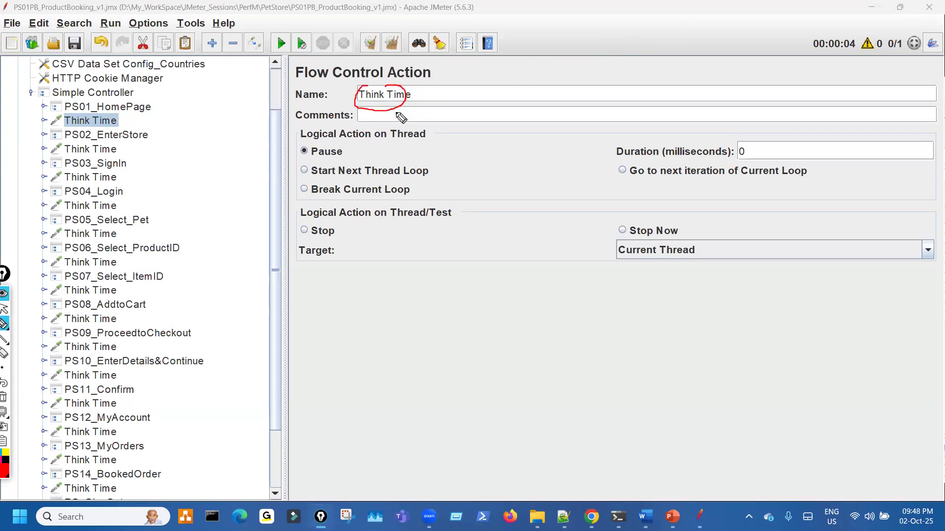
key(ctrl+shift+6)
key(ctrl+shift+2)
- Copy and clear the name of the Think Time after PS01_HomePage, mark its blank node in red, and paste "Think Time" back
drag(414, 95, 300, 87)
key(ctrl+c)
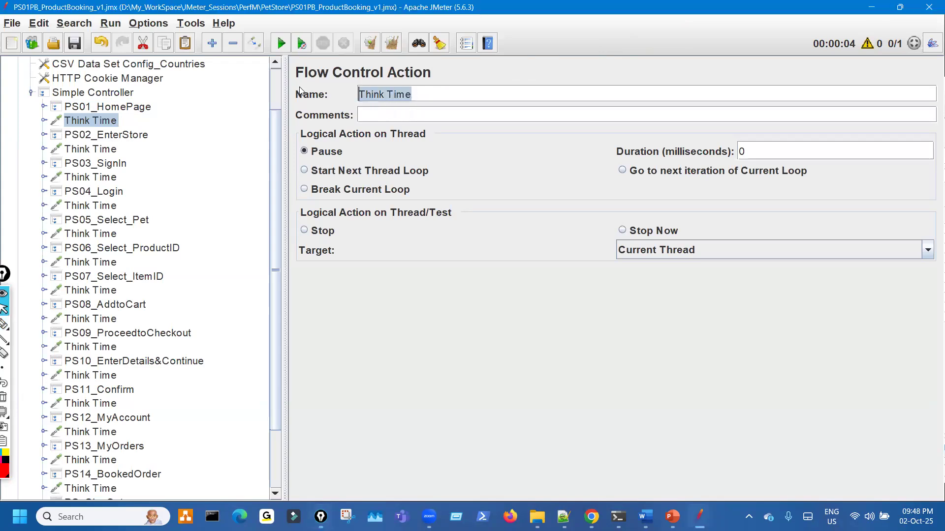
key(BackSpace)
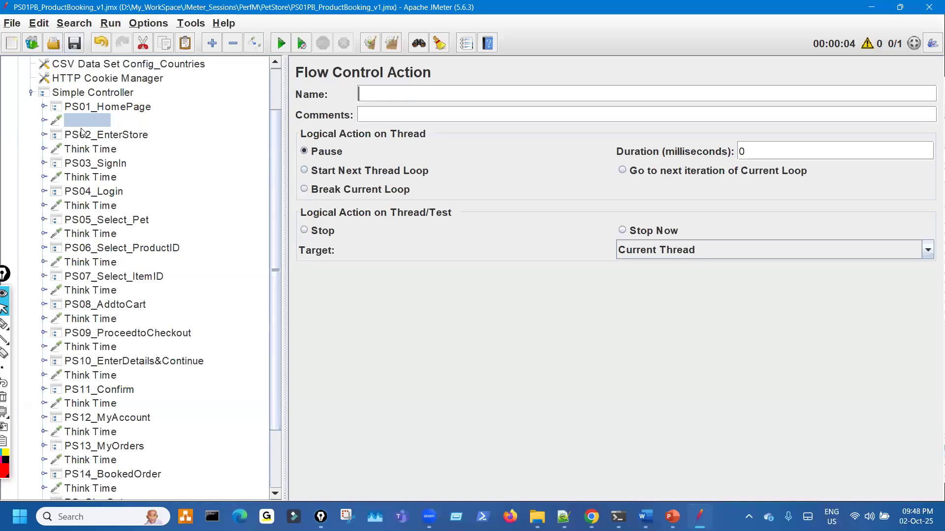
drag(98, 126, 115, 124)
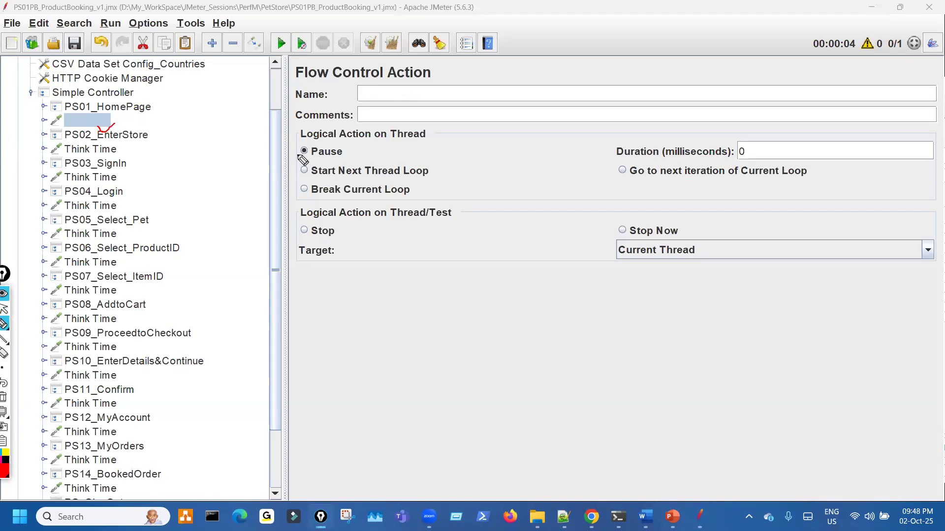
click(375, 94)
key(ctrl+v)
- Circle the Flow Control Action heading and mark the first Think Time's expand handle in red, and clear the annotations
key(ctrl+shift+3)
mouse_move(297, 80)
mouse_down()
mouse_move(367, 84)
mouse_move(352, 51)
mouse_move(321, 55)
mouse_up()
key(ctrl+shift+7)
key(ctrl+shift+2)
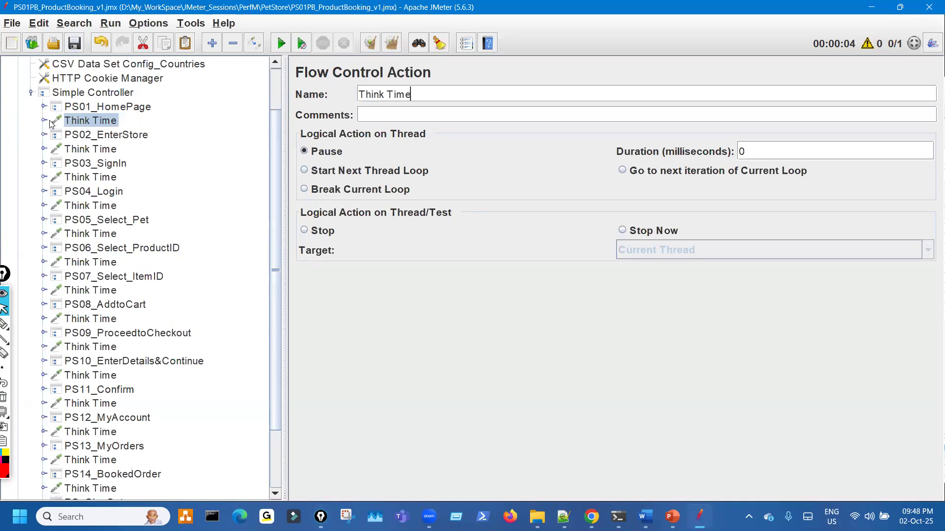
key(ctrl+shift+3)
mouse_move(315, 69)
mouse_down()
mouse_move(410, 79)
mouse_move(381, 58)
mouse_up()
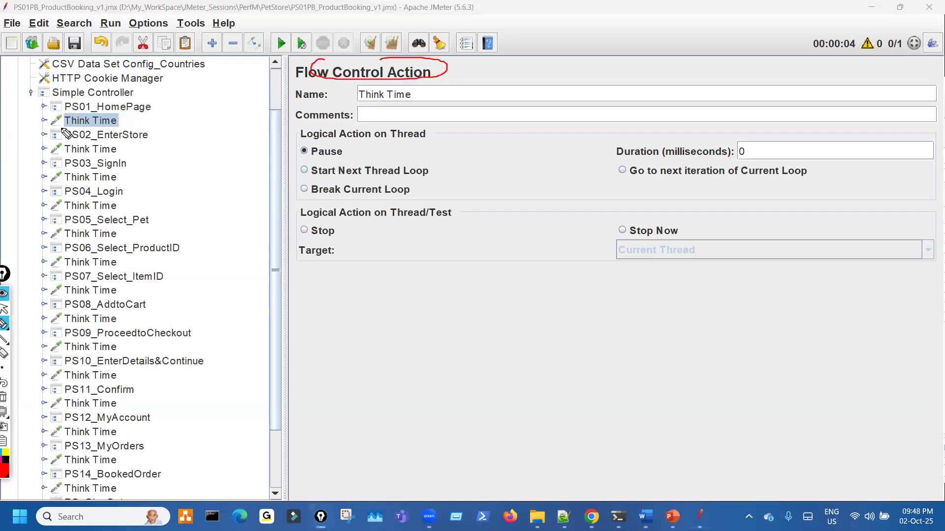
drag(44, 123, 45, 118)
key(ctrl+shift+7)
key(ctrl+shift+2)
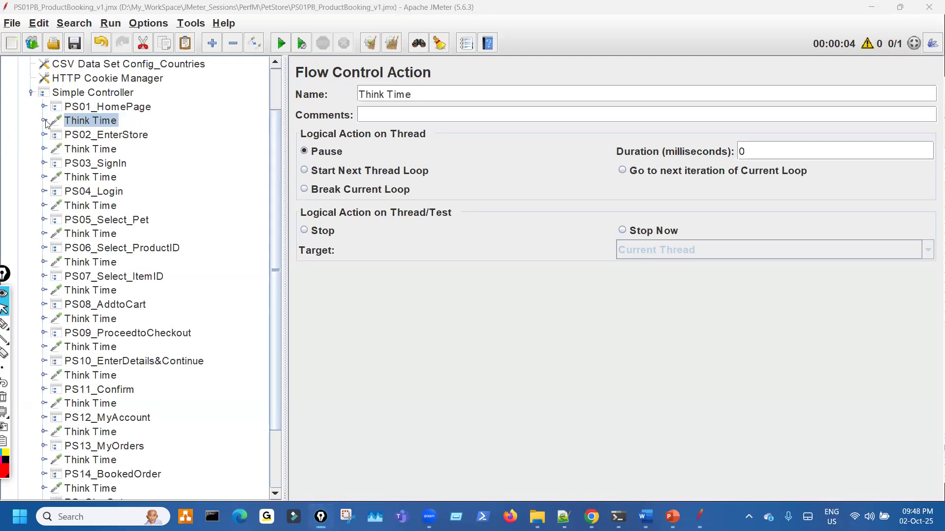
- Expand the Think Time after PS01_HomePage, draw a red arrow to its Pause child, and clear the annotations
click(45, 121)
key(ctrl+shift+3)
drag(54, 122, 67, 138)
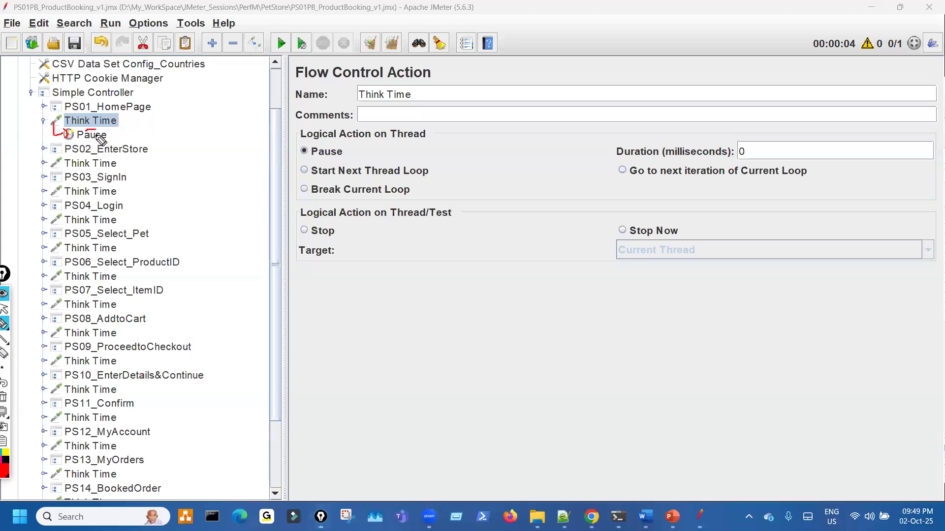
key(ctrl+shift+7)
key(ctrl+shift+2)
- Open the Pause timer, circle its name and the Uniform Random Timer heading in red, add a handwritten note, and clear the annotations
click(103, 141)
key(ctrl+shift+3)
drag(102, 143, 134, 140)
drag(362, 94, 384, 97)
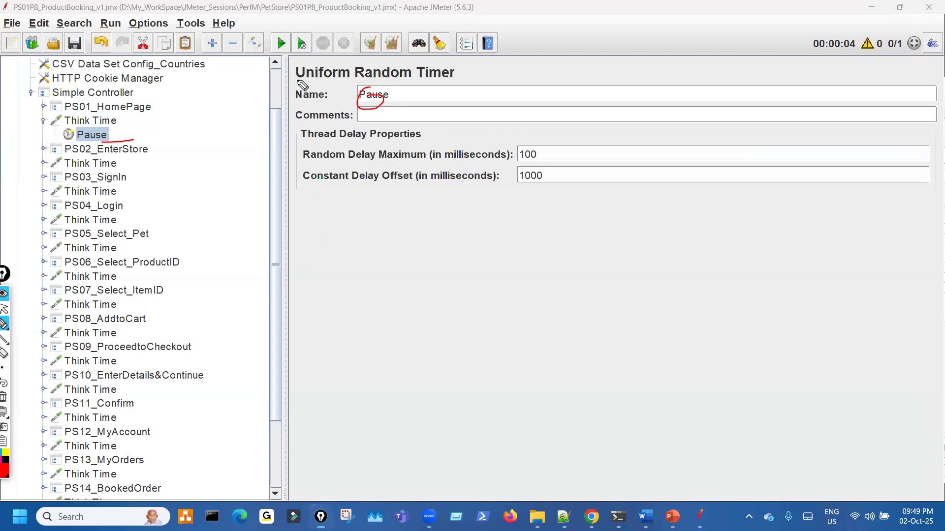
drag(297, 84, 453, 78)
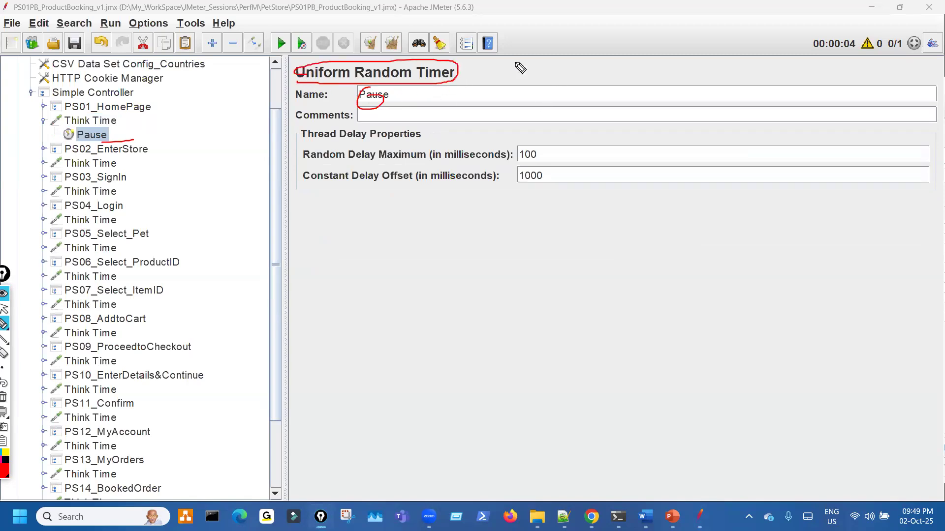
drag(514, 57, 538, 58)
mouse_move(548, 59)
mouse_down()
mouse_move(561, 54)
mouse_move(550, 75)
mouse_move(565, 47)
mouse_move(582, 76)
mouse_move(608, 38)
mouse_up()
mouse_move(601, 40)
mouse_down()
mouse_move(604, 69)
mouse_move(711, 53)
mouse_move(704, 28)
mouse_move(707, 42)
mouse_up()
drag(691, 64, 714, 60)
key(ctrl+shift+7)
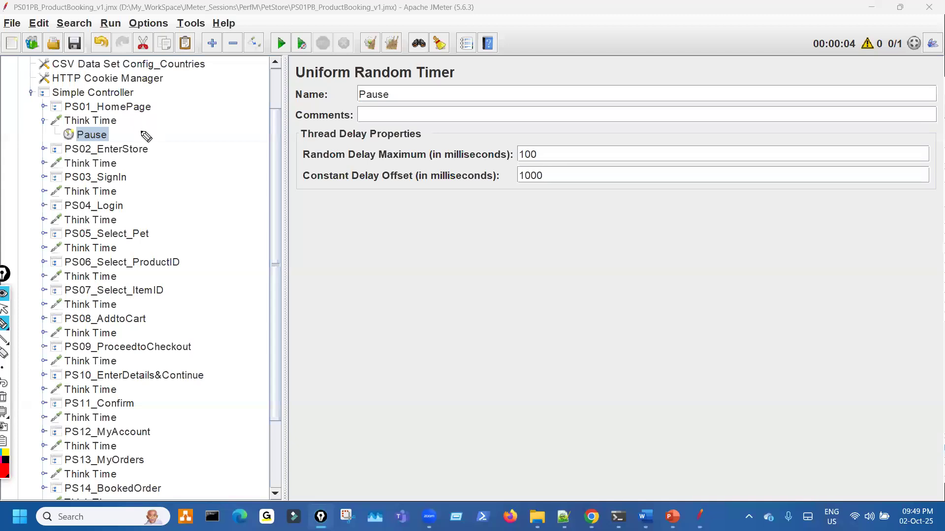
- Handwrite "TT" with an arrow to "FCA (Sampler)" in red below the timer settings, and underline FCA
drag(287, 259, 332, 247)
mouse_move(311, 256)
mouse_down()
mouse_move(319, 283)
mouse_move(342, 279)
mouse_up()
drag(346, 246, 392, 235)
mouse_move(377, 243)
mouse_down()
mouse_move(385, 278)
mouse_move(428, 311)
mouse_move(419, 328)
mouse_up()
mouse_move(461, 289)
mouse_down()
mouse_move(503, 270)
mouse_move(485, 351)
mouse_up()
drag(482, 315, 504, 301)
mouse_move(536, 270)
mouse_down()
mouse_move(555, 298)
mouse_move(596, 289)
mouse_up()
drag(566, 280, 594, 260)
drag(634, 196, 673, 291)
mouse_move(702, 216)
mouse_down()
mouse_move(675, 265)
mouse_move(747, 230)
mouse_move(760, 258)
mouse_up()
mouse_move(766, 198)
mouse_down()
mouse_move(792, 219)
mouse_move(827, 217)
mouse_up()
drag(751, 218, 753, 305)
mouse_move(754, 251)
mouse_down()
mouse_move(761, 256)
mouse_move(763, 240)
mouse_up()
drag(814, 185, 827, 252)
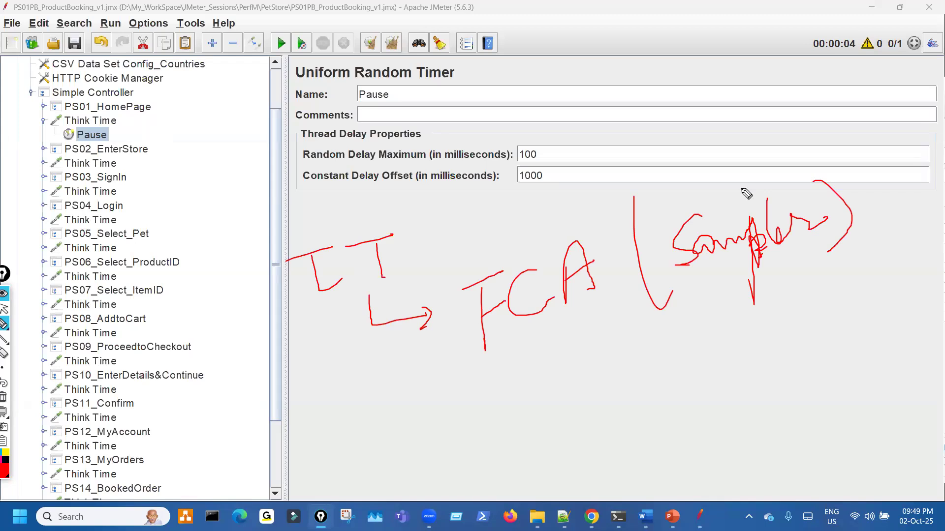
drag(507, 340, 573, 317)
- Open the first Think Time, underline its Flow Control Action heading, and draw an arrow to the handwritten word "Sampler"
key(Escape)
click(114, 122)
drag(321, 81, 417, 77)
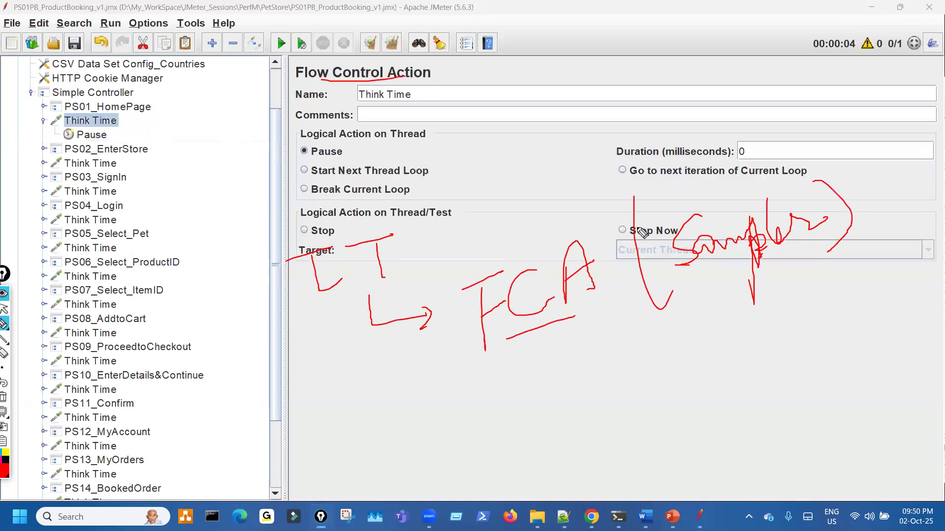
mouse_move(606, 235)
mouse_down()
mouse_move(690, 167)
mouse_move(707, 193)
mouse_move(717, 180)
mouse_up()
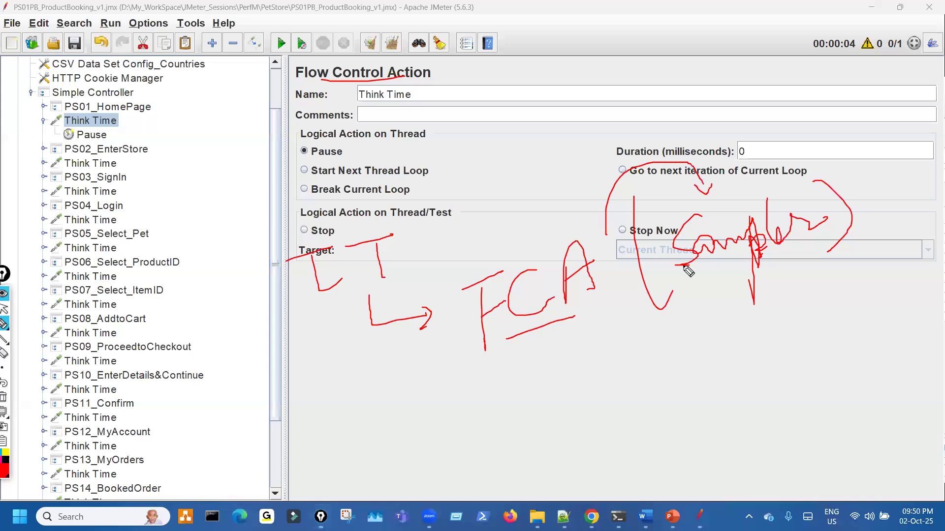
- Draw an arrow from FCA to a handwritten "URT (Timers)", and open the Pause timer and mark it in the tree
mouse_move(547, 339)
mouse_down()
mouse_move(610, 389)
mouse_move(598, 397)
mouse_up()
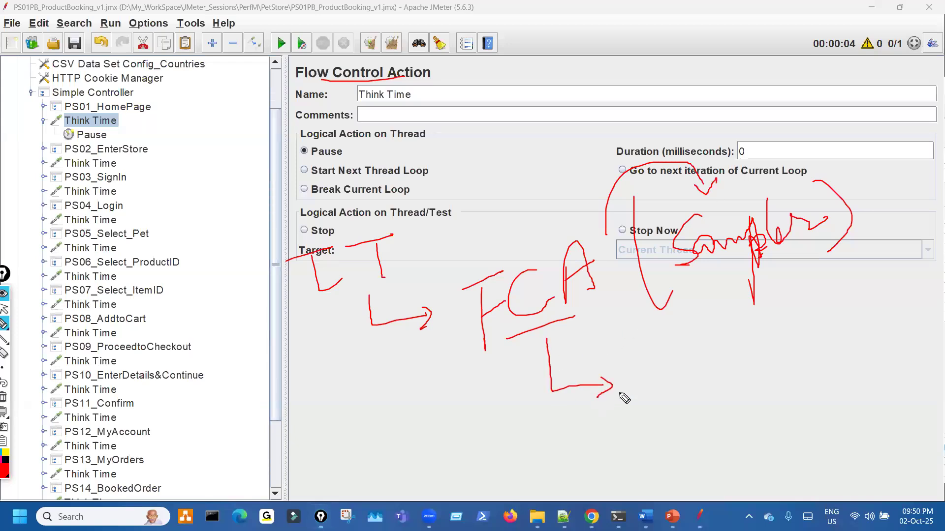
mouse_move(634, 367)
mouse_down()
mouse_move(654, 367)
mouse_move(672, 400)
mouse_up()
mouse_move(668, 367)
mouse_down()
mouse_move(694, 388)
mouse_move(710, 345)
mouse_move(703, 378)
mouse_up()
click(103, 138)
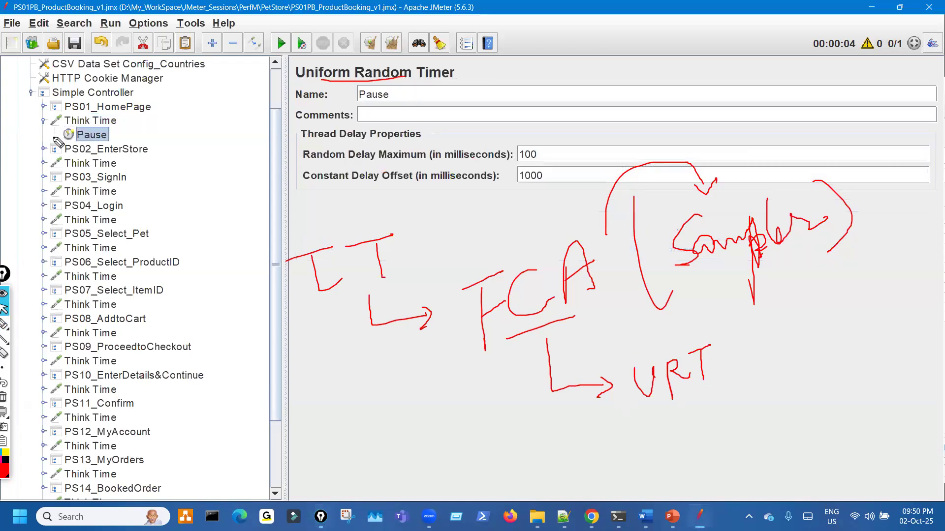
drag(53, 126, 69, 138)
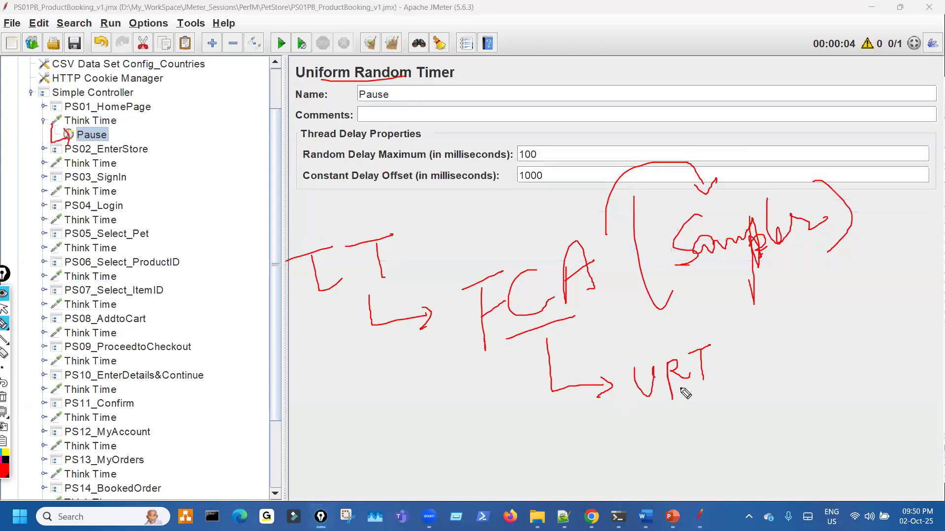
mouse_move(750, 329)
mouse_down()
mouse_move(769, 371)
mouse_move(793, 324)
mouse_move(793, 372)
mouse_move(876, 340)
mouse_up()
mouse_move(858, 294)
mouse_down()
mouse_move(873, 305)
mouse_move(878, 366)
mouse_up()
drag(879, 321, 870, 344)
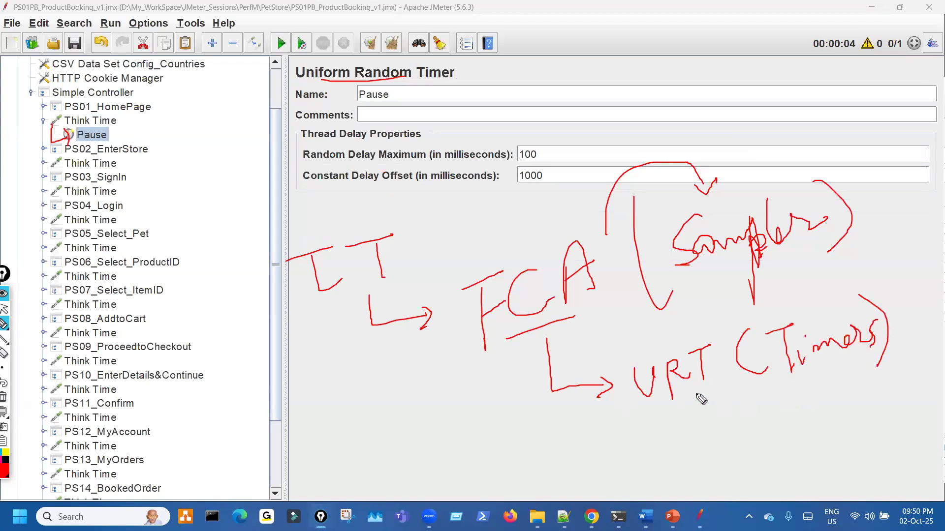
mouse_move(685, 404)
mouse_down()
mouse_move(790, 387)
mouse_move(797, 408)
mouse_up()
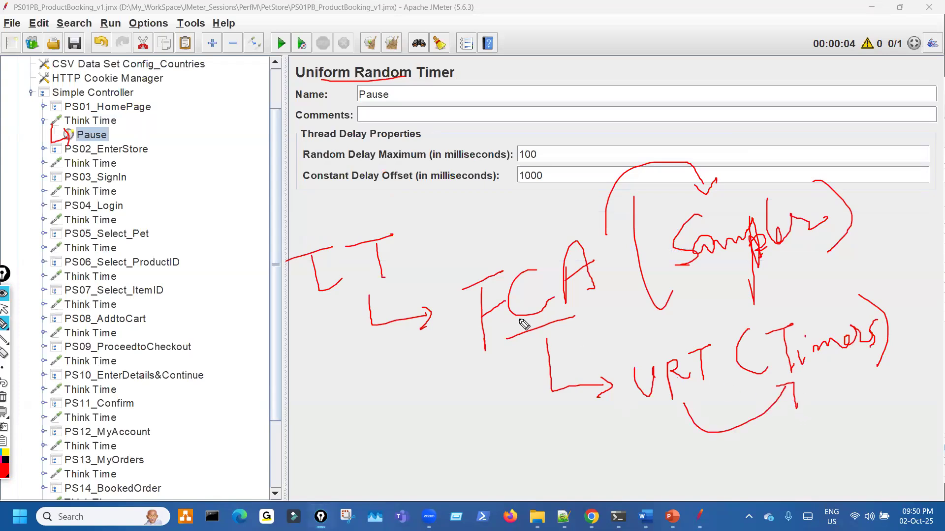
- Circle the handwritten TT, FCA and URT labels in red, trace their connecting arrows, and clear all annotations
mouse_move(440, 281)
mouse_down()
mouse_move(561, 329)
mouse_move(555, 391)
mouse_move(674, 392)
mouse_up()
mouse_move(659, 350)
mouse_down()
mouse_move(736, 383)
mouse_move(627, 268)
mouse_move(470, 241)
mouse_move(433, 327)
mouse_up()
drag(486, 347, 598, 415)
mouse_move(322, 223)
mouse_down()
mouse_move(291, 268)
mouse_move(419, 287)
mouse_move(383, 223)
mouse_up()
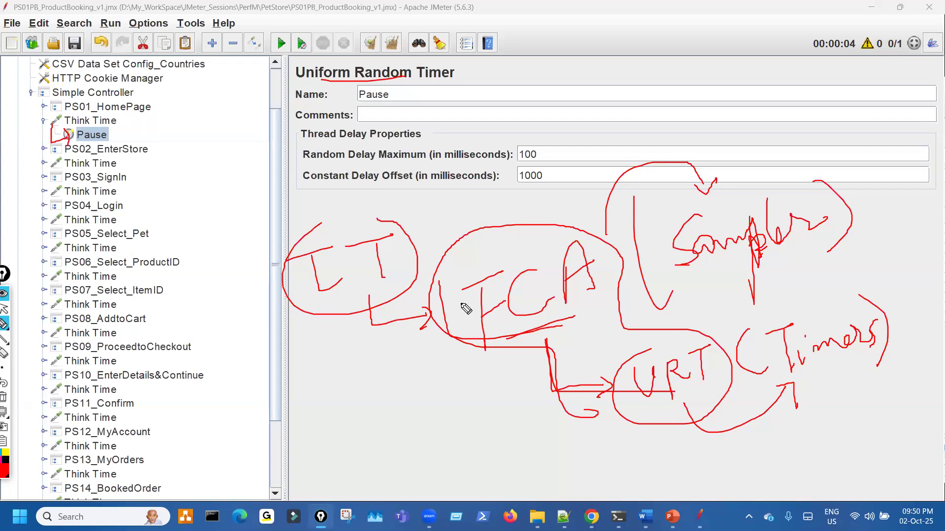
key(ctrl+shift+7)
key(ctrl+shift+2)
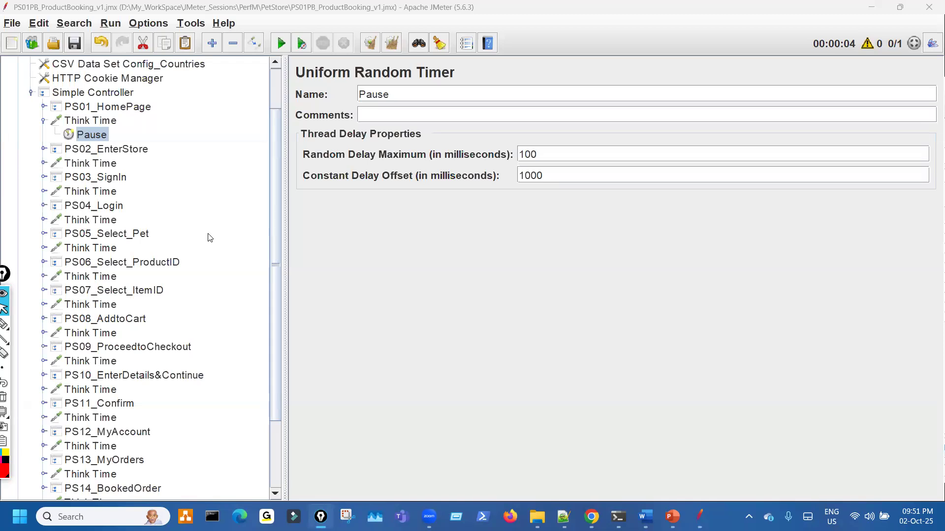
- Circle the Pause timer under the first Think Time in red, and clear the annotation
key(ctrl+shift+3)
mouse_move(102, 123)
mouse_down()
mouse_move(80, 136)
mouse_move(106, 120)
mouse_move(147, 137)
mouse_up()
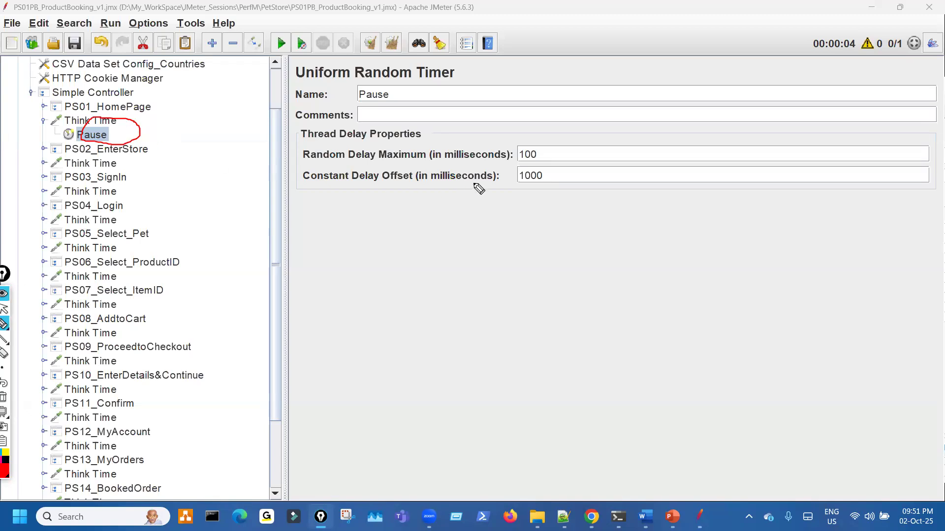
key(ctrl+shift+7)
key(ctrl+shift+2)
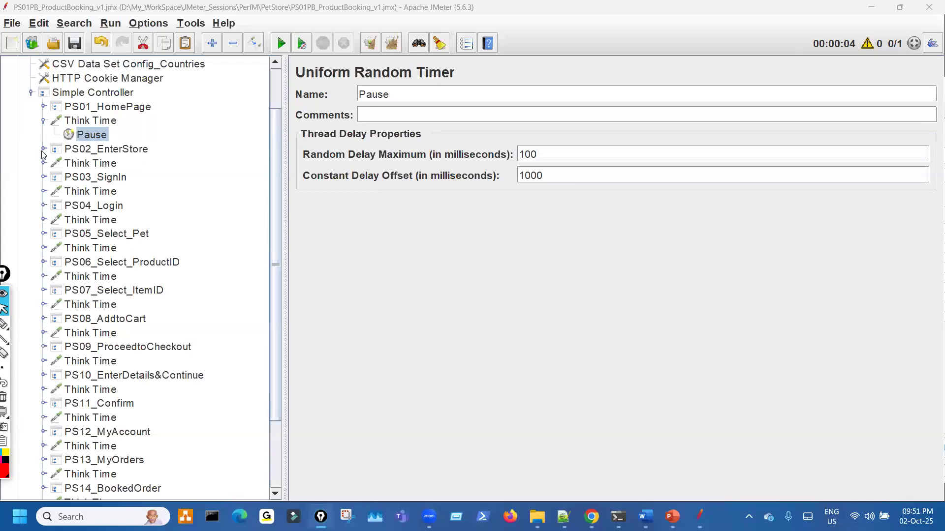
- Add a Constant Timer under the Think Time after PS01_HomePage, and disable the Pause timer beside it
click(100, 123)
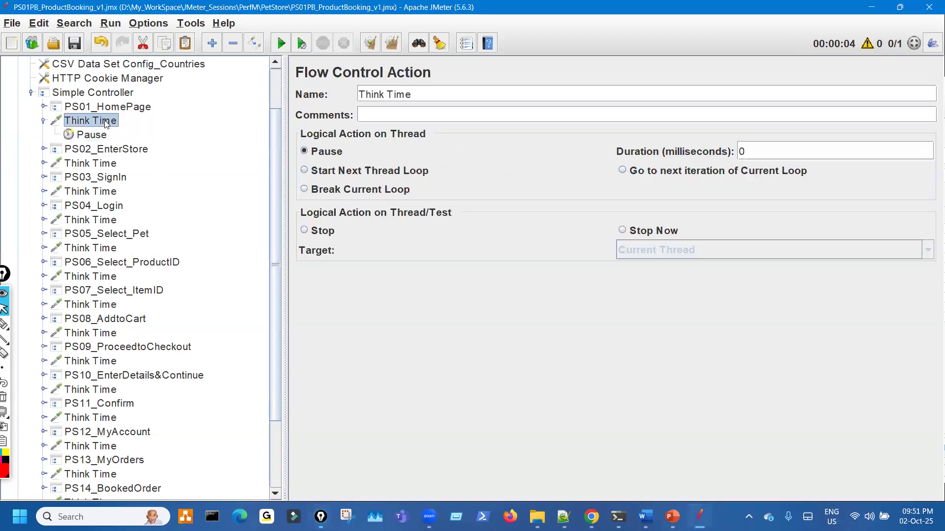
right_click(105, 124)
mouse_move(234, 127)
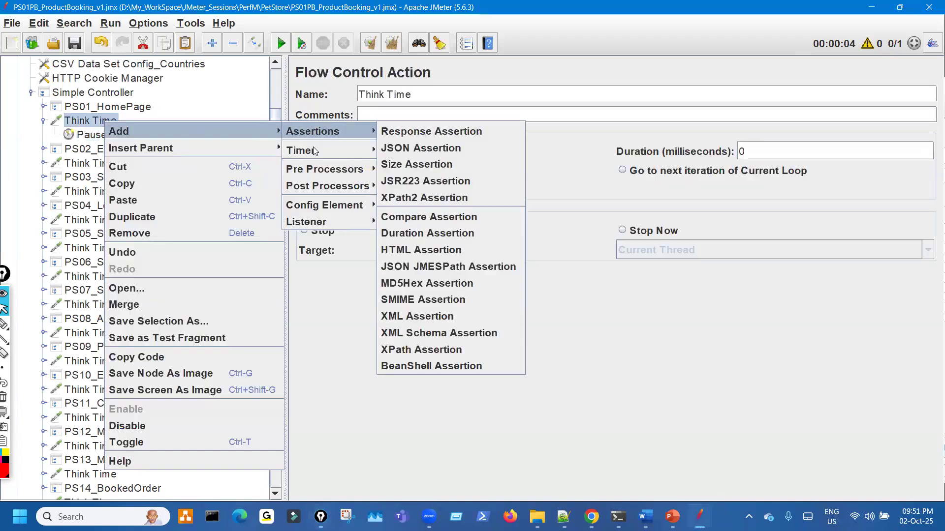
mouse_move(315, 151)
click(420, 151)
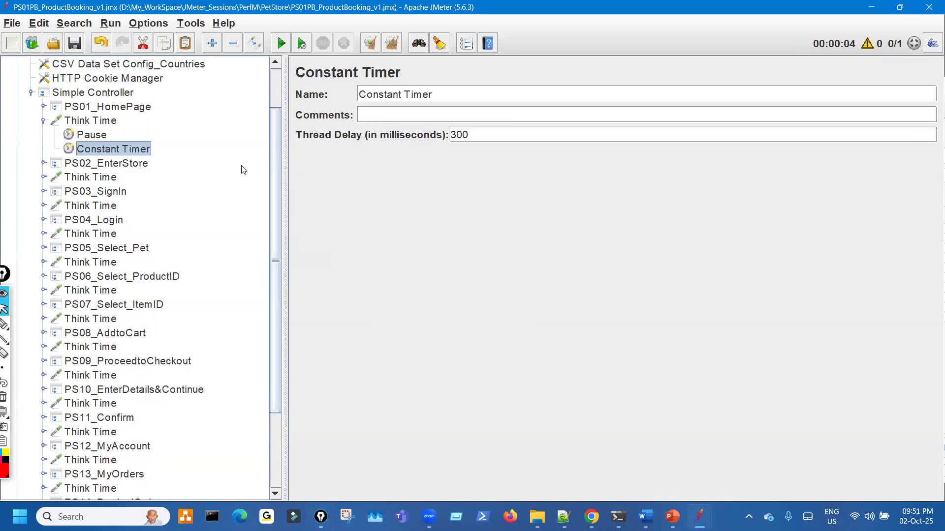
click(93, 136)
key(ctrl+t)
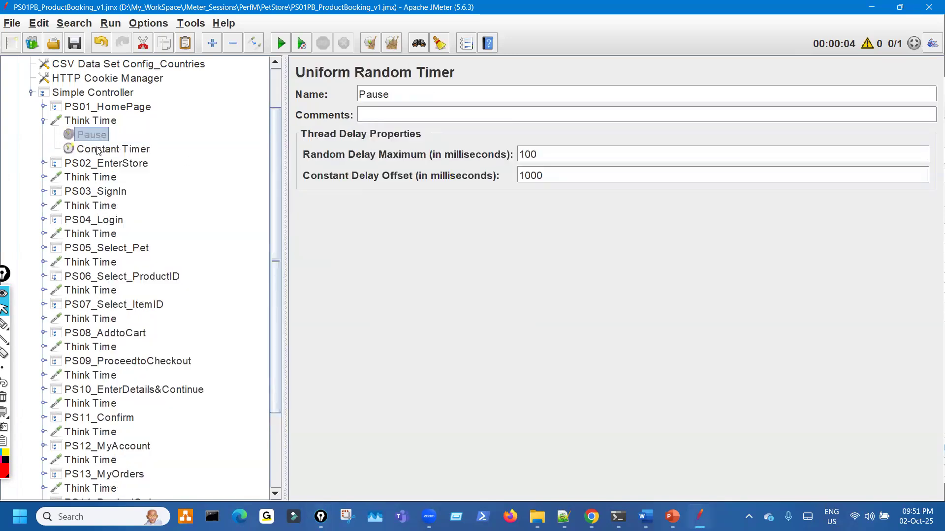
- Set the Constant Timer's thread delay to 10000 milliseconds
click(132, 150)
drag(481, 138, 387, 129)
text(10000)
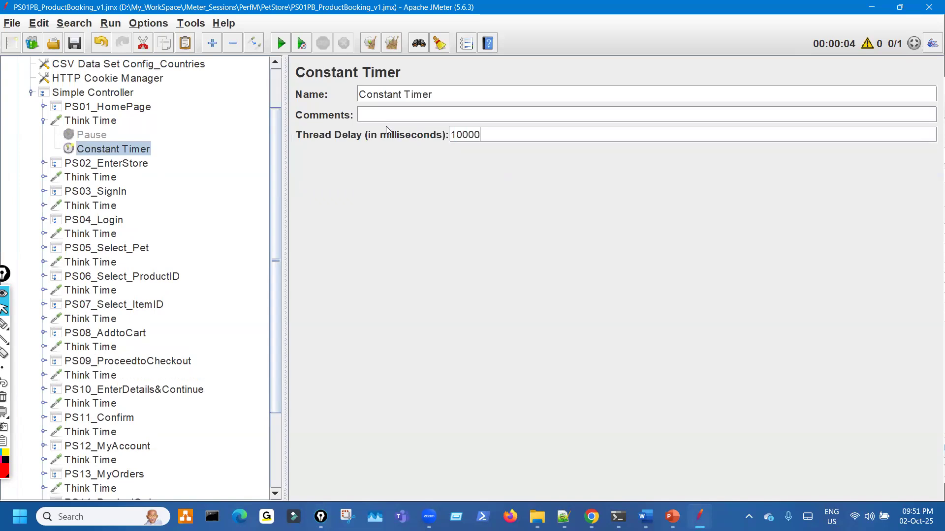
- Circle the 10000 thread delay and underline its milliseconds label in red, clear the annotations, and save the test plan
key(ctrl+shift+3)
mouse_move(451, 145)
mouse_down()
mouse_move(489, 146)
mouse_move(483, 129)
mouse_move(448, 129)
mouse_up()
drag(357, 153, 420, 154)
drag(378, 163, 422, 160)
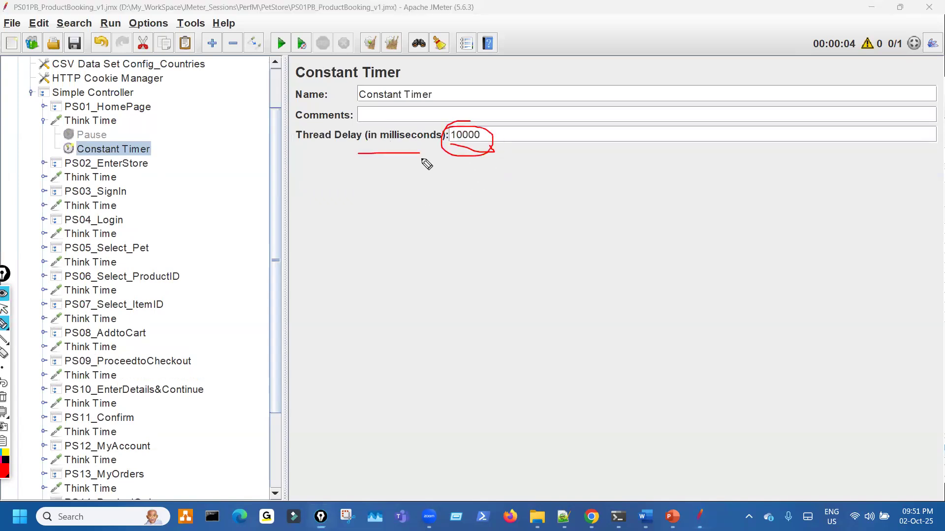
key(ctrl+shift+7)
key(ctrl+shift+2)
click(77, 40)
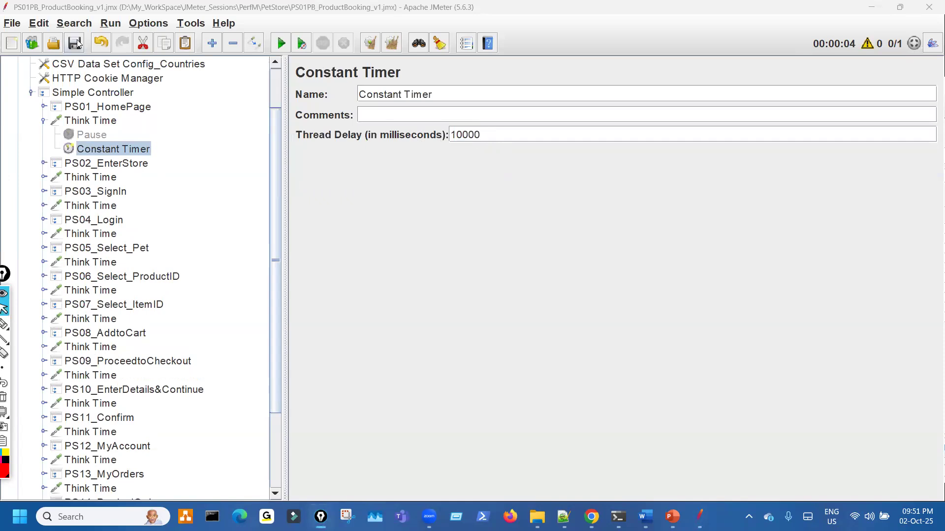
- Open the View Results Tree and clear all results of the previous run
scroll(146, 295, down, 3)
click(126, 465)
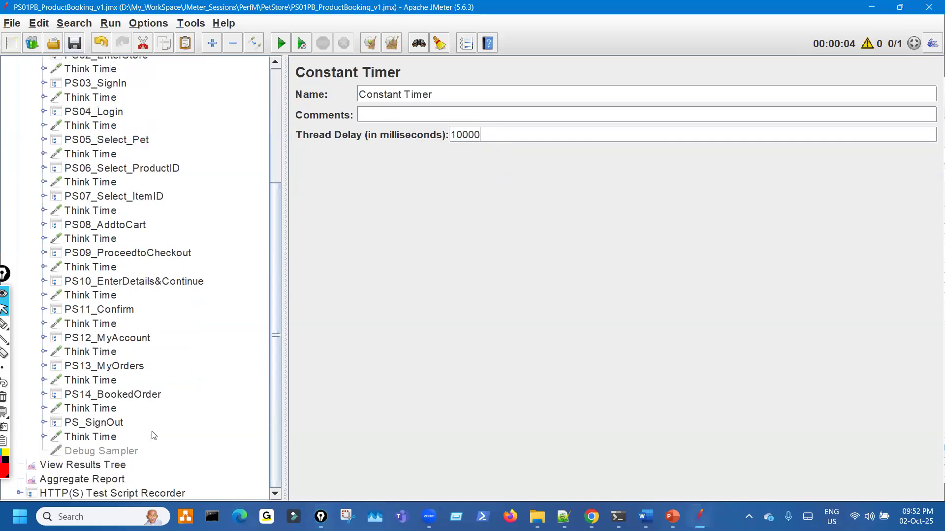
scroll(187, 320, up, 5)
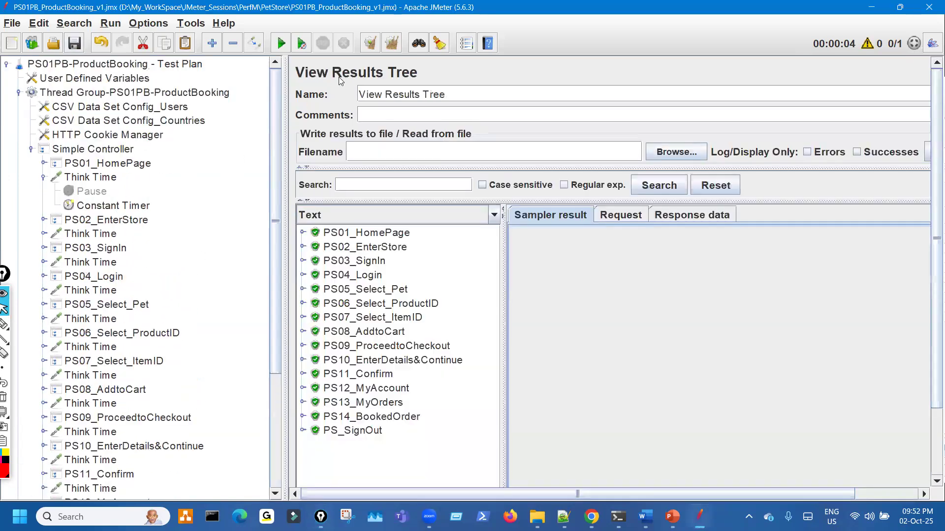
click(370, 45)
- Draw a red arrow beside PS01_HomePage in the test plan and write "10 sec" below it
key(ctrl+shift+3)
mouse_move(146, 156)
mouse_down()
mouse_move(232, 155)
mouse_move(239, 161)
mouse_move(228, 207)
mouse_move(242, 187)
mouse_move(281, 181)
mouse_up()
mouse_move(281, 181)
mouse_down()
mouse_move(321, 159)
mouse_move(312, 174)
mouse_up()
drag(285, 192, 313, 183)
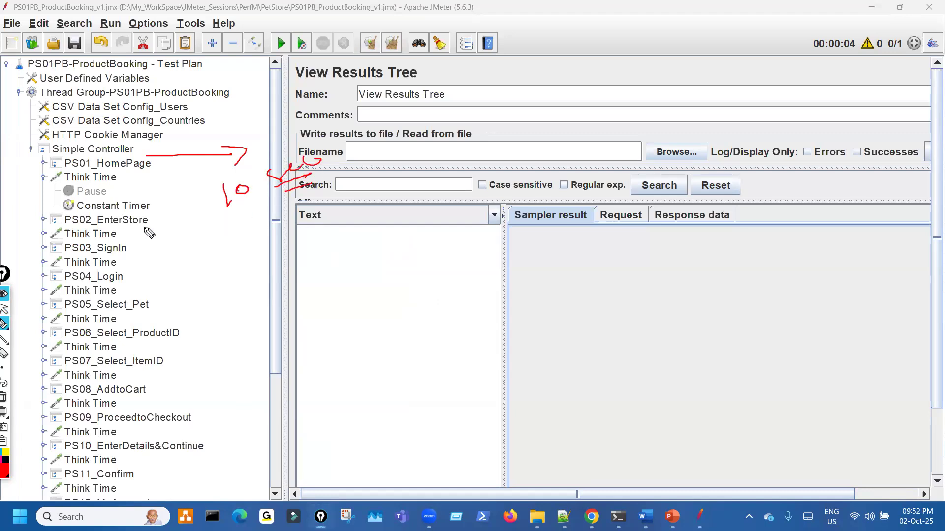
- Expand PS02_EnterStore in the test plan, mark its Catalog.action request in red, and clear all annotations
key(ctrl+shift+2)
click(43, 220)
key(ctrl+shift+1)
mouse_move(172, 243)
mouse_down()
mouse_move(223, 240)
mouse_move(209, 253)
mouse_up()
key(ctrl+shift+7)
key(ctrl+shift+2)
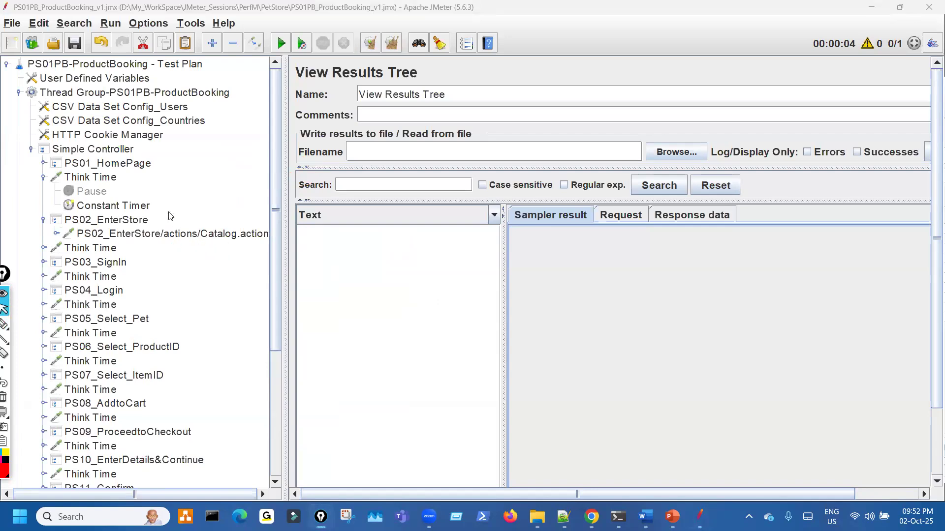
- Run the test, annotate the PS01_HomePage result and the circled elapsed time in red, and clear the annotations
click(284, 43)
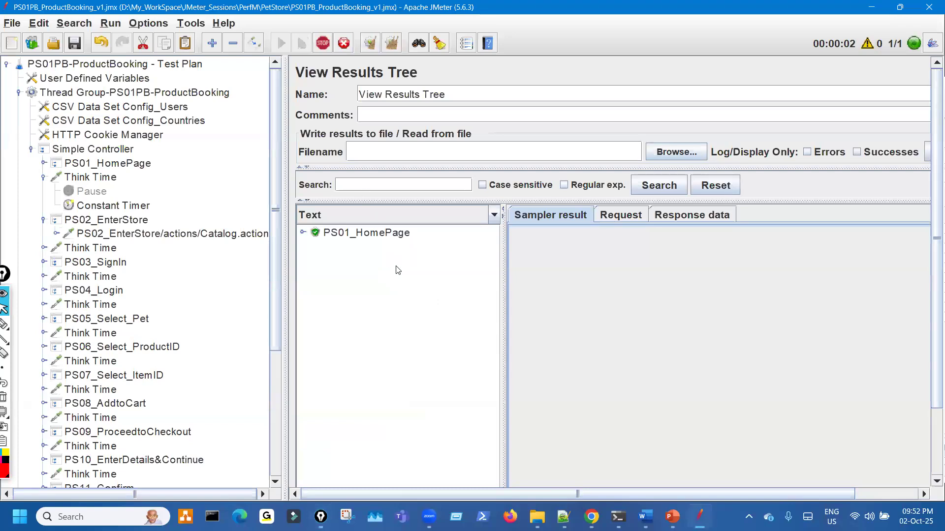
key(ctrl+shift+3)
mouse_move(428, 243)
mouse_down()
mouse_move(500, 235)
mouse_move(485, 254)
mouse_up()
drag(845, 24, 856, 28)
mouse_move(811, 131)
mouse_down()
mouse_move(842, 55)
mouse_move(838, 89)
mouse_up()
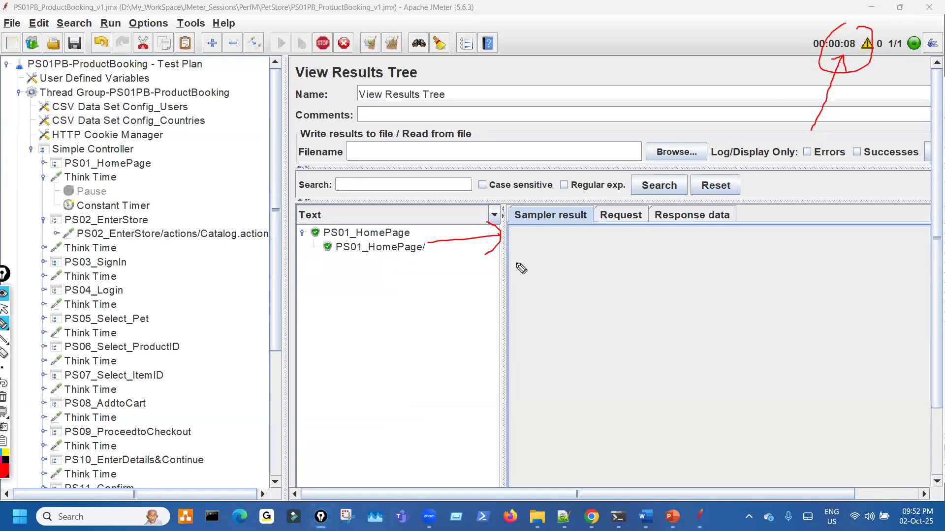
mouse_move(440, 262)
mouse_down()
mouse_move(449, 261)
mouse_move(458, 296)
mouse_up()
drag(353, 275, 358, 284)
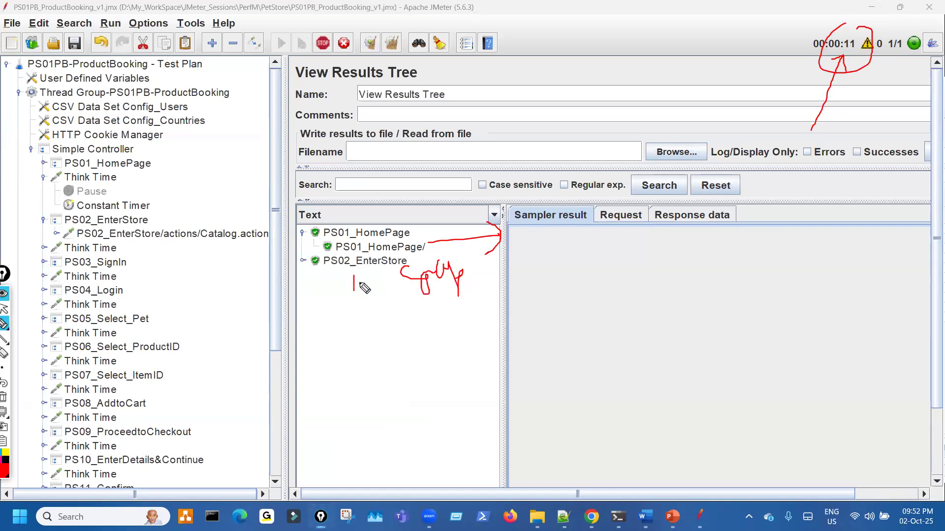
key(ctrl+shift+2)
key(ctrl+shift+7)
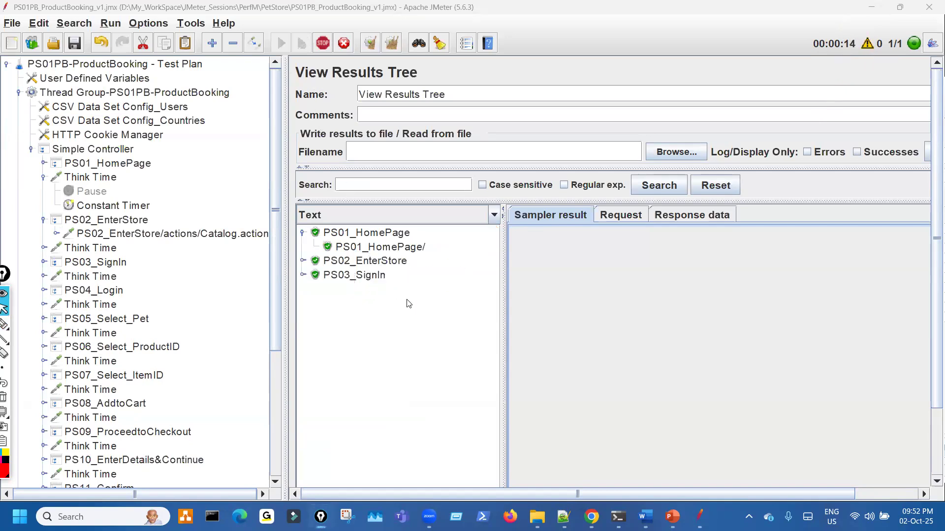
- Draw a red line down from the PS03_SignIn result, clear it, and stop the test run
key(ctrl+shift+3)
drag(387, 275, 388, 327)
key(ctrl+shift+7)
key(ctrl+shift+2)
click(321, 46)
- Draw a red line through the Think Time entries below PS02_EnterStore in the test plan
key(ctrl+shift+3)
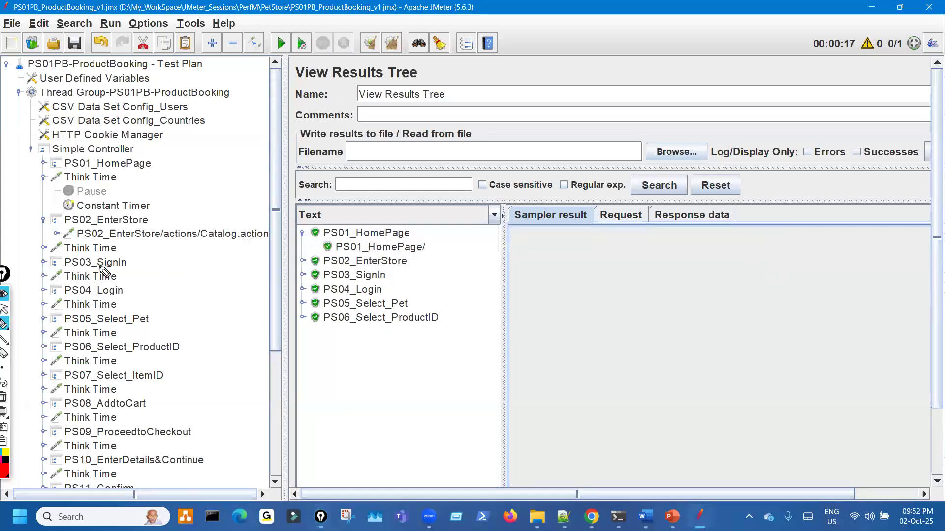
mouse_move(99, 251)
mouse_down()
mouse_move(86, 296)
mouse_move(120, 485)
mouse_move(108, 251)
mouse_up()
key(ctrl+shift+2)
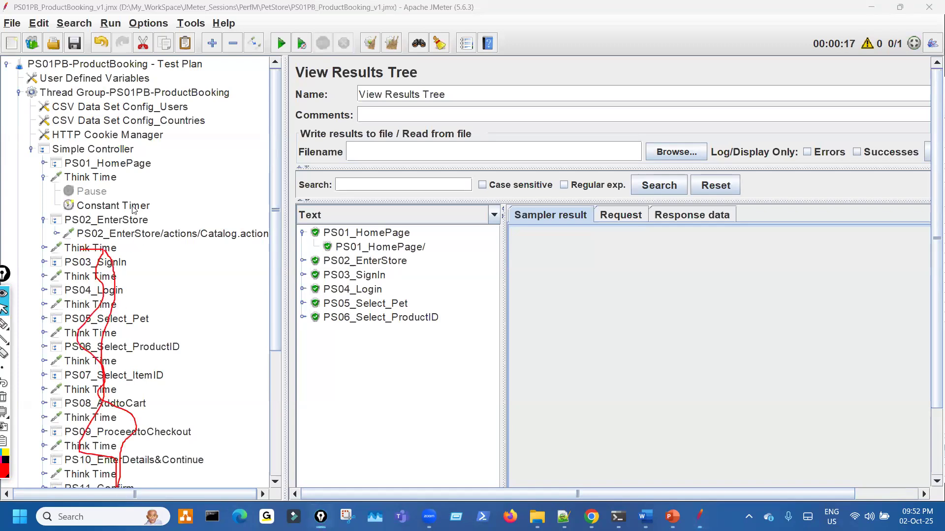
- Open the first Think Time's Constant Timer, mark its name and 10000 thread delay in red, and clear the annotations
click(134, 207)
key(ctrl+shift+1)
drag(118, 210, 146, 210)
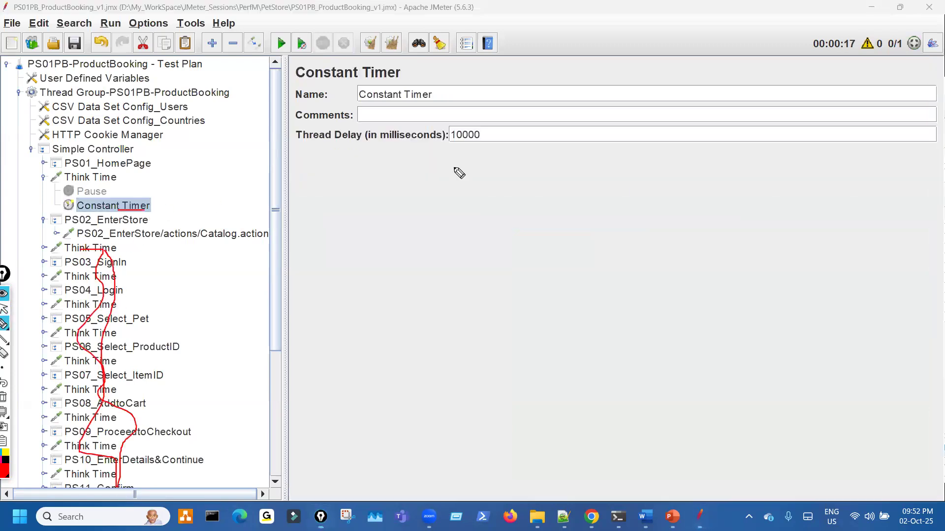
drag(485, 124, 472, 129)
key(ctrl+shift+7)
key(ctrl+shift+2)
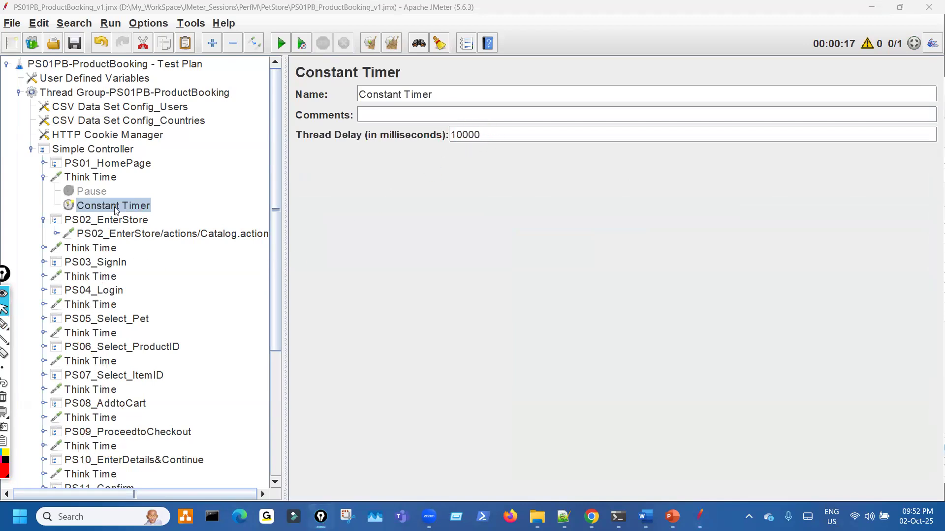
- Copy the Constant Timer into the Think Time after PS02_EnterStore, and disable the Pause timer beside it
click(44, 248)
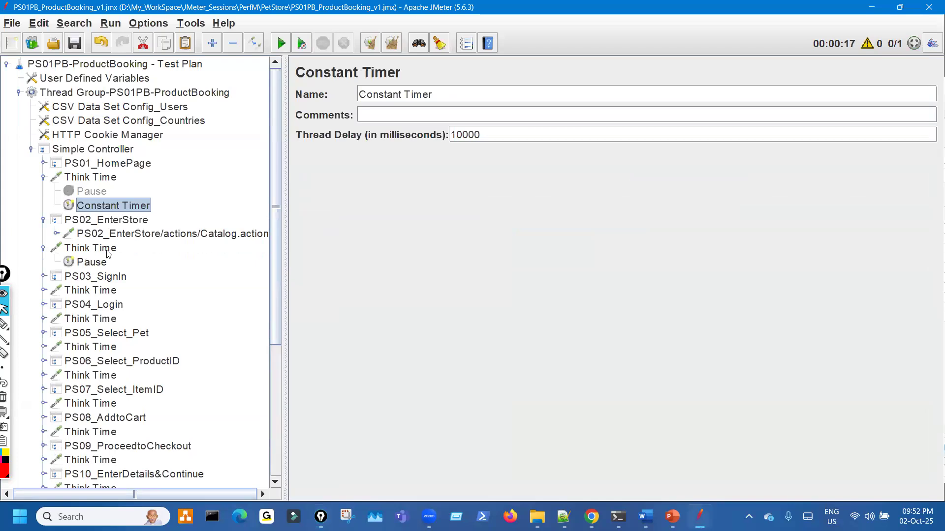
click(108, 250)
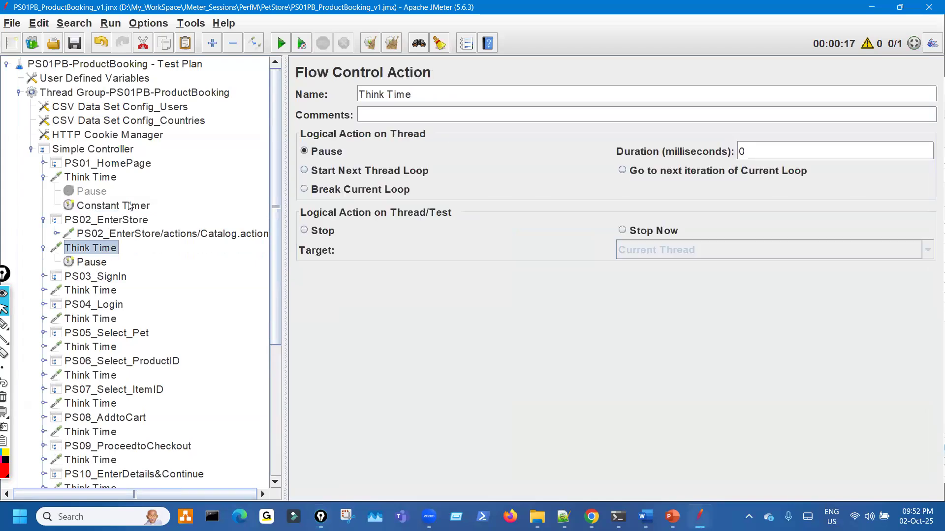
click(130, 207)
click(105, 252)
key(ctrl+v)
click(98, 264)
key(ctrl+t)
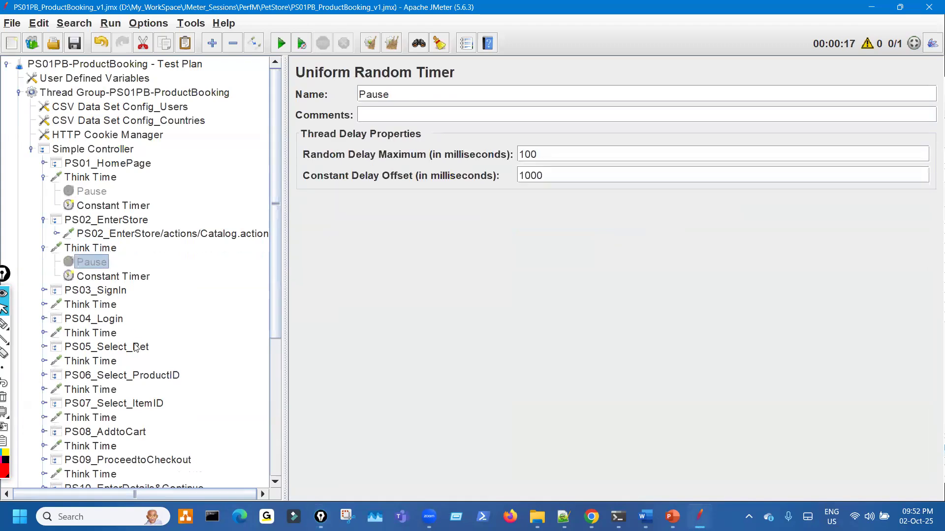
- Disable every element from the Think Time after PS03_SignIn through the Think Time after PS_SignOut
scroll(126, 339, down, 1)
click(112, 249)
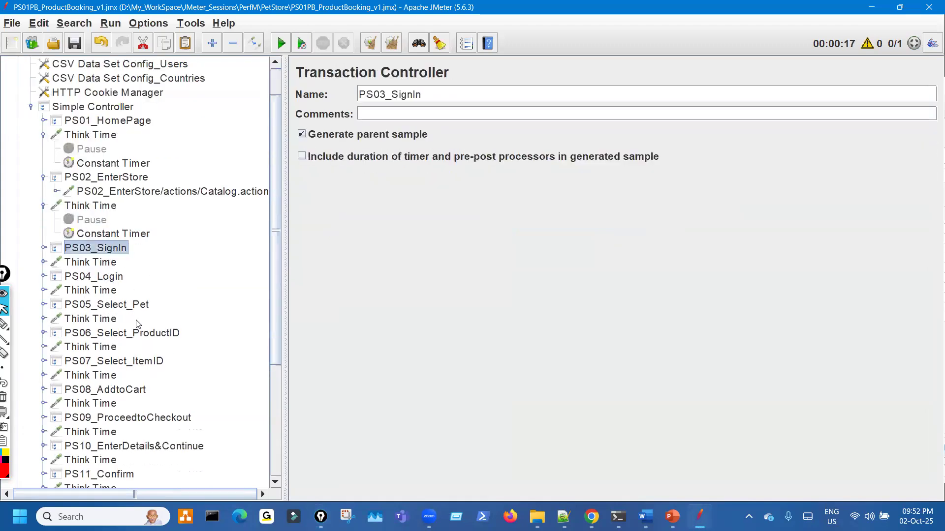
scroll(141, 354, down, 1)
click(103, 220)
scroll(130, 384, down, 2)
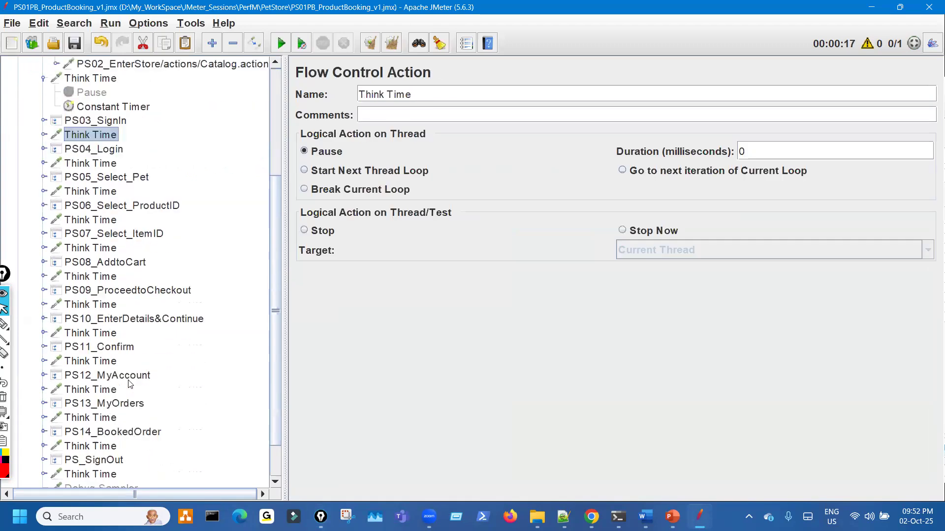
scroll(116, 436, down, 1)
shift+click(109, 428)
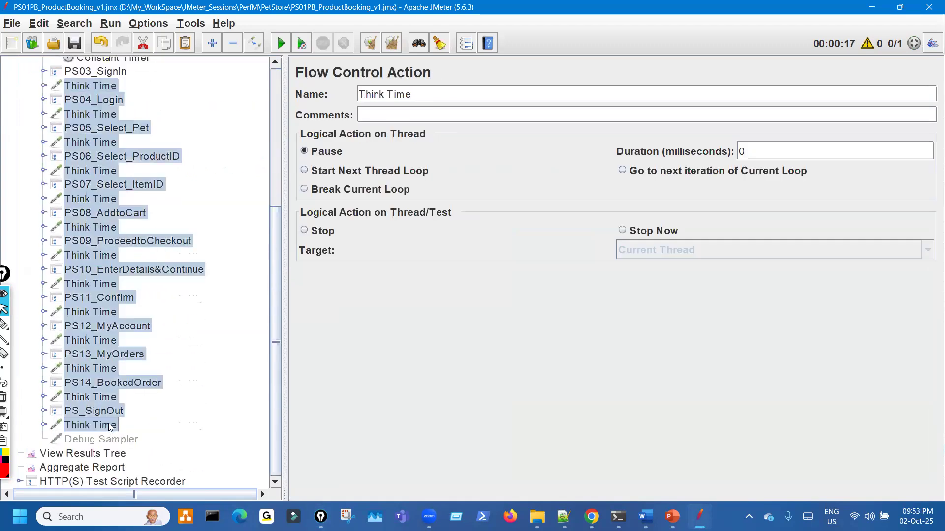
scroll(131, 384, up, 2)
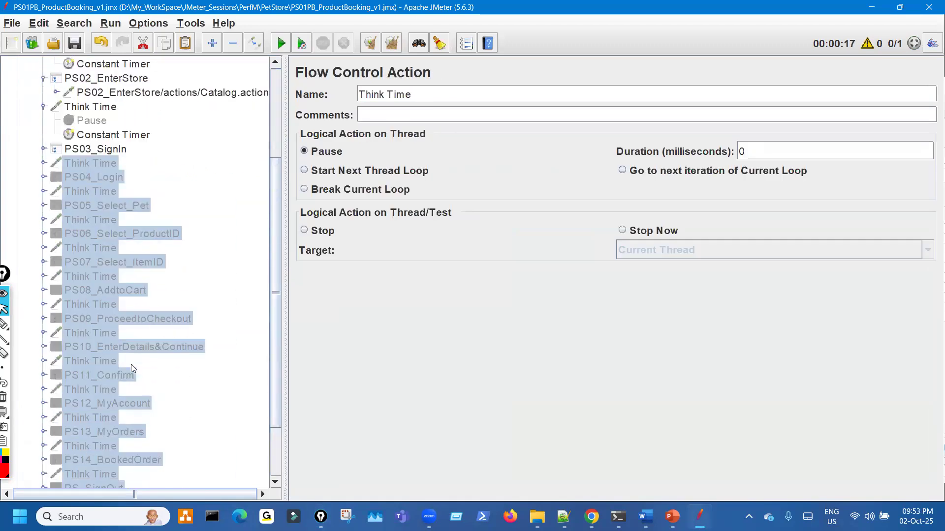
key(ctrl+t)
scroll(133, 330, up, 2)
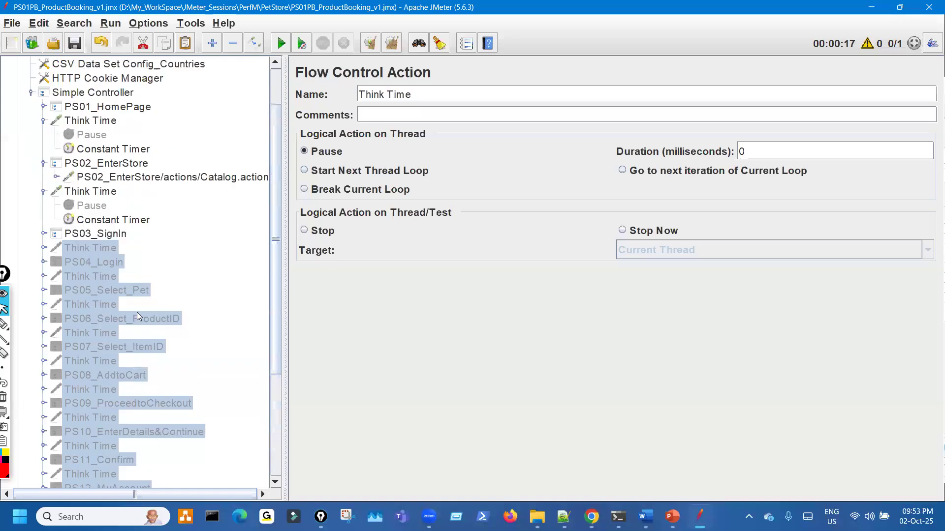
- Clear the earlier results in the View Results Tree and run the test again
click(140, 222)
scroll(126, 360, down, 3)
click(113, 453)
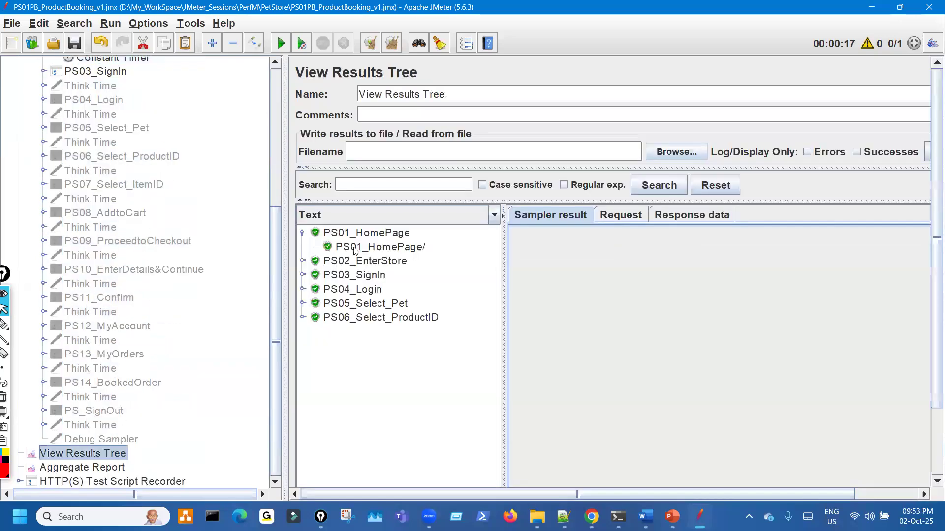
click(368, 43)
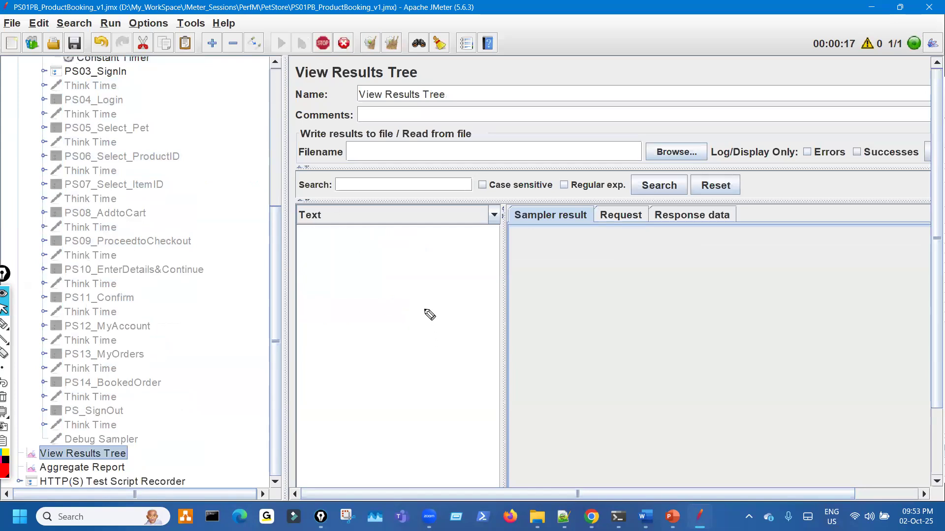
- Expand the PS01_HomePage result, circle the elapsed time, write "10 sec" beside the sample in red, and clear the annotations
drag(410, 228, 457, 205)
key(ctrl+shift+2)
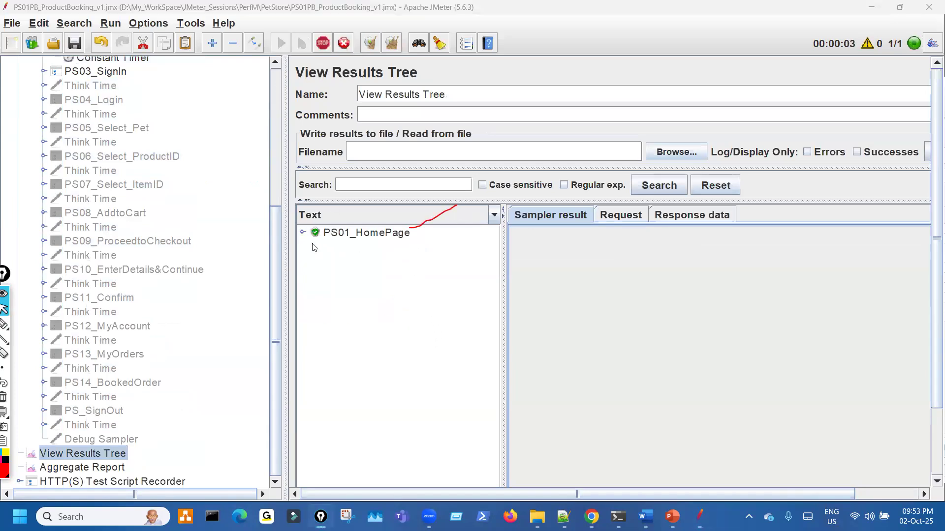
click(303, 233)
key(ctrl+shift+3)
drag(416, 251, 465, 248)
drag(461, 243, 471, 254)
mouse_move(846, 44)
mouse_down()
mouse_move(893, 52)
mouse_move(856, 30)
mouse_up()
mouse_move(813, 91)
mouse_down()
mouse_move(836, 64)
mouse_move(854, 79)
mouse_up()
mouse_move(482, 256)
mouse_down()
mouse_move(483, 270)
mouse_move(541, 241)
mouse_move(576, 246)
mouse_move(571, 255)
mouse_up()
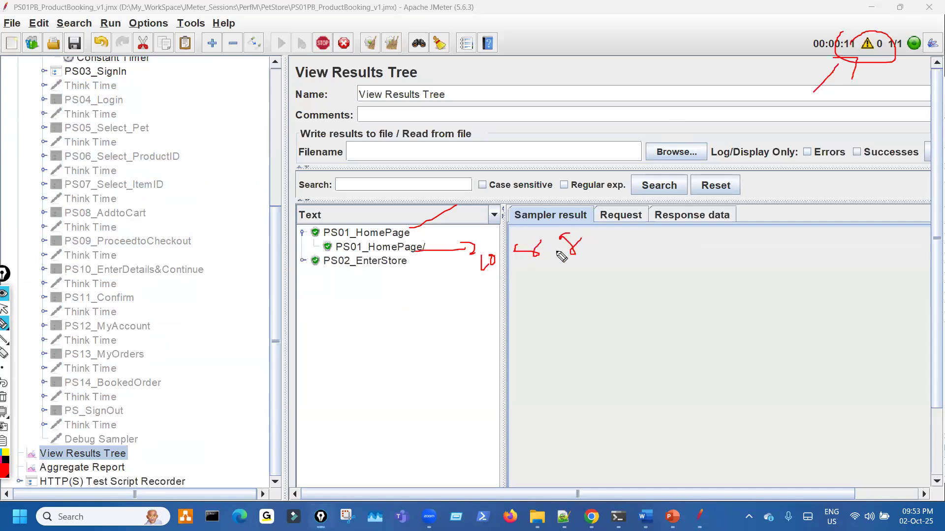
key(Escape)
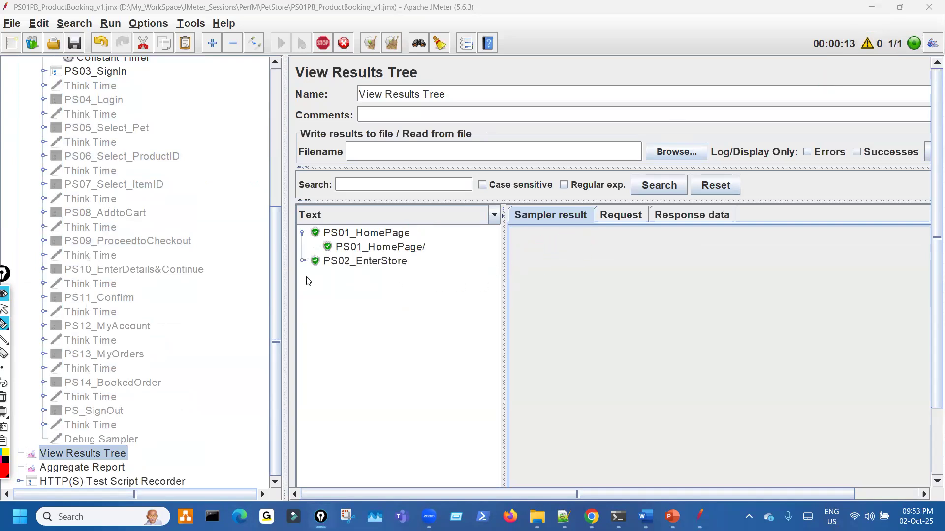
- Open the sample under the PS02_EnterStore result, annotate its start time and the 10-second Constant Timer in red, and clear the annotations
click(302, 261)
click(468, 275)
key(ctrl+shift+p)
drag(661, 265, 691, 263)
mouse_move(483, 289)
mouse_down()
mouse_move(487, 302)
mouse_move(533, 274)
mouse_up()
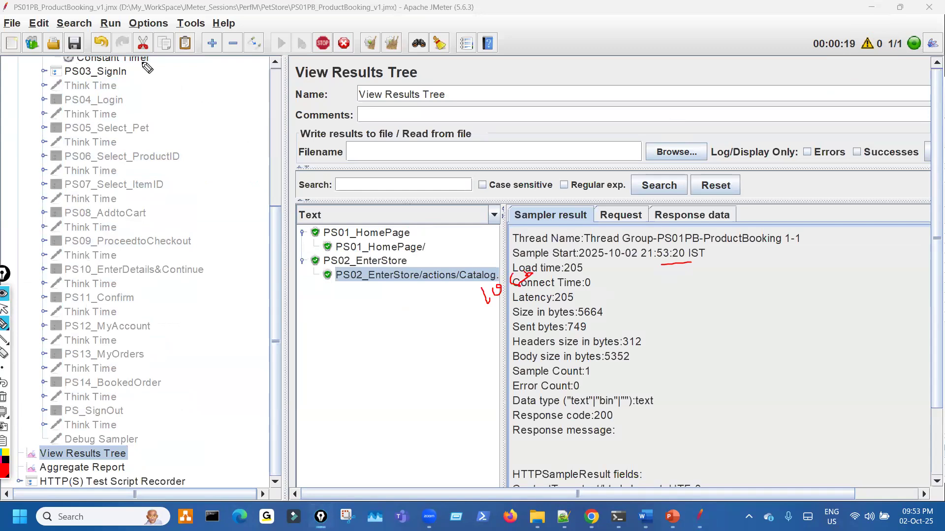
drag(148, 57, 140, 61)
mouse_move(158, 57)
mouse_down()
mouse_move(158, 69)
mouse_move(176, 62)
mouse_up()
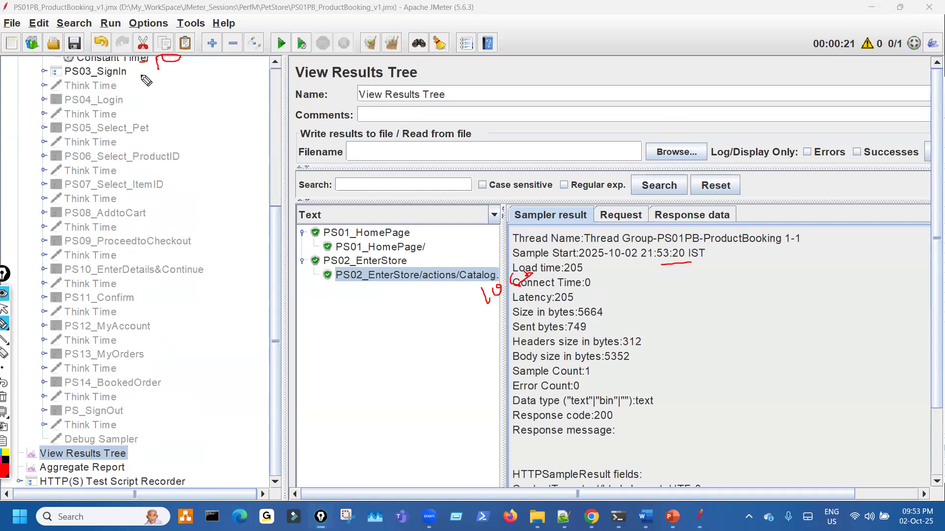
drag(106, 76, 141, 75)
key(ctrl+shift+7)
key(ctrl+shift+2)
- Expand the PS03_SignIn result, circle the PS01_HomePage/ sample's start time in red, and clear the annotation
click(303, 289)
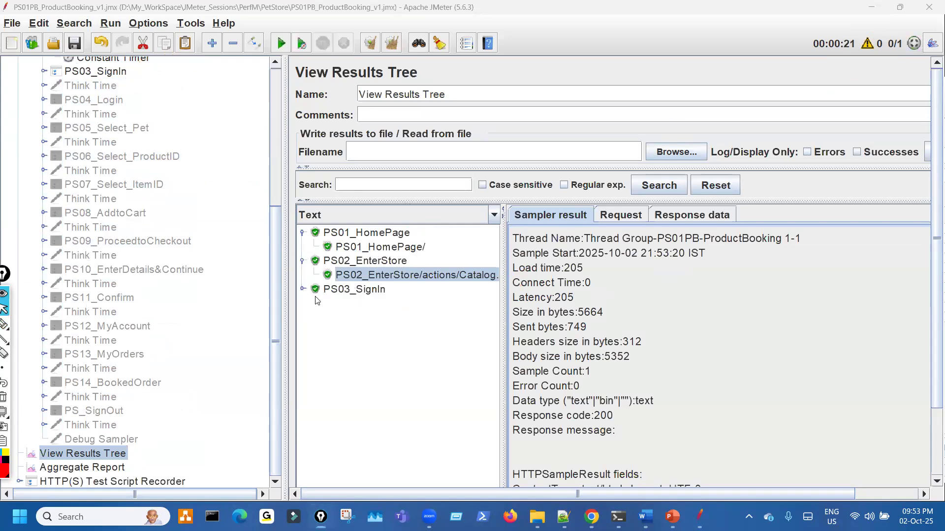
click(435, 305)
click(406, 250)
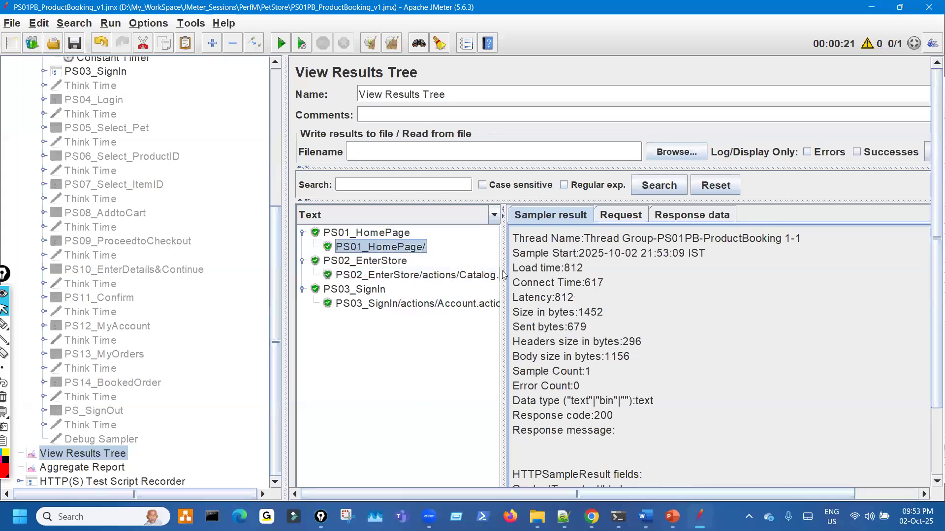
key(ctrl+shift+1)
mouse_move(630, 259)
mouse_down()
mouse_move(691, 259)
mouse_move(683, 241)
mouse_move(633, 257)
mouse_up()
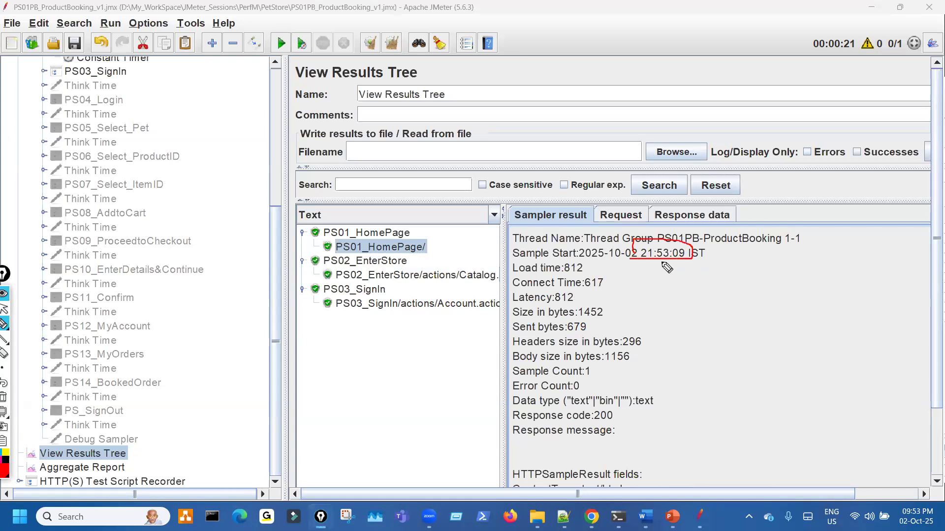
key(ctrl+shift+7)
key(ctrl+shift+2)
- Open the PS02_EnterStore Catalog.action sample, mark its start time in red, and clear the annotation
click(482, 281)
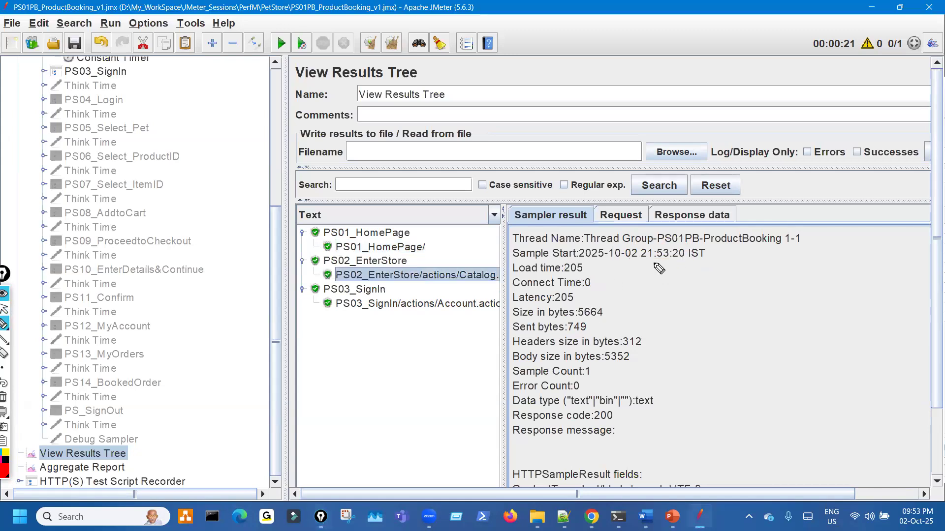
mouse_move(649, 262)
mouse_down()
mouse_move(681, 247)
mouse_move(640, 259)
mouse_up()
key(ctrl+shift+7)
key(ctrl+shift+2)
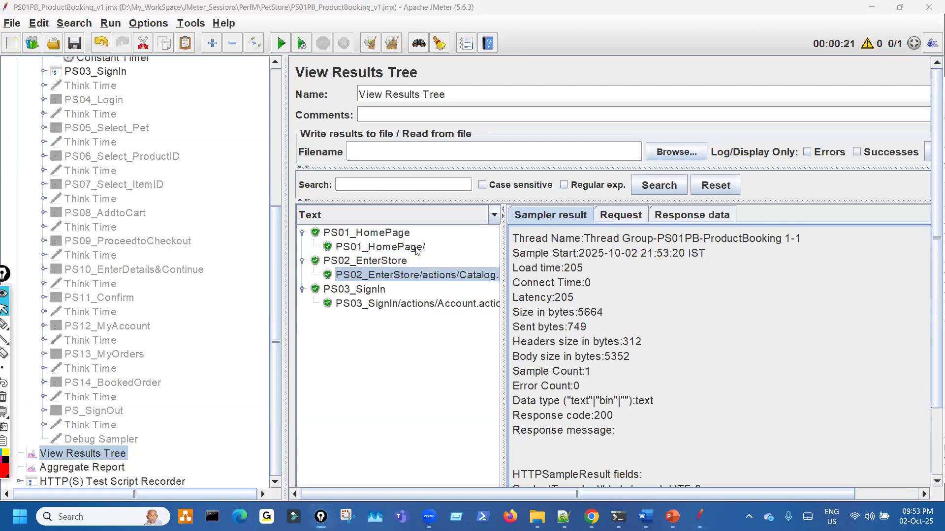
- Return to the PS01_HomePage/ sample, mark the seconds of its start time in red, and clear the annotation
click(419, 250)
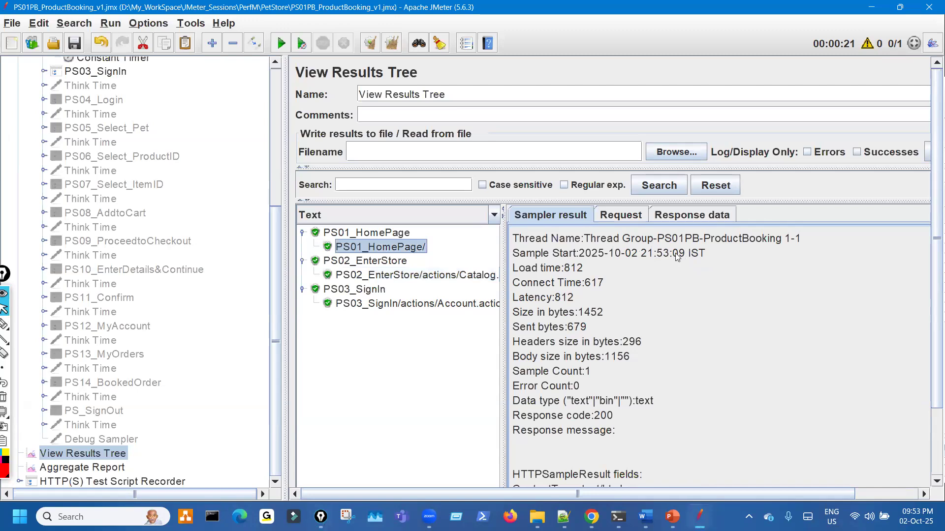
key(ctrl+shift+3)
mouse_move(670, 257)
mouse_down()
mouse_move(685, 256)
mouse_move(673, 245)
mouse_move(695, 296)
mouse_move(697, 270)
mouse_up()
key(ctrl+shift+7)
key(ctrl+shift+2)
- Reopen the PS02_EnterStore Catalog.action sample and circle its start time in red
click(487, 280)
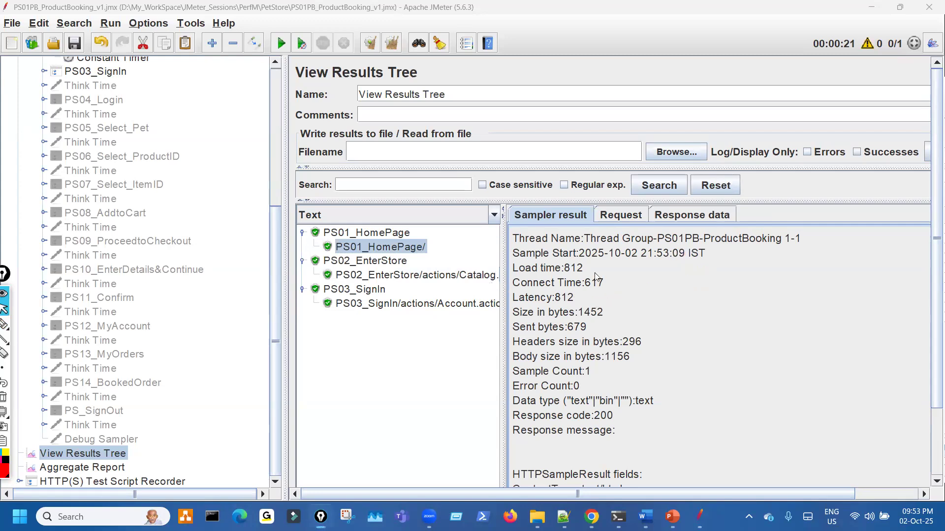
mouse_move(644, 261)
mouse_down()
mouse_move(671, 260)
mouse_move(676, 247)
mouse_move(639, 257)
mouse_up()
key(ctrl+shift+2)
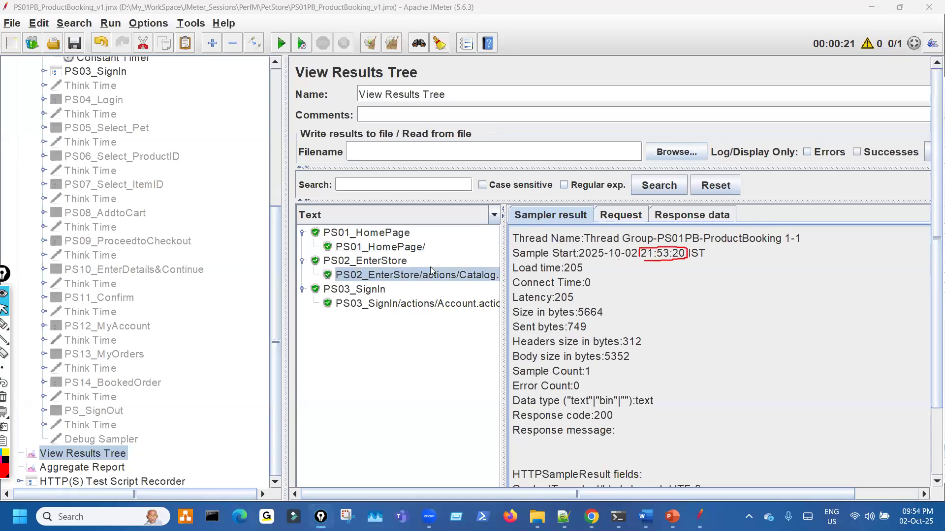
- Clear the circle around the PS02_EnterStore sample's start time and handwrite 10 in red below it
key(ctrl+shift+7)
key(ctrl+shift+3)
mouse_move(677, 265)
mouse_down()
mouse_move(676, 276)
mouse_move(675, 266)
mouse_move(668, 269)
mouse_up()
key(ctrl+shift+2)
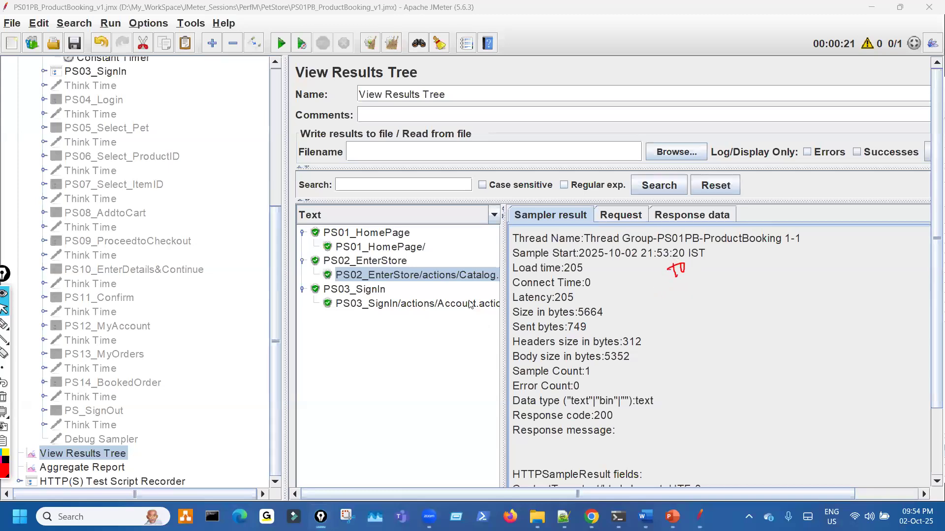
- Open the PS03_SignIn Account.action sample, circle its start time in red, and clear the annotations
click(475, 304)
key(ctrl+shift+3)
drag(699, 248, 659, 259)
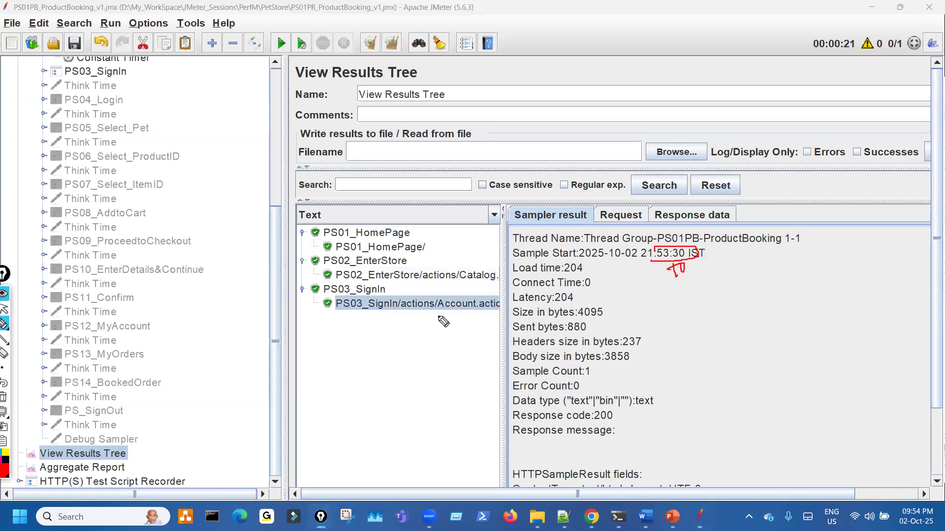
key(ctrl+shift+7)
key(ctrl+shift+2)
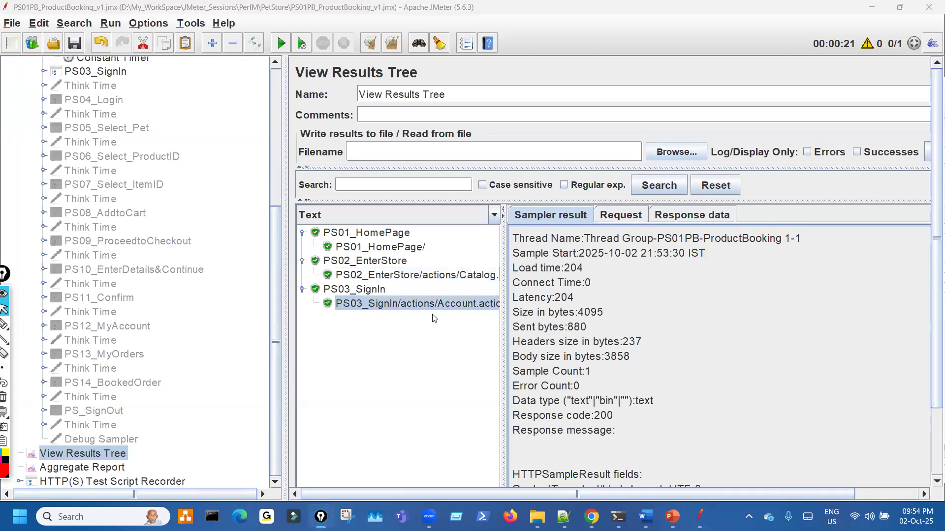
- Clear the earlier results, rerun the test, and expand the PS01_HomePage and PS02_EnterStore results
click(369, 46)
click(281, 44)
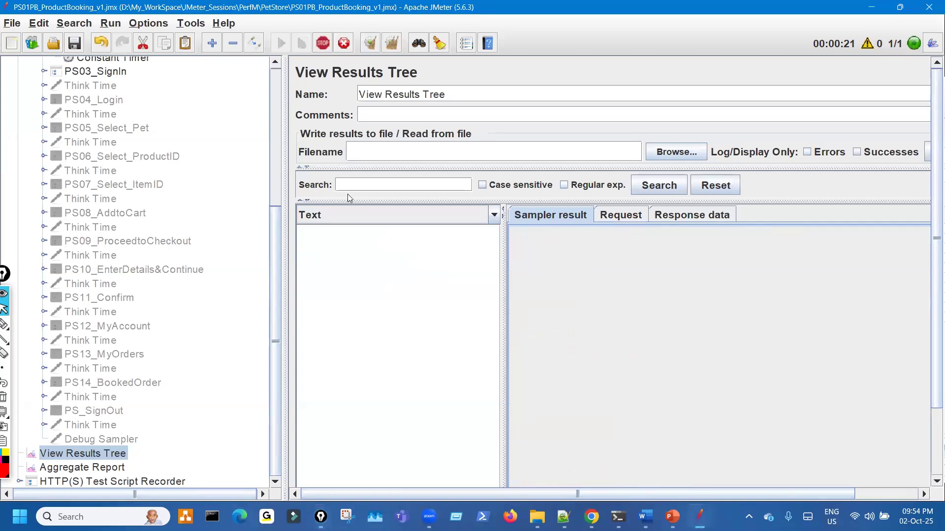
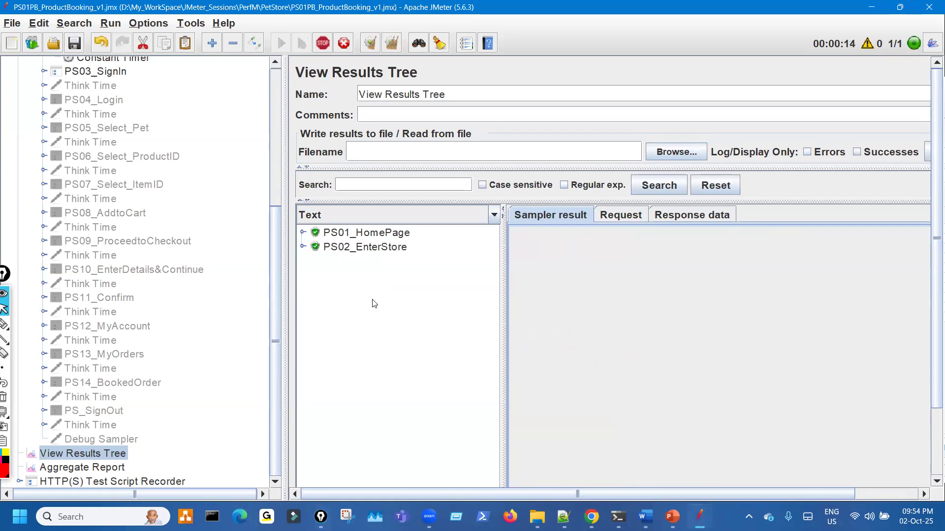
click(303, 233)
click(302, 261)
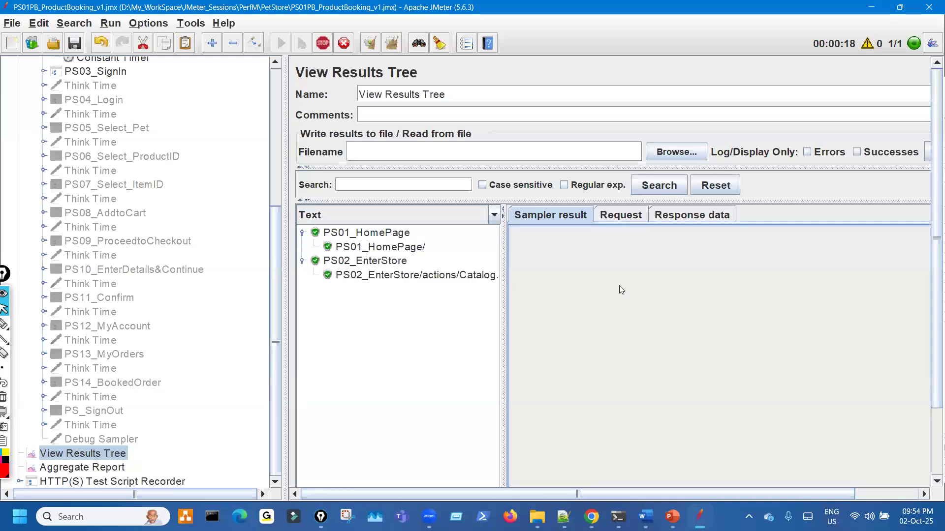
- Open the new PS01_HomePage/ sample, underline its start time in red, and handwrite 26 below it
click(379, 247)
key(ctrl+shift+3)
mouse_move(654, 260)
mouse_down()
mouse_move(696, 261)
mouse_move(685, 276)
mouse_move(707, 269)
mouse_up()
key(ctrl+shift+2)
- Open the PS02_EnterStore Catalog.action sample, mark the PS01_HomePage/ entry, and handwrite 10 and 37 in red beside the result details
click(418, 275)
key(ctrl+shift+3)
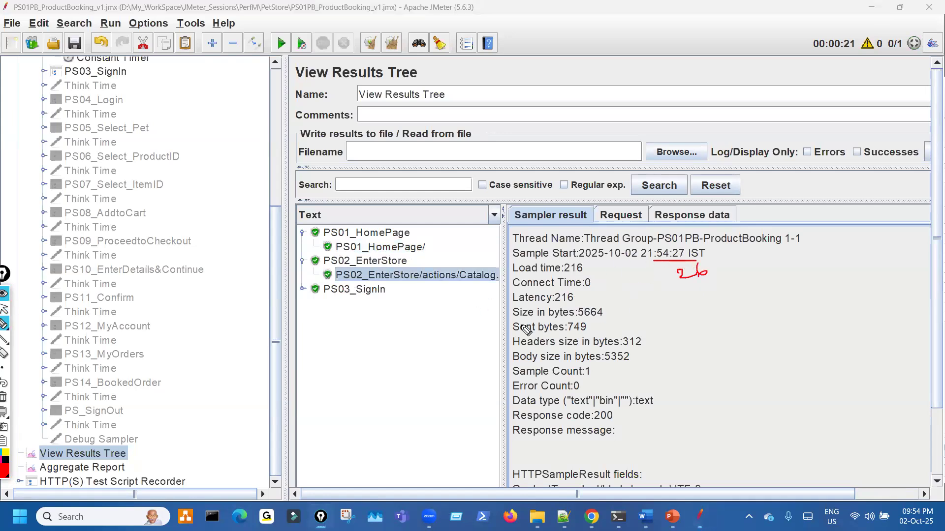
drag(416, 248, 426, 246)
mouse_move(695, 291)
mouse_down()
mouse_move(696, 303)
mouse_move(733, 275)
mouse_up()
mouse_move(709, 327)
mouse_down()
mouse_move(710, 339)
mouse_move(735, 338)
mouse_up()
key(Escape)
- Expand the PS03_SignIn result, circle its Account.action sample's start time in red, and clear all annotations
click(302, 293)
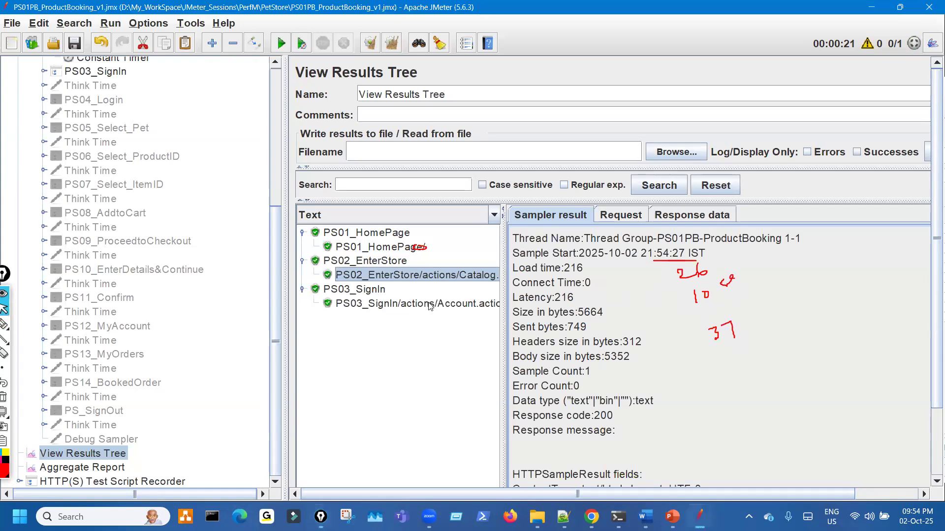
click(429, 304)
mouse_move(662, 250)
mouse_down()
mouse_move(706, 261)
mouse_move(672, 245)
mouse_up()
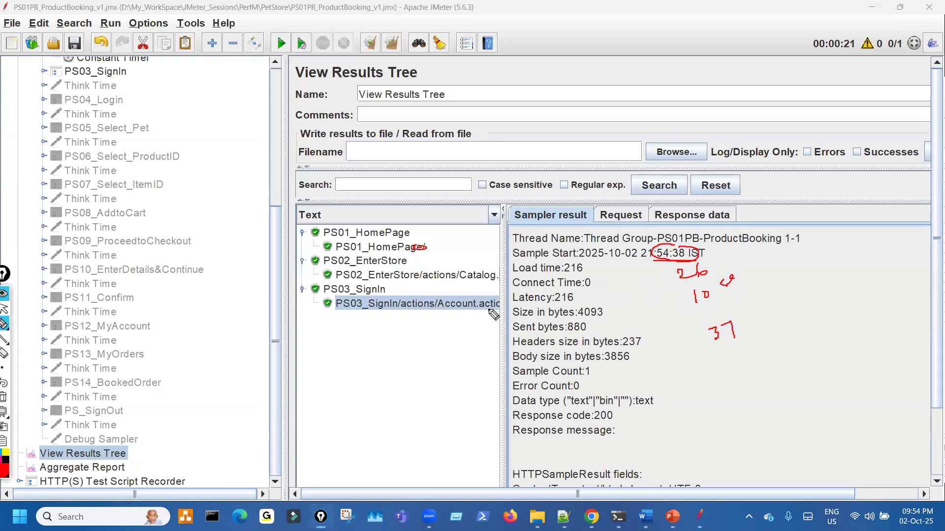
key(ctrl+shift+7)
key(ctrl+shift+2)
- Check the thread delay of the Constant Timers under the Think Times following PS01_HomePage and PS02_EnterStore
scroll(200, 296, up, 3)
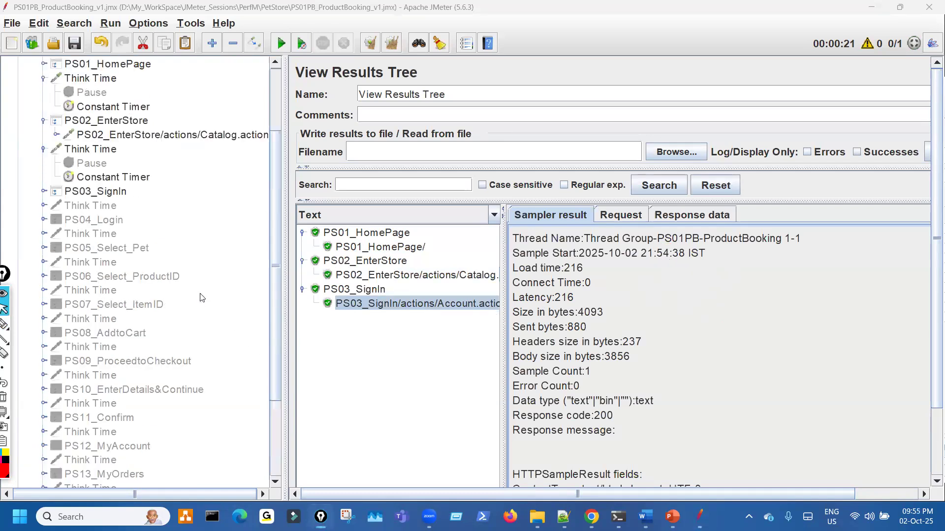
scroll(163, 239, up, 1)
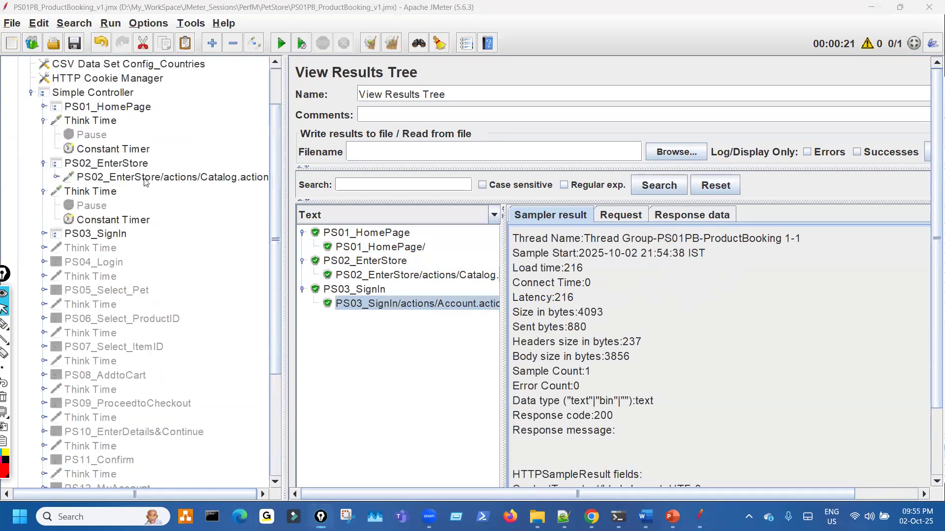
click(147, 150)
drag(481, 132, 455, 134)
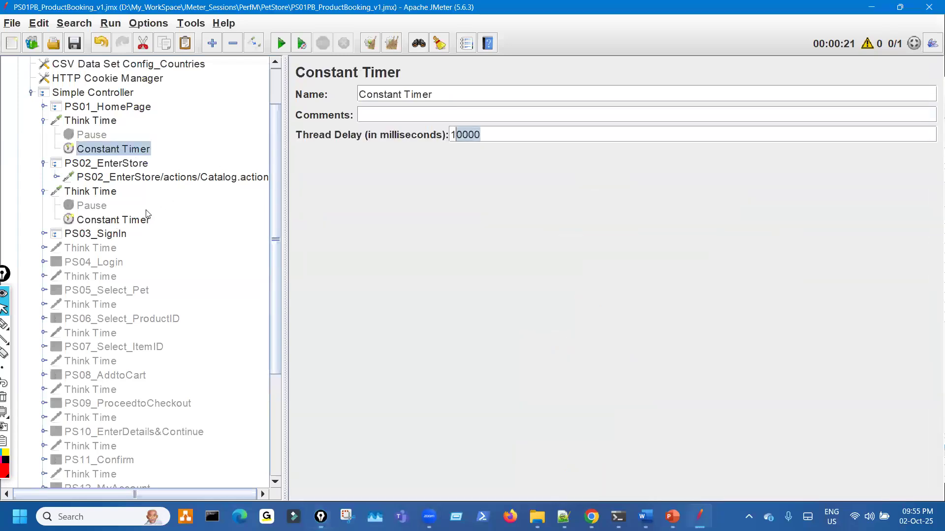
click(127, 220)
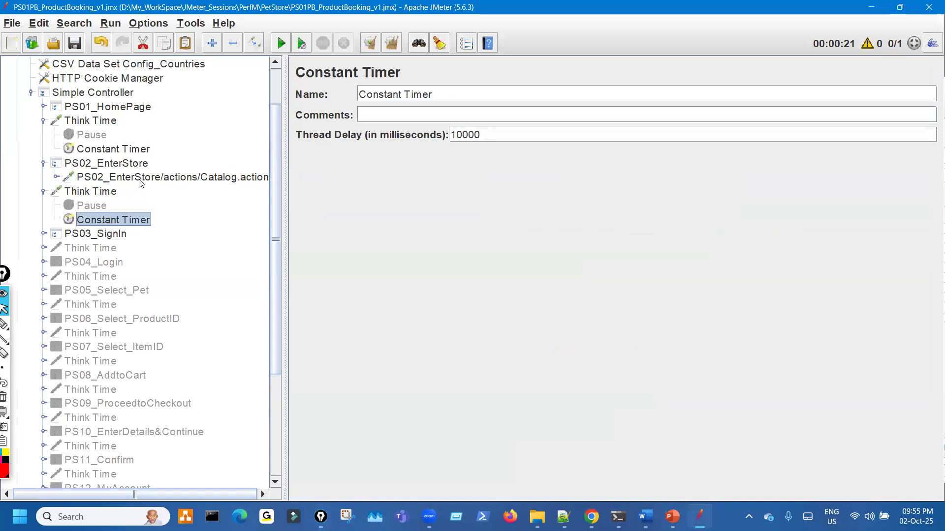
click(136, 151)
- View the timer types that can be added under the Think Time following PS01_HomePage, without adding one
scroll(129, 164, up, 2)
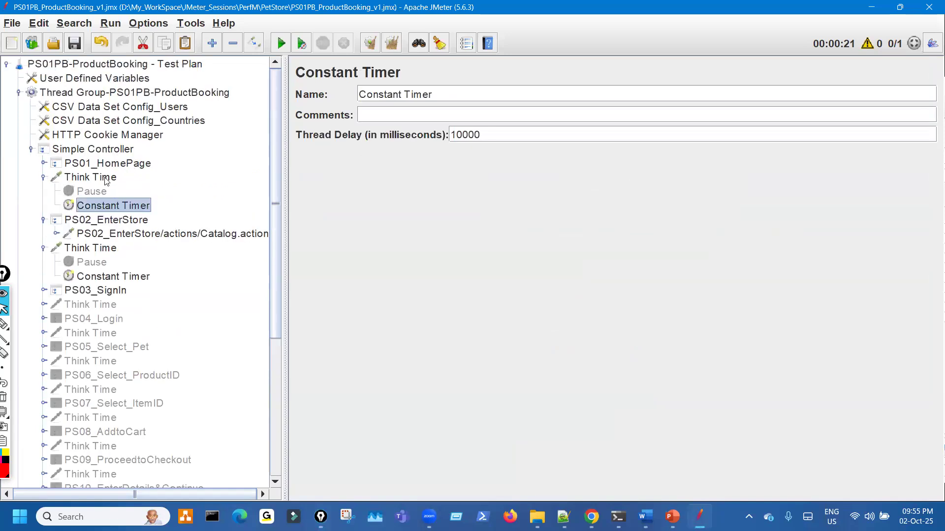
right_click(106, 178)
mouse_move(128, 187)
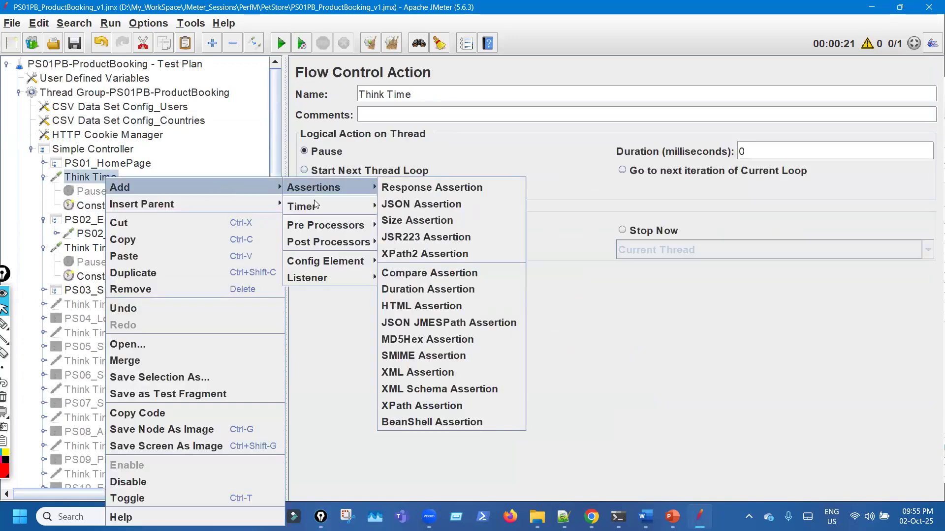
mouse_move(314, 204)
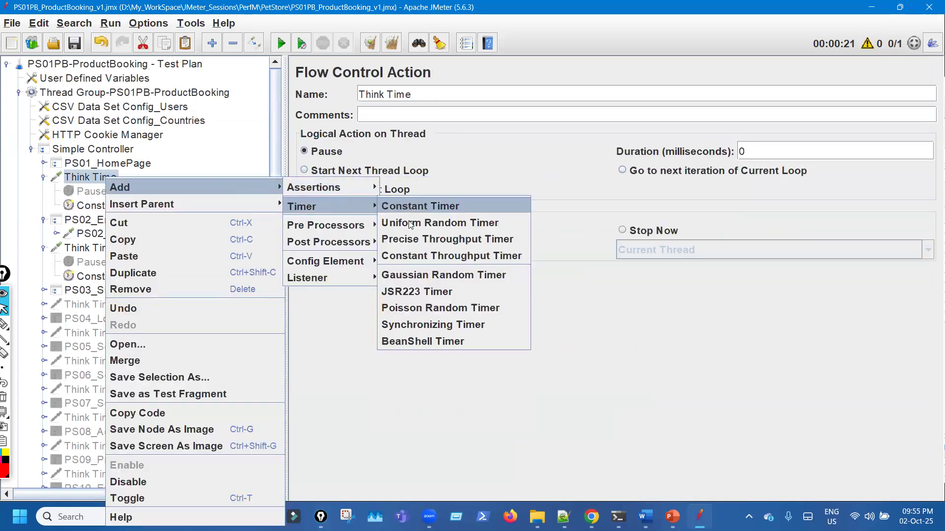
key(Up)
key(Up)
key(Up)
key(Up)
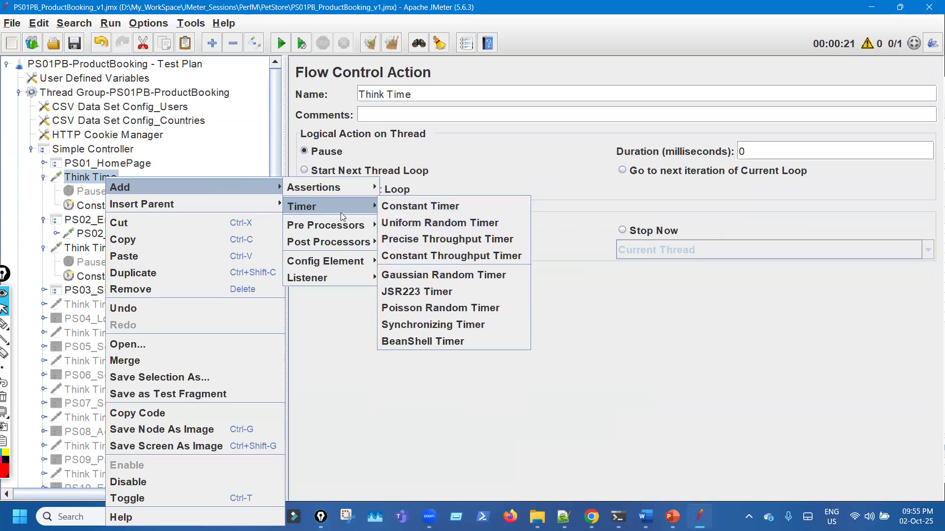
click(351, 171)
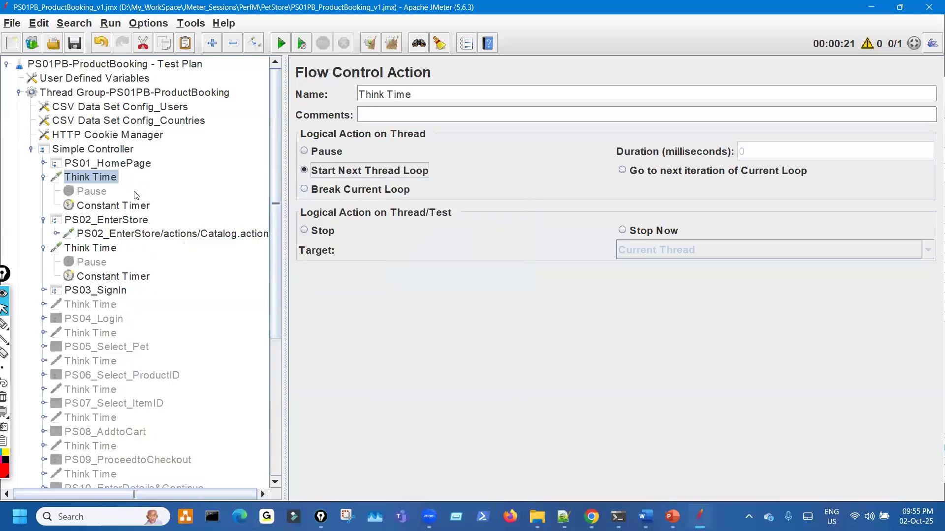
- Open the disabled Pause timer under the first Think Time, mark its entry, name and timer type in red, and clear the annotations
click(102, 192)
key(ctrl+shift+3)
drag(116, 193, 160, 164)
drag(366, 106, 401, 103)
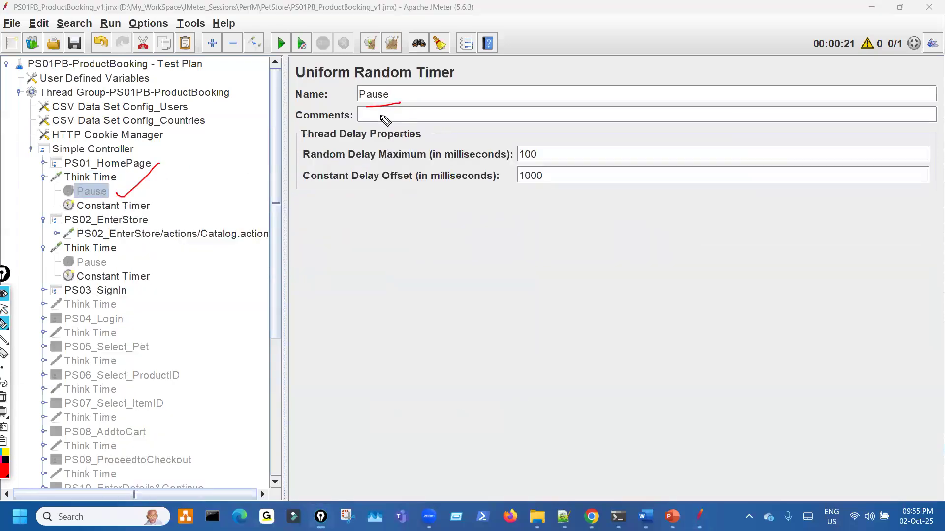
mouse_move(308, 78)
mouse_down()
mouse_move(453, 70)
mouse_move(365, 58)
mouse_up()
key(ctrl+shift+7)
key(ctrl+shift+2)
- Open the first Think Time, box its Flow Control Action heading in red, mark its Pause child, and clear the annotations
click(104, 177)
key(ctrl+shift+3)
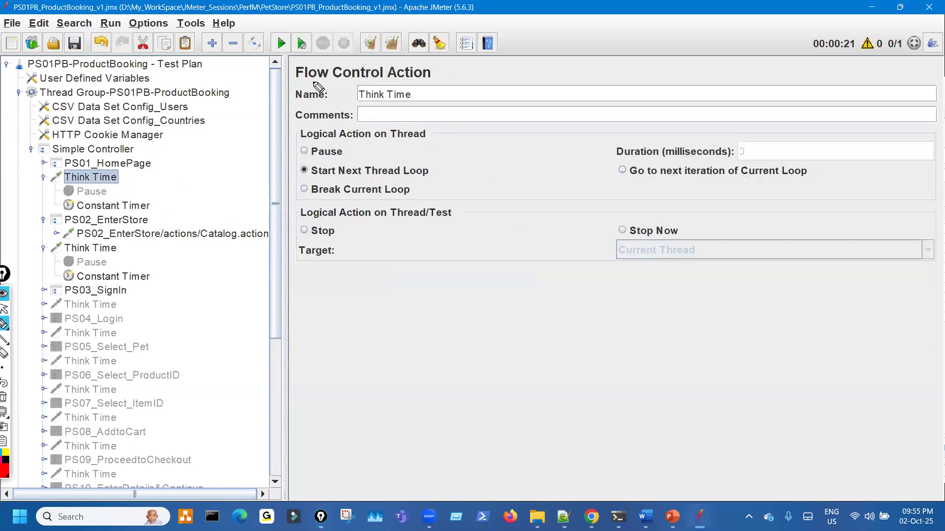
mouse_move(305, 87)
mouse_down()
mouse_move(443, 85)
mouse_move(322, 62)
mouse_move(291, 91)
mouse_up()
drag(61, 185, 72, 197)
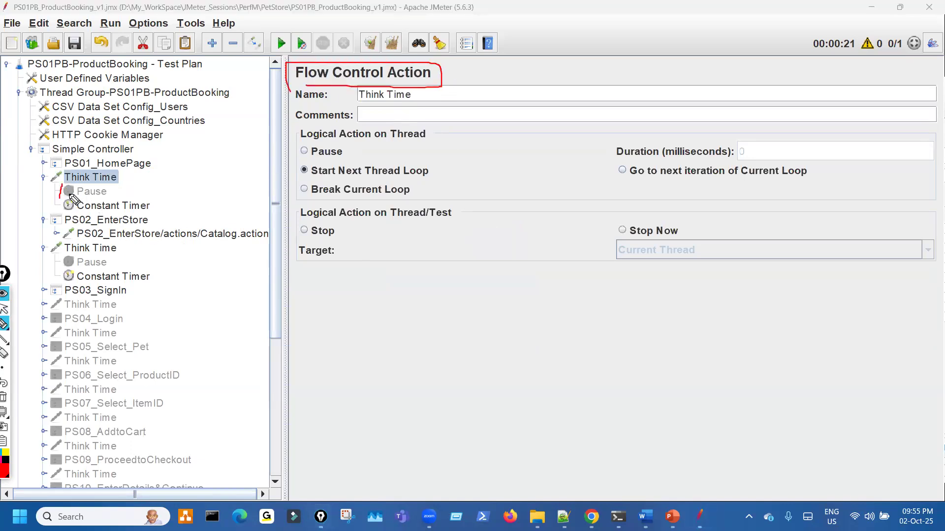
key(ctrl+shift+7)
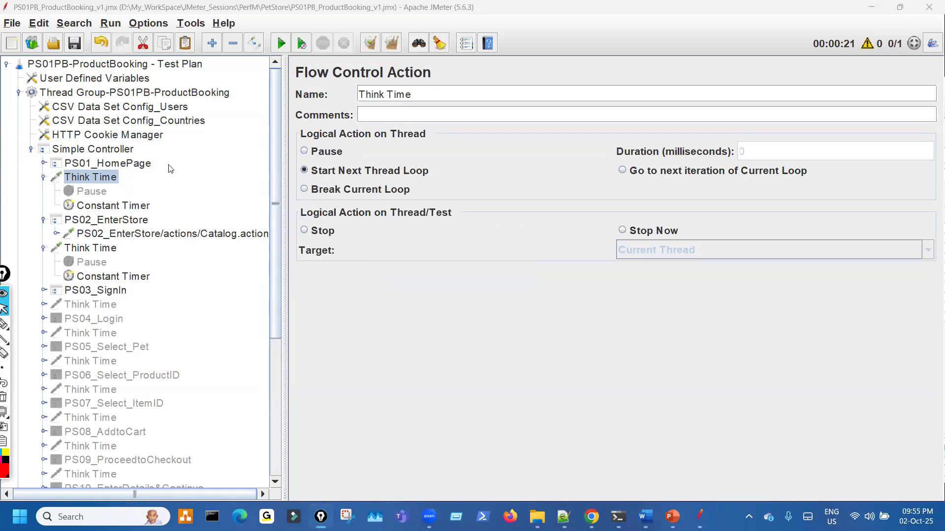
- View the sampler types that can be added under the Simple Controller, including Flow Control Action, without adding one
right_click(118, 148)
mouse_move(253, 141)
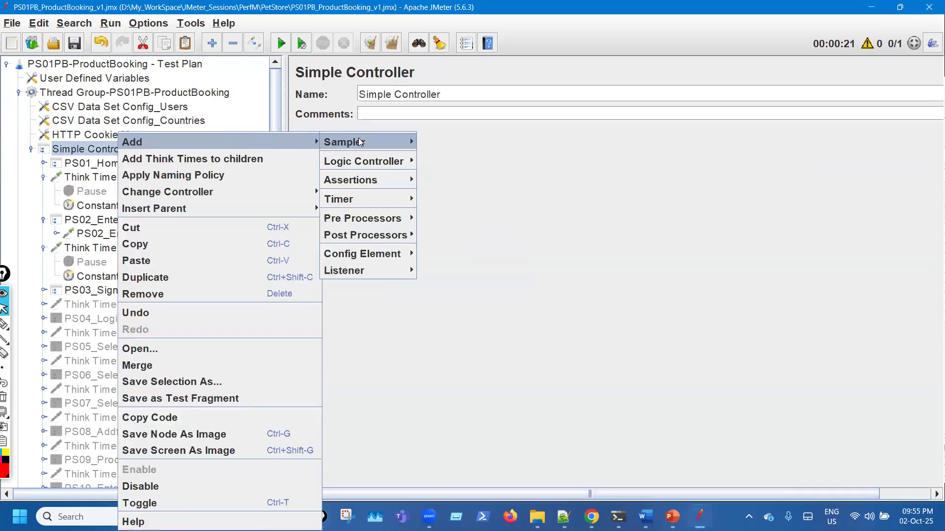
mouse_move(364, 141)
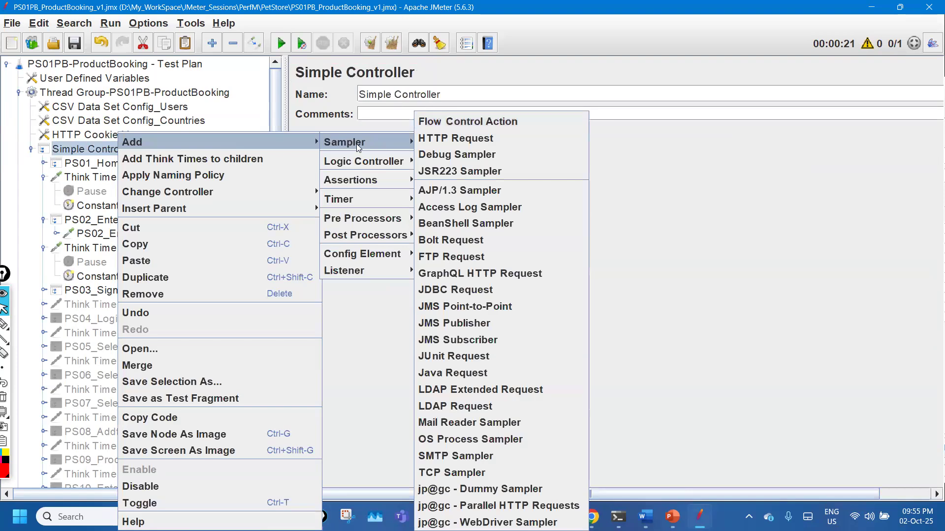
click(414, 178)
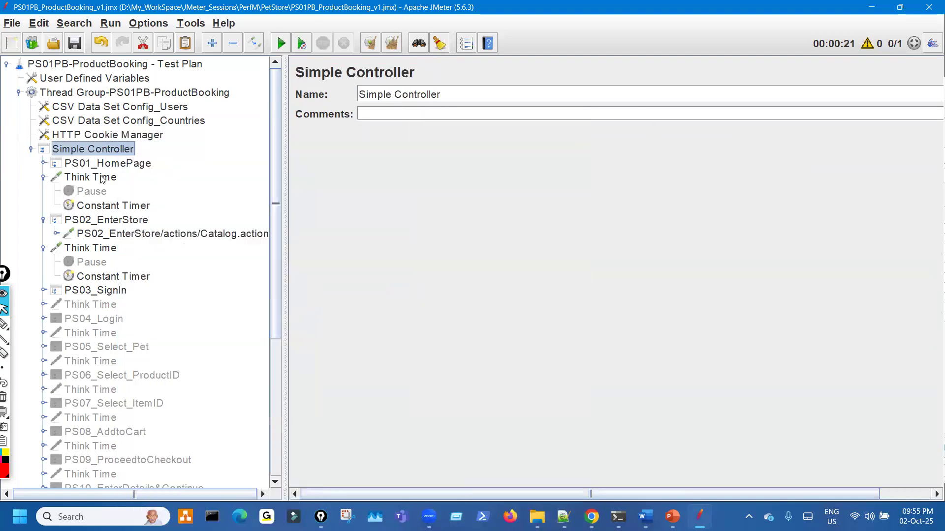
- Reopen the first Think Time, underline its Flow Control Action heading in red, and mark its Pause child
click(91, 177)
key(ctrl+shift+3)
drag(321, 83, 382, 80)
drag(61, 186, 99, 186)
key(ctrl+shift+2)
- Open the first Think Time's Pause timer and handwrite "TT → FCA (Sampler)" in red below its delay properties
click(102, 195)
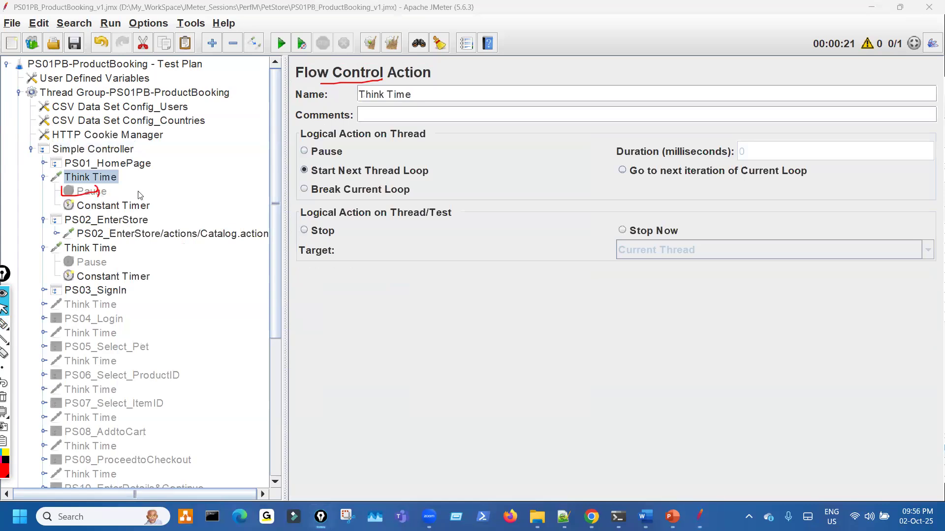
key(ctrl+shift+3)
drag(364, 87, 382, 88)
drag(368, 242, 406, 232)
mouse_move(390, 236)
mouse_down()
mouse_move(395, 269)
mouse_move(449, 222)
mouse_up()
mouse_move(444, 223)
mouse_down()
mouse_move(444, 251)
mouse_move(477, 296)
mouse_up()
mouse_move(468, 290)
mouse_down()
mouse_move(471, 306)
mouse_move(539, 275)
mouse_up()
mouse_move(511, 286)
mouse_down()
mouse_move(515, 316)
mouse_move(509, 299)
mouse_up()
mouse_move(565, 274)
mouse_down()
mouse_move(608, 288)
mouse_move(597, 297)
mouse_up()
drag(593, 285, 615, 271)
drag(651, 234, 694, 304)
mouse_move(706, 262)
mouse_down()
mouse_move(695, 298)
mouse_move(792, 266)
mouse_up()
mouse_move(790, 252)
mouse_down()
mouse_move(812, 273)
mouse_move(817, 265)
mouse_up()
mouse_move(820, 228)
mouse_down()
mouse_move(838, 255)
mouse_move(881, 229)
mouse_up()
drag(885, 202, 870, 268)
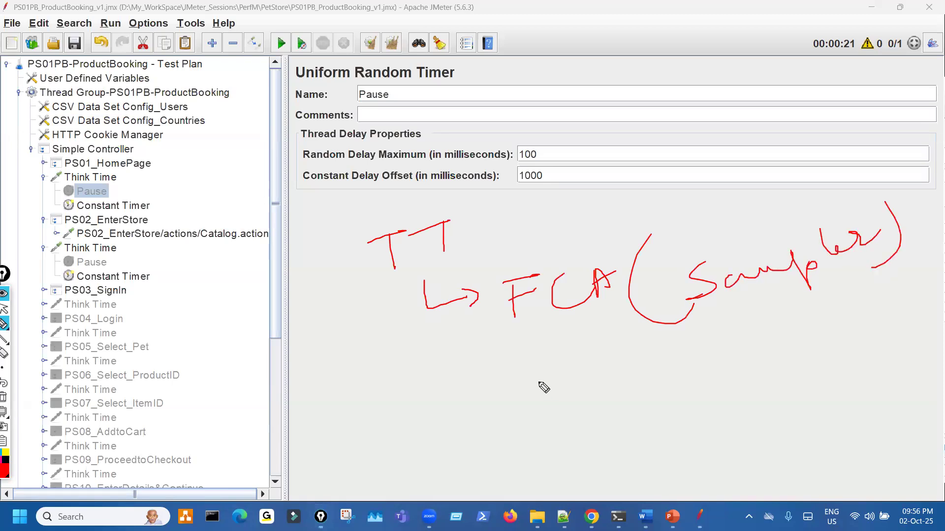
- Handwrite "→ URT (Timer)" in red beneath the FCA note, and clear all annotations
mouse_move(563, 340)
mouse_down()
mouse_move(600, 364)
mouse_move(584, 388)
mouse_up()
click(625, 354)
mouse_move(625, 355)
mouse_down()
mouse_move(652, 348)
mouse_move(677, 377)
mouse_up()
mouse_move(668, 349)
mouse_down()
mouse_move(671, 363)
mouse_move(709, 366)
mouse_up()
mouse_move(704, 337)
mouse_down()
mouse_move(723, 329)
mouse_move(724, 367)
mouse_up()
drag(757, 309, 790, 386)
drag(782, 330, 822, 312)
mouse_move(813, 325)
mouse_down()
mouse_move(819, 360)
mouse_move(848, 335)
mouse_move(908, 310)
mouse_move(915, 362)
mouse_move(904, 383)
mouse_up()
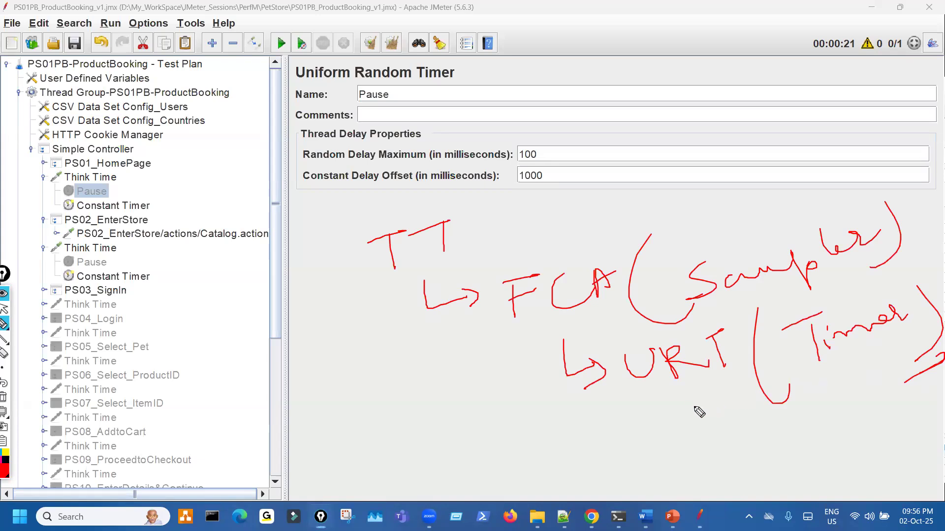
key(ctrl+shift+7)
key(ctrl+shift+2)
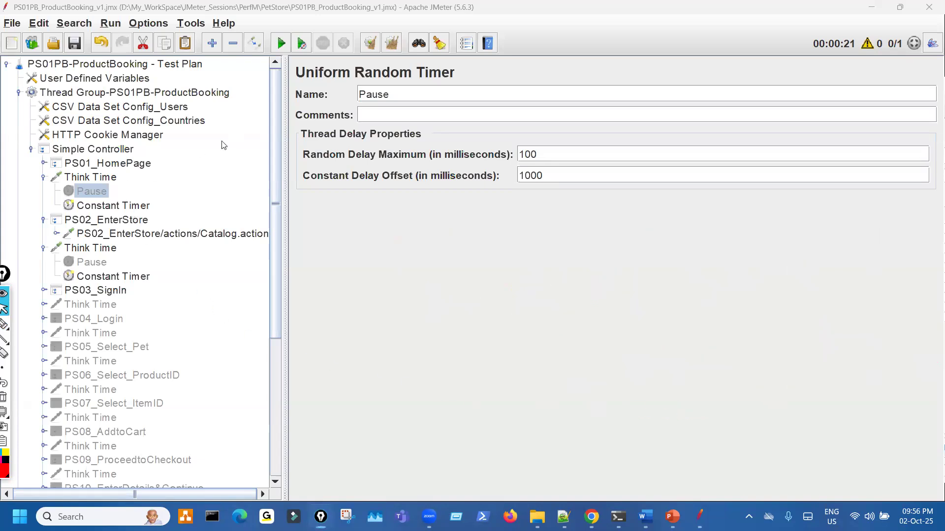
- Recheck the thread delay of the Constant Timer under each of the two enabled Think Times
click(124, 207)
double_click(483, 135)
click(121, 278)
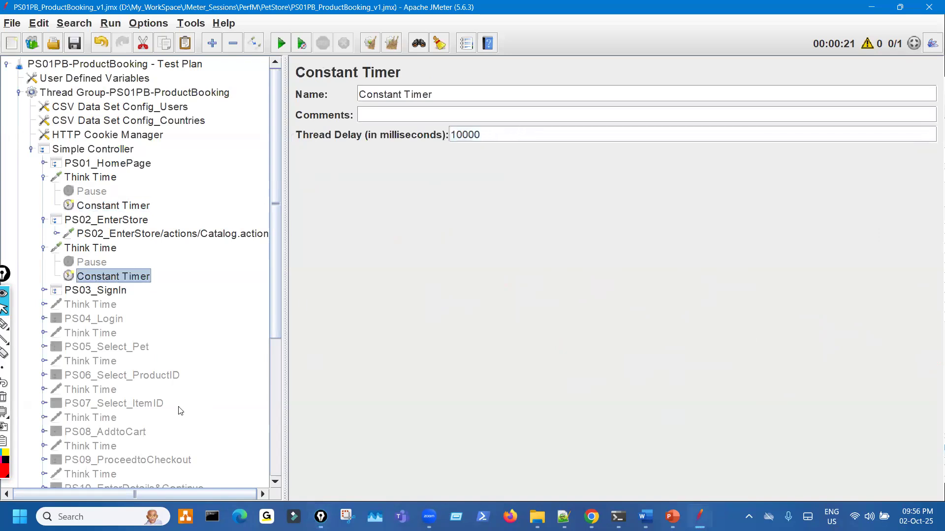
- Return to View Results Tree and open the PS02_EnterStore Catalog.action sample
scroll(181, 411, down, 5)
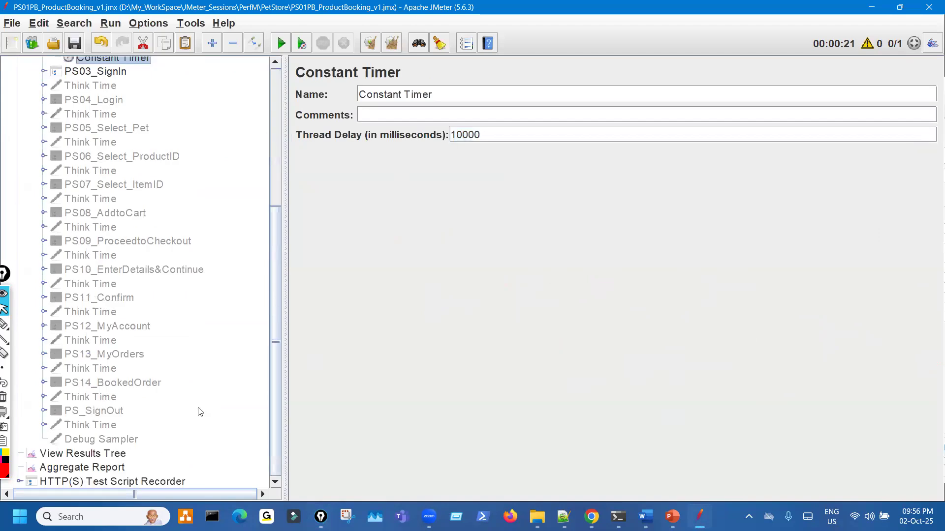
click(82, 453)
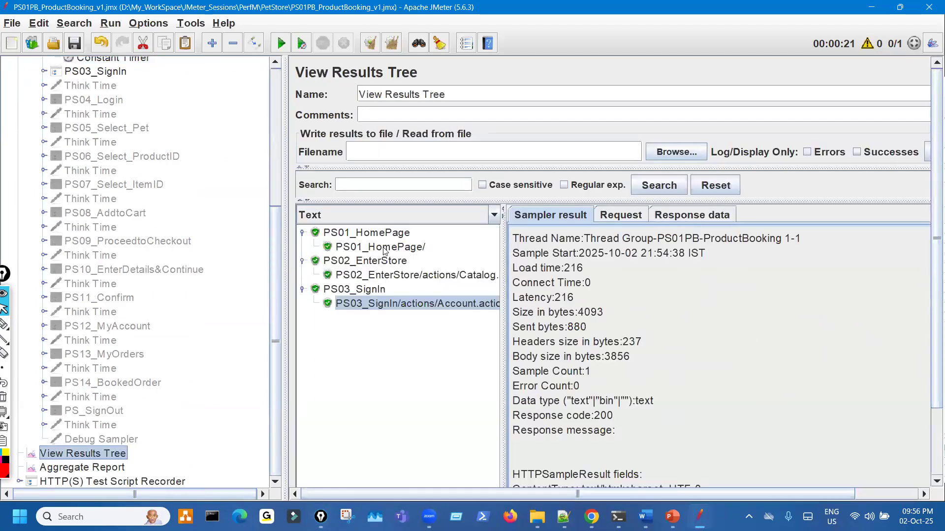
click(406, 276)
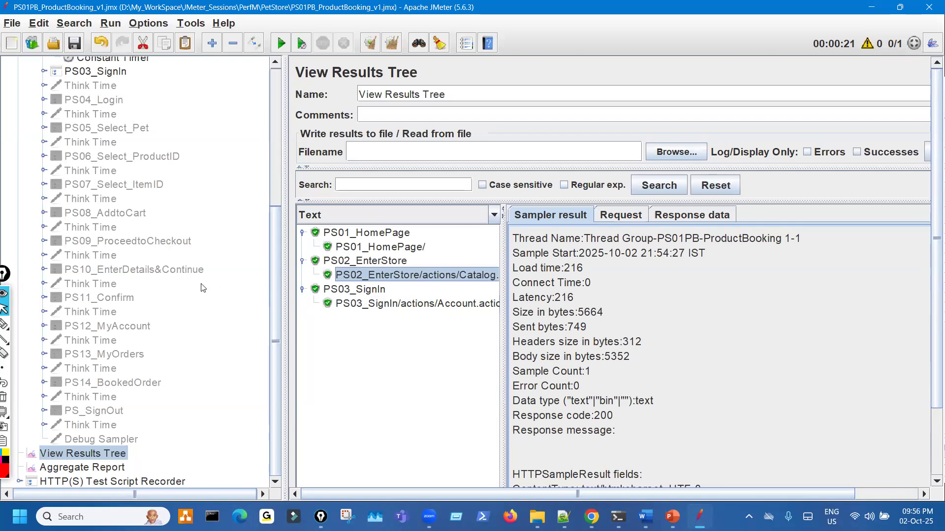
- Mark the PS02_EnterStore sample and its start time in red, along with both Constant Timers in the test plan
scroll(197, 289, up, 3)
scroll(192, 289, up, 1)
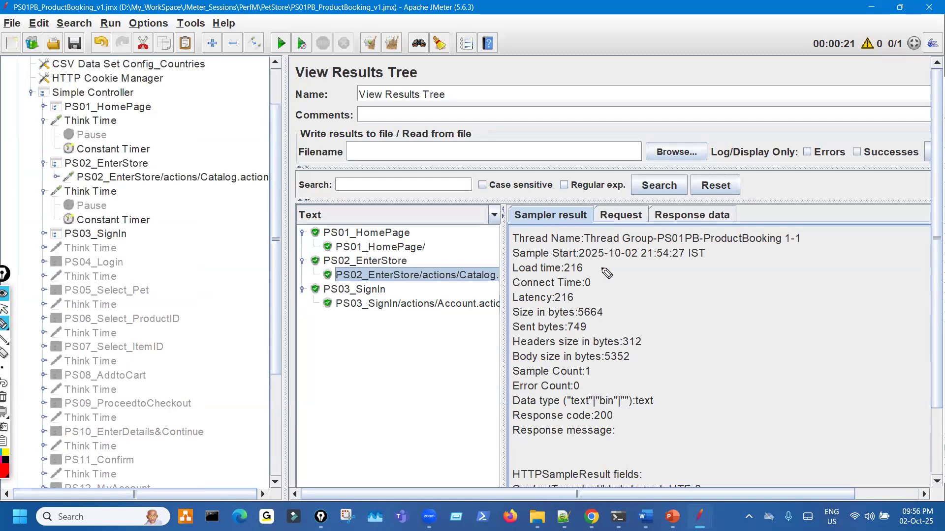
drag(605, 268, 596, 269)
drag(485, 253, 492, 285)
mouse_move(567, 258)
mouse_down()
mouse_move(570, 270)
mouse_move(660, 253)
mouse_up()
drag(147, 151, 187, 133)
drag(153, 222, 191, 213)
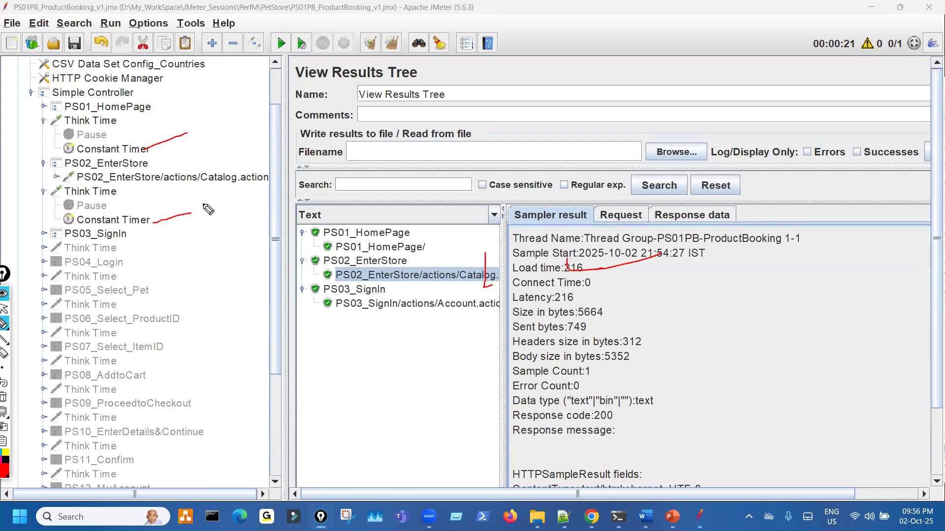
- Clear the annotations, open the PS01_HomePage/ sample, and underline its start time in red with "10" and "26" written beneath
key(ctrl+shift+7)
key(ctrl+shift+2)
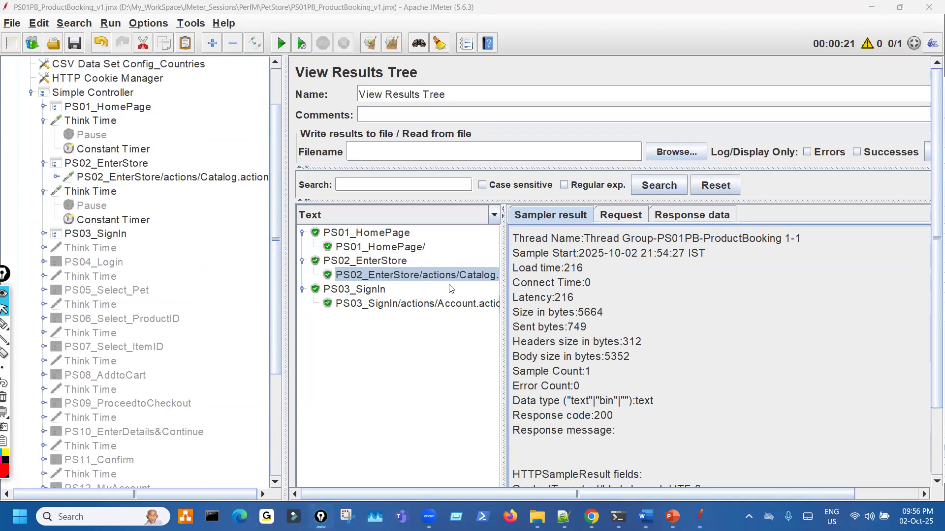
click(402, 246)
key(ctrl+shift+1)
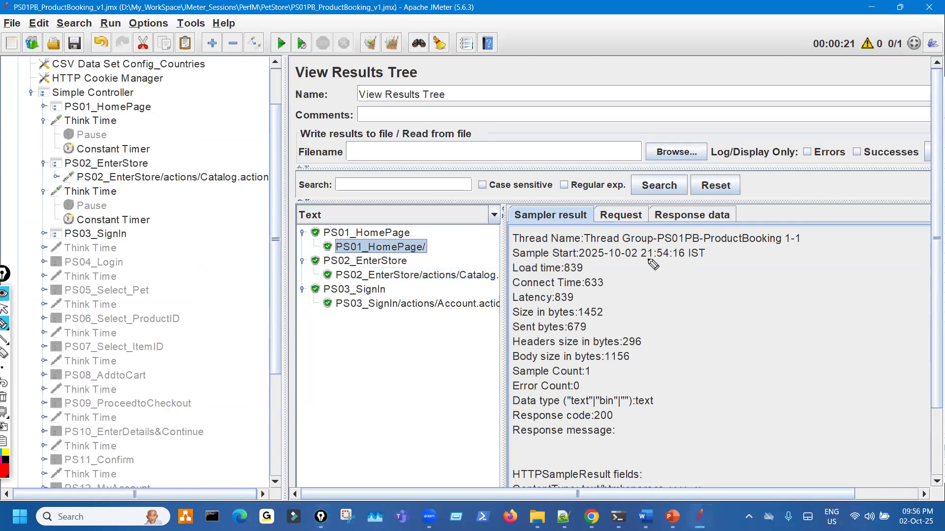
mouse_move(645, 264)
mouse_down()
mouse_move(691, 260)
mouse_move(675, 279)
mouse_move(689, 324)
mouse_move(714, 311)
mouse_up()
- Open the PS02_EnterStore Catalog.action sample, mark the seconds of its start time, and handwrite "+ 1" beside the existing "26"
click(441, 278)
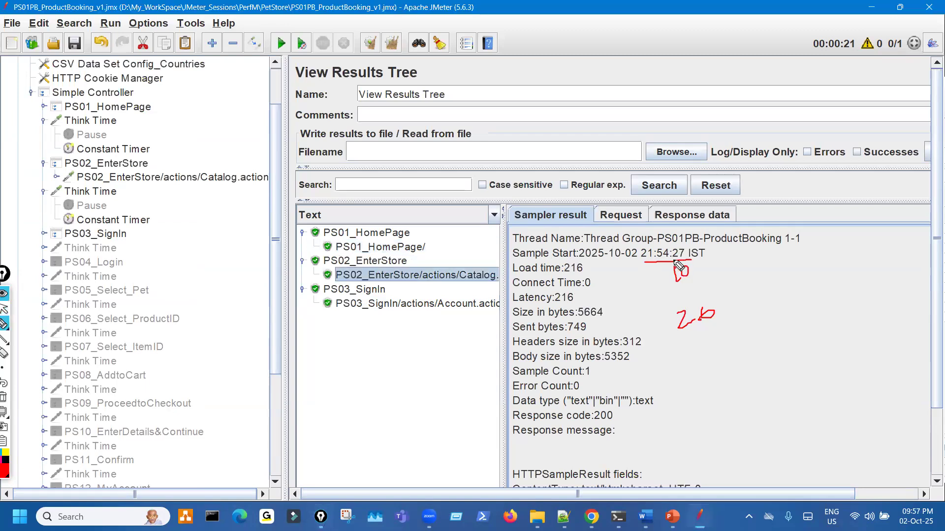
mouse_move(684, 245)
mouse_down()
mouse_move(673, 255)
mouse_move(681, 259)
mouse_up()
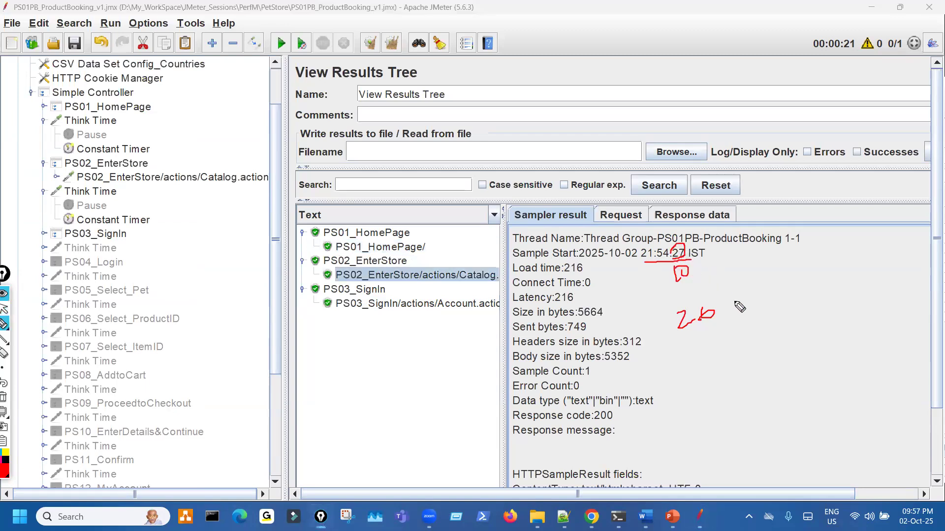
drag(732, 304, 741, 303)
mouse_move(738, 298)
mouse_down()
mouse_move(740, 310)
mouse_move(766, 309)
mouse_up()
drag(764, 310, 773, 307)
drag(709, 370, 718, 368)
drag(751, 353, 751, 363)
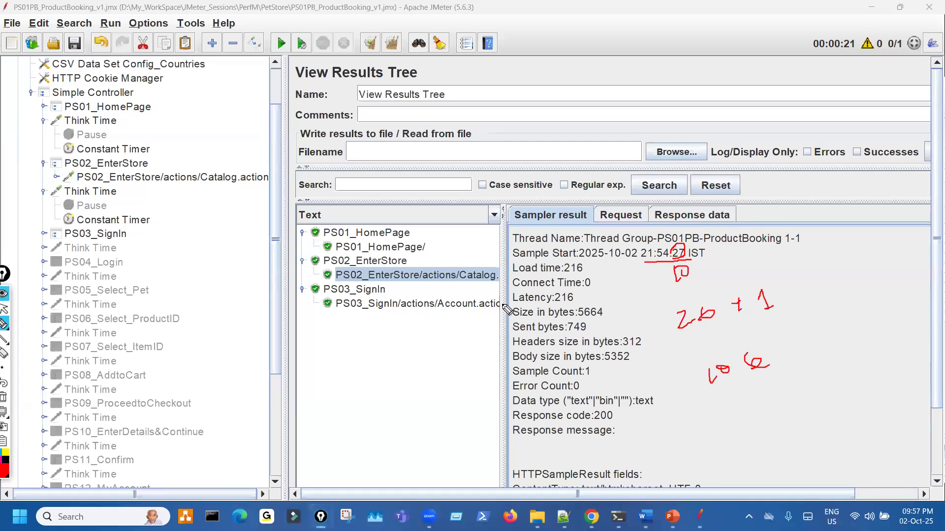
- Clear the annotations, reopen the PS01_HomePage/ sample, underline its start time, circle its load time, and write "1 S" in red
key(ctrl+shift+7)
key(ctrl+shift+2)
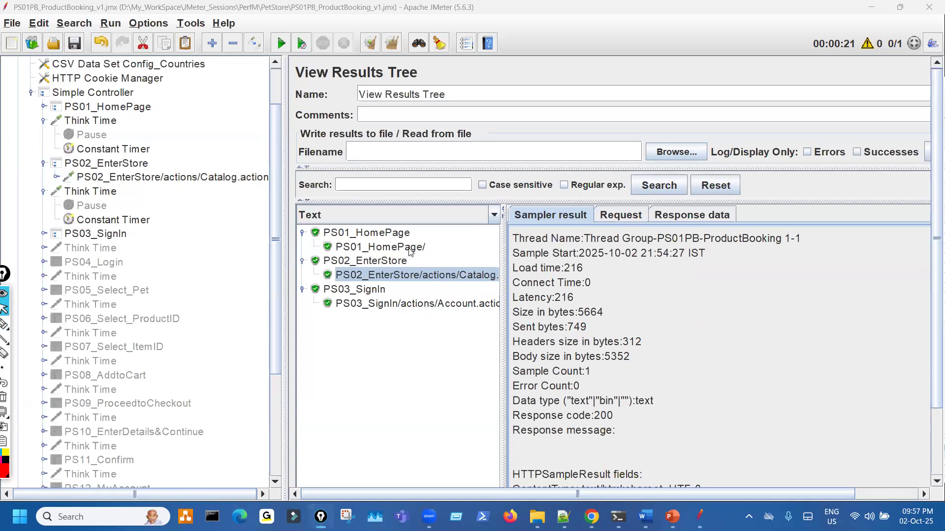
click(411, 247)
key(ctrl+shift+1)
mouse_move(540, 258)
mouse_down()
mouse_move(666, 252)
mouse_move(635, 271)
mouse_up()
mouse_move(806, 271)
mouse_down()
mouse_move(727, 281)
mouse_move(733, 287)
mouse_up()
mouse_move(576, 265)
mouse_down()
mouse_move(565, 269)
mouse_move(587, 272)
mouse_move(572, 262)
mouse_up()
mouse_move(649, 334)
mouse_down()
mouse_move(673, 358)
mouse_move(691, 341)
mouse_move(702, 351)
mouse_up()
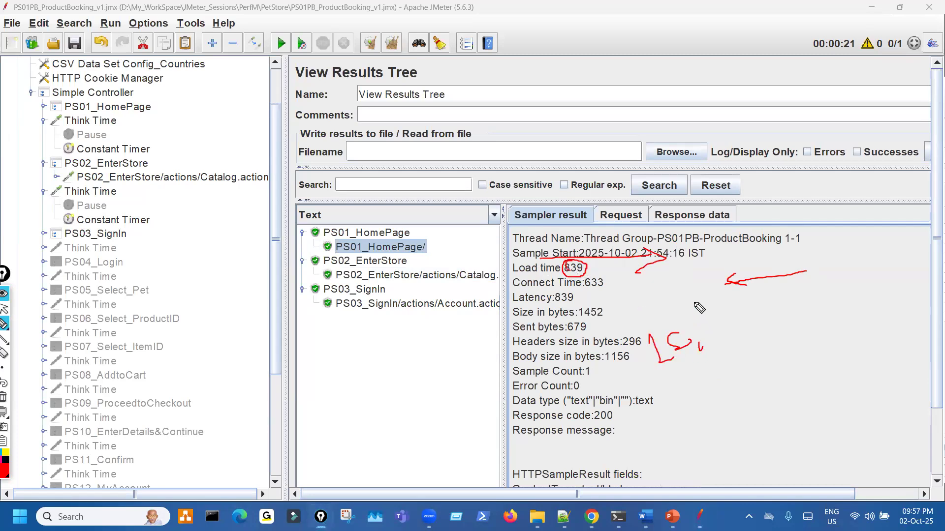
- Draw an arrow under the PS02_EnterStore sample and handwrite the sum "10 + 1 sec" and "11 sec" beside the result details
mouse_move(415, 286)
mouse_down()
mouse_move(458, 283)
mouse_move(447, 292)
mouse_up()
mouse_move(669, 275)
mouse_down()
mouse_move(670, 291)
mouse_move(676, 276)
mouse_move(711, 271)
mouse_up()
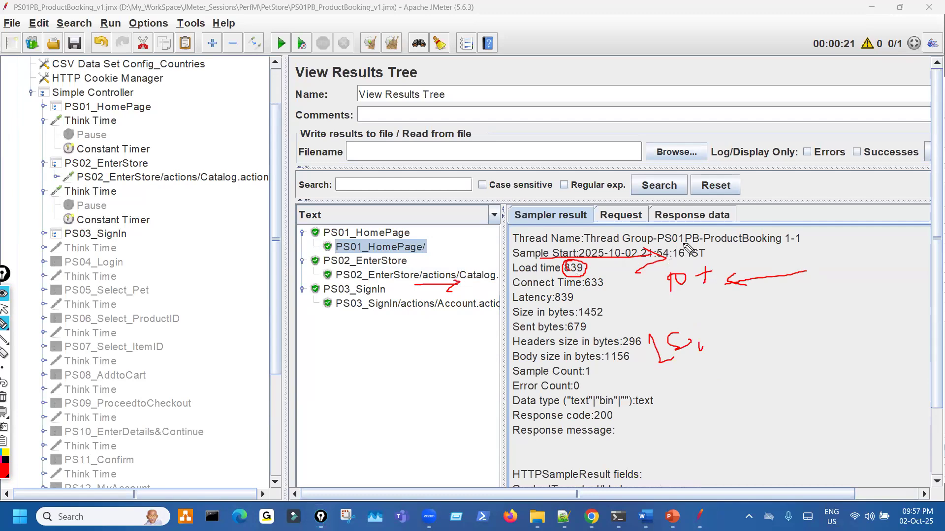
drag(601, 274, 588, 276)
drag(728, 278, 762, 256)
drag(746, 325, 747, 342)
mouse_move(753, 320)
mouse_down()
mouse_move(768, 337)
mouse_move(775, 332)
mouse_up()
drag(792, 318, 790, 333)
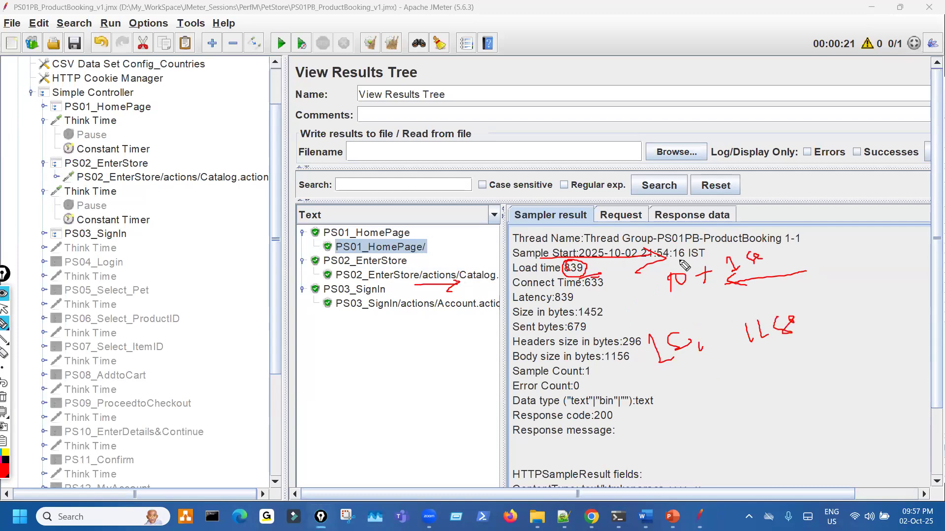
- Clear the annotations, open the PS02_EnterStore Catalog.action sample, circle its load time, and write "+10 + 1" under the start time
key(ctrl+shift+7)
key(ctrl+shift+2)
click(489, 276)
key(ctrl+shift+1)
mouse_move(673, 264)
mouse_down()
mouse_move(686, 262)
mouse_move(681, 279)
mouse_up()
mouse_move(675, 274)
mouse_down()
mouse_move(676, 289)
mouse_move(703, 266)
mouse_up()
drag(562, 265, 565, 263)
drag(726, 268, 775, 266)
drag(688, 242, 708, 244)
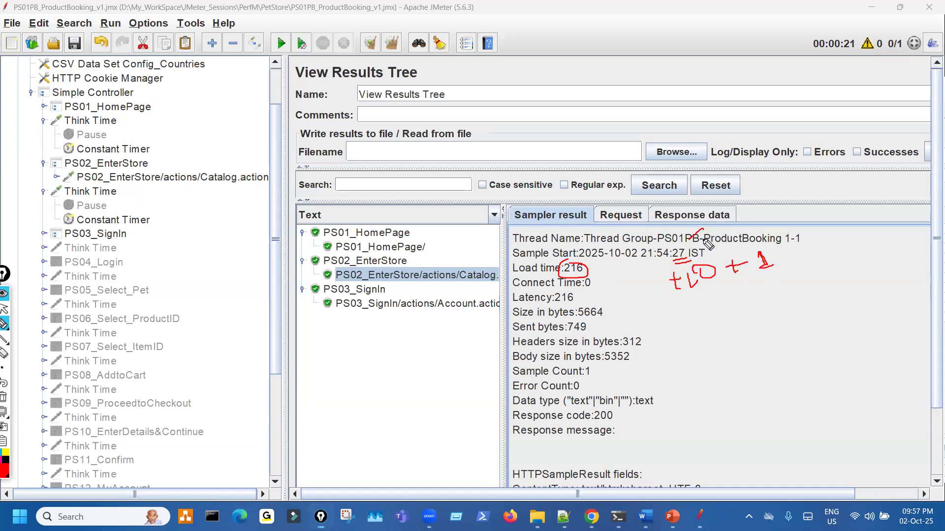
- Open the PS03_SignIn Account.action sample, underline the handwritten 10, and clear the annotations
key(ctrl+shift+2)
click(463, 306)
key(ctrl+shift+1)
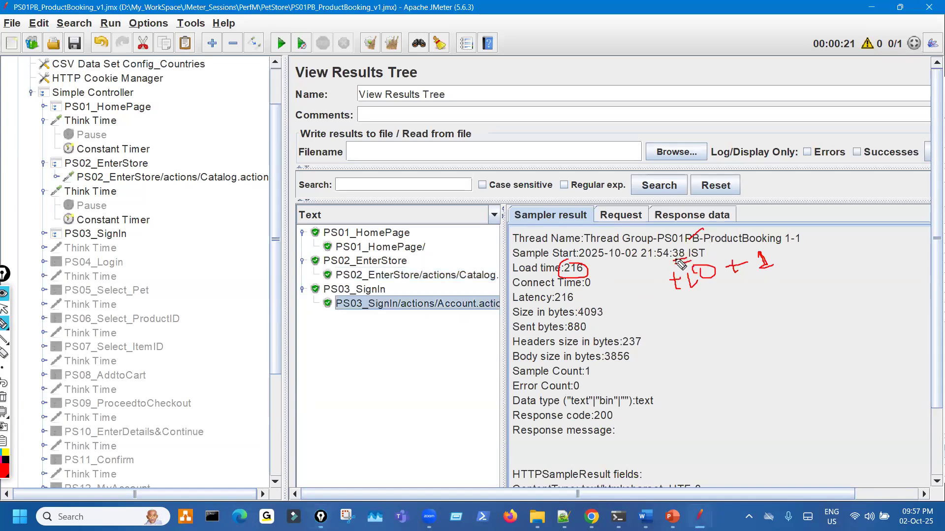
drag(695, 294, 715, 290)
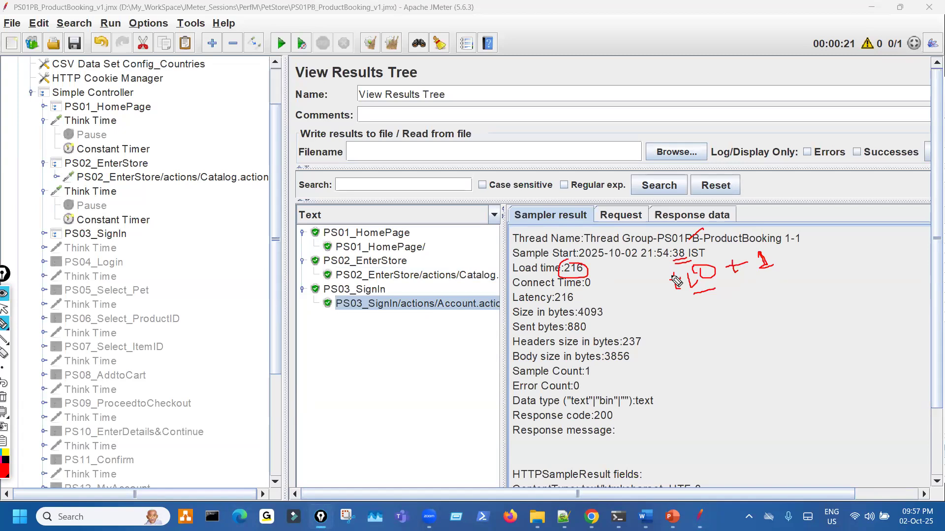
key(Escape)
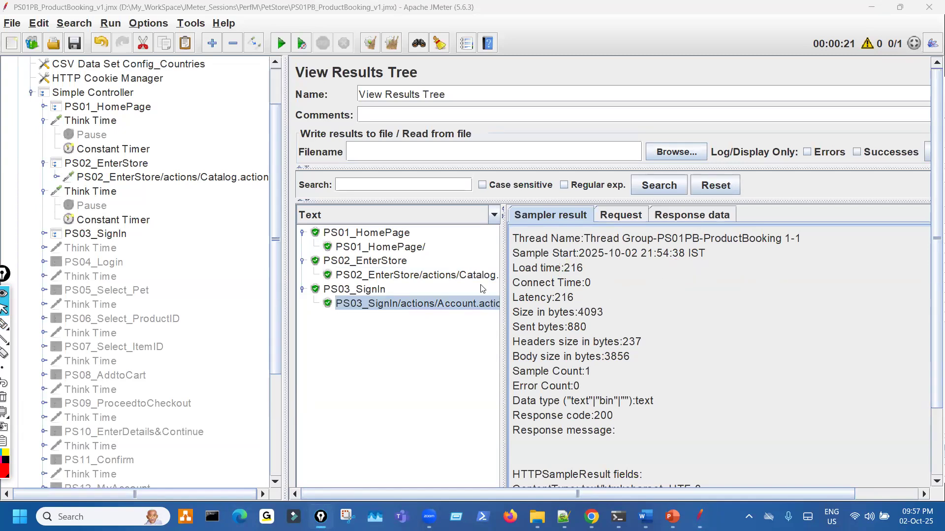
- Mark the gaps after the PS01_HomePage and PS02_EnterStore samples in red, and clear the marks
key(ctrl+shift+3)
drag(424, 249, 454, 248)
drag(431, 286, 450, 285)
key(Escape)
- Switch to the JPetStore Demo page in Chrome and handwrite "Fixed" and "Random" in red, one beneath the other
click(590, 516)
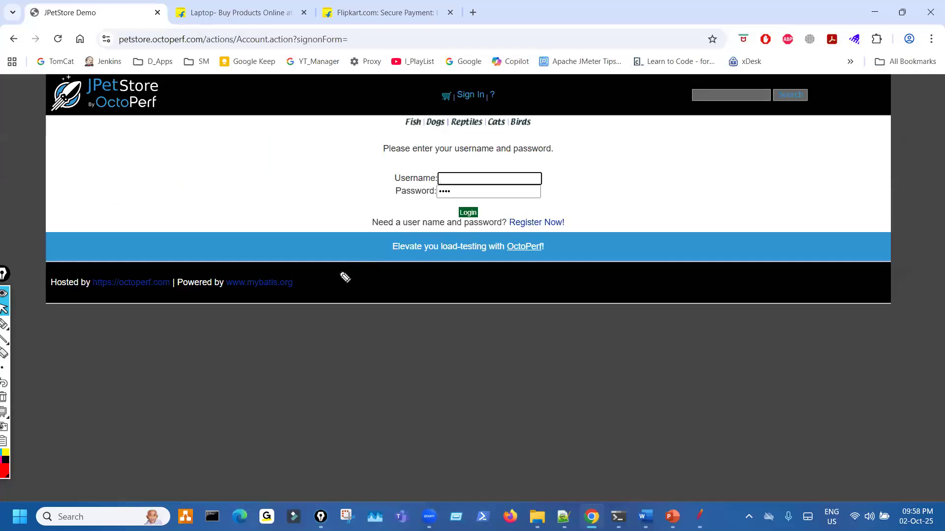
click(249, 13)
click(95, 15)
key(ctrl+shift+3)
mouse_move(71, 155)
mouse_down()
mouse_move(118, 131)
mouse_move(98, 193)
mouse_move(133, 158)
mouse_move(134, 141)
mouse_move(235, 146)
mouse_up()
mouse_move(117, 274)
mouse_down()
mouse_move(186, 263)
mouse_move(201, 237)
mouse_move(243, 229)
mouse_move(239, 218)
mouse_up()
mouse_move(226, 183)
mouse_down()
mouse_move(285, 199)
mouse_move(263, 217)
mouse_up()
drag(298, 211, 344, 185)
- Frame the handwritten "Random", point an arrow at it, and write "Preferred" beside the arrow
mouse_move(91, 209)
mouse_down()
mouse_move(170, 286)
mouse_move(364, 212)
mouse_move(103, 201)
mouse_move(81, 210)
mouse_up()
mouse_move(454, 189)
mouse_down()
mouse_move(408, 195)
mouse_move(421, 203)
mouse_up()
mouse_move(545, 168)
mouse_down()
mouse_move(544, 157)
mouse_move(563, 172)
mouse_move(615, 164)
mouse_move(627, 186)
mouse_move(656, 157)
mouse_move(708, 147)
mouse_move(708, 173)
mouse_up()
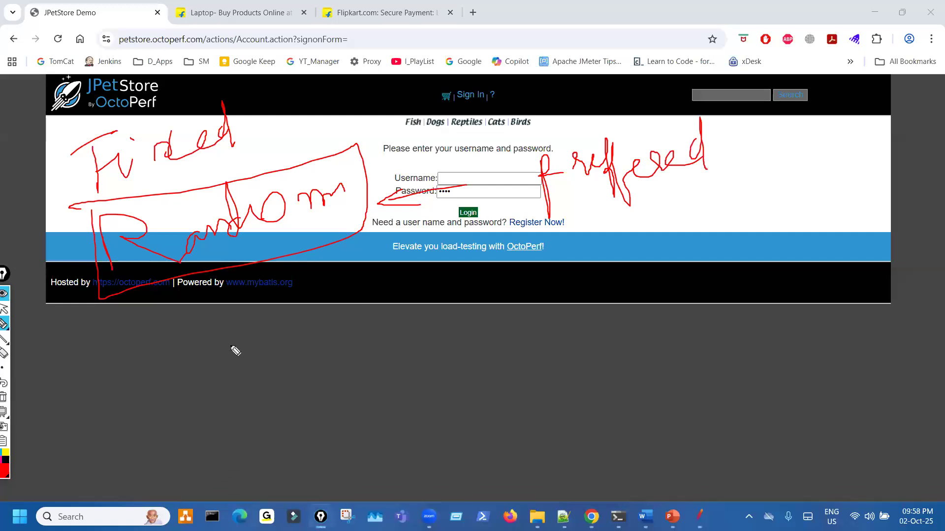
- Handwrite "% Random TT" in the empty area beneath the page content and draw a frame around it
click(194, 369)
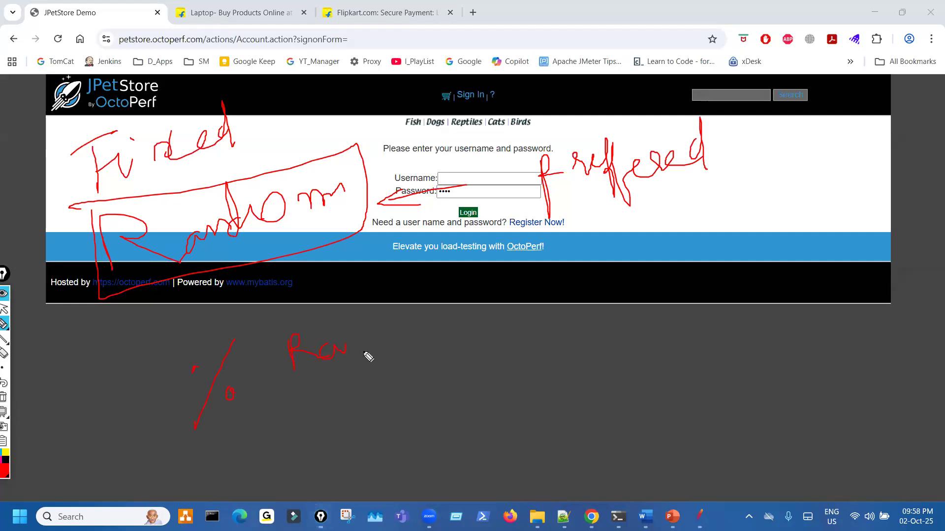
drag(476, 302, 498, 288)
mouse_move(494, 290)
mouse_down()
mouse_move(498, 328)
mouse_move(546, 270)
mouse_move(542, 311)
mouse_move(135, 333)
mouse_move(128, 352)
mouse_up()
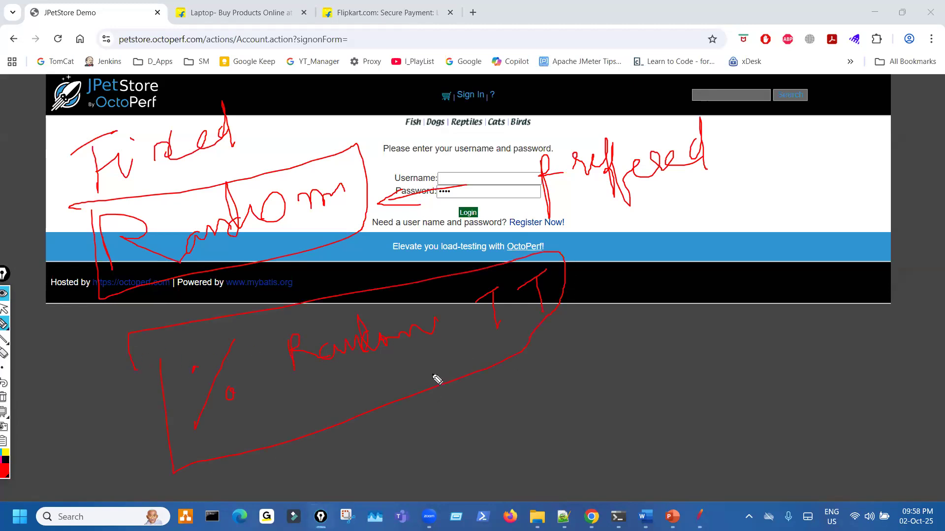
- Add "TT" beside both "Fixed" and "Random", write "LR" next to the framed note, and link that note to "Random"
mouse_move(261, 106)
mouse_down()
mouse_move(301, 82)
mouse_move(293, 121)
mouse_up()
mouse_move(338, 58)
mouse_down()
mouse_move(313, 72)
mouse_move(338, 109)
mouse_up()
mouse_move(420, 130)
mouse_down()
mouse_move(445, 123)
mouse_move(433, 160)
mouse_up()
drag(458, 125, 475, 117)
drag(480, 155, 474, 118)
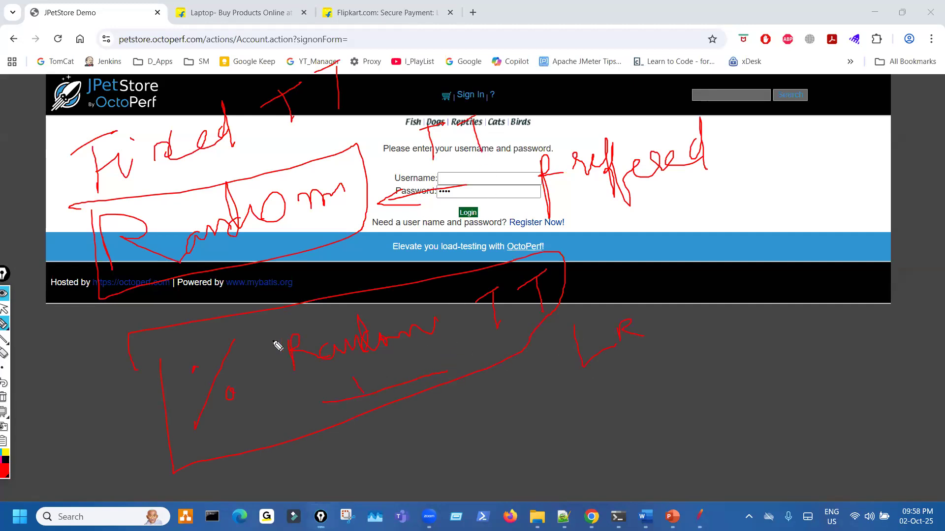
mouse_move(194, 181)
mouse_down()
mouse_move(171, 203)
mouse_move(106, 366)
mouse_move(129, 442)
mouse_up()
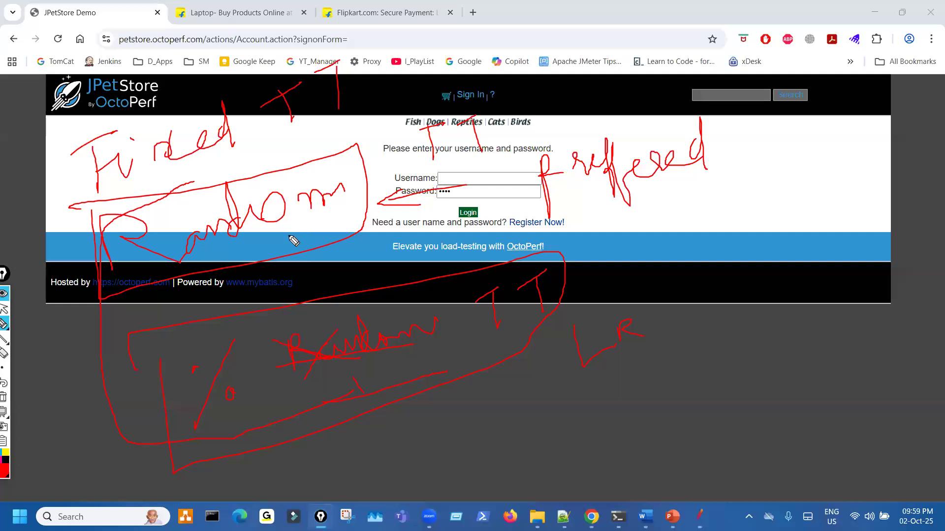
- Erase the framed "% Random TT" note and its surrounding marks beneath the page content
click(4, 353)
mouse_move(120, 382)
mouse_down()
mouse_move(216, 345)
mouse_move(179, 386)
mouse_up()
drag(544, 288, 485, 300)
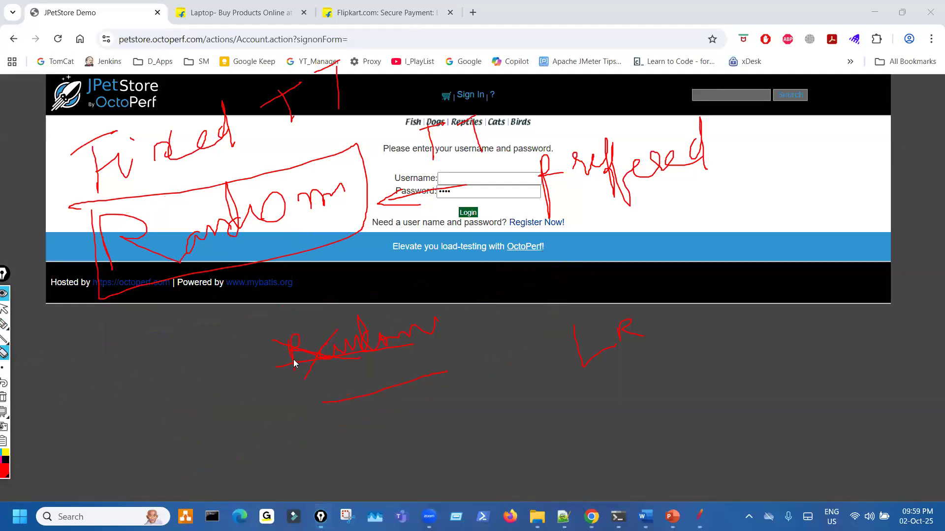
- Underline "Fixed" and draw a long red timeline arrow beneath the page, labelled "PB" and divided by vertical marks
key(ctrl+shift+3)
drag(214, 157, 224, 155)
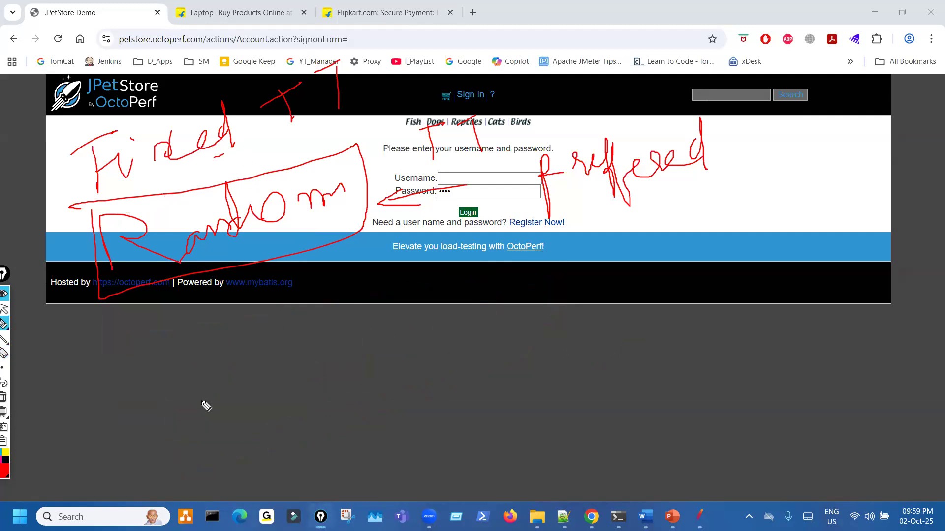
mouse_move(291, 412)
mouse_down()
mouse_move(820, 378)
mouse_move(826, 390)
mouse_up()
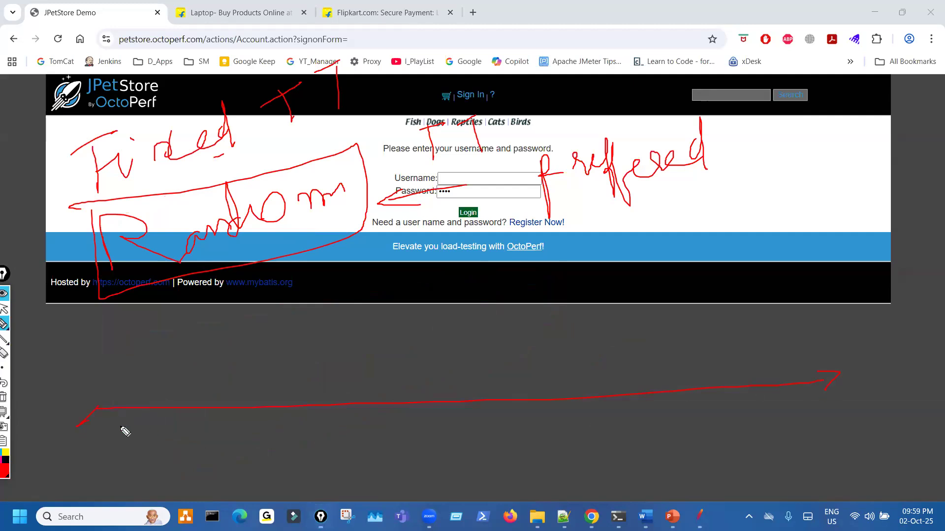
mouse_move(349, 487)
mouse_down()
mouse_move(365, 481)
mouse_move(345, 489)
mouse_move(318, 460)
mouse_up()
drag(124, 377, 126, 439)
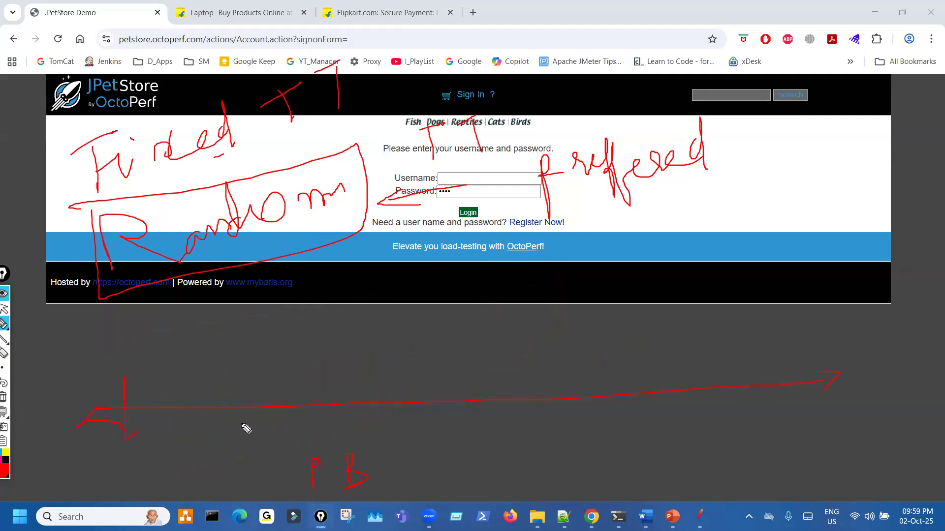
drag(315, 374, 335, 421)
drag(693, 359, 714, 402)
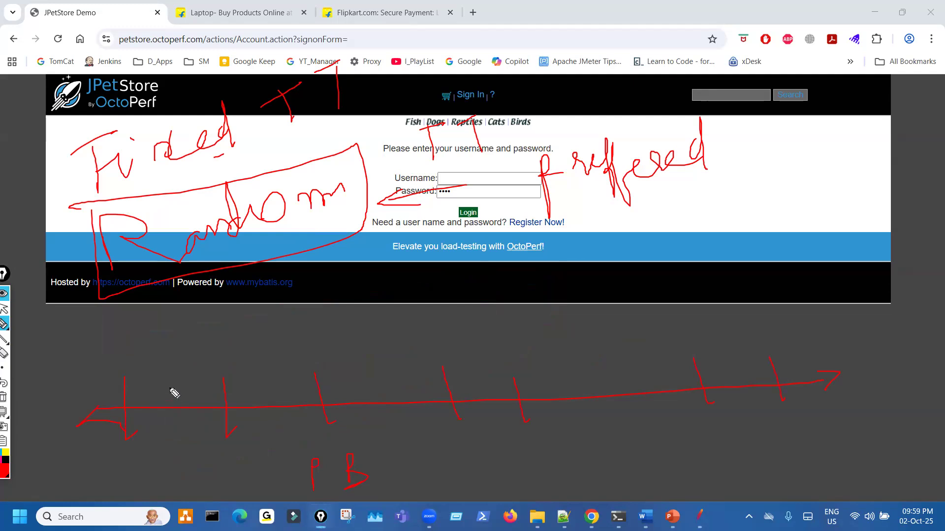
- Draw a circle in each timeline interval, label every interval "10s", and frame the handwritten "Fixed"
drag(169, 397, 179, 394)
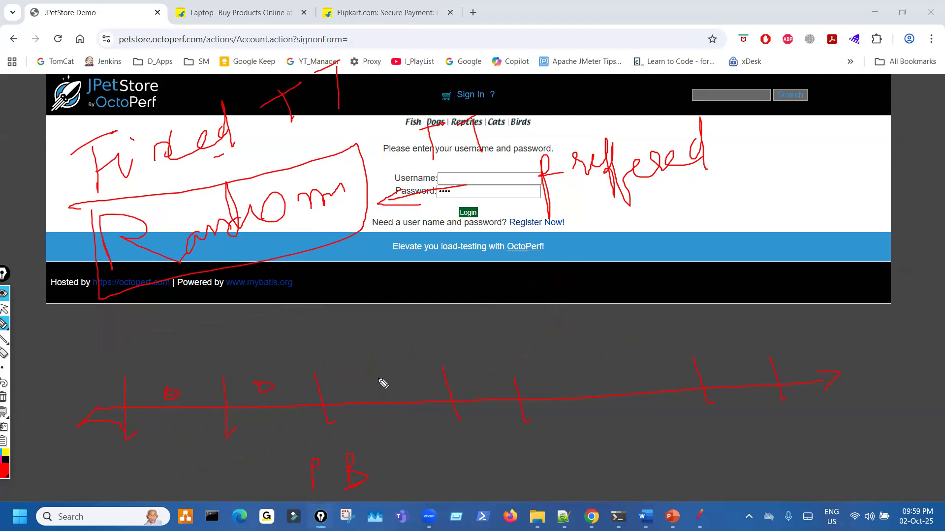
drag(485, 381, 482, 383)
drag(623, 379, 621, 374)
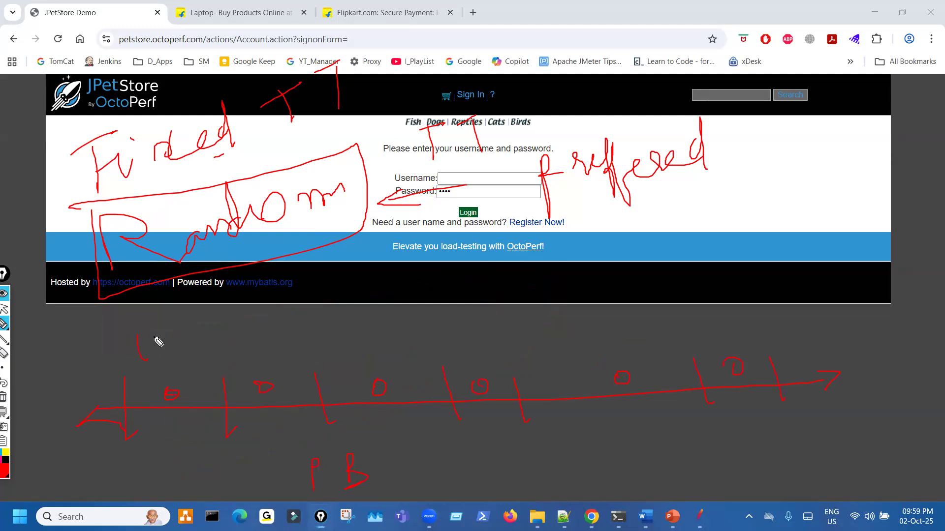
mouse_move(259, 336)
mouse_down()
mouse_move(269, 357)
mouse_move(284, 336)
mouse_up()
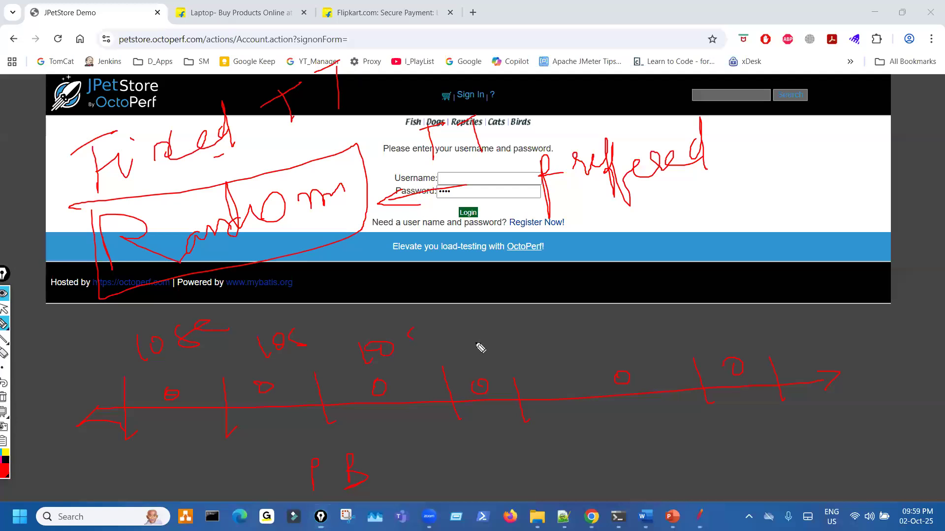
drag(501, 343, 494, 345)
drag(516, 331, 529, 350)
drag(596, 334, 635, 338)
mouse_move(726, 321)
mouse_down()
mouse_move(730, 337)
mouse_move(747, 323)
mouse_move(753, 330)
mouse_up()
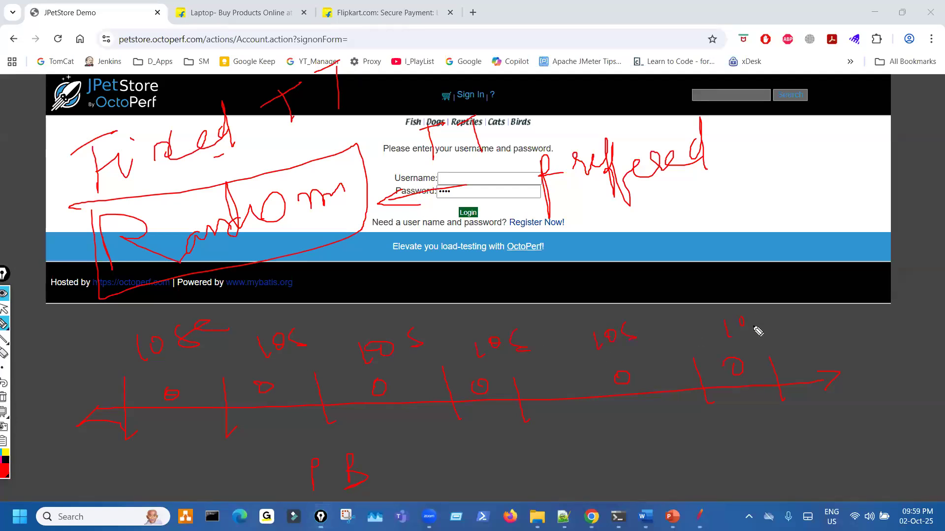
mouse_move(75, 137)
mouse_down()
mouse_move(80, 184)
mouse_move(207, 169)
mouse_up()
drag(240, 100, 206, 167)
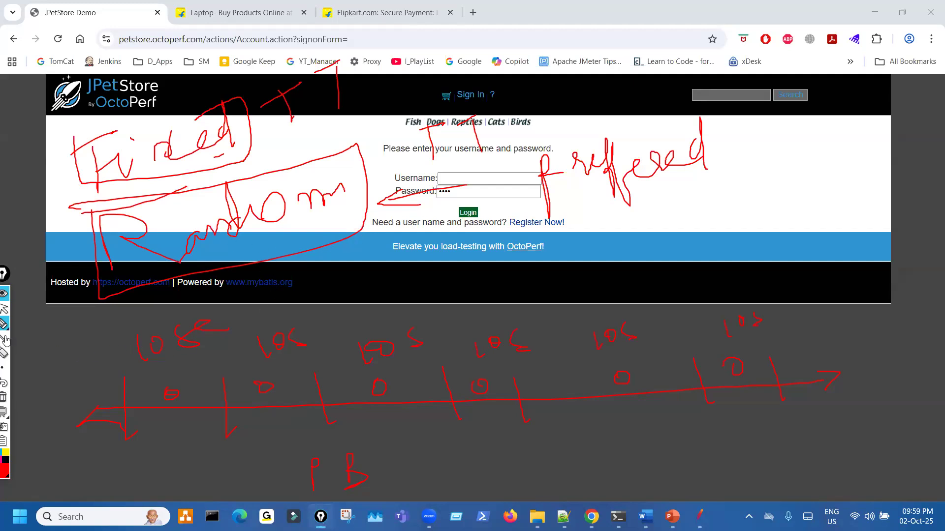
- Erase the fixed think time timeline and its "10s" labels
mouse_move(4, 329)
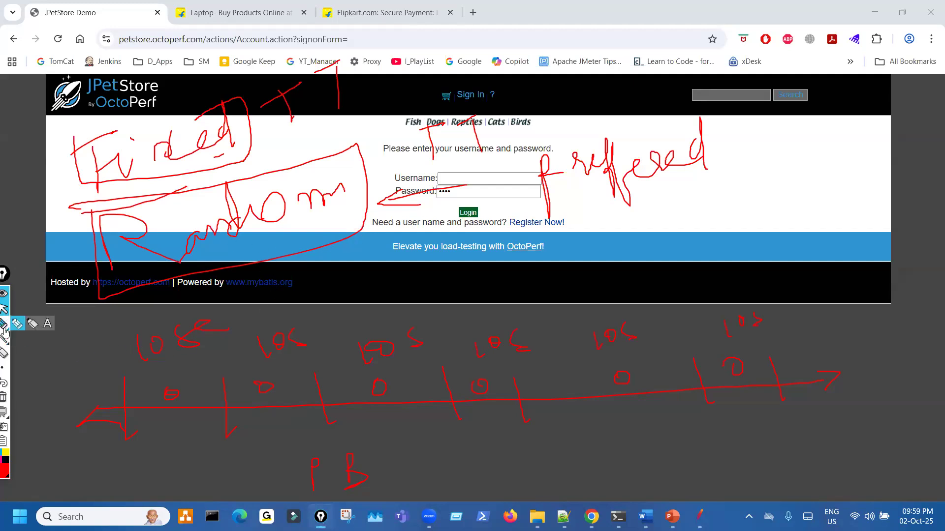
click(5, 353)
mouse_move(180, 350)
mouse_down()
mouse_move(115, 425)
mouse_move(388, 372)
mouse_move(288, 363)
mouse_move(296, 408)
mouse_move(169, 402)
mouse_move(633, 333)
mouse_move(672, 346)
mouse_up()
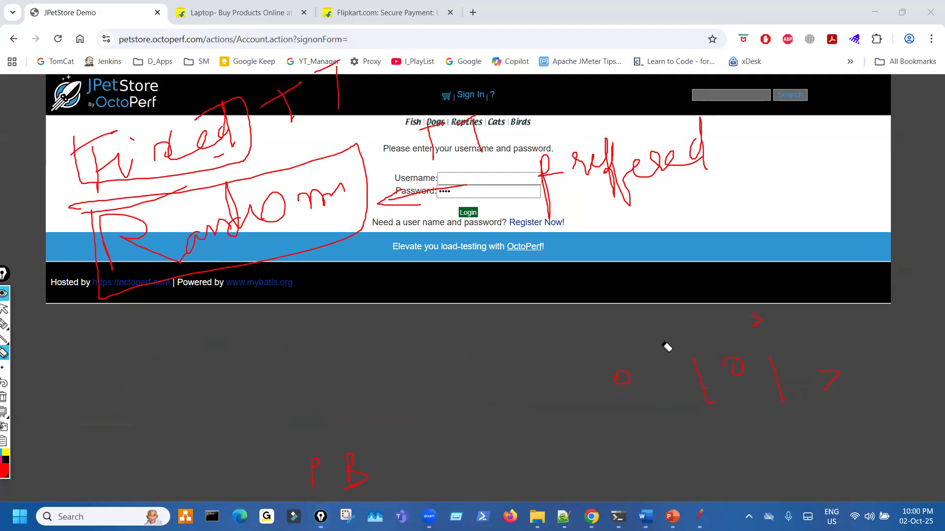
mouse_move(767, 375)
mouse_down()
mouse_move(636, 458)
mouse_move(285, 475)
mouse_move(315, 412)
mouse_up()
- Draw a new double-headed red timeline beneath the page, label it "PB", and divide it with vertical marks
key(ctrl+shift+3)
mouse_move(84, 399)
mouse_down()
mouse_move(888, 377)
mouse_move(866, 385)
mouse_up()
mouse_move(118, 383)
mouse_down()
mouse_move(68, 394)
mouse_move(97, 408)
mouse_up()
drag(247, 466, 272, 473)
mouse_move(210, 473)
mouse_down()
mouse_move(220, 505)
mouse_move(241, 471)
mouse_move(247, 491)
mouse_up()
drag(158, 362, 162, 422)
drag(742, 332, 760, 386)
- Label the timeline intervals with varying think times, including 8s, 7s, 12s and 5s, underline them across, and clear all annotations
mouse_move(202, 334)
mouse_down()
mouse_move(207, 363)
mouse_move(197, 350)
mouse_move(210, 363)
mouse_up()
click(337, 348)
mouse_move(324, 349)
mouse_down()
mouse_move(340, 351)
mouse_move(348, 365)
mouse_up()
drag(358, 336, 361, 357)
mouse_move(494, 337)
mouse_down()
mouse_move(498, 361)
mouse_move(563, 342)
mouse_up()
drag(665, 318, 662, 344)
mouse_move(664, 318)
mouse_down()
mouse_move(675, 317)
mouse_move(688, 341)
mouse_move(703, 336)
mouse_up()
drag(702, 327, 701, 340)
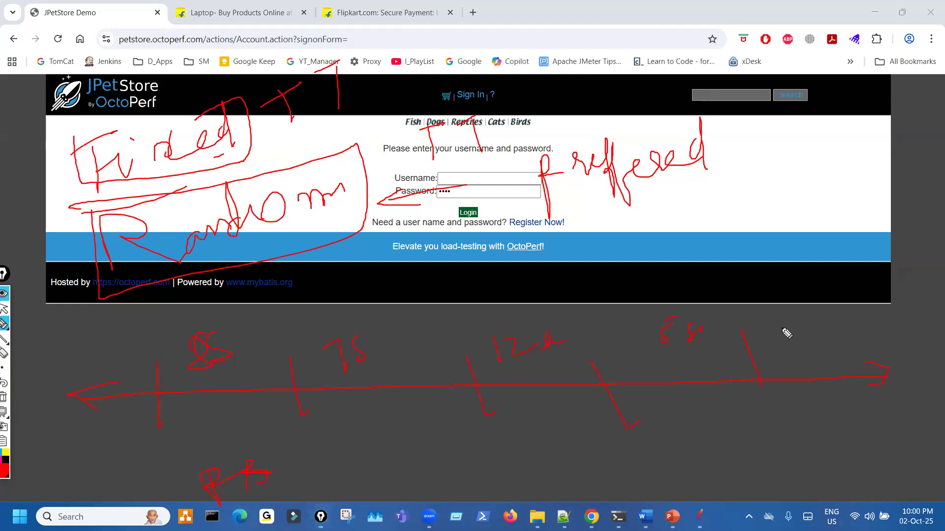
mouse_move(789, 327)
mouse_down()
mouse_move(804, 347)
mouse_move(849, 343)
mouse_move(863, 394)
mouse_up()
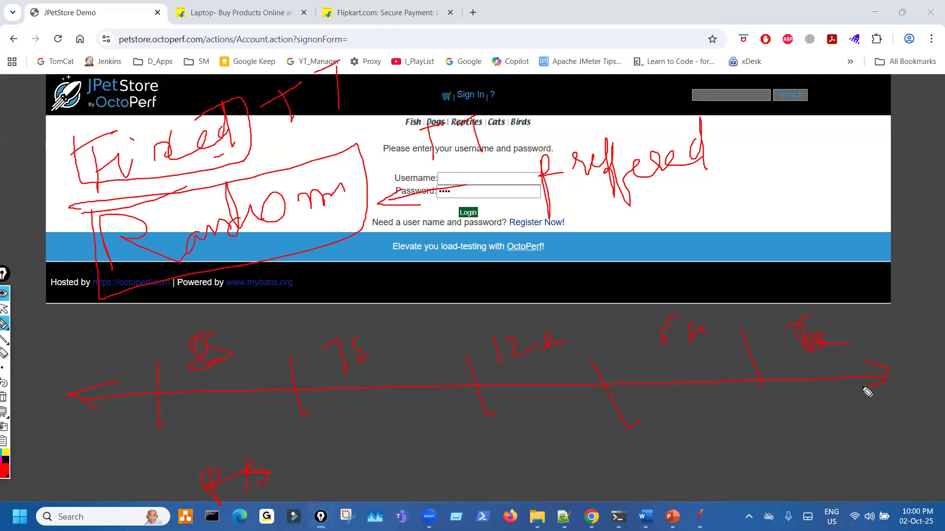
drag(200, 380, 768, 360)
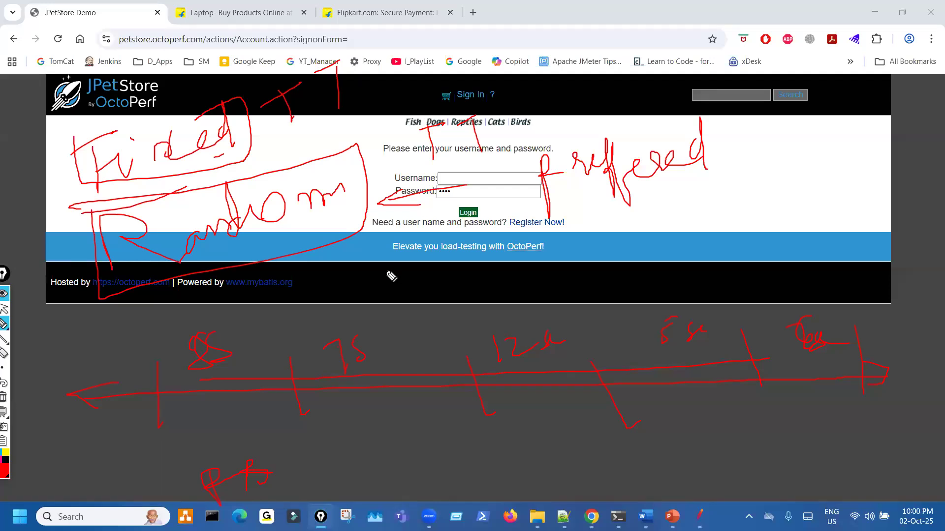
key(ctrl+shift+7)
key(ctrl+shift+2)
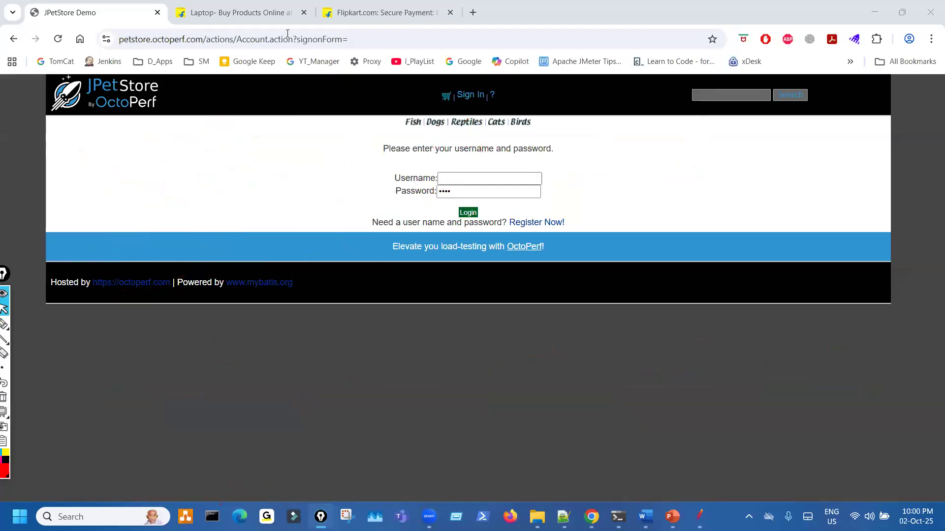
- Return to the Flipkart home page, handwrite a circled number with a downward arrow, and underline the site address in red
click(259, 15)
click(13, 39)
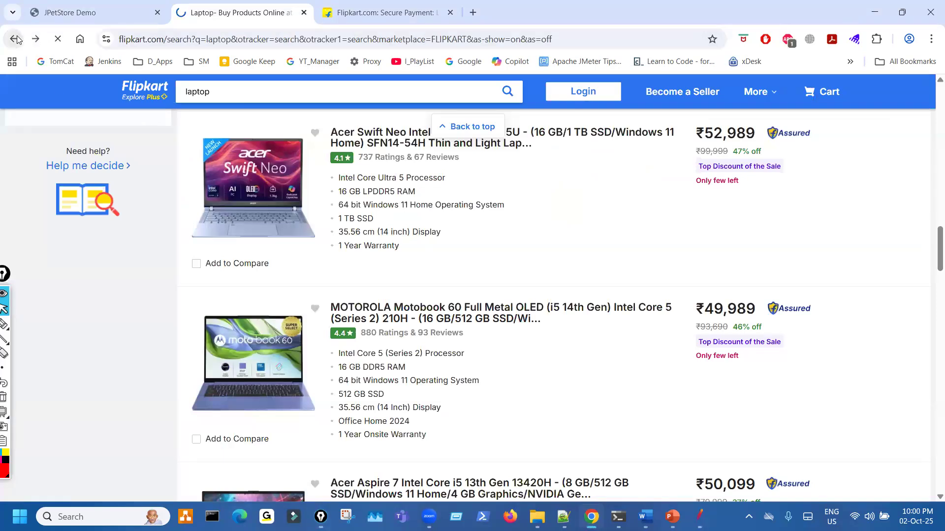
key(ctrl+shift+3)
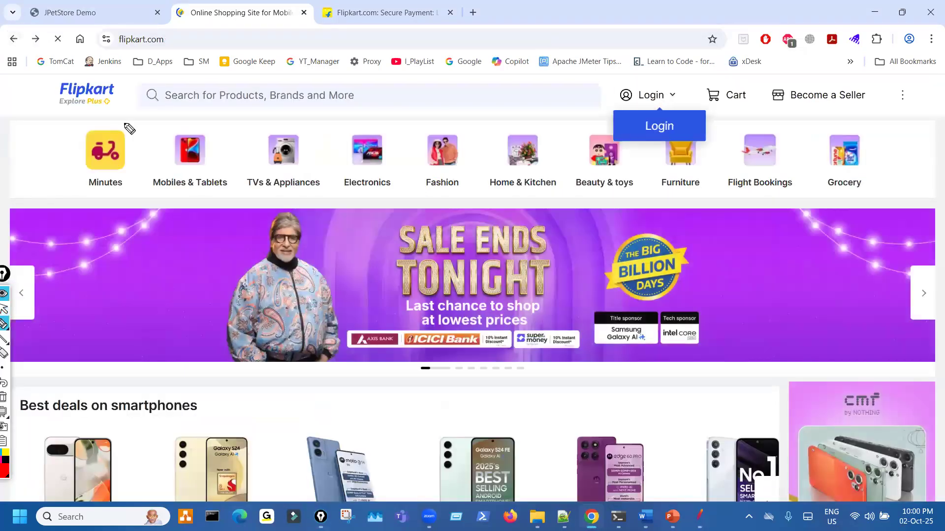
mouse_move(52, 185)
mouse_down()
mouse_move(65, 248)
mouse_move(78, 241)
mouse_up()
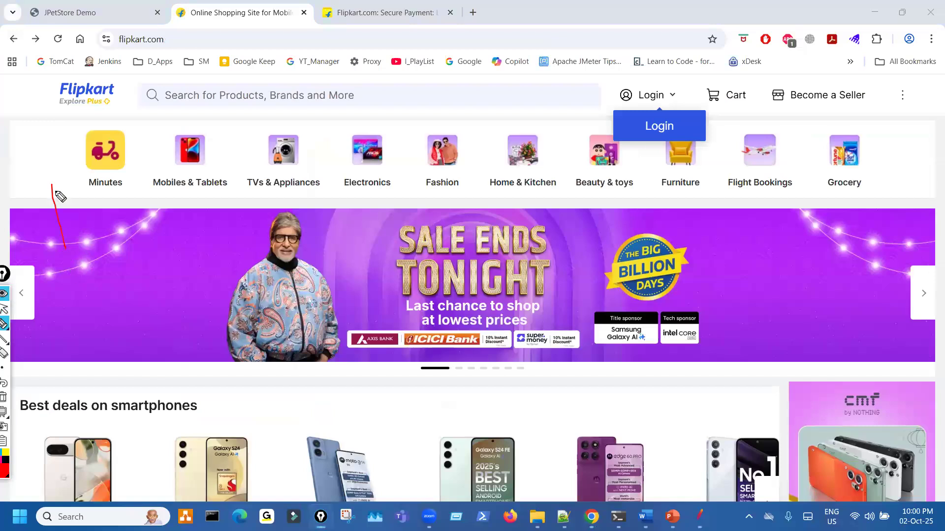
drag(39, 148, 37, 177)
drag(46, 161, 120, 137)
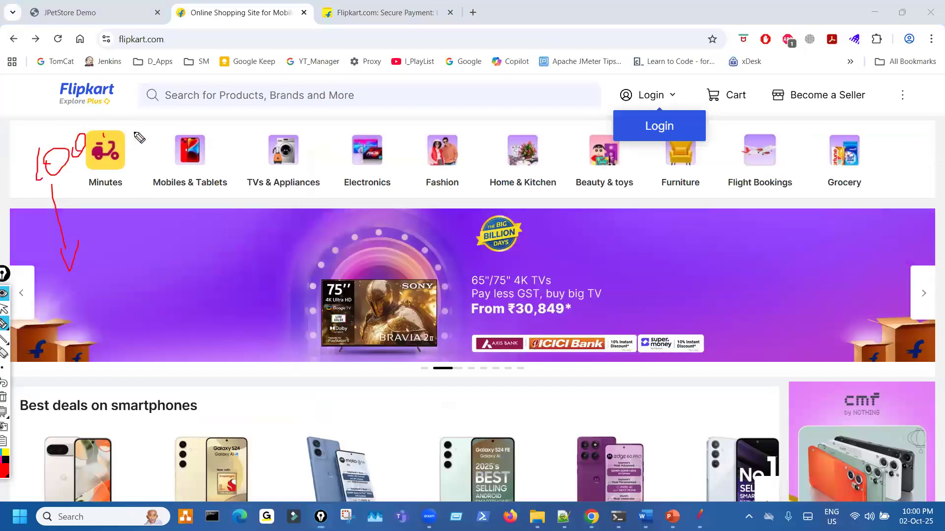
mouse_move(27, 183)
mouse_down()
mouse_move(131, 160)
mouse_move(15, 150)
mouse_up()
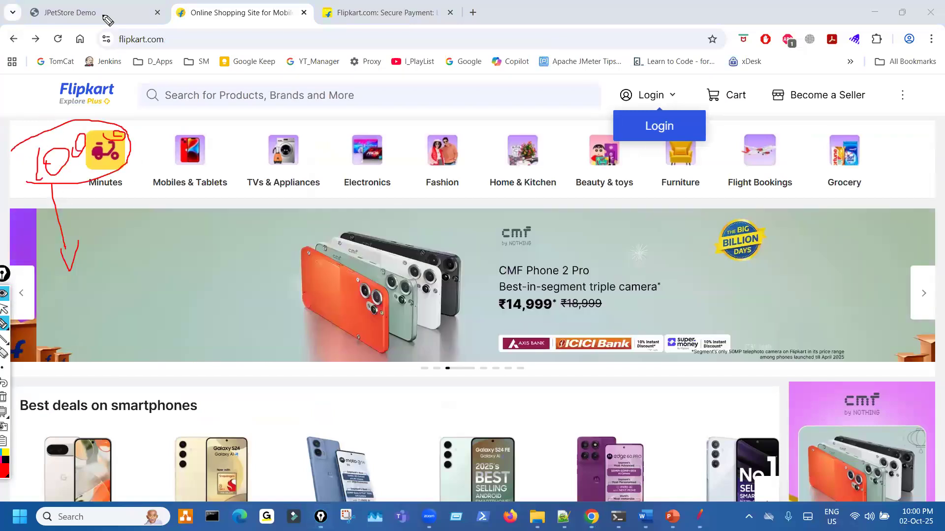
drag(111, 48, 134, 45)
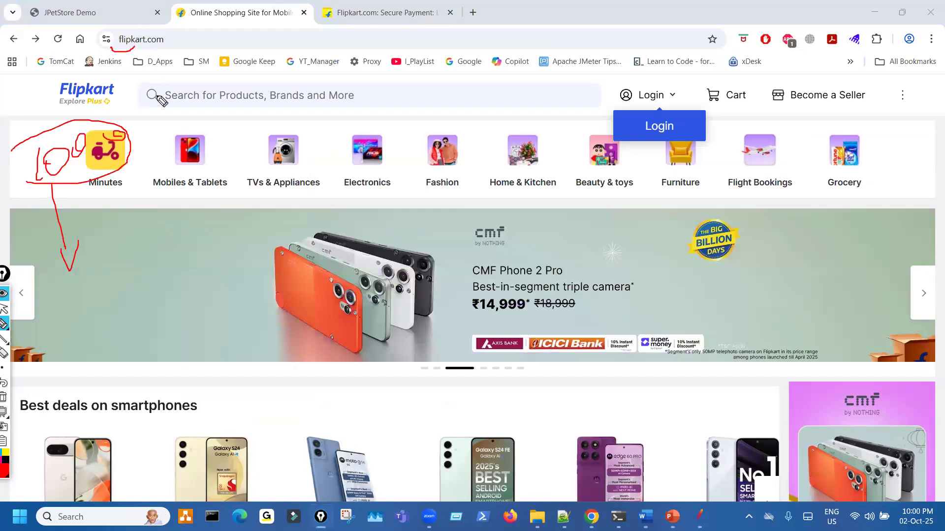
- Search Flipkart for "laptop" and browse through the result listings
key(ctrl+shift+2)
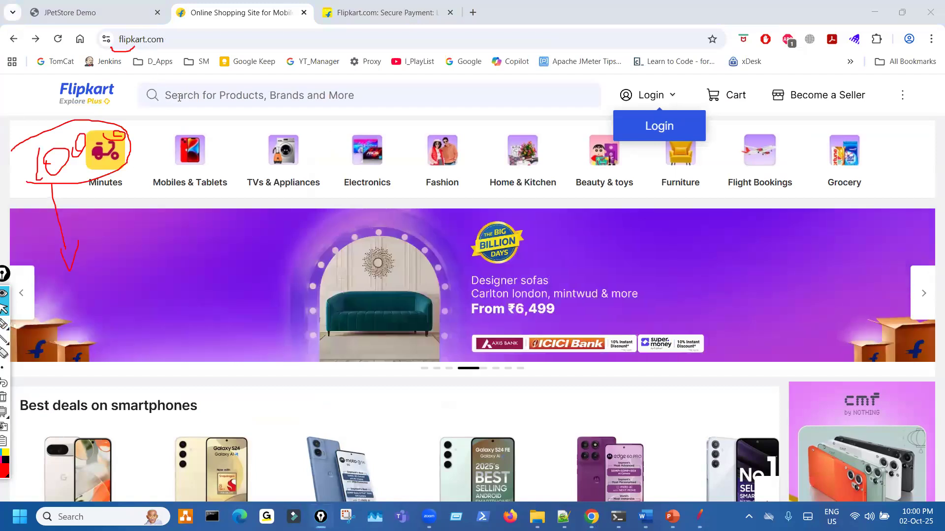
click(191, 100)
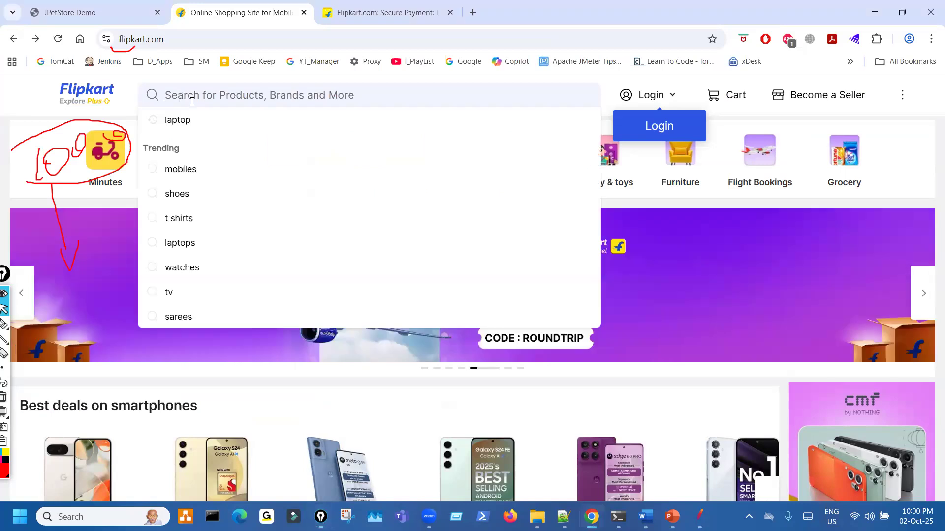
text(laptop)
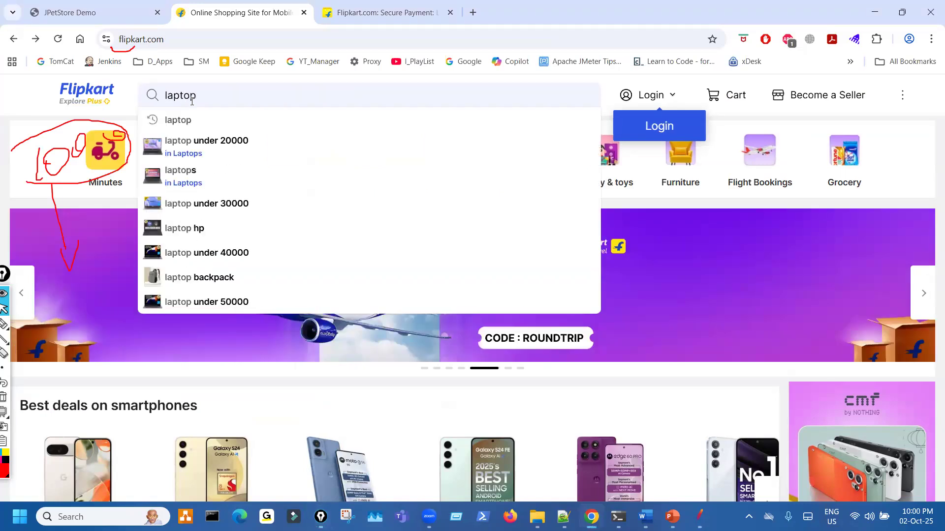
key(ctrl+shift+1)
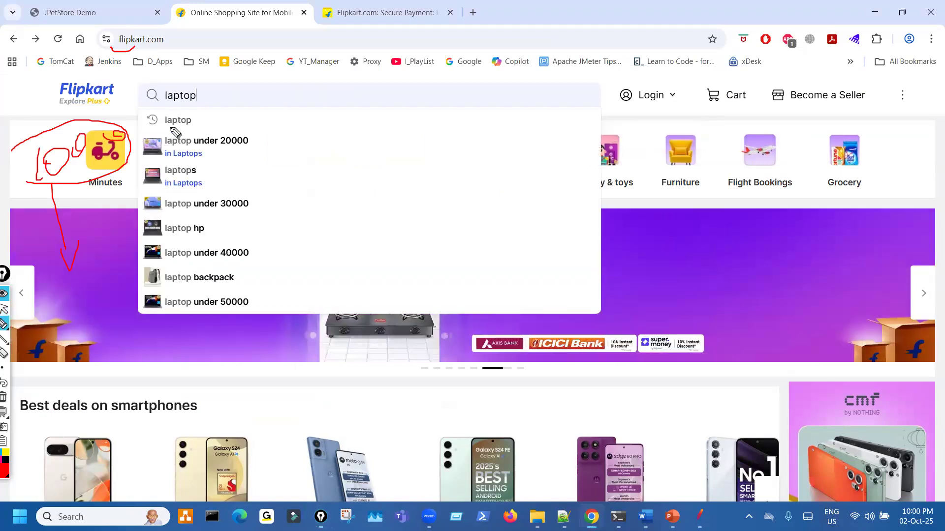
drag(165, 127, 171, 127)
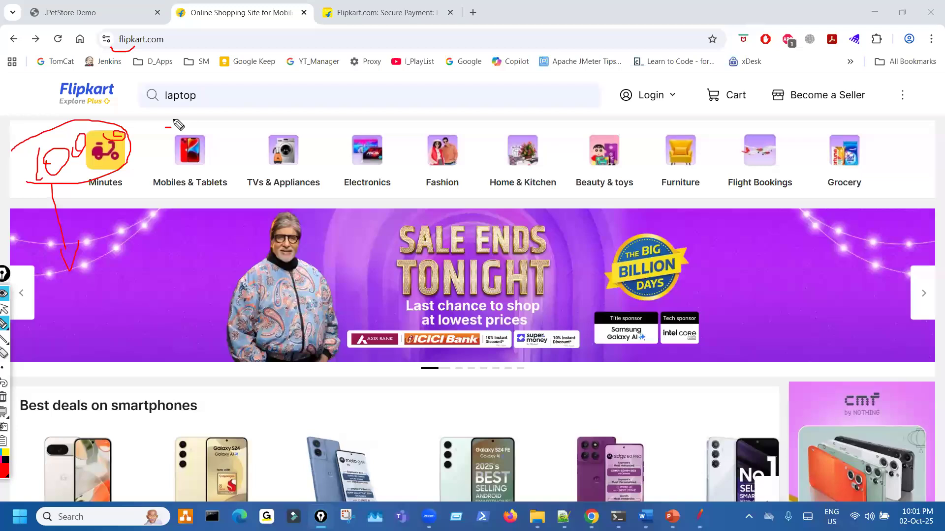
click(198, 93)
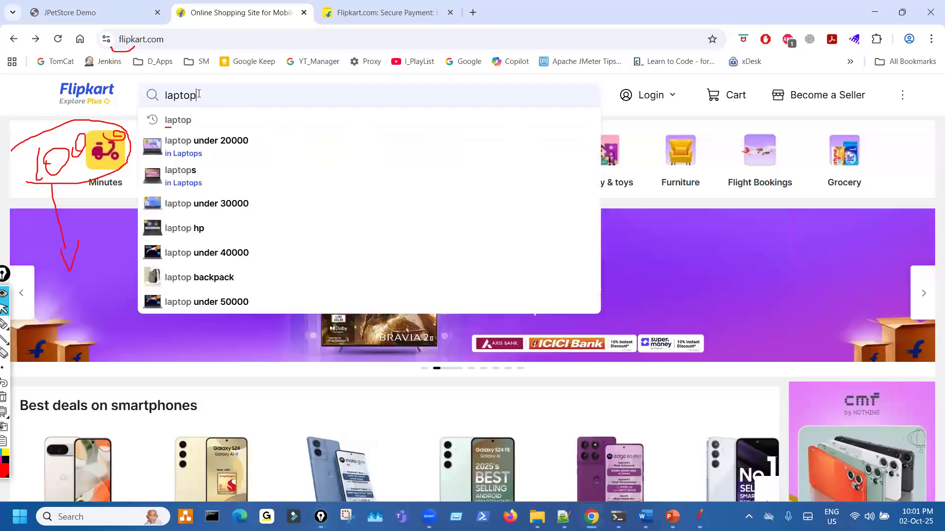
key(Return)
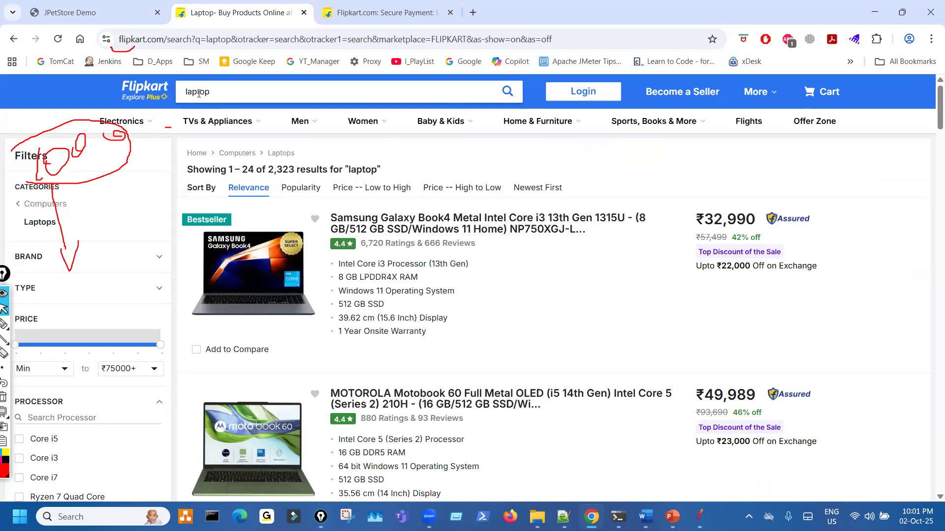
scroll(351, 169, down, 6)
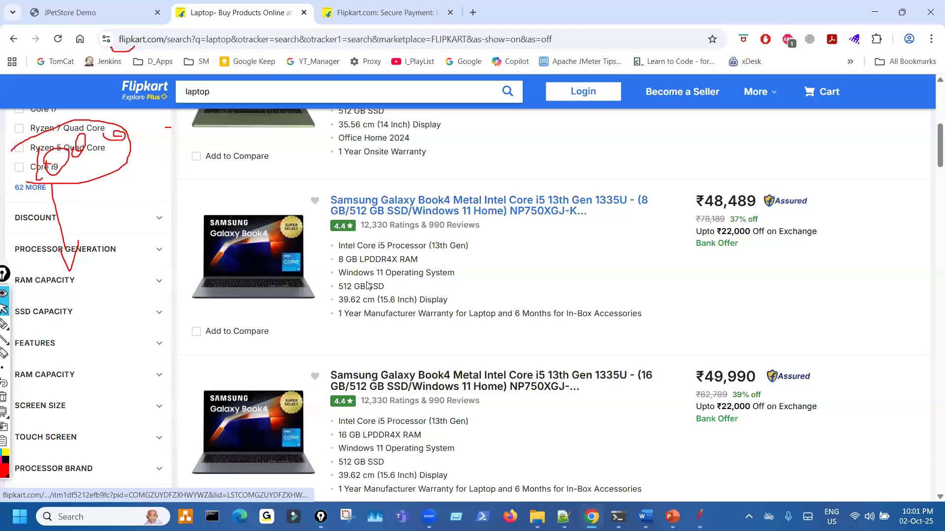
scroll(365, 286, up, 1)
scroll(364, 287, up, 5)
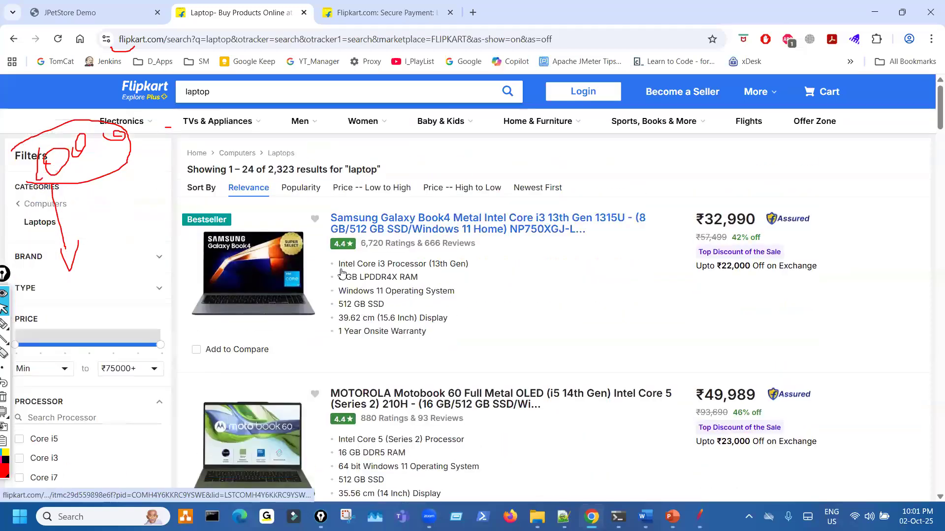
scroll(631, 261, down, 12)
scroll(639, 224, down, 2)
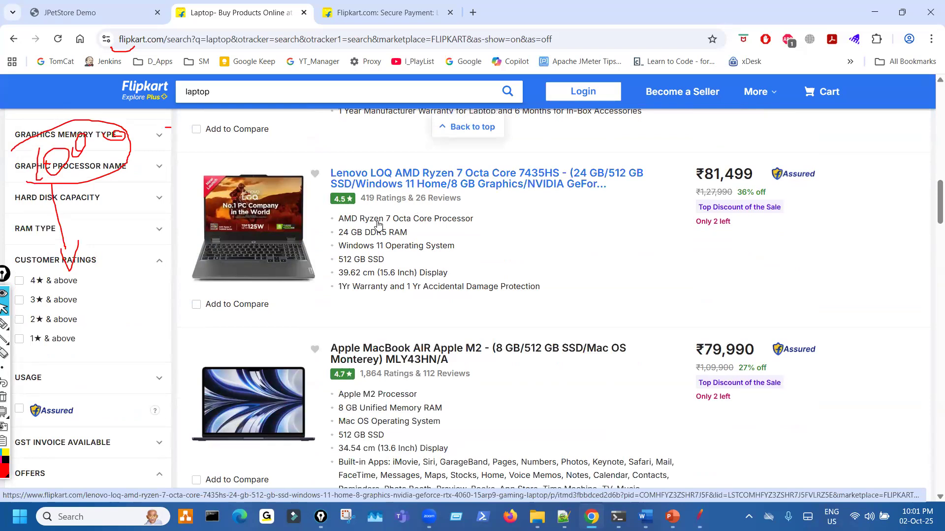
- Handwrite "Random" and "diff TT" in red over the laptop listings, underline both, and clear all annotations
click(5, 325)
mouse_move(376, 346)
mouse_down()
mouse_move(491, 337)
mouse_move(547, 315)
mouse_move(700, 321)
mouse_move(770, 267)
mouse_up()
mouse_move(586, 413)
mouse_down()
mouse_move(675, 413)
mouse_move(686, 422)
mouse_move(703, 389)
mouse_move(714, 394)
mouse_up()
mouse_move(721, 438)
mouse_down()
mouse_move(755, 421)
mouse_move(750, 473)
mouse_up()
drag(762, 428, 780, 479)
drag(560, 360, 724, 324)
drag(649, 430, 759, 409)
drag(748, 452, 807, 432)
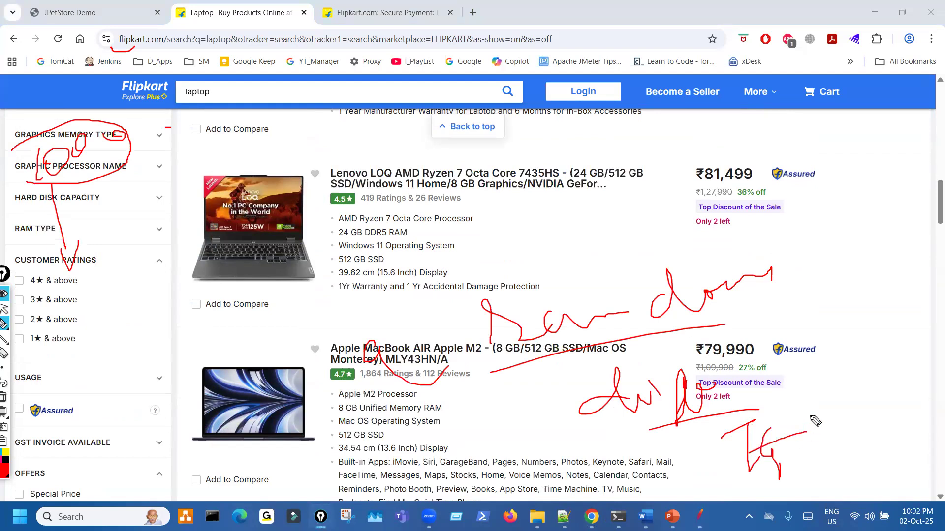
key(ctrl+shift+7)
key(ctrl+shift+2)
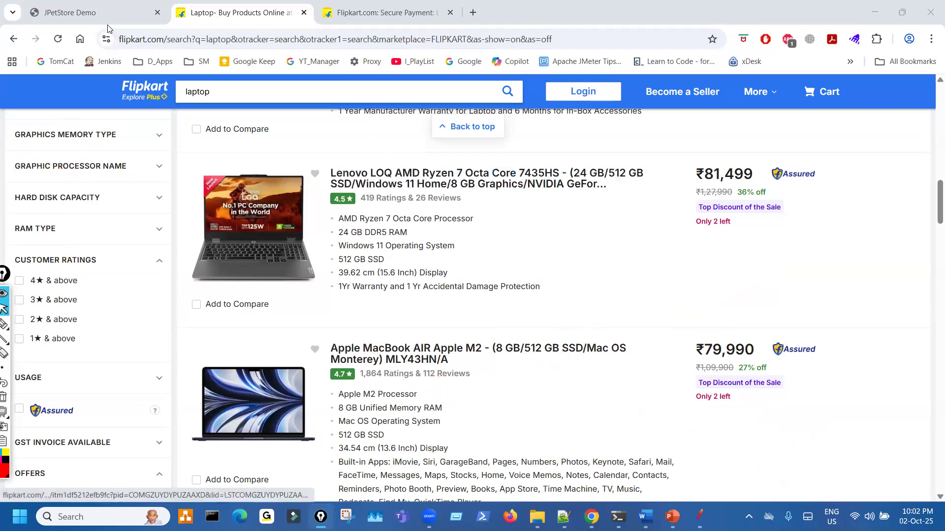
- On the JPetStore page, handwrite underlined "Random" and "Perfm" with a vertical divider between them, and clear the drawing
click(74, 12)
key(ctrl+shift+1)
mouse_move(114, 320)
mouse_down()
mouse_move(121, 276)
mouse_move(177, 327)
mouse_move(298, 253)
mouse_up()
drag(363, 215, 367, 322)
mouse_move(421, 239)
mouse_down()
mouse_move(447, 321)
mouse_move(537, 244)
mouse_up()
mouse_move(556, 211)
mouse_down()
mouse_move(570, 291)
mouse_move(607, 238)
mouse_move(640, 246)
mouse_up()
drag(472, 315, 570, 290)
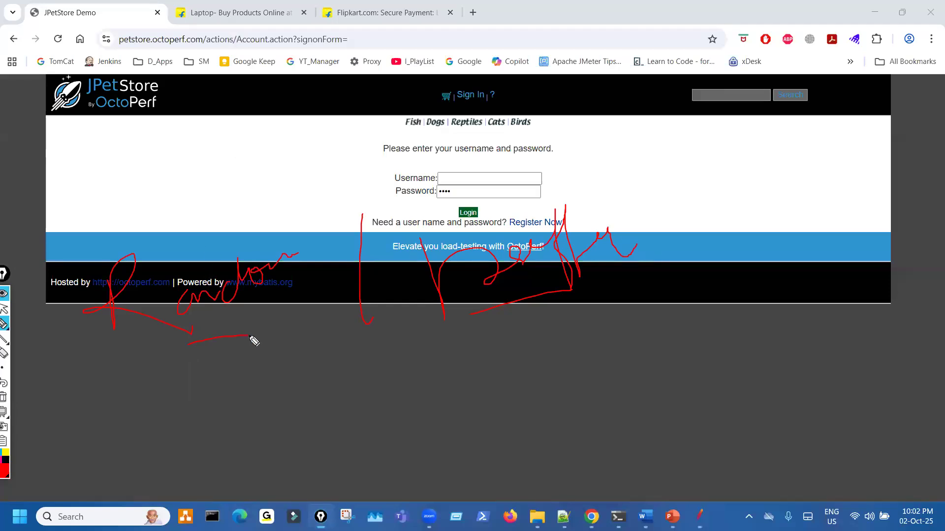
key(Escape)
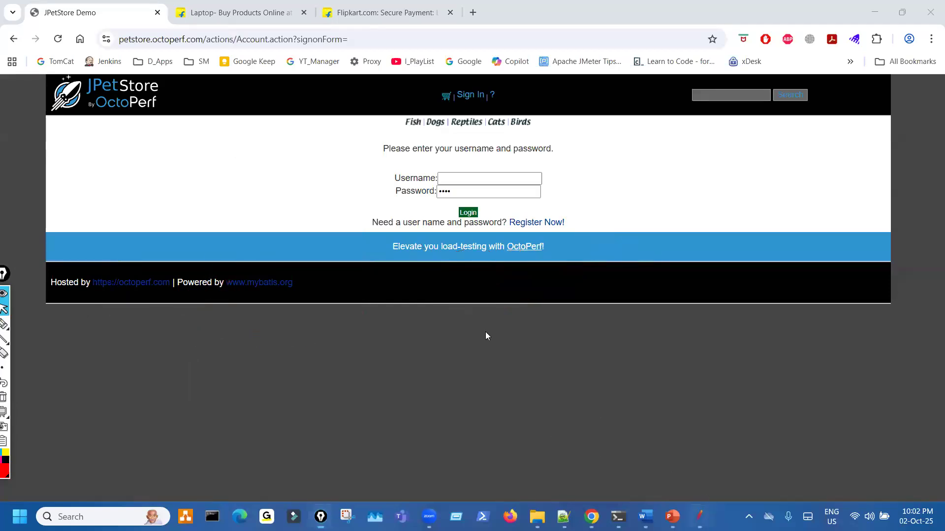
- Switch to JMeter and examine the first Pause timer and the Constant Timers under both expanded Think Time elements
key(alt+Tab)
click(91, 134)
key(p)
drag(360, 88, 451, 89)
key(Escape)
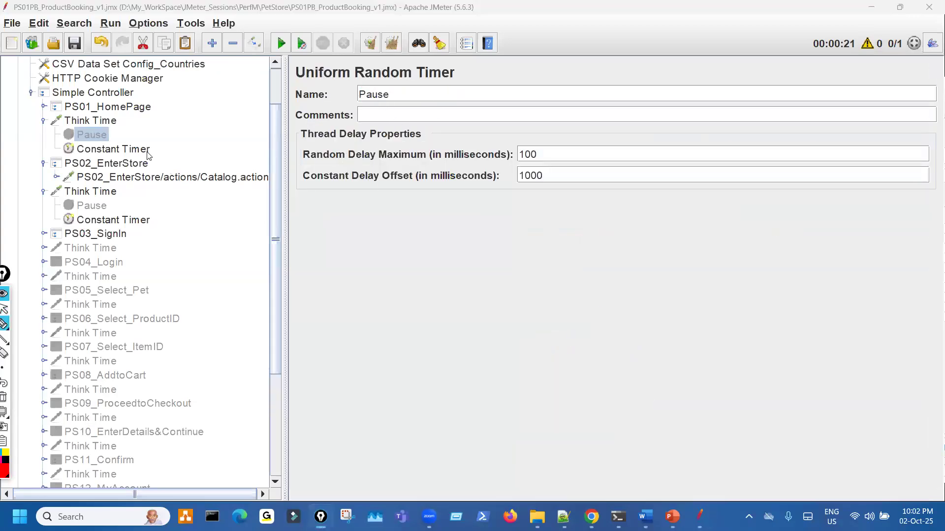
click(148, 150)
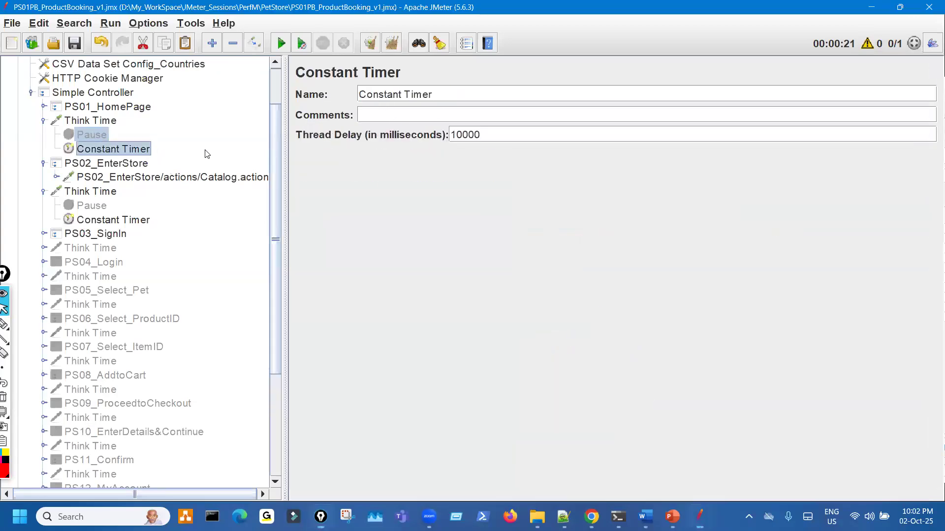
click(150, 218)
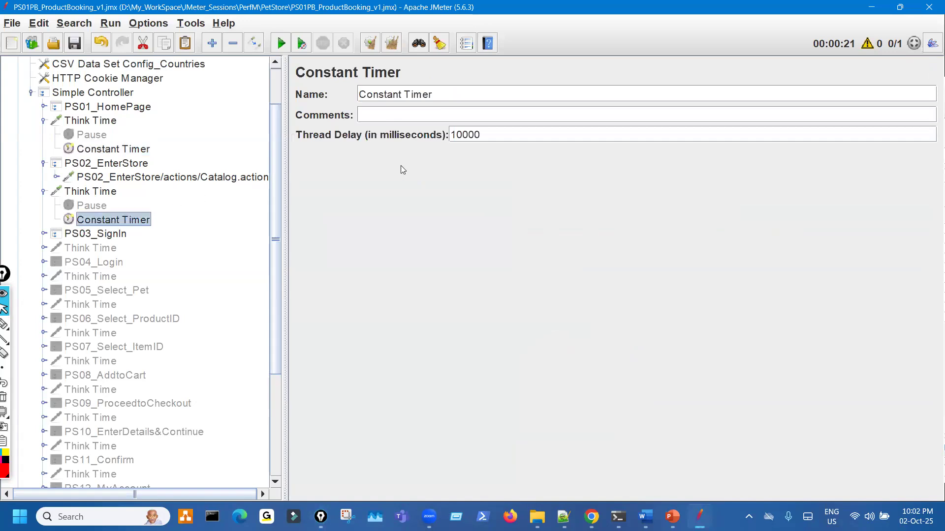
- Delete both Constant Timers and enable the Pause timers under the first two Think Time elements
click(132, 151)
ctrl+click(132, 219)
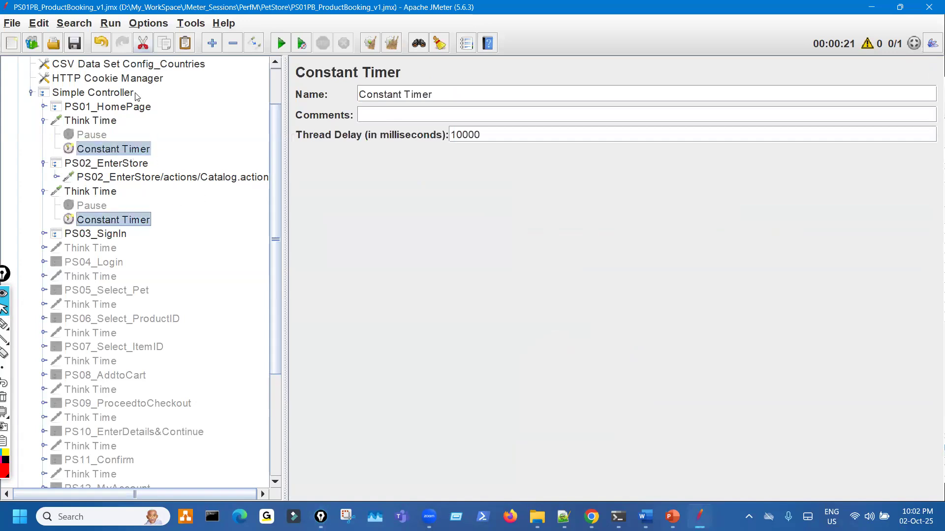
key(Delete)
click(93, 136)
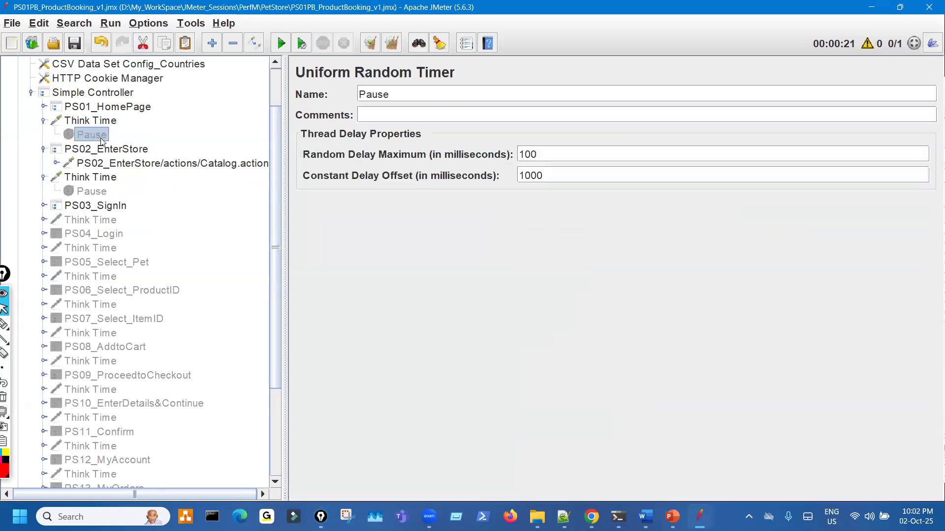
click(96, 192)
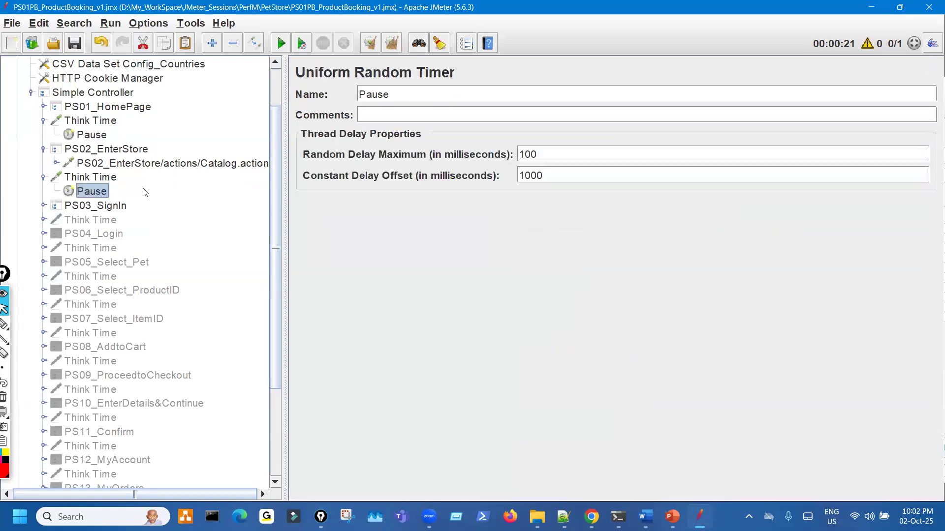
- Mark the Uniform Random Timer heading and the first Pause timer's two delay values in red, and clear the annotations
key(ctrl+shift+3)
mouse_move(333, 82)
mouse_down()
mouse_move(435, 57)
mouse_move(302, 82)
mouse_up()
key(ctrl+shift+7)
key(ctrl+shift+2)
click(101, 137)
key(ctrl+shift+3)
drag(453, 72, 342, 88)
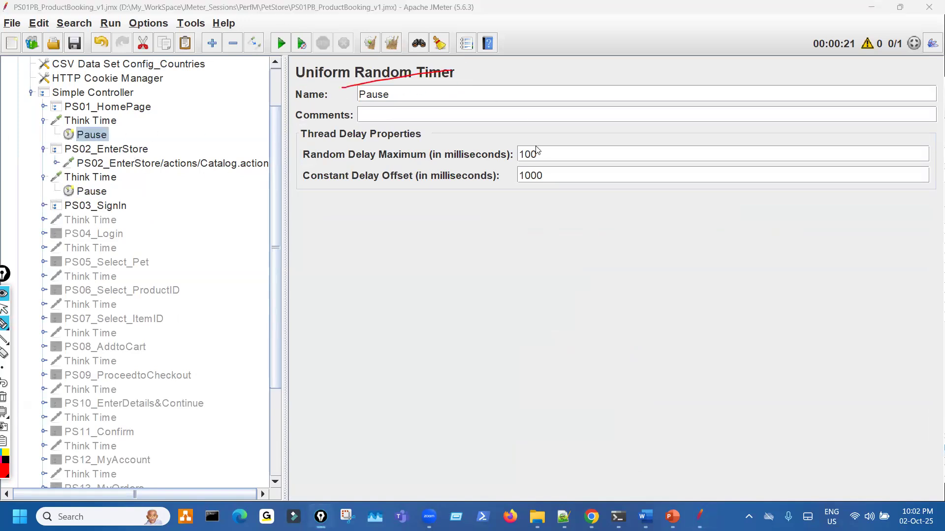
drag(535, 143, 556, 181)
key(ctrl+shift+7)
key(ctrl+shift+2)
- Narrow the test plan tree and collapse the Think Time element after PS02_EnterStore
mouse_move(286, 190)
mouse_down()
mouse_move(187, 207)
mouse_move(165, 231)
mouse_up()
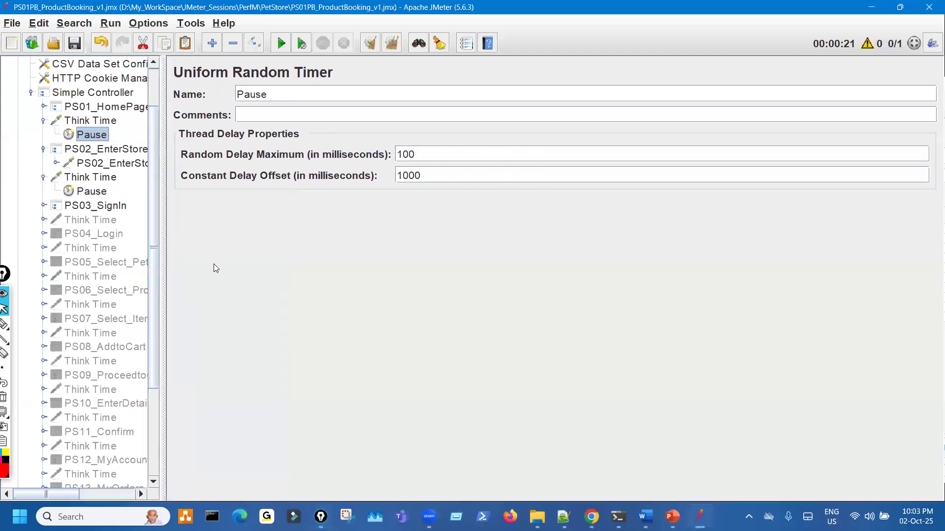
key(ctrl+shift+3)
key(ctrl+shift+2)
click(43, 178)
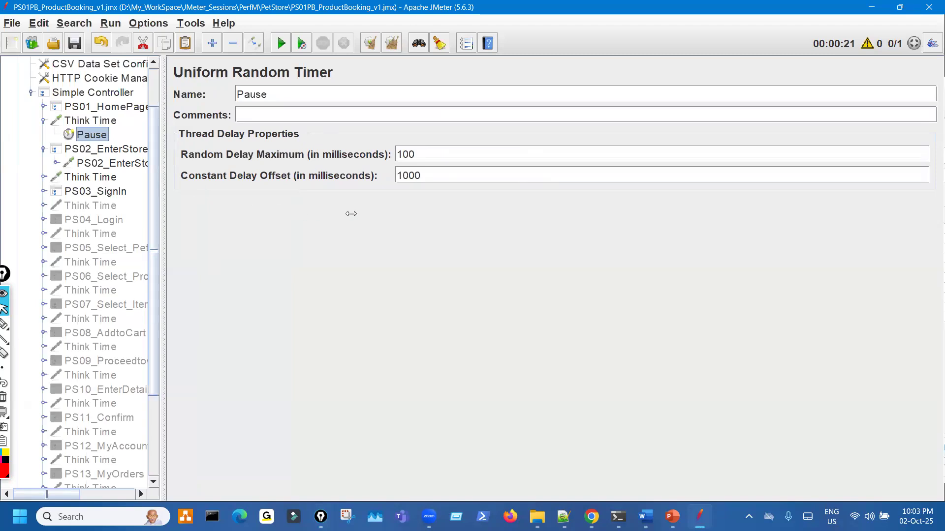
key(ctrl+shift+3)
key(ctrl+shift+2)
- Switch to the JPetStore page in Chrome and handwrite "TT" with "min" beneath it in red
click(591, 515)
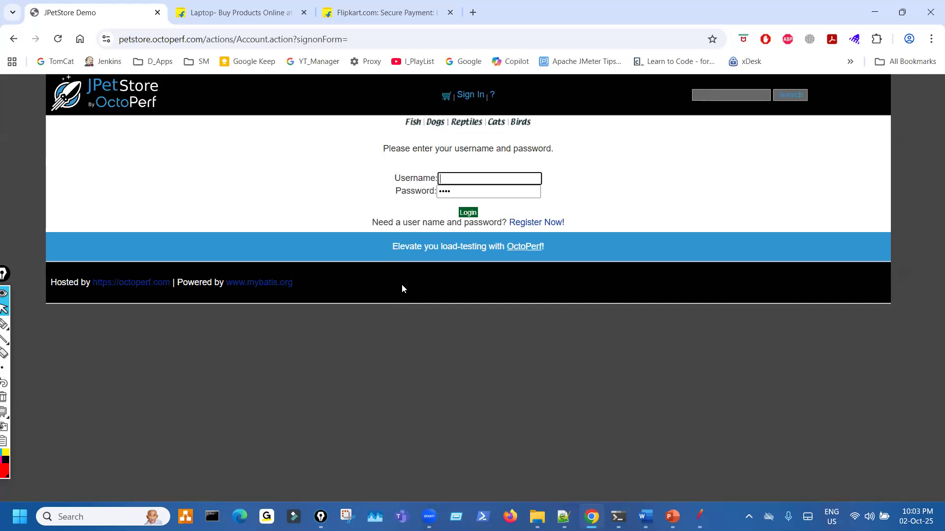
click(4, 324)
mouse_move(220, 343)
mouse_down()
mouse_move(254, 328)
mouse_move(255, 355)
mouse_up()
mouse_move(272, 324)
mouse_down()
mouse_move(308, 302)
mouse_move(297, 331)
mouse_up()
drag(193, 449, 224, 440)
click(258, 391)
drag(279, 416, 309, 401)
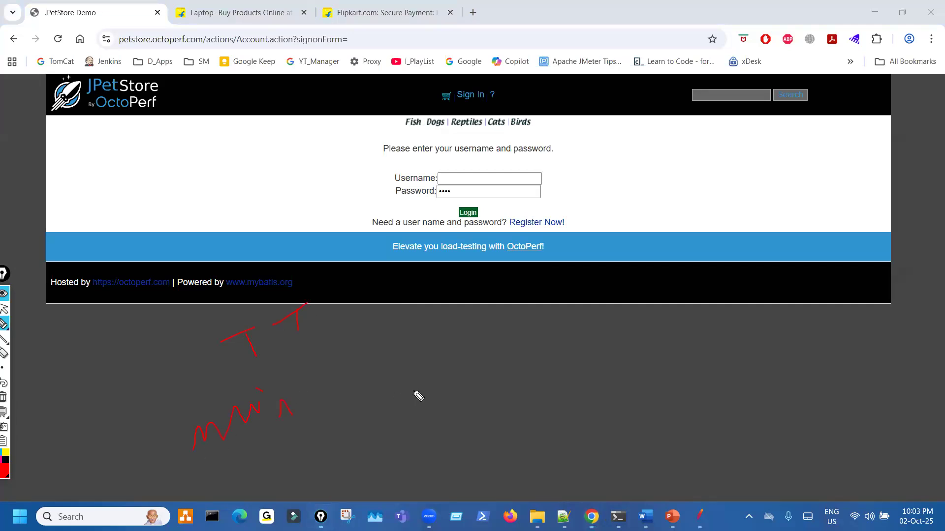
- Handwrite "more TT" beside the minimum note, with another "TT" above it
mouse_move(479, 392)
mouse_down()
mouse_move(565, 390)
mouse_move(619, 369)
mouse_move(614, 348)
mouse_up()
drag(472, 292, 549, 275)
mouse_move(525, 279)
mouse_down()
mouse_move(529, 299)
mouse_move(536, 297)
mouse_up()
mouse_move(552, 272)
mouse_down()
mouse_move(570, 259)
mouse_move(561, 306)
mouse_up()
mouse_move(584, 349)
mouse_down()
mouse_move(604, 380)
mouse_move(648, 365)
mouse_up()
mouse_move(670, 341)
mouse_down()
mouse_move(704, 328)
mouse_move(704, 357)
mouse_move(738, 320)
mouse_up()
drag(731, 325, 735, 342)
- Handwrite a think time range ending in "15 sec" below the notes, outline it, and clear all annotations
drag(407, 443, 415, 446)
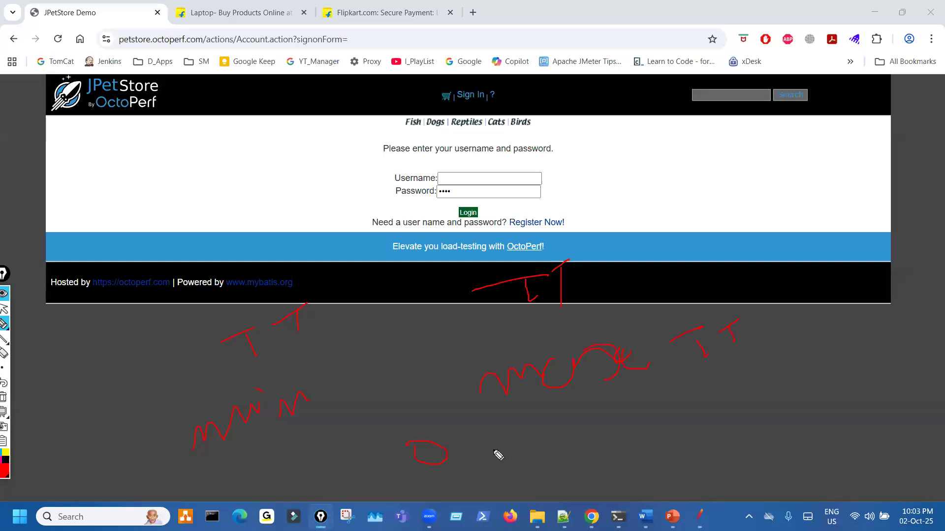
mouse_move(341, 451)
mouse_down()
mouse_move(342, 480)
mouse_move(362, 460)
mouse_move(350, 462)
mouse_up()
mouse_move(432, 433)
mouse_down()
mouse_move(480, 450)
mouse_move(519, 439)
mouse_up()
drag(569, 420, 574, 453)
drag(585, 418, 591, 439)
drag(591, 416, 604, 411)
drag(618, 404, 673, 412)
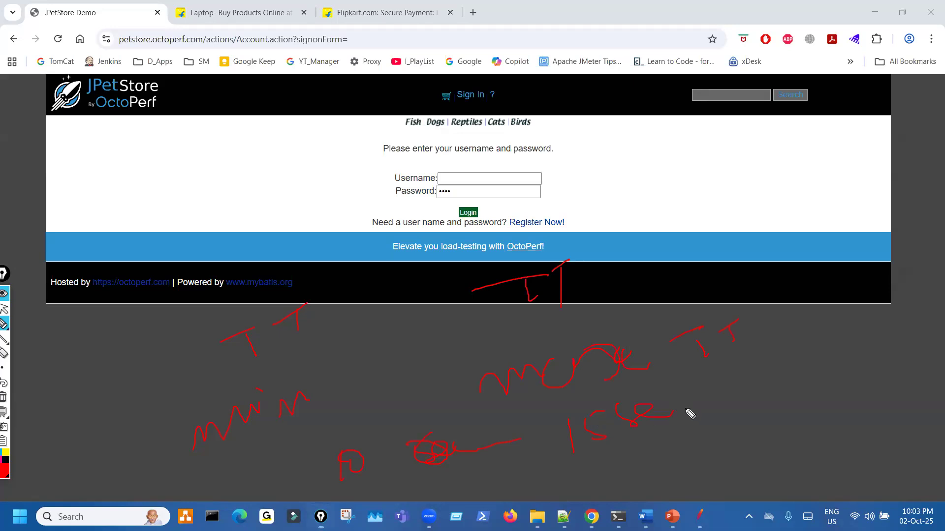
mouse_move(476, 489)
mouse_down()
mouse_move(703, 400)
mouse_move(408, 444)
mouse_up()
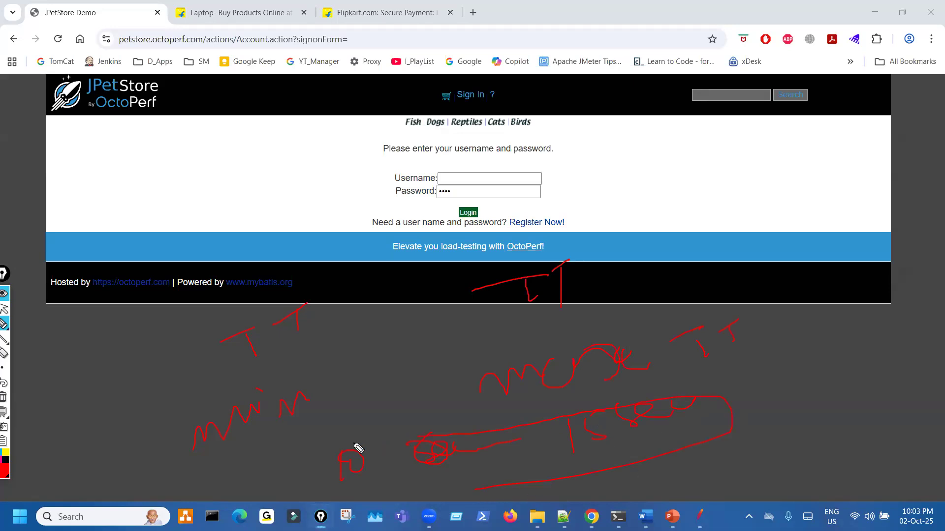
key(ctrl+shift+7)
key(ctrl+shift+1)
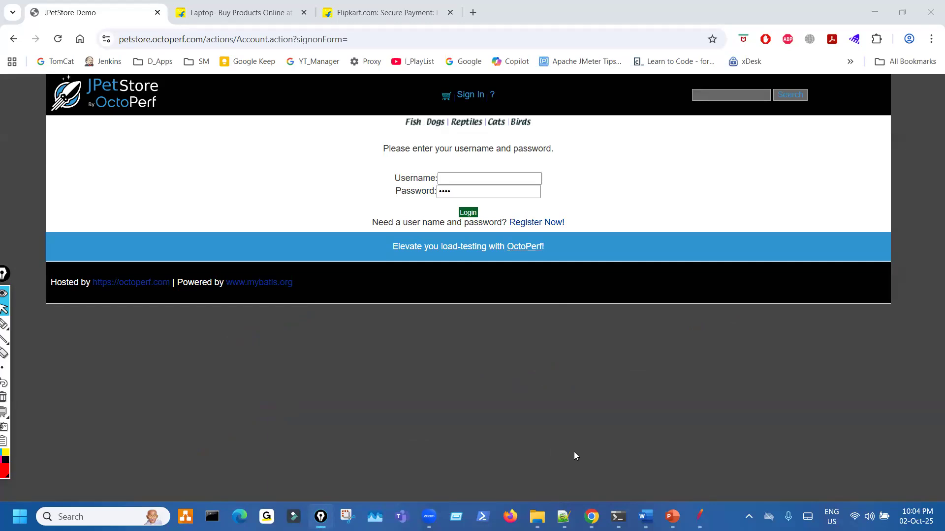
- Outline the sign-in page in red and handwrite "5 sec", "1s" and "10s" below it
key(ctrl+shift+2)
mouse_move(267, 140)
mouse_down()
mouse_move(667, 246)
mouse_move(374, 130)
mouse_up()
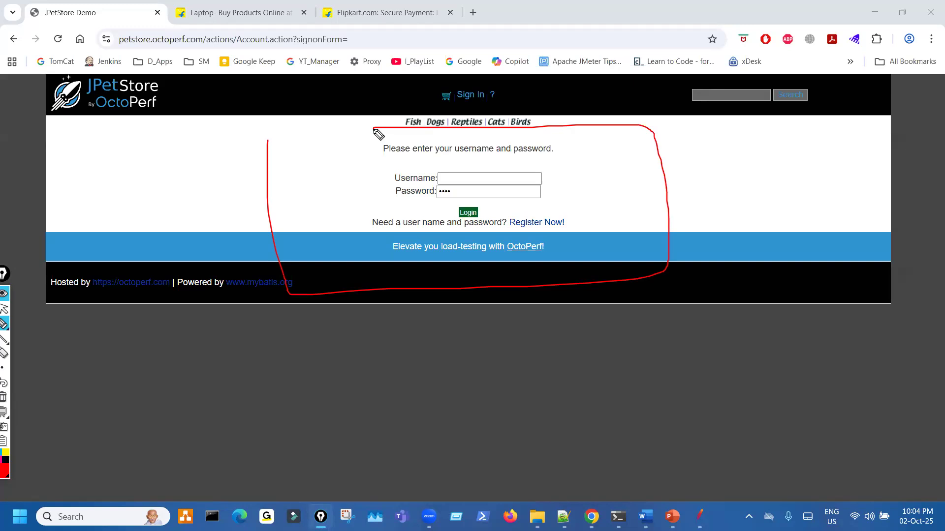
drag(510, 332, 488, 337)
mouse_move(503, 336)
mouse_down()
mouse_move(503, 355)
mouse_move(519, 367)
mouse_up()
drag(563, 327, 584, 345)
mouse_move(564, 404)
mouse_down()
mouse_move(608, 384)
mouse_move(639, 403)
mouse_up()
drag(689, 339, 702, 387)
mouse_move(728, 350)
mouse_down()
mouse_move(717, 364)
mouse_move(728, 352)
mouse_up()
drag(743, 340, 763, 374)
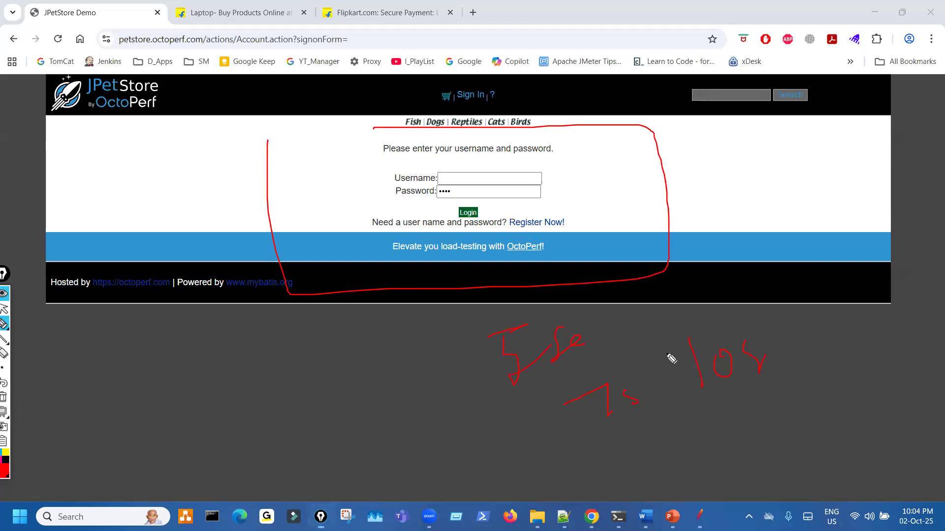
- Clear the annotations, draw a large outline around the page area, and handwrite a wavy text mark and "30" inside it
key(ctrl+shift+7)
mouse_move(258, 173)
mouse_down()
mouse_move(242, 318)
mouse_move(752, 384)
mouse_move(506, 168)
mouse_up()
drag(400, 322, 442, 417)
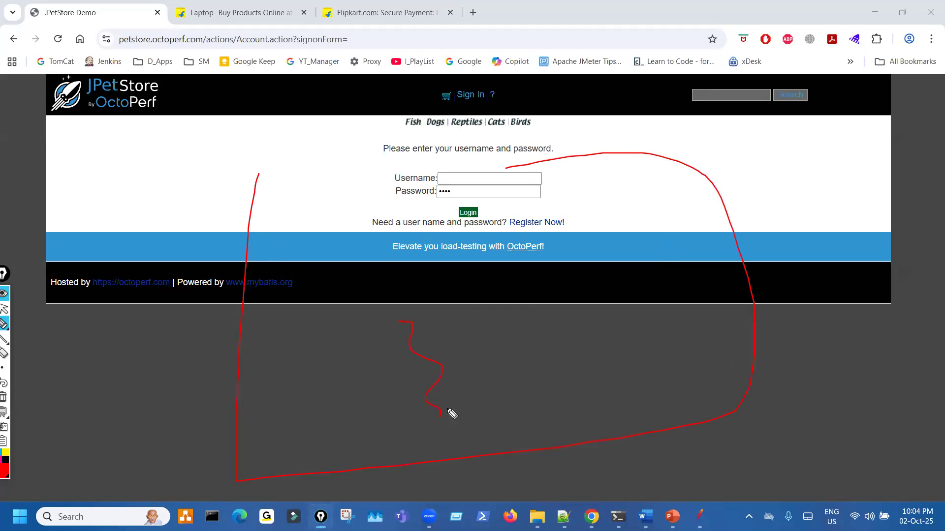
drag(600, 362, 621, 352)
drag(627, 389, 622, 384)
mouse_move(644, 350)
mouse_down()
mouse_move(649, 369)
mouse_move(639, 367)
mouse_up()
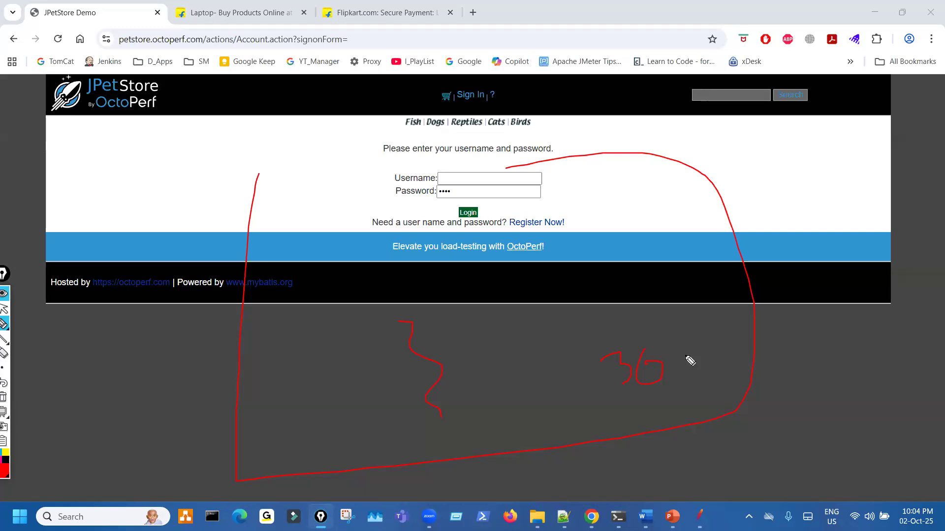
- Replace the annotations with a handwritten "10 - 15 s" range below the page, and clear it
key(ctrl+shift+7)
drag(357, 391, 357, 356)
mouse_move(384, 351)
mouse_down()
mouse_move(424, 369)
mouse_move(411, 354)
mouse_up()
drag(485, 357, 507, 349)
mouse_move(548, 333)
mouse_down()
mouse_move(557, 361)
mouse_move(565, 335)
mouse_move(600, 365)
mouse_up()
mouse_move(664, 309)
mouse_down()
mouse_move(697, 325)
mouse_move(692, 347)
mouse_up()
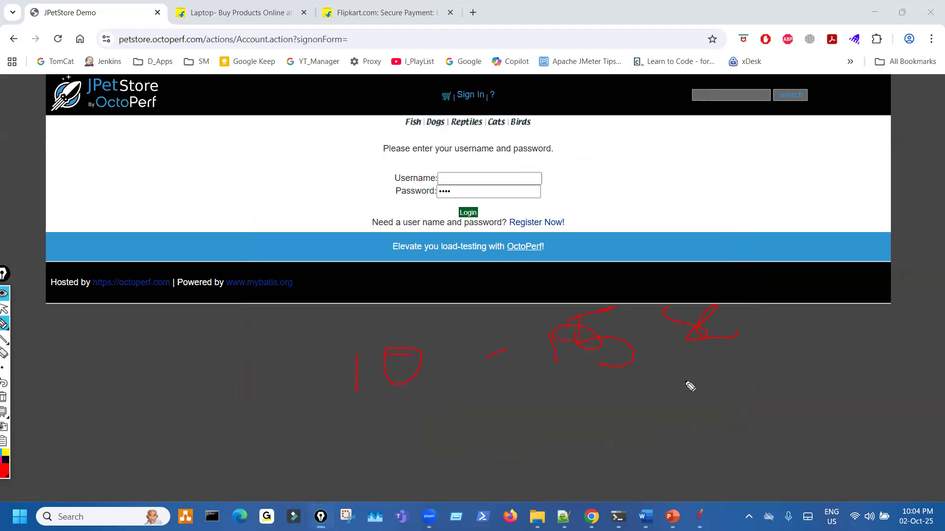
key(ctrl+shift+7)
- Switch to JMeter and draw a red line down the test plan from the first Think Time to PS11_Confirm
key(ctrl+shift+2)
click(699, 517)
key(ctrl+shift+3)
drag(106, 119, 105, 428)
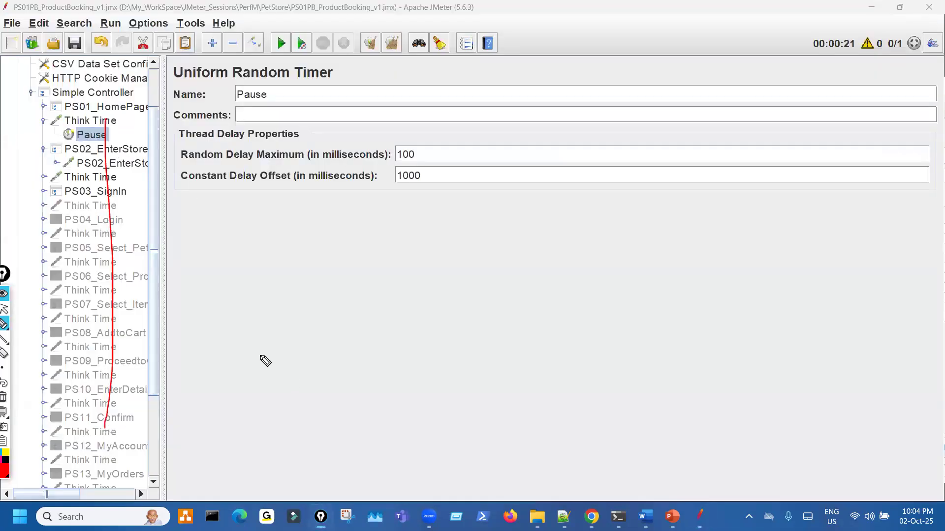
- Handwrite "10 - 15 sec" with a tick below the timer settings, and clear all annotations
drag(251, 340, 253, 405)
drag(266, 358, 364, 350)
mouse_move(390, 322)
mouse_down()
mouse_move(406, 378)
mouse_move(430, 388)
mouse_up()
drag(415, 344, 443, 336)
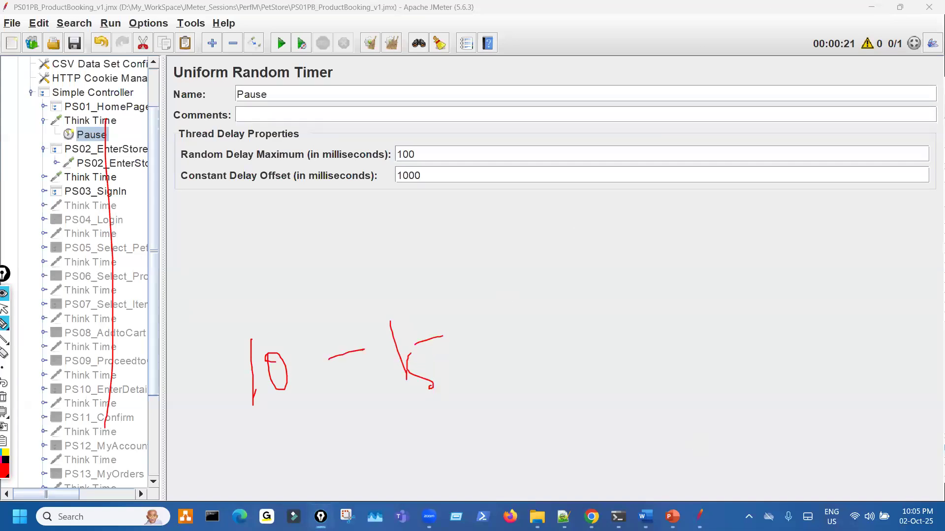
drag(434, 319, 458, 307)
drag(441, 339, 444, 369)
mouse_move(540, 305)
mouse_down()
mouse_move(600, 327)
mouse_move(635, 312)
mouse_up()
mouse_move(532, 406)
mouse_down()
mouse_move(581, 375)
mouse_move(562, 396)
mouse_up()
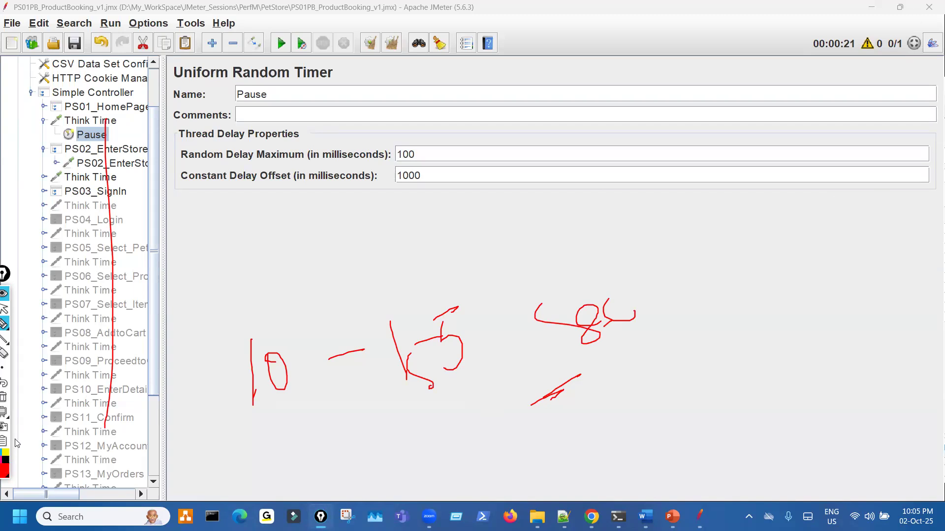
click(4, 397)
click(4, 308)
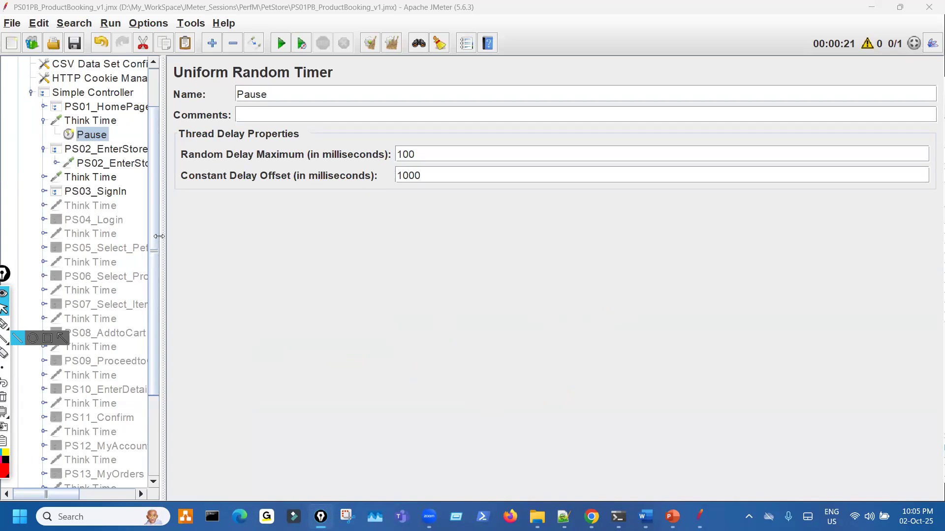
- Handwrite "10 - to - 15 sec" above the Thread Delay Properties and double-underline the unit
click(176, 213)
key(ctrl+shift+3)
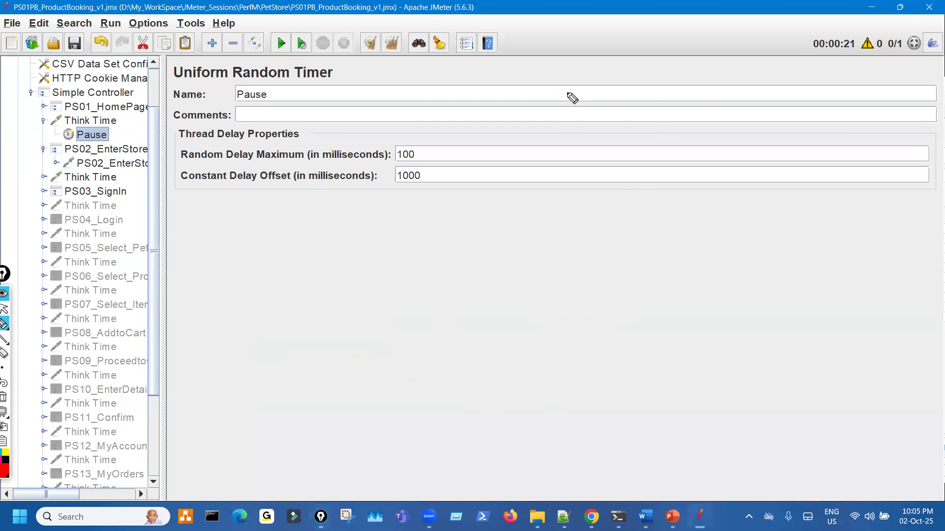
drag(538, 60, 545, 98)
mouse_move(565, 62)
mouse_down()
mouse_move(555, 67)
mouse_move(619, 63)
mouse_move(652, 75)
mouse_up()
mouse_move(643, 64)
mouse_down()
mouse_move(695, 59)
mouse_move(714, 69)
mouse_move(733, 34)
mouse_move(787, 53)
mouse_move(817, 37)
mouse_up()
drag(821, 30, 836, 25)
drag(739, 87, 791, 68)
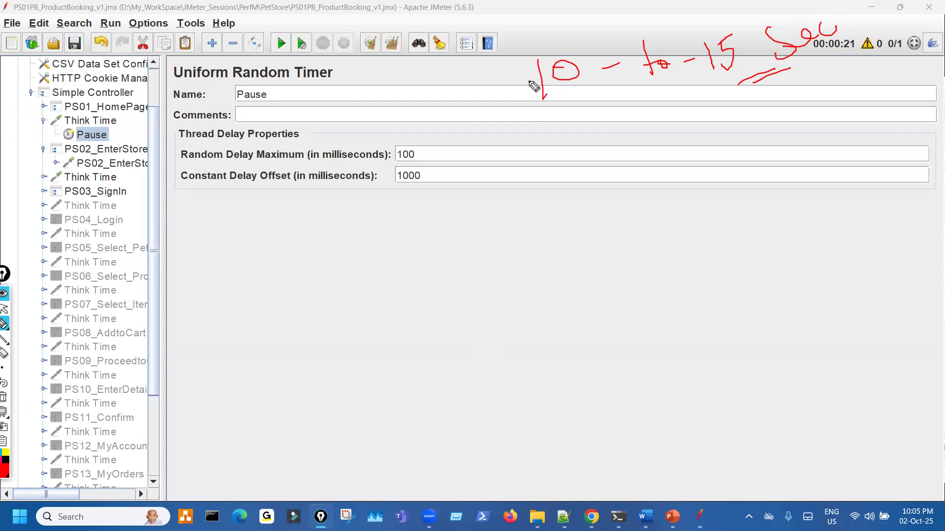
- Mark the handwritten 10, draw an arrow from it to the Constant Delay Offset value, and clear the annotations
drag(529, 70, 533, 60)
drag(543, 98, 573, 88)
mouse_move(531, 109)
mouse_down()
mouse_move(450, 173)
mouse_move(427, 180)
mouse_move(458, 178)
mouse_up()
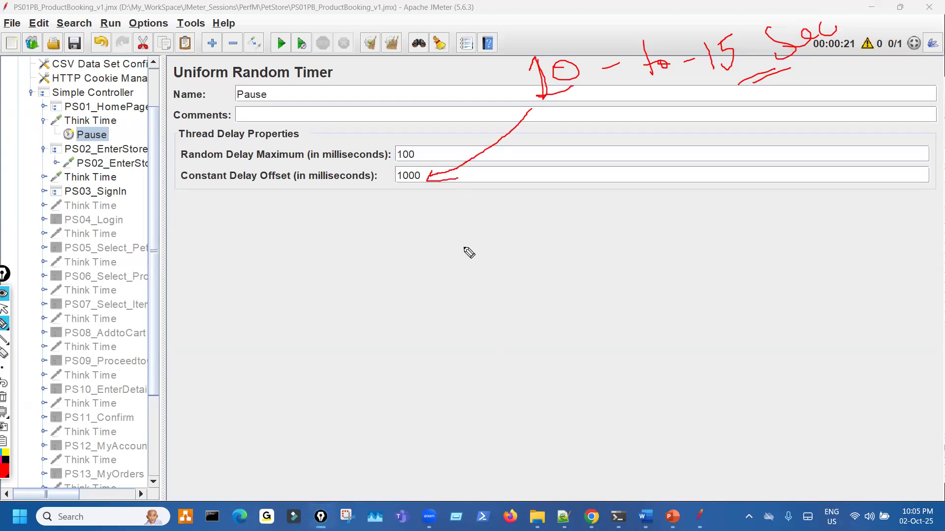
key(ctrl+shift+7)
drag(601, 391, 607, 423)
mouse_move(630, 392)
mouse_down()
mouse_move(617, 395)
mouse_move(630, 391)
mouse_up()
key(ctrl+shift+7)
- Handwrite "10 to 15 sec", circle the 10 with an arrow to Constant Delay Offset, and underline "milli" in its label
drag(570, 310, 583, 347)
drag(601, 315, 599, 323)
mouse_move(643, 300)
mouse_down()
mouse_move(656, 328)
mouse_move(663, 308)
mouse_move(727, 306)
mouse_move(744, 277)
mouse_move(746, 306)
mouse_up()
drag(805, 262, 875, 270)
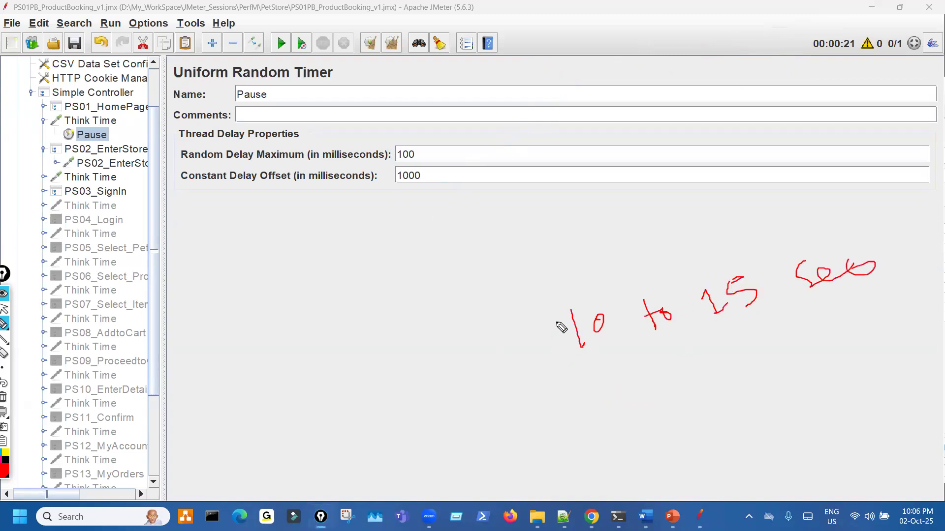
mouse_move(559, 302)
mouse_down()
mouse_move(592, 301)
mouse_move(558, 304)
mouse_move(455, 268)
mouse_move(410, 184)
mouse_move(423, 197)
mouse_up()
drag(311, 186, 327, 186)
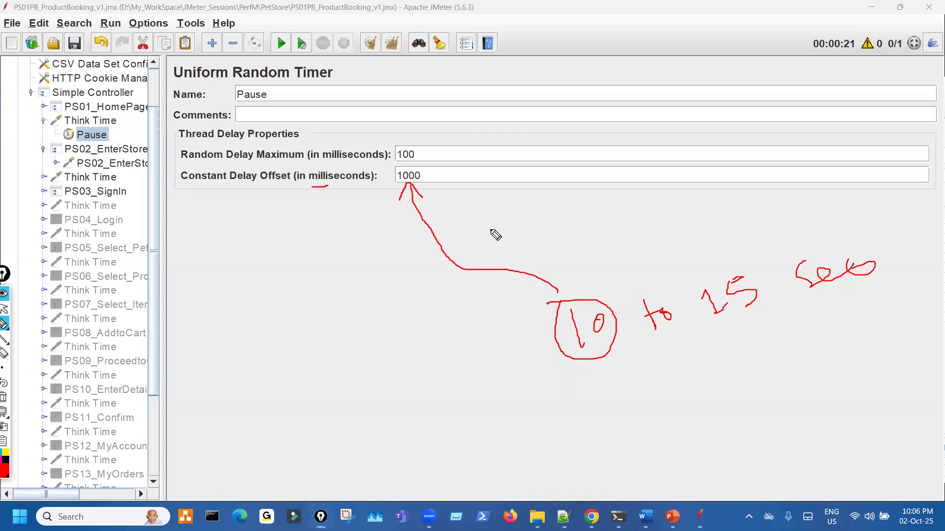
- Set the first Pause timer's Constant Delay Offset to 10000 milliseconds and tick the value in red
key(ctrl+shift+1)
click(433, 180)
text(0)
key(ctrl+shift+2)
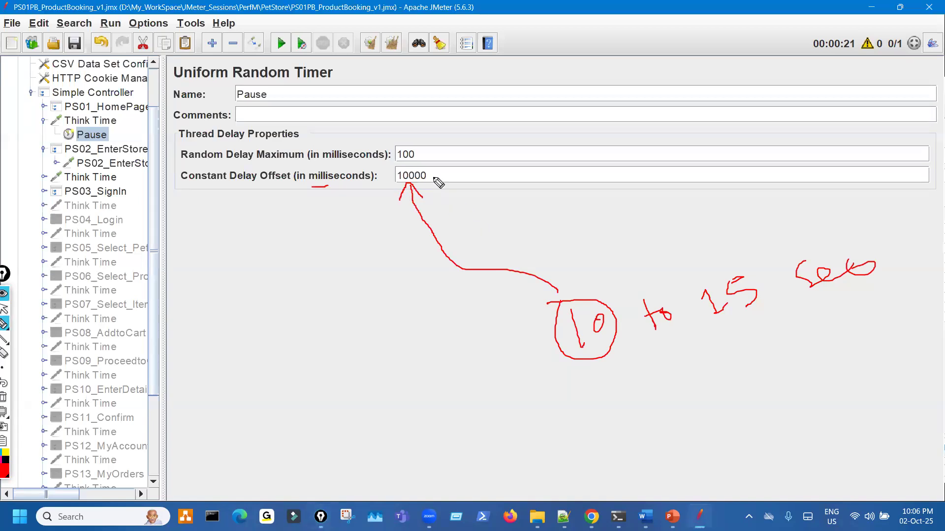
drag(434, 173, 451, 165)
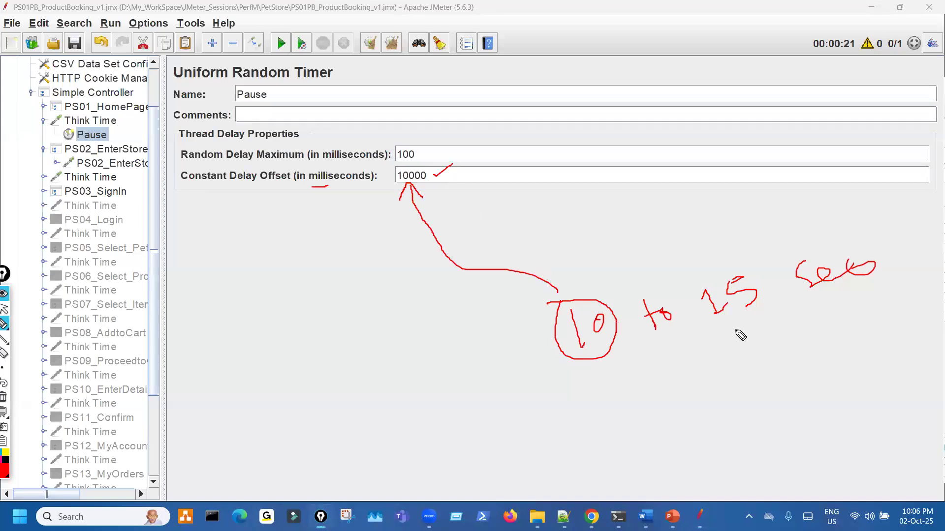
- Handwrite the calculation "diff = max - min = 15 - 10 = 5 sec" below the range
mouse_move(451, 451)
mouse_down()
mouse_move(439, 465)
mouse_move(452, 443)
mouse_move(462, 453)
mouse_move(494, 422)
mouse_move(514, 422)
mouse_move(544, 449)
mouse_up()
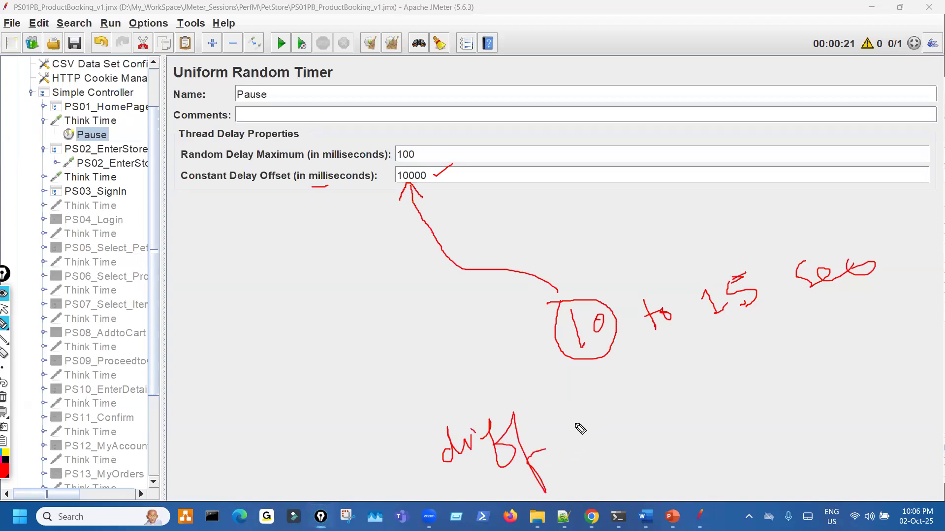
mouse_move(580, 424)
mouse_down()
mouse_move(677, 415)
mouse_move(708, 399)
mouse_up()
mouse_move(710, 391)
mouse_down()
mouse_move(818, 375)
mouse_move(863, 347)
mouse_up()
drag(605, 470, 626, 463)
mouse_move(602, 476)
mouse_down()
mouse_move(638, 468)
mouse_move(720, 475)
mouse_move(726, 440)
mouse_move(790, 458)
mouse_move(801, 434)
mouse_up()
mouse_move(783, 484)
mouse_down()
mouse_move(844, 474)
mouse_move(833, 480)
mouse_move(896, 456)
mouse_up()
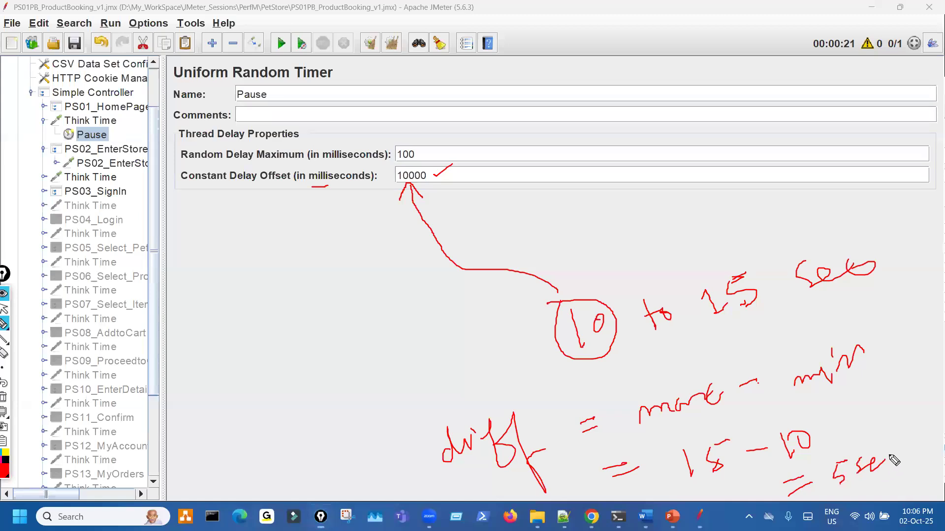
- Circle "5 sec", connect it by arrow to the underlined Random Delay Maximum field, and label that field "diff"
mouse_move(834, 454)
mouse_down()
mouse_move(905, 487)
mouse_move(840, 456)
mouse_move(908, 411)
mouse_move(843, 110)
mouse_move(408, 133)
mouse_move(404, 144)
mouse_move(424, 136)
mouse_up()
mouse_move(182, 162)
mouse_down()
mouse_move(281, 160)
mouse_move(319, 123)
mouse_up()
mouse_move(378, 119)
mouse_down()
mouse_move(393, 130)
mouse_move(456, 103)
mouse_move(477, 121)
mouse_up()
click(452, 75)
mouse_move(489, 75)
mouse_down()
mouse_move(498, 122)
mouse_move(521, 124)
mouse_up()
- Underline Constant Delay Offset, draw an arrow to its value, and handwrite "min value" with an underline beneath it
drag(183, 200, 326, 175)
mouse_move(284, 199)
mouse_down()
mouse_move(290, 212)
mouse_move(396, 191)
mouse_move(385, 207)
mouse_up()
mouse_move(239, 311)
mouse_down()
mouse_move(282, 278)
mouse_move(281, 266)
mouse_up()
drag(294, 272, 327, 258)
mouse_move(309, 301)
mouse_down()
mouse_move(363, 293)
mouse_move(369, 268)
mouse_move(383, 273)
mouse_move(412, 251)
mouse_up()
click(418, 248)
drag(374, 293, 422, 272)
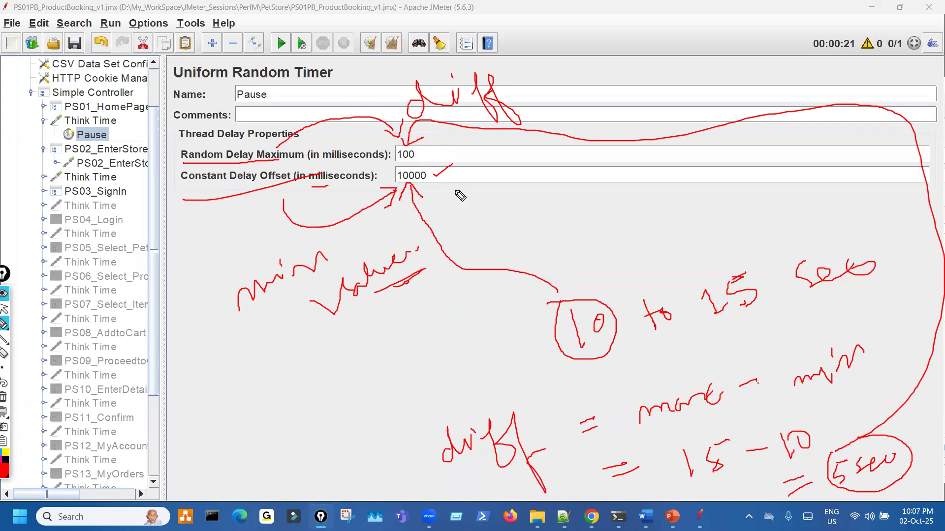
- Set the first Pause timer's Random Delay Maximum to 5000 milliseconds and clear all annotations
key(ctrl+shift+2)
double_click(422, 155)
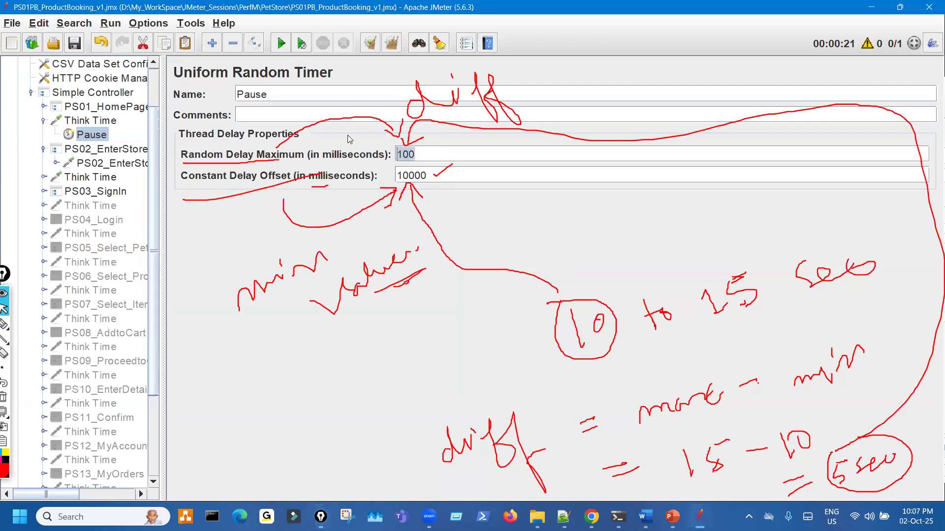
key(BackSpace)
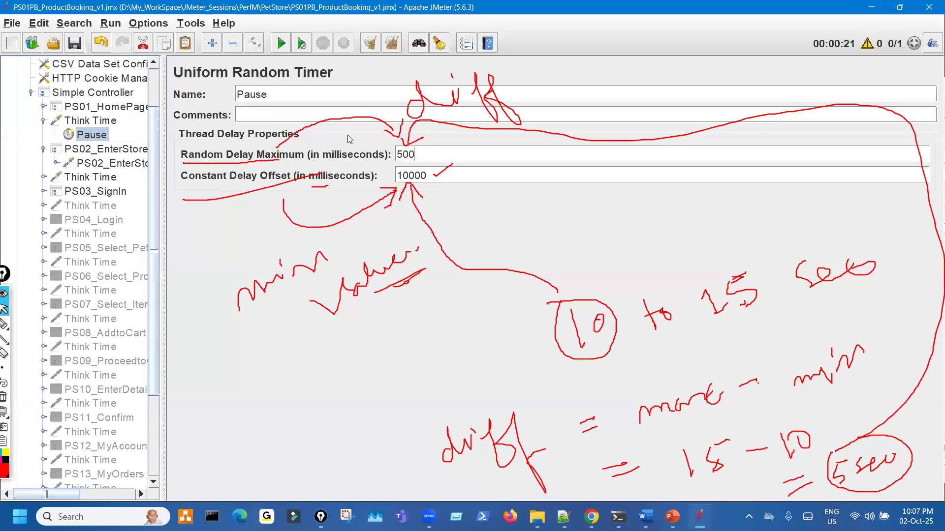
key(ctrl+shift+7)
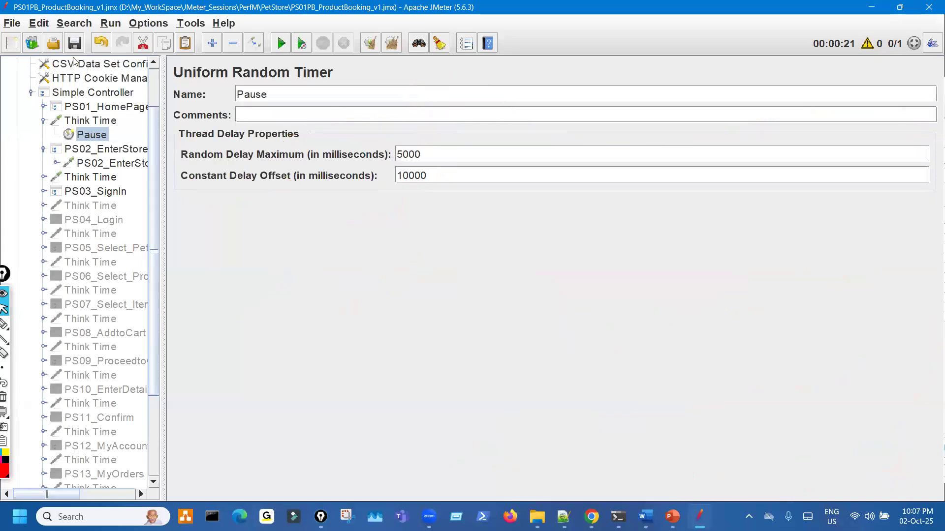
- Give the Pause timer after PS02_EnterStore a Constant Delay Offset of 10000 and a Random Delay Maximum of 5000
double_click(395, 177)
key(ctrl+c)
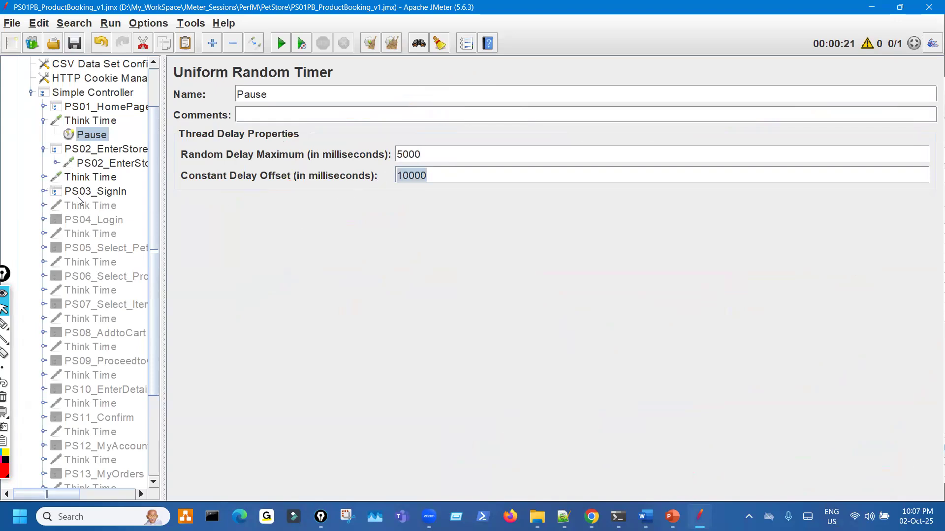
click(44, 177)
click(92, 191)
double_click(432, 178)
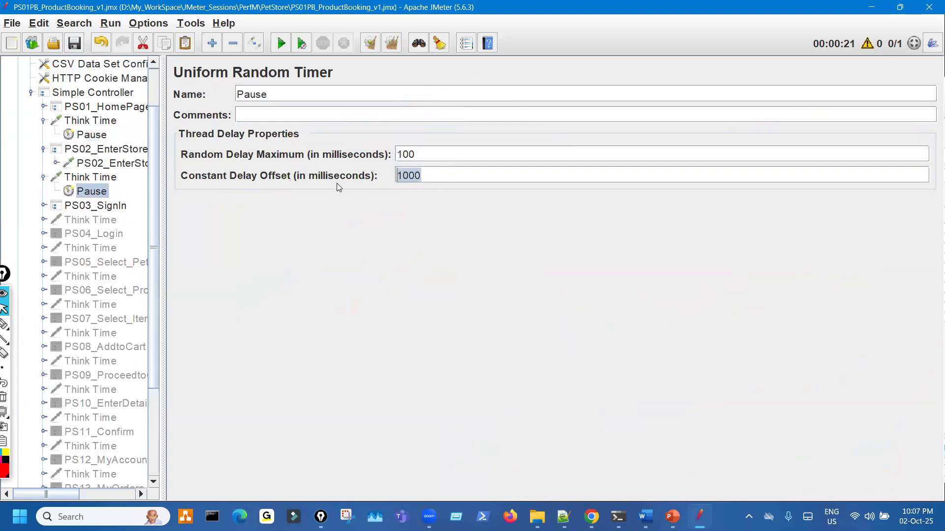
key(ctrl+v)
double_click(431, 153)
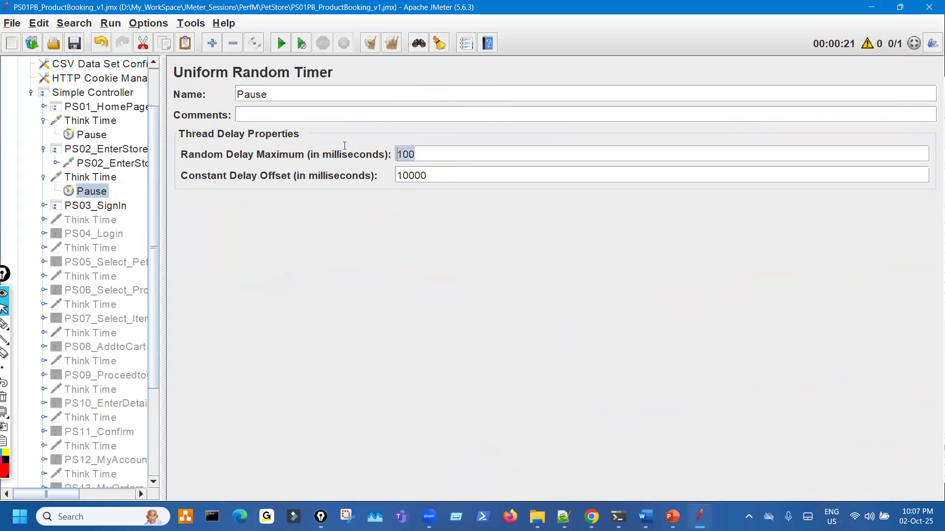
text(5000)
- Open View Results Tree, clear the previous results, and run the test
scroll(101, 388, down, 3)
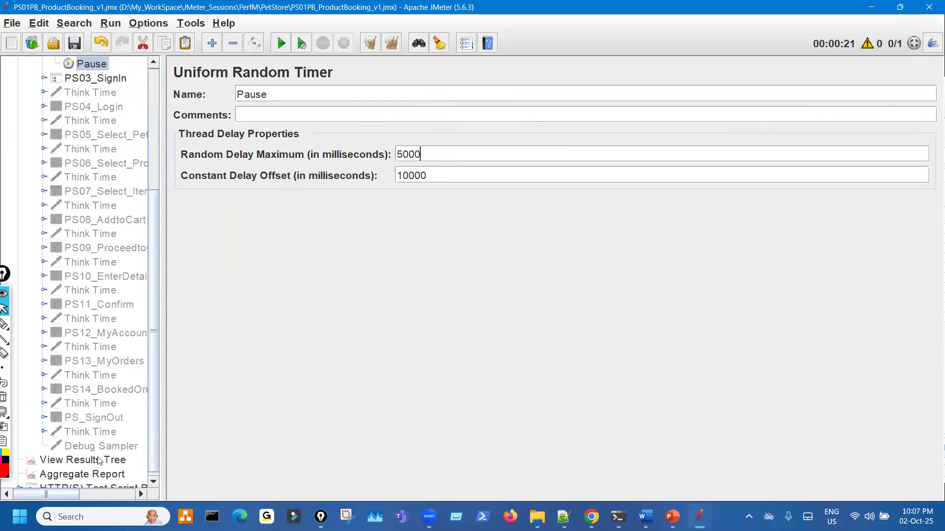
click(99, 461)
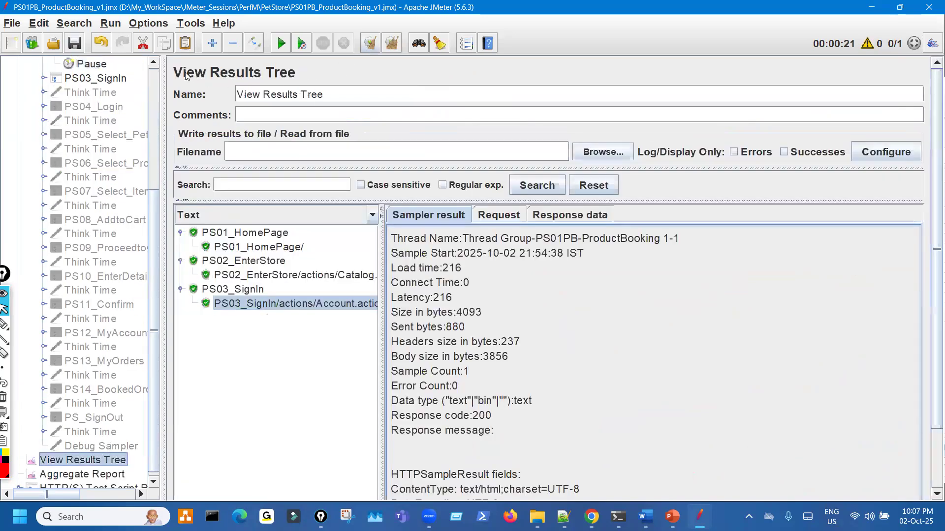
key(ctrl+e)
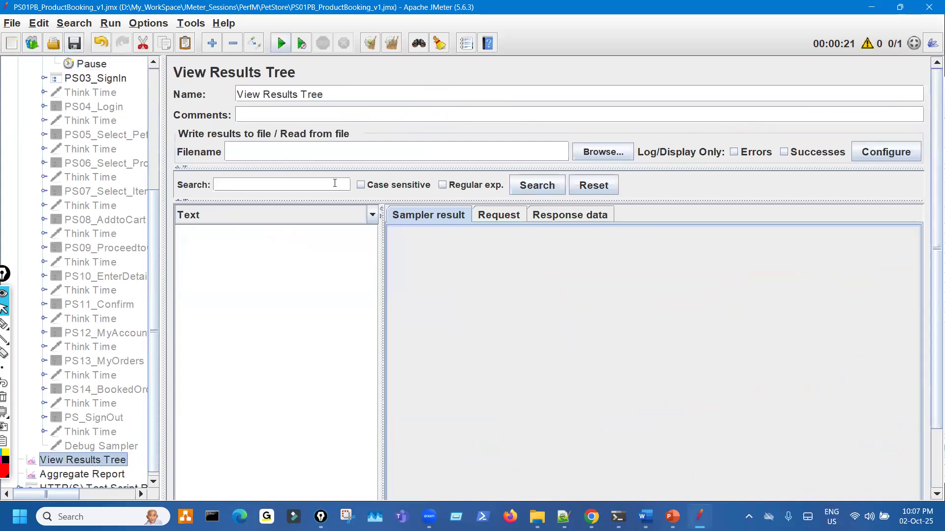
key(ctrl+r)
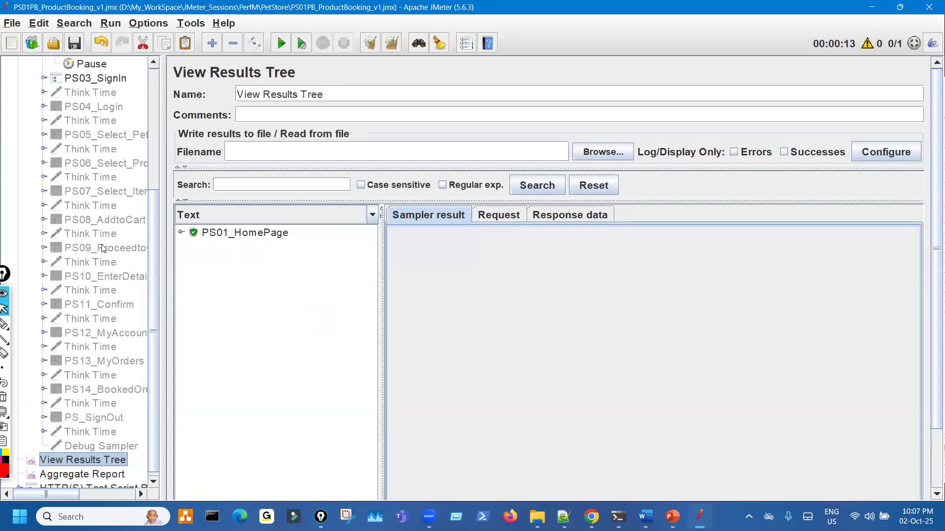
- Widen the test plan tree, clear all results, and run the test again
scroll(103, 248, up, 2)
scroll(103, 249, up, 1)
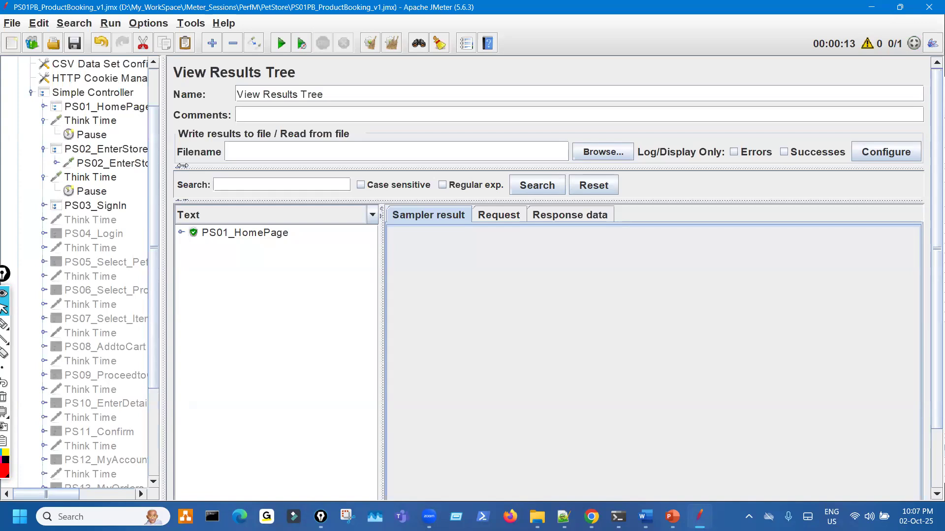
drag(183, 166, 199, 162)
click(388, 43)
click(282, 44)
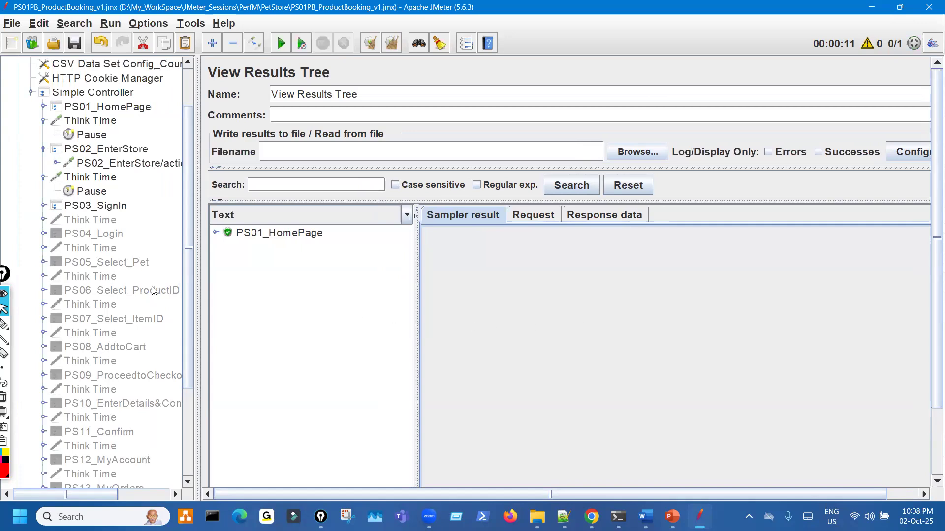
- Review the Thread Group's thread properties and the values in User Defined Variables
scroll(153, 291, down, 3)
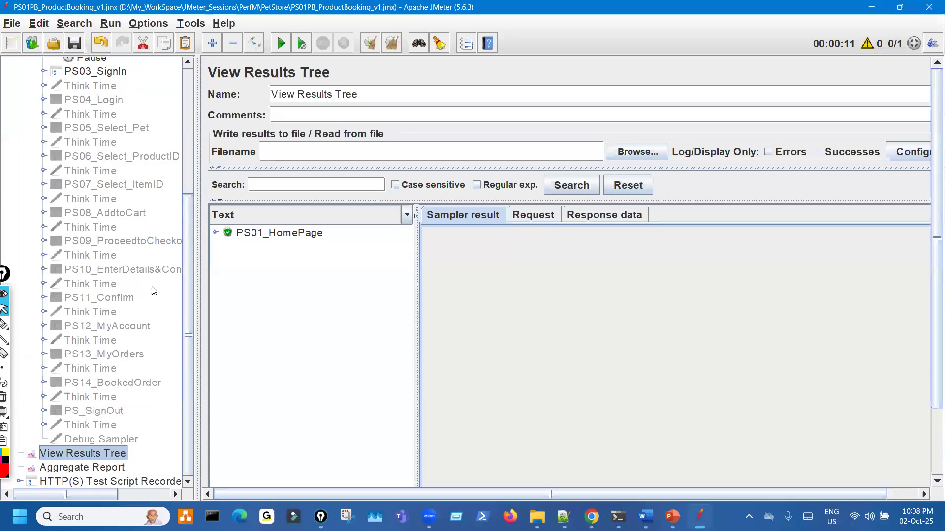
scroll(152, 291, up, 3)
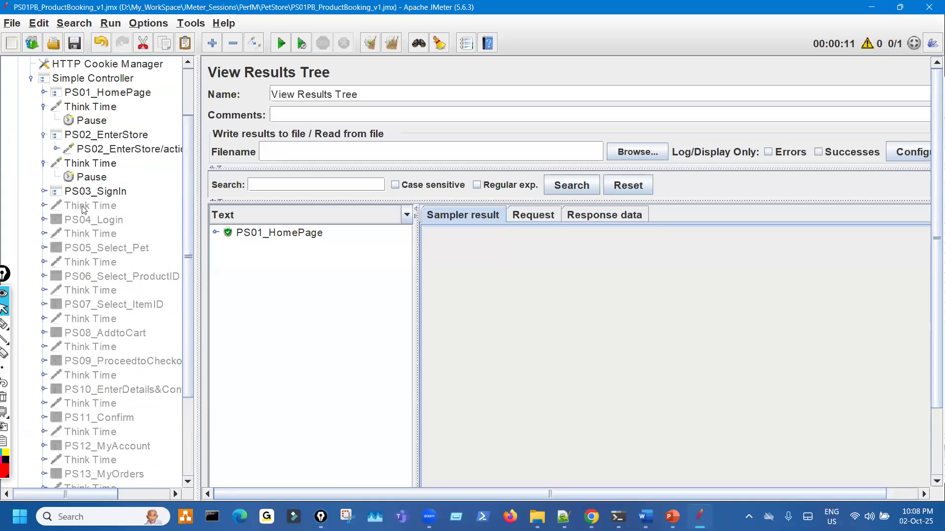
scroll(60, 181, up, 1)
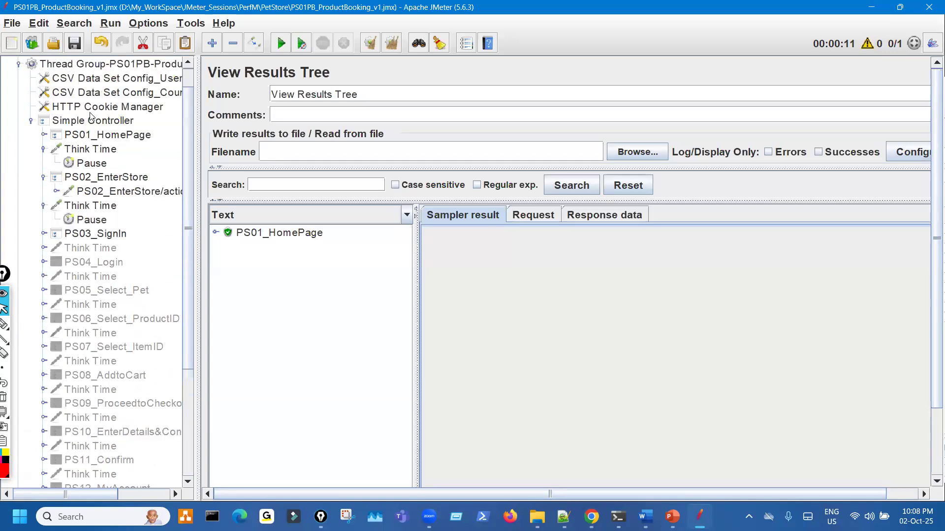
scroll(100, 97, up, 1)
click(100, 94)
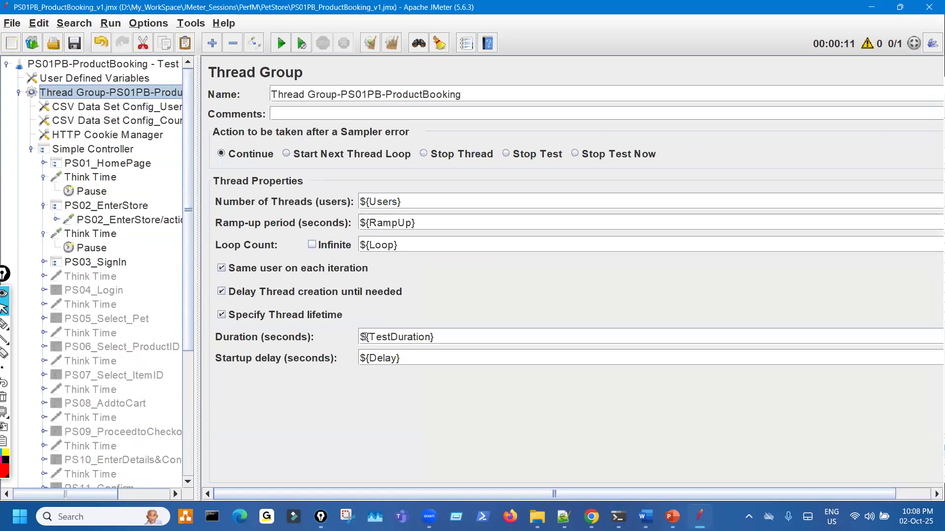
click(142, 78)
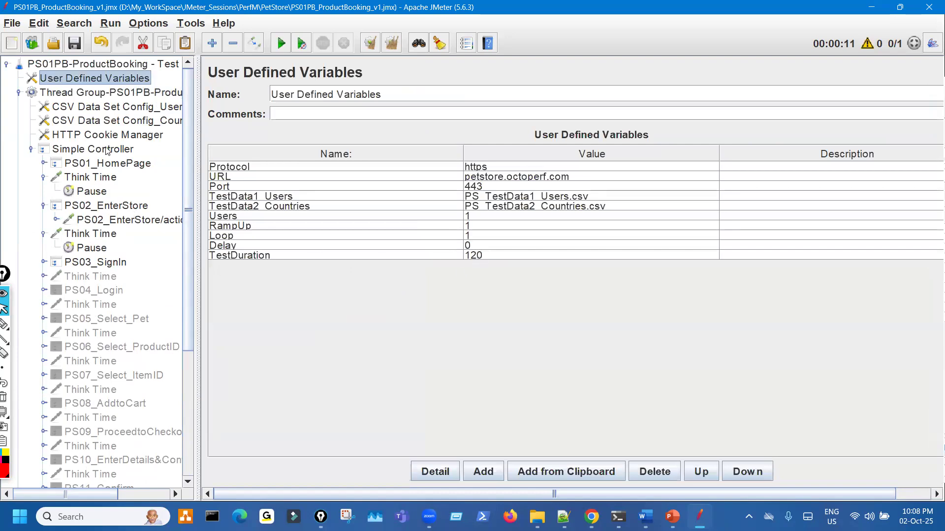
click(89, 93)
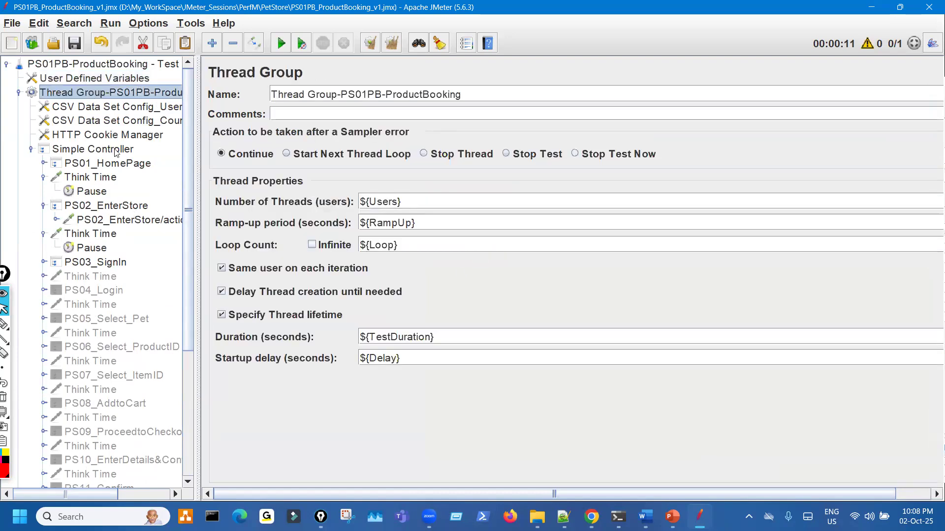
- Check the first Pause timer's delay values and the PS02_EnterStore request settings
click(97, 178)
click(98, 192)
drag(470, 179, 422, 177)
drag(466, 155, 412, 156)
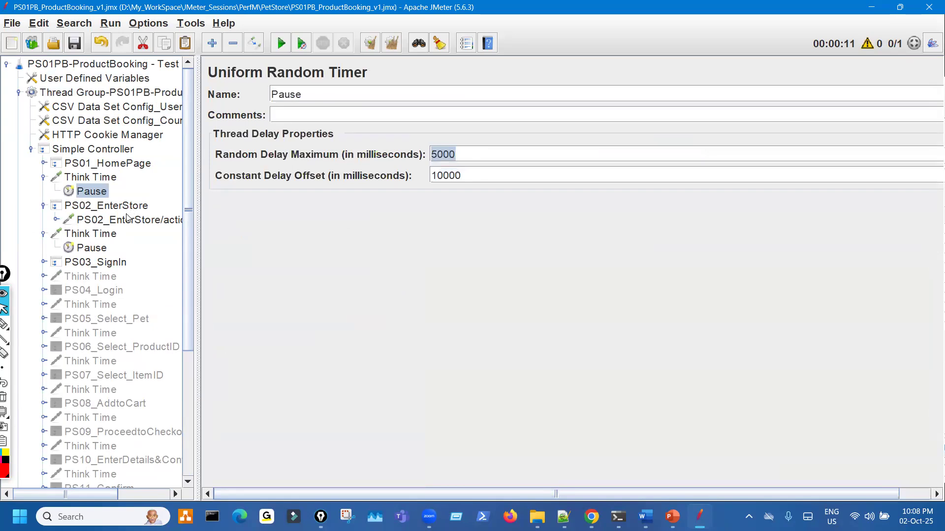
click(118, 207)
click(127, 221)
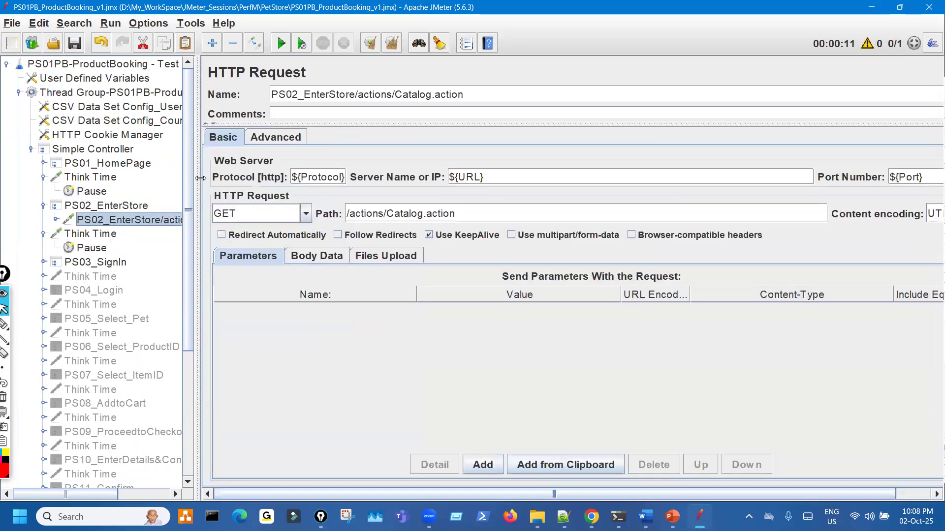
- Widen the test plan tree and review the delay settings of the Pause timer following PS02_EnterStore
drag(213, 176, 259, 176)
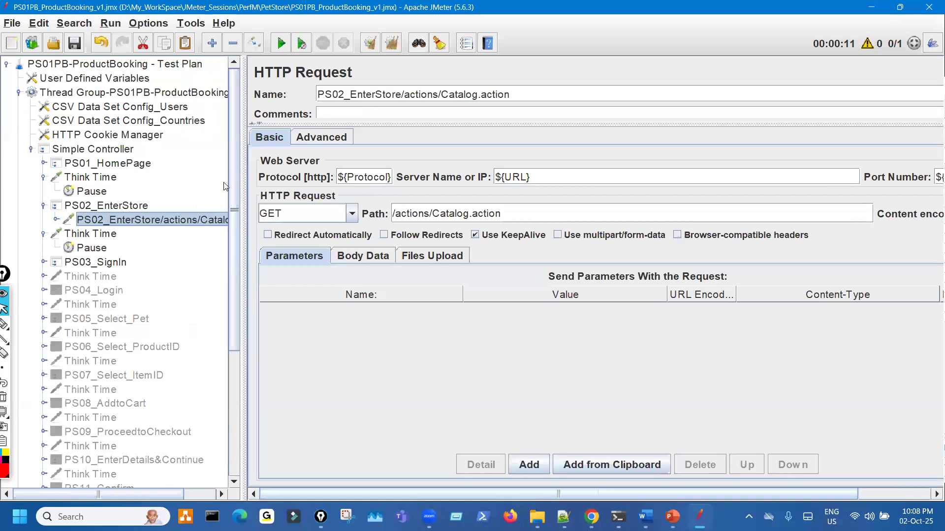
click(105, 248)
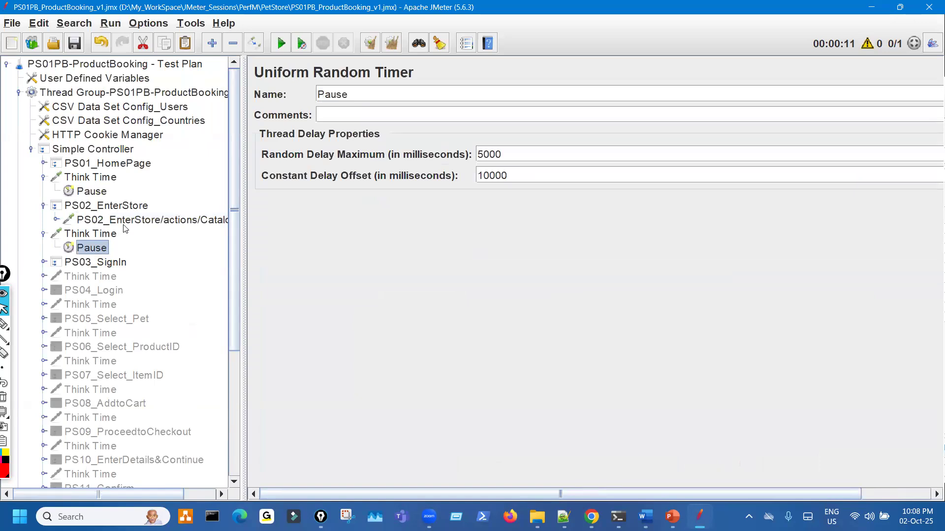
scroll(125, 332, down, 4)
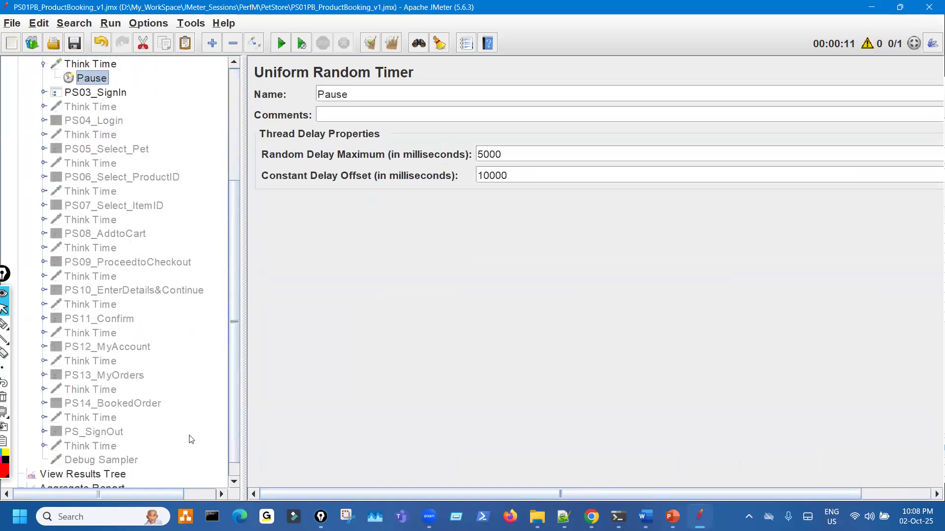
- Open the View Results Tree listener, clear all previous results and run the test plan
click(83, 474)
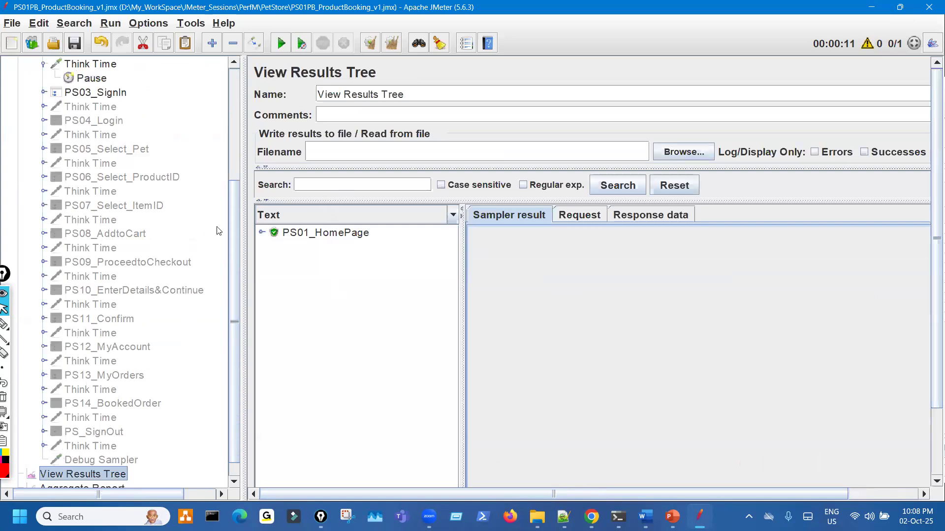
scroll(189, 244, down, 1)
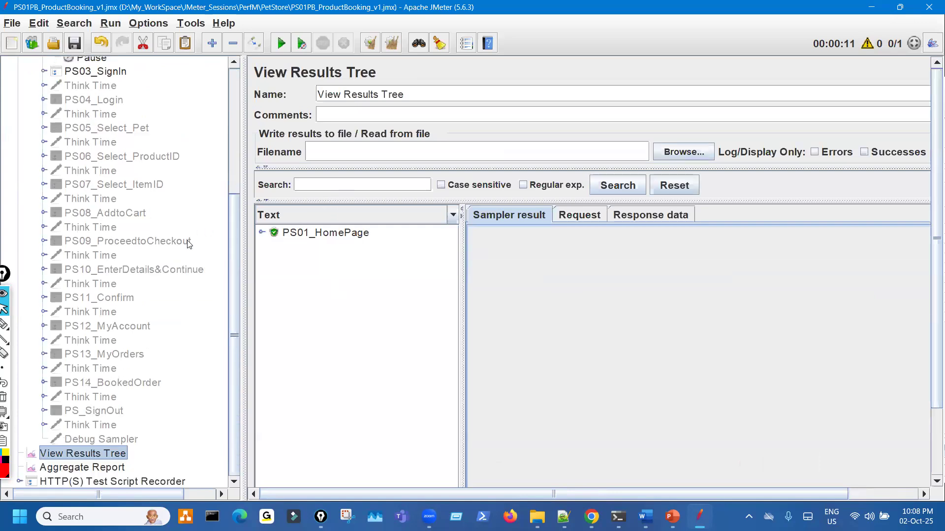
scroll(189, 244, up, 5)
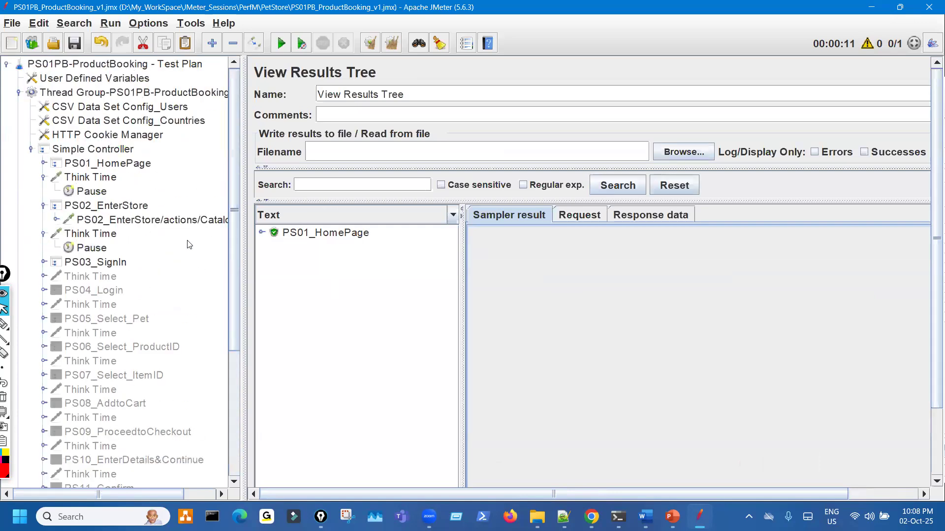
click(369, 49)
click(281, 43)
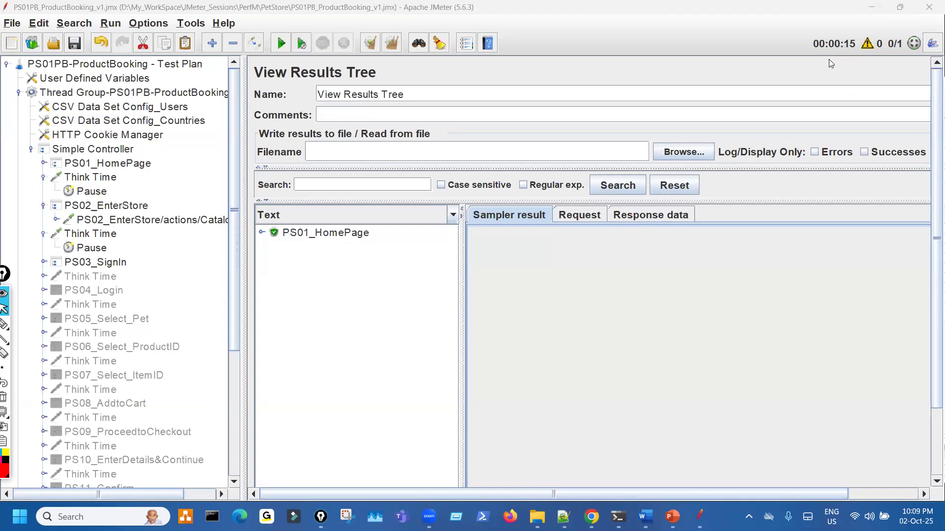
- Examine the run log for the thread start, the Think Time action and the end of the test, and close the log
click(866, 44)
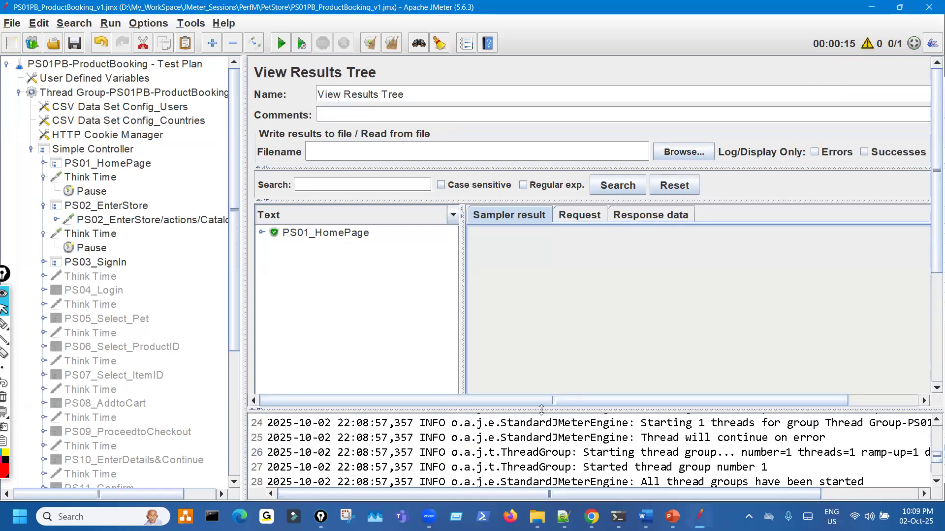
drag(541, 410, 541, 331)
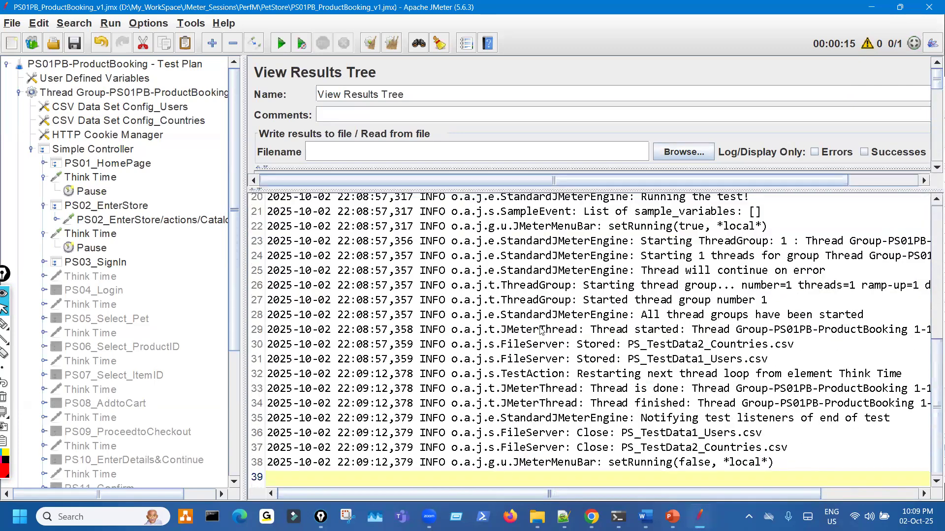
scroll(540, 331, up, 6)
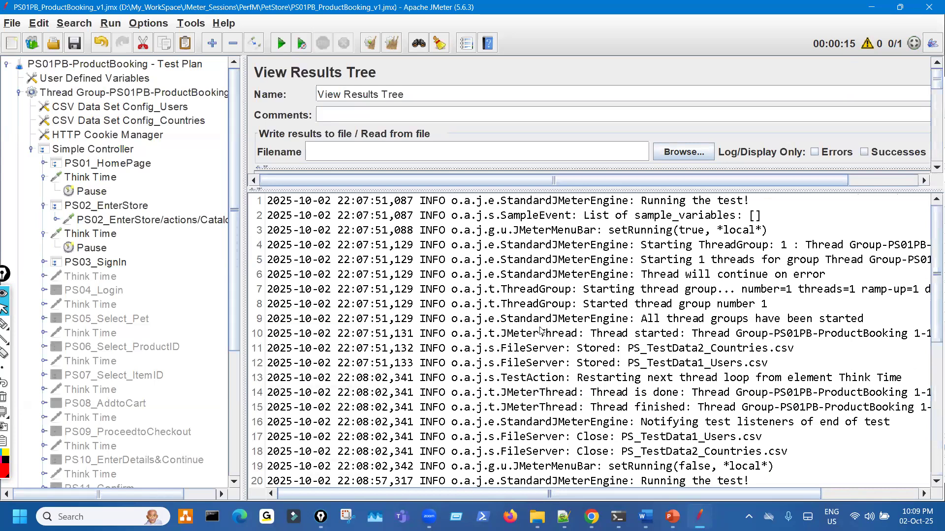
scroll(540, 330, down, 6)
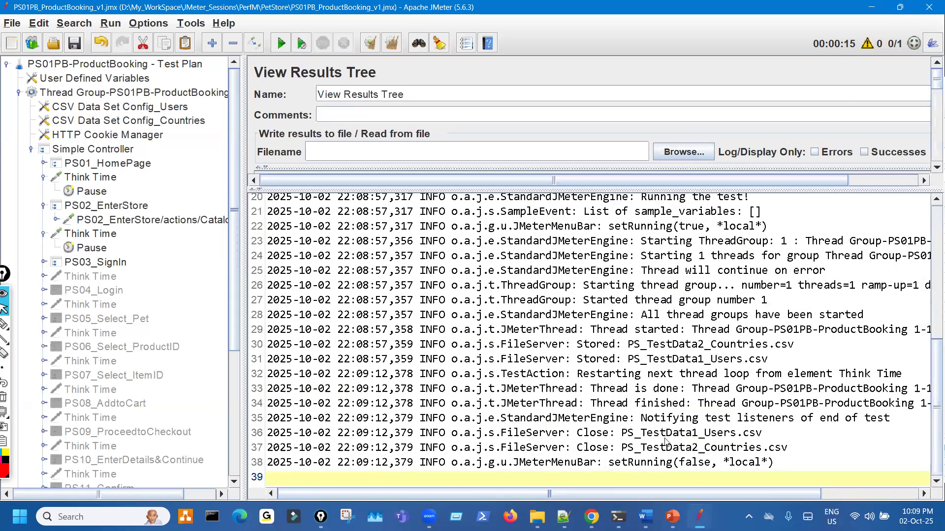
drag(644, 493, 754, 485)
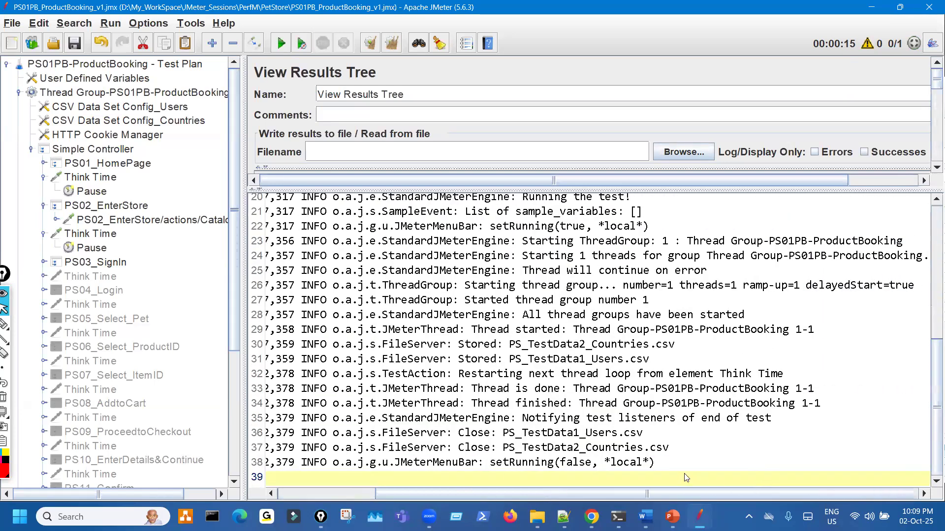
scroll(687, 478, left, 5)
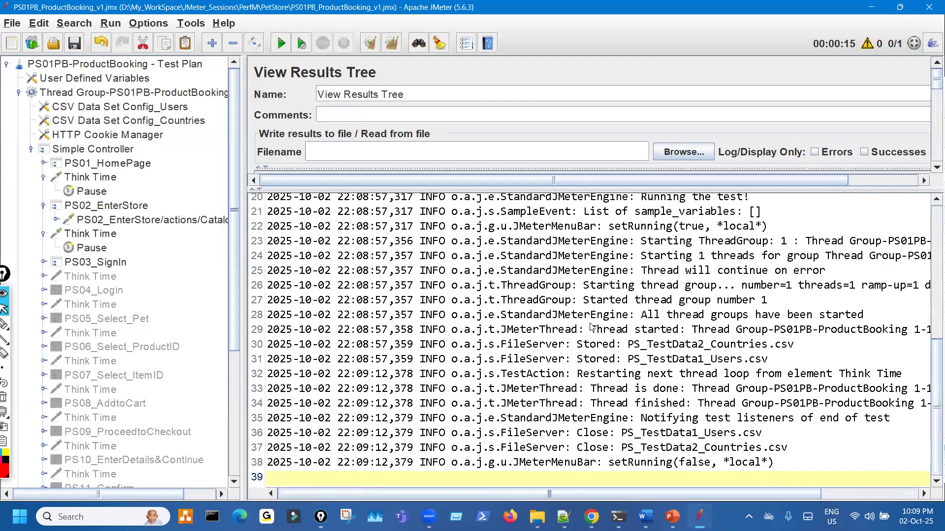
scroll(590, 328, up, 6)
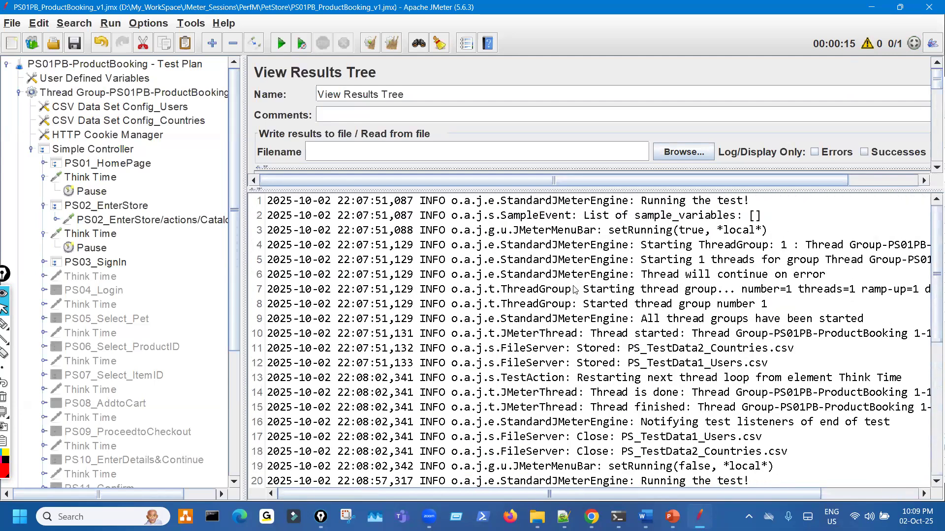
click(864, 45)
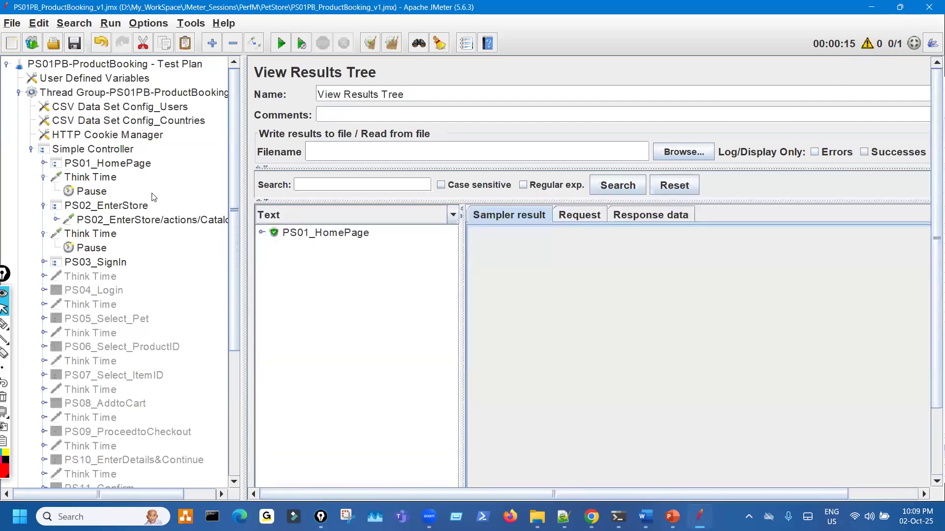
- Review the Pause timer following PS01_HomePage and the PS02_EnterStore catalog request
click(92, 195)
click(101, 178)
click(95, 191)
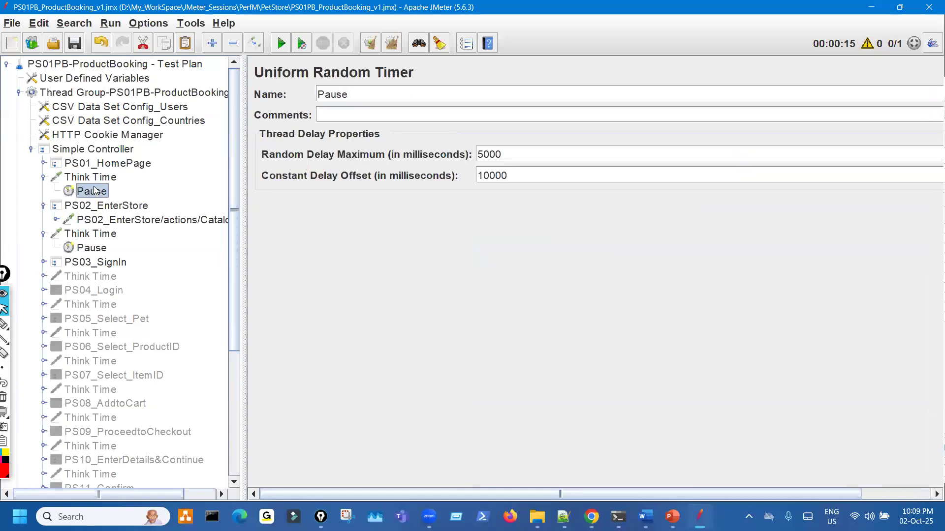
click(509, 177)
click(148, 220)
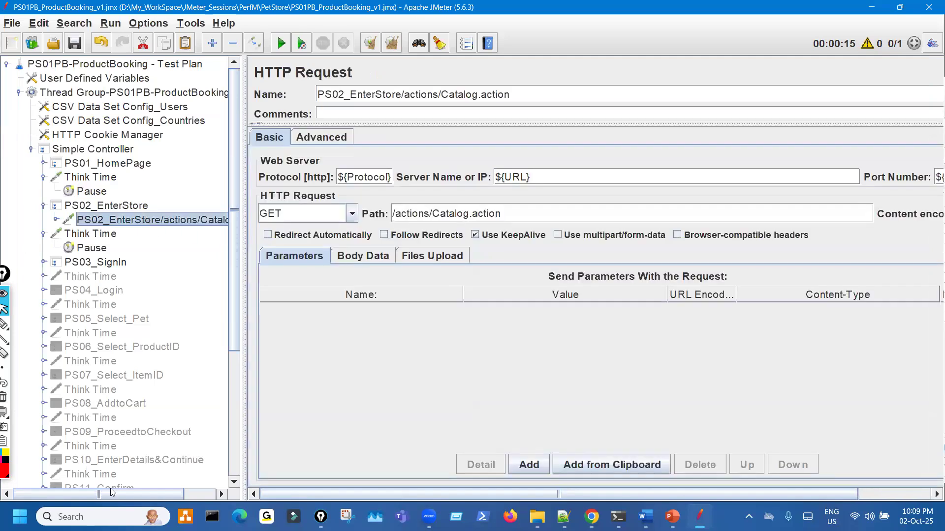
- Run the test plan without pauses while displaying the View Results Tree
scroll(123, 462, down, 2)
scroll(123, 462, down, 2)
click(82, 474)
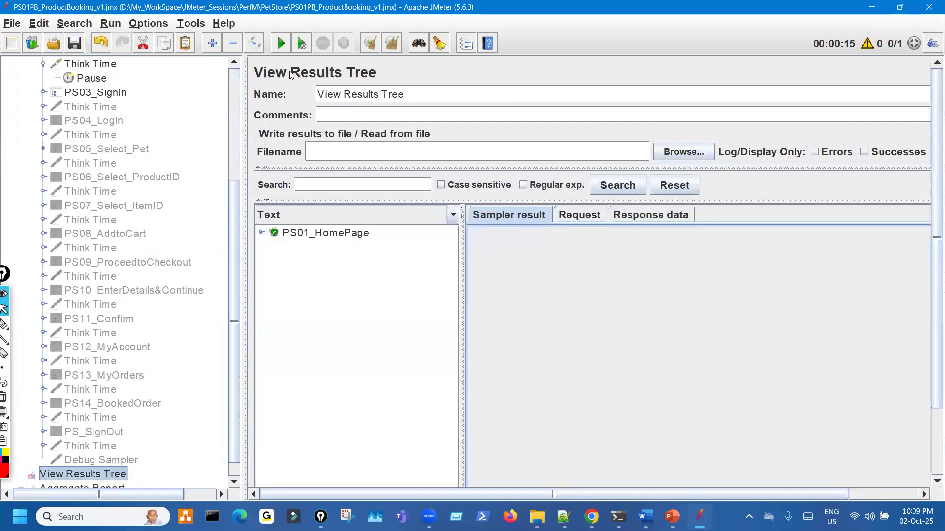
click(301, 39)
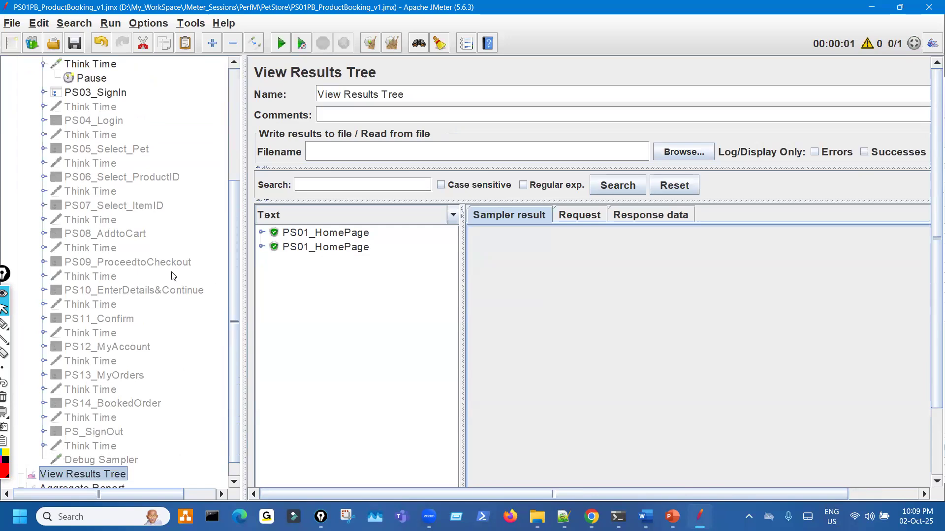
- Review the thread group's properties and the Users and Countries CSV data set configurations
scroll(173, 276, up, 4)
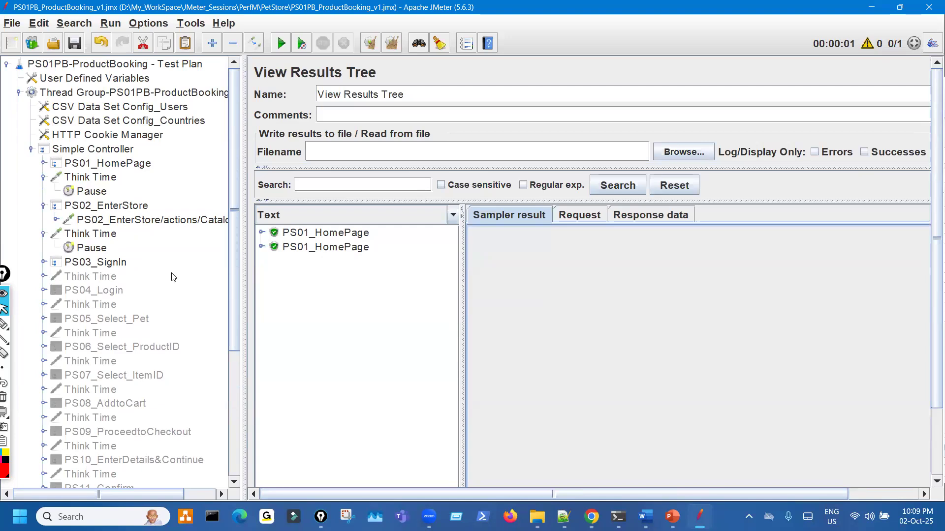
click(192, 94)
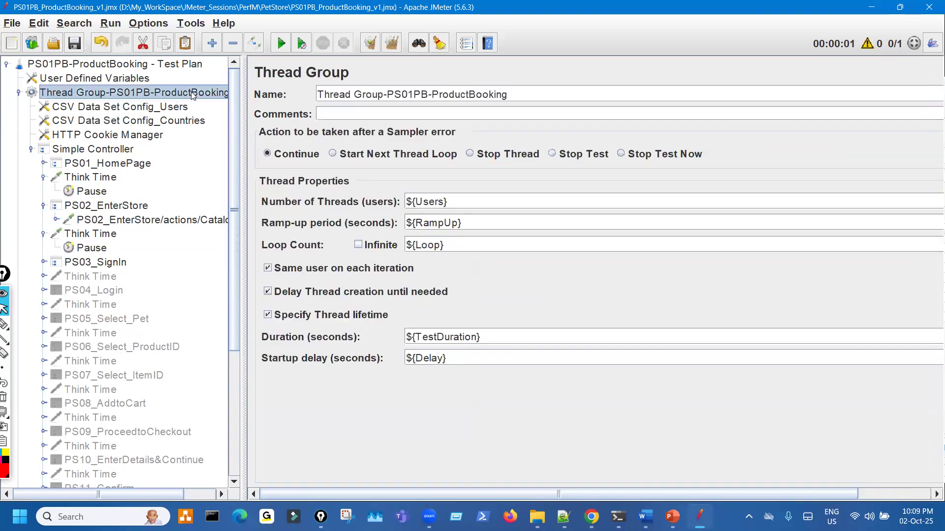
click(166, 111)
click(167, 122)
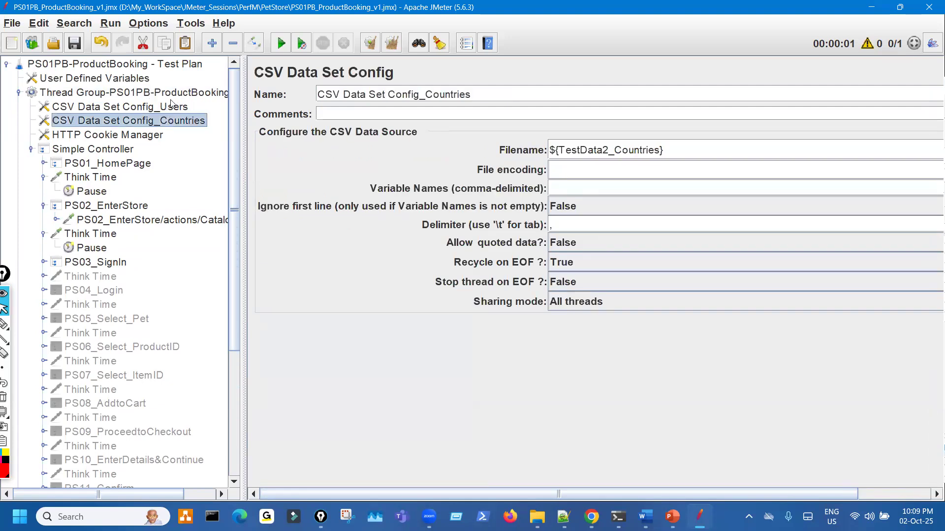
click(173, 93)
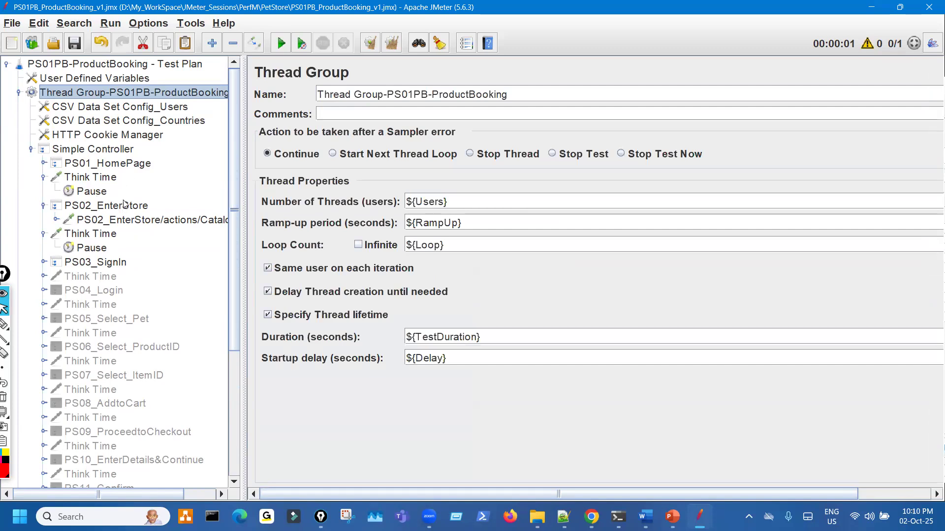
- Add a Constant Timer to the Think Time following PS01_HomePage and disable its Pause timer
right_click(112, 180)
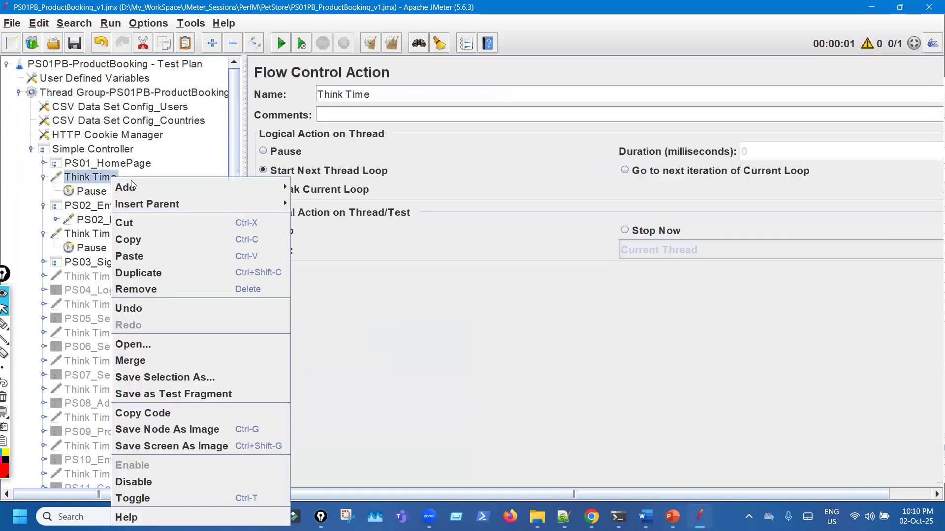
mouse_move(266, 188)
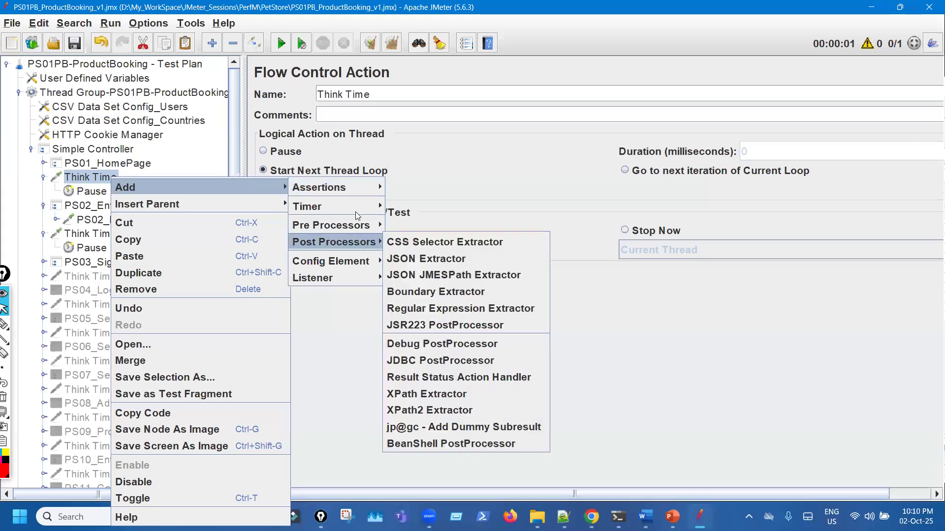
click(425, 206)
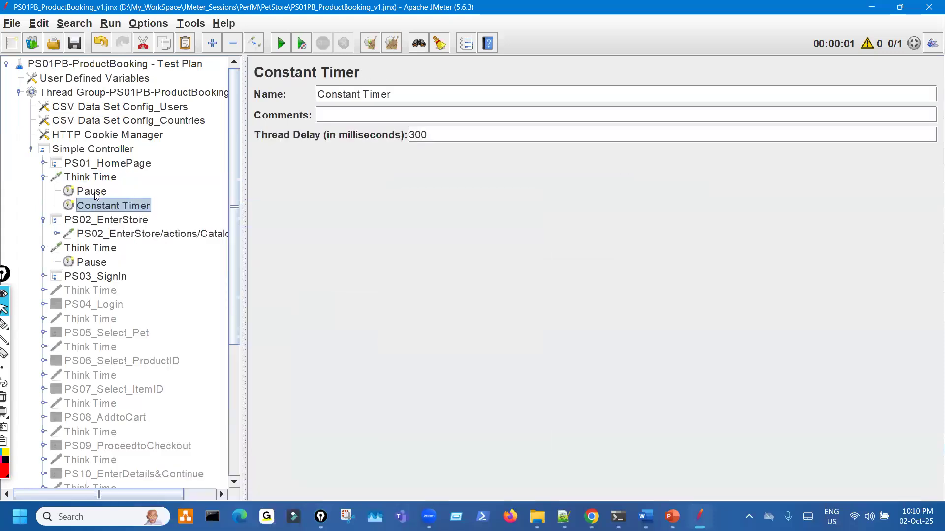
click(96, 194)
key(ctrl+t)
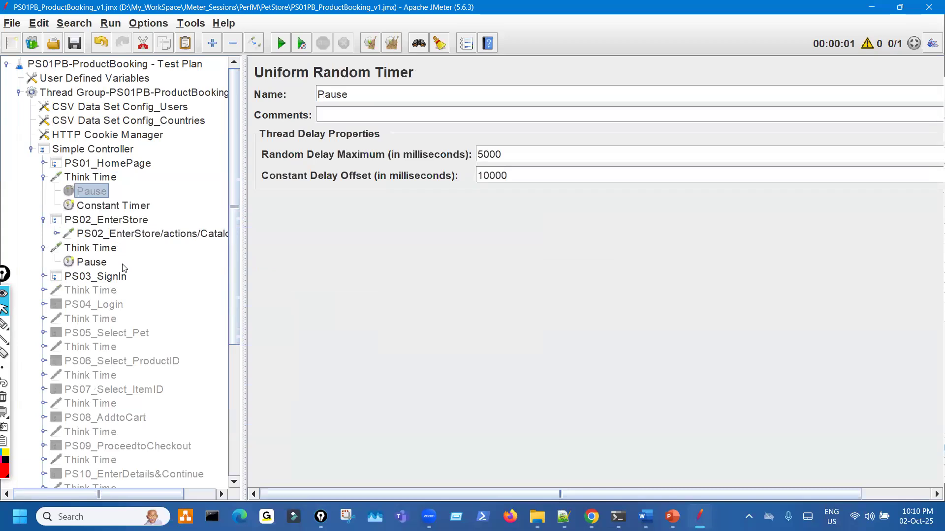
- Run the test with the Constant Timer, check the results tree and clear all results
scroll(118, 283, down, 5)
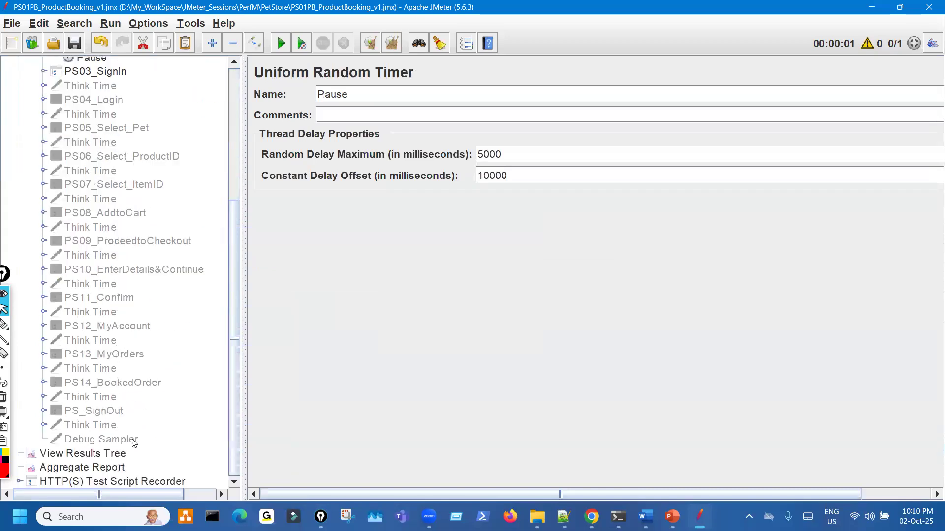
click(113, 453)
key(ctrl+r)
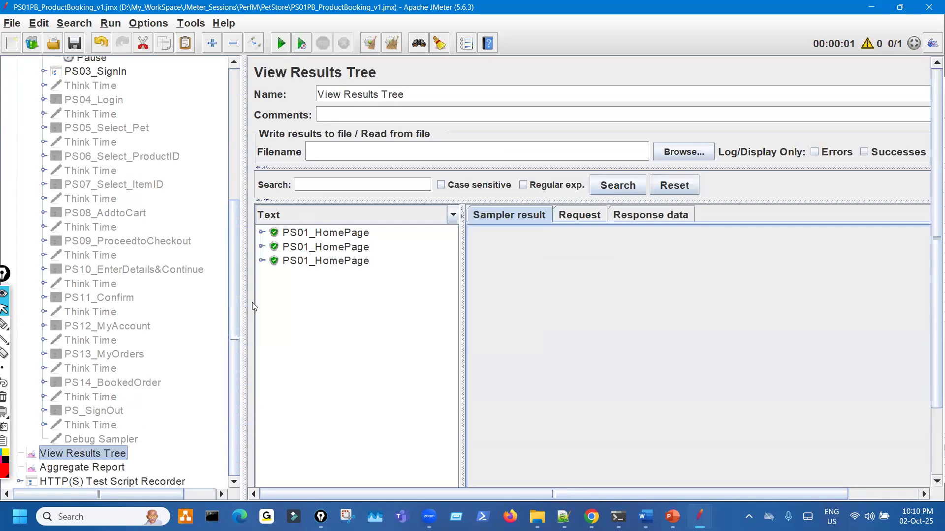
click(370, 44)
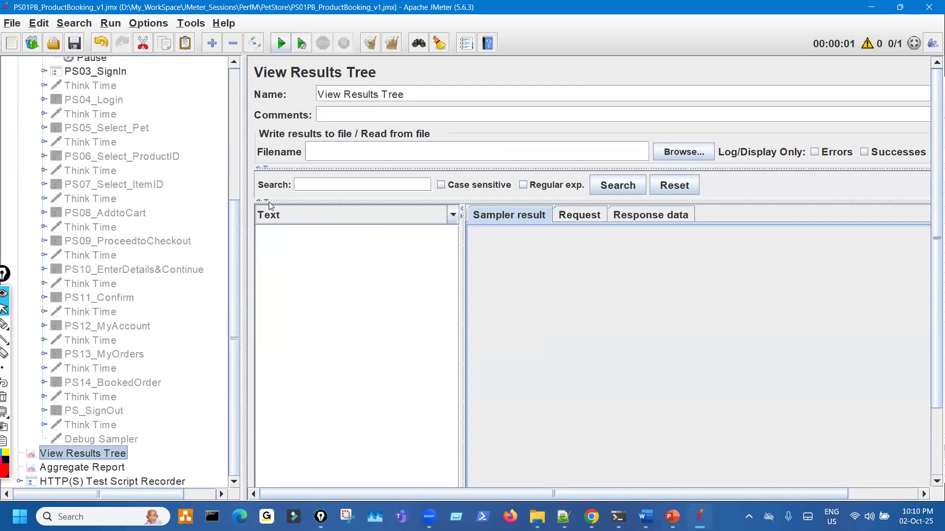
- Remove the Constant Timer from the Think Time following PS01_HomePage and re-enable its Pause timer
scroll(167, 252, up, 5)
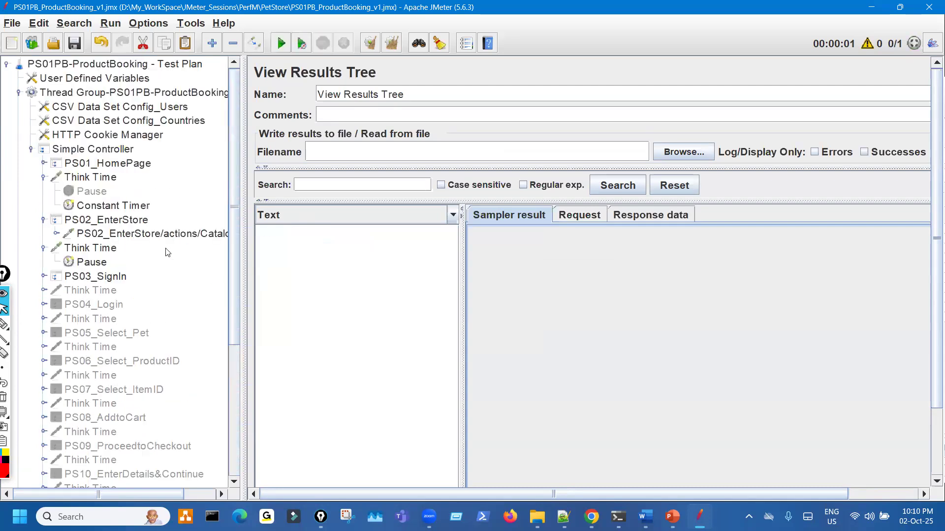
click(123, 206)
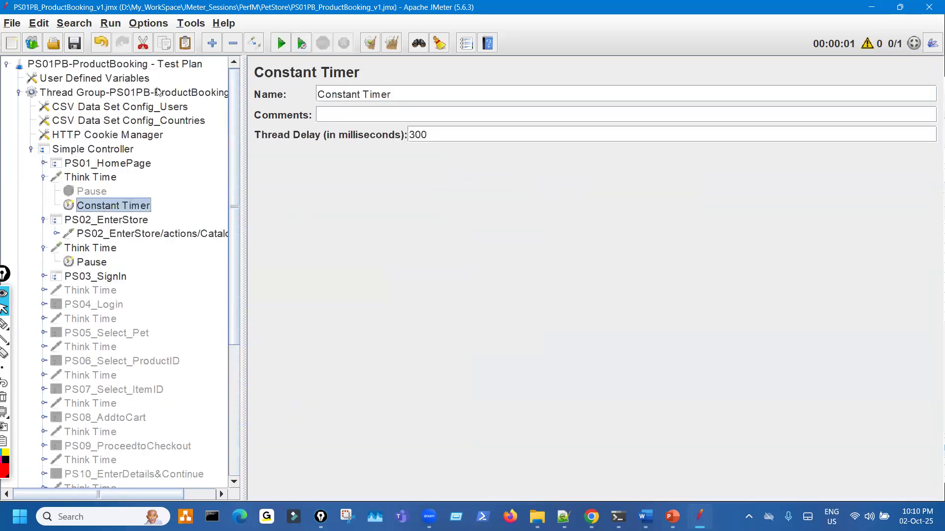
click(143, 43)
click(94, 196)
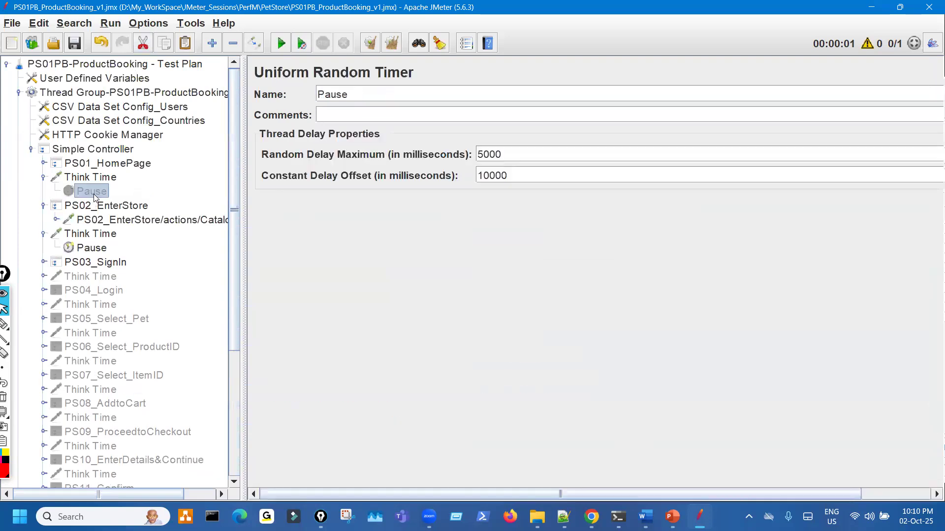
- Rerun the test with the original Pause timer and display its results in the View Results Tree
scroll(129, 274, down, 5)
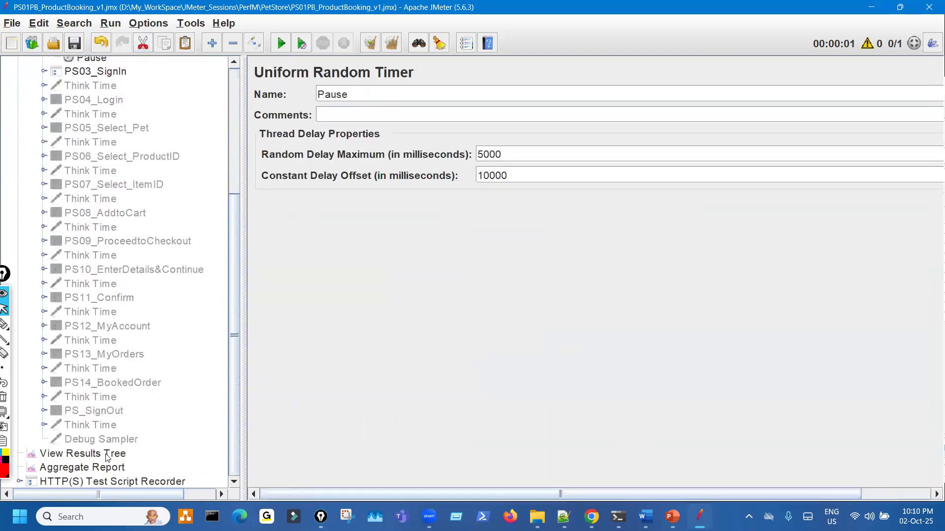
click(83, 453)
scroll(204, 244, up, 4)
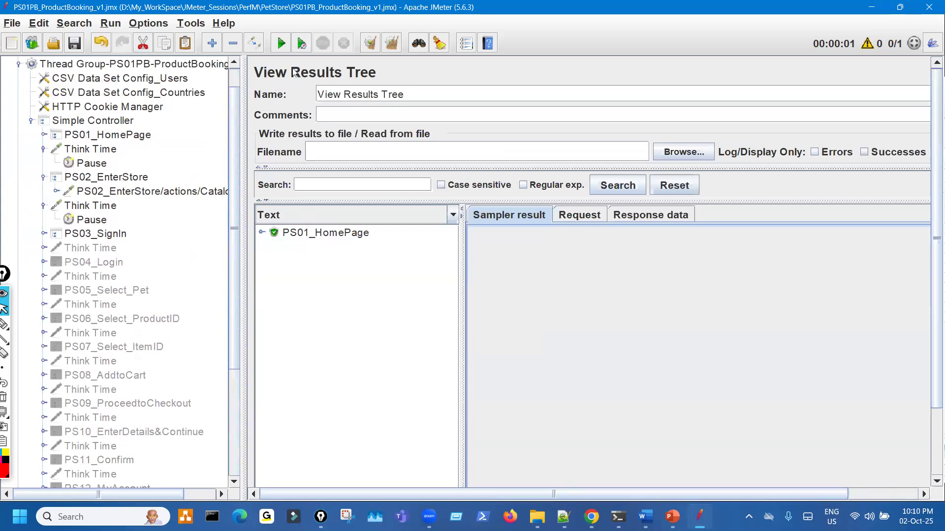
- Rerun the test without pauses and review the names and values in User Defined Variables
click(301, 45)
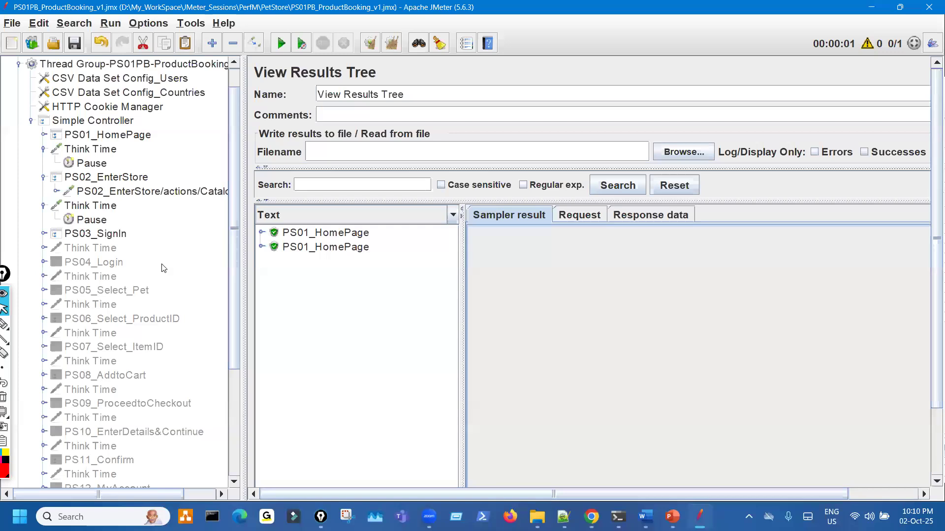
scroll(164, 268, up, 1)
click(121, 65)
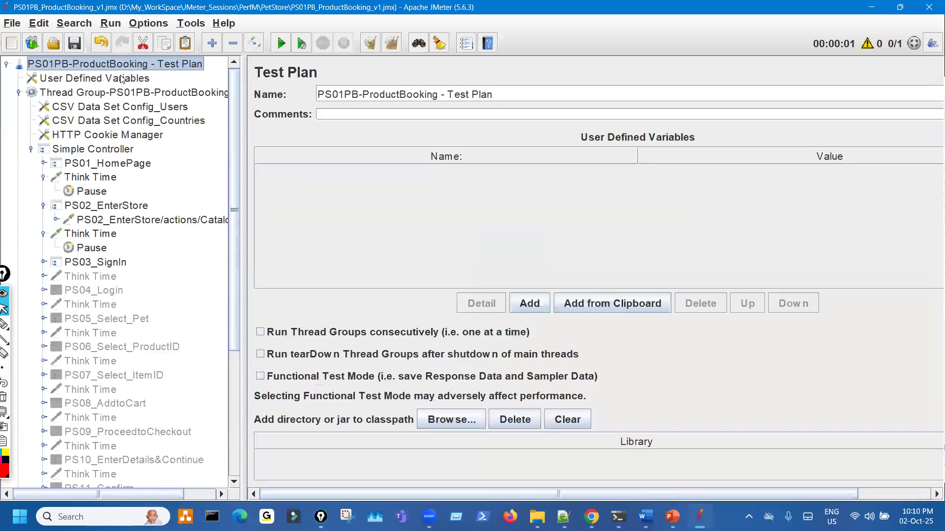
click(122, 79)
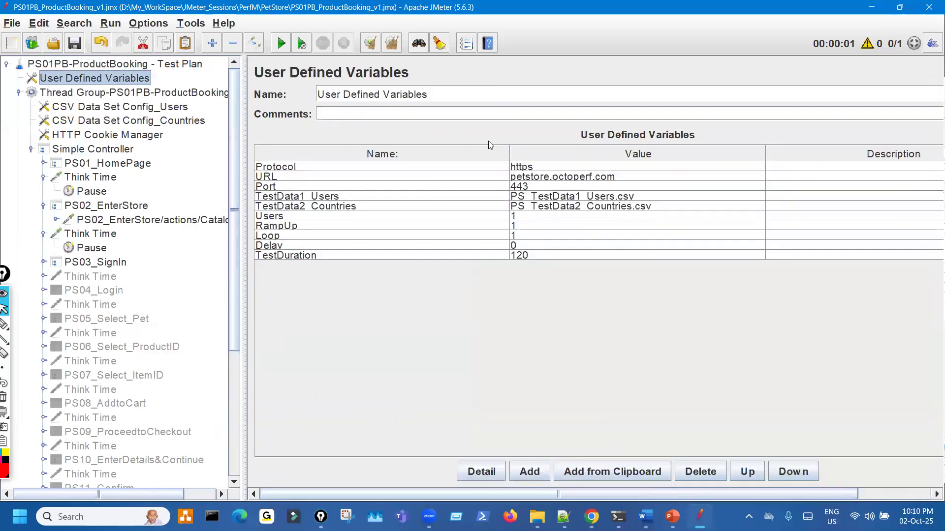
drag(470, 152, 371, 153)
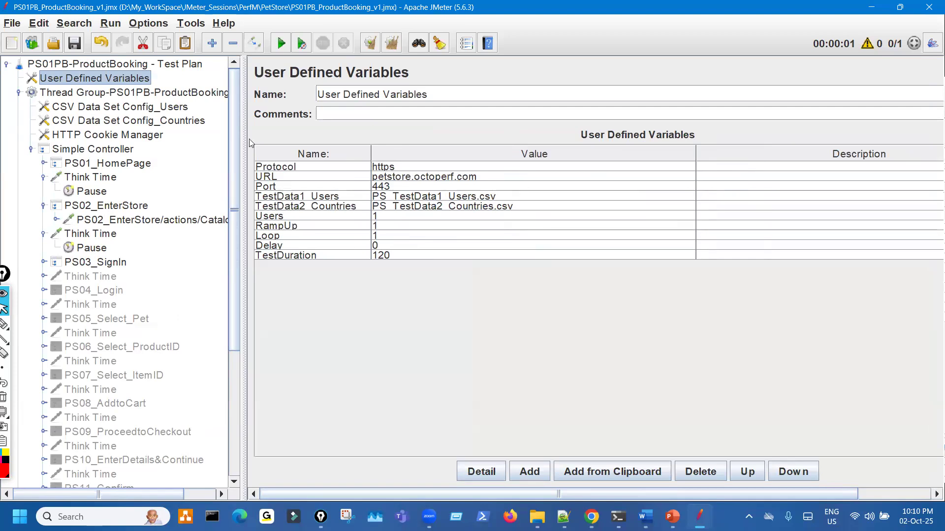
- Check the Thread Group's loop count, duration and startup delay settings against the User Defined Variables
click(162, 93)
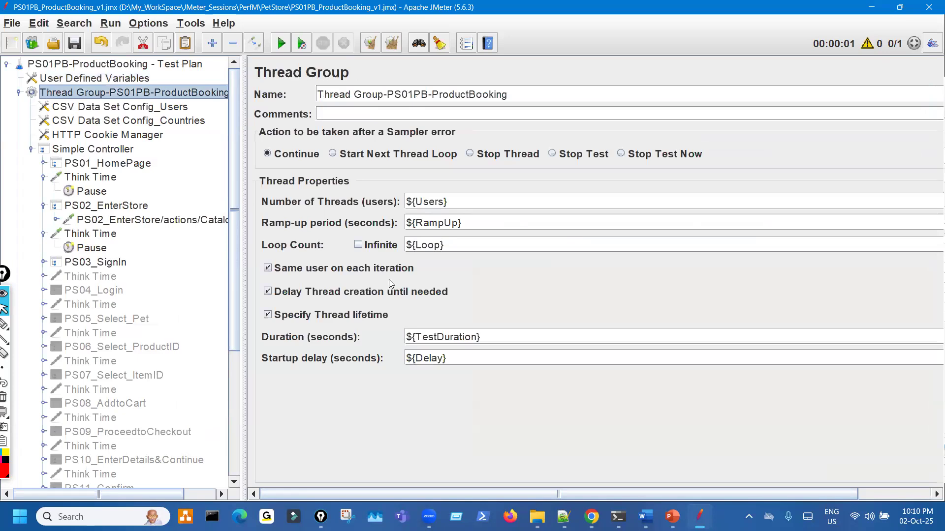
triple_click(414, 243)
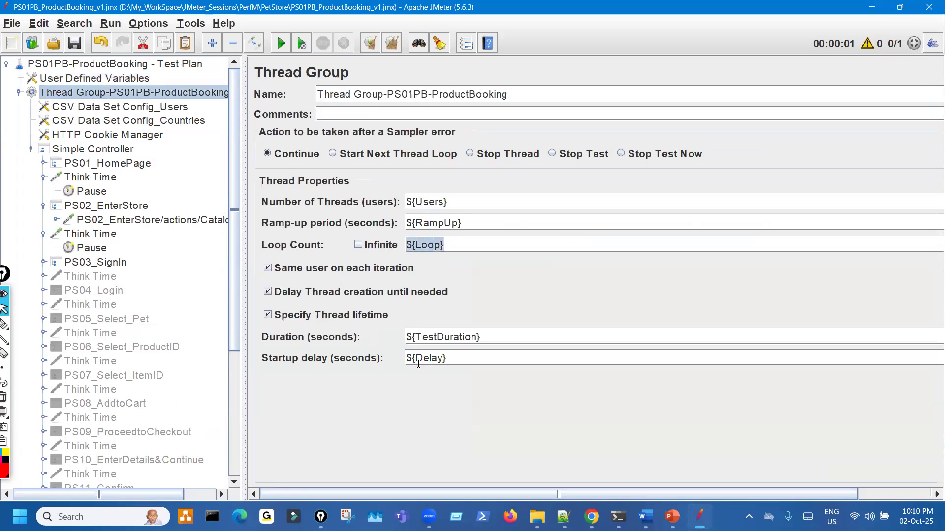
click(93, 77)
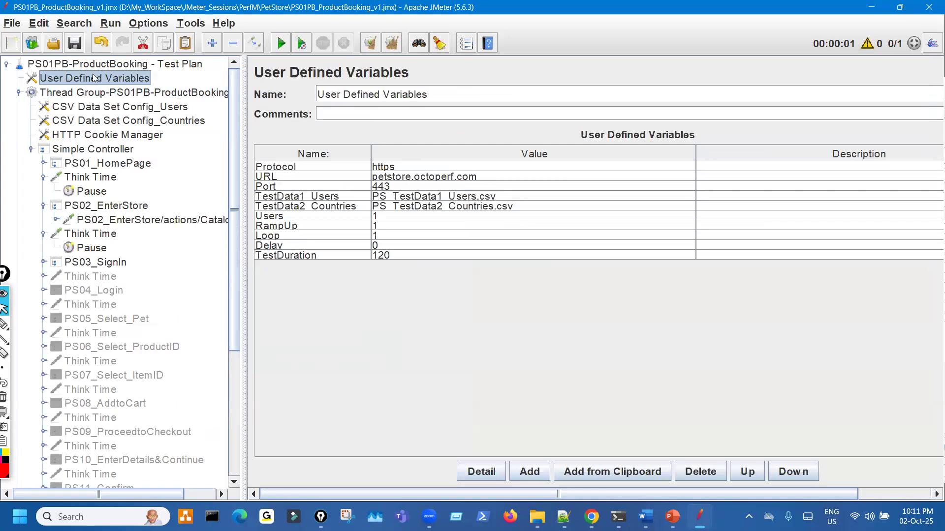
click(112, 98)
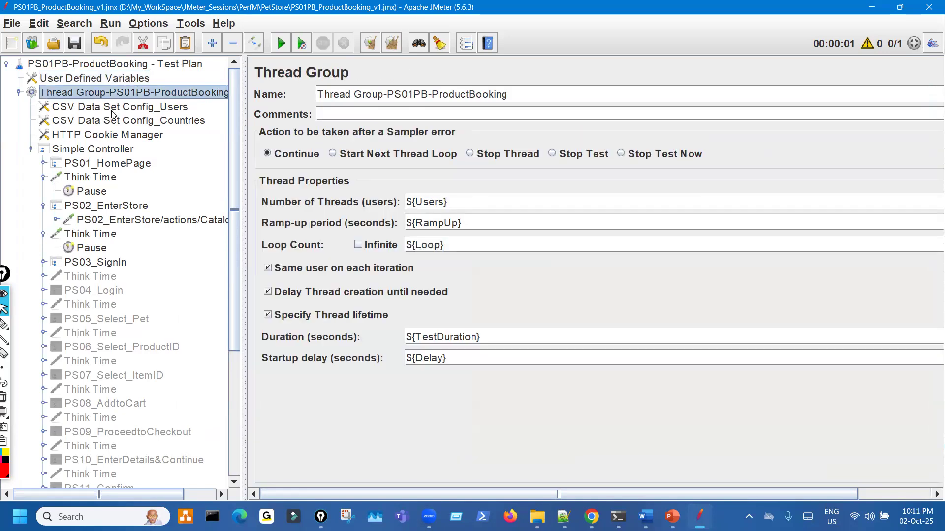
- Compare the logical action of the Think Time after PS01_HomePage with that of the Think Time after PS02_EnterStore
click(108, 179)
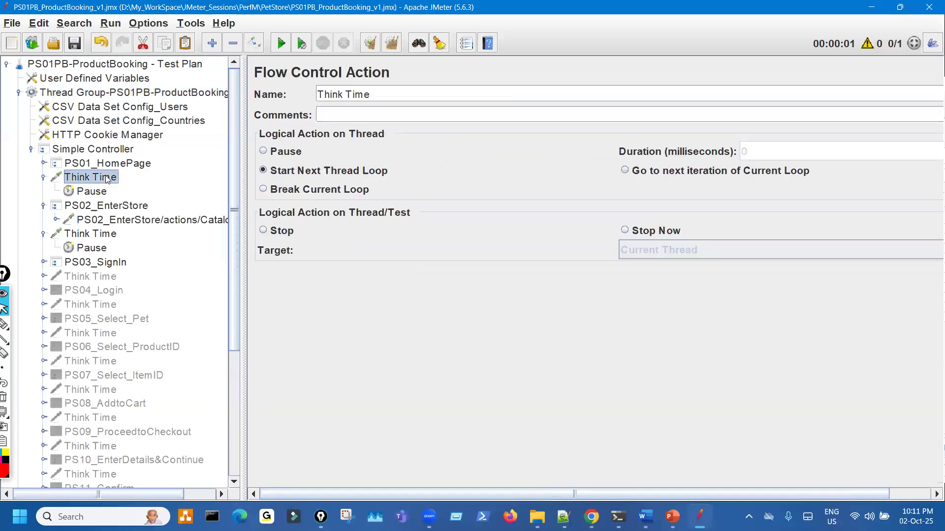
click(111, 235)
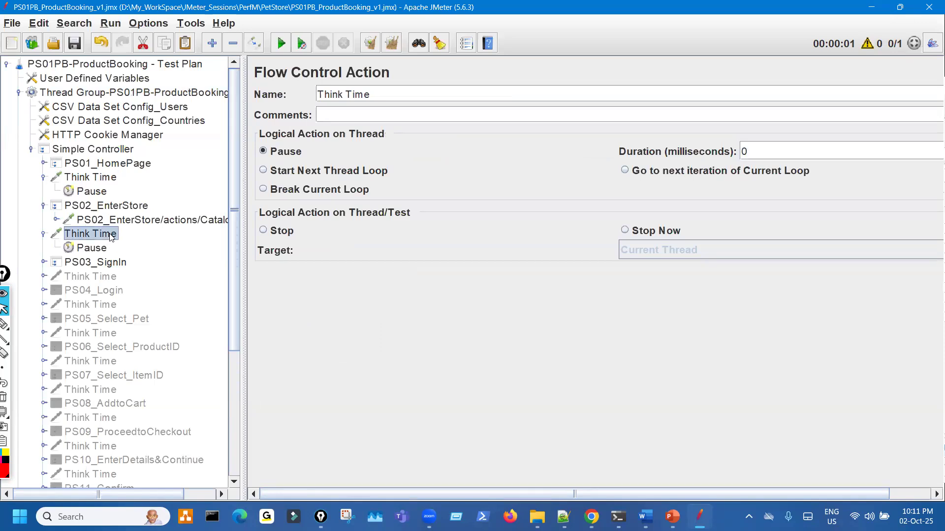
click(109, 177)
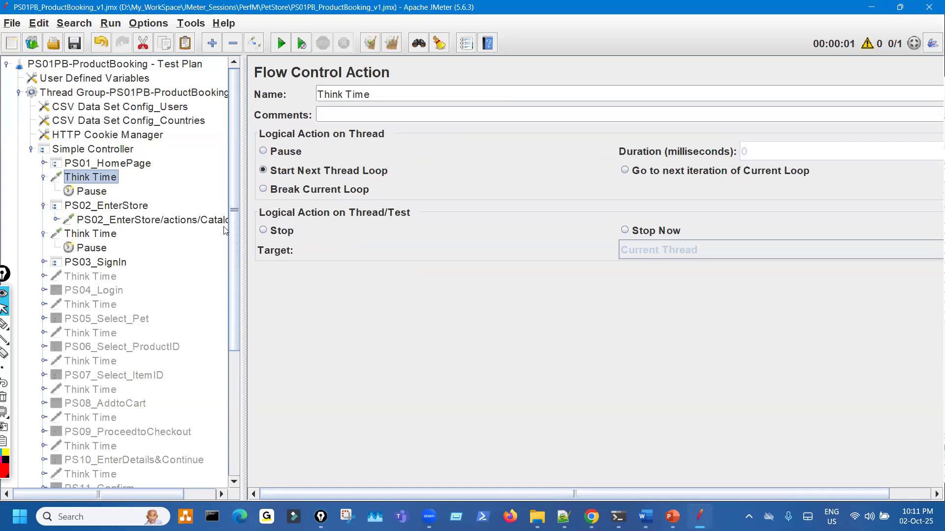
click(106, 234)
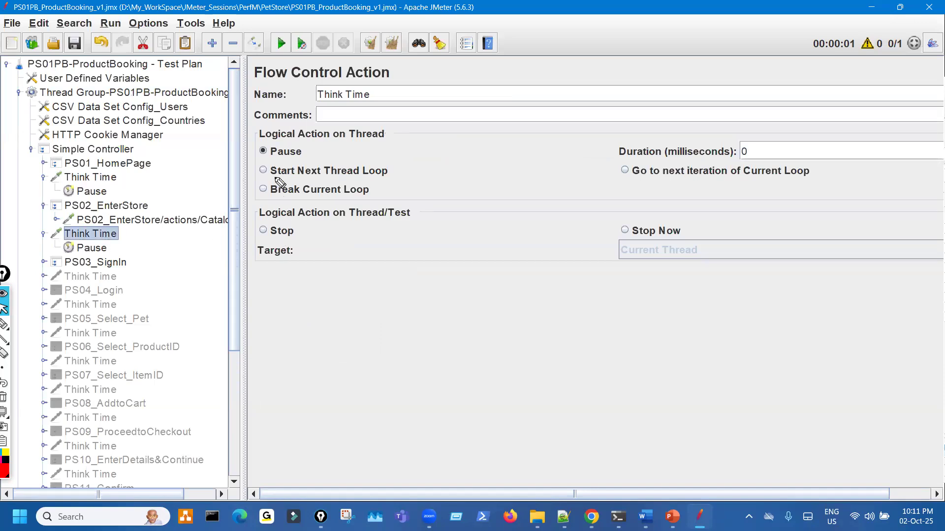
drag(261, 158, 278, 158)
key(Escape)
- Set the logical action of the Think Time following PS01_HomePage to Pause
click(106, 178)
key(p)
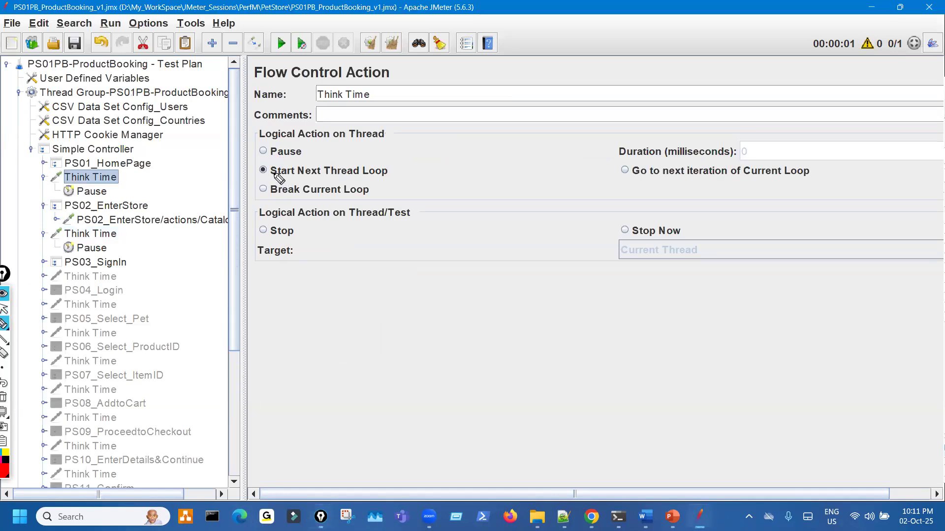
drag(269, 175, 291, 174)
key(Escape)
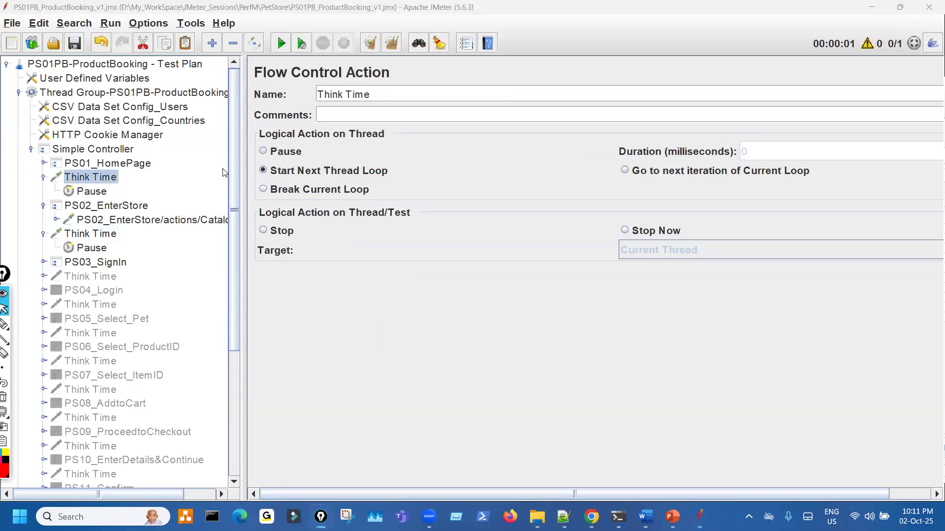
click(264, 151)
- Clear the previous PS01_HomePage results from the View Results Tree
scroll(151, 199, down, 5)
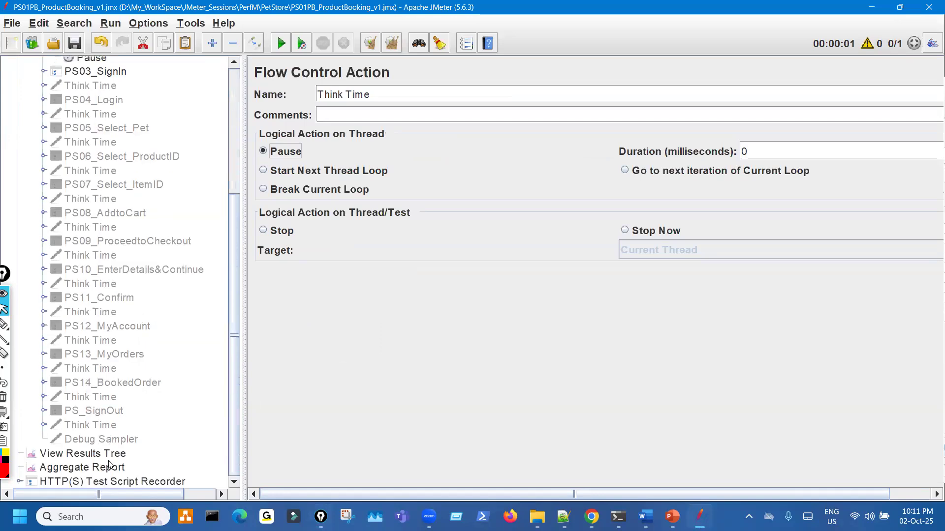
click(111, 465)
key(Up)
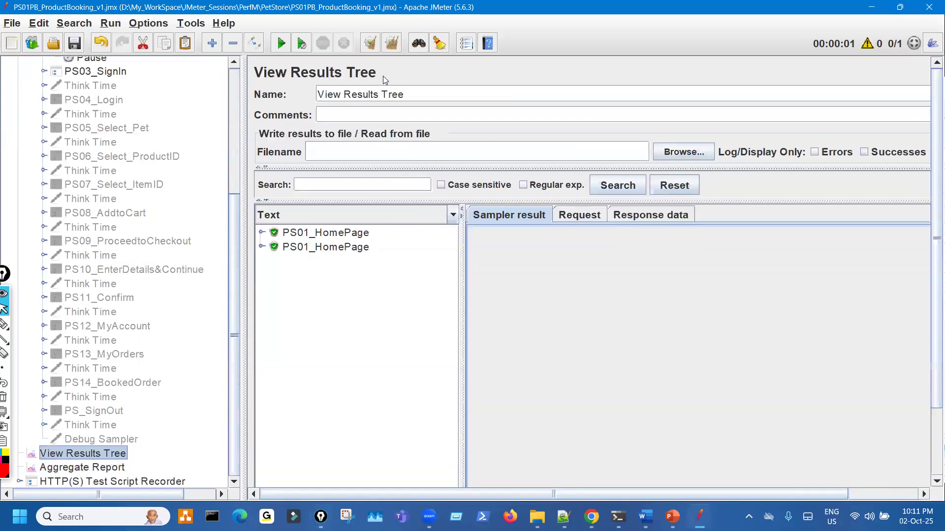
click(374, 51)
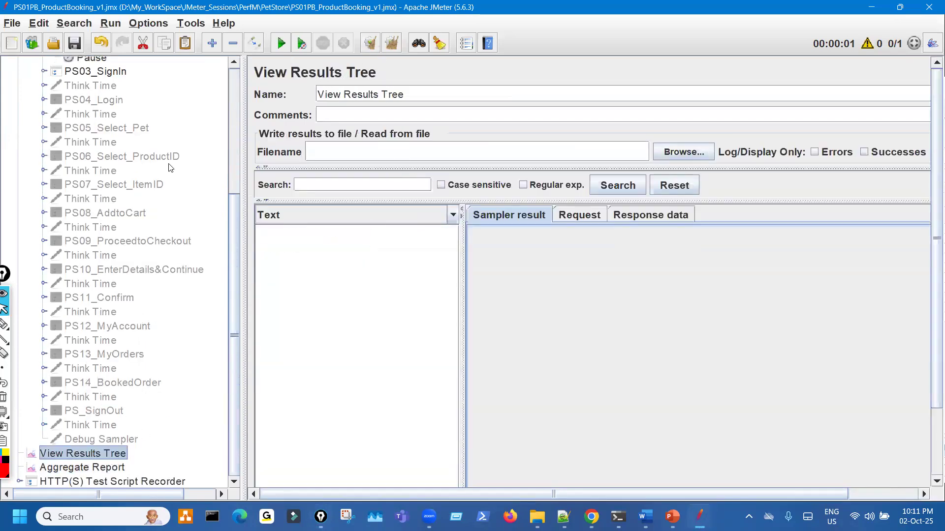
scroll(167, 170, up, 4)
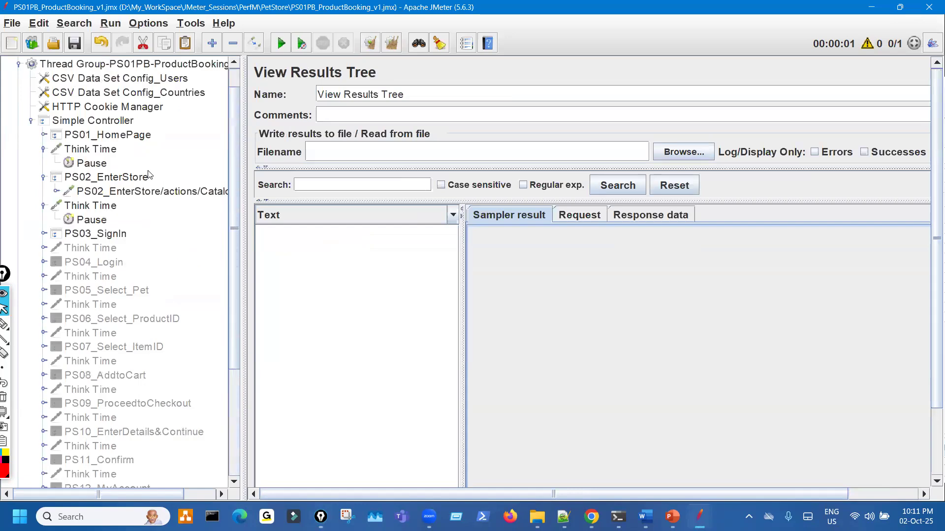
- Examine the Pause timers and Think Time actions around PS02_EnterStore, underlining the Pause and Start Next Thread Loop options
click(91, 164)
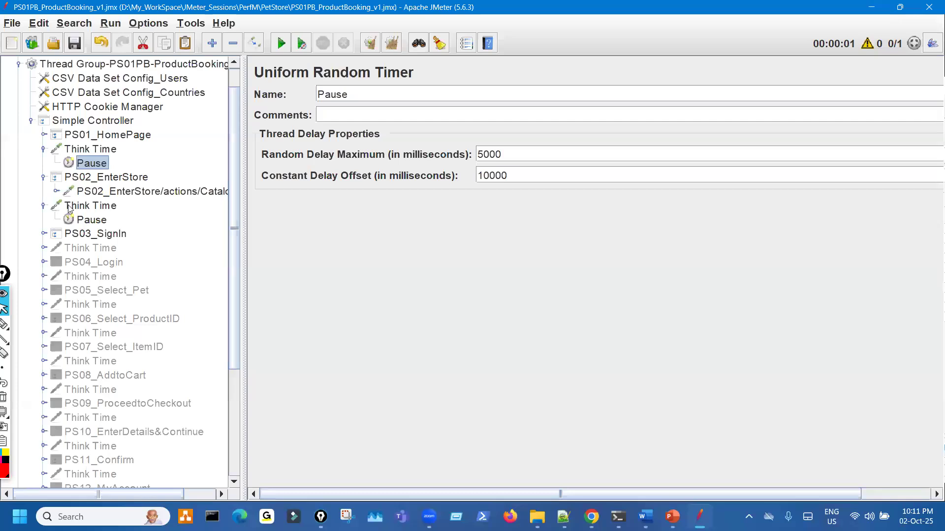
click(88, 150)
key(ctrl+shift+3)
drag(263, 156, 362, 157)
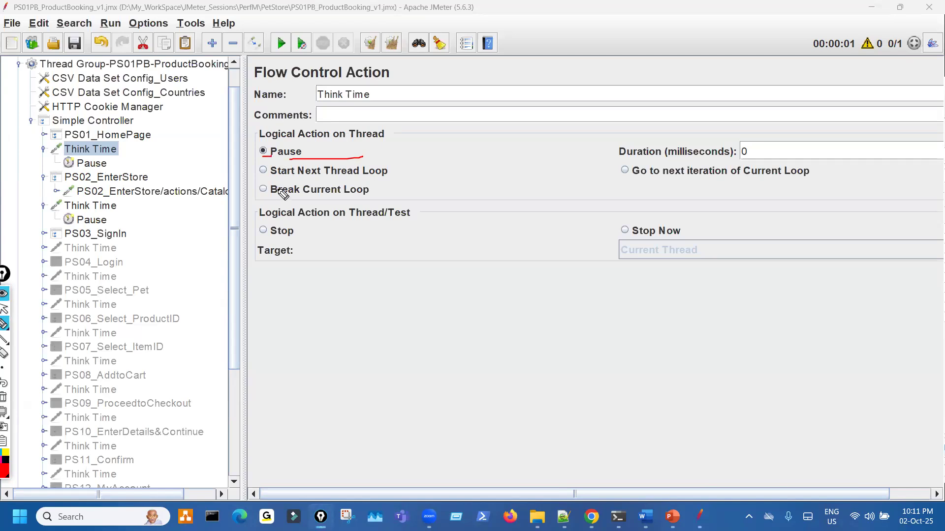
click(101, 222)
click(98, 207)
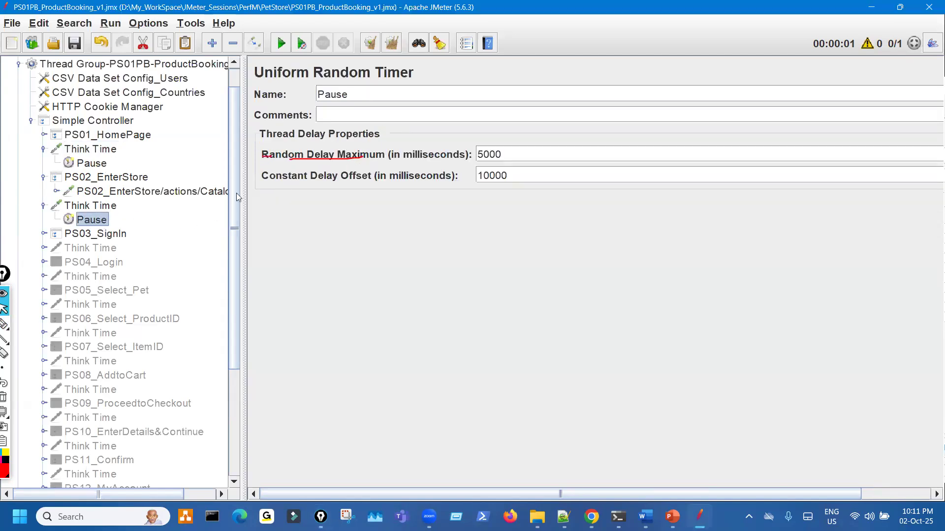
key(ctrl+shift+7)
click(110, 152)
key(ctrl+shift+2)
drag(263, 174, 290, 174)
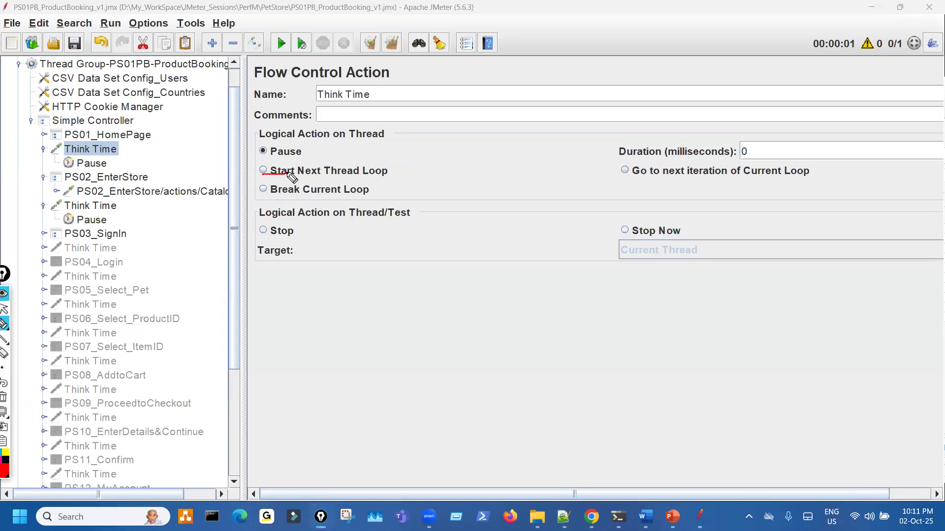
key(ctrl+shift+1)
- Rerun the test with the View Results Tree displayed and open the PS01_HomePage/ sampler result
scroll(143, 251, down, 5)
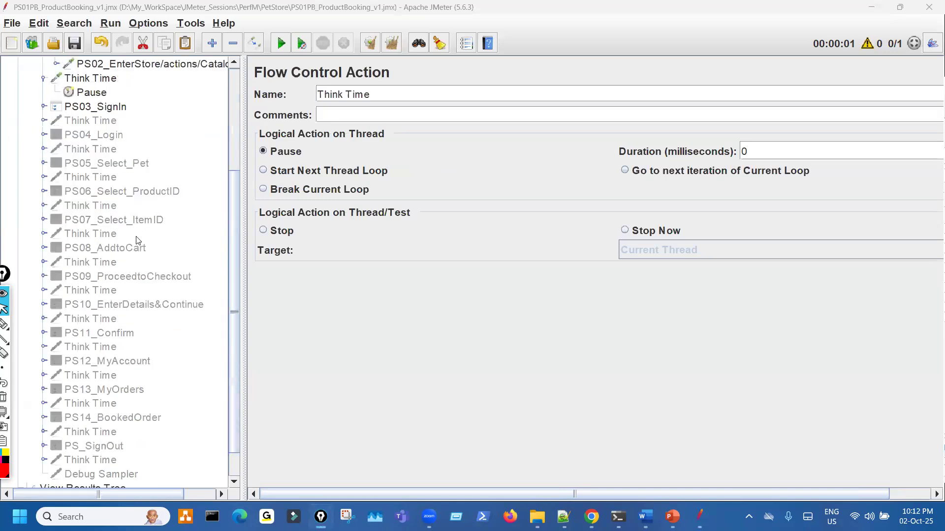
click(122, 453)
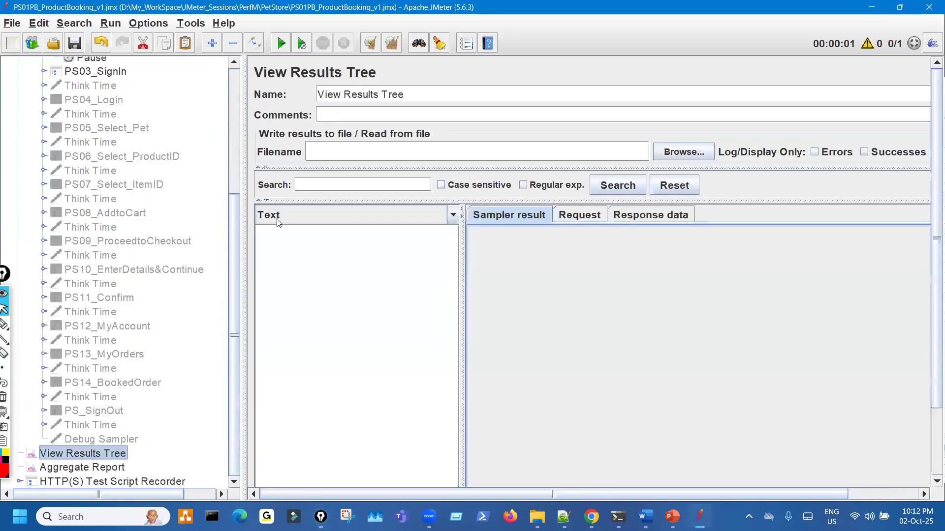
scroll(187, 206, up, 5)
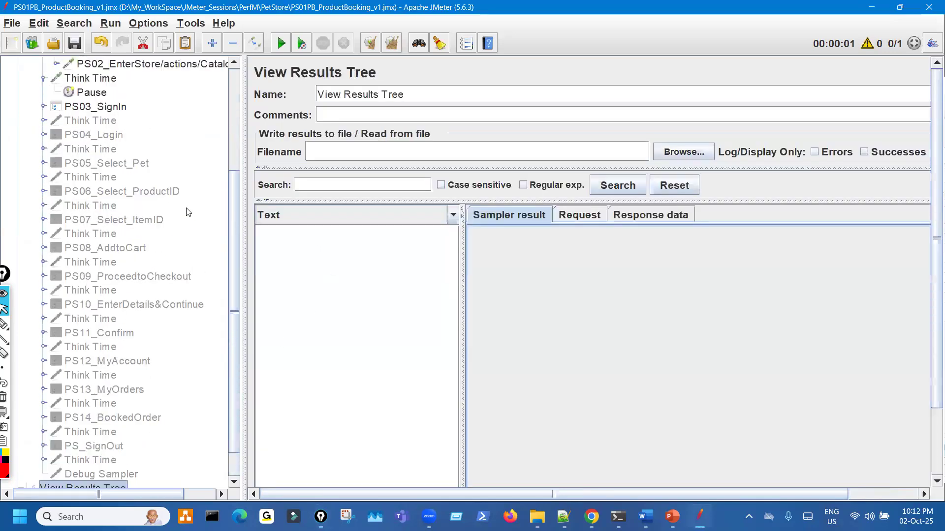
click(281, 43)
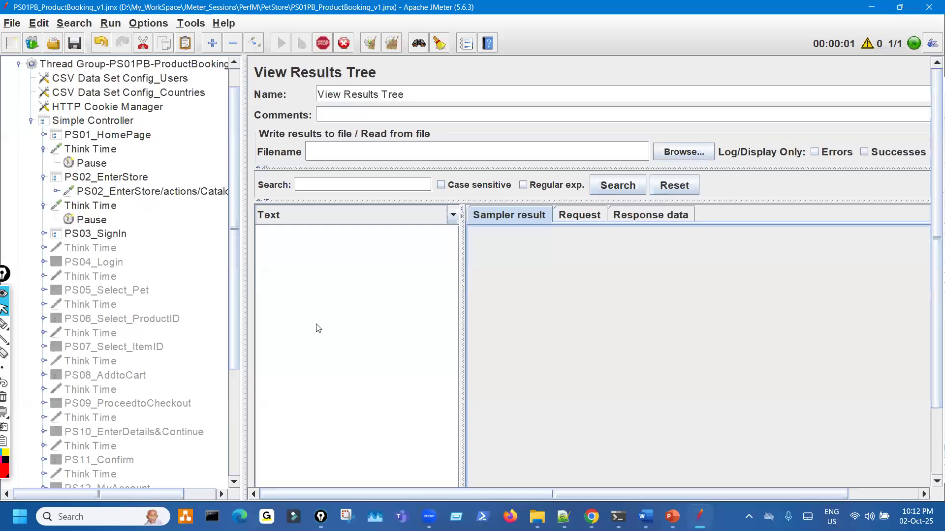
drag(248, 228, 208, 225)
click(229, 232)
click(304, 247)
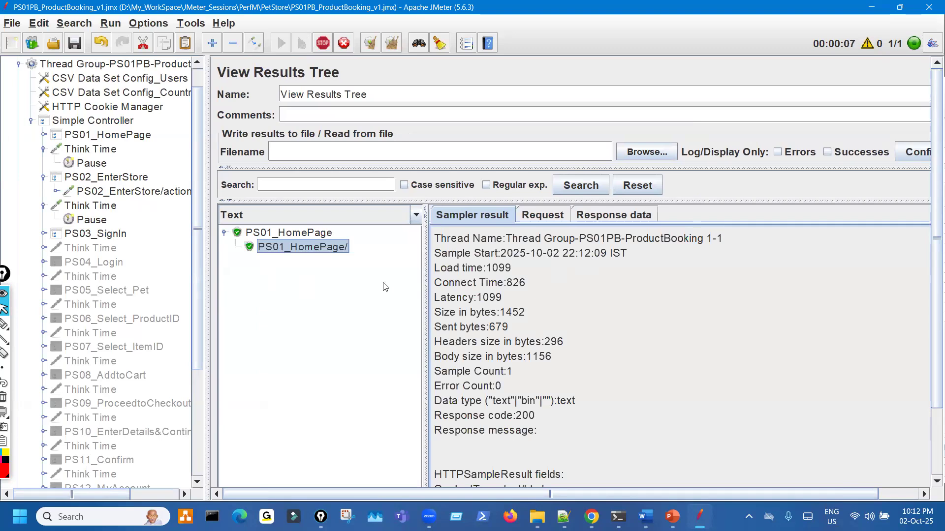
- Write the expected pause range "10 - to - 15" on screen with the annotation pen and expand the PS02_EnterStore result
click(3, 325)
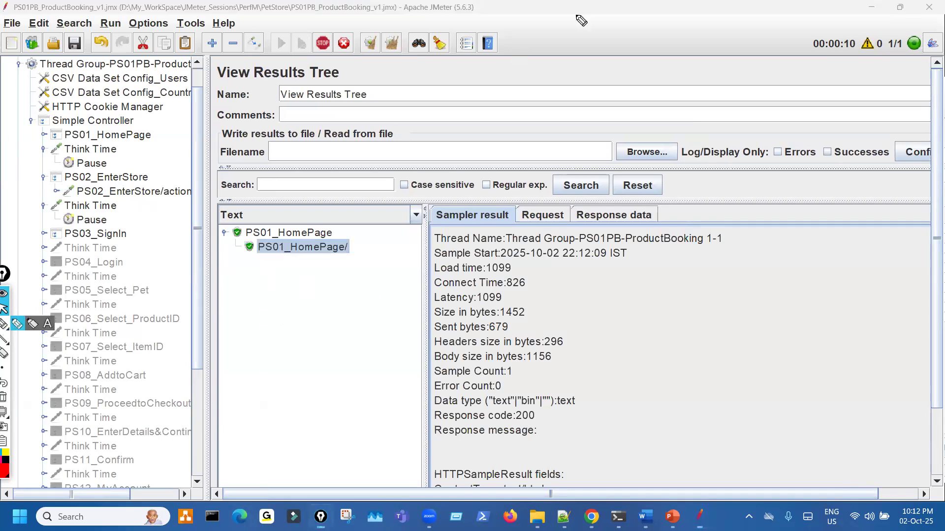
mouse_move(467, 50)
mouse_down()
mouse_move(472, 80)
mouse_move(481, 55)
mouse_move(537, 56)
mouse_up()
mouse_move(567, 35)
mouse_down()
mouse_move(576, 70)
mouse_move(598, 47)
mouse_move(653, 31)
mouse_move(701, 47)
mouse_move(743, 11)
mouse_up()
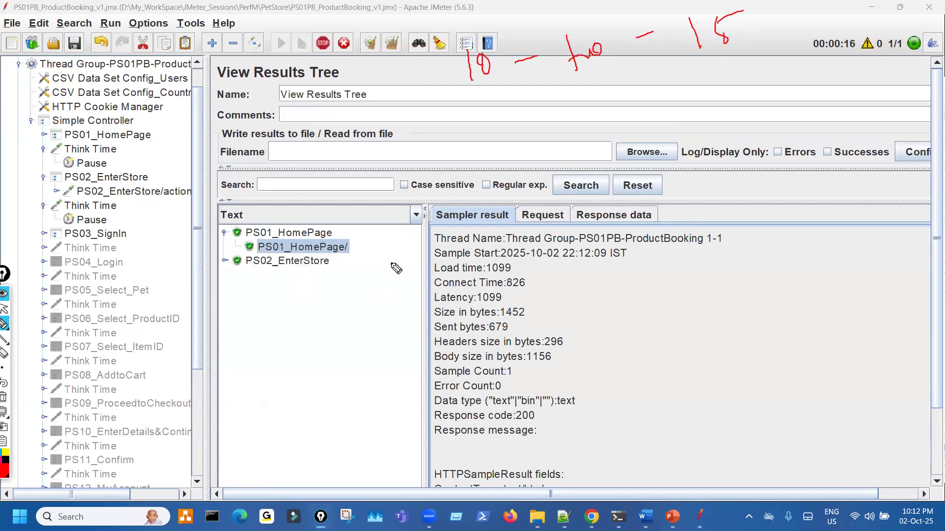
key(ctrl+shift+2)
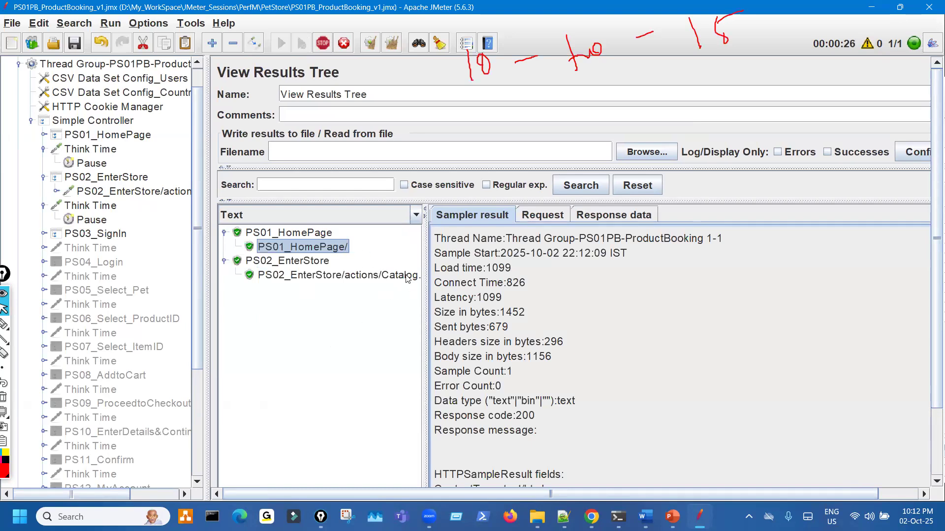
- Open the PS02_EnterStore/actions/Catalog sampler result, underline its sample start and write 22:12:24 beside it
click(355, 275)
key(ctrl+shift+3)
drag(568, 262, 597, 260)
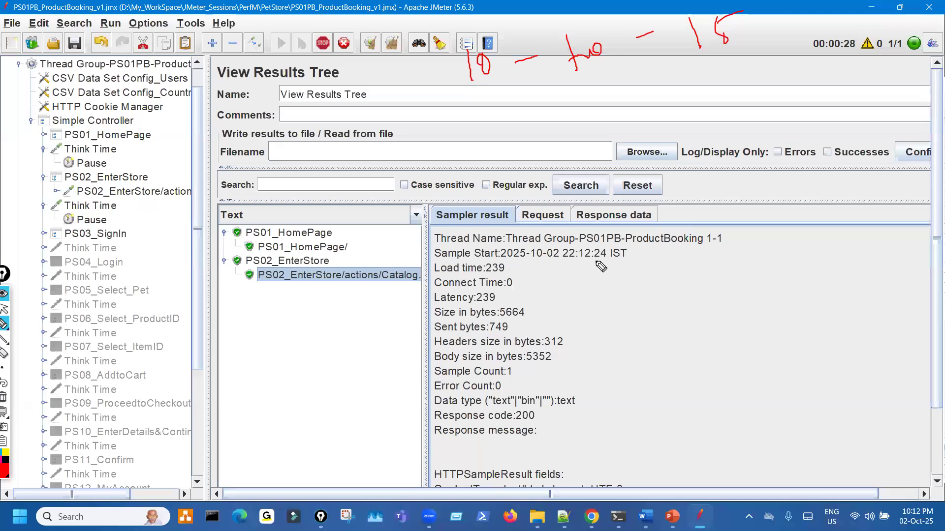
drag(759, 270, 788, 279)
click(797, 258)
click(798, 265)
click(841, 254)
mouse_move(852, 245)
mouse_down()
mouse_move(865, 253)
mouse_move(883, 245)
mouse_move(875, 253)
mouse_up()
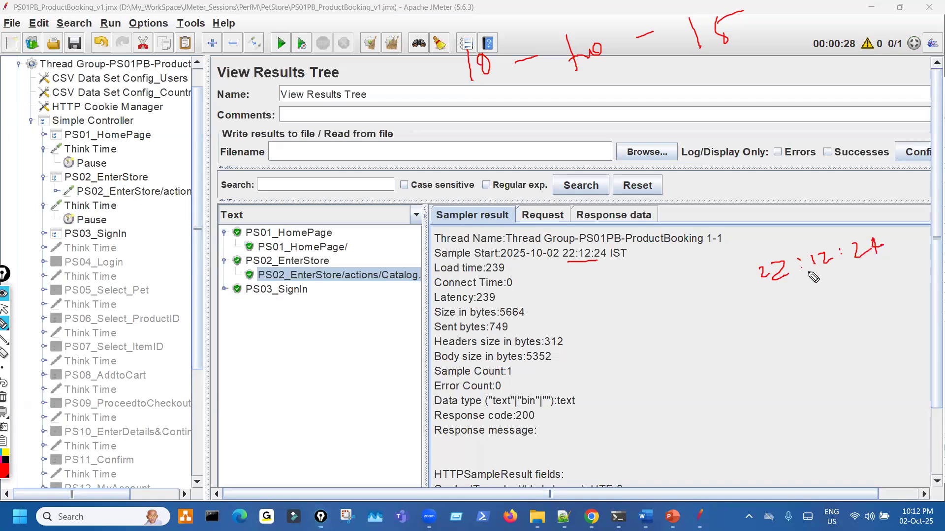
- Open the PS01_HomePage/ sampler result, write its start seconds 09 under 22:12:24 and circle its load time
click(337, 248)
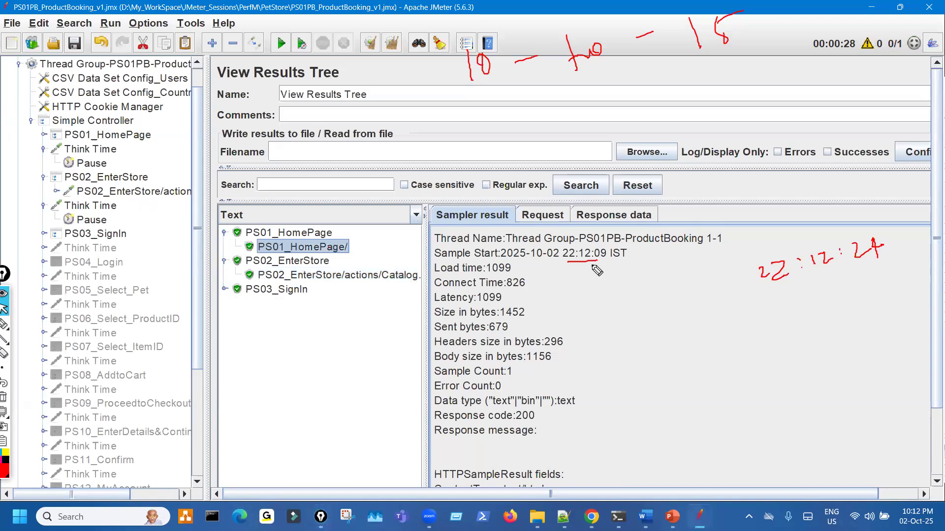
drag(779, 294, 831, 284)
click(850, 286)
mouse_move(869, 272)
mouse_down()
mouse_move(879, 283)
mouse_move(910, 282)
mouse_up()
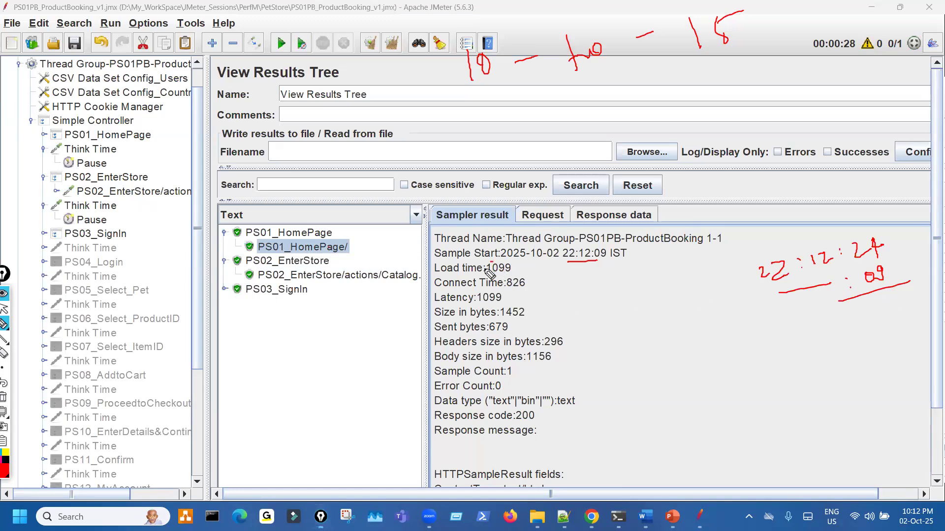
drag(514, 275, 487, 265)
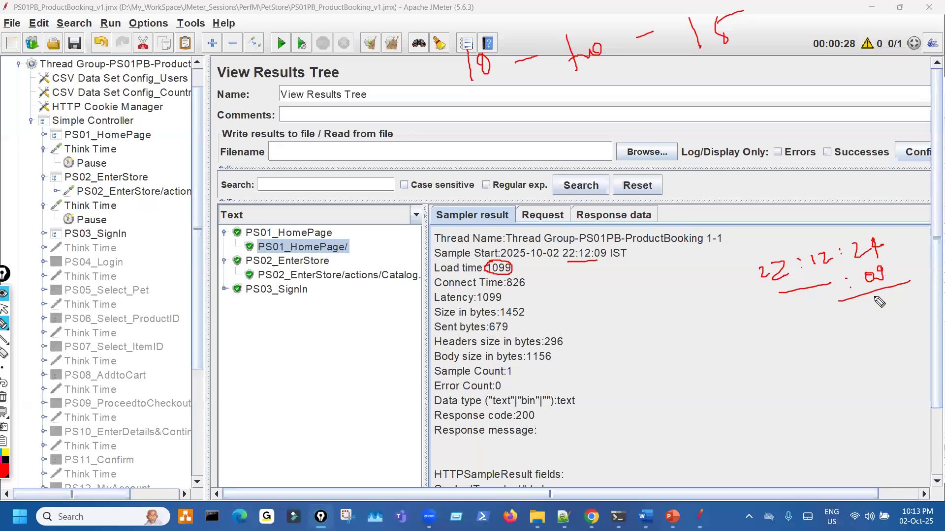
- Write the 15 difference below the two start times with the annotation pen, subtract 1 for the load time and write 14 sec
mouse_move(872, 301)
mouse_down()
mouse_move(875, 312)
mouse_move(889, 310)
mouse_up()
mouse_move(883, 233)
mouse_down()
mouse_move(904, 268)
mouse_move(898, 279)
mouse_up()
click(851, 287)
drag(838, 289, 845, 286)
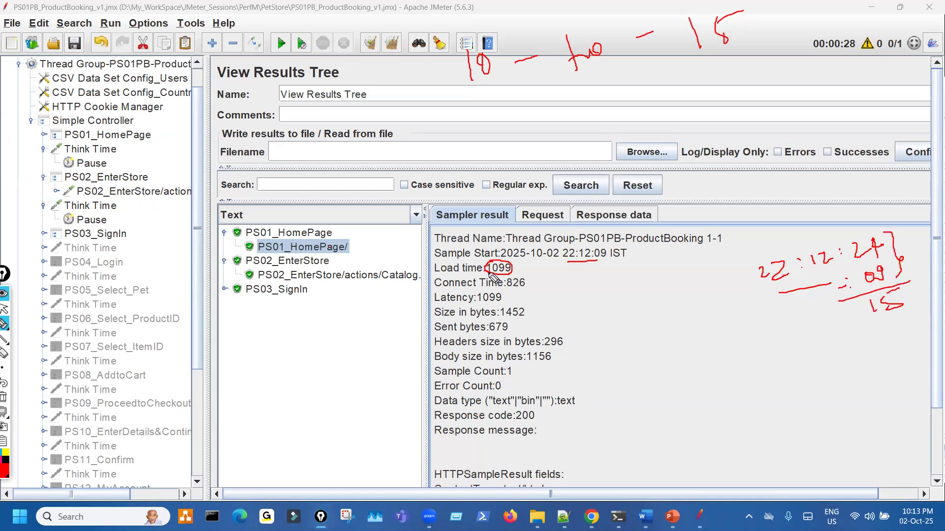
drag(870, 330, 918, 326)
drag(868, 372, 869, 380)
drag(884, 359, 889, 375)
drag(904, 367, 931, 352)
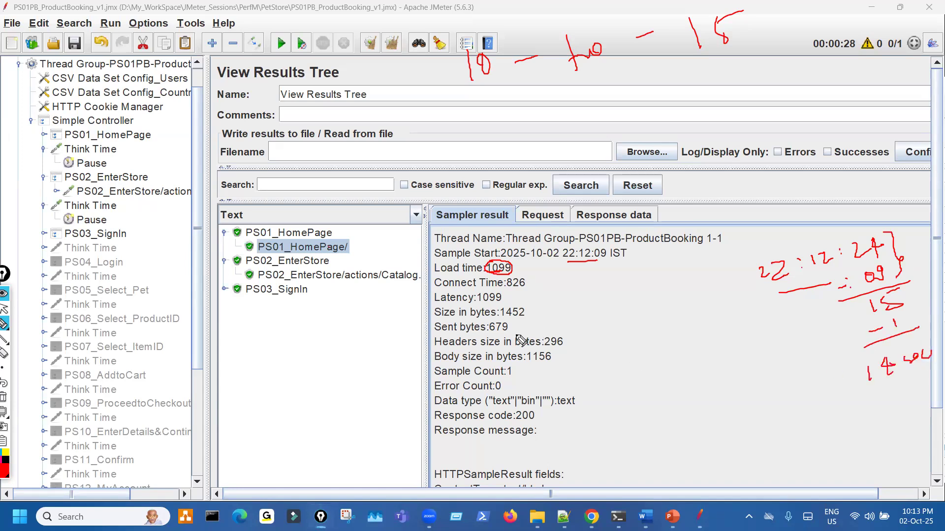
- Expand PS03_SignIn, open its sampler result and write its start time 12:37 above the PS02 start time
key(ctrl+shift+2)
click(311, 277)
click(224, 290)
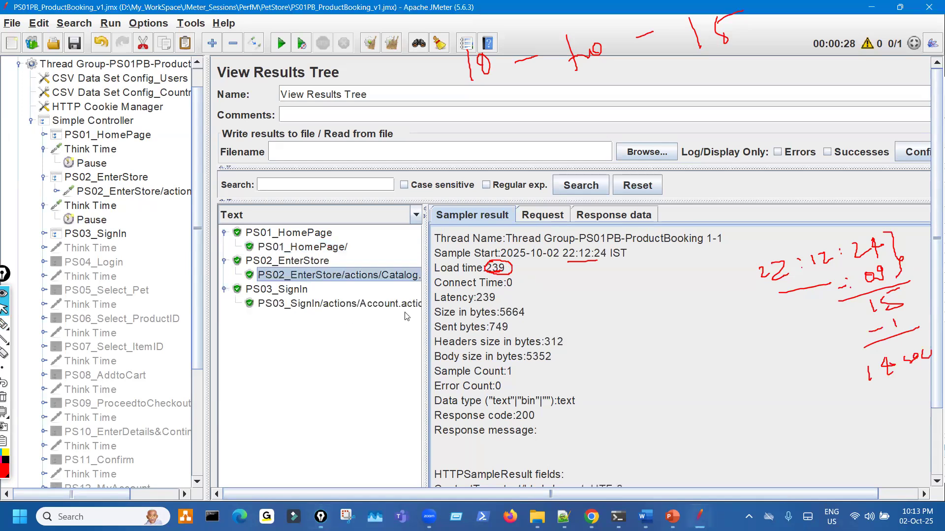
click(320, 304)
key(ctrl+shift+3)
drag(594, 263, 601, 260)
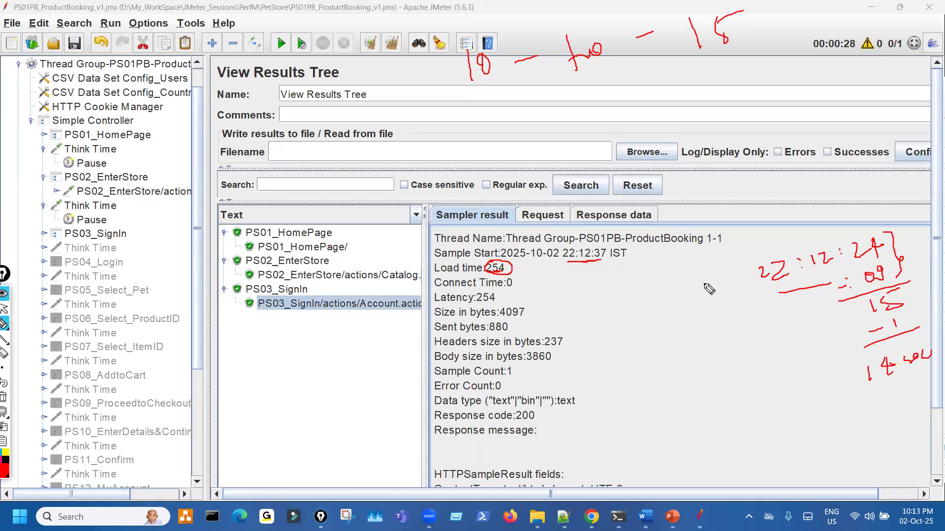
mouse_move(791, 209)
mouse_down()
mouse_move(795, 222)
mouse_move(864, 209)
mouse_move(884, 227)
mouse_up()
drag(833, 272, 863, 259)
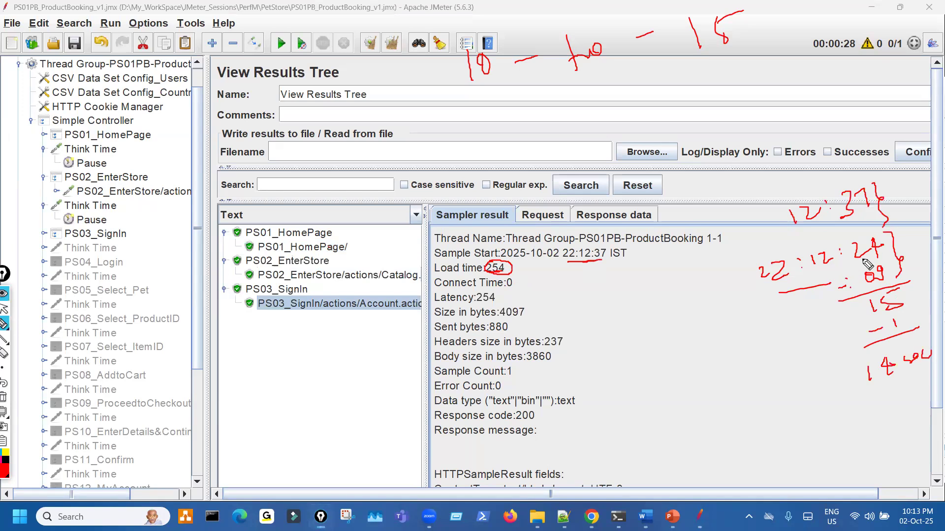
- Reopen the PS02_EnterStore/actions/Catalog sampler result, mark the written 24 and note the 13 sec difference at the end of an arrow
click(4, 309)
click(358, 276)
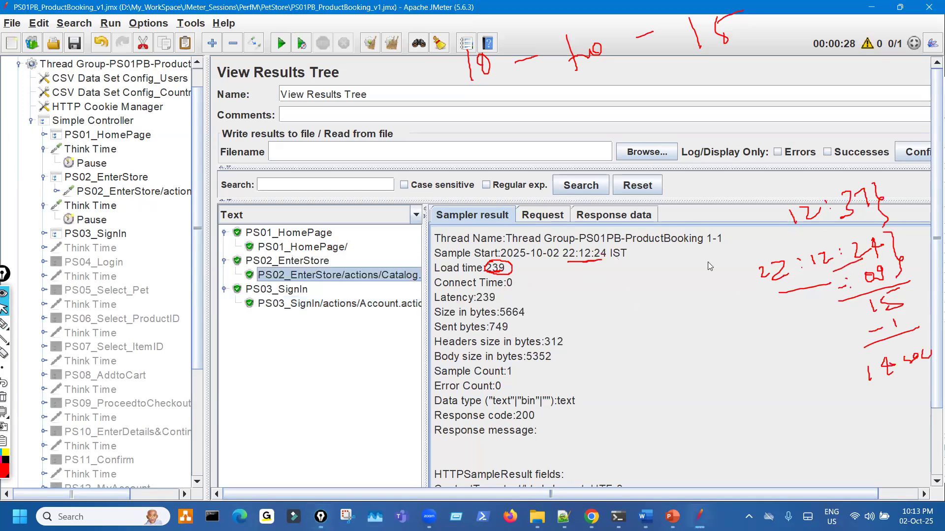
key(ctrl+shift+3)
drag(847, 261, 918, 242)
mouse_move(835, 287)
mouse_down()
mouse_move(758, 376)
mouse_move(771, 372)
mouse_up()
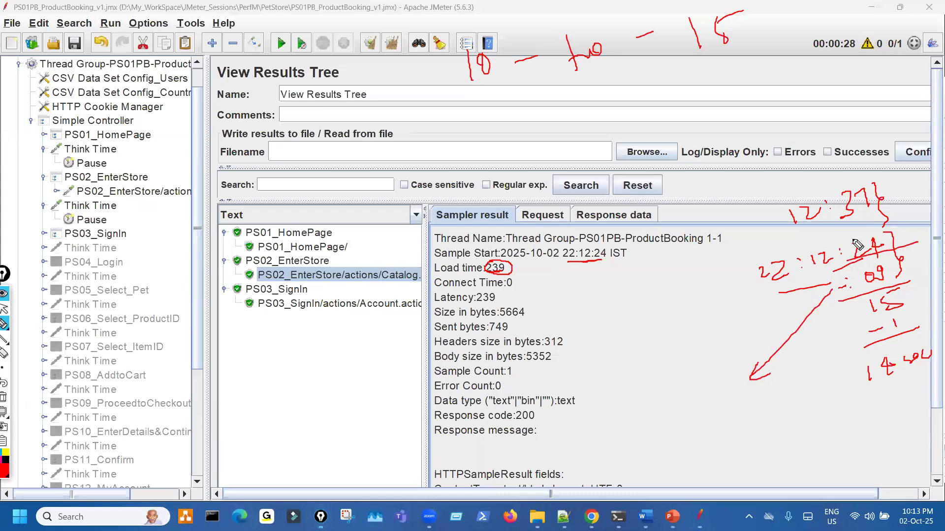
mouse_move(767, 407)
mouse_down()
mouse_move(775, 429)
mouse_move(749, 435)
mouse_up()
drag(811, 412, 840, 404)
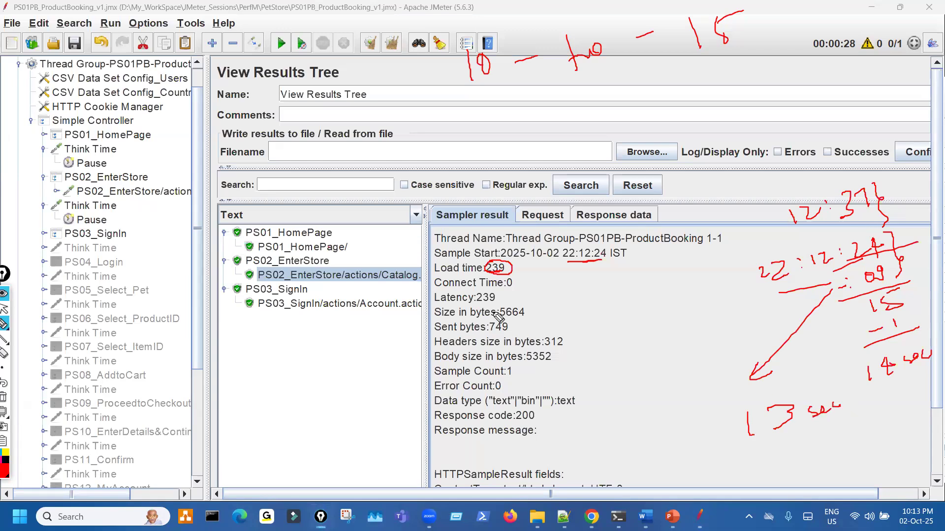
- Subtract 1 sec from the 13 sec difference and write 12 sec as the second pause
mouse_move(779, 442)
mouse_down()
mouse_move(794, 450)
mouse_move(830, 431)
mouse_up()
drag(756, 454, 846, 447)
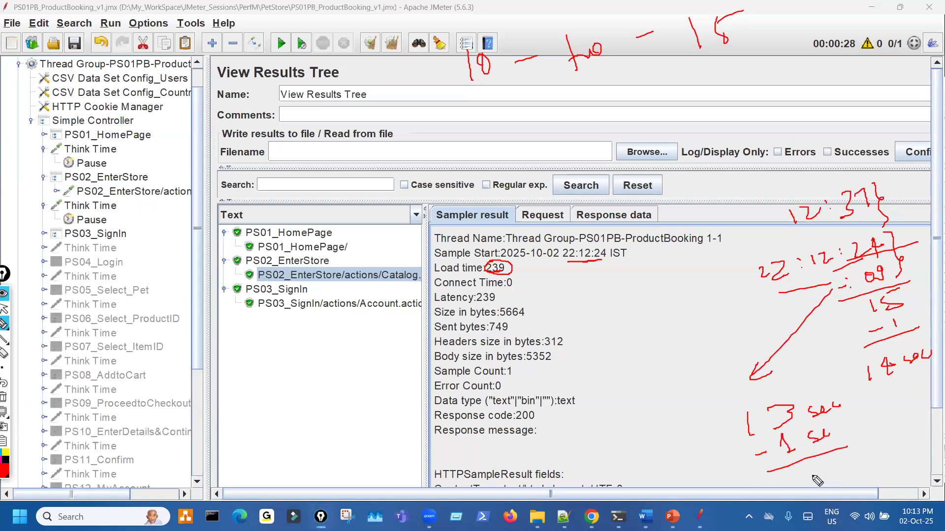
drag(788, 476, 790, 489)
drag(798, 474, 817, 485)
mouse_move(830, 475)
mouse_down()
mouse_move(823, 485)
mouse_move(881, 456)
mouse_up()
- Label the gap between PS01 and PS02 in the results list as 14 sec and the gap between PS02 and PS03 as 12 sec
mouse_move(353, 249)
mouse_down()
mouse_move(362, 260)
mouse_move(345, 269)
mouse_move(367, 270)
mouse_up()
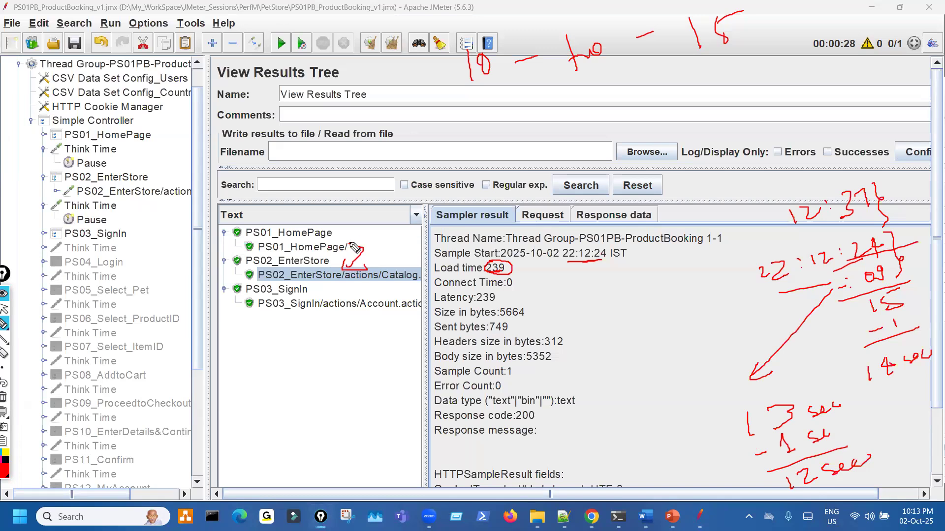
mouse_move(893, 386)
mouse_down()
mouse_move(912, 376)
mouse_move(894, 387)
mouse_up()
mouse_move(377, 240)
mouse_down()
mouse_move(375, 253)
mouse_move(398, 243)
mouse_move(395, 252)
mouse_move(453, 228)
mouse_up()
click(406, 229)
mouse_move(350, 290)
mouse_down()
mouse_move(383, 293)
mouse_move(375, 299)
mouse_move(348, 285)
mouse_move(362, 292)
mouse_up()
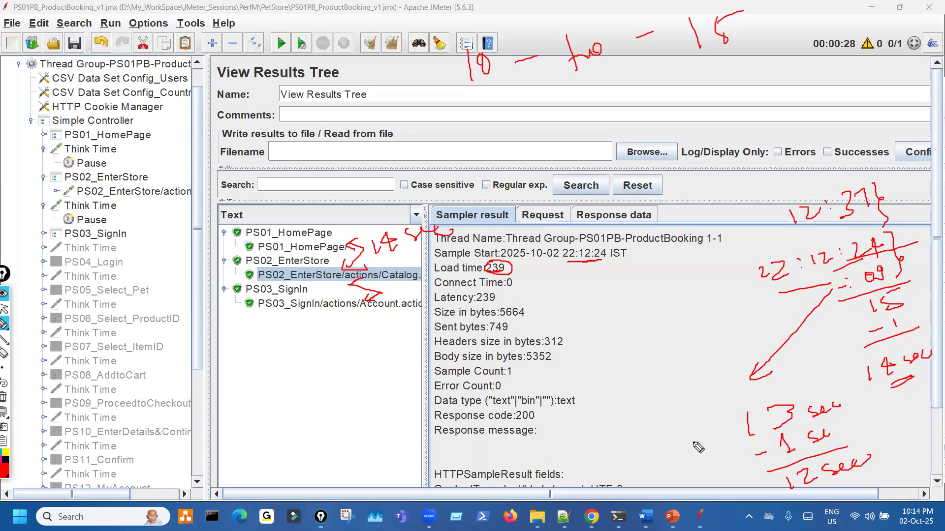
drag(823, 487, 861, 479)
mouse_move(390, 286)
mouse_down()
mouse_move(391, 302)
mouse_move(462, 288)
mouse_up()
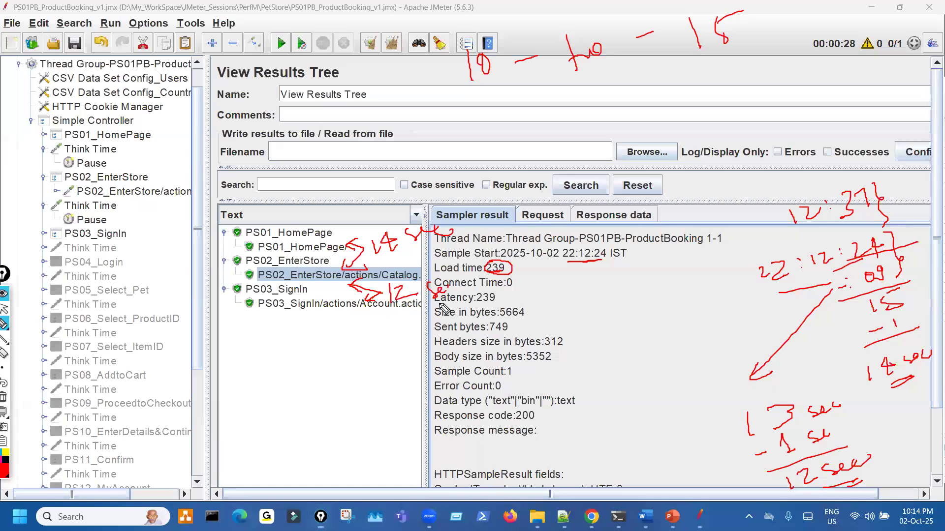
- Frame the written "10 - to - 15" range and clear all annotations from the screen
mouse_move(467, 102)
mouse_down()
mouse_move(764, 72)
mouse_move(764, 33)
mouse_move(539, 32)
mouse_move(413, 118)
mouse_up()
drag(416, 105, 424, 118)
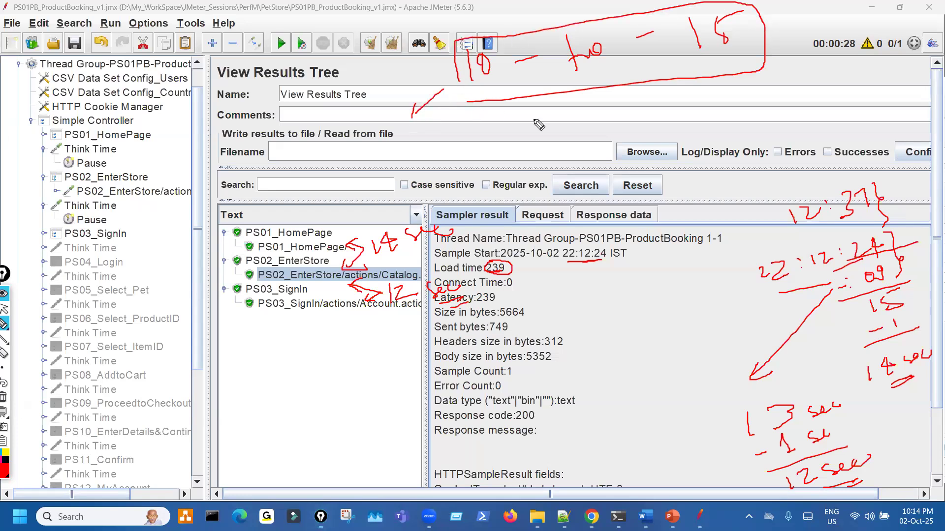
mouse_move(770, 64)
mouse_down()
mouse_move(813, 68)
mouse_move(769, 63)
mouse_up()
drag(768, 63, 784, 74)
key(ctrl+shift+7)
key(ctrl+shift+2)
click(369, 44)
click(281, 42)
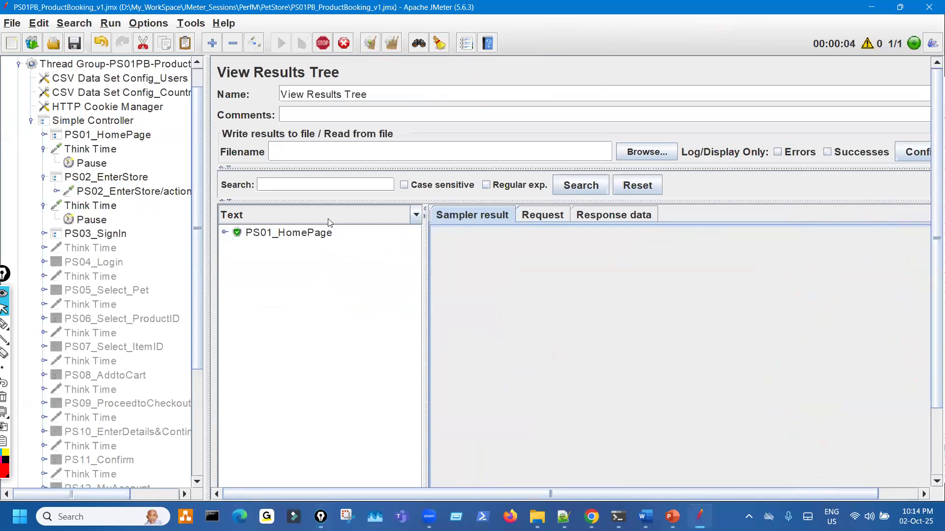
click(325, 44)
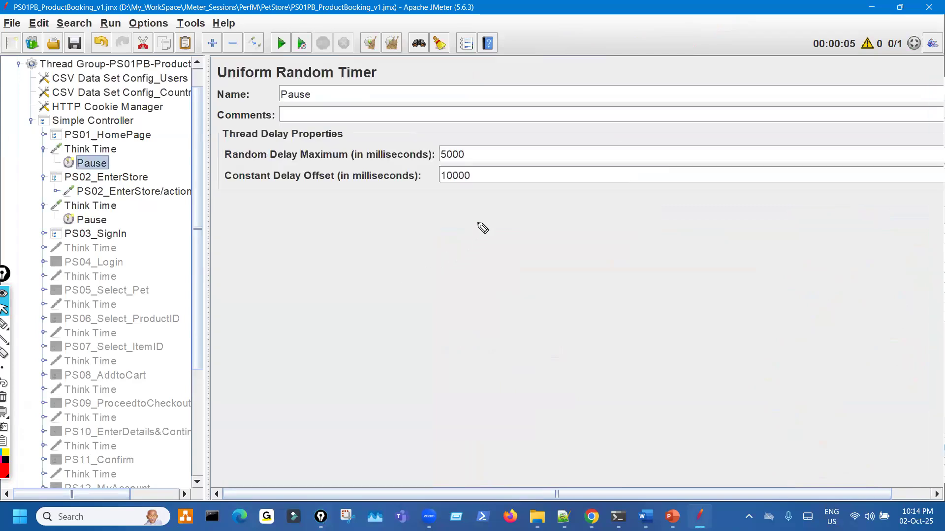
- Open the Pause timer under the first Think Time, bracket its two delay values and write the target range "8 - 15 Sec"
key(ctrl+shift+p)
drag(472, 144, 489, 184)
mouse_move(320, 329)
mouse_down()
mouse_move(307, 296)
mouse_move(378, 296)
mouse_up()
drag(436, 270, 443, 310)
drag(479, 260, 467, 300)
mouse_move(555, 249)
mouse_down()
mouse_move(540, 284)
mouse_move(595, 260)
mouse_up()
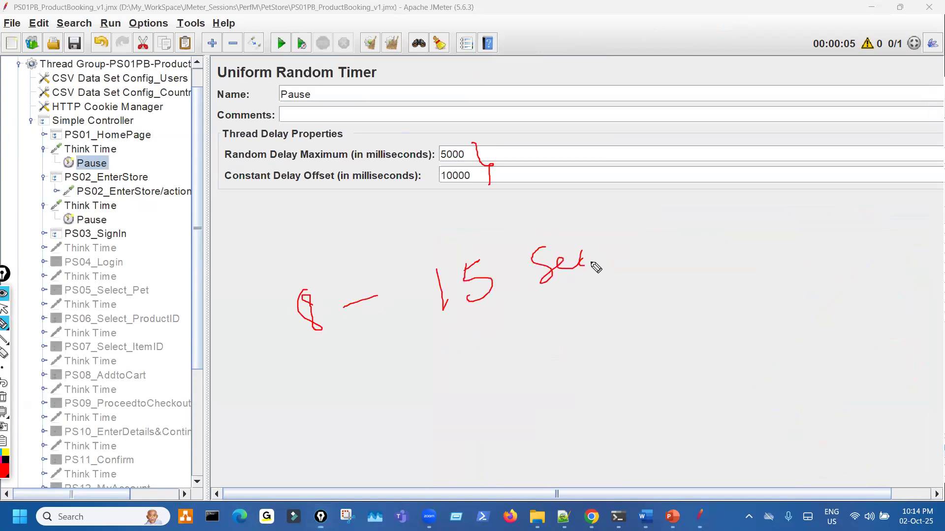
drag(536, 299, 575, 282)
drag(557, 298, 597, 282)
- Link the written 8 to the Constant Delay Offset with an arrow and set that offset to 8000 milliseconds
drag(299, 343, 349, 335)
mouse_move(284, 320)
mouse_down()
mouse_move(327, 249)
mouse_move(423, 206)
mouse_up()
key(ctrl+shift+2)
click(405, 173)
text(80)
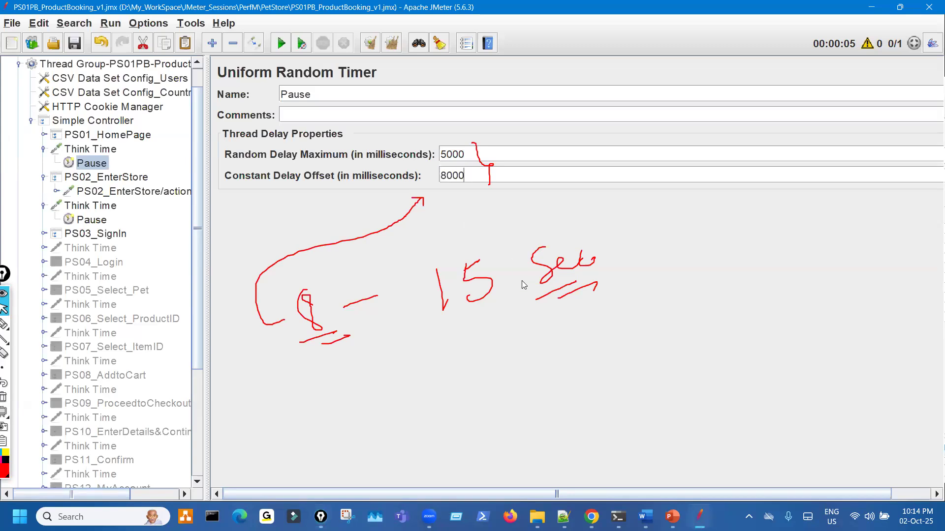
- Mark the span between 8 and 15 and write the calculation 15 - 8 = 7 sec on screen
key(ctrl+shift+1)
mouse_move(422, 305)
mouse_down()
mouse_move(357, 323)
mouse_move(378, 323)
mouse_up()
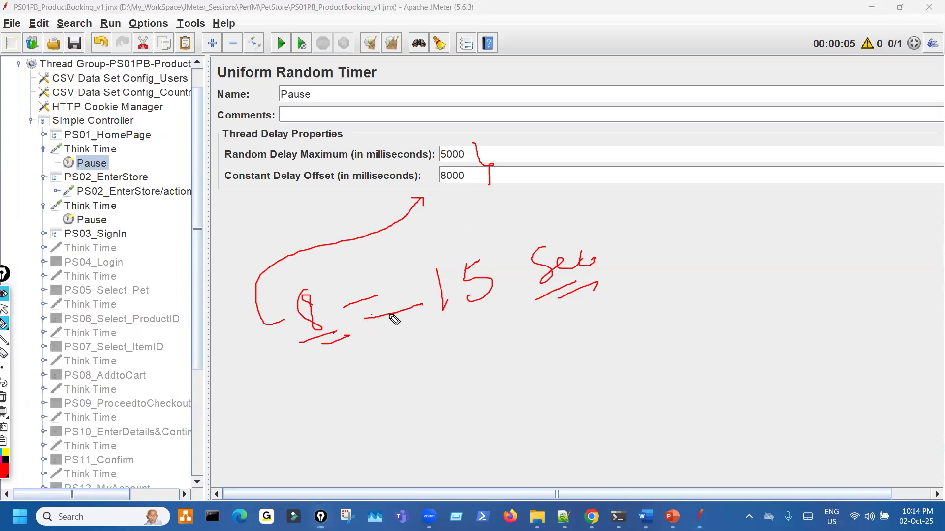
drag(426, 385, 433, 427)
drag(477, 391, 451, 430)
drag(516, 409, 529, 405)
drag(564, 372, 561, 389)
drag(406, 295, 444, 333)
- Point an arrow from the 7 sec result to the Random Delay Maximum, set it to 7000 milliseconds and clear the annotations
mouse_move(626, 385)
mouse_down()
mouse_move(650, 396)
mouse_move(714, 385)
mouse_move(770, 356)
mouse_move(786, 363)
mouse_move(666, 143)
mouse_move(489, 120)
mouse_move(435, 154)
mouse_up()
key(ctrl+shift+2)
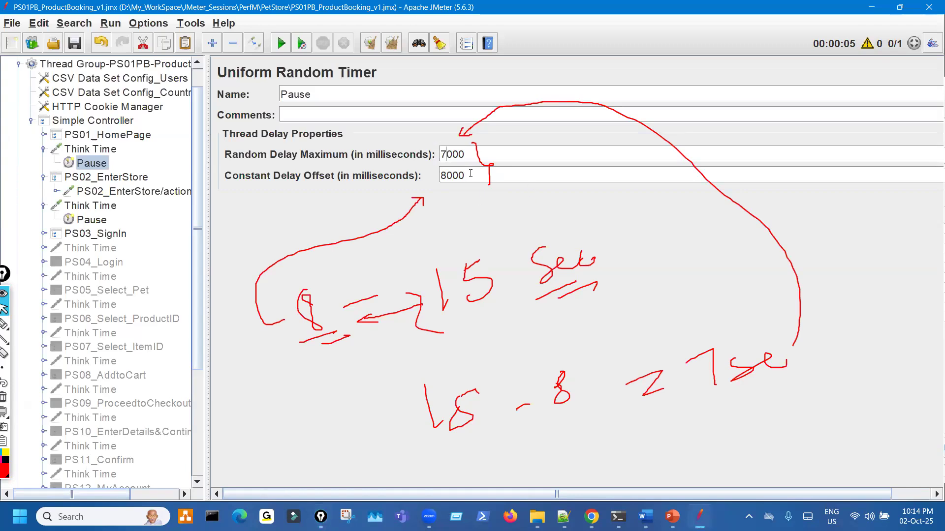
key(ctrl+shift+7)
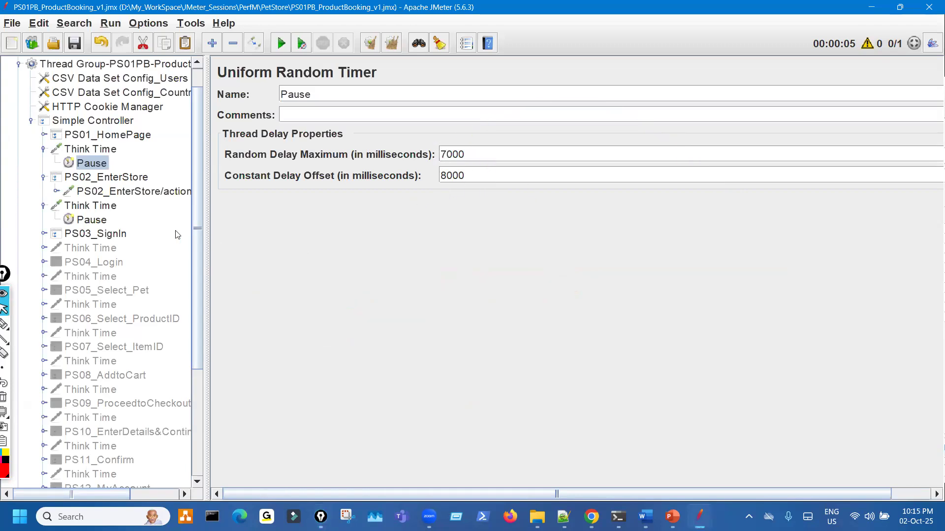
- In the Pause timer under the second Think Time, set the Constant Delay Offset to 8000 and the Random Delay Maximum to 7000 milliseconds
click(92, 220)
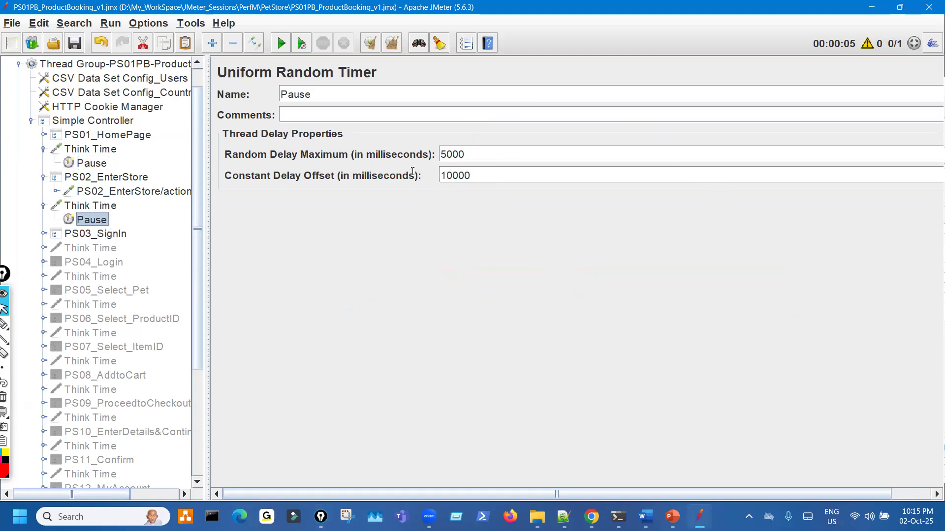
drag(471, 176, 400, 163)
text(8000)
drag(416, 150, 390, 133)
text(7)
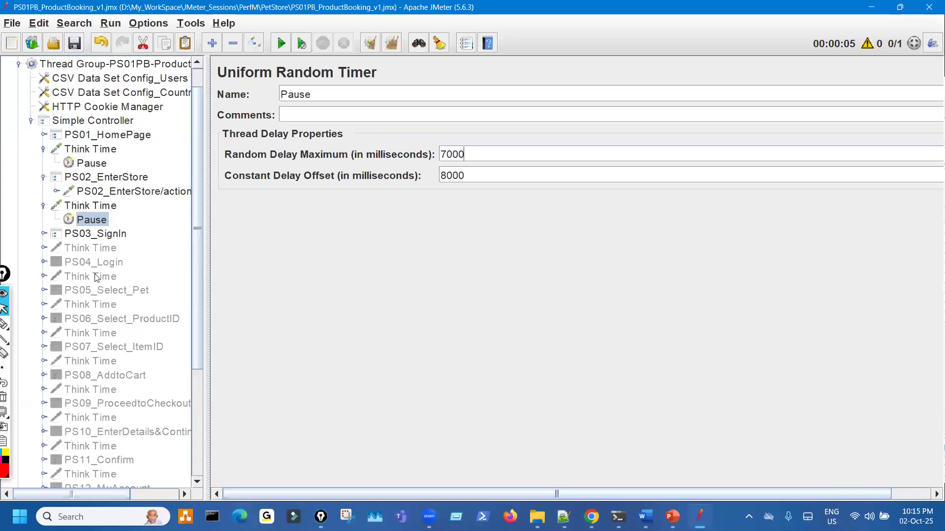
- Display the View Results Tree and start the test again
scroll(104, 344, down, 4)
click(107, 458)
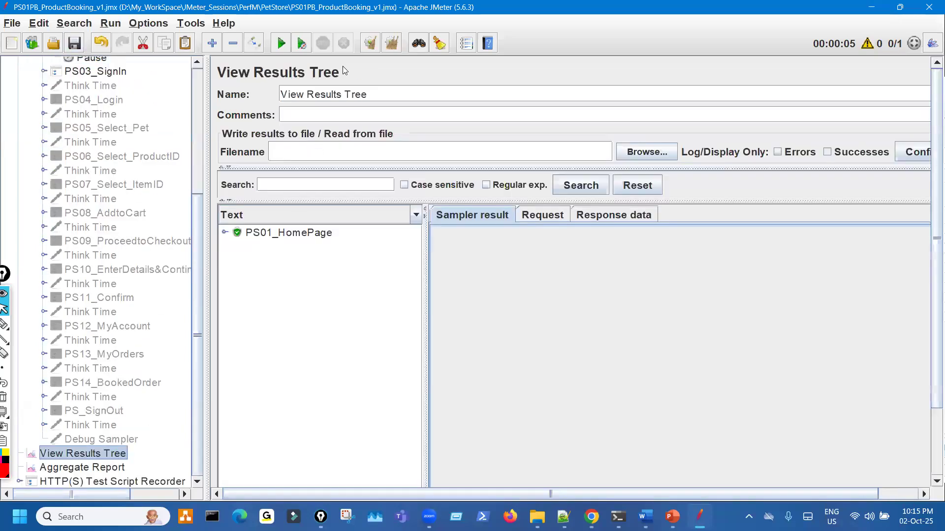
click(285, 46)
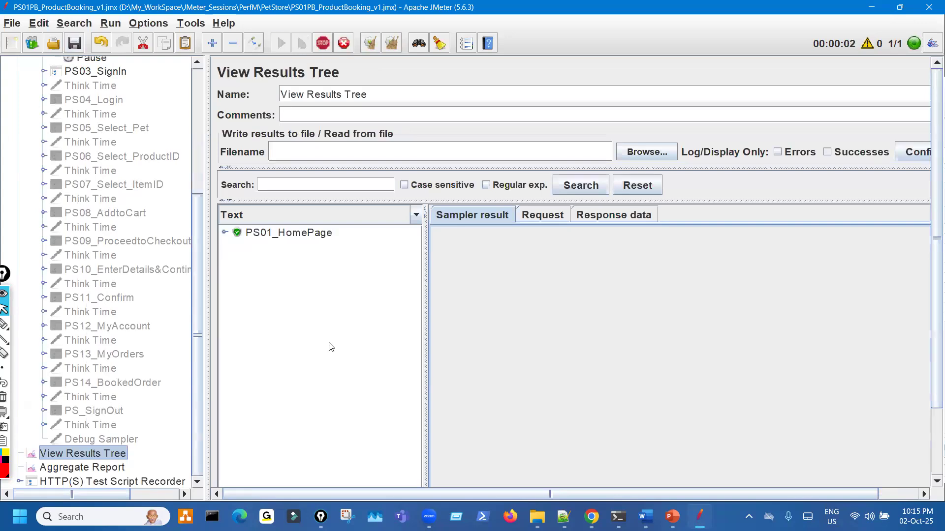
- Write the new expected pause range "8 - to - 15" on screen with the annotation pen while the test runs
key(ctrl+shift+3)
drag(505, 74, 504, 83)
drag(535, 88, 552, 85)
mouse_move(589, 60)
mouse_down()
mouse_move(602, 87)
mouse_move(621, 66)
mouse_move(615, 75)
mouse_up()
drag(663, 49, 669, 75)
mouse_move(695, 40)
mouse_down()
mouse_move(711, 44)
mouse_move(726, 27)
mouse_up()
drag(644, 66, 656, 64)
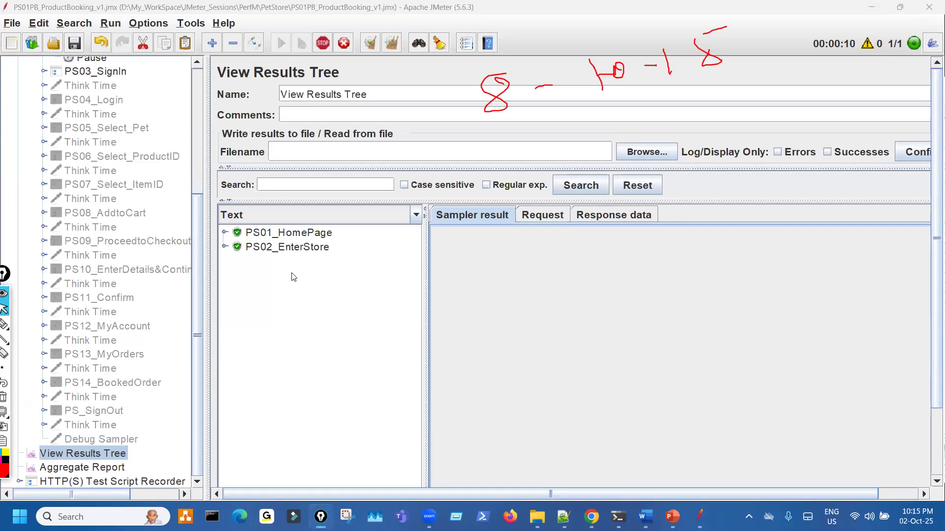
- Expand the PS01_HomePage and PS02_EnterStore results and view the PS01_HomePage/ sampler result
click(224, 233)
click(223, 262)
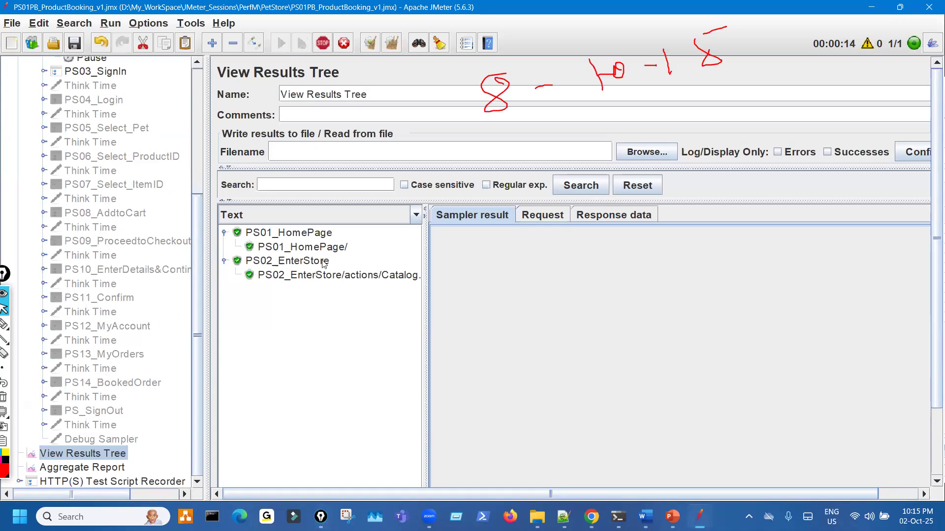
click(340, 248)
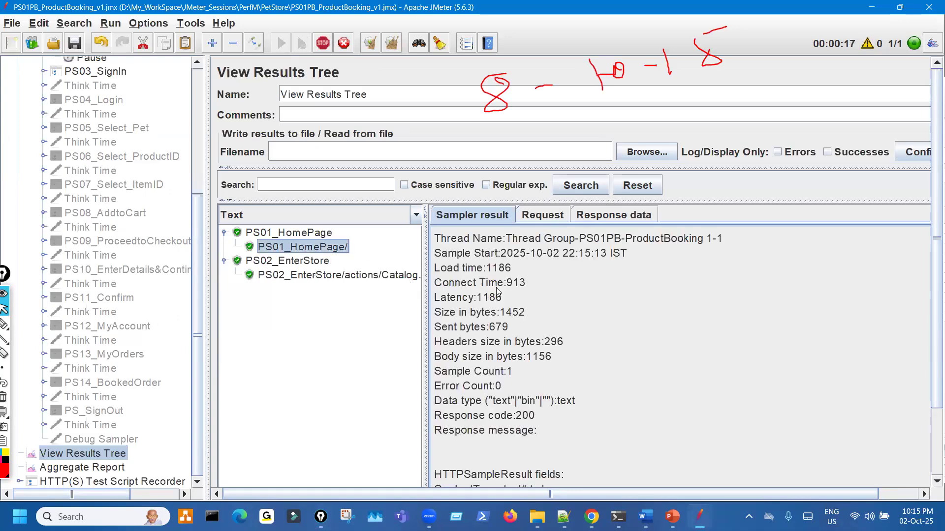
- Open the PS02_EnterStore/actions/Catalog sampler result, underline its sample start and write 22:15:22 beside it
key(Down)
key(Down)
drag(568, 264, 591, 259)
drag(699, 284, 779, 289)
click(756, 275)
click(755, 288)
mouse_move(797, 254)
mouse_down()
mouse_move(790, 269)
mouse_move(845, 268)
mouse_move(888, 251)
mouse_up()
click(807, 266)
click(808, 274)
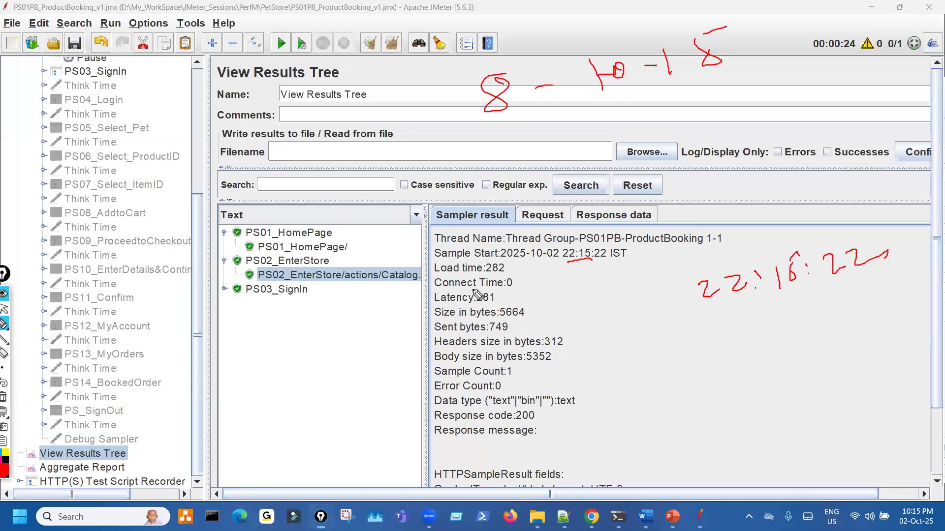
- Return to the PS01_HomePage/ sampler result, write ditto marks and 15 seconds under 22:15:22 and rule a subtraction line
click(333, 251)
drag(750, 324, 763, 335)
drag(785, 306, 799, 308)
click(820, 316)
mouse_move(855, 291)
mouse_down()
mouse_move(860, 315)
mouse_move(882, 301)
mouse_move(872, 287)
mouse_up()
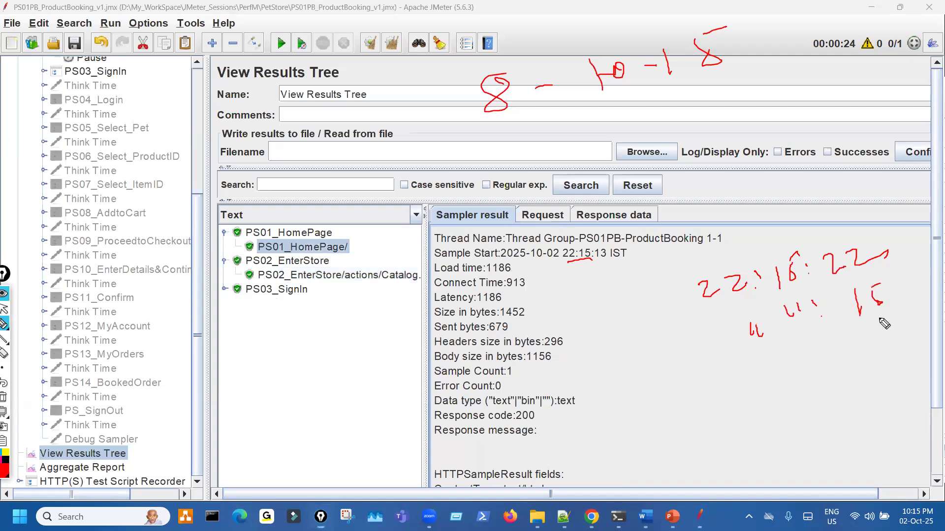
drag(808, 332, 923, 299)
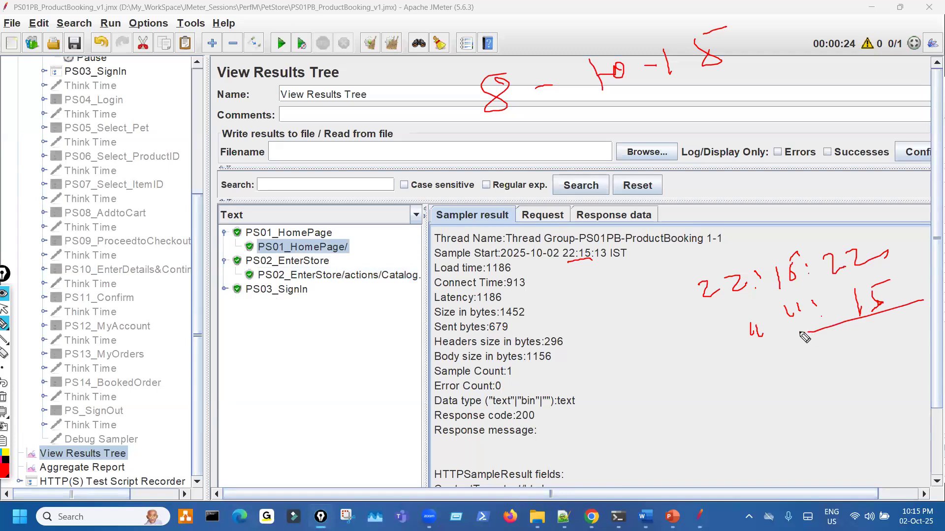
- Underline the seconds of the PS01_HomePage/ sample start and correct the written 15 to 13
drag(595, 261, 606, 259)
mouse_move(878, 289)
mouse_down()
mouse_move(871, 312)
mouse_move(884, 306)
mouse_move(874, 285)
mouse_move(862, 294)
mouse_up()
key(Escape)
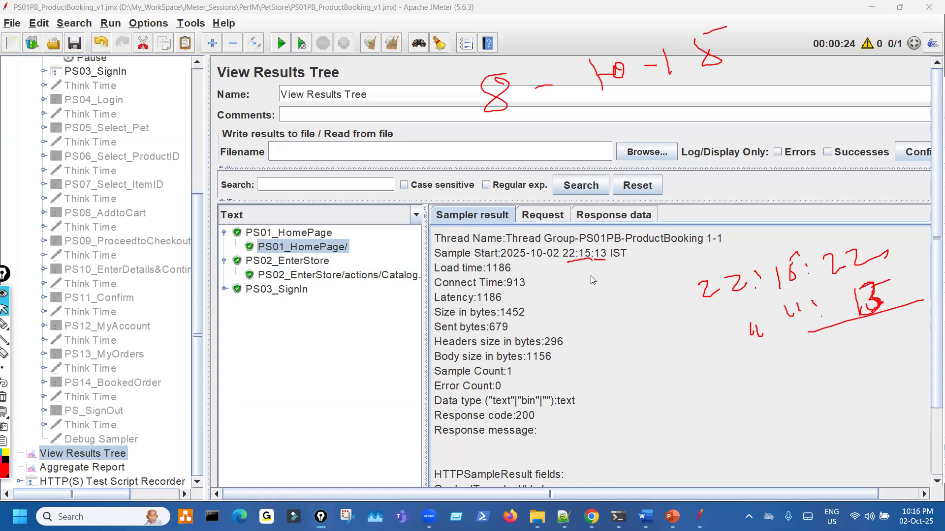
- Recheck the sample starts of the PS02_EnterStore and PS01_HomePage/ samplers and write their 9 sec difference below the subtraction line
click(339, 275)
drag(566, 259, 574, 259)
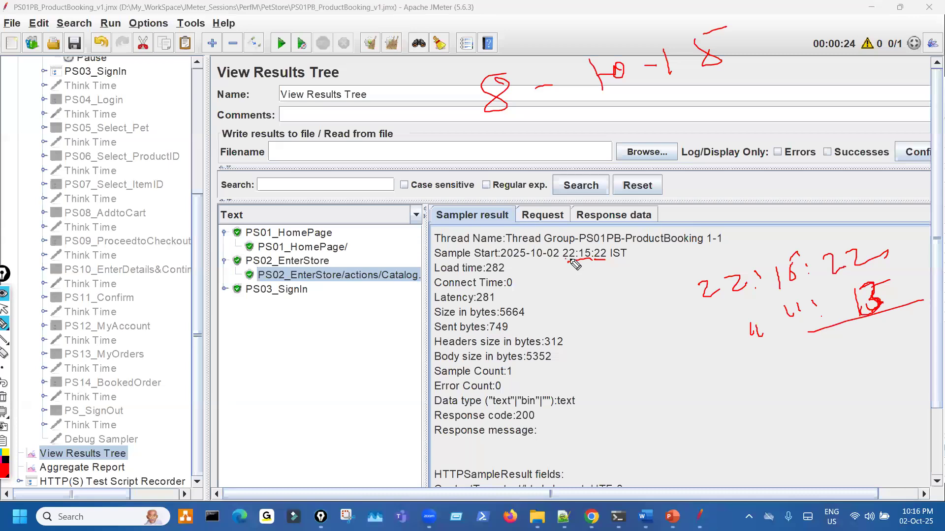
key(Escape)
click(302, 246)
key(ctrl+shift+p)
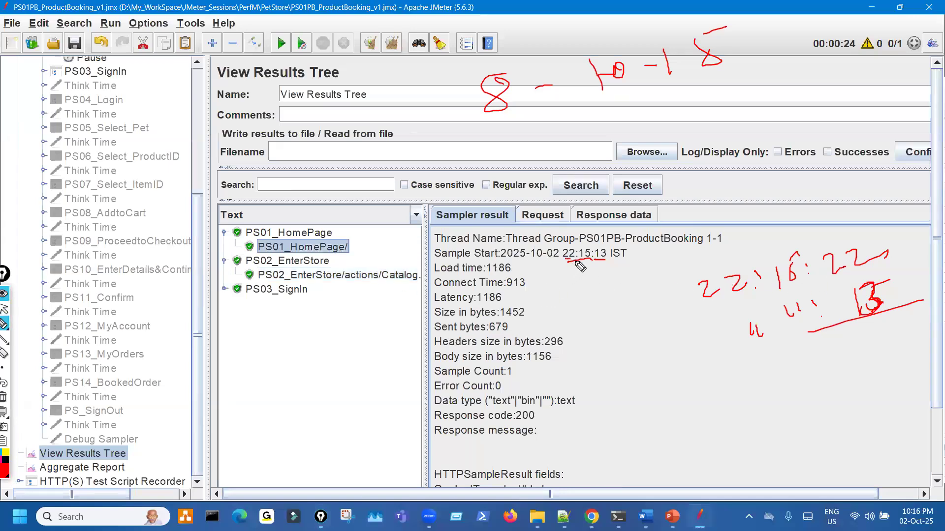
drag(691, 317, 697, 331)
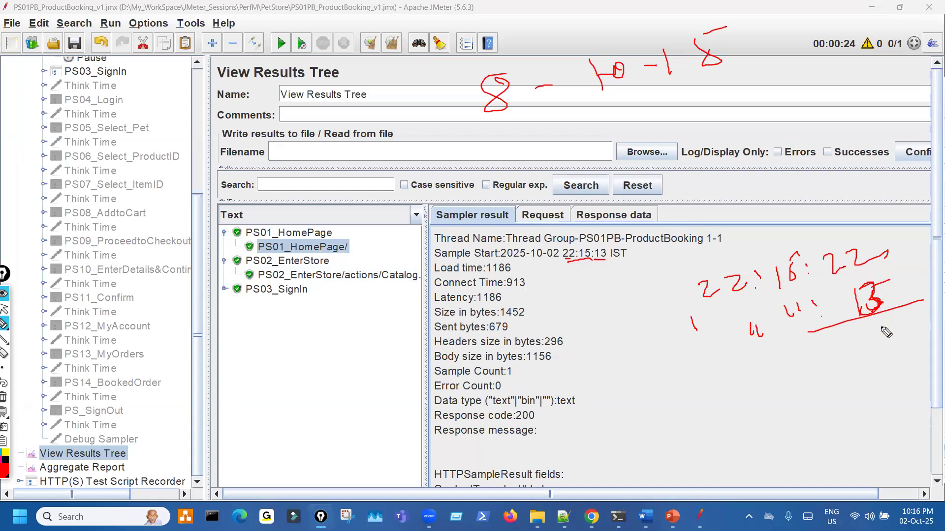
mouse_move(880, 331)
mouse_down()
mouse_move(872, 358)
mouse_move(860, 353)
mouse_move(920, 345)
mouse_up()
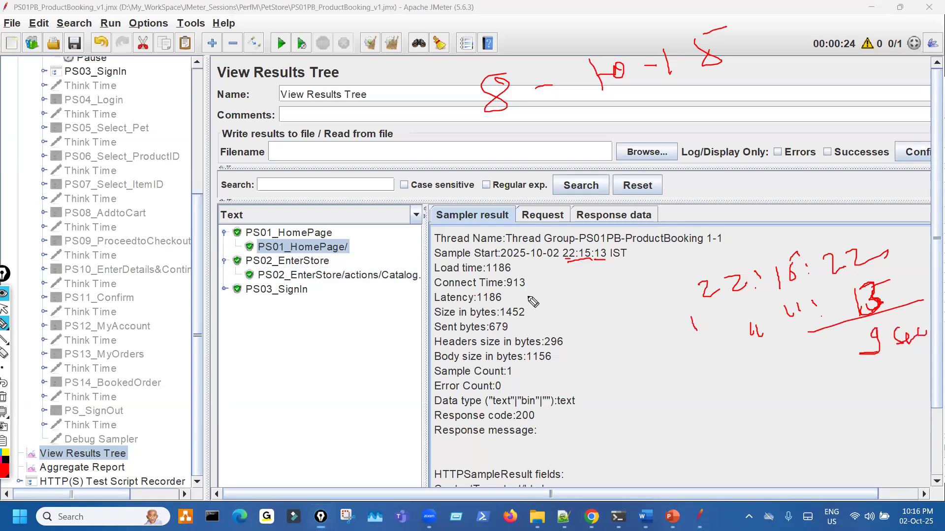
- Circle the PS01_HomePage/ load time, subtract 1 sec from the written 9 sec difference and write 8 sec as the result
mouse_move(483, 268)
mouse_down()
mouse_move(521, 277)
mouse_move(497, 256)
mouse_up()
mouse_move(853, 392)
mouse_down()
mouse_move(921, 362)
mouse_move(920, 377)
mouse_up()
mouse_move(869, 417)
mouse_down()
mouse_move(933, 399)
mouse_move(918, 430)
mouse_up()
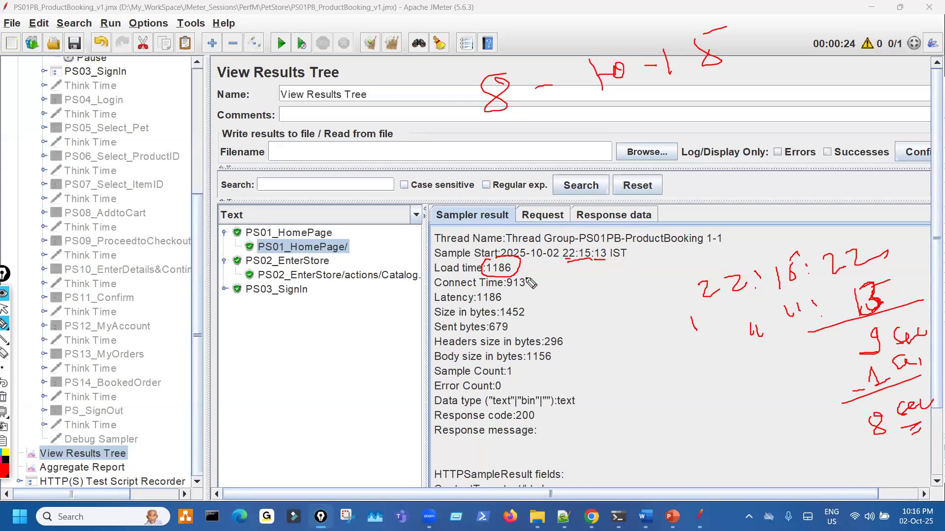
- Open the PS03_SignIn sampler result, write its sample start 15:37 above 22:15:22 and note the 15 second difference with an arrow
key(ctrl+shift+2)
click(307, 276)
click(225, 289)
click(344, 304)
key(ctrl+shift+1)
mouse_move(762, 198)
mouse_down()
mouse_move(763, 227)
mouse_move(858, 213)
mouse_up()
drag(821, 284, 912, 254)
mouse_move(826, 306)
mouse_down()
mouse_move(689, 422)
mouse_move(710, 413)
mouse_move(726, 467)
mouse_up()
mouse_move(764, 413)
mouse_down()
mouse_move(695, 467)
mouse_move(711, 460)
mouse_up()
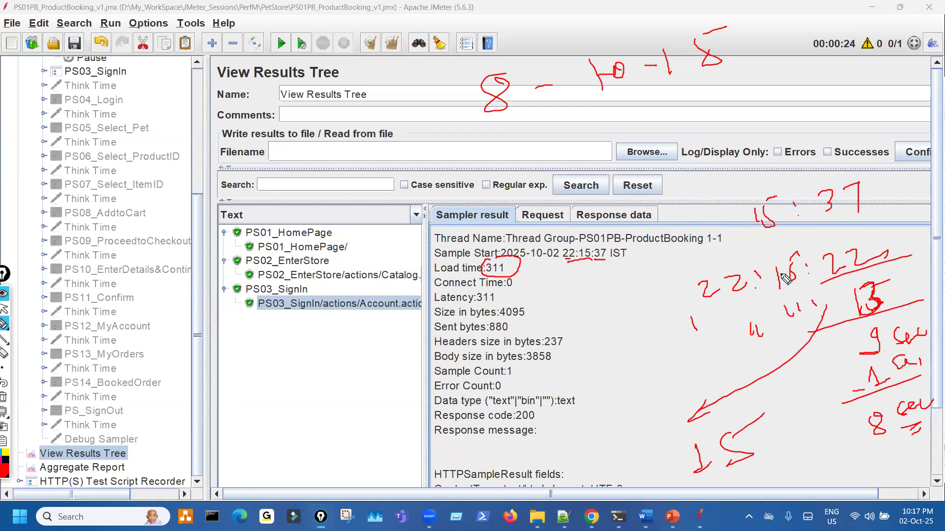
- Check the load time of the PS02_EnterStore/actions/Catalog sampler and complete the written 15 as 15 − 1 = 14 sec
key(Escape)
click(407, 277)
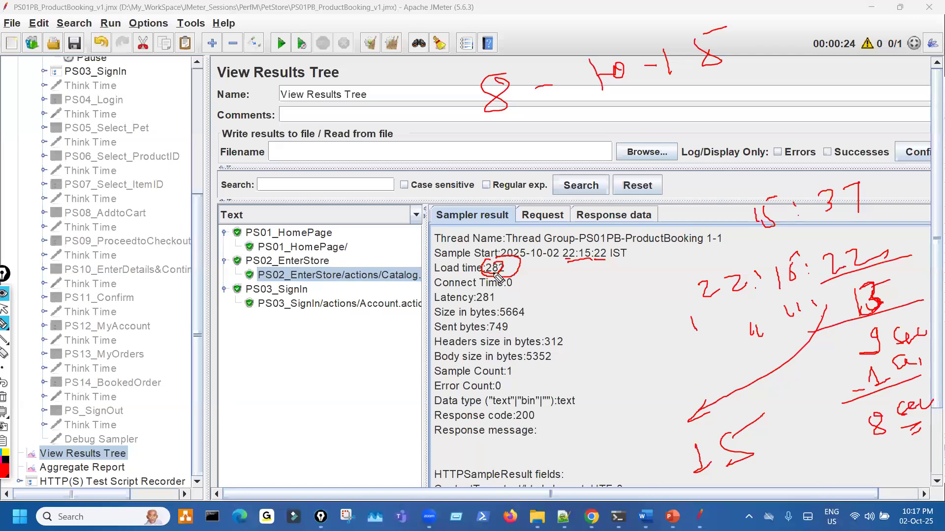
key(ctrl+shift+7)
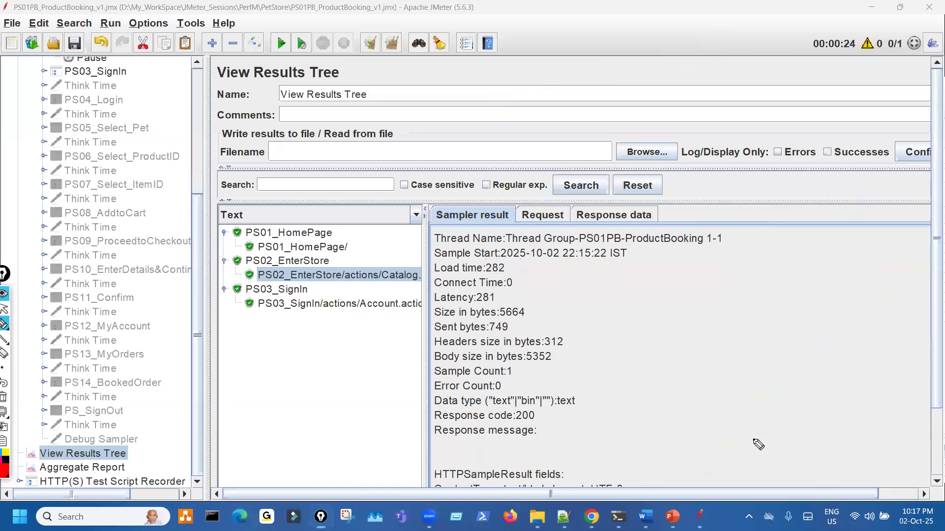
key(ctrl+z)
mouse_move(751, 484)
mouse_down()
mouse_move(801, 470)
mouse_move(832, 477)
mouse_move(812, 489)
mouse_move(834, 487)
mouse_up()
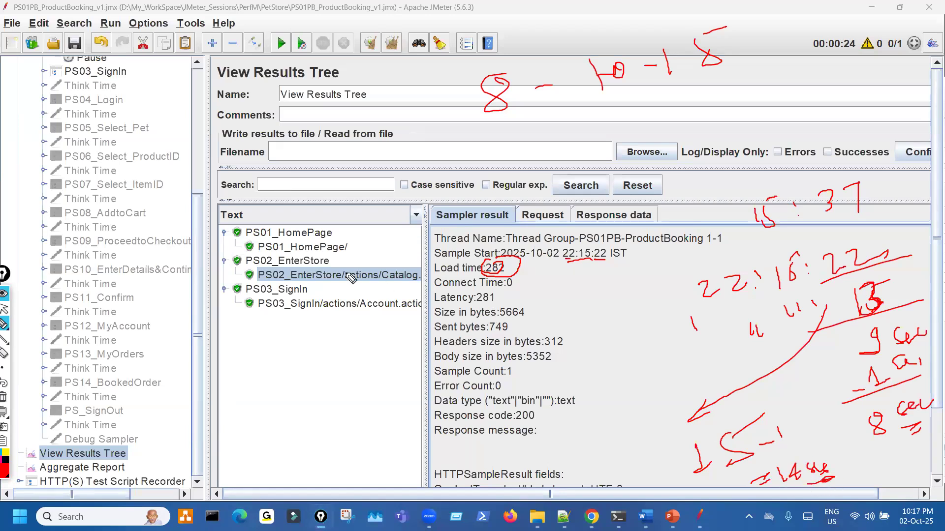
- Mark the gaps between the three sampler results as 8 sec and 14 sec, and circle the 8-10-15 range
mouse_move(352, 243)
mouse_down()
mouse_move(387, 249)
mouse_move(360, 277)
mouse_move(364, 248)
mouse_up()
mouse_move(886, 400)
mouse_down()
mouse_move(867, 418)
mouse_move(920, 393)
mouse_up()
mouse_move(433, 253)
mouse_down()
mouse_move(409, 234)
mouse_move(417, 230)
mouse_up()
mouse_move(445, 213)
mouse_down()
mouse_move(518, 222)
mouse_move(519, 212)
mouse_up()
mouse_move(363, 300)
mouse_down()
mouse_move(346, 284)
mouse_move(387, 308)
mouse_move(414, 293)
mouse_move(418, 311)
mouse_move(473, 294)
mouse_up()
drag(407, 326, 447, 318)
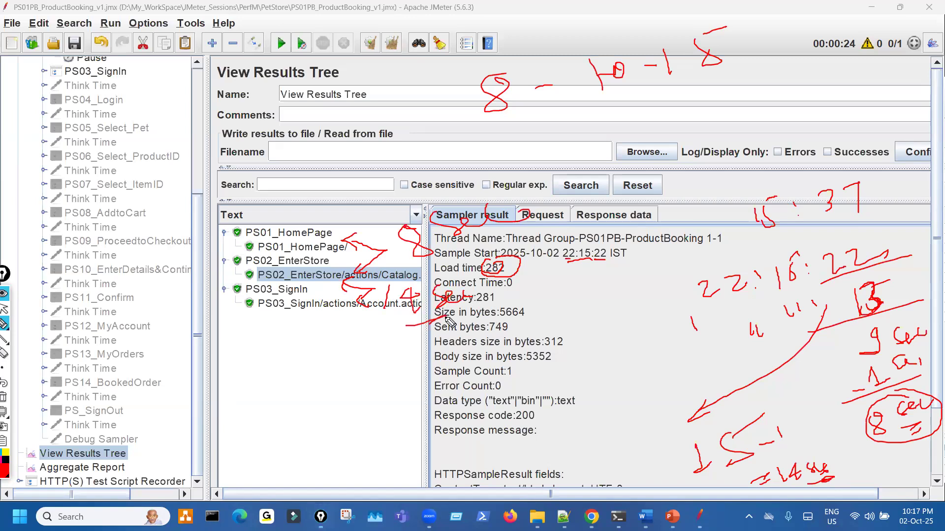
mouse_move(492, 142)
mouse_down()
mouse_move(824, 47)
mouse_move(580, 42)
mouse_move(497, 99)
mouse_up()
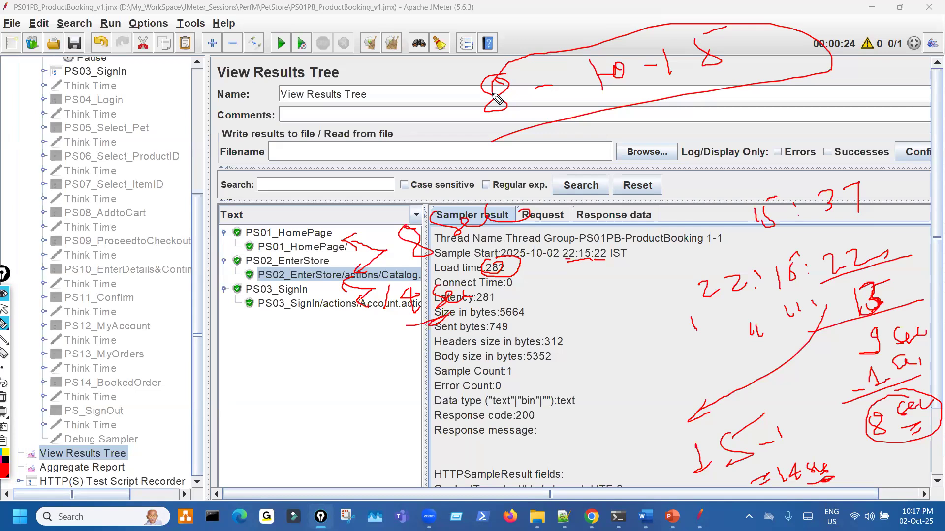
- Open the Pause timer after PS01_HomePage, draw an arrow from the written 8 to the constant delay offset and write "diff" below the range
key(Escape)
scroll(146, 170, up, 2)
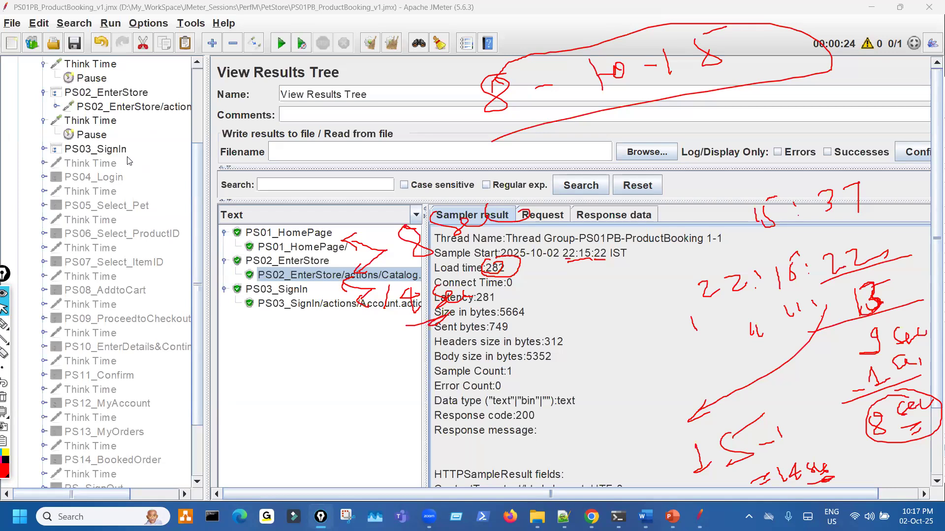
scroll(107, 150, up, 1)
click(92, 120)
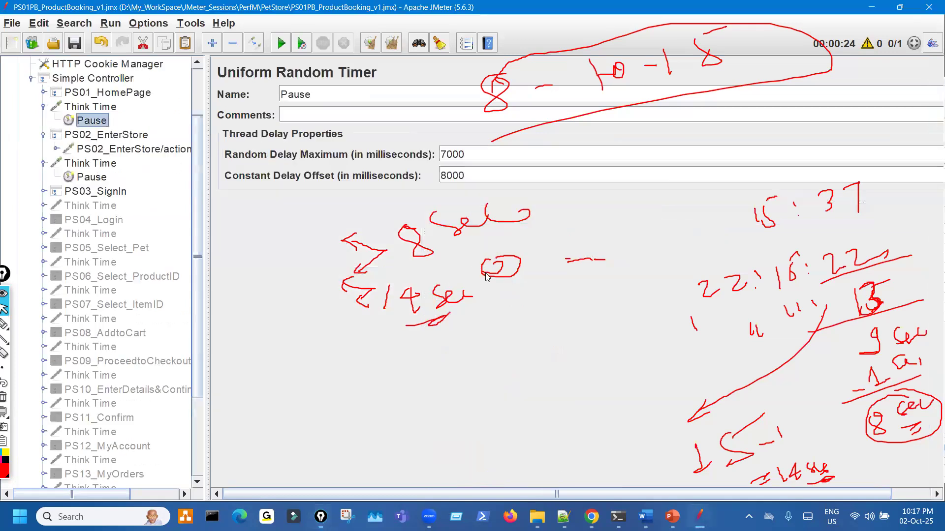
mouse_move(494, 114)
mouse_down()
mouse_move(482, 177)
mouse_move(472, 175)
mouse_move(510, 183)
mouse_up()
drag(525, 112, 764, 57)
drag(553, 120, 791, 77)
drag(697, 143, 669, 172)
drag(683, 124, 719, 129)
mouse_move(715, 117)
mouse_down()
mouse_move(738, 155)
mouse_move(743, 129)
mouse_up()
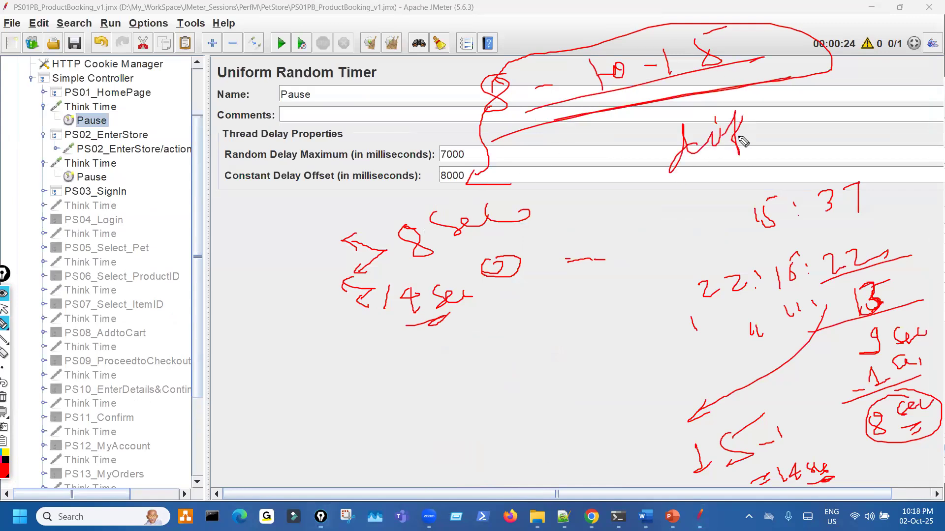
- Draw an arrow from "diff" to the random delay maximum, and label the constant delay "min" and the random delay "diff"
mouse_move(493, 119)
mouse_down()
mouse_move(458, 146)
mouse_move(467, 147)
mouse_up()
drag(261, 187, 302, 193)
drag(249, 264, 287, 228)
drag(295, 235, 325, 205)
drag(261, 165, 304, 153)
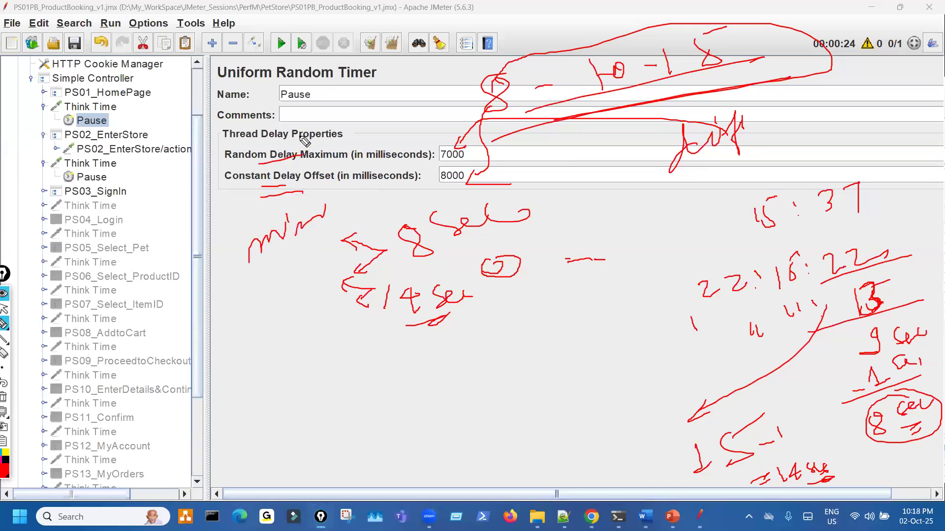
mouse_move(311, 106)
mouse_down()
mouse_move(315, 92)
mouse_move(330, 96)
mouse_move(352, 72)
mouse_up()
drag(362, 105, 376, 84)
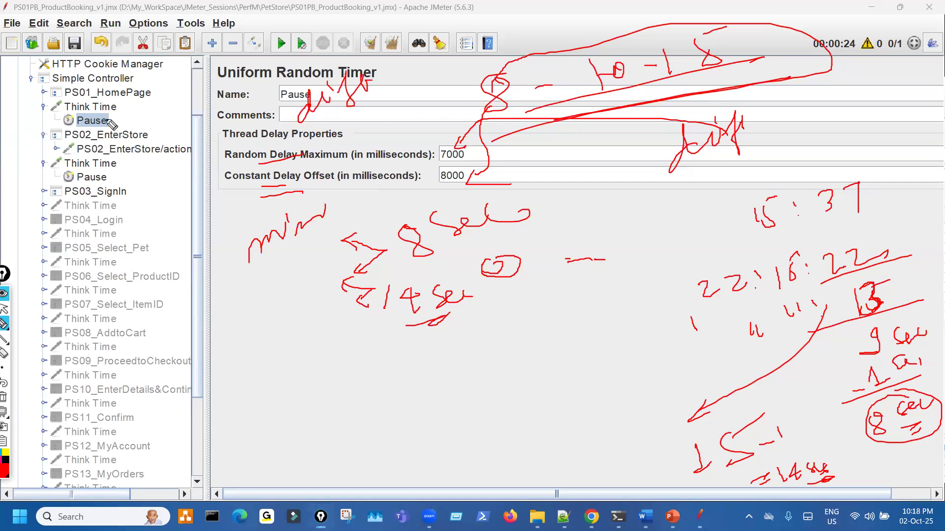
- Mark the selected Pause timer, circle the 8-10-15 range and clear all annotations
drag(104, 117, 114, 107)
mouse_move(528, 50)
mouse_down()
mouse_move(480, 113)
mouse_move(738, 48)
mouse_up()
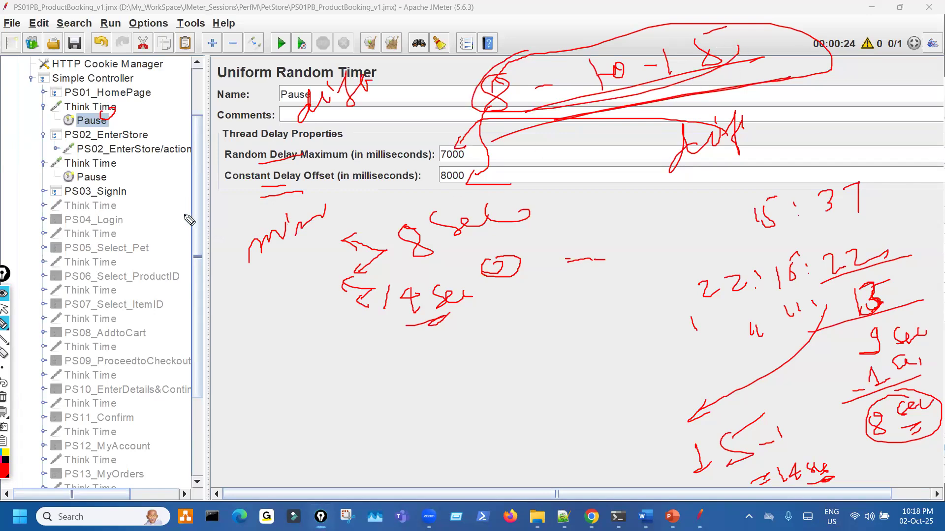
key(Escape)
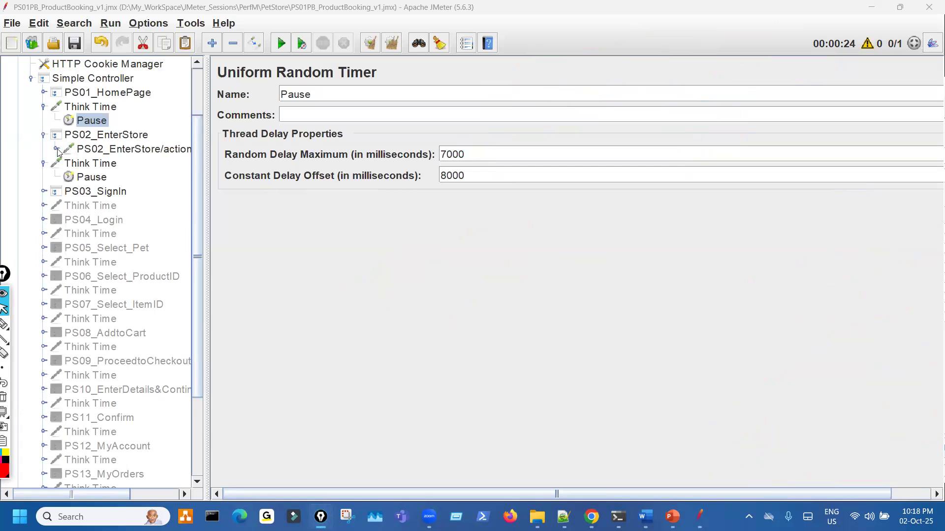
- Collapse PS02_EnterStore and review the Think Time action and Pause timer that follow PS01_HomePage
click(44, 135)
click(44, 150)
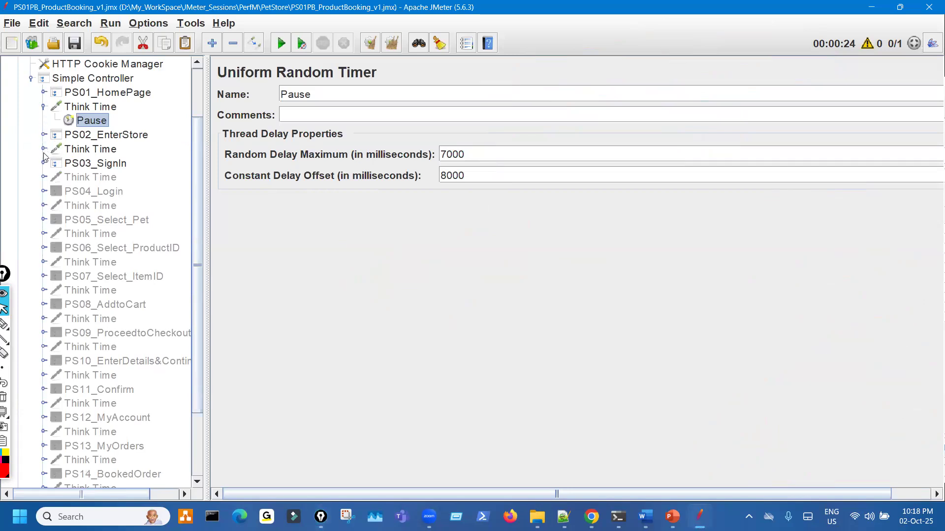
click(44, 150)
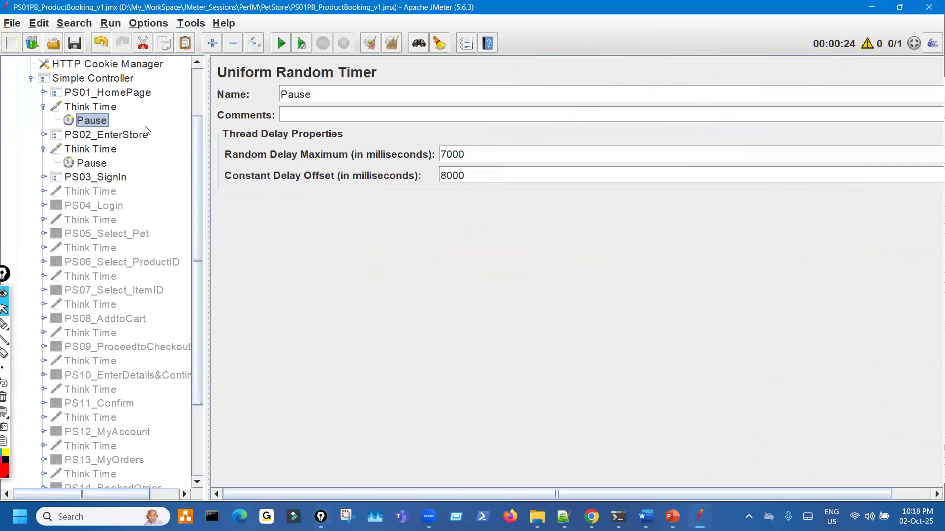
key(Up)
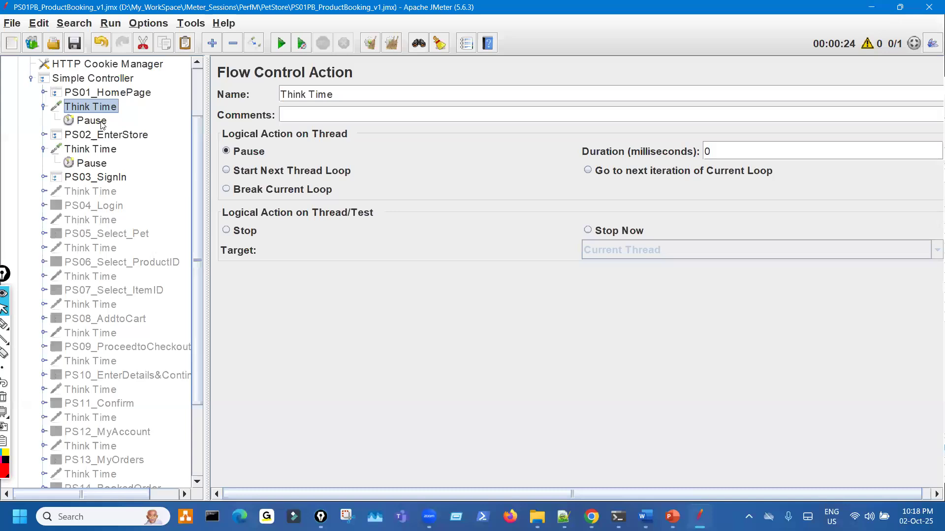
key(Down)
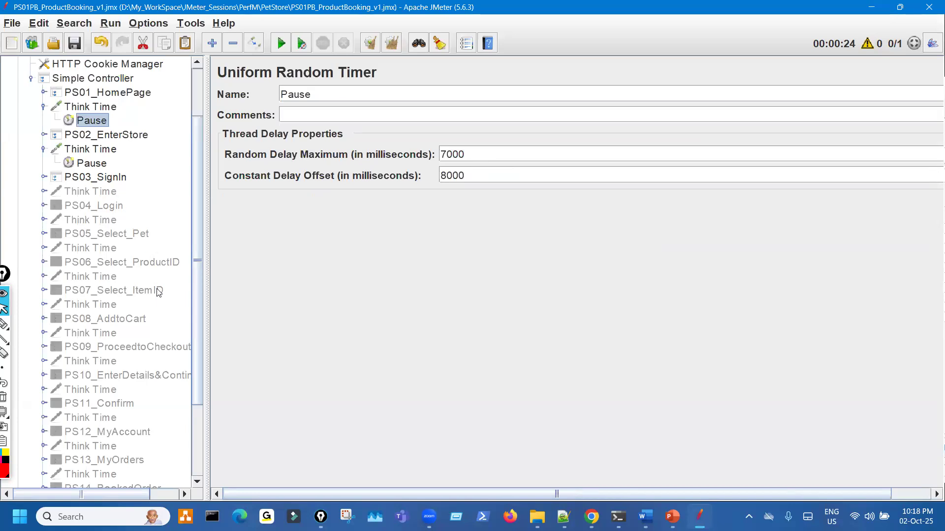
- Circle the first Think Time with its Pause timer, point an arrow at them and clear the annotations
key(ctrl+shift+3)
mouse_move(119, 101)
mouse_down()
mouse_move(131, 122)
mouse_move(114, 127)
mouse_move(87, 101)
mouse_move(59, 128)
mouse_move(130, 130)
mouse_move(91, 100)
mouse_up()
mouse_move(146, 111)
mouse_down()
mouse_move(173, 103)
mouse_move(141, 110)
mouse_move(147, 117)
mouse_up()
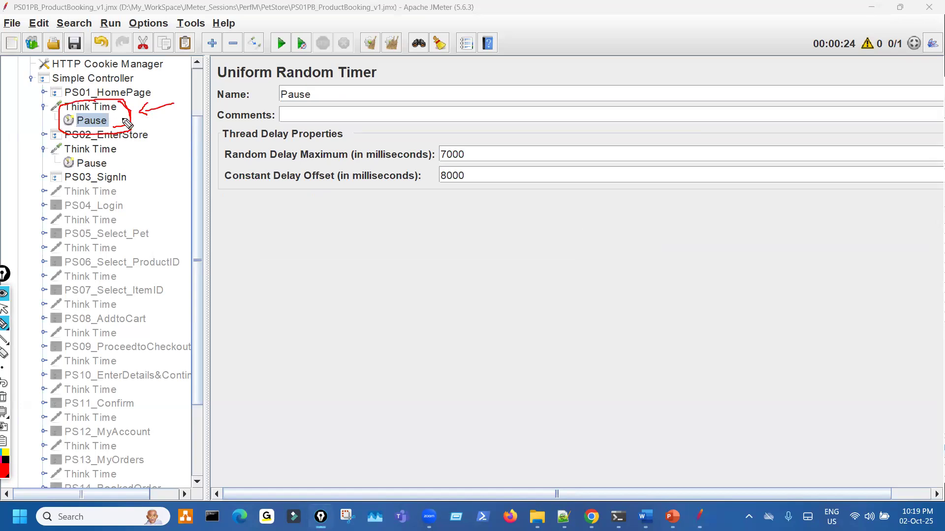
key(Escape)
key(Escape)
- Open the first Think Time and locate Flow Control Action among the samplers offered for the Simple Controller, without adding it
click(100, 106)
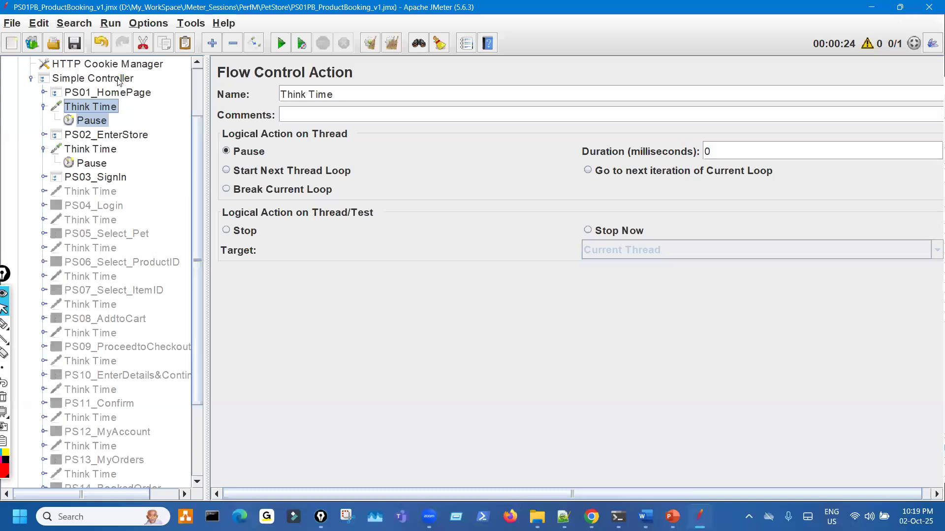
right_click(118, 80)
mouse_move(220, 89)
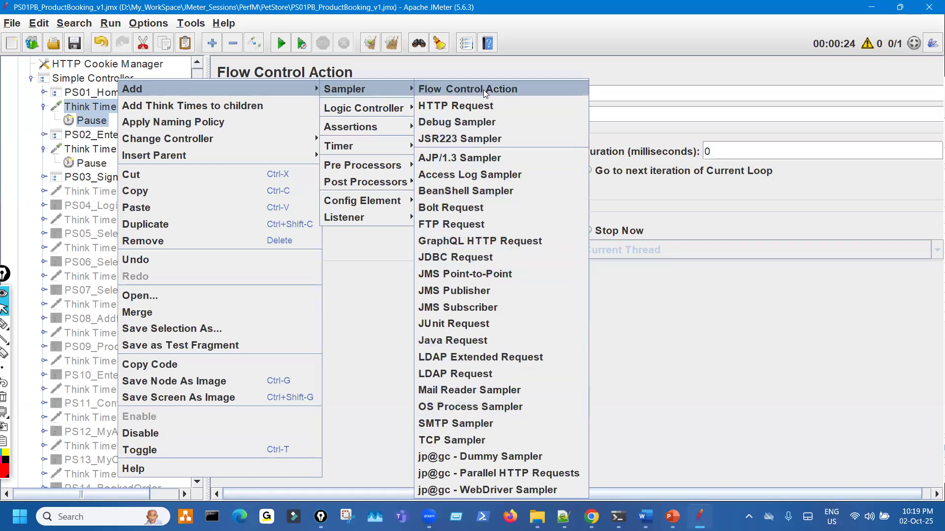
click(650, 58)
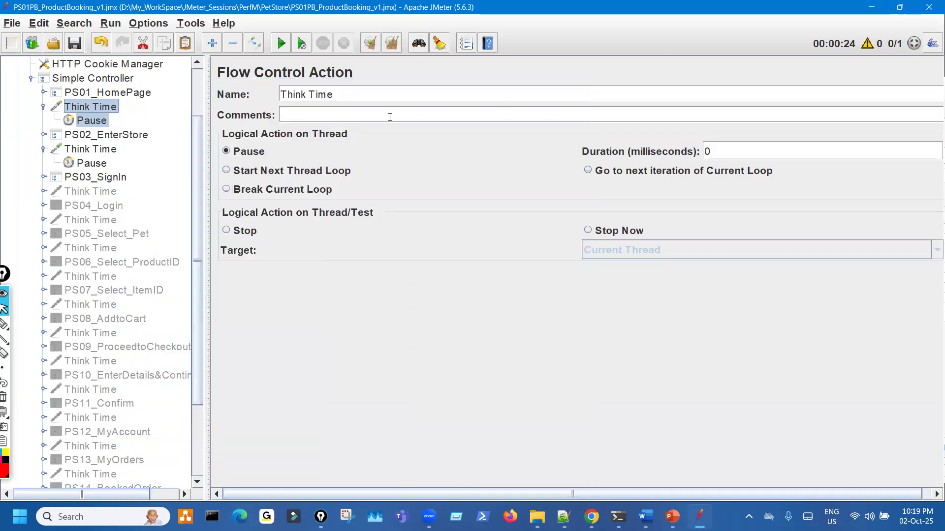
- Reopen the first Pause timer, underline Random, bracket both delay values, circle the Think Time and Pause pair, and clear the marks
click(90, 122)
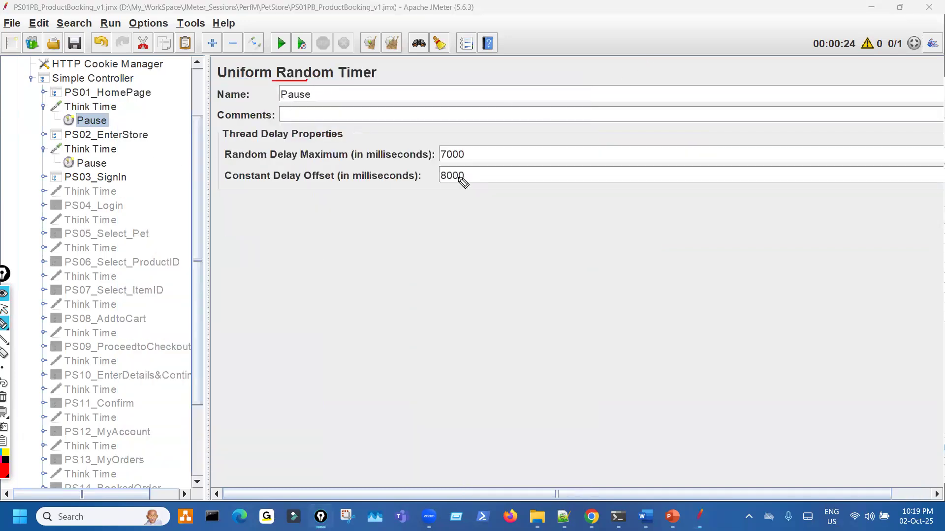
drag(472, 136, 506, 194)
mouse_move(56, 112)
mouse_down()
mouse_move(70, 131)
mouse_move(50, 117)
mouse_move(63, 126)
mouse_move(89, 96)
mouse_up()
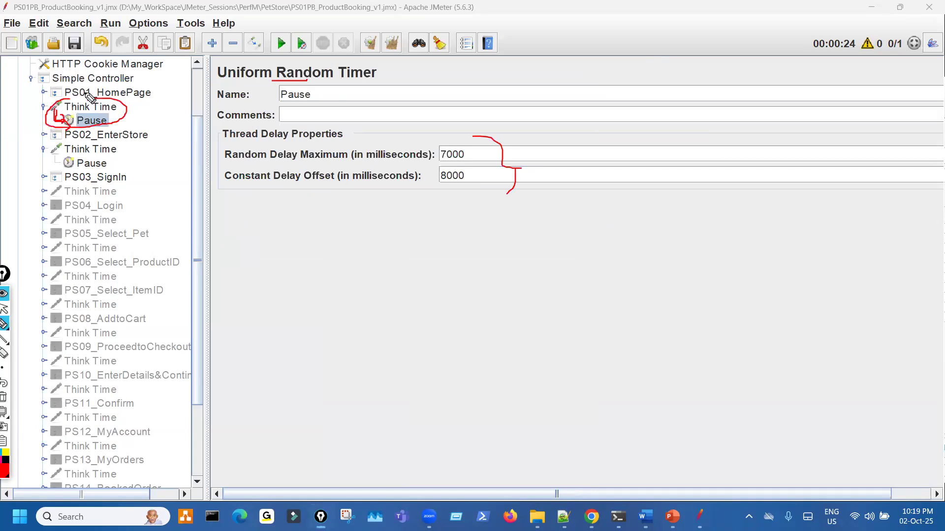
key(ctrl+shift+7)
drag(120, 101, 121, 107)
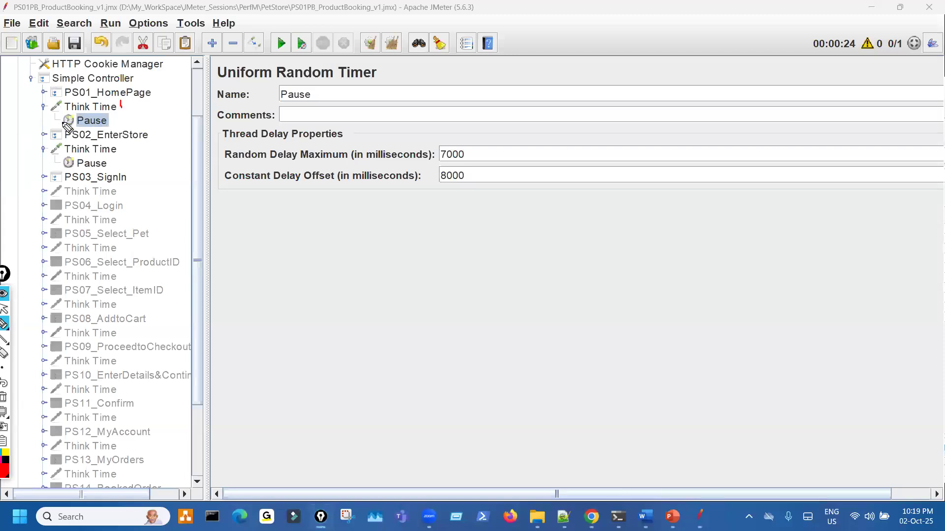
- Open the first Think Time, draw an arrow from its Pause option toward the duration and circle the Flow Control Action heading and name
click(105, 107)
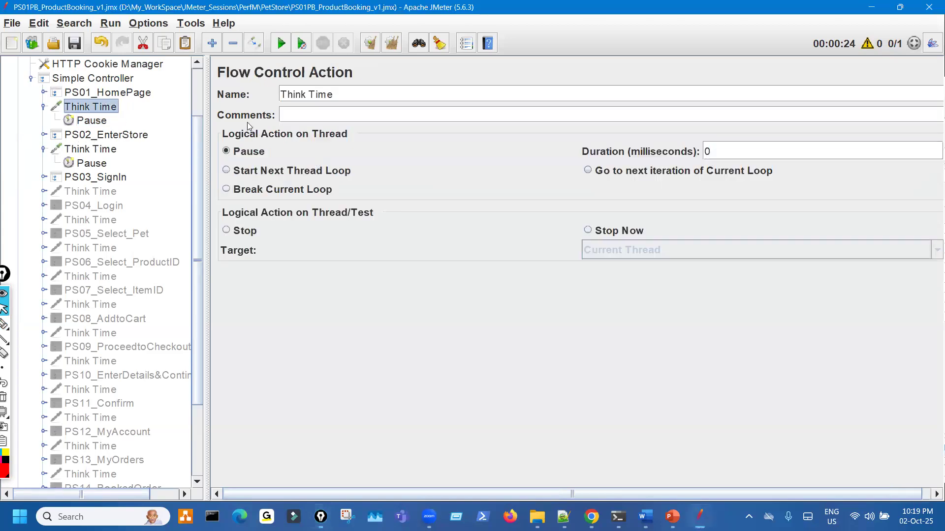
drag(382, 156, 444, 161)
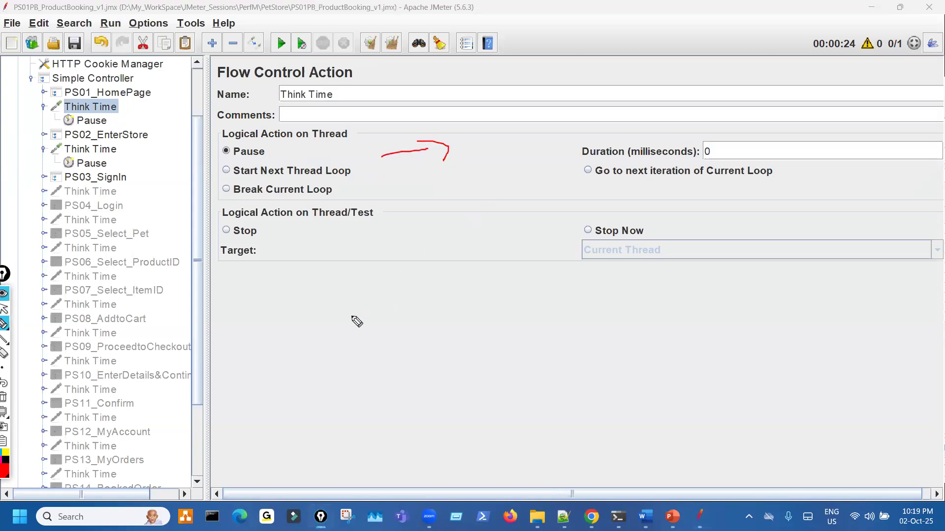
drag(288, 50, 218, 77)
drag(371, 98, 422, 102)
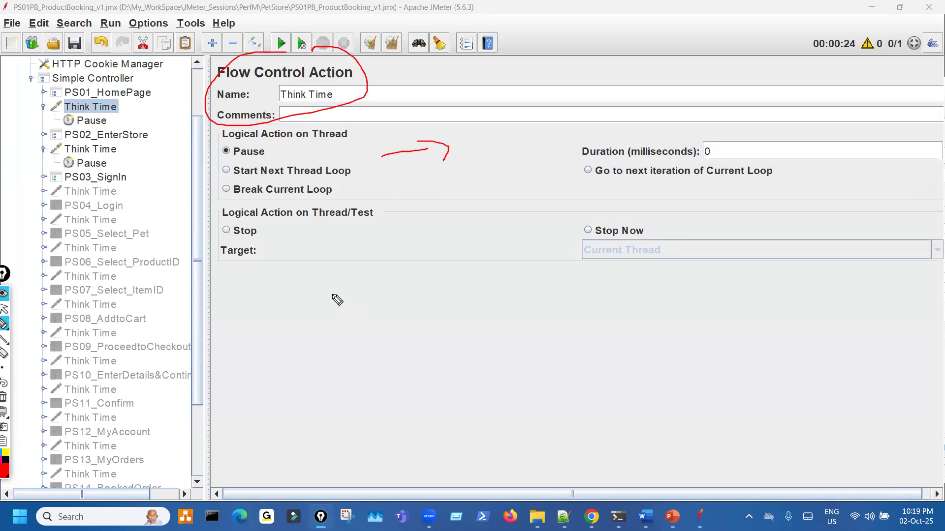
- Write "FCA is only element which executes but it doesn't show in result" over the Think Time settings and clear the annotations
drag(350, 274, 340, 316)
drag(336, 304, 358, 290)
mouse_move(402, 270)
mouse_down()
mouse_move(380, 281)
mouse_move(402, 297)
mouse_up()
mouse_move(408, 286)
mouse_down()
mouse_move(426, 258)
mouse_move(477, 264)
mouse_up()
drag(471, 237, 481, 245)
drag(490, 238, 495, 280)
mouse_move(605, 237)
mouse_down()
mouse_move(695, 184)
mouse_move(701, 223)
mouse_up()
mouse_move(155, 401)
mouse_down()
mouse_move(256, 386)
mouse_move(360, 336)
mouse_move(377, 378)
mouse_up()
drag(367, 365, 386, 362)
mouse_move(483, 343)
mouse_down()
mouse_move(520, 364)
mouse_move(572, 352)
mouse_up()
drag(604, 322, 607, 301)
mouse_move(606, 300)
mouse_down()
mouse_move(631, 322)
mouse_move(743, 289)
mouse_move(793, 295)
mouse_move(830, 240)
mouse_move(865, 253)
mouse_up()
mouse_move(380, 426)
mouse_down()
mouse_move(389, 473)
mouse_move(414, 455)
mouse_move(452, 467)
mouse_up()
mouse_move(463, 407)
mouse_down()
mouse_move(475, 451)
mouse_move(492, 435)
mouse_up()
mouse_move(579, 406)
mouse_down()
mouse_move(587, 447)
mouse_move(607, 441)
mouse_up()
drag(596, 424, 614, 414)
click(628, 400)
mouse_move(736, 382)
mouse_down()
mouse_move(748, 392)
mouse_move(817, 360)
mouse_move(847, 358)
mouse_up()
drag(852, 321, 874, 347)
drag(866, 332, 884, 327)
mouse_move(597, 471)
mouse_down()
mouse_move(572, 500)
mouse_move(681, 478)
mouse_move(683, 463)
mouse_move(723, 473)
mouse_move(755, 455)
mouse_up()
mouse_move(811, 429)
mouse_down()
mouse_move(828, 427)
mouse_move(817, 448)
mouse_up()
mouse_move(829, 433)
mouse_down()
mouse_move(839, 446)
mouse_move(880, 429)
mouse_move(892, 394)
mouse_move(916, 388)
mouse_up()
drag(855, 468, 903, 446)
drag(728, 415, 866, 374)
drag(693, 496, 880, 450)
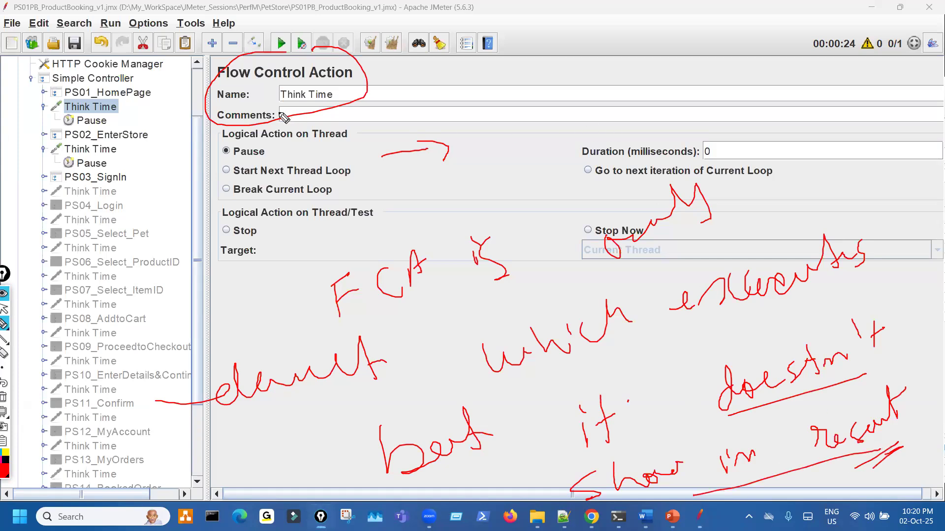
key(Escape)
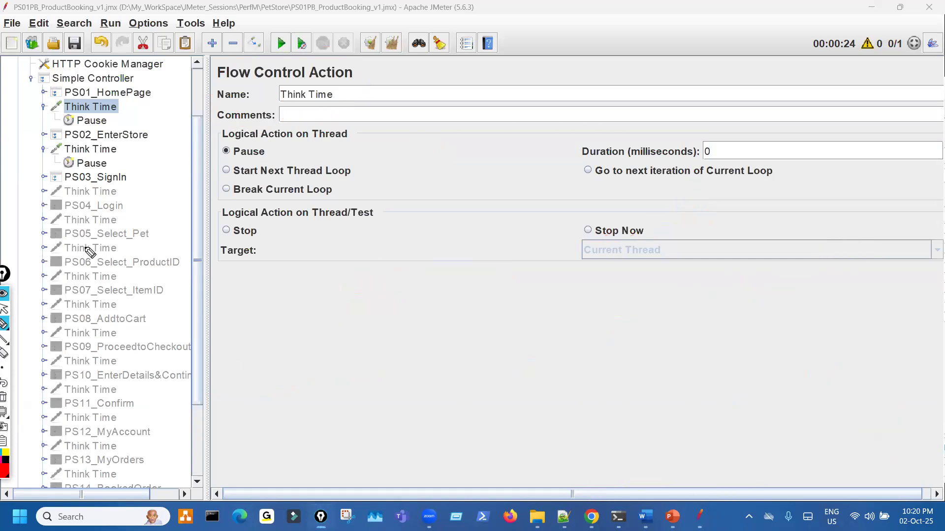
- Collapse the existing product booking thread group and add a new Thread Group to the test plan
scroll(21, 93, up, 2)
click(19, 92)
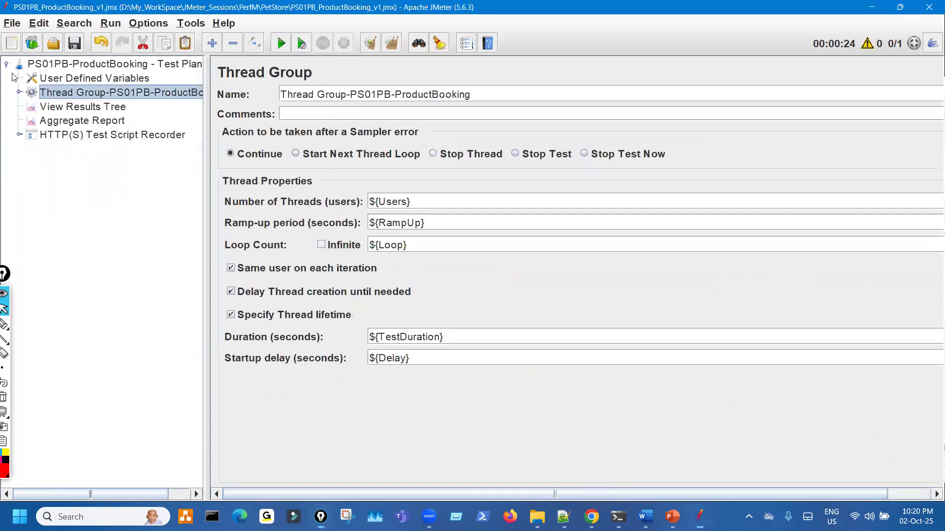
click(10, 68)
click(10, 69)
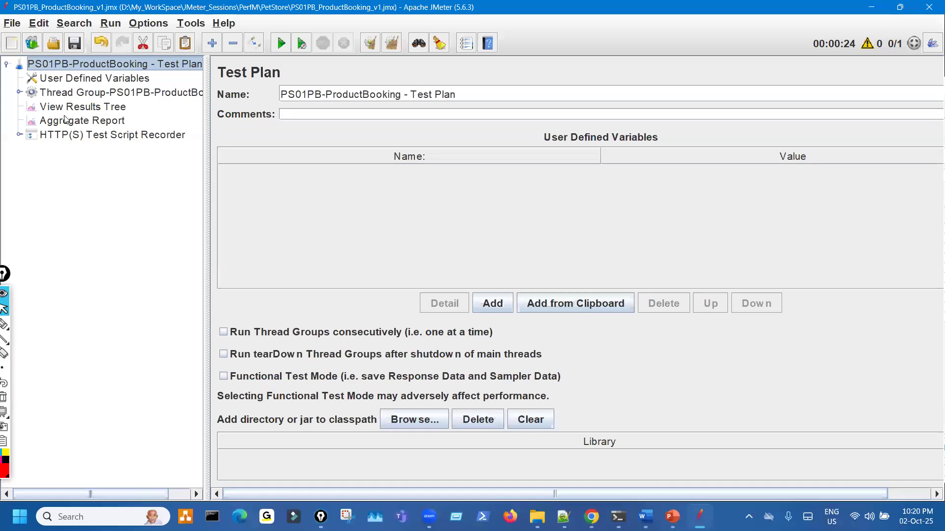
right_click(121, 69)
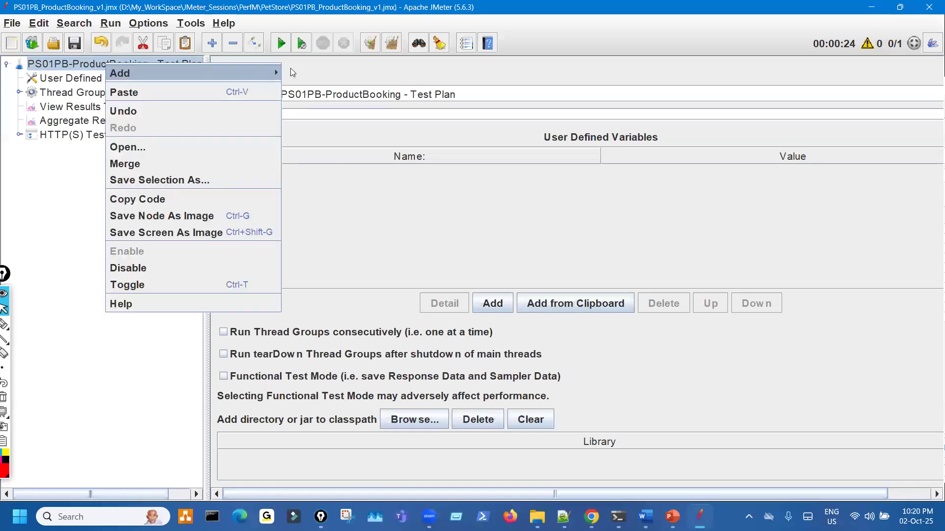
mouse_move(120, 74)
mouse_move(338, 72)
click(546, 88)
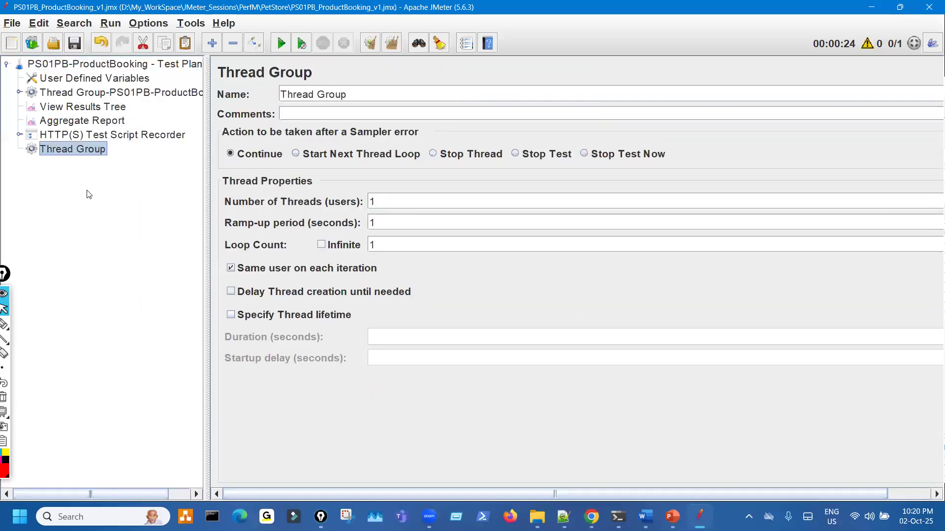
- Add a Flow Control Action and an HTTP Request sampler to the new Thread Group
right_click(90, 156)
mouse_move(195, 156)
mouse_move(348, 157)
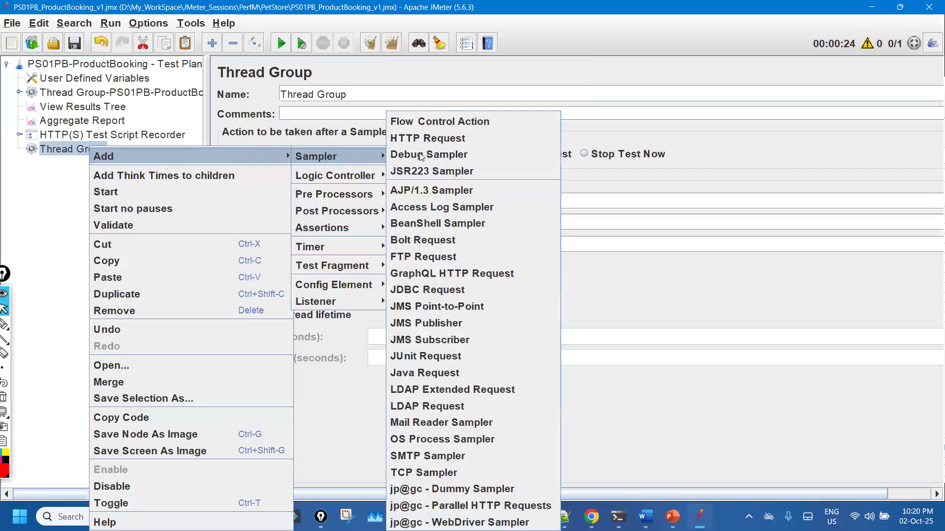
click(432, 121)
click(94, 151)
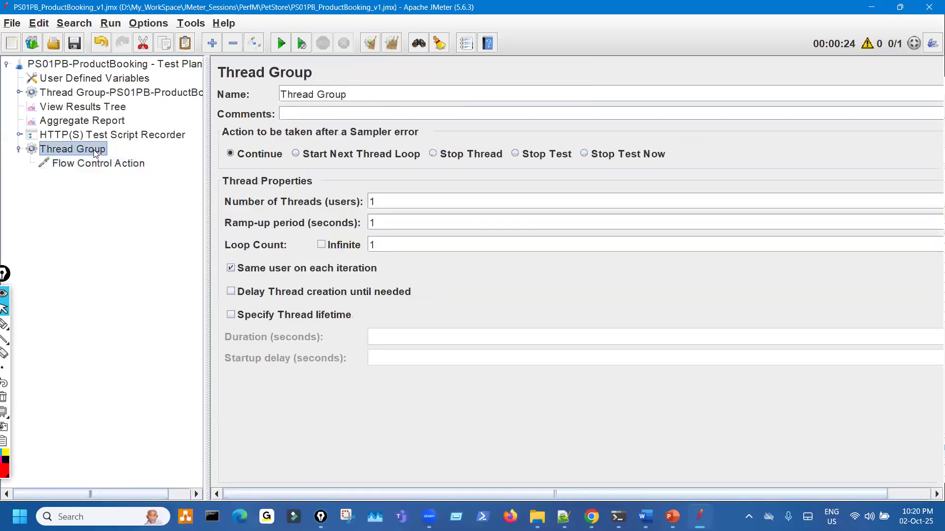
right_click(93, 151)
mouse_move(196, 157)
mouse_move(344, 157)
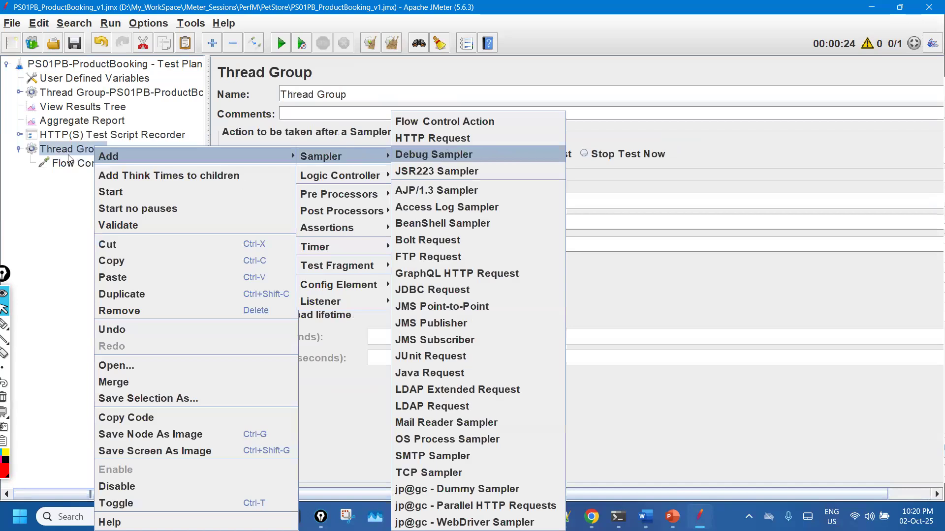
click(432, 138)
- Add a Debug Sampler and an AJP/1.3 Sampler to the new Thread Group
right_click(72, 149)
mouse_move(173, 157)
mouse_move(319, 156)
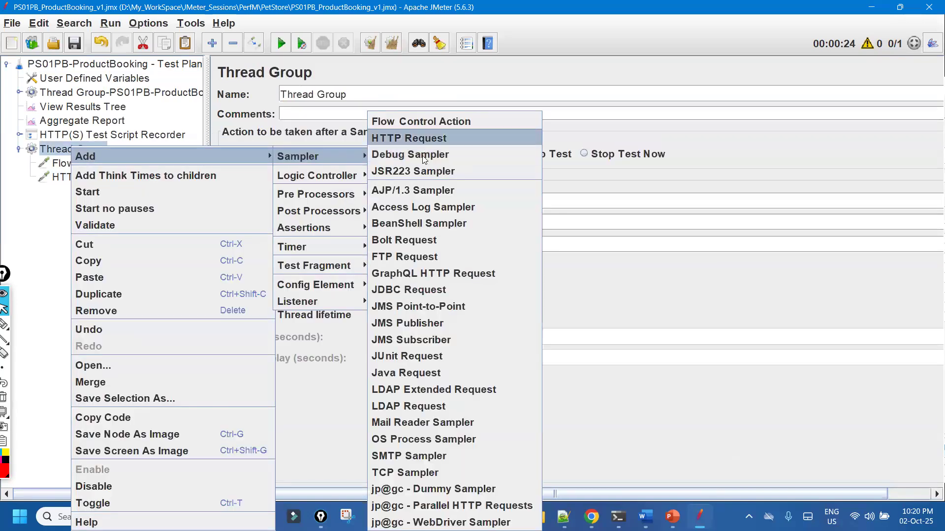
click(424, 155)
right_click(102, 149)
mouse_move(221, 156)
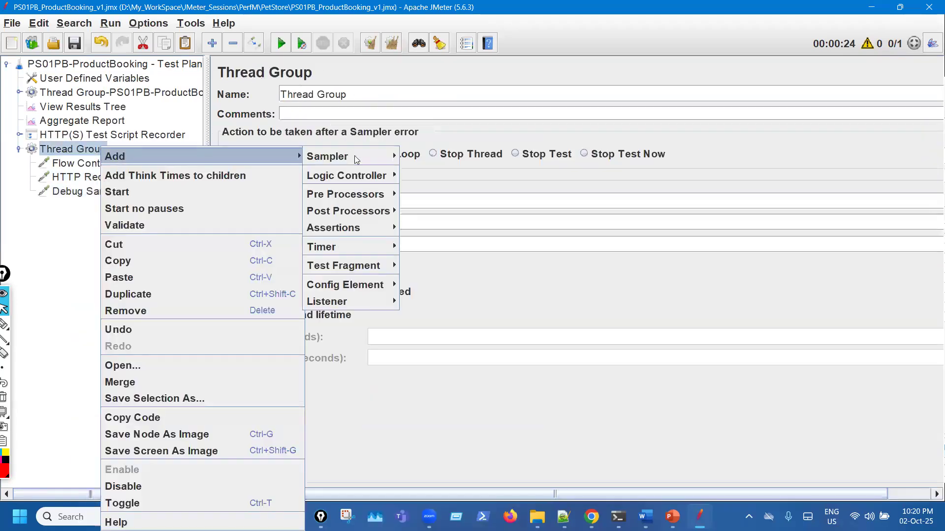
mouse_move(354, 156)
click(432, 191)
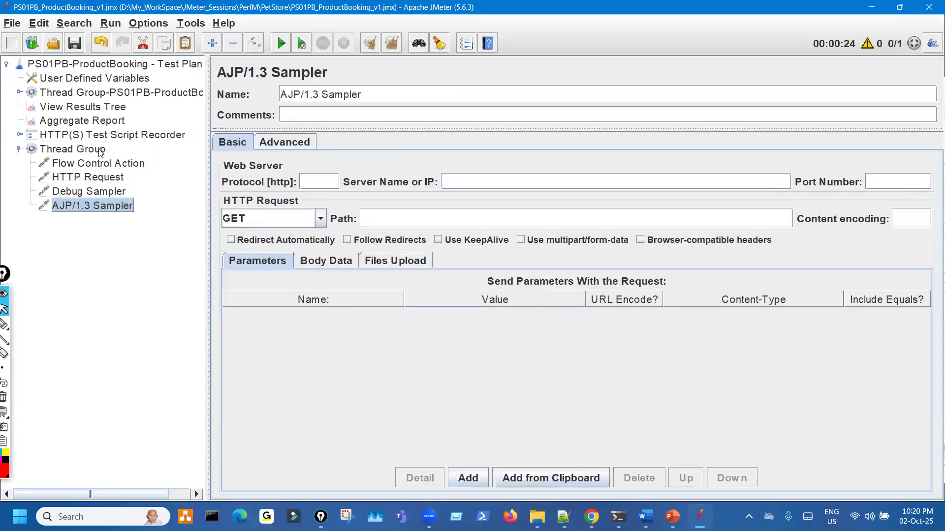
- Add a Bolt Request and an FTP Request sampler to the new Thread Group
right_click(101, 150)
mouse_move(266, 157)
mouse_move(344, 156)
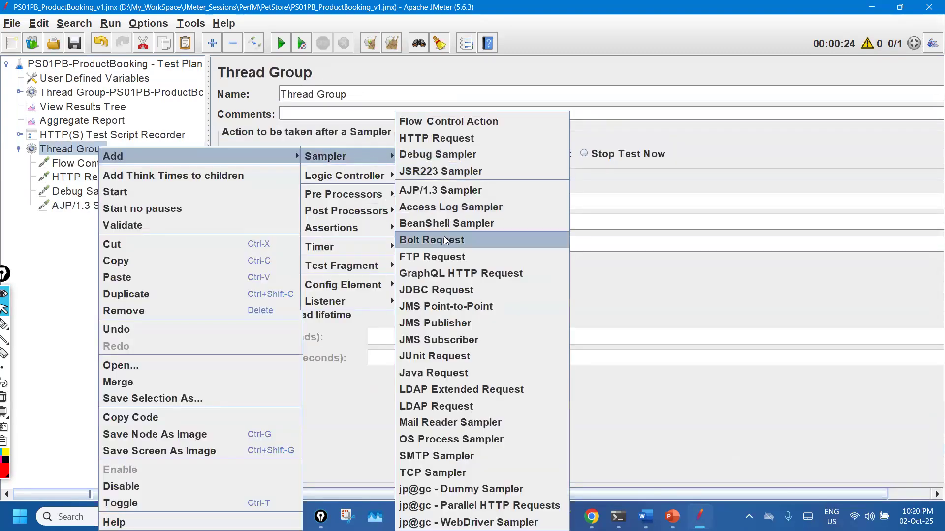
click(432, 240)
right_click(85, 149)
mouse_move(221, 156)
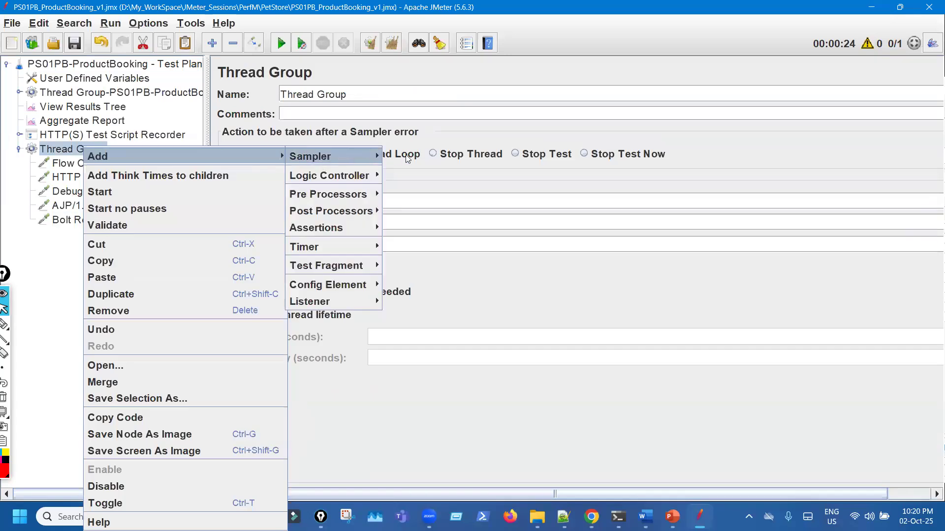
mouse_move(325, 157)
click(441, 258)
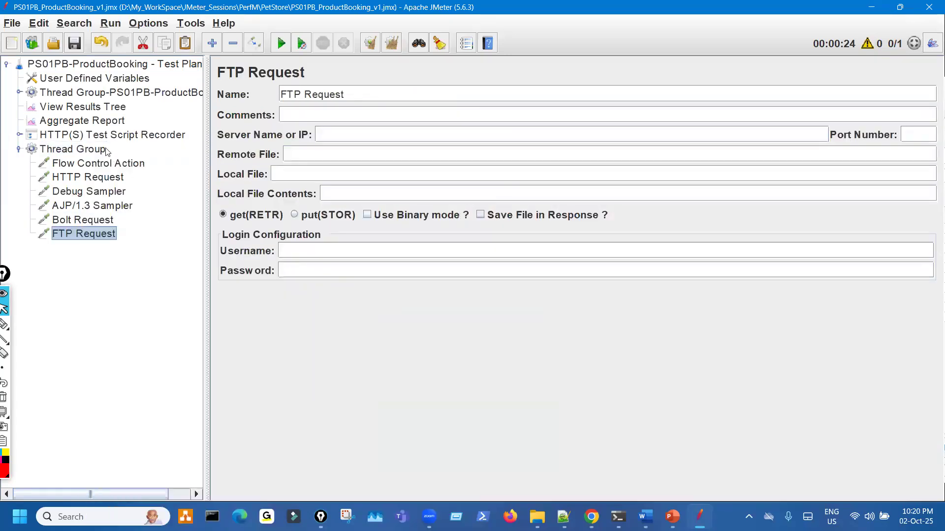
- Add a JDBC Request sampler to the new Thread Group
click(105, 149)
right_click(105, 149)
mouse_move(207, 156)
mouse_move(344, 156)
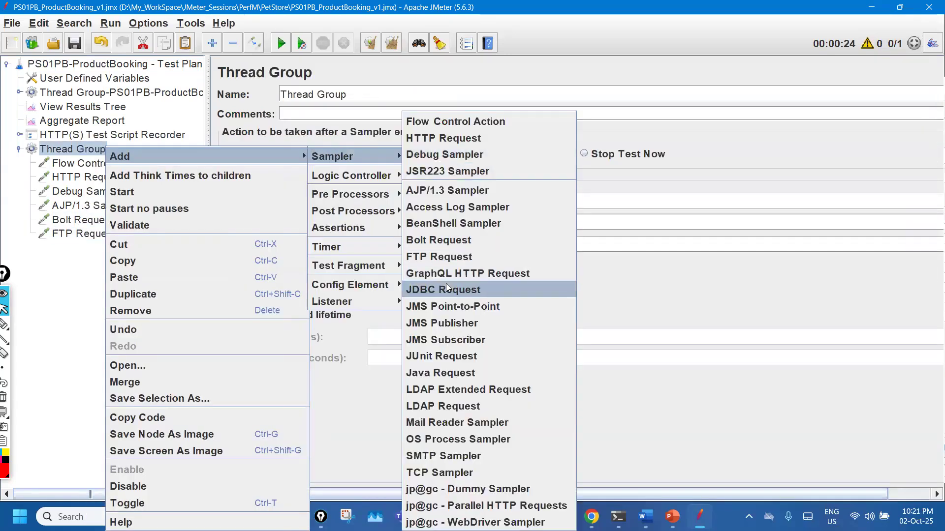
click(443, 289)
- Add a View Results Tree listener to the new Thread Group
right_click(103, 150)
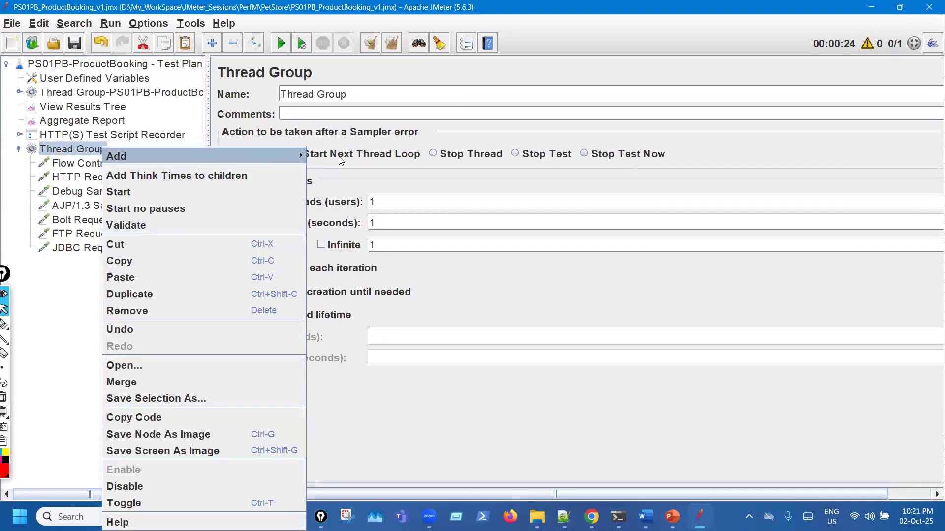
mouse_move(207, 156)
mouse_move(352, 301)
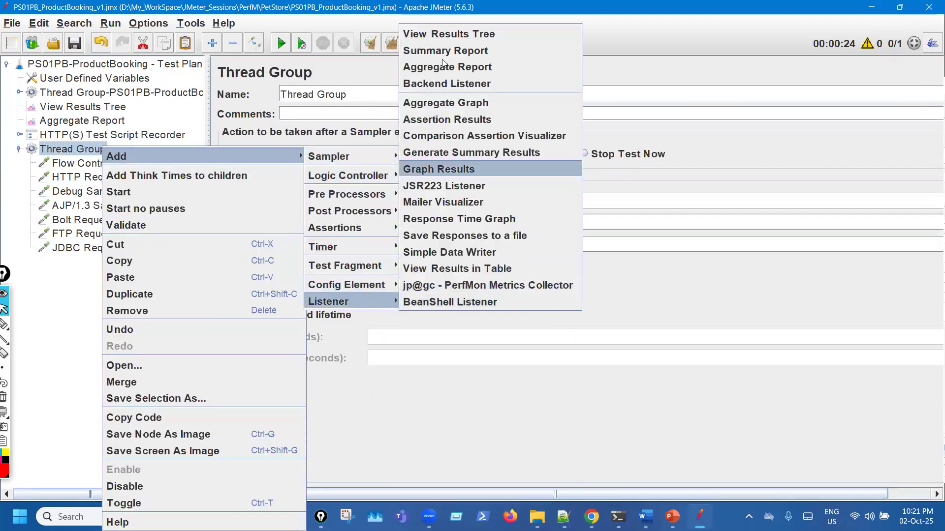
click(442, 34)
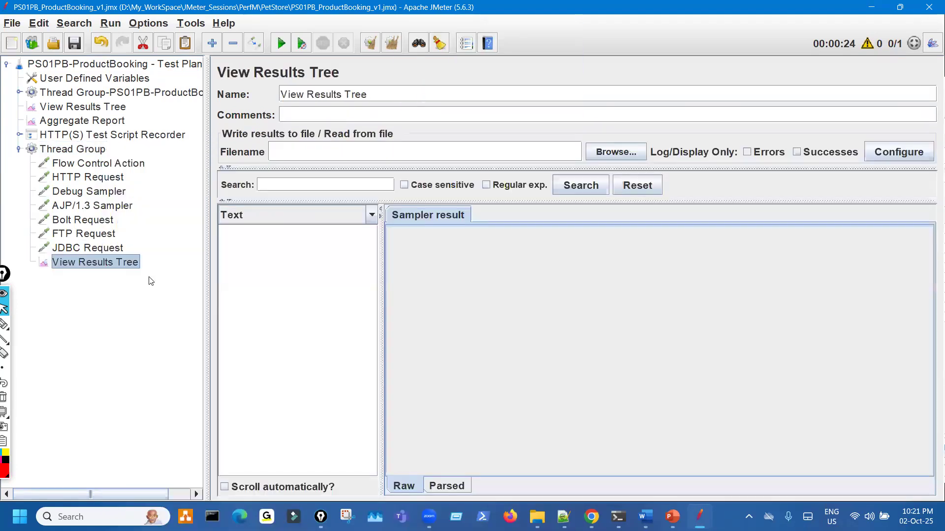
- Disable the product booking thread group and run the test with the new group's View Results Tree open
click(95, 93)
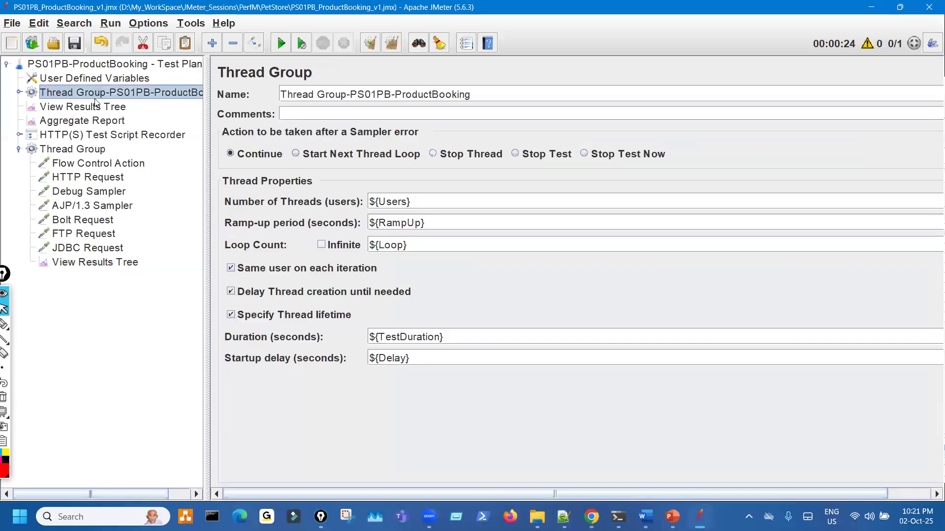
click(85, 149)
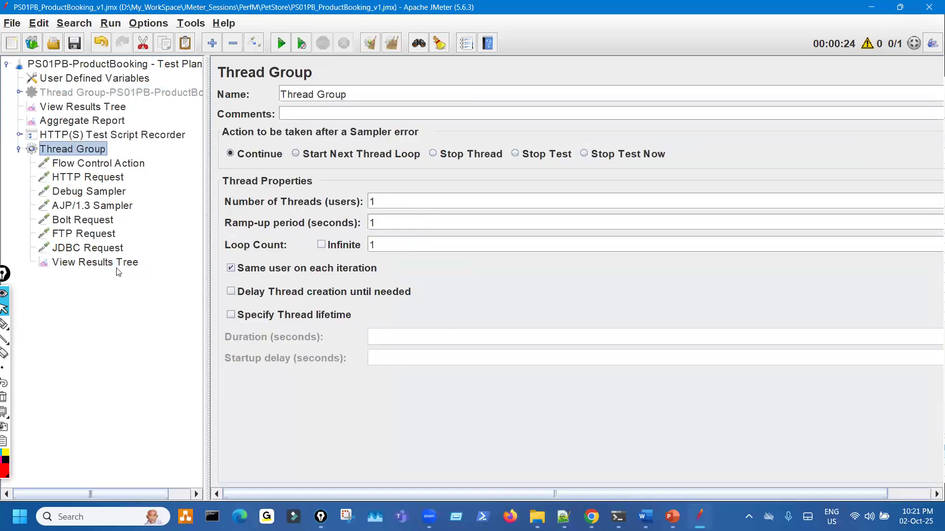
click(96, 262)
key(ctrl+r)
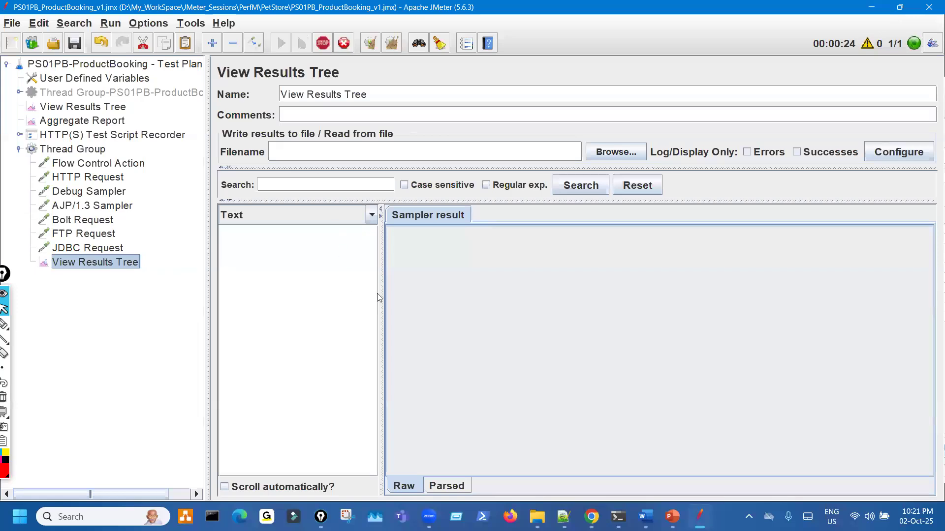
- Widen the results list, bracket the listed results and circle the samplers from HTTP Request to JDBC Request with arrows toward them
drag(382, 274, 446, 275)
key(ctrl+shift+3)
mouse_move(321, 225)
mouse_down()
mouse_move(344, 278)
mouse_move(306, 323)
mouse_up()
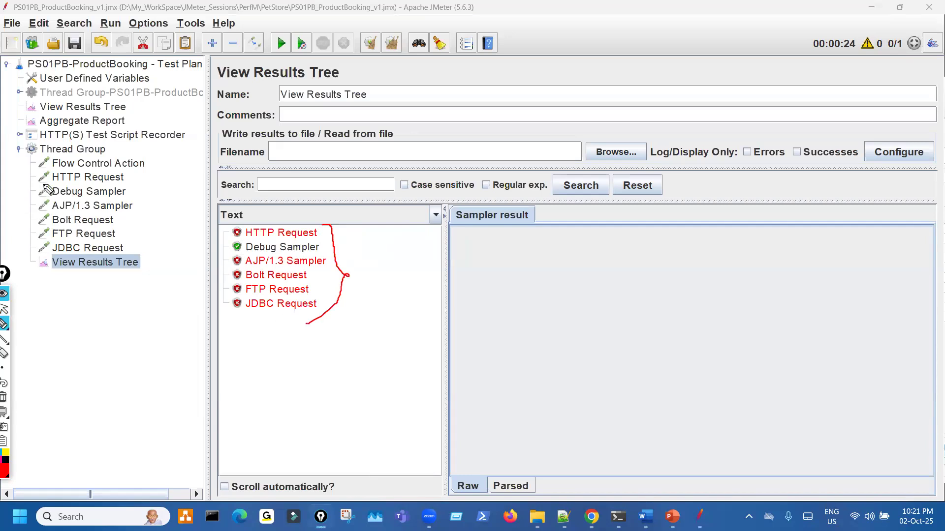
mouse_move(181, 278)
mouse_down()
mouse_move(209, 275)
mouse_move(215, 287)
mouse_up()
mouse_move(47, 176)
mouse_down()
mouse_move(48, 250)
mouse_move(124, 182)
mouse_move(74, 187)
mouse_up()
drag(109, 213, 213, 266)
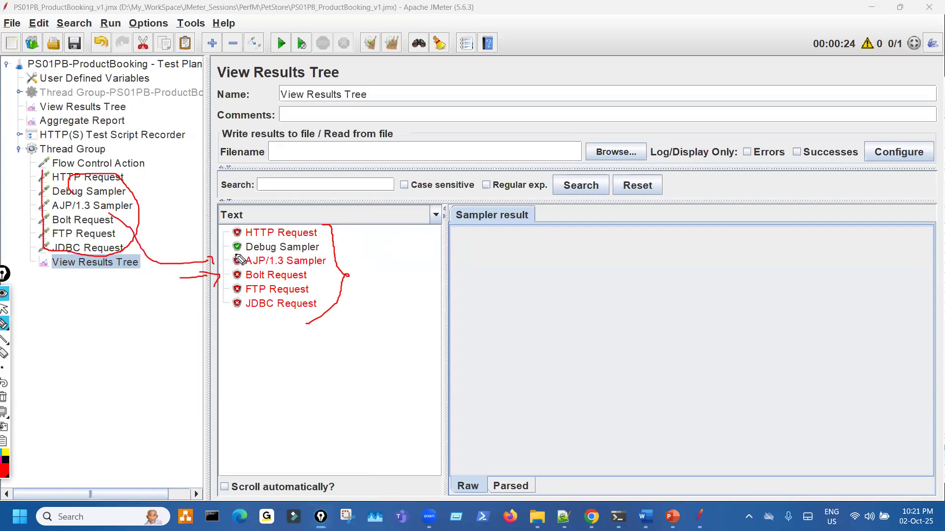
mouse_move(375, 227)
mouse_down()
mouse_move(419, 312)
mouse_move(402, 370)
mouse_up()
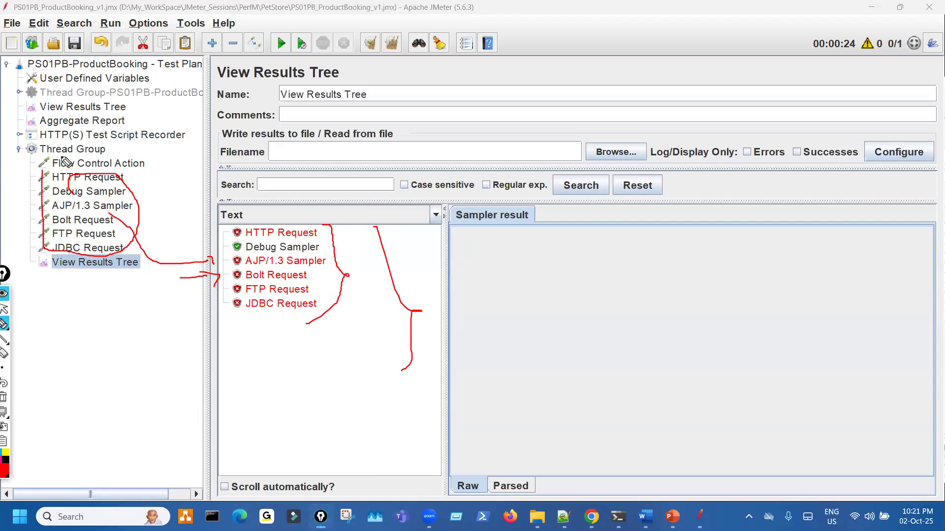
- Circle Flow Control Action, draw an arrow to a cross above the results list, mark it as missing and clear the annotations
mouse_move(57, 162)
mouse_down()
mouse_move(164, 170)
mouse_move(123, 154)
mouse_move(213, 236)
mouse_move(252, 219)
mouse_move(232, 230)
mouse_up()
mouse_move(283, 205)
mouse_down()
mouse_move(283, 213)
mouse_move(304, 193)
mouse_move(305, 201)
mouse_up()
mouse_move(287, 219)
mouse_down()
mouse_move(323, 198)
mouse_move(322, 208)
mouse_up()
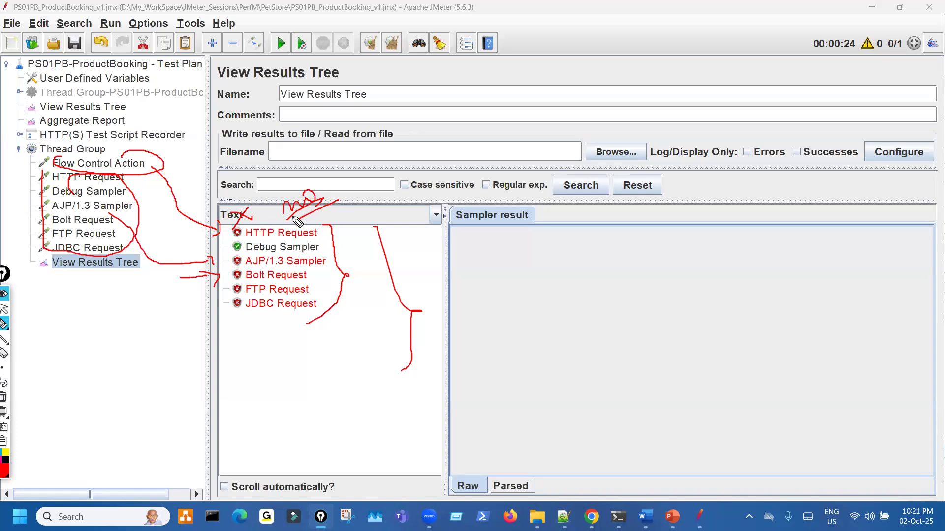
key(ctrl+shift+7)
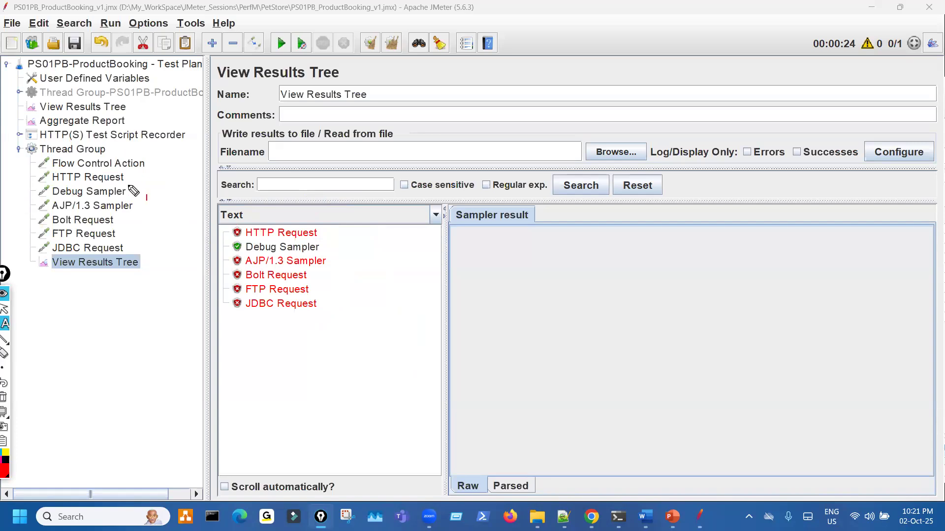
- Look up Flow Control Action among the samplers available for the demonstration Thread Group
right_click(102, 150)
mouse_move(308, 161)
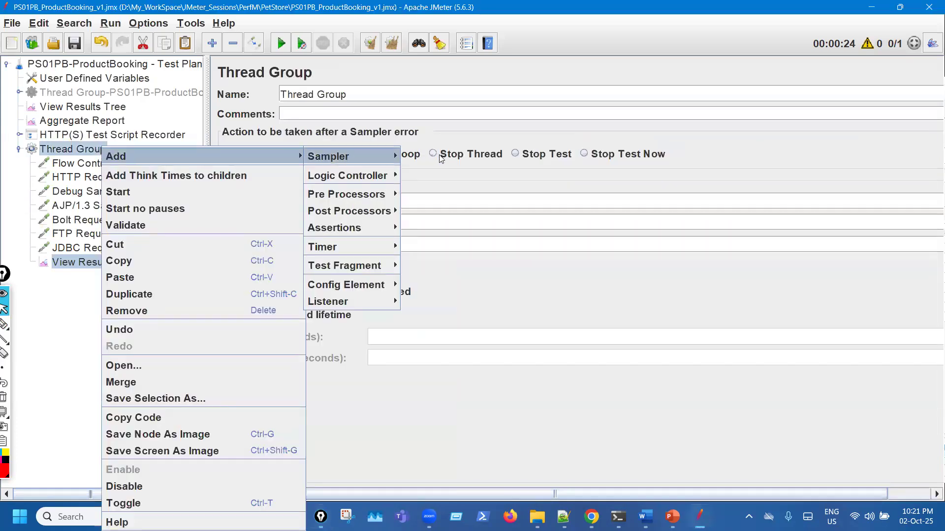
mouse_move(344, 157)
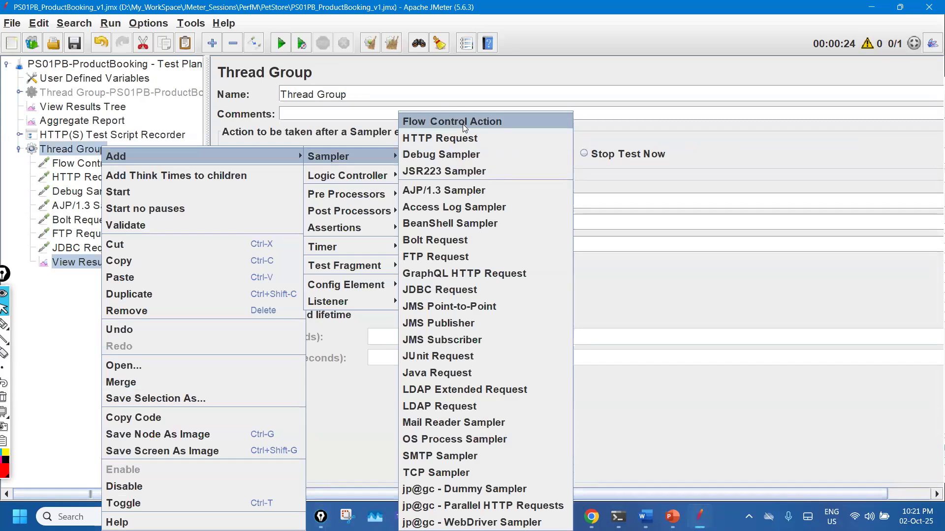
click(45, 349)
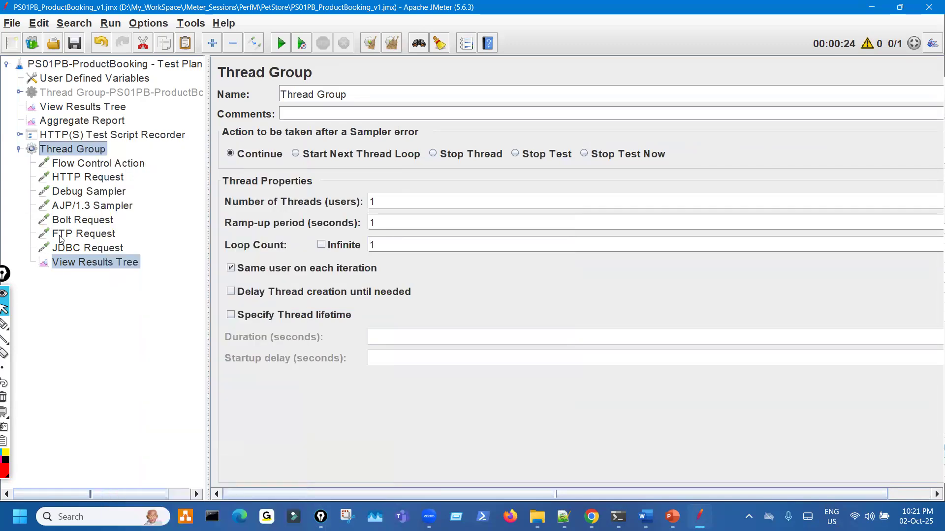
- Delete the demonstration Thread Group, and re-enable and expand the product booking thread group
click(143, 44)
click(115, 98)
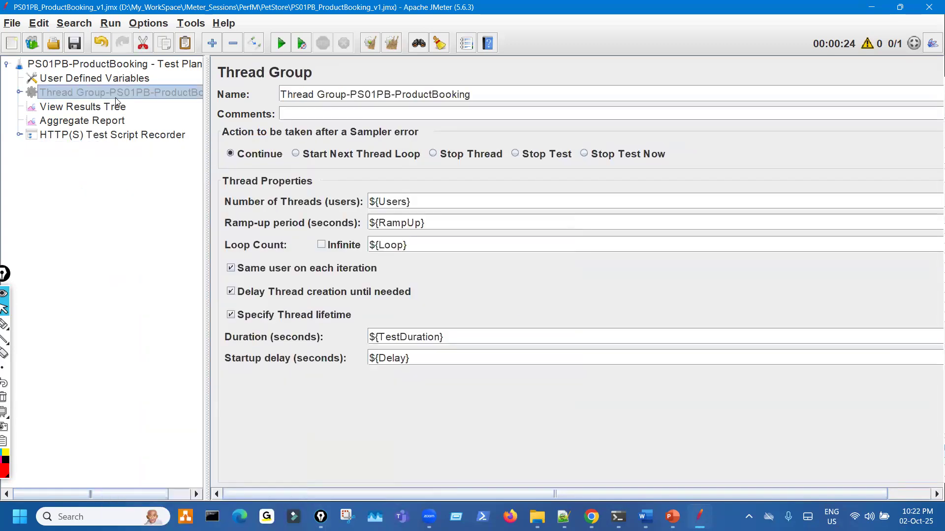
click(19, 93)
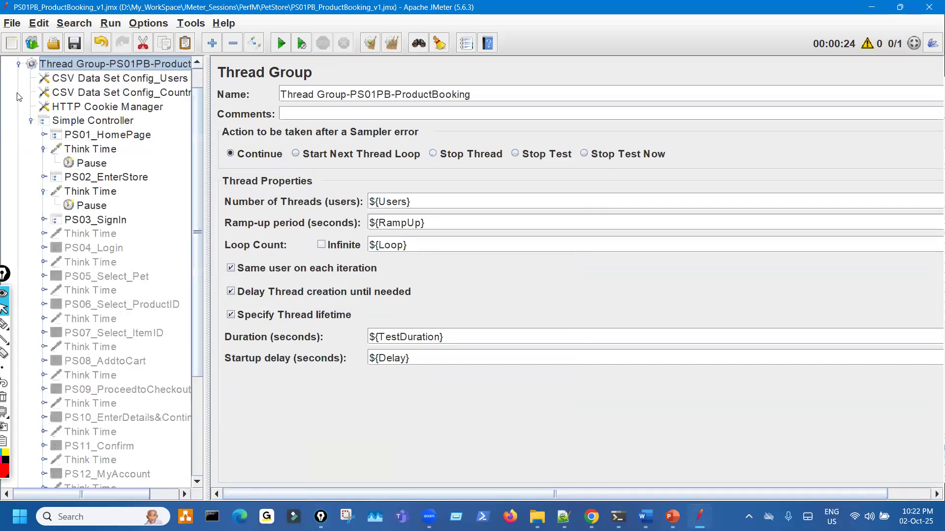
- Open the test plan's View Results Tree, clear its earlier results and run the product booking test
click(91, 149)
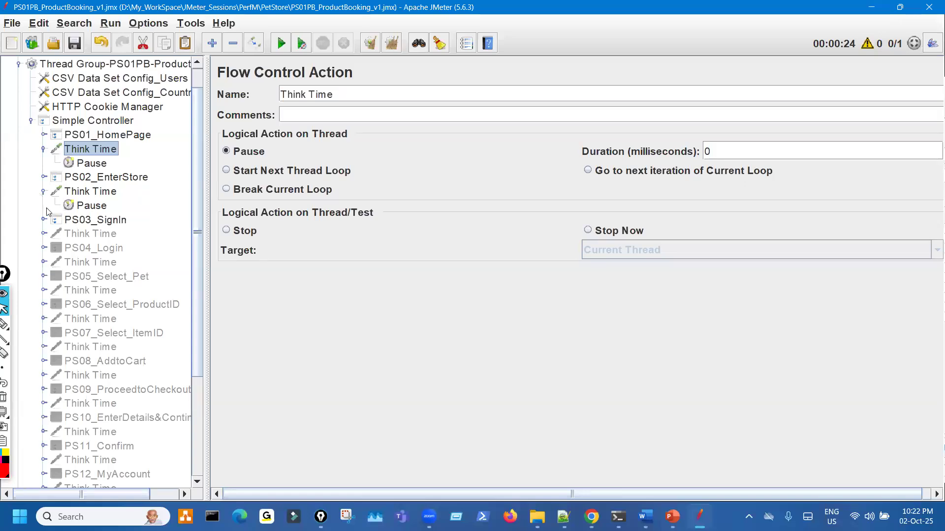
scroll(83, 309, down, 2)
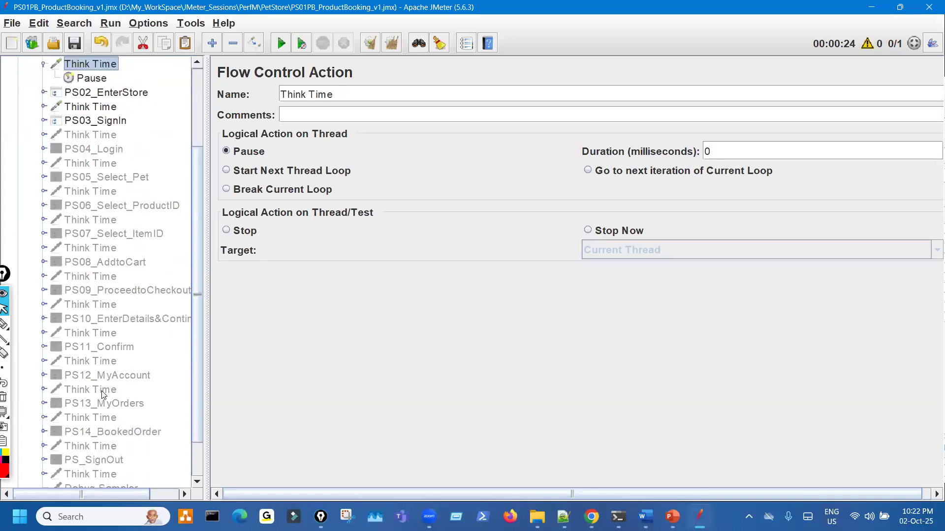
scroll(104, 408, down, 1)
click(113, 461)
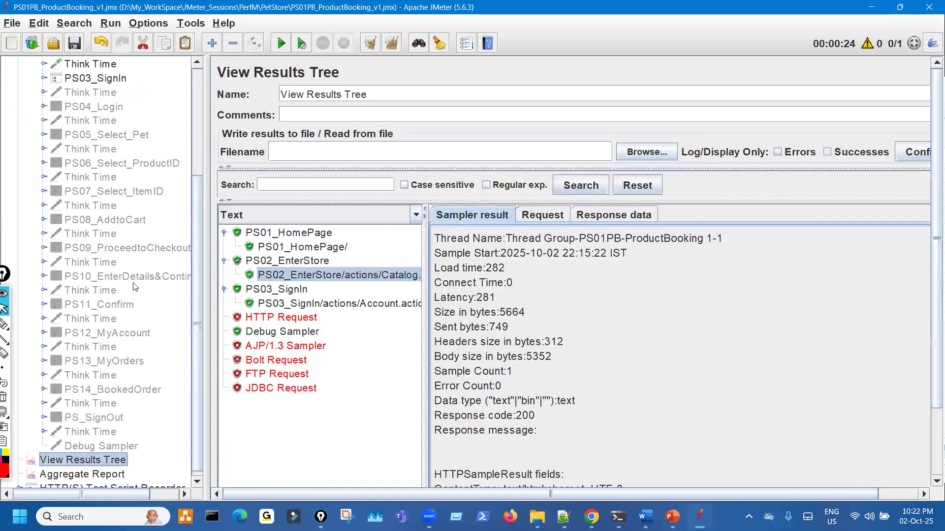
click(370, 43)
click(281, 43)
- Open the HTTP request inside PS01_HomePage, widen the test plan tree, and draw and clear a pen mark beside the request
scroll(104, 182, up, 3)
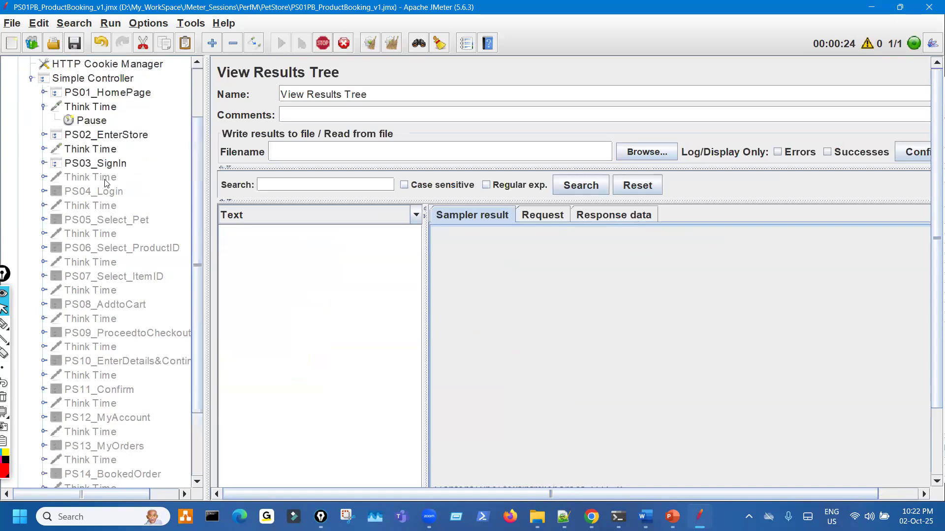
click(43, 135)
click(133, 149)
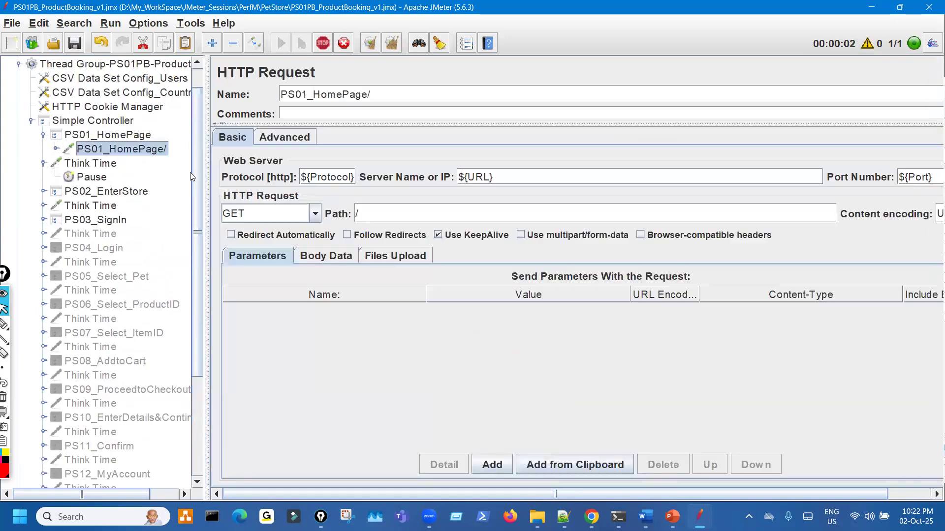
drag(237, 154, 238, 154)
key(ctrl+shift+3)
mouse_move(165, 161)
mouse_down()
mouse_move(229, 162)
mouse_move(234, 179)
mouse_up()
key(ctrl+shift+7)
key(ctrl+shift+2)
- Return to the test plan's View Results Tree and open the PS01_HomePage/ sample inside the PS01_HomePage result
scroll(153, 350, down, 3)
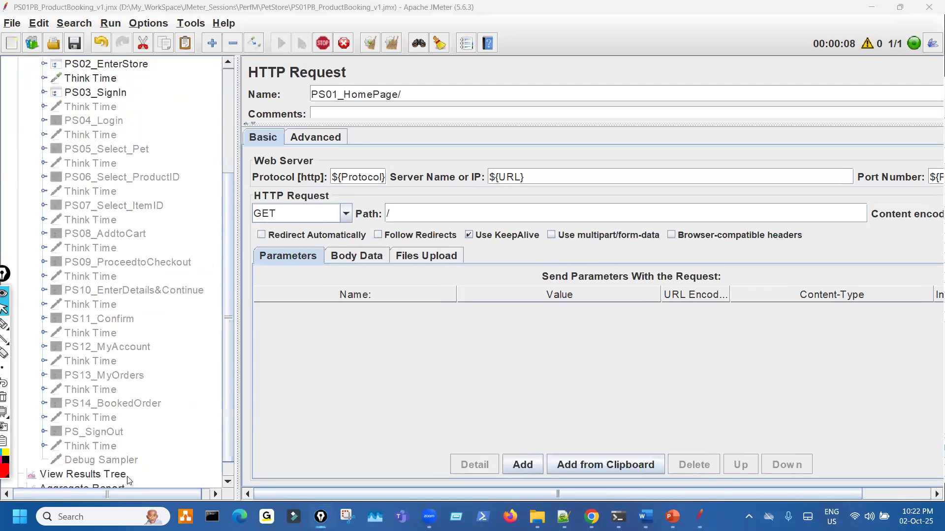
click(83, 474)
click(255, 233)
click(334, 247)
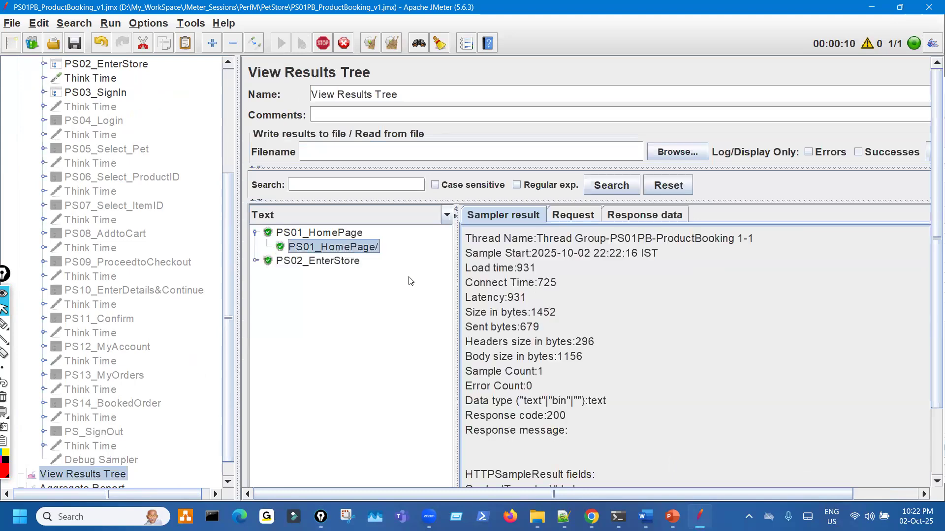
- Open the Think Time that follows PS01_HomePage to examine its Flow Control Action settings
key(ctrl+shift+1)
scroll(155, 192, up, 4)
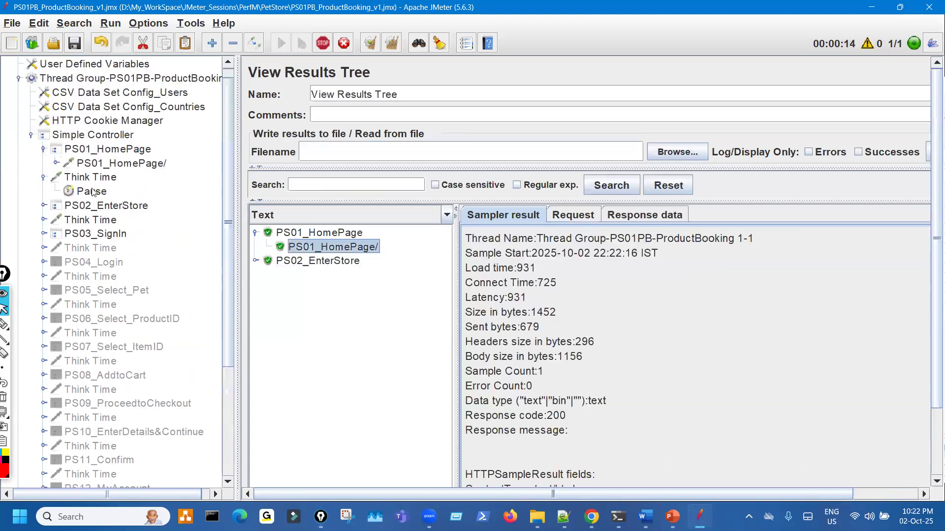
click(97, 177)
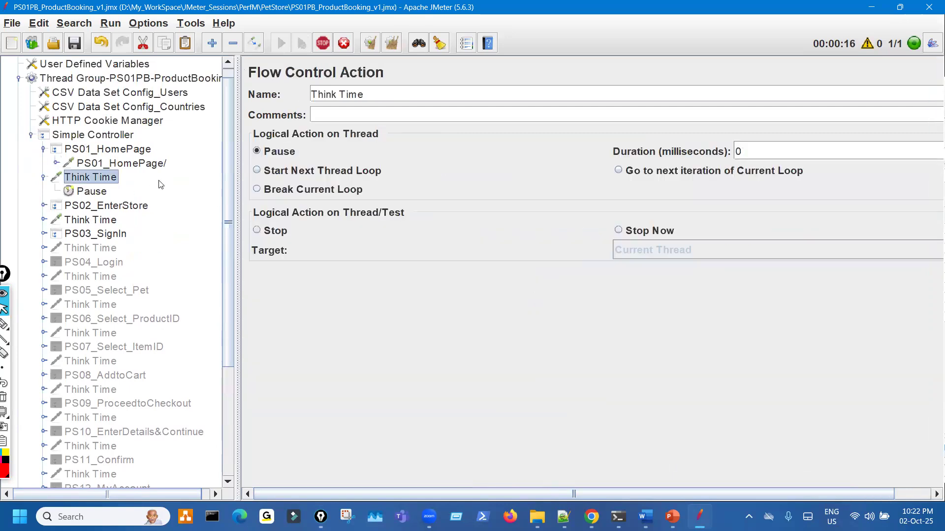
- Draw an arrow beside the PS01_HomePage/ request, then open the Think Time after it and underline its name
click(158, 166)
drag(170, 168, 251, 190)
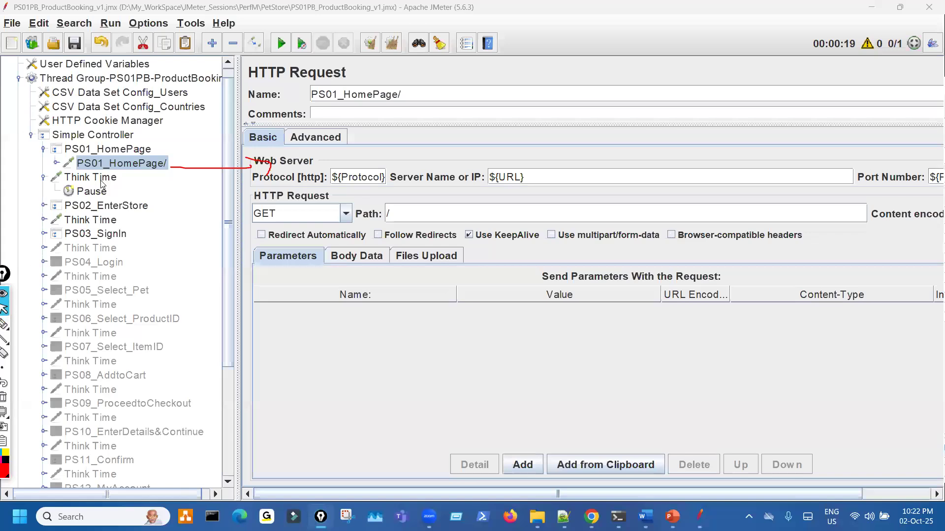
click(102, 178)
drag(332, 101, 407, 103)
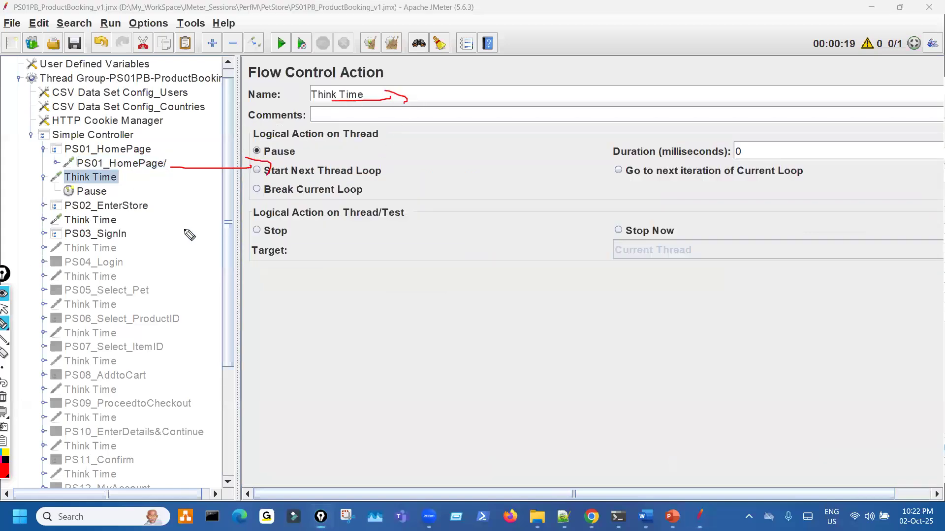
- Draw an arrow beside the active think time area, handwrite "about to fire" beneath it and underline the last word
mouse_move(184, 230)
mouse_down()
mouse_move(264, 229)
mouse_move(254, 240)
mouse_up()
mouse_move(218, 278)
mouse_down()
mouse_move(210, 284)
mouse_move(237, 270)
mouse_move(262, 276)
mouse_move(270, 255)
mouse_move(286, 255)
mouse_move(332, 278)
mouse_move(351, 266)
mouse_move(389, 281)
mouse_move(393, 261)
mouse_move(439, 253)
mouse_up()
drag(412, 271, 431, 264)
drag(409, 280, 423, 274)
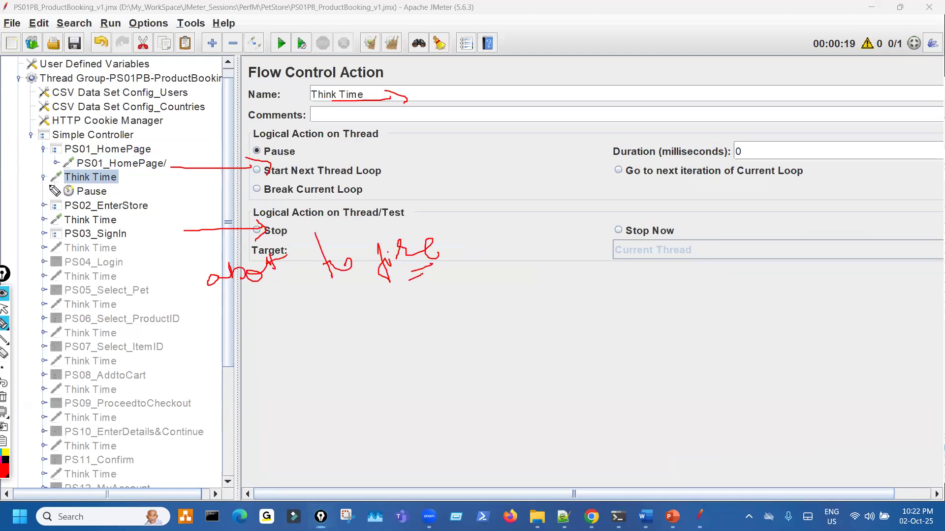
- Draw a connector from Think Time to its child Pause timer, open Pause and circle it in the tree
drag(50, 181, 68, 193)
click(99, 194)
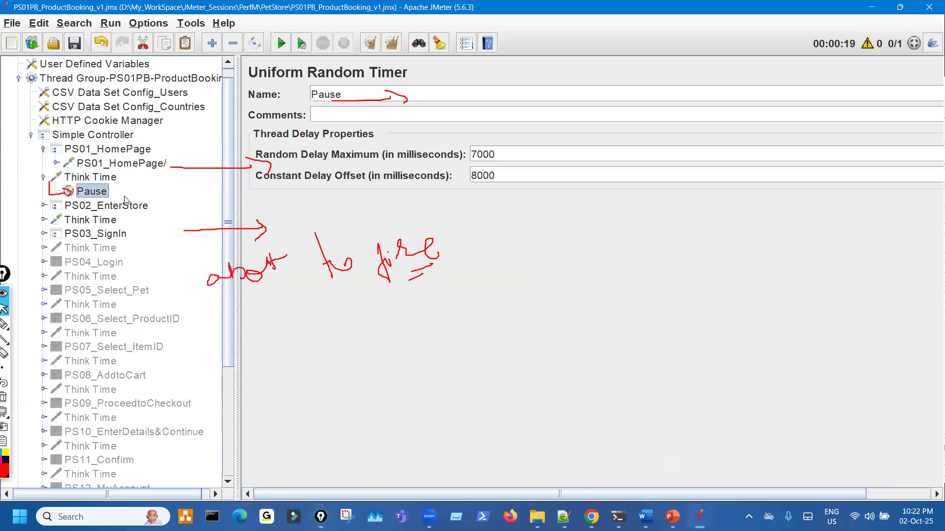
key(ctrl+shift+3)
mouse_move(87, 189)
mouse_down()
mouse_move(79, 199)
mouse_move(101, 185)
mouse_move(106, 191)
mouse_up()
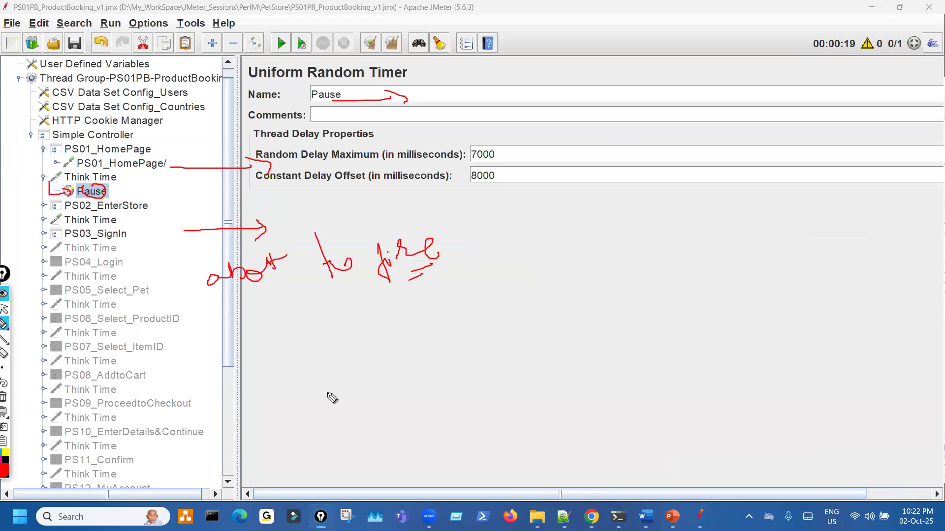
- Handwrite "any Timer executes before any Request" across the Uniform Random Timer's empty area and underline the whole sentence
drag(304, 397, 339, 384)
mouse_move(343, 422)
mouse_down()
mouse_move(339, 386)
mouse_move(350, 411)
mouse_up()
drag(361, 395, 437, 381)
drag(259, 438, 280, 453)
mouse_move(454, 387)
mouse_down()
mouse_move(563, 371)
mouse_move(571, 356)
mouse_up()
drag(577, 324, 601, 350)
mouse_move(639, 296)
mouse_down()
mouse_move(660, 324)
mouse_move(692, 298)
mouse_move(711, 305)
mouse_move(729, 284)
mouse_up()
mouse_move(612, 418)
mouse_down()
mouse_move(648, 392)
mouse_move(659, 422)
mouse_up()
mouse_move(712, 361)
mouse_down()
mouse_move(742, 376)
mouse_move(788, 374)
mouse_move(819, 337)
mouse_up()
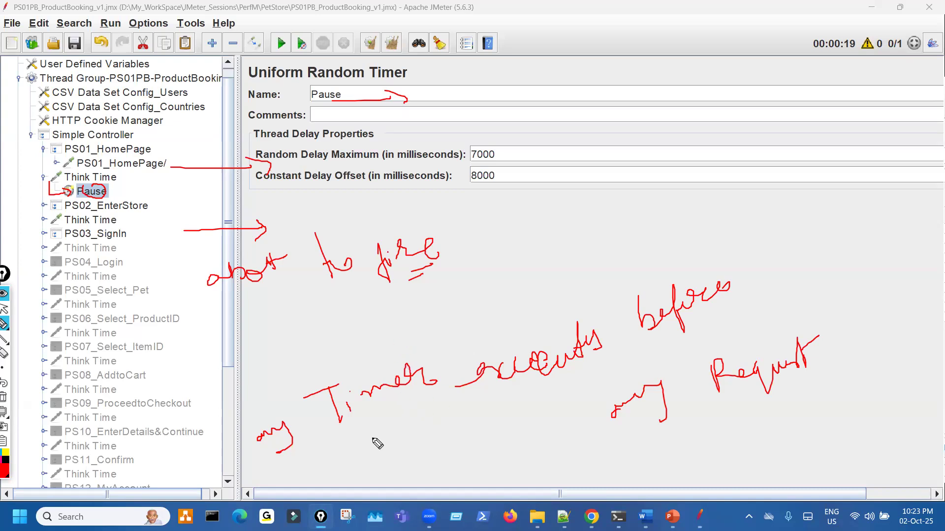
drag(262, 464, 757, 319)
drag(623, 440, 816, 385)
drag(736, 428, 846, 388)
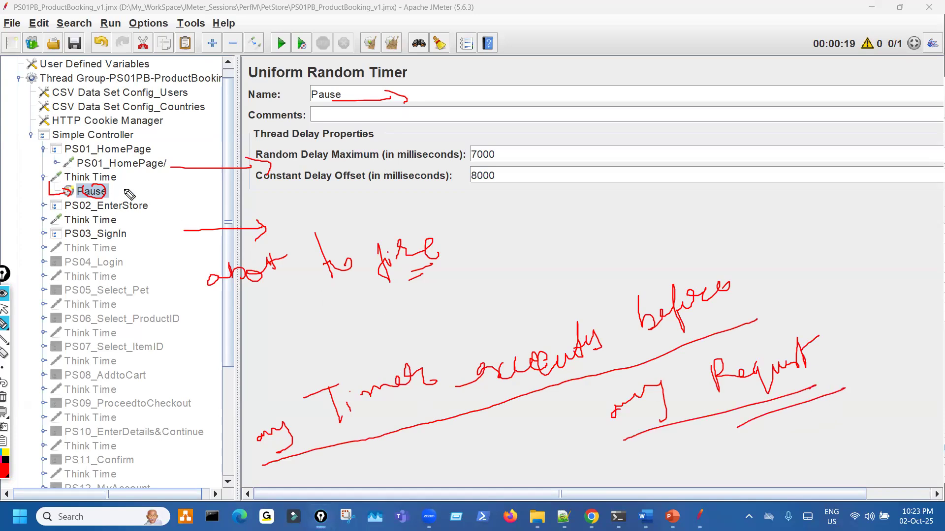
- Open Think Time, underline the Flow Control Action heading and return to its Pause timer
click(99, 177)
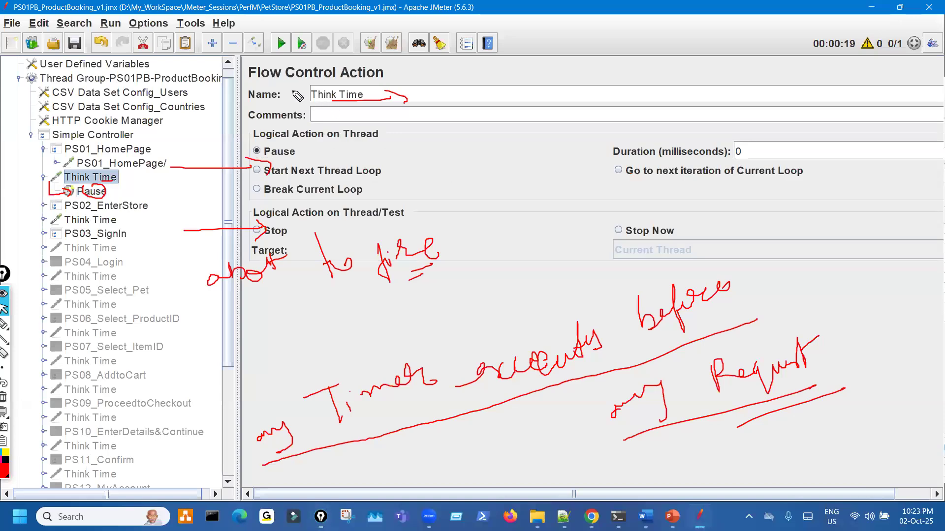
drag(290, 90, 415, 83)
click(97, 192)
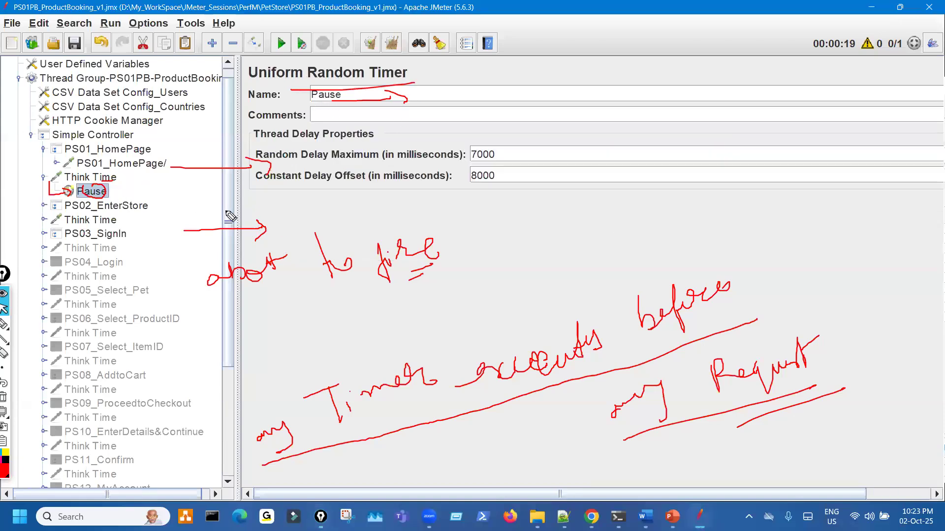
- Handwrite "FCA (Sampler = Request)" above the "about to fire" note and put the pen away
mouse_move(240, 195)
mouse_down()
mouse_move(200, 202)
mouse_move(211, 224)
mouse_up()
drag(211, 215, 226, 209)
mouse_move(241, 196)
mouse_down()
mouse_move(237, 220)
mouse_move(253, 199)
mouse_move(261, 211)
mouse_up()
mouse_move(250, 203)
mouse_down()
mouse_move(338, 198)
mouse_move(396, 171)
mouse_up()
mouse_move(415, 167)
mouse_down()
mouse_move(447, 167)
mouse_move(573, 118)
mouse_move(586, 143)
mouse_up()
key(ctrl+shift+2)
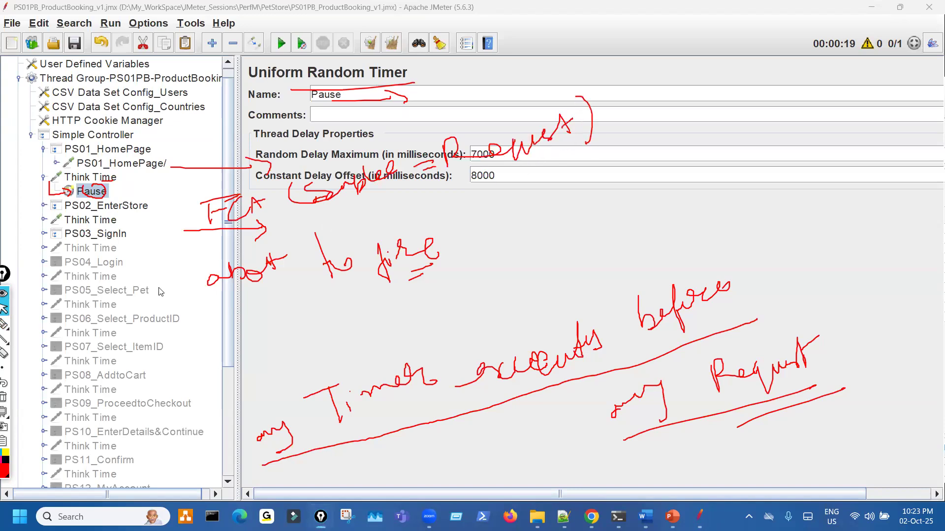
scroll(136, 351, down, 4)
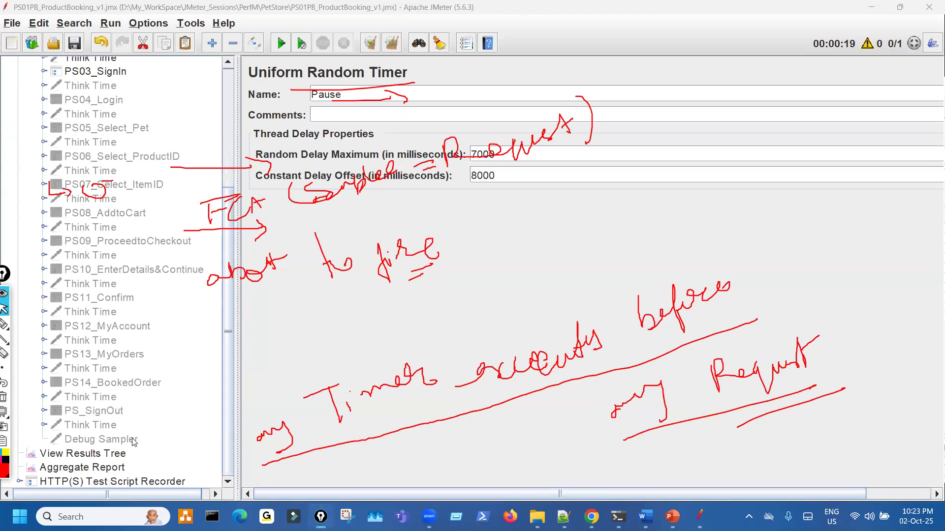
click(588, 515)
click(701, 516)
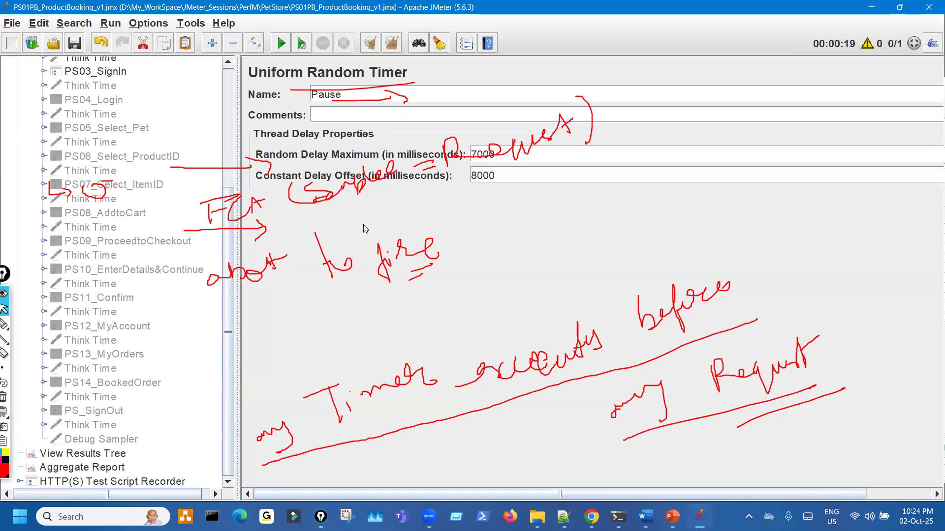
scroll(195, 256, up, 4)
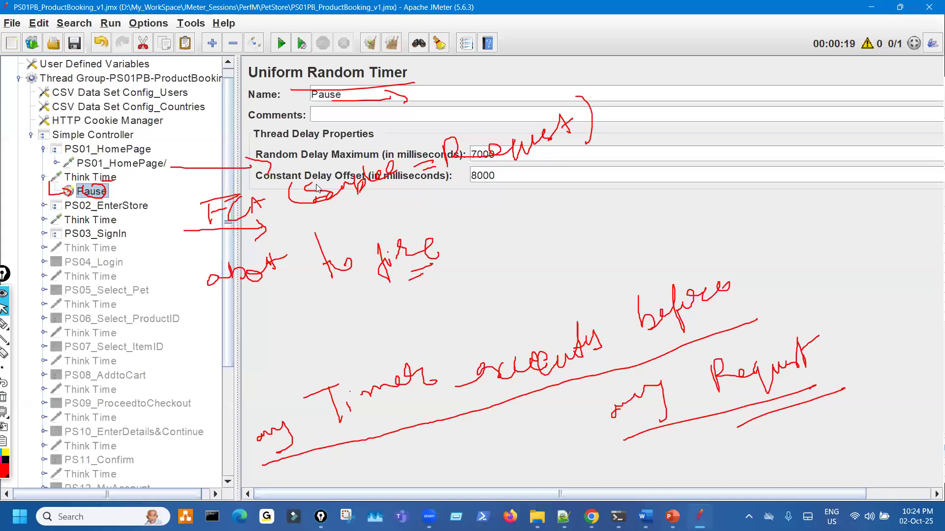
- Open Think Time, redraw the arrow beside PS01_HomePage/ and link Think Time to the "about to fire" arrow
click(94, 179)
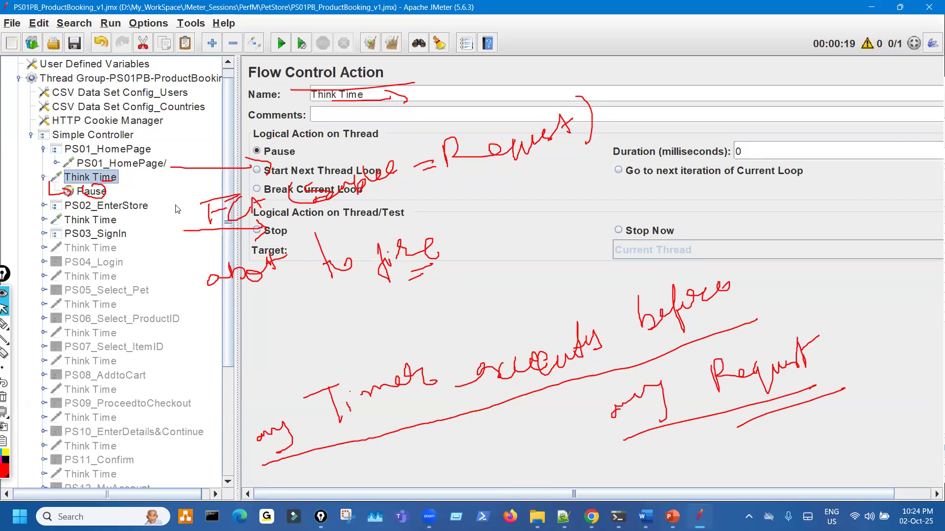
key(ctrl+shift+3)
drag(166, 166, 266, 169)
mouse_move(116, 183)
mouse_down()
mouse_move(170, 232)
mouse_move(183, 231)
mouse_up()
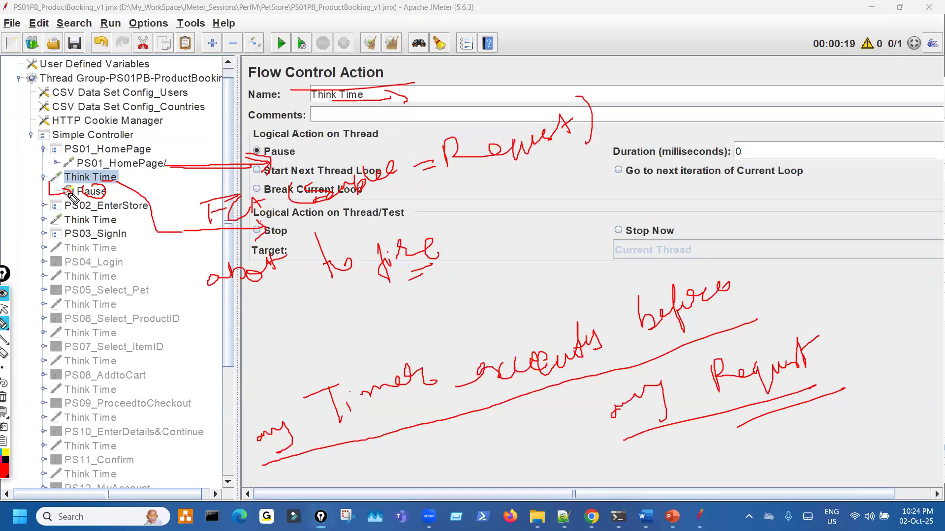
- Open the Pause timer, underline its heading and the timer sentence again, and circle Think Time together with Pause
click(90, 192)
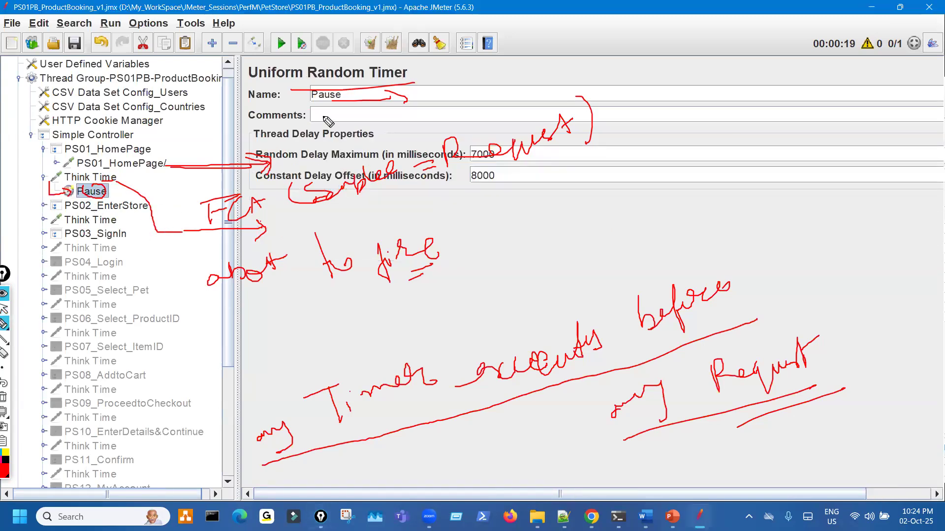
drag(420, 424, 697, 342)
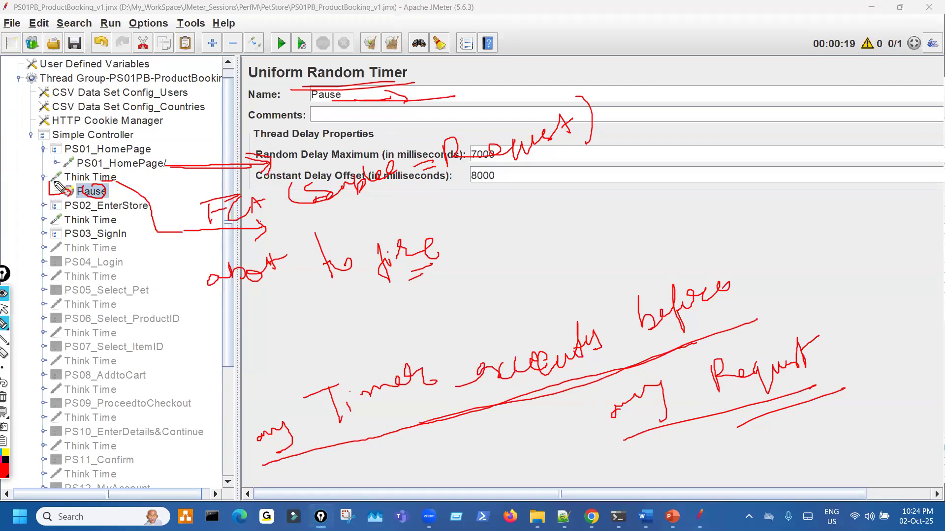
mouse_move(65, 172)
mouse_down()
mouse_move(52, 191)
mouse_move(85, 206)
mouse_move(121, 191)
mouse_move(86, 175)
mouse_up()
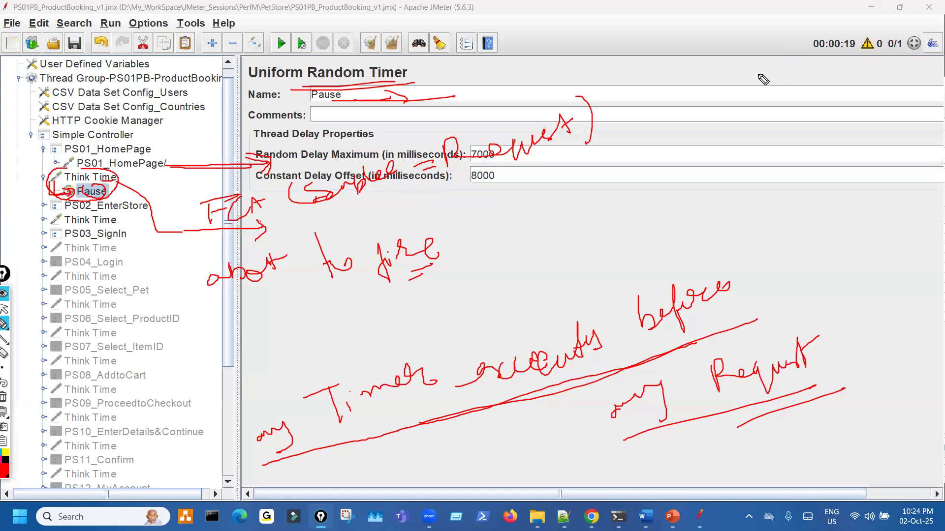
- Sketch a circle headed "GF" containing F and V, with arrows leading to both letters and from F to V
click(754, 56)
mouse_move(758, 74)
mouse_down()
mouse_move(761, 90)
mouse_move(777, 55)
mouse_up()
drag(771, 57, 776, 82)
drag(777, 70, 787, 67)
mouse_move(757, 96)
mouse_down()
mouse_move(780, 87)
mouse_move(839, 189)
mouse_move(794, 99)
mouse_up()
mouse_move(764, 139)
mouse_down()
mouse_move(781, 134)
mouse_move(774, 157)
mouse_move(835, 118)
mouse_up()
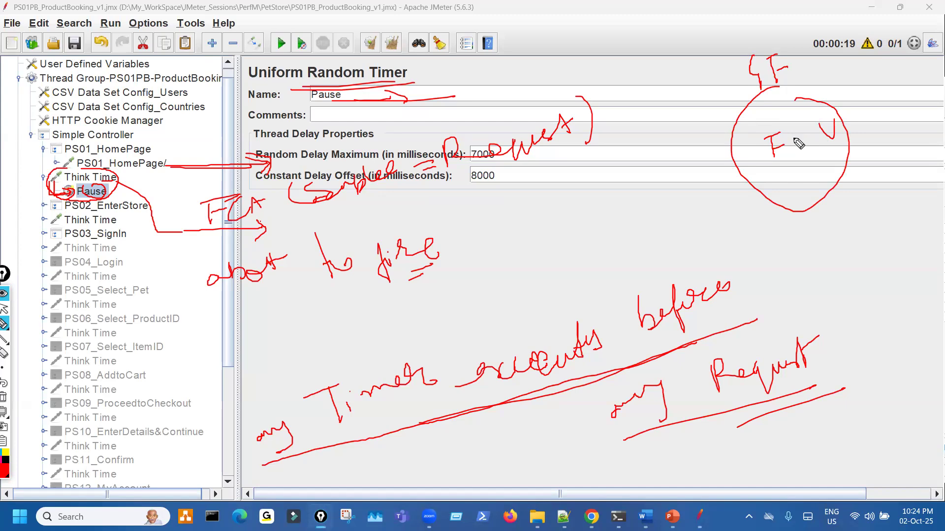
drag(793, 139, 813, 136)
mouse_move(781, 101)
mouse_down()
mouse_move(774, 116)
mouse_move(811, 113)
mouse_up()
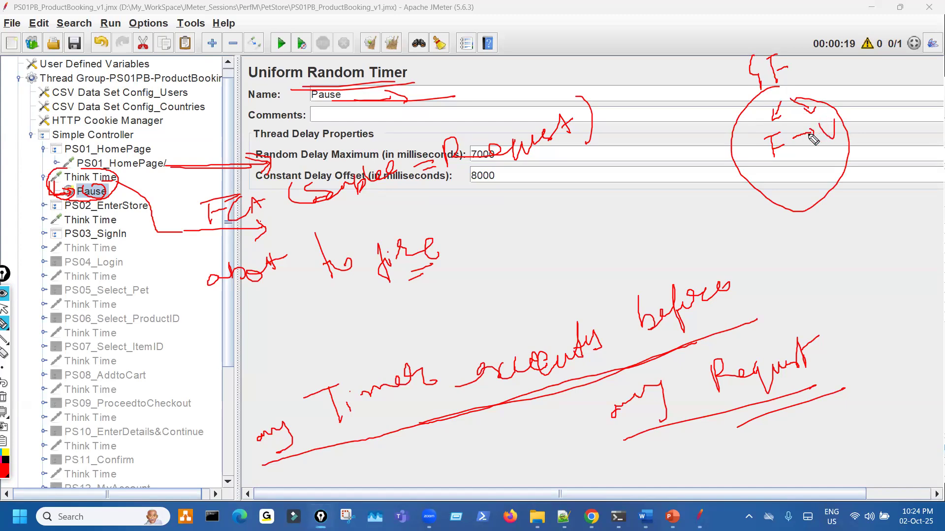
- Extend the GF diagram with an arrow from F to a circled mark, a crossed-out arrow and a "Cu" branch, and underline GF
mouse_move(778, 165)
mouse_down()
mouse_move(765, 209)
mouse_move(777, 208)
mouse_move(774, 192)
mouse_up()
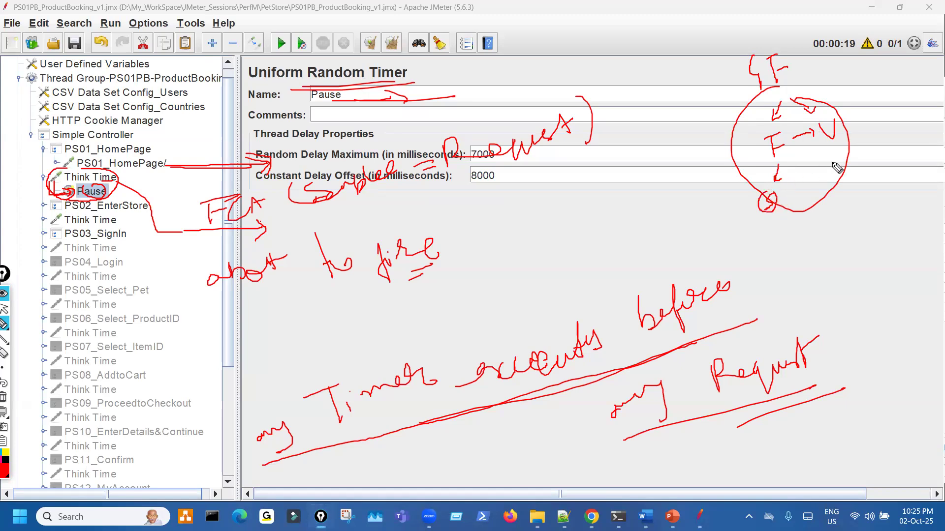
mouse_move(786, 157)
mouse_down()
mouse_move(822, 157)
mouse_move(810, 164)
mouse_up()
drag(809, 154, 803, 165)
mouse_move(839, 144)
mouse_down()
mouse_move(842, 161)
mouse_move(851, 154)
mouse_move(865, 177)
mouse_up()
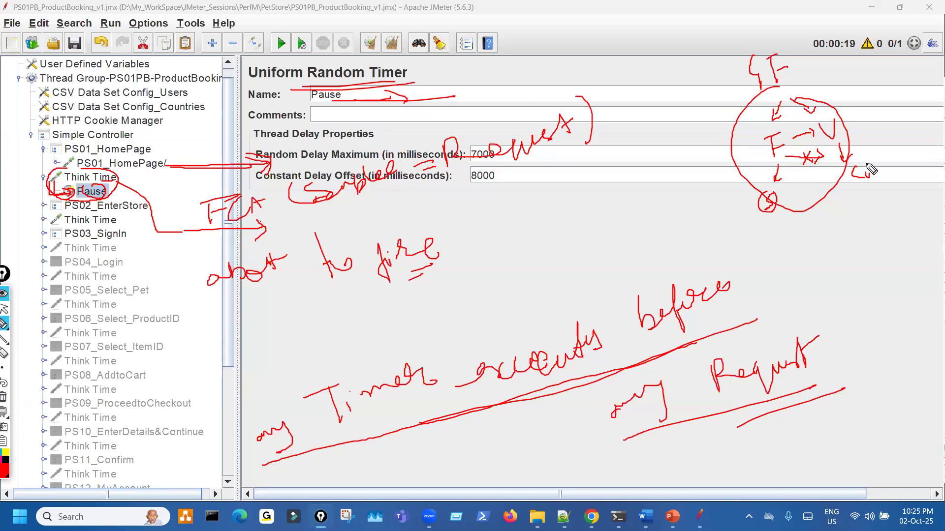
drag(752, 92, 785, 91)
click(769, 172)
drag(769, 171, 771, 193)
- Sketch a vertical hierarchy below the GF diagram running from "DM" to "CO" and one further level
mouse_move(853, 238)
mouse_down()
mouse_move(853, 258)
mouse_move(895, 229)
mouse_move(871, 279)
mouse_move(886, 318)
mouse_move(896, 296)
mouse_up()
mouse_move(892, 347)
mouse_down()
mouse_move(902, 406)
mouse_move(886, 416)
mouse_up()
drag(907, 385, 906, 391)
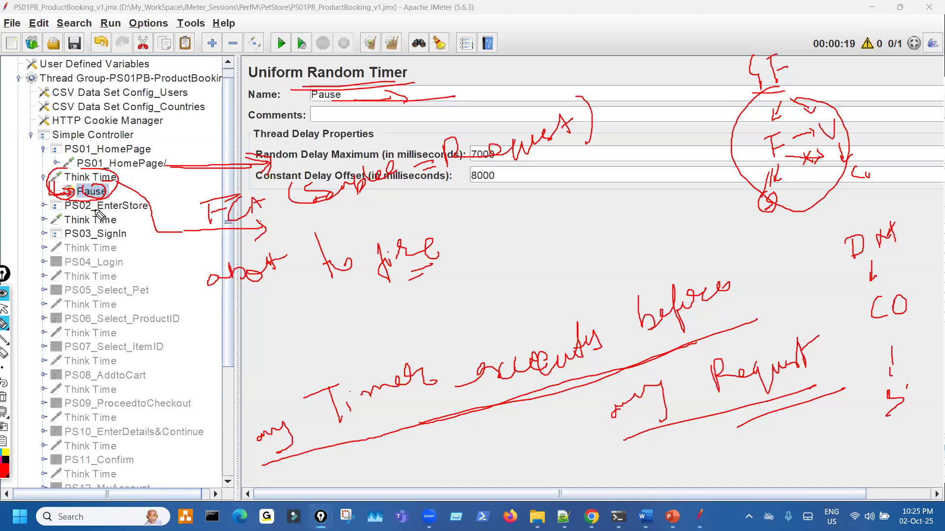
- Clear all pen marks, mark the Pause timer and its Think Time parent in the tree, and open Think Time
key(ctrl+shift+7)
mouse_move(72, 186)
mouse_down()
mouse_move(113, 177)
mouse_move(113, 191)
mouse_up()
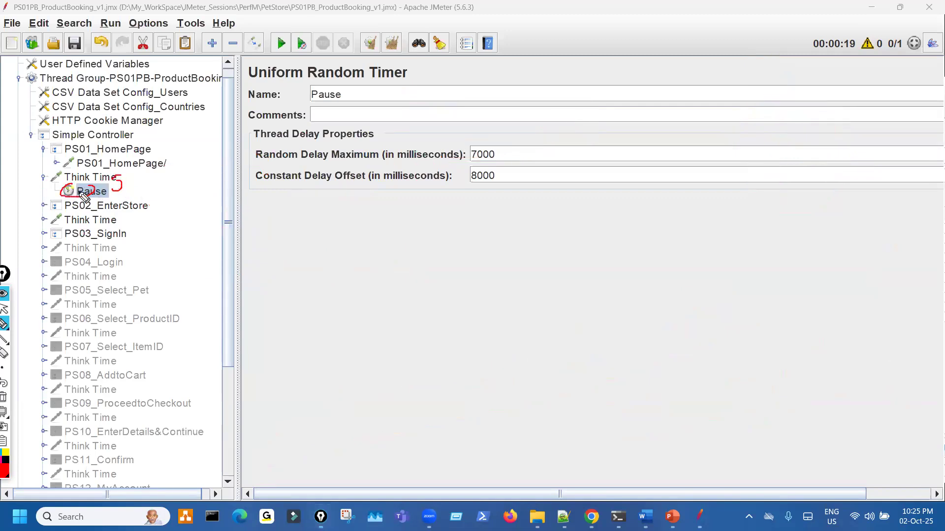
drag(52, 180, 64, 182)
click(4, 309)
click(90, 177)
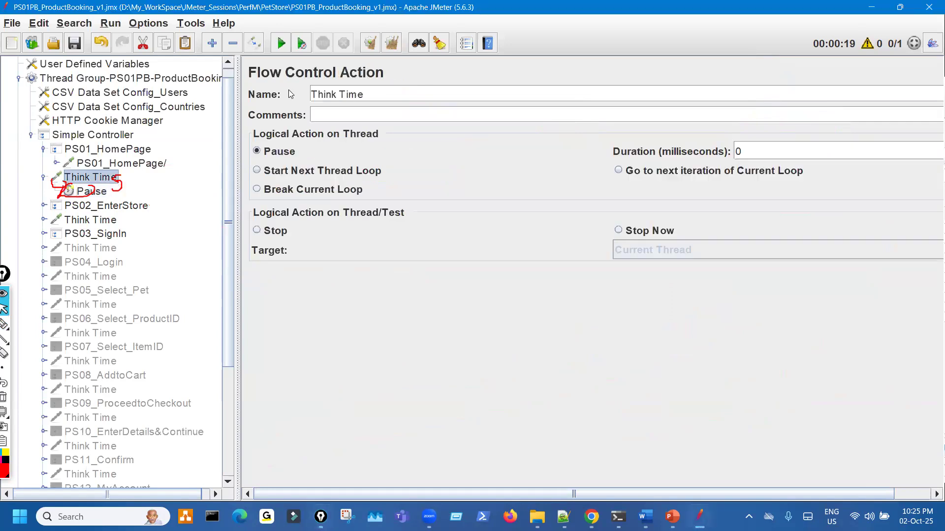
- Circle Think Time together with its Pause timer, point an arrow at them and handwrite "scoping" beside it
key(ctrl+shift+3)
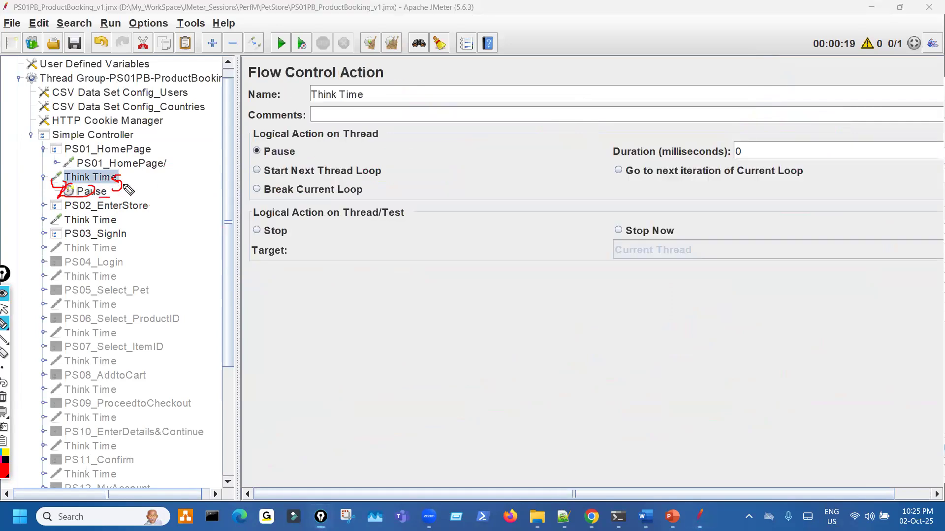
mouse_move(85, 170)
mouse_down()
mouse_move(57, 184)
mouse_move(98, 201)
mouse_move(125, 170)
mouse_move(85, 170)
mouse_up()
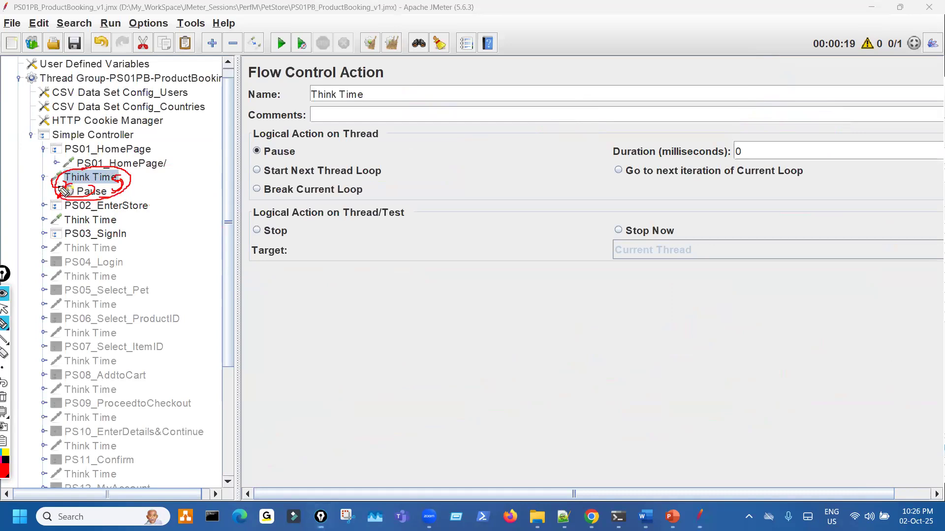
drag(169, 173, 121, 181)
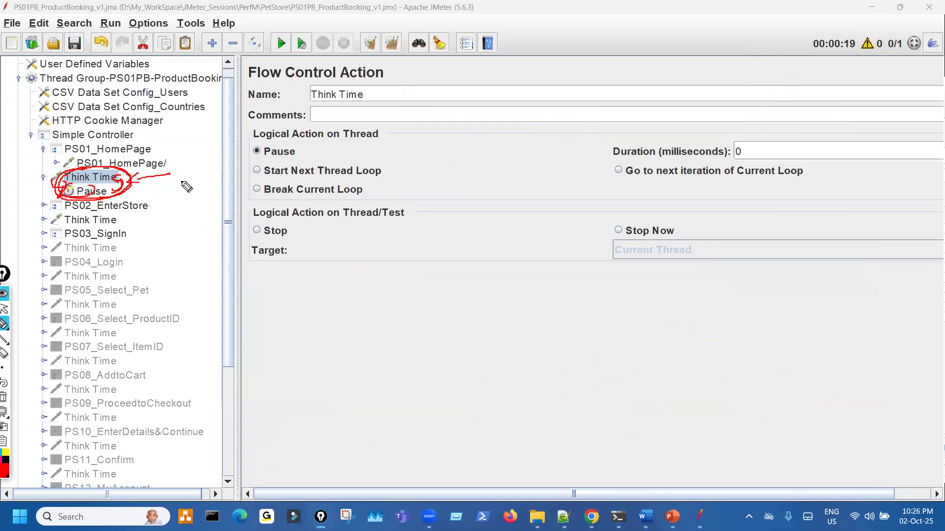
drag(194, 170, 178, 187)
mouse_move(206, 174)
mouse_down()
mouse_move(196, 182)
mouse_move(209, 186)
mouse_up()
drag(212, 173, 222, 181)
mouse_move(224, 158)
mouse_down()
mouse_move(237, 208)
mouse_move(247, 170)
mouse_move(267, 177)
mouse_move(301, 148)
mouse_move(306, 183)
mouse_up()
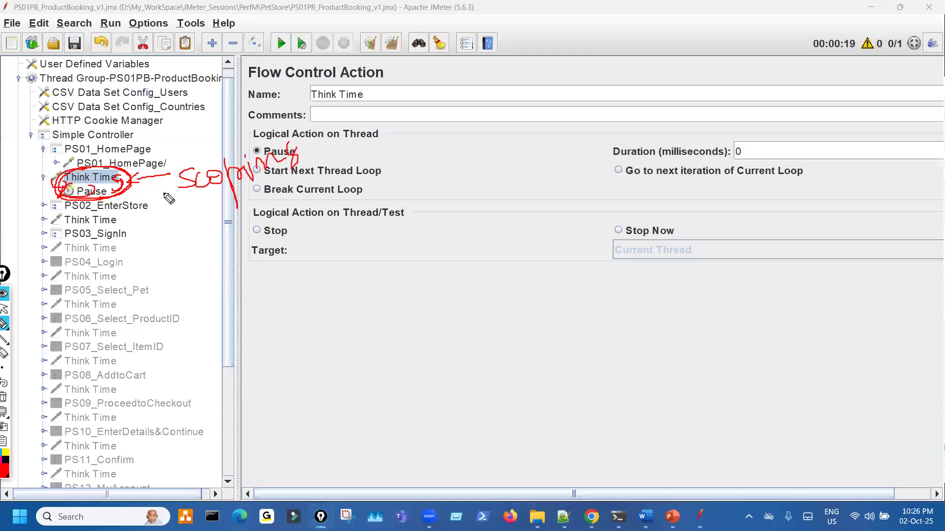
- Open the Pause timer, handwrite and underline "Execution Precedence", and join it to the "scoping" note with a brace
click(96, 193)
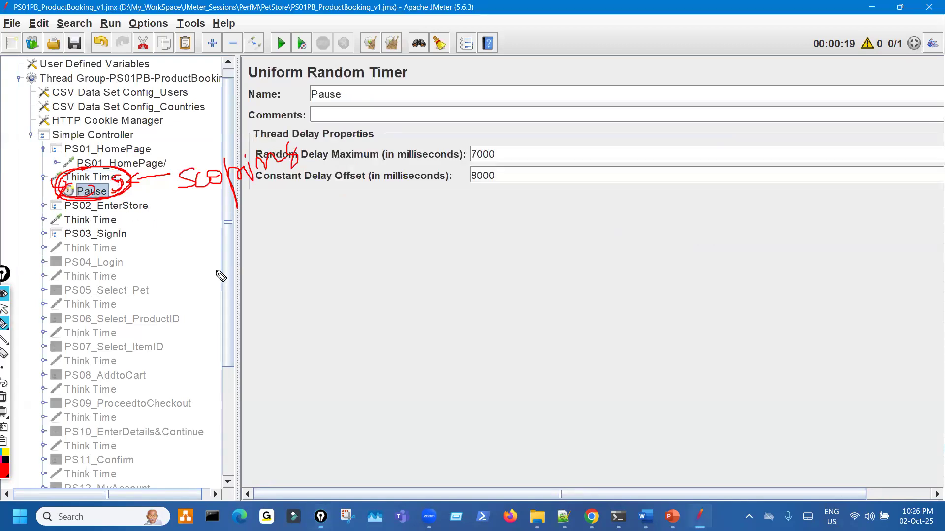
mouse_move(240, 254)
mouse_down()
mouse_move(251, 282)
mouse_move(321, 281)
mouse_move(393, 261)
mouse_move(396, 224)
mouse_move(422, 225)
mouse_move(508, 192)
mouse_move(601, 220)
mouse_move(646, 199)
mouse_move(670, 163)
mouse_move(698, 183)
mouse_move(708, 173)
mouse_up()
drag(345, 305, 564, 252)
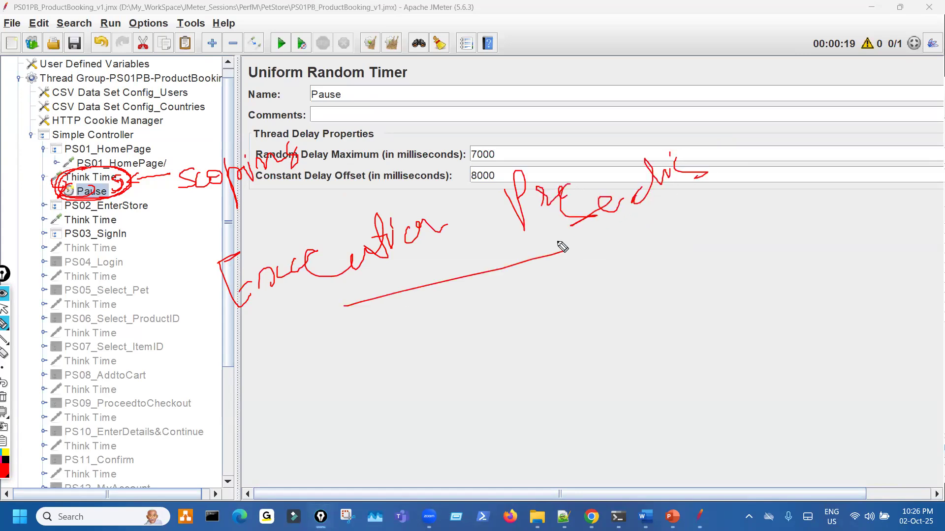
drag(198, 202, 245, 195)
drag(174, 186, 200, 308)
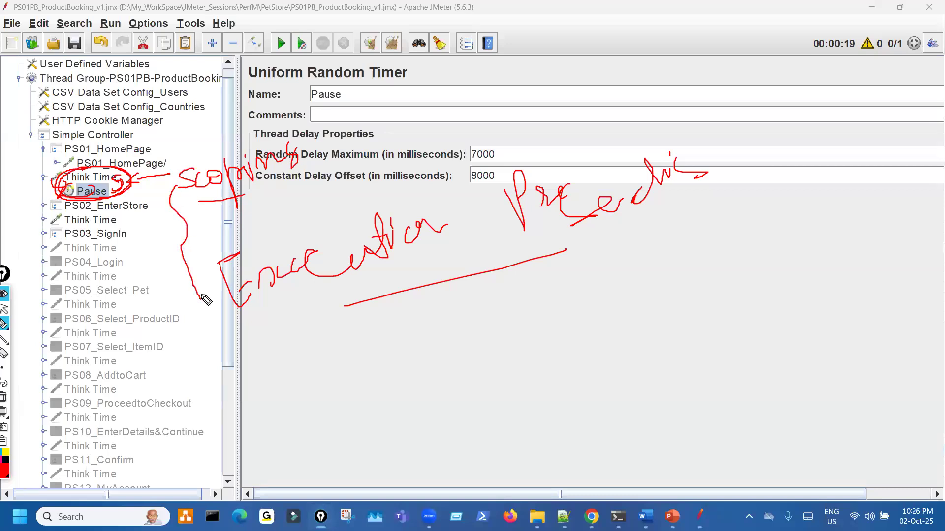
- Clear the scoping and execution precedence notes and reopen the Pause timer under Think Time
key(Escape)
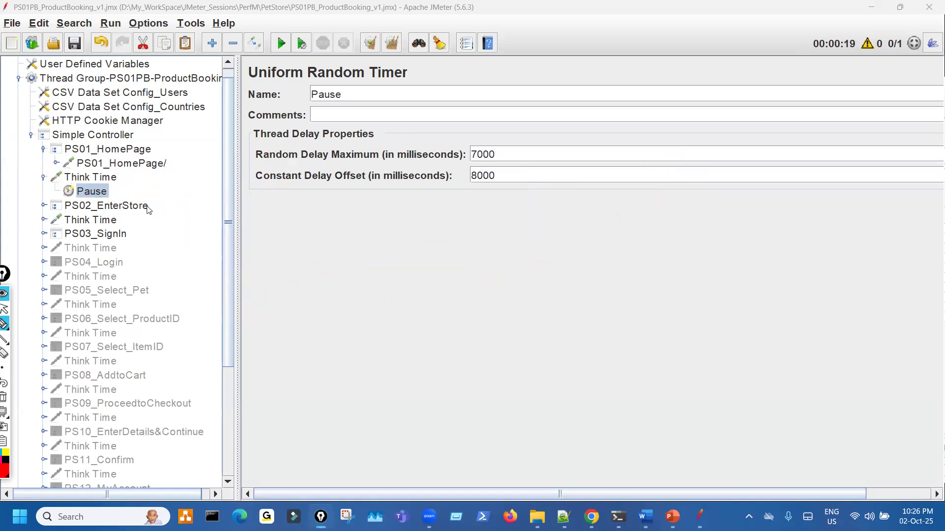
click(115, 177)
click(96, 194)
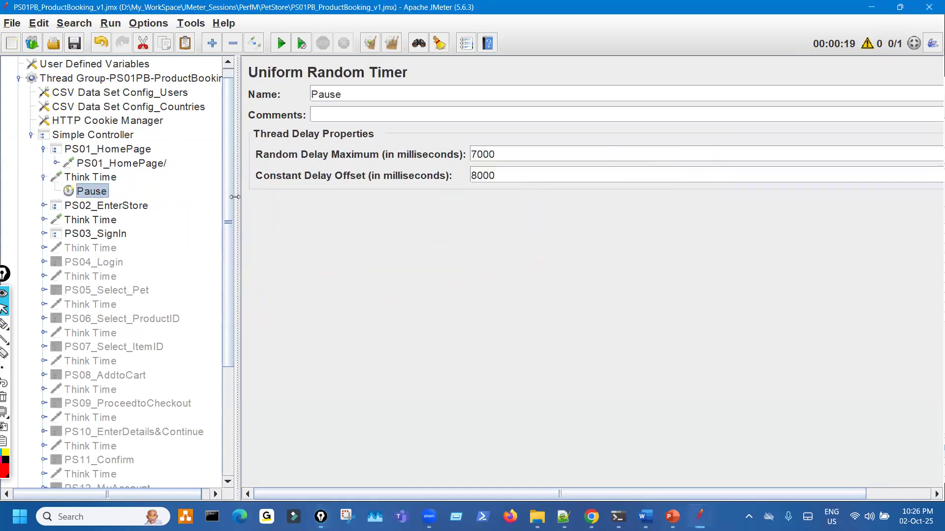
key(ctrl+shift+3)
key(ctrl+shift+2)
key(ctrl+shift+3)
key(ctrl+shift+2)
key(ctrl+shift+3)
- Circle the Pause timer under the first Think Time and mark its delay values
mouse_move(61, 182)
mouse_down()
mouse_move(63, 190)
mouse_move(80, 173)
mouse_move(60, 190)
mouse_move(123, 196)
mouse_up()
mouse_move(449, 143)
mouse_down()
mouse_move(512, 163)
mouse_move(487, 158)
mouse_up()
mouse_move(91, 180)
mouse_down()
mouse_move(74, 181)
mouse_move(144, 181)
mouse_move(146, 190)
mouse_move(195, 170)
mouse_move(451, 156)
mouse_up()
click(107, 178)
- Open the PS01_HomePage/ request, point an arrow from it to the right and handwrite an HTTP label above the arrow
click(155, 168)
drag(435, 144, 441, 177)
drag(369, 127, 384, 139)
mouse_move(393, 118)
mouse_down()
mouse_move(387, 142)
mouse_move(406, 128)
mouse_move(423, 131)
mouse_up()
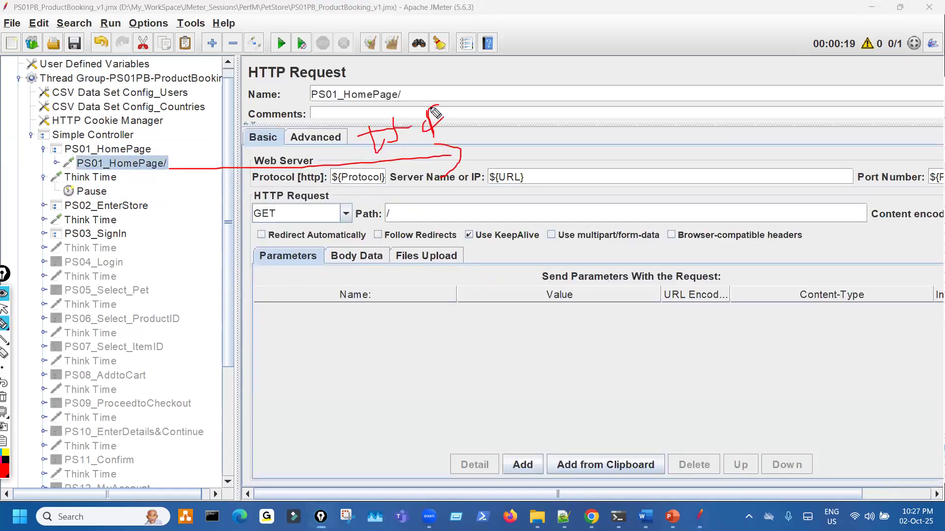
- Open the first Think Time action, draw an arrow from it and handwrite "FCA" above the arrow
key(ctrl+shift+2)
click(98, 177)
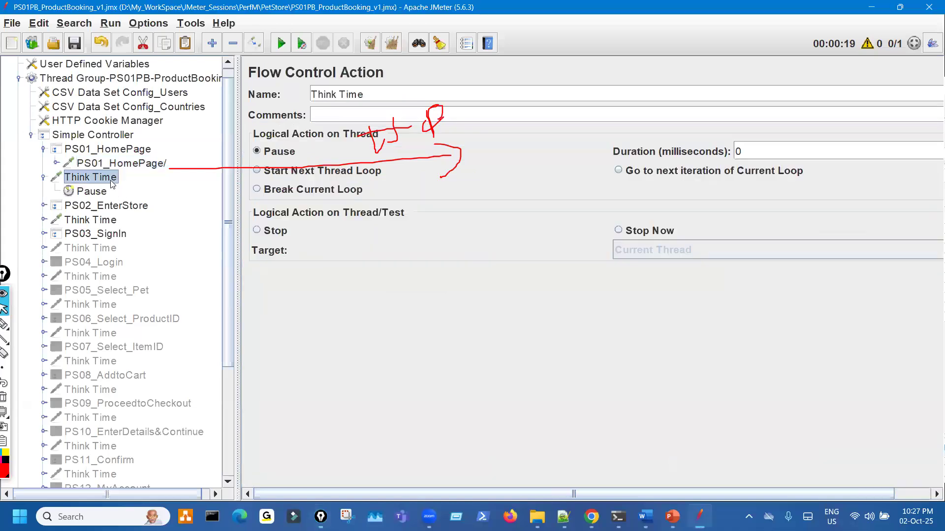
key(ctrl+shift+1)
drag(126, 187, 394, 234)
mouse_move(269, 206)
mouse_down()
mouse_move(320, 199)
mouse_move(309, 233)
mouse_up()
drag(305, 220, 364, 211)
drag(363, 205, 350, 218)
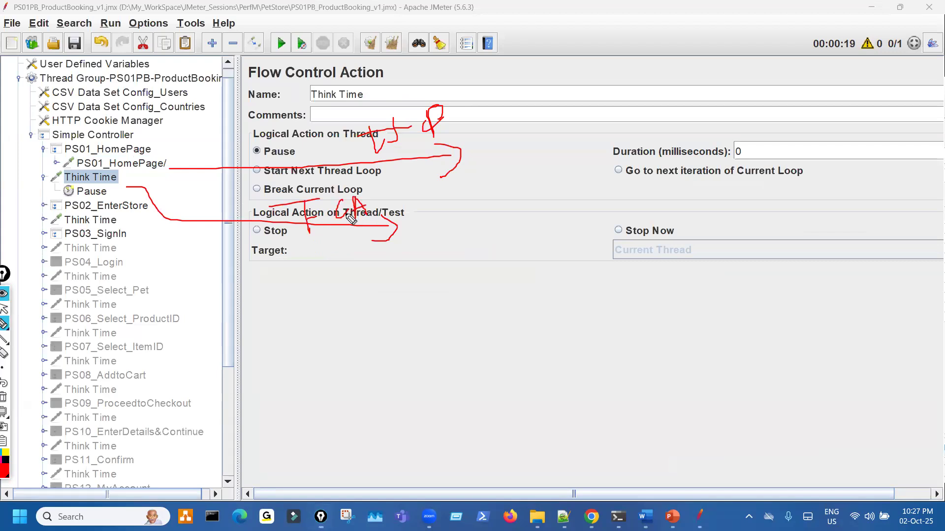
- Open the first Pause timer, draw a line out from it, and circle and brace the 7000 and 8000 delay values
click(89, 193)
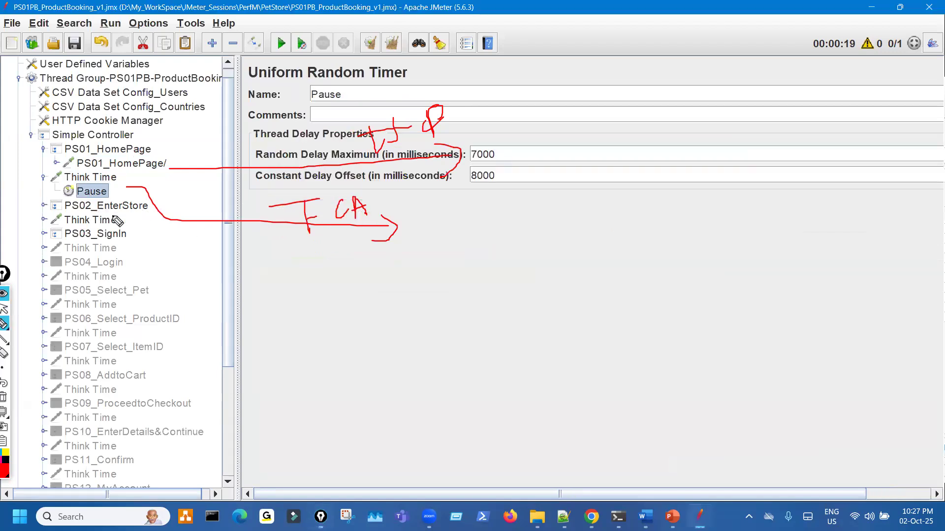
drag(98, 202, 307, 272)
mouse_move(512, 146)
mouse_down()
mouse_move(536, 150)
mouse_move(528, 185)
mouse_up()
mouse_move(468, 144)
mouse_down()
mouse_move(465, 162)
mouse_move(495, 155)
mouse_up()
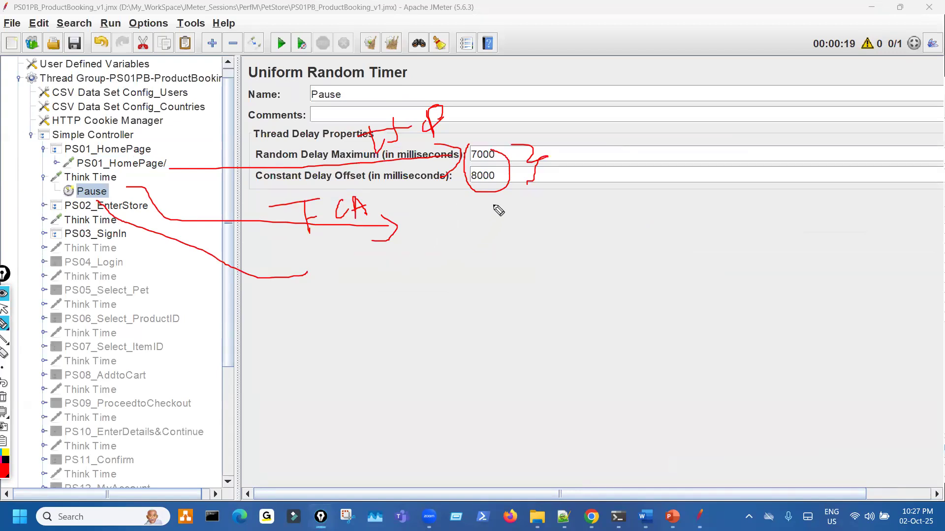
- Handwrite "10 sec" at the end of the line from the Pause timer as an example delay
mouse_move(315, 320)
mouse_down()
mouse_move(323, 309)
mouse_move(323, 341)
mouse_up()
mouse_move(336, 296)
mouse_down()
mouse_move(324, 311)
mouse_move(360, 293)
mouse_move(354, 317)
mouse_up()
drag(373, 306, 390, 294)
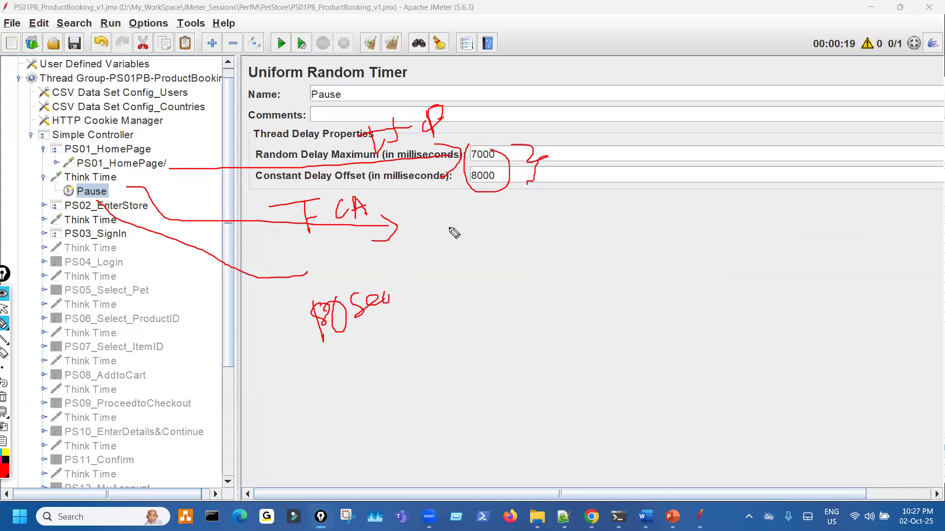
drag(310, 302, 311, 320)
drag(310, 338, 333, 335)
drag(340, 301, 341, 303)
key(Escape)
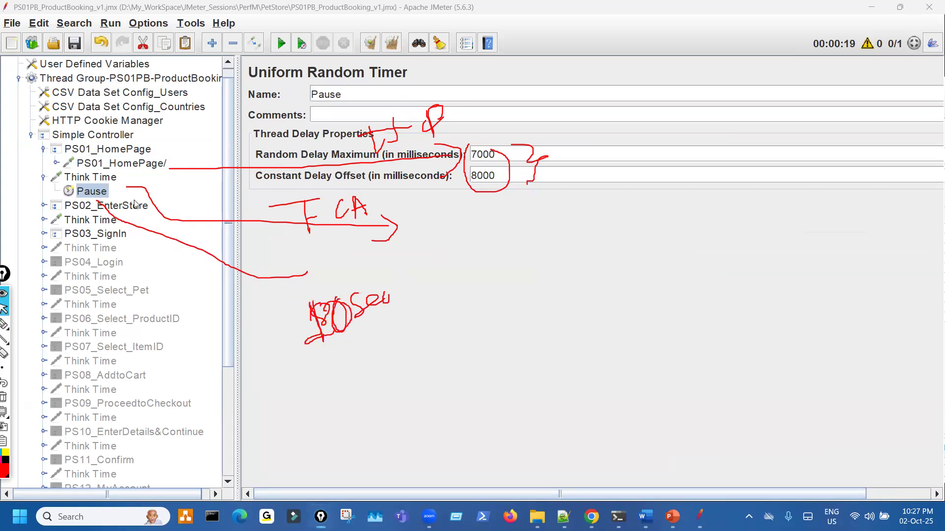
- Reopen the first Think Time, tick its Pause action, and underline and circle the "10 sec" note
click(109, 177)
key(ctrl+shift+3)
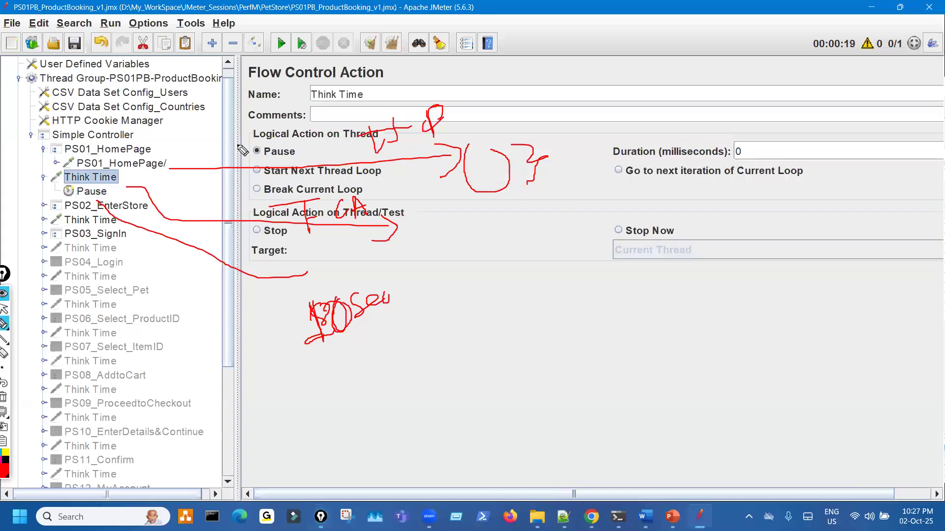
drag(238, 145, 278, 137)
key(Escape)
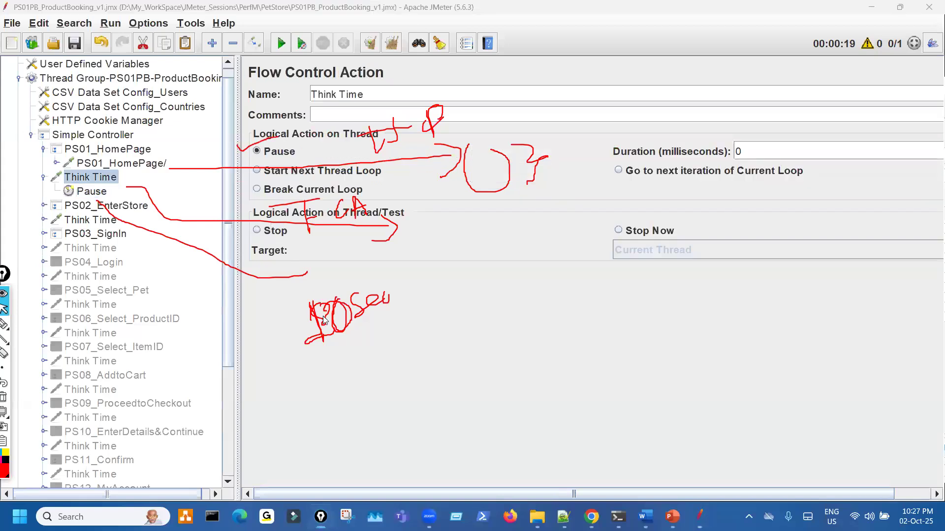
key(ctrl+shift+3)
drag(312, 358, 381, 332)
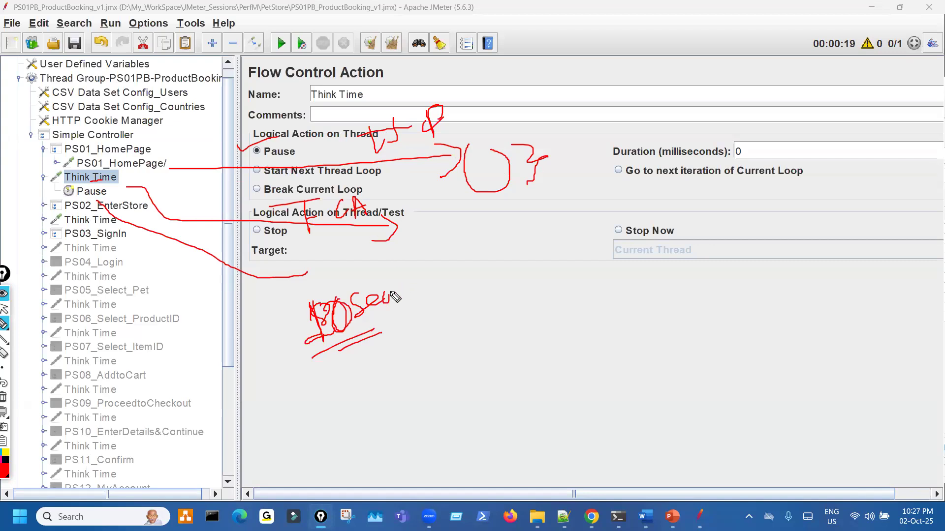
drag(349, 284, 299, 356)
- Draw an arrow onward from the "10 sec" note, handwrite "FCA" above it and underline the delay note again
mouse_move(402, 265)
mouse_down()
mouse_move(527, 262)
mouse_move(528, 286)
mouse_up()
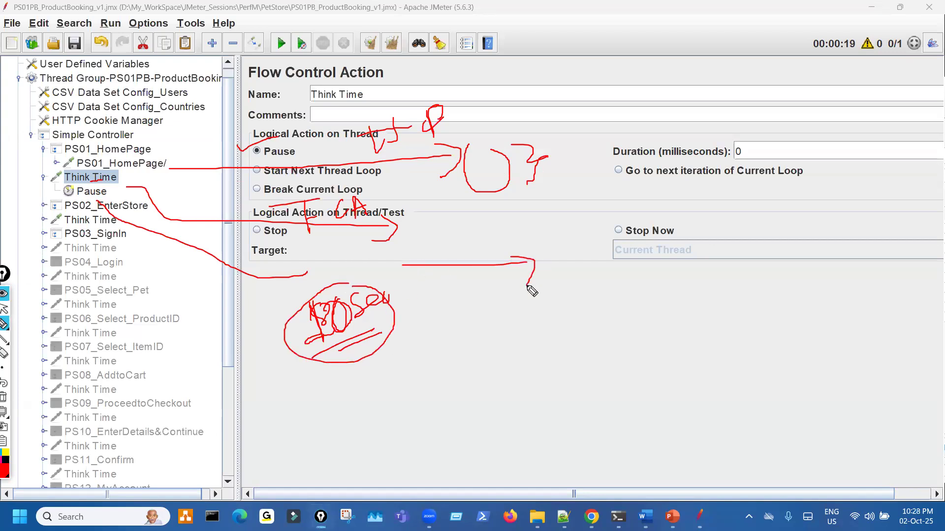
mouse_move(444, 241)
mouse_down()
mouse_move(467, 243)
mouse_move(468, 264)
mouse_up()
drag(462, 256, 483, 245)
mouse_move(488, 234)
mouse_down()
mouse_move(503, 253)
mouse_move(511, 244)
mouse_up()
drag(517, 251, 520, 234)
drag(319, 345, 379, 328)
- Expand PS02_EnterStore, open its catalog request, and draw an arrow leading to a handwritten "Enter" note
click(4, 308)
click(43, 205)
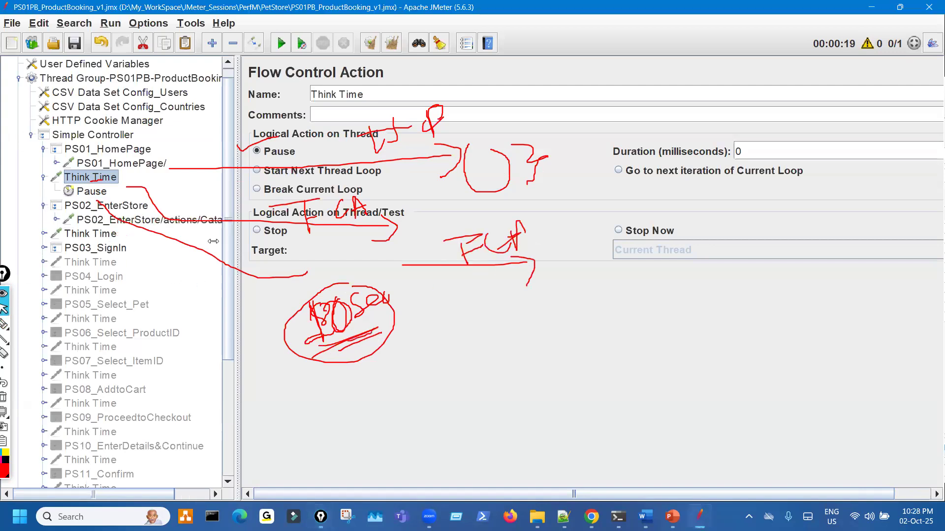
mouse_move(488, 322)
mouse_down()
mouse_move(492, 346)
mouse_move(584, 346)
mouse_up()
drag(578, 337, 590, 359)
mouse_move(605, 319)
mouse_down()
mouse_move(632, 311)
mouse_move(625, 334)
mouse_up()
drag(638, 335, 660, 321)
drag(664, 304, 666, 319)
mouse_move(661, 316)
mouse_down()
mouse_move(674, 306)
mouse_move(691, 322)
mouse_up()
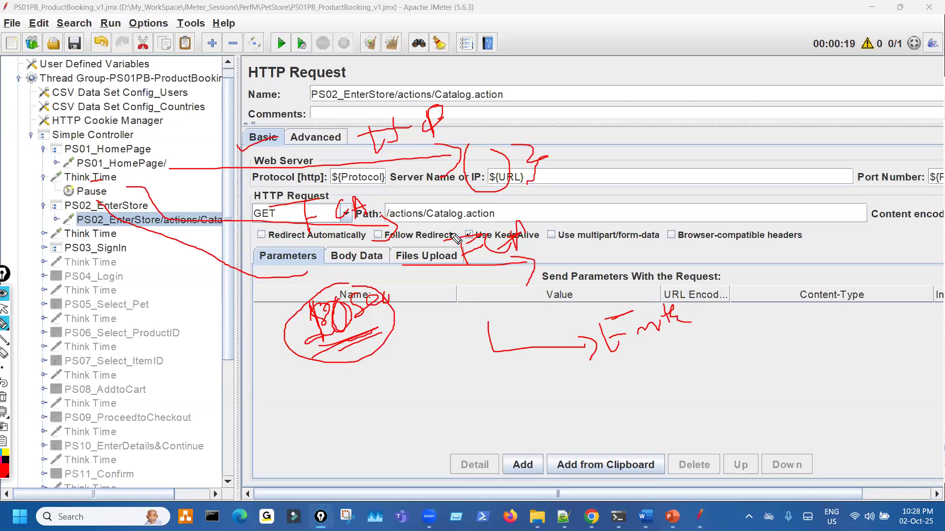
- Circle the second "FCA", cross it out as "not shown", and connect the HTTP label to a ticked "Enter" with an arrow
mouse_move(452, 233)
mouse_down()
mouse_move(533, 251)
mouse_move(497, 228)
mouse_up()
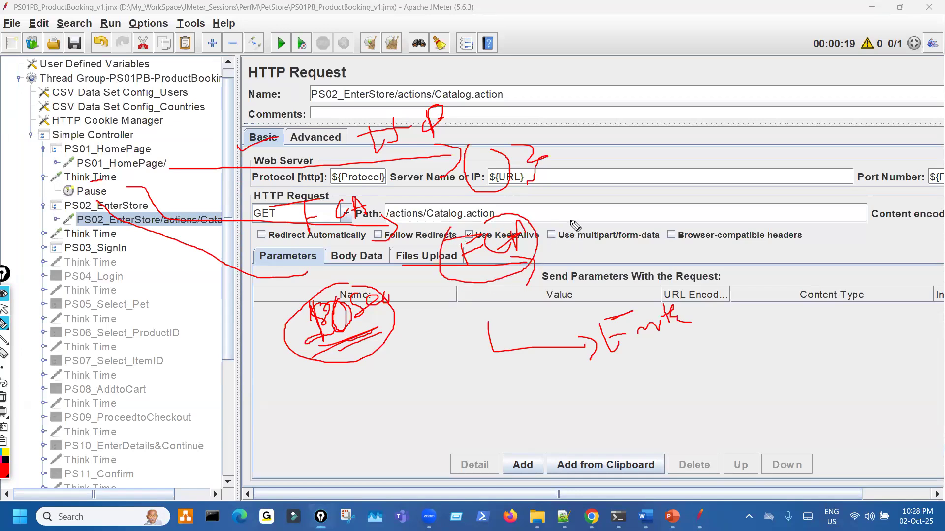
mouse_move(568, 216)
mouse_down()
mouse_move(611, 227)
mouse_move(591, 229)
mouse_move(669, 211)
mouse_move(712, 218)
mouse_move(834, 187)
mouse_move(918, 149)
mouse_up()
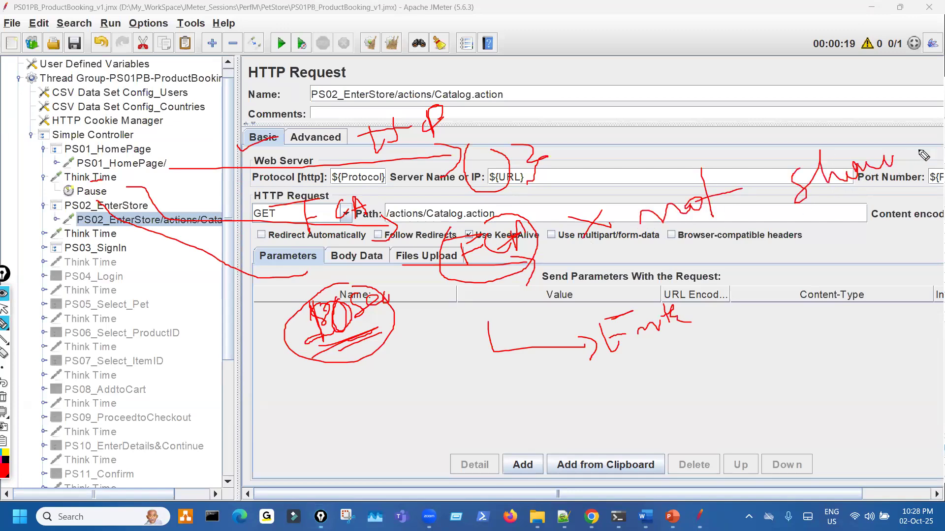
mouse_move(468, 112)
mouse_down()
mouse_move(659, 160)
mouse_move(684, 305)
mouse_up()
mouse_move(526, 253)
mouse_down()
mouse_move(607, 240)
mouse_move(612, 230)
mouse_up()
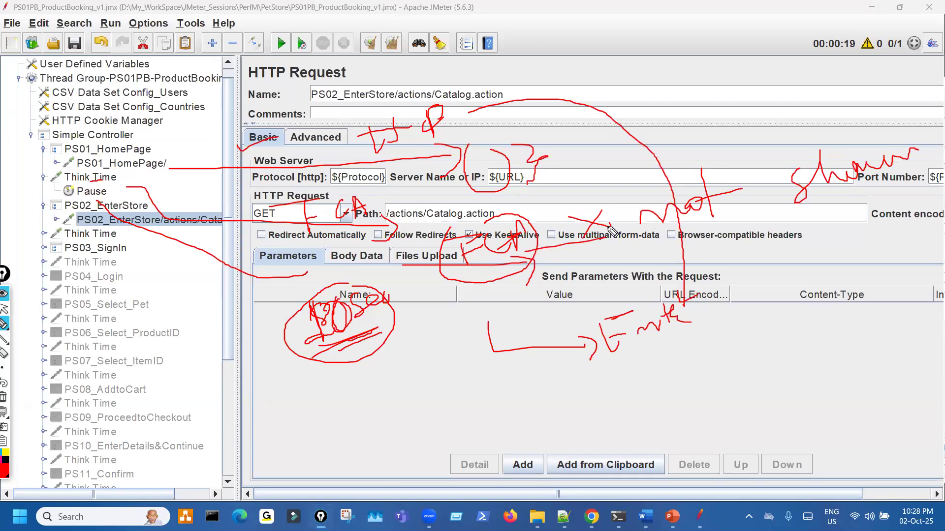
drag(622, 368, 655, 365)
- Expand and open the Think Time after PS02_EnterStore, underline its name, and draw an arrow labelled "FCA" with a branch beneath
click(4, 309)
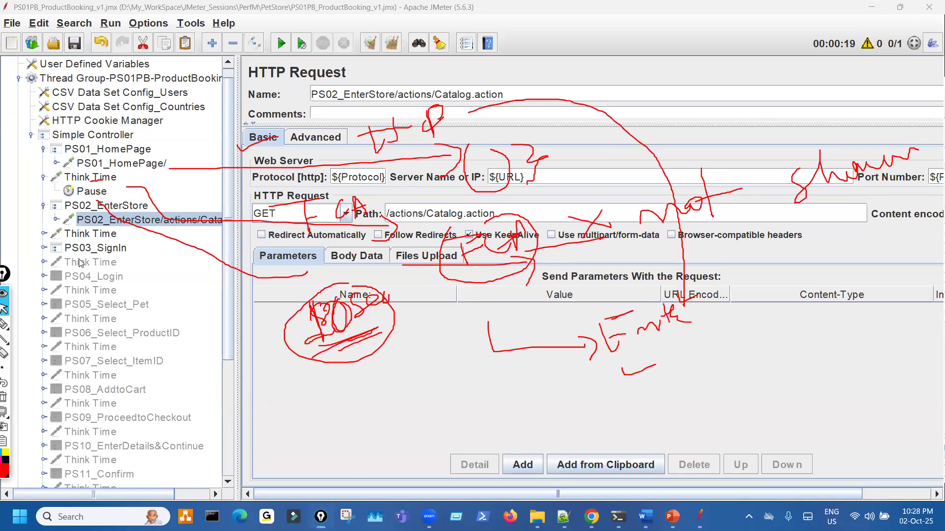
click(44, 234)
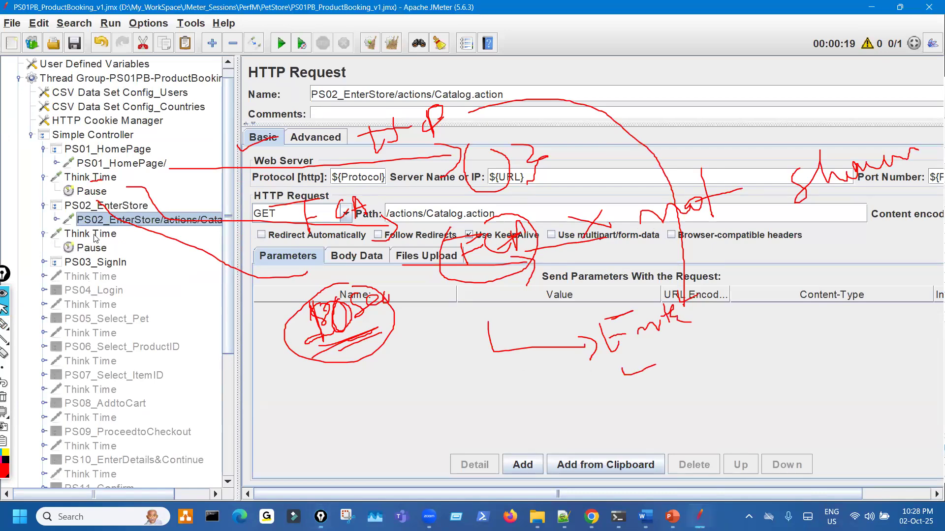
click(96, 235)
drag(298, 92, 379, 89)
mouse_move(545, 430)
mouse_down()
mouse_move(765, 412)
mouse_move(757, 437)
mouse_up()
mouse_move(766, 377)
mouse_down()
mouse_move(783, 399)
mouse_move(805, 367)
mouse_move(839, 363)
mouse_move(832, 378)
mouse_up()
drag(696, 445, 748, 457)
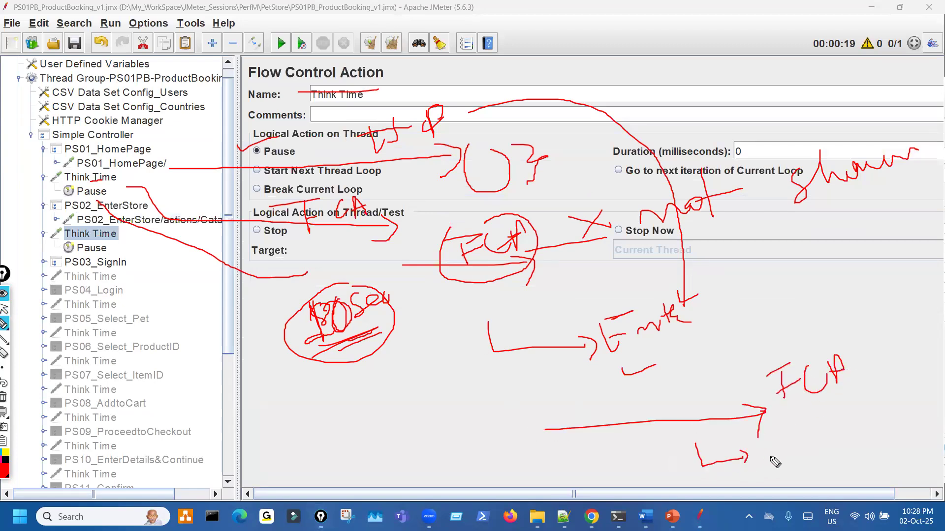
- Open the second Think Time's Pause timer, then handwrite and circle "12 sec" beneath the last "FCA" note
key(ctrl+shift+2)
click(103, 251)
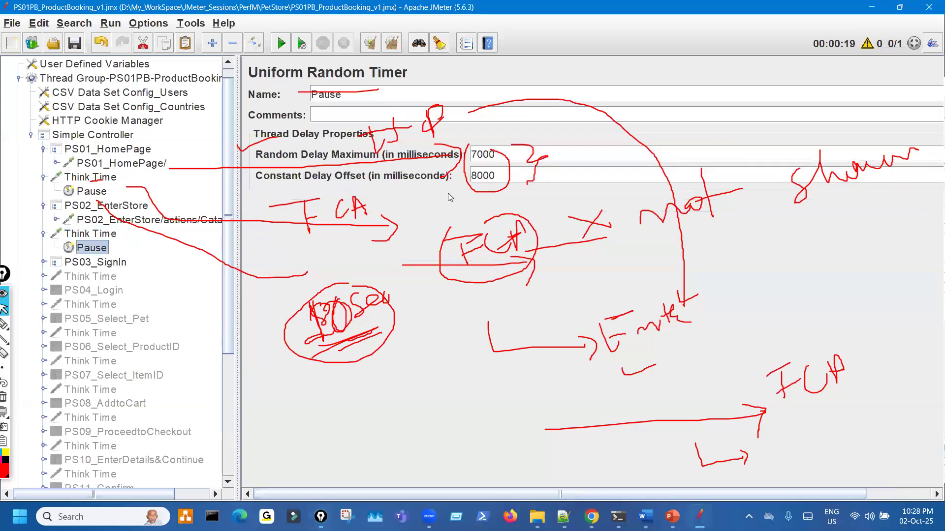
key(ctrl+shift+1)
drag(786, 446, 793, 473)
drag(798, 445, 829, 465)
mouse_move(844, 433)
mouse_down()
mouse_move(811, 489)
mouse_move(869, 463)
mouse_move(775, 446)
mouse_up()
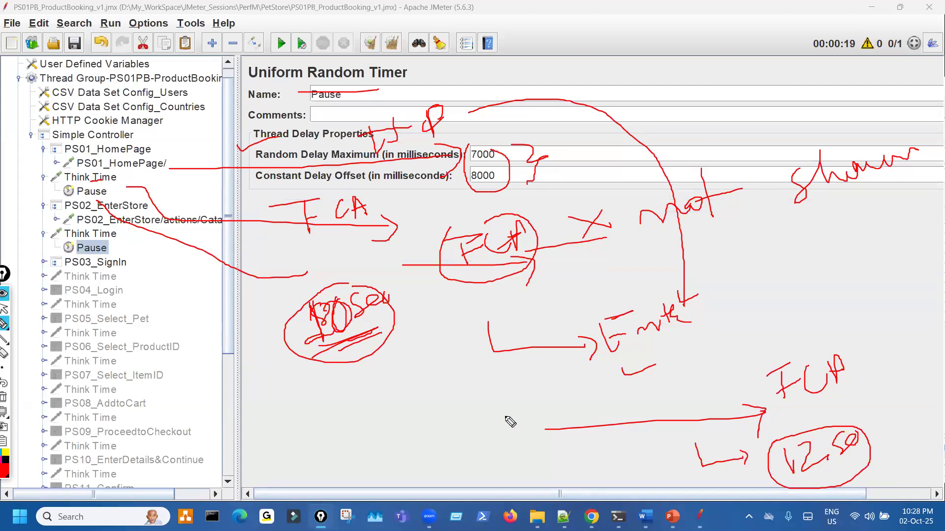
- Reopen the second Think Time, circle its Pause action and draw an arrow onward past the "12 sec" note
click(108, 235)
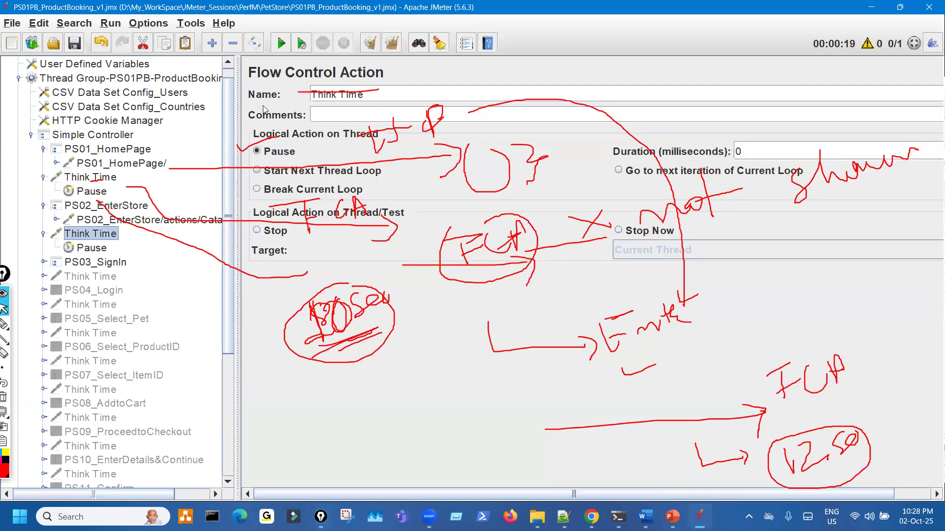
drag(281, 169, 296, 165)
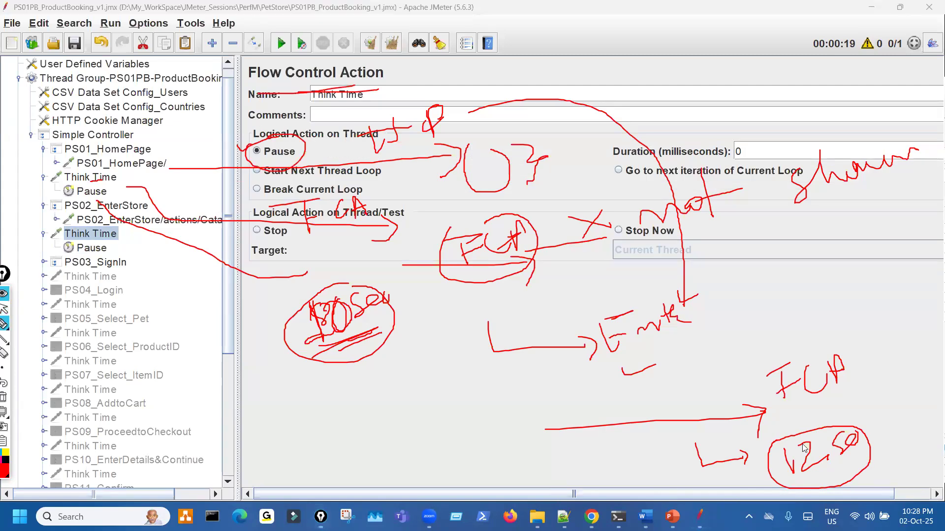
drag(854, 413, 916, 404)
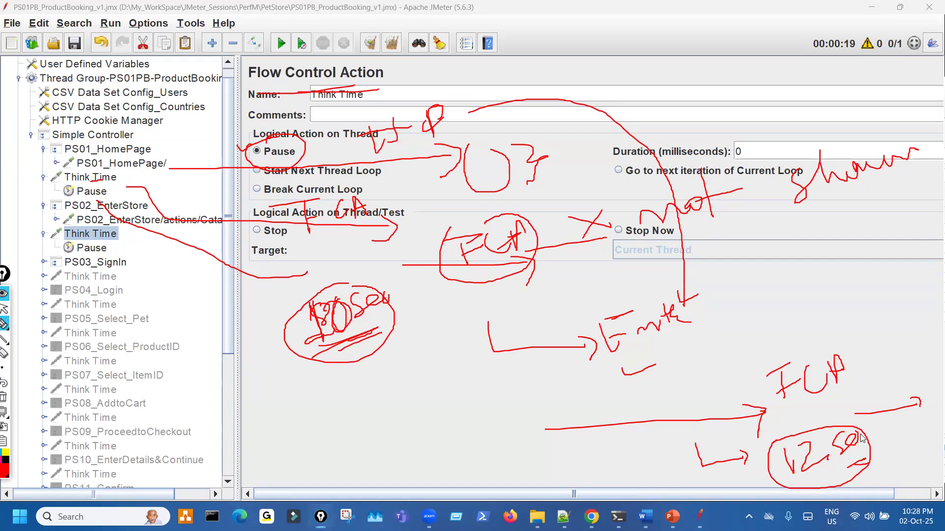
- Expand PS03_SignIn, open its account request, mark the end of the flow and clear all pen marks
key(ctrl+shift+2)
click(44, 262)
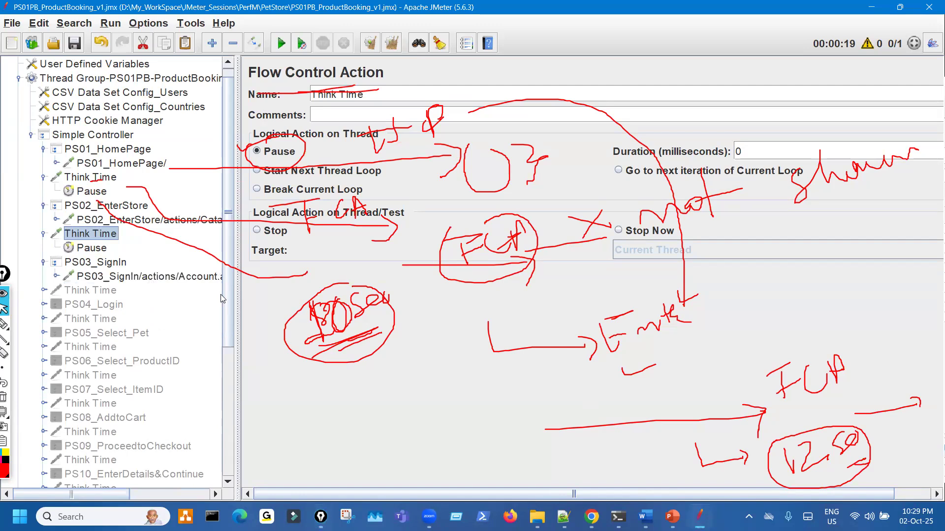
click(147, 277)
key(ctrl+shift+3)
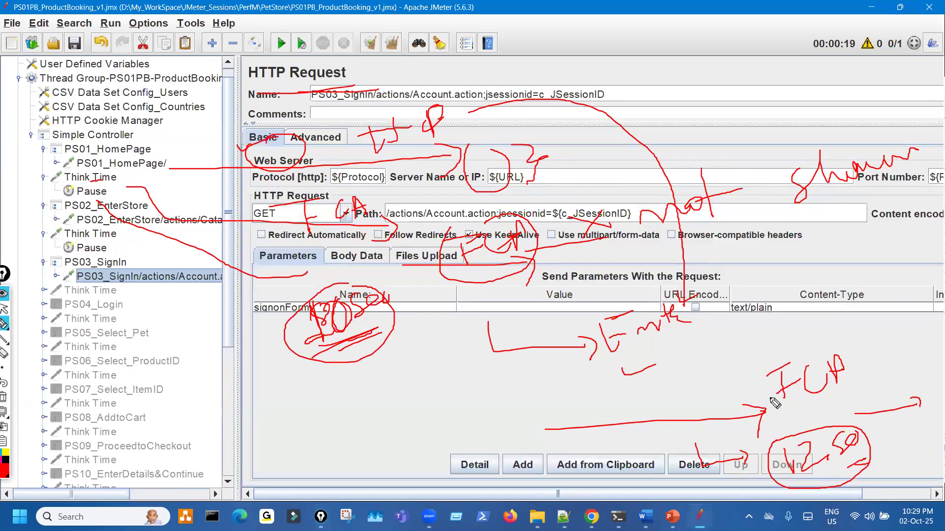
mouse_move(792, 411)
mouse_down()
mouse_move(847, 420)
mouse_move(770, 406)
mouse_up()
key(ctrl+shift+7)
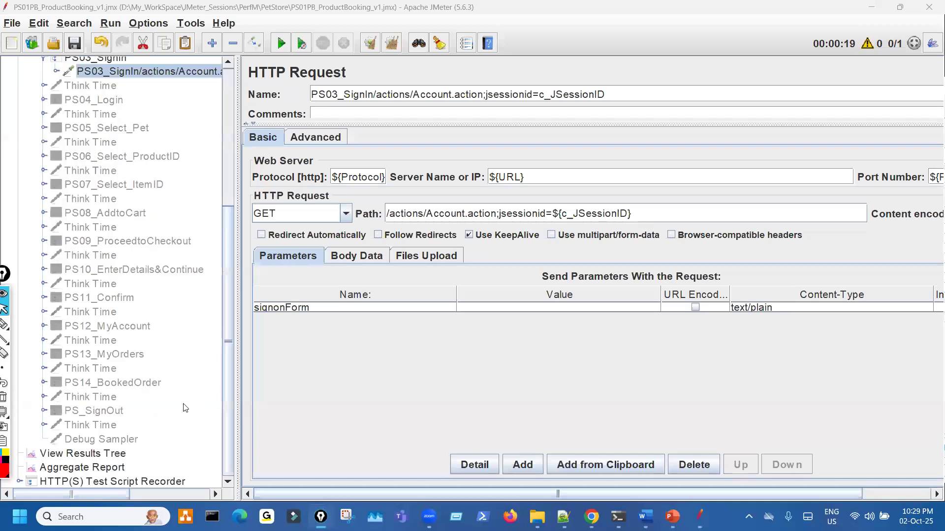
- Open View Results Tree, mark the gaps between the PS01_HomePage, PS02_EnterStore and PS03_SignIn results, and clear the marks
key(ctrl+shift+3)
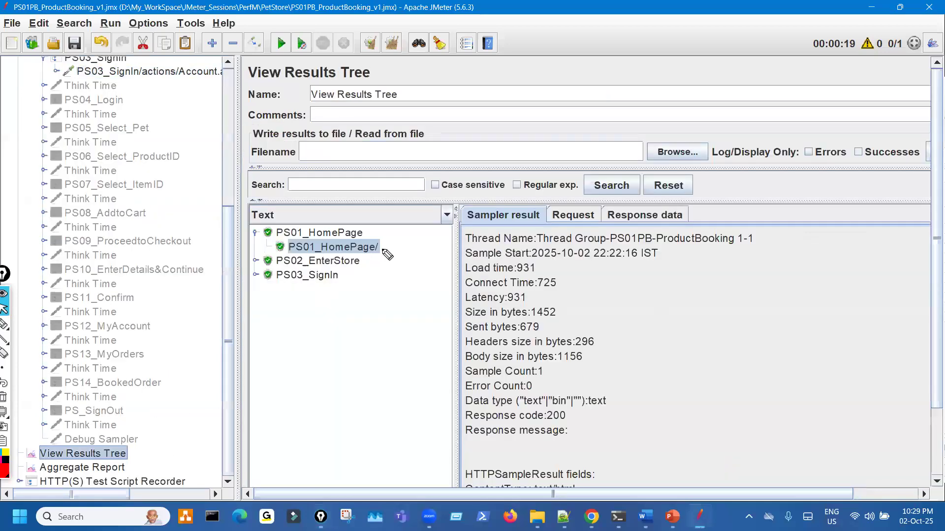
mouse_move(379, 240)
mouse_down()
mouse_move(395, 246)
mouse_move(366, 246)
mouse_up()
mouse_move(333, 274)
mouse_down()
mouse_move(400, 249)
mouse_move(389, 260)
mouse_move(401, 266)
mouse_up()
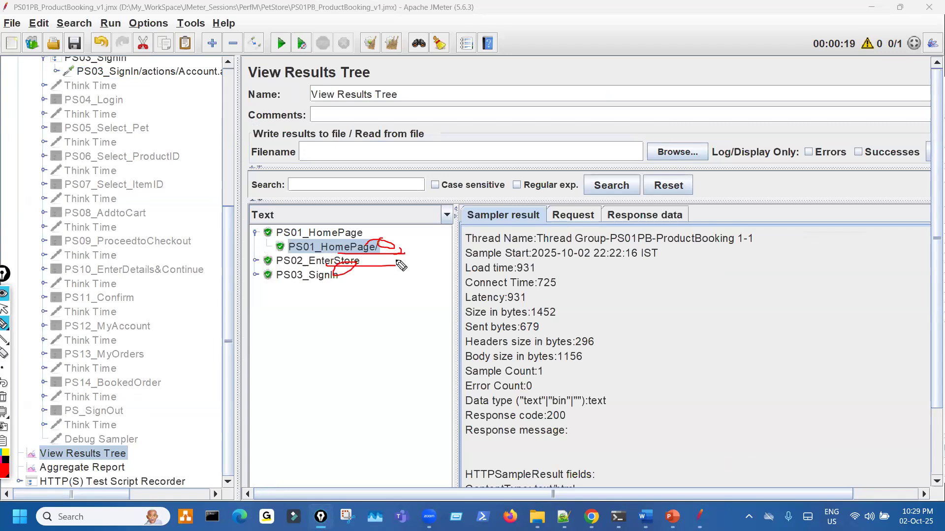
key(Escape)
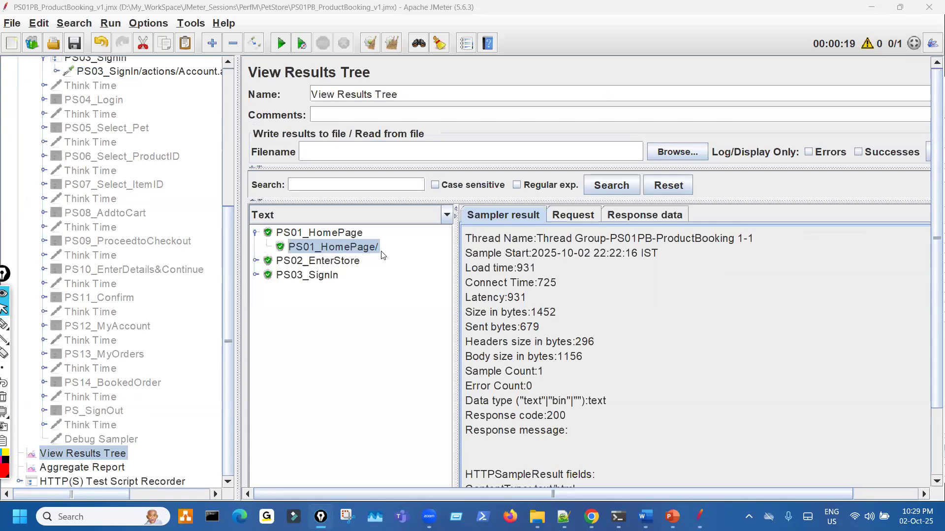
- Widen the test plan tree and collapse both enabled Think Time actions, PS02_EnterStore and PS03_SignIn
scroll(171, 243, up, 5)
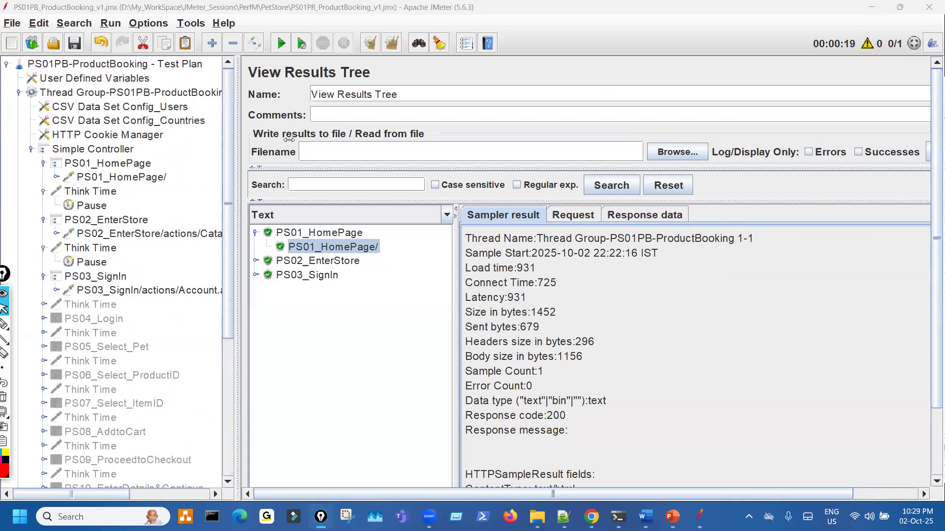
drag(289, 139, 295, 139)
click(44, 191)
click(44, 205)
click(44, 220)
click(45, 235)
- Disable everything from the first Think Time through PS03_SignIn and open the PS01_HomePage/ request
click(99, 193)
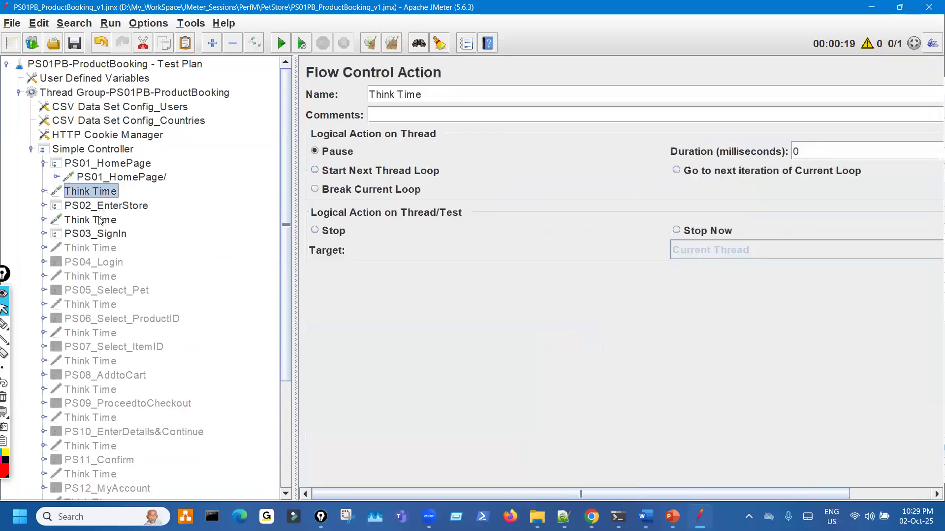
key(shift+Down)
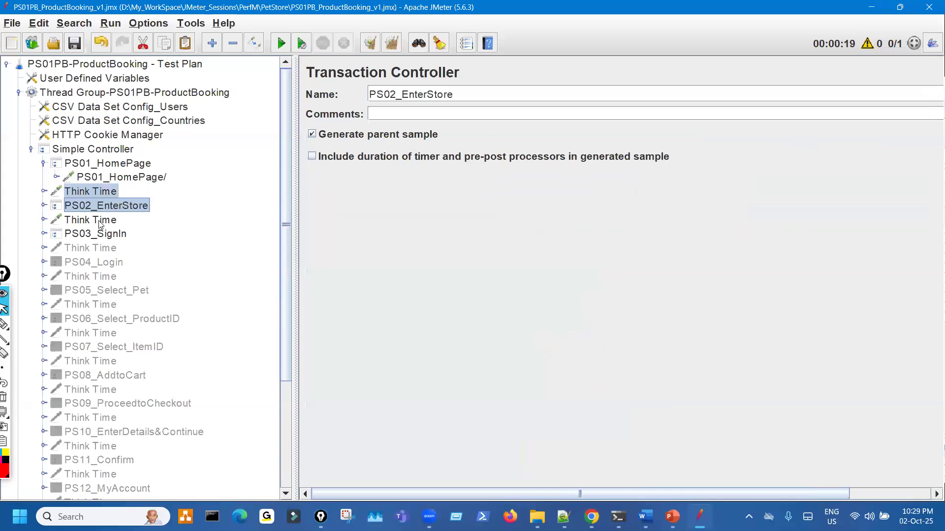
shift+click(100, 225)
shift+click(101, 234)
key(ctrl+t)
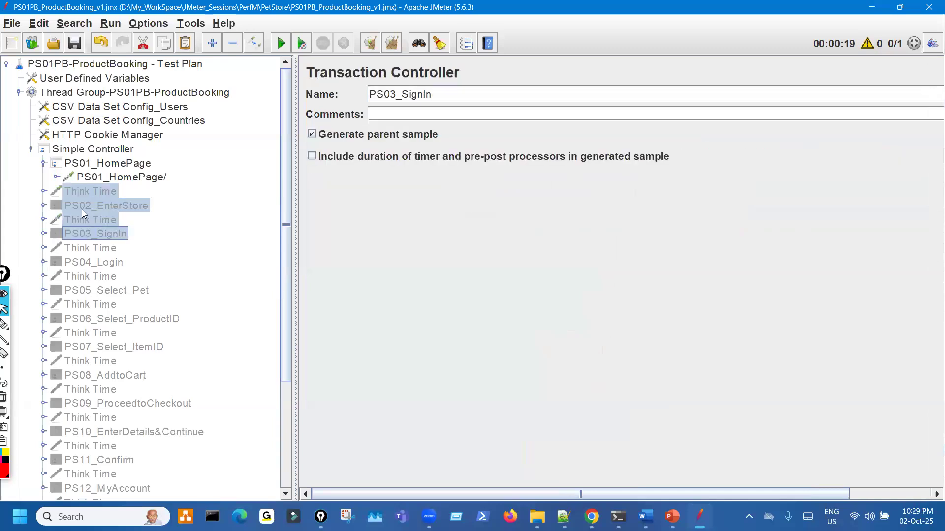
click(123, 178)
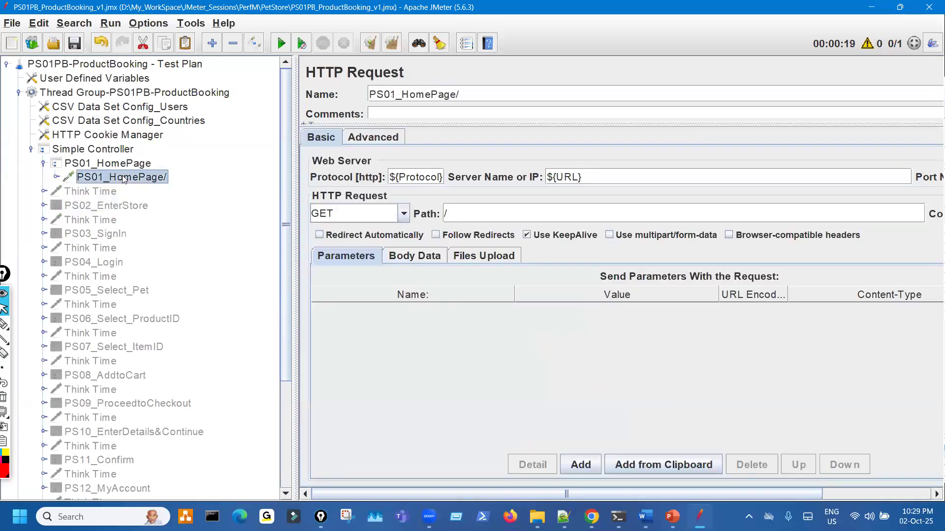
- Add a Constant Timer to the PS01_HomePage/ request with a thread delay of 10000 milliseconds
right_click(123, 178)
mouse_move(148, 186)
mouse_move(345, 205)
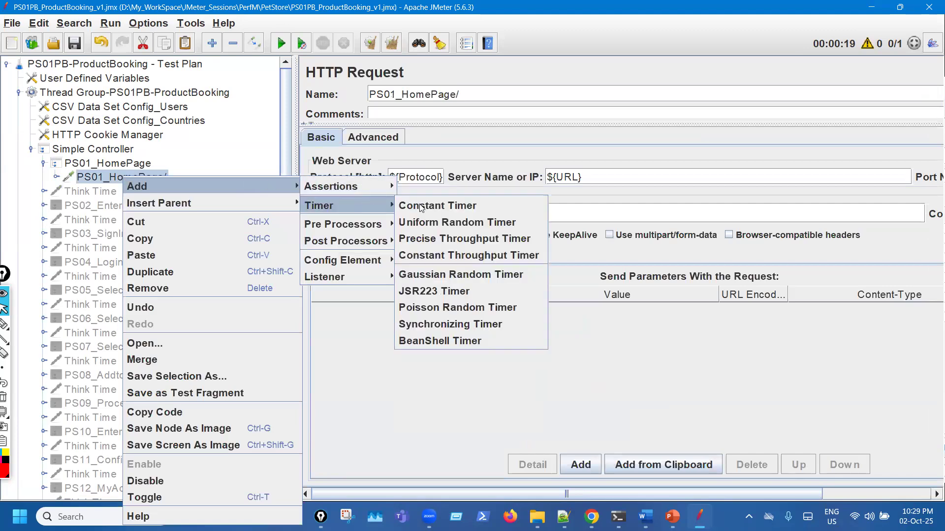
click(420, 207)
double_click(471, 137)
text(10000)
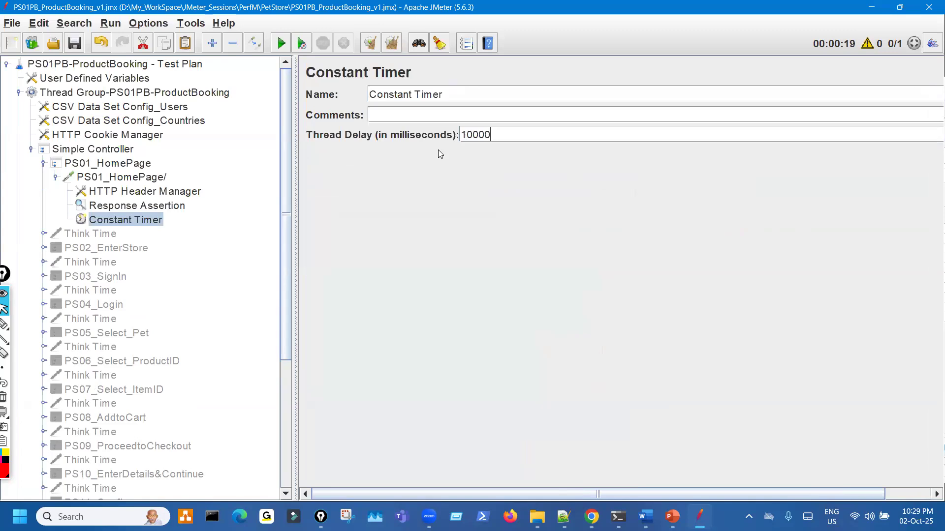
- Mark the thread delay with the pen, clear the marks, and draw arrows beside PS01_HomePage/ and Constant Timer
key(ctrl+shift+3)
drag(463, 136, 463, 143)
click(124, 254)
drag(124, 254, 140, 329)
key(ctrl+shift+7)
mouse_move(159, 181)
mouse_down()
mouse_move(238, 170)
mouse_move(246, 184)
mouse_up()
drag(141, 227, 180, 234)
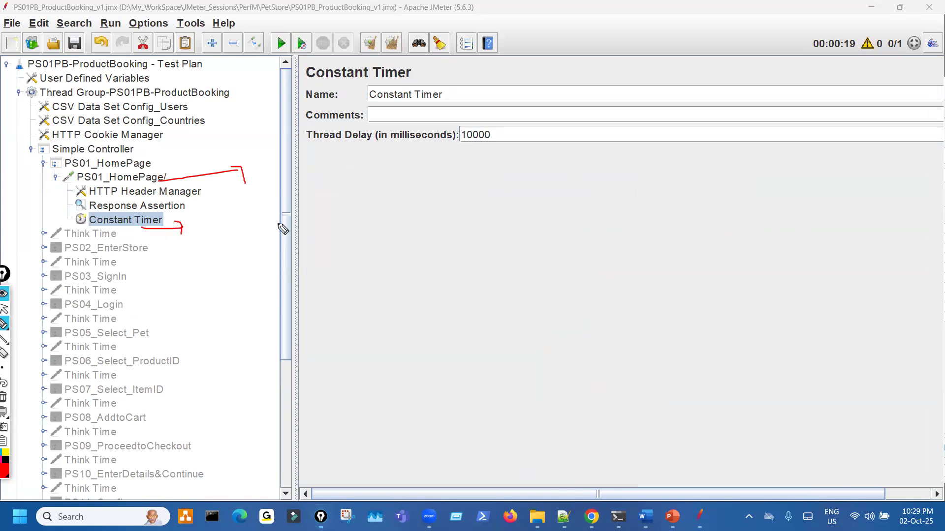
- Mark the Constant Timer name, circle and underline its 10000 delay, and handwrite "10 s" below it
drag(355, 96, 444, 84)
mouse_move(456, 154)
mouse_down()
mouse_move(514, 146)
mouse_move(500, 157)
mouse_move(461, 140)
mouse_move(487, 133)
mouse_move(512, 143)
mouse_up()
drag(533, 176, 543, 207)
drag(555, 191, 609, 190)
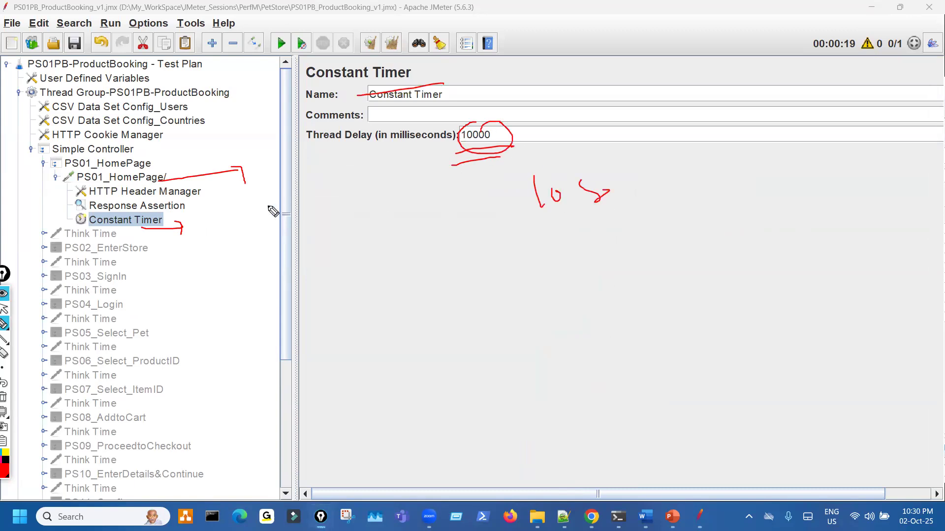
- Emphasize the PS01_HomePage/ request and Constant Timer with pen marks and handwrite "10 sec" beneath them
drag(153, 182, 238, 184)
drag(171, 246, 148, 224)
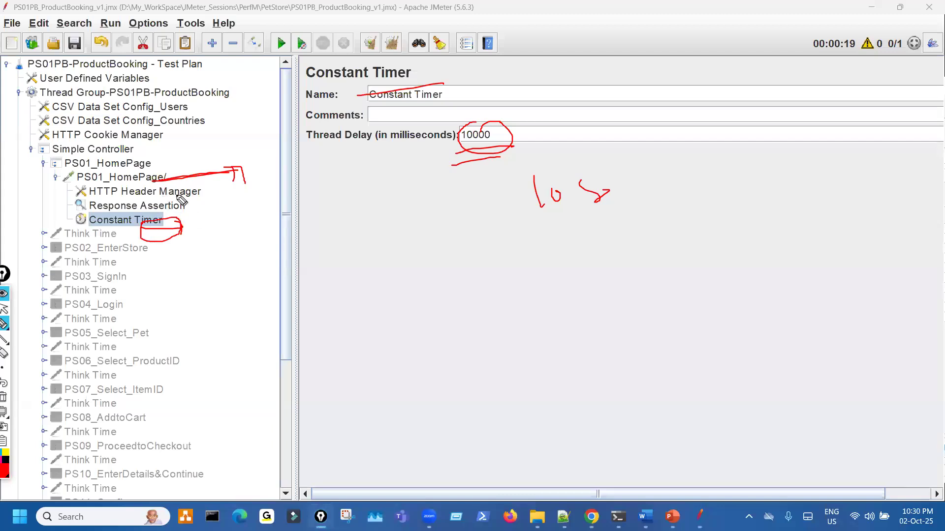
drag(127, 183, 212, 205)
mouse_move(230, 273)
mouse_down()
mouse_move(239, 295)
mouse_move(257, 275)
mouse_up()
mouse_move(285, 255)
mouse_down()
mouse_move(296, 272)
mouse_move(326, 249)
mouse_up()
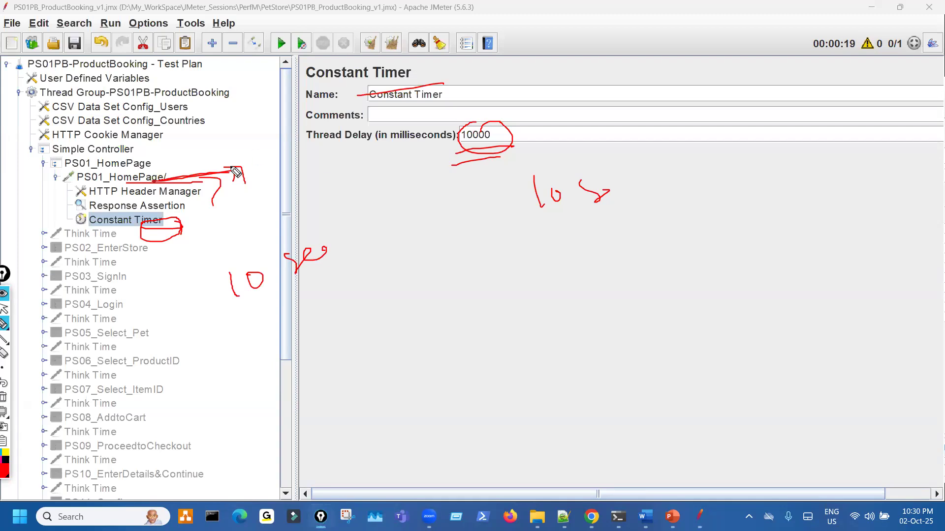
- Circle the run control and the elapsed-time counter, add an arrow to the counter, and clear the marks
drag(290, 32, 300, 47)
drag(835, 20, 822, 64)
drag(863, 33, 823, 65)
mouse_move(818, 121)
mouse_down()
mouse_move(856, 80)
mouse_move(855, 91)
mouse_up()
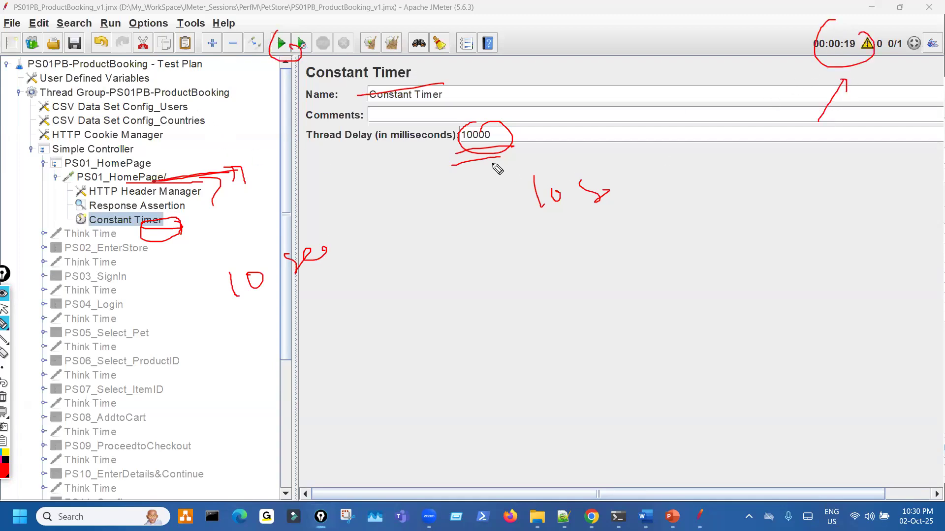
key(Escape)
- Set the Constant Timer's thread delay to 15000 milliseconds, point out the home page request, and clear the mark
click(472, 136)
key(BackSpace)
text(5)
mouse_move(156, 182)
mouse_down()
mouse_move(221, 177)
mouse_move(220, 188)
mouse_up()
key(Escape)
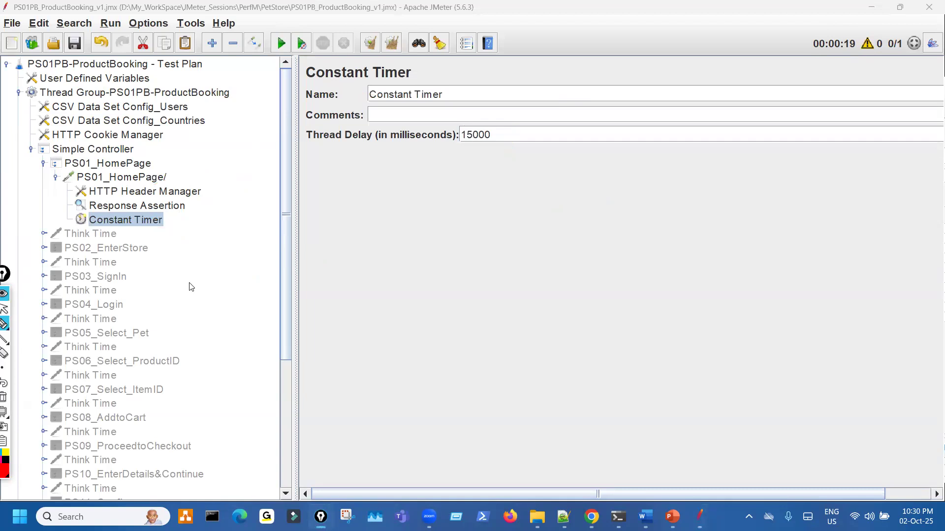
- Open View Results Tree and clear the results of the previous run
scroll(136, 476, down, 5)
click(117, 468)
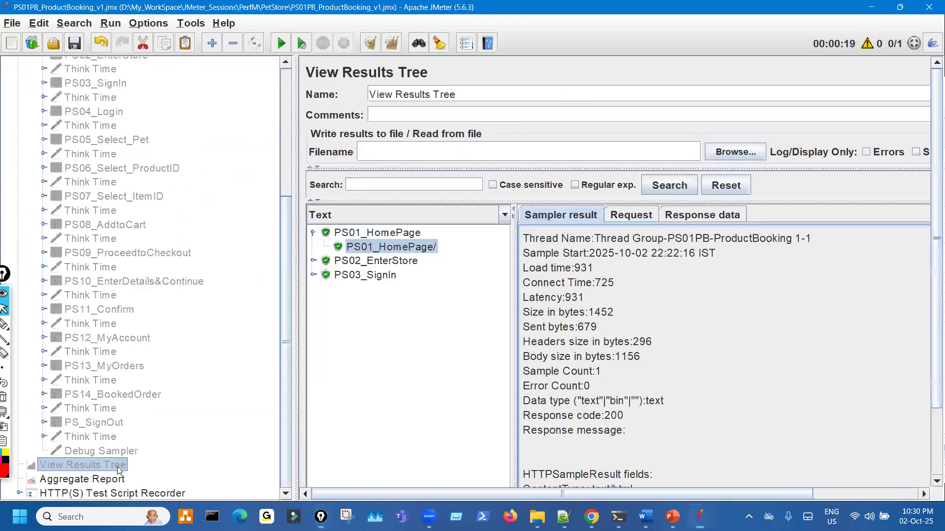
click(370, 45)
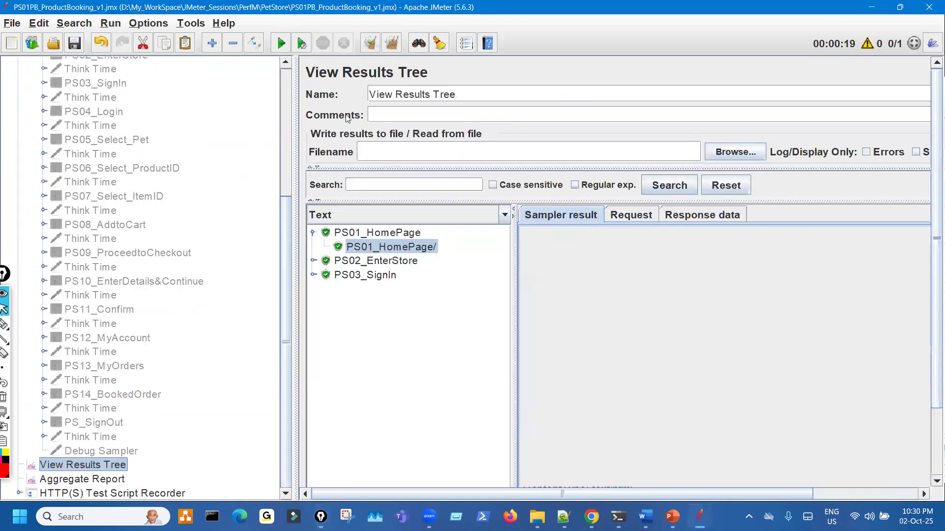
- Run the test with the Constant Timer and mark the elapsed-time counter with circles and an arrow
key(ctrl+shift+3)
mouse_move(819, 23)
mouse_down()
mouse_move(924, 74)
mouse_move(812, 48)
mouse_up()
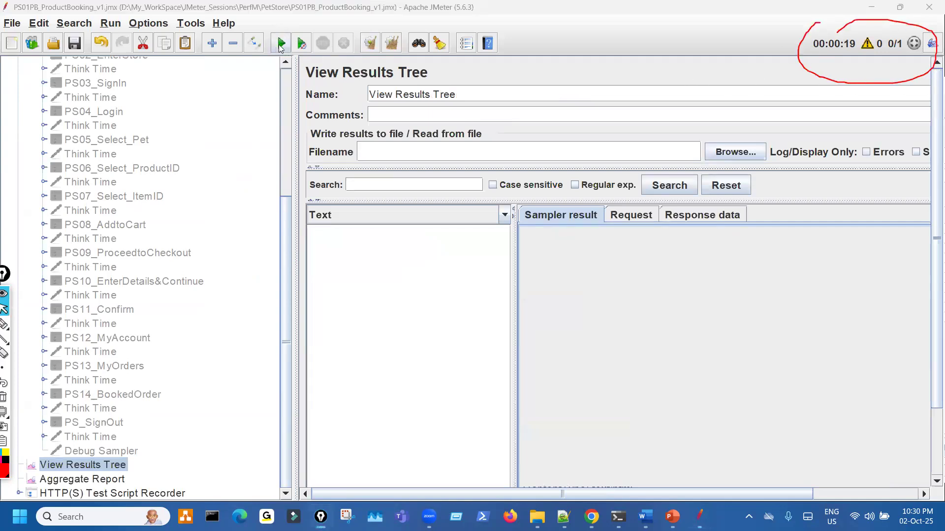
key(ctrl+r)
mouse_move(820, 42)
mouse_down()
mouse_move(807, 68)
mouse_move(839, 51)
mouse_up()
drag(811, 125, 840, 63)
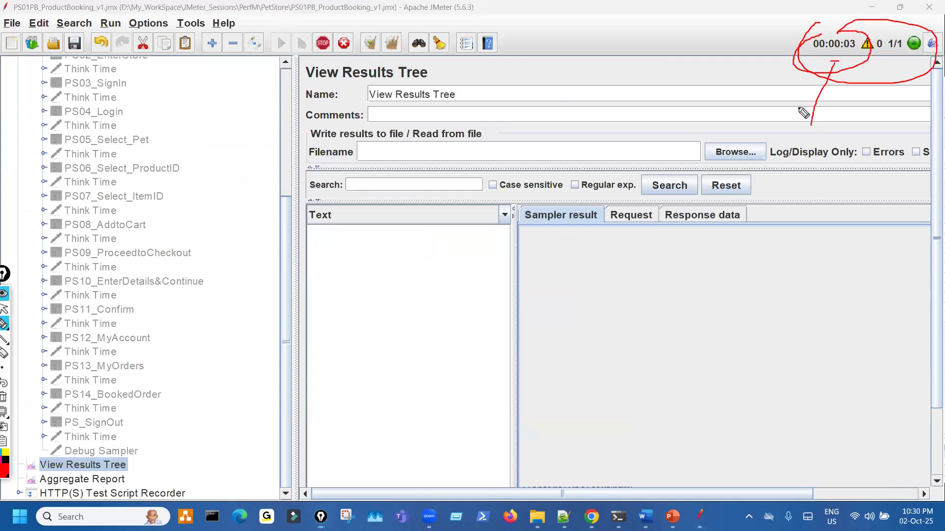
- Mark the results list while the test runs, point out the PS01_HomePage result, and clear the marks
drag(438, 229, 468, 210)
mouse_move(202, 146)
mouse_down()
mouse_move(270, 131)
mouse_move(197, 175)
mouse_move(196, 154)
mouse_up()
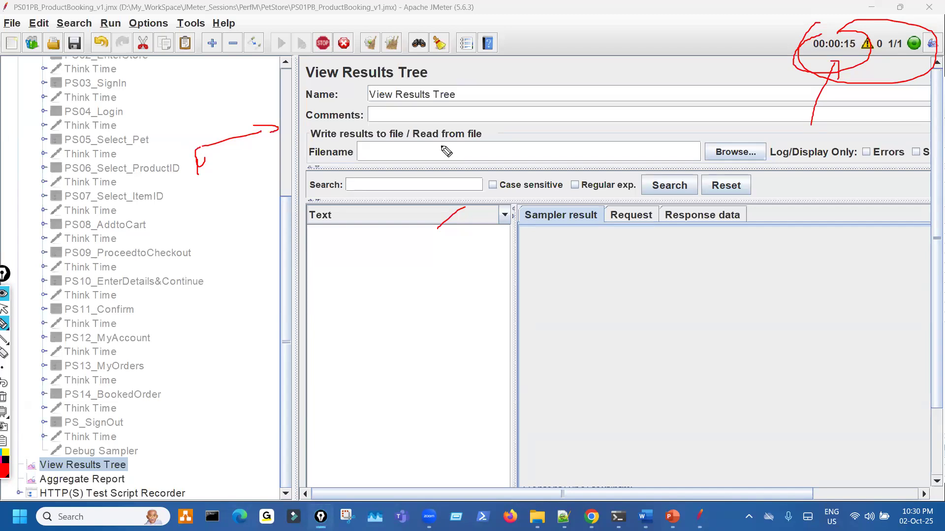
drag(438, 242, 499, 244)
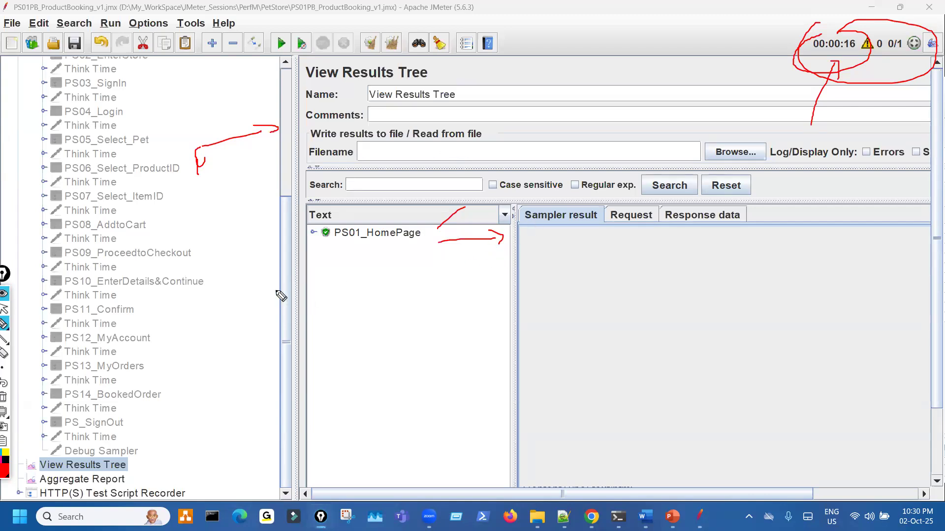
key(ctrl+shift+7)
key(ctrl+shift+2)
- Open the Constant Timer, mark it and the PS01_HomePage/ request, and handwrite "bef" beside them
scroll(171, 245, up, 1)
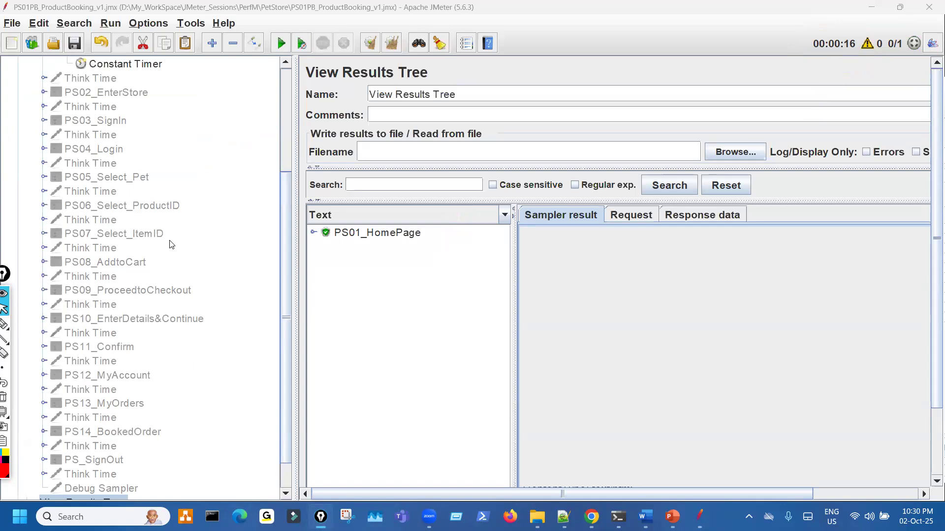
scroll(140, 155, up, 2)
click(139, 151)
key(ctrl+shift+3)
drag(150, 163, 192, 161)
mouse_move(173, 115)
mouse_down()
mouse_move(204, 109)
mouse_move(207, 120)
mouse_up()
mouse_move(204, 185)
mouse_down()
mouse_move(213, 211)
mouse_move(260, 173)
mouse_move(270, 206)
mouse_up()
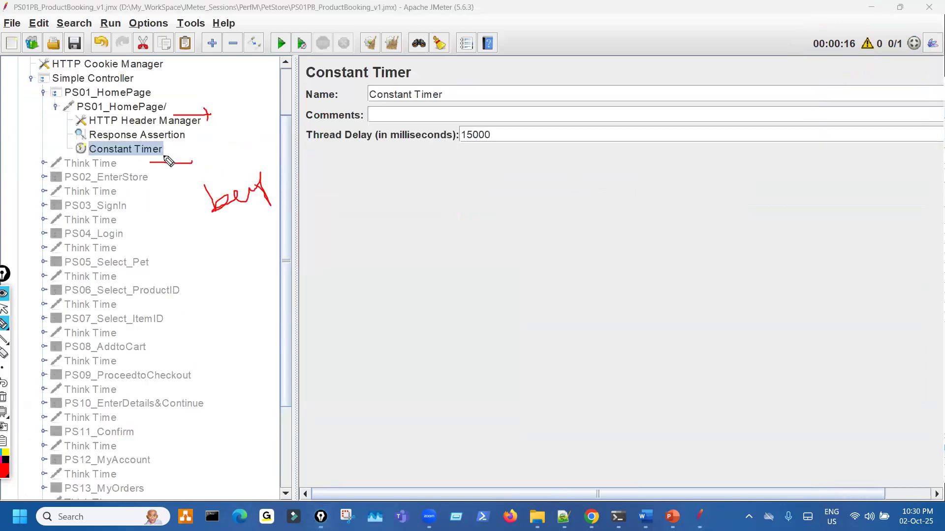
- Circle the 15000 delay, draw an arrow beneath the PS01_HomePage/ request, and clear the marks
mouse_move(475, 129)
mouse_down()
mouse_move(456, 156)
mouse_move(475, 142)
mouse_up()
drag(148, 126, 208, 127)
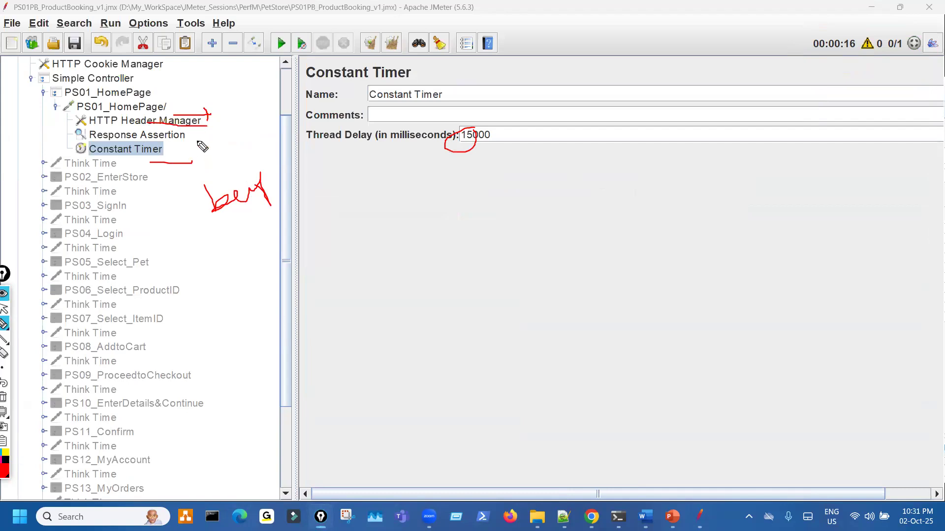
drag(201, 123, 276, 122)
drag(261, 116, 264, 142)
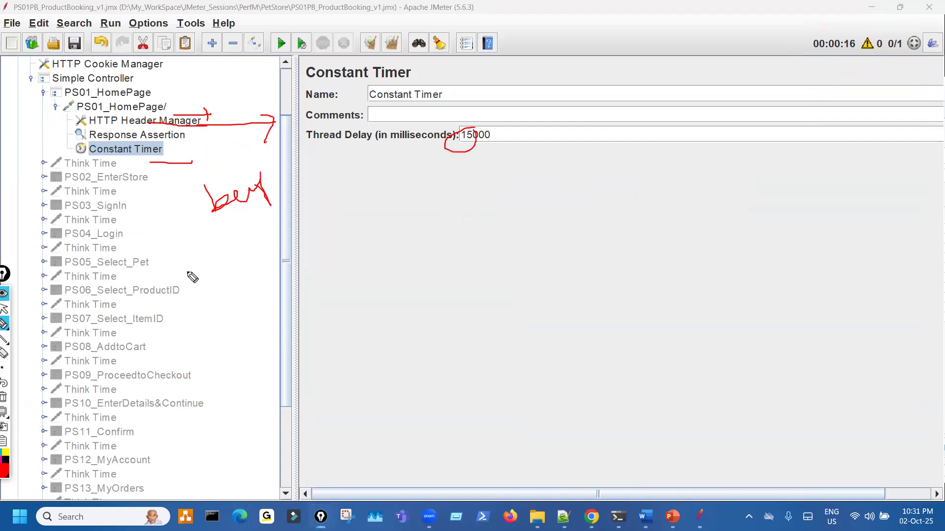
key(ctrl+shift+7)
key(ctrl+shift+1)
- Check View Results Tree and reopen the Constant Timer under PS01_HomePage/
scroll(142, 448, down, 3)
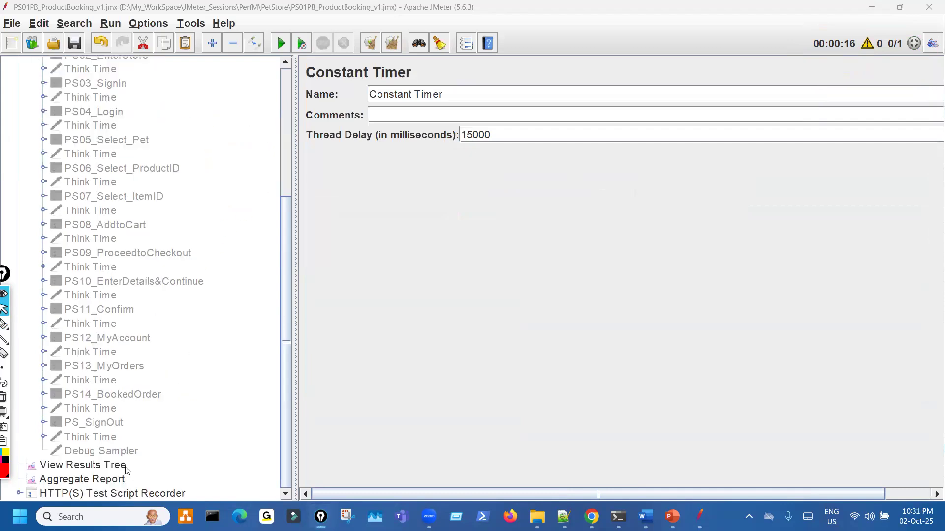
scroll(175, 222, up, 4)
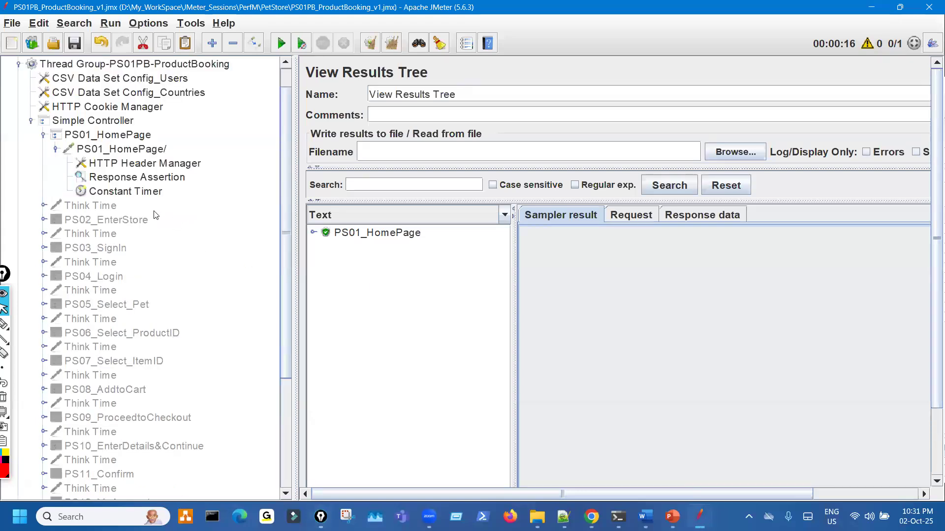
click(130, 193)
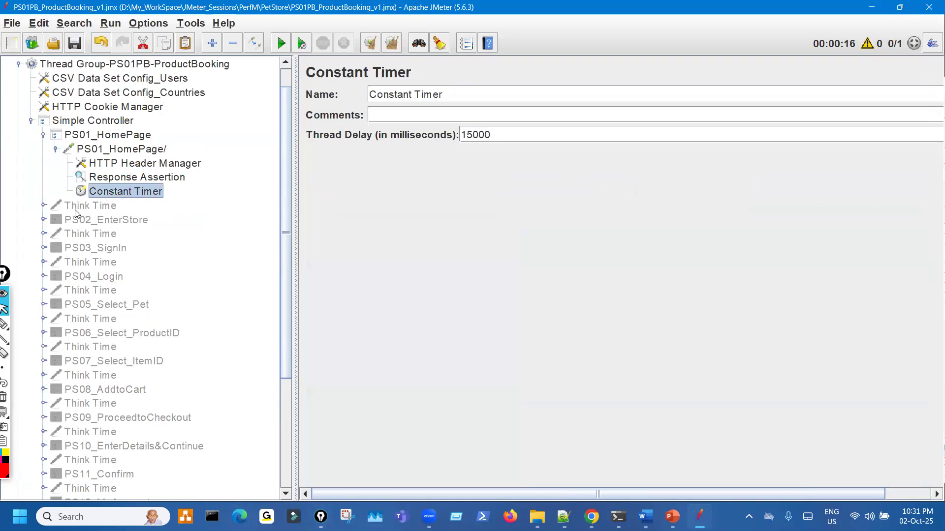
- Expand and enable the first Think Time action, underline its Flow Control Action heading, and add a cross mark
click(51, 210)
click(44, 205)
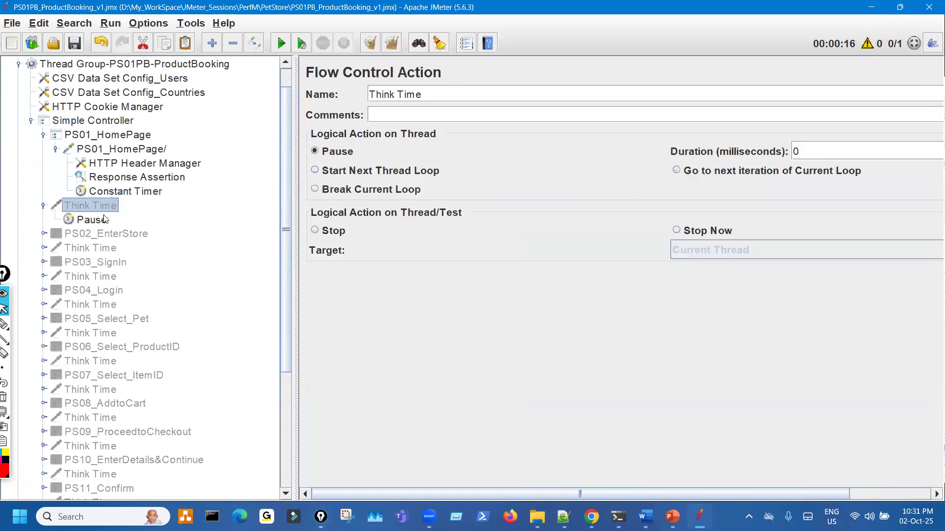
key(ctrl+t)
key(ctrl+shift+3)
mouse_move(365, 88)
mouse_down()
mouse_move(503, 77)
mouse_move(507, 91)
mouse_up()
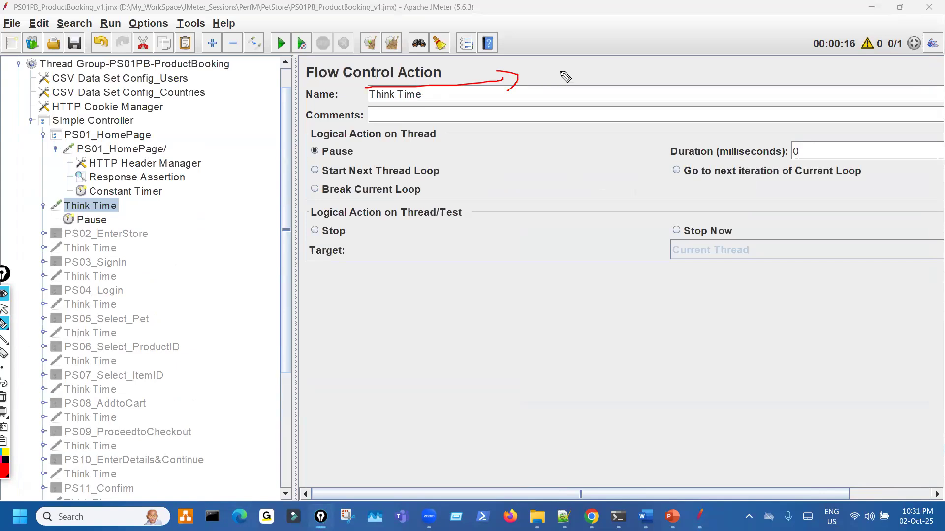
mouse_move(556, 66)
mouse_down()
mouse_move(604, 71)
mouse_move(577, 90)
mouse_up()
- Open the Pause timer under Think Time, circle its random and constant delay values, and handwrite a note below
click(88, 220)
key(Escape)
click(95, 220)
key(ctrl+shift+3)
drag(548, 140, 546, 144)
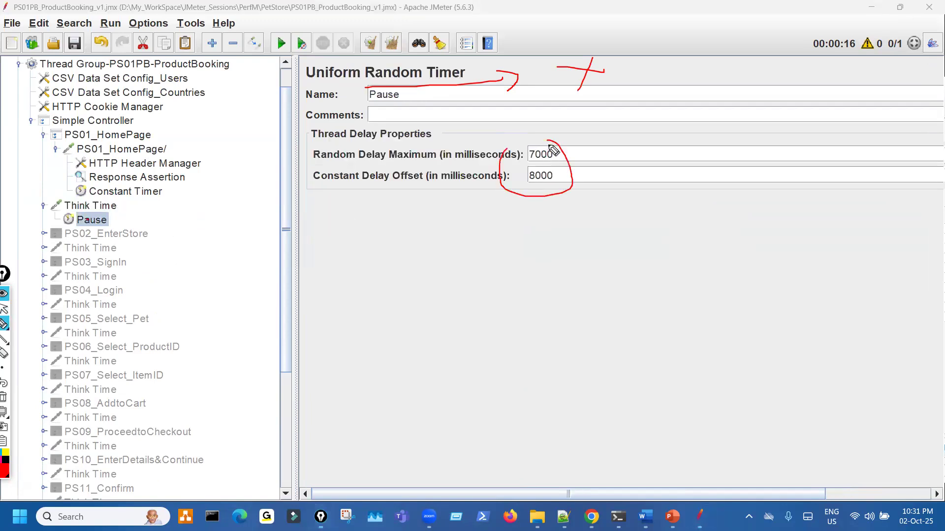
mouse_move(563, 233)
mouse_down()
mouse_move(578, 262)
mouse_move(631, 229)
mouse_up()
key(ctrl+shift+2)
- Reopen Think Time, mark its Flow Control Action heading, the handwritten note and the PS01_HomePage/ request, and clear all marks
click(114, 207)
key(ctrl+shift+3)
drag(341, 90, 375, 86)
mouse_move(637, 217)
mouse_down()
mouse_move(630, 275)
mouse_move(615, 210)
mouse_up()
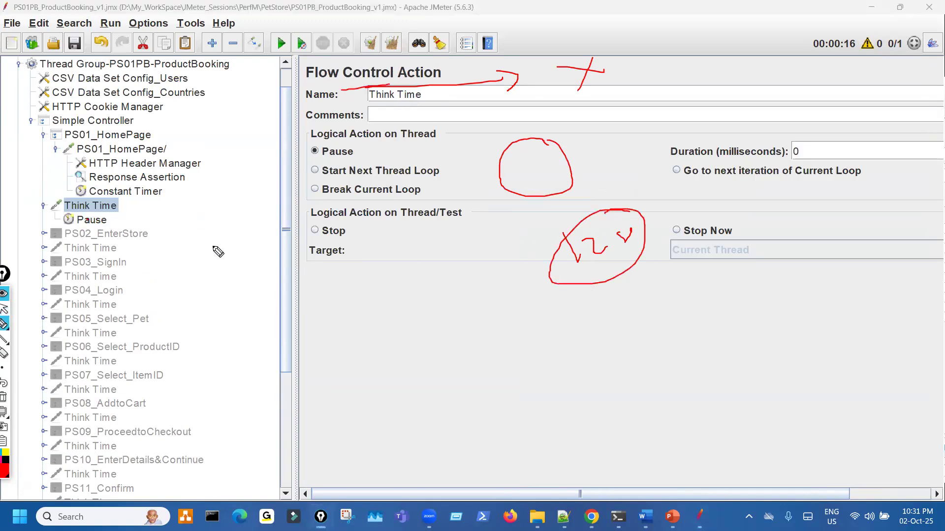
drag(169, 151, 180, 139)
drag(315, 229, 185, 251)
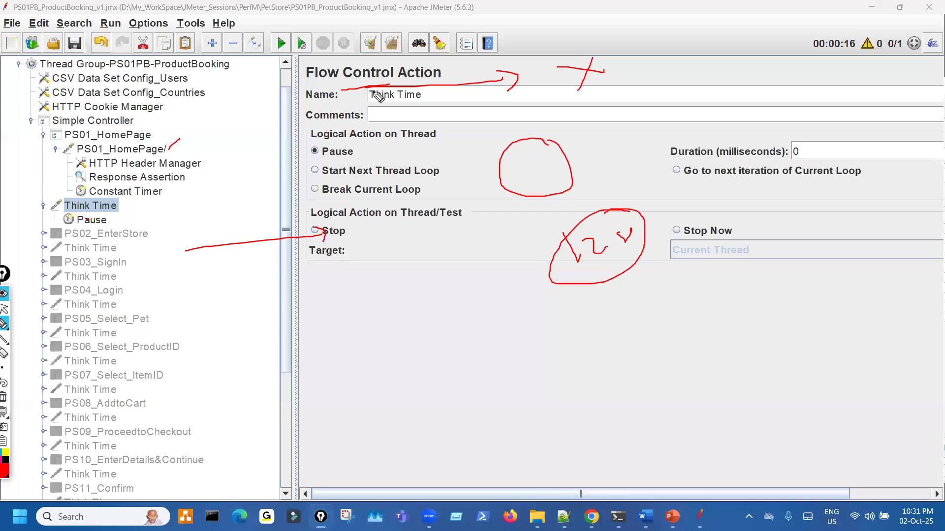
key(ctrl+shift+7)
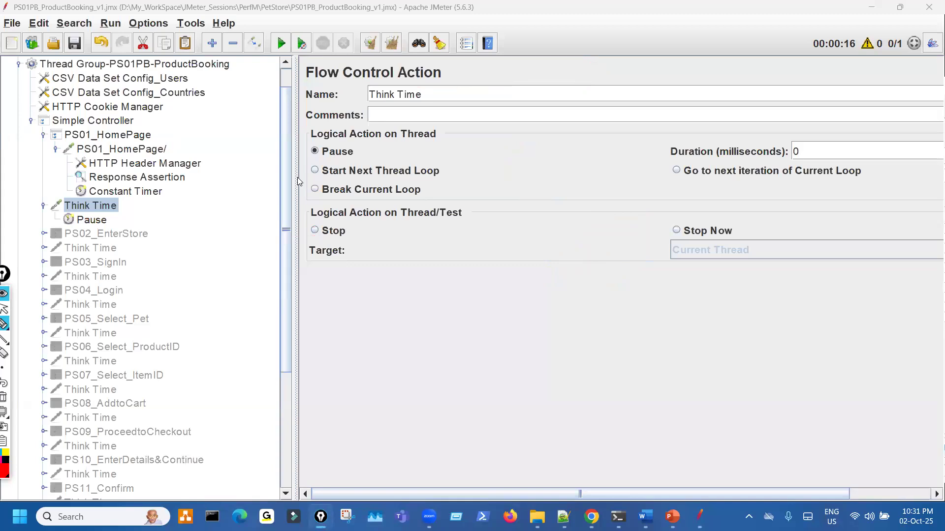
- Remove the Constant Timer from the PS01_HomePage/ request and select Think Time
key(ctrl+shift+2)
click(159, 195)
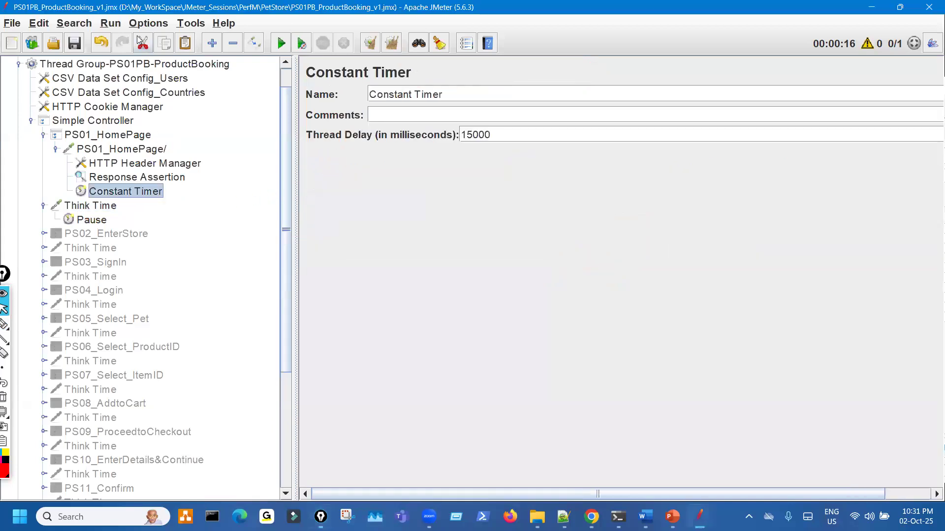
click(142, 43)
click(107, 194)
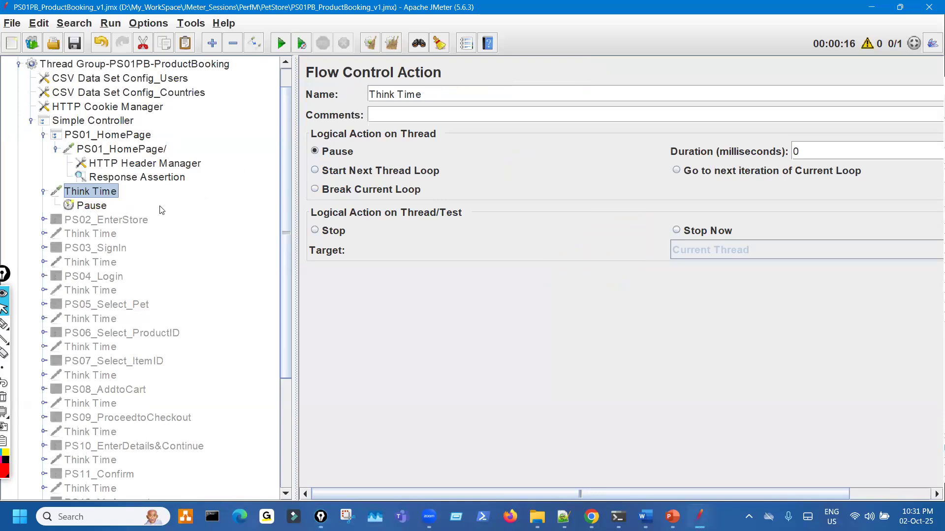
- Open the Pause timer under Think Time, circle it in the test plan tree, and clear the mark
click(102, 204)
mouse_move(114, 193)
mouse_down()
mouse_move(92, 202)
mouse_move(118, 213)
mouse_move(112, 192)
mouse_up()
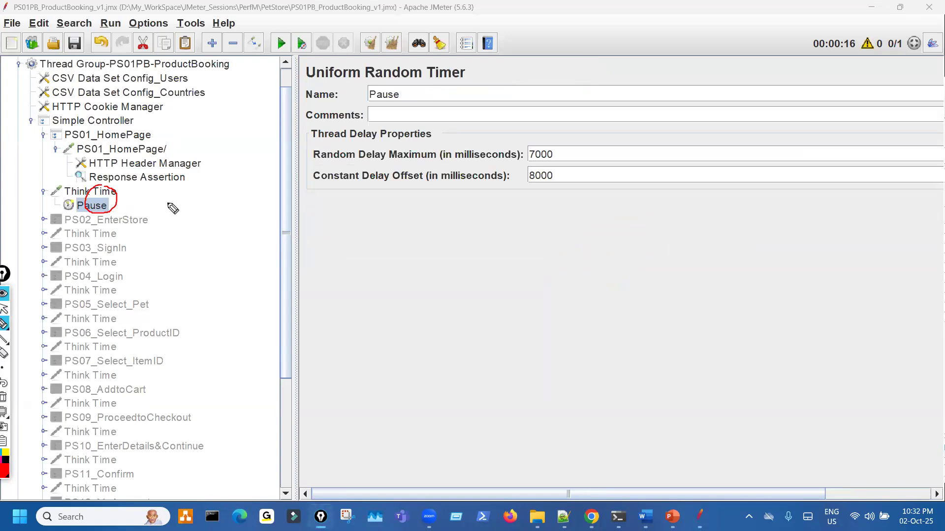
key(Escape)
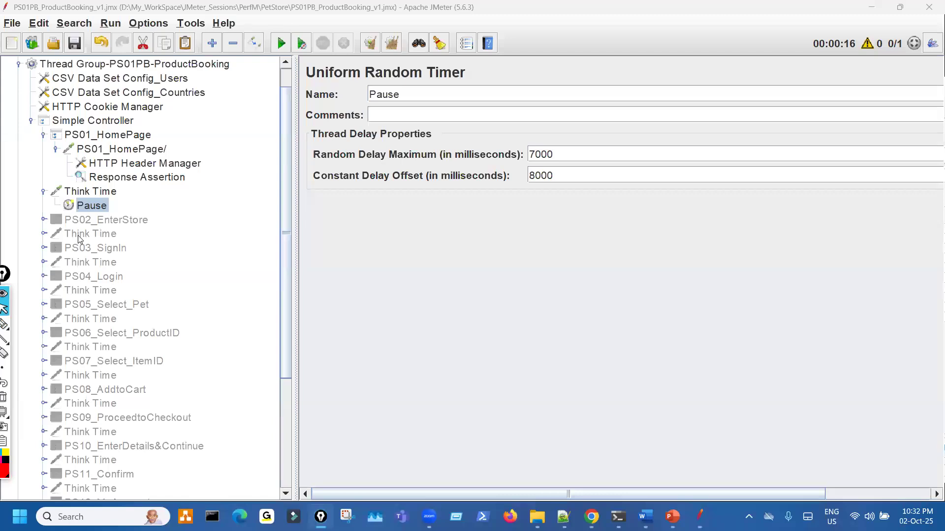
- Collapse Think Time, the PS01_HomePage/ request and the PS01_HomePage controller, and disable the first Think Time action
click(43, 192)
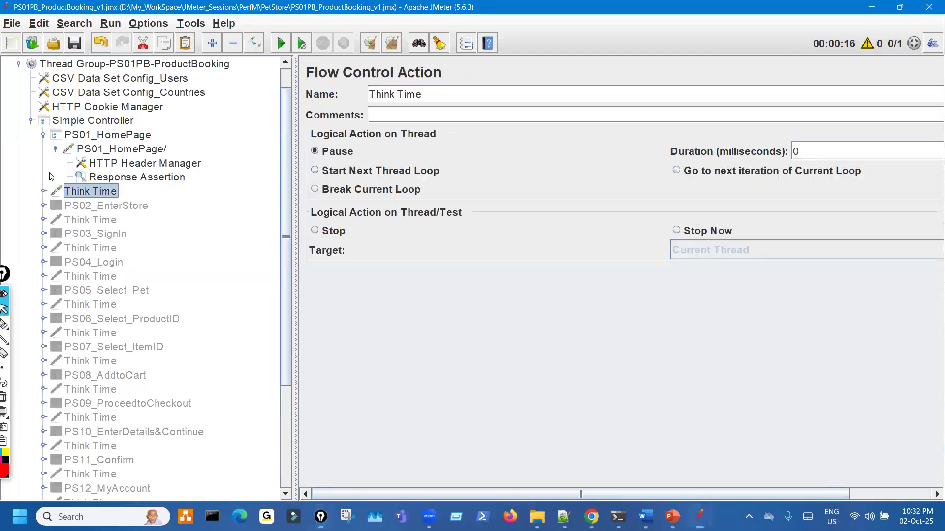
click(55, 149)
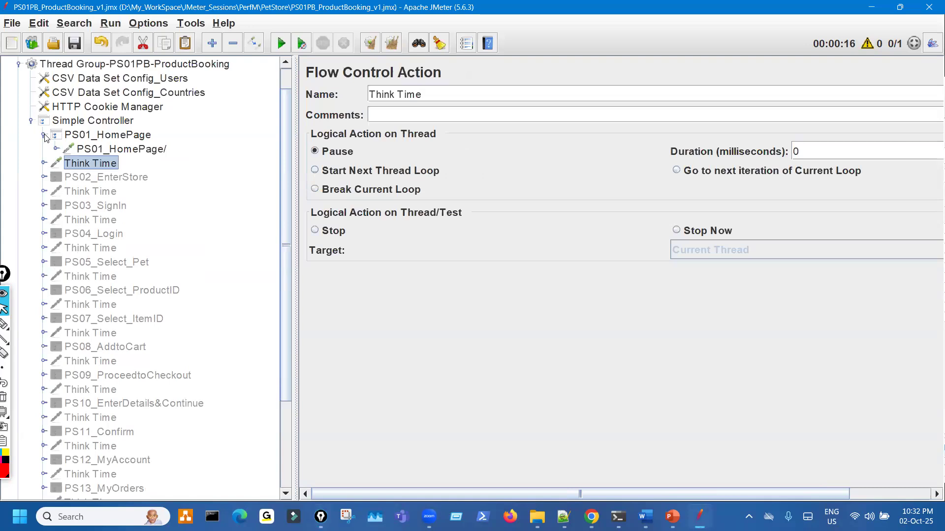
click(45, 135)
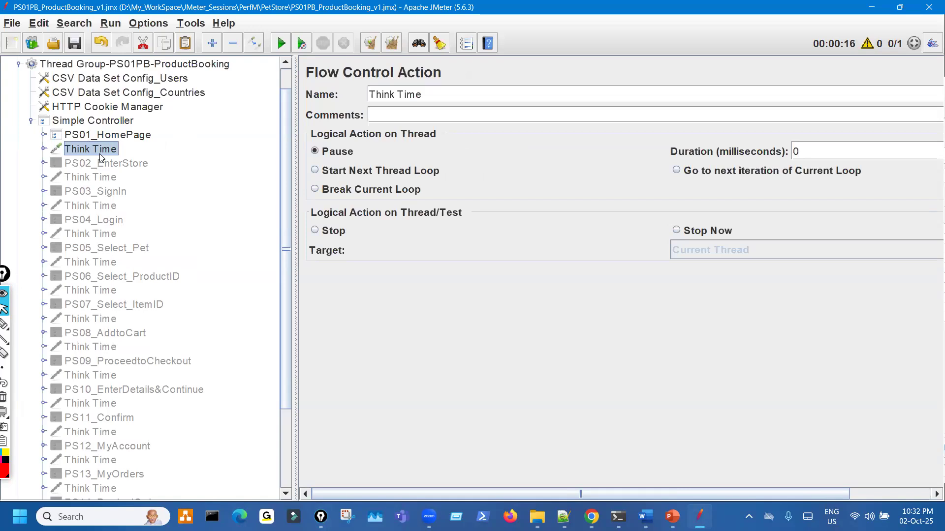
key(ctrl+t)
scroll(104, 219, down, 3)
scroll(104, 218, up, 3)
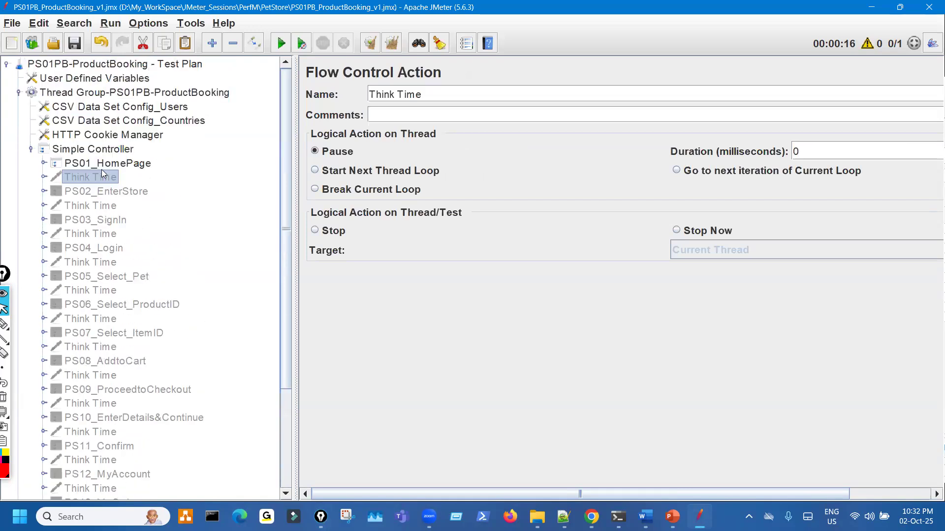
- Add a Constant Timer to the Simple Controller
mouse_move(293, 135)
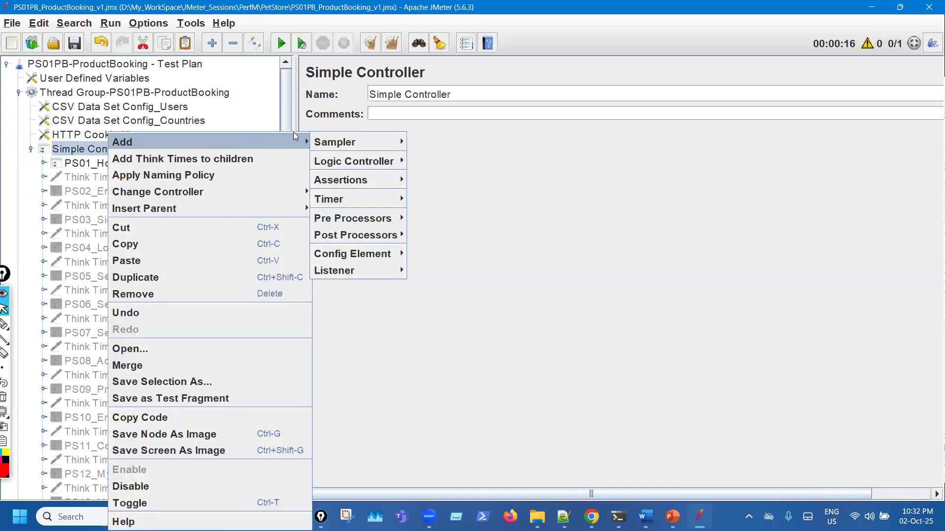
mouse_move(326, 141)
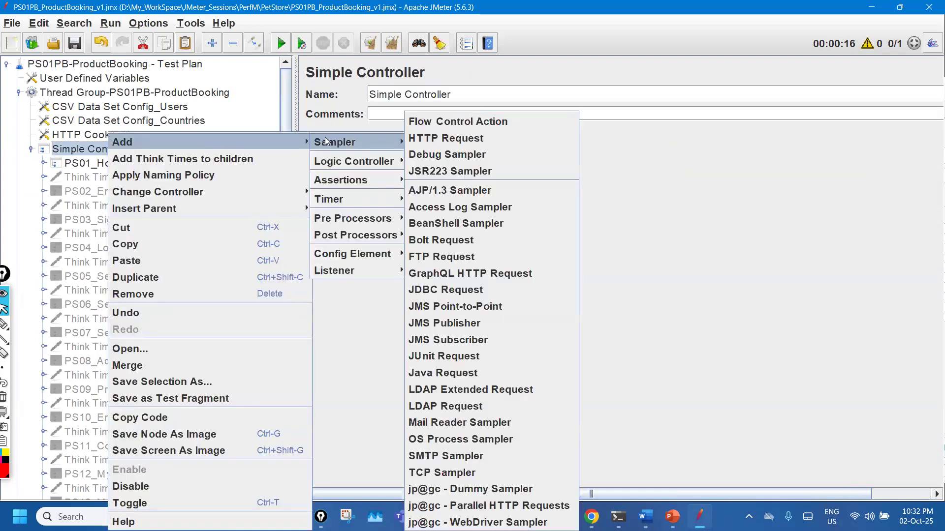
mouse_move(377, 196)
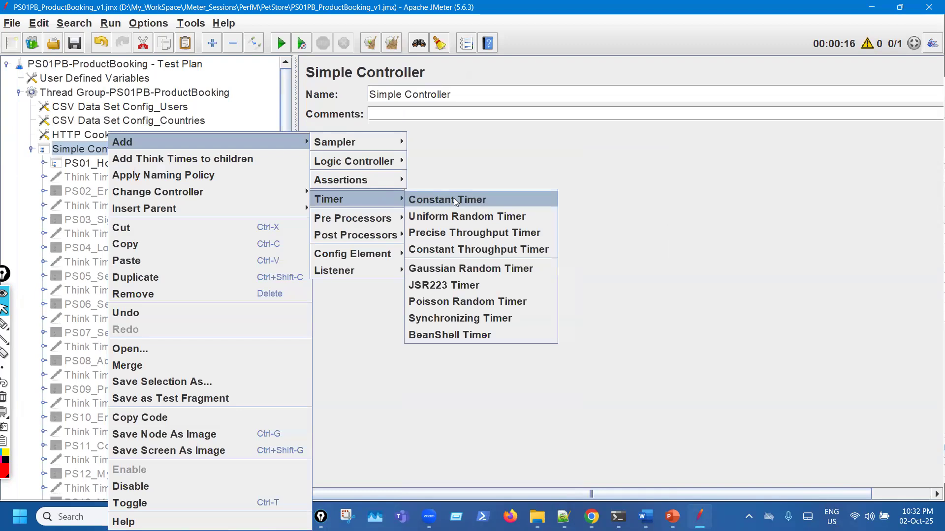
click(454, 198)
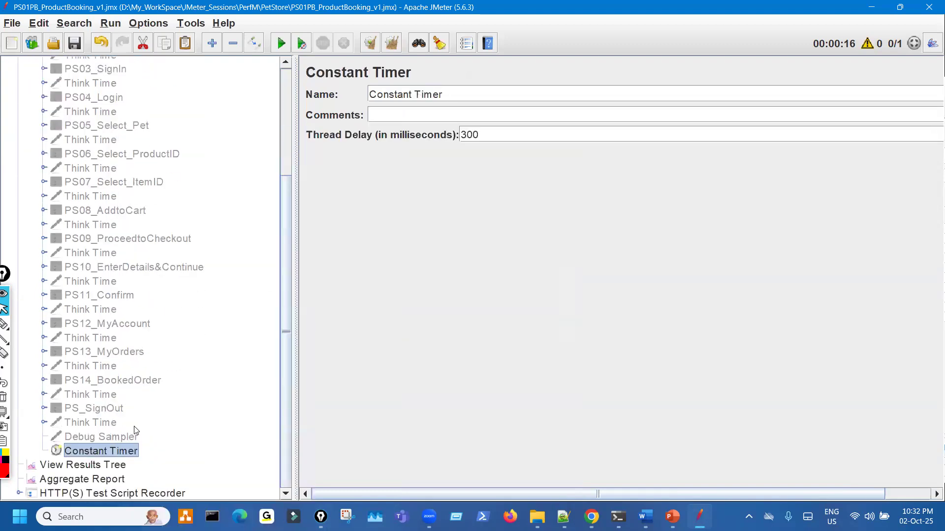
- Add a Uniform Random Timer to the Simple Controller and disable it
scroll(196, 200, up, 4)
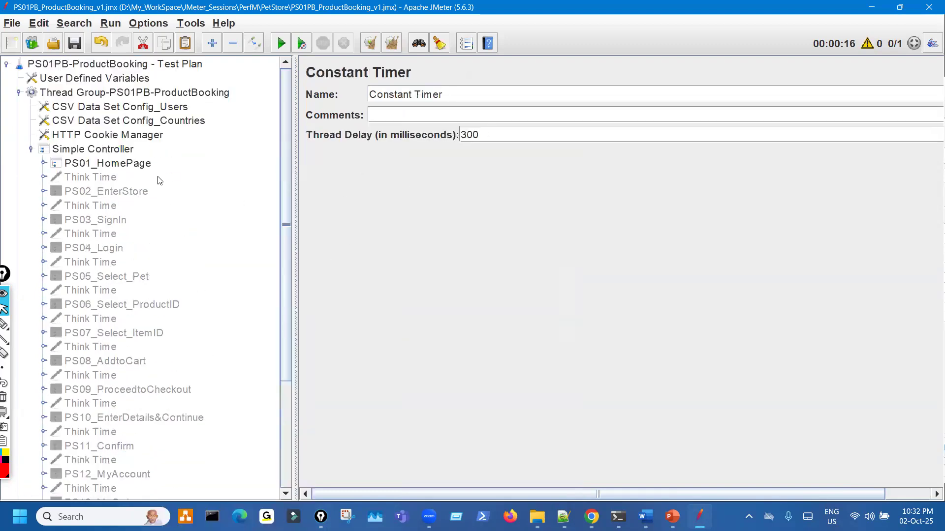
click(130, 154)
right_click(131, 155)
mouse_move(295, 141)
mouse_move(423, 141)
mouse_move(394, 199)
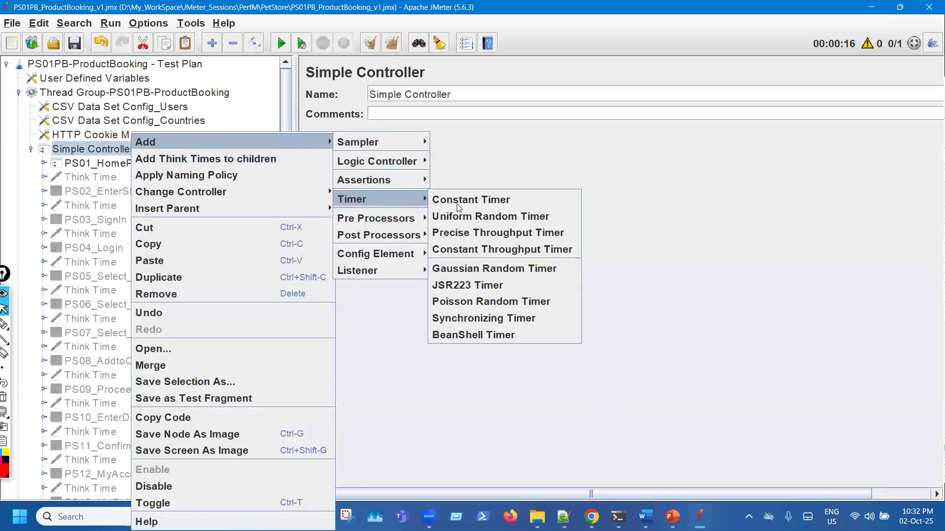
click(444, 219)
click(126, 440)
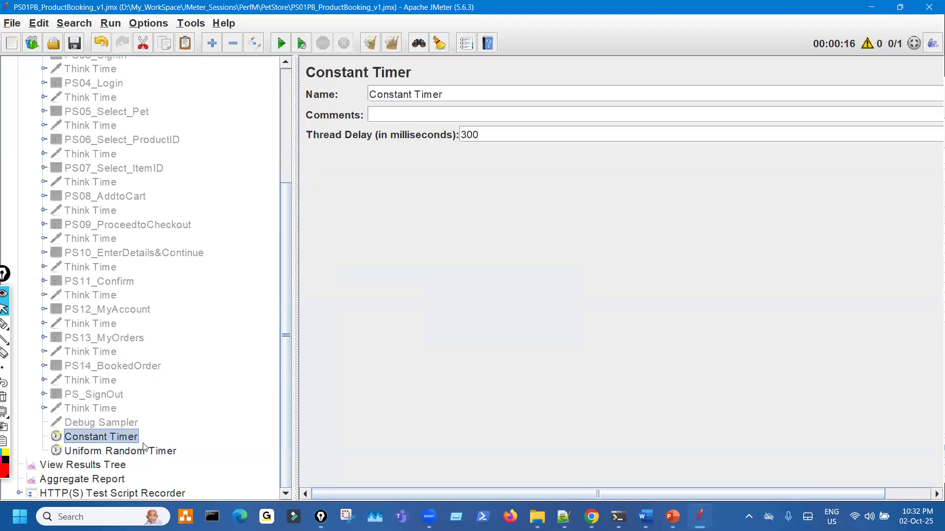
click(139, 446)
key(ctrl+t)
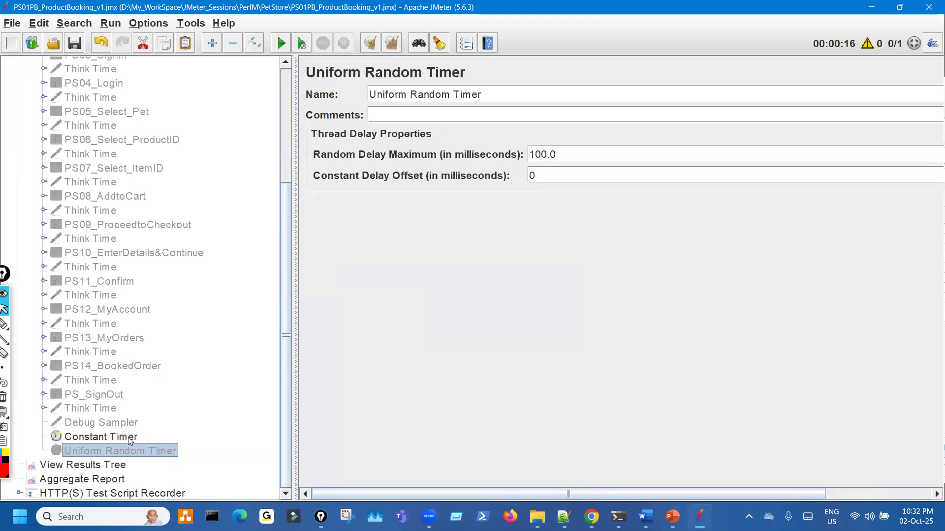
- Set the Constant Timer's thread delay to 10000 milliseconds
click(129, 438)
click(481, 137)
key(ctrl+a)
text(10000)
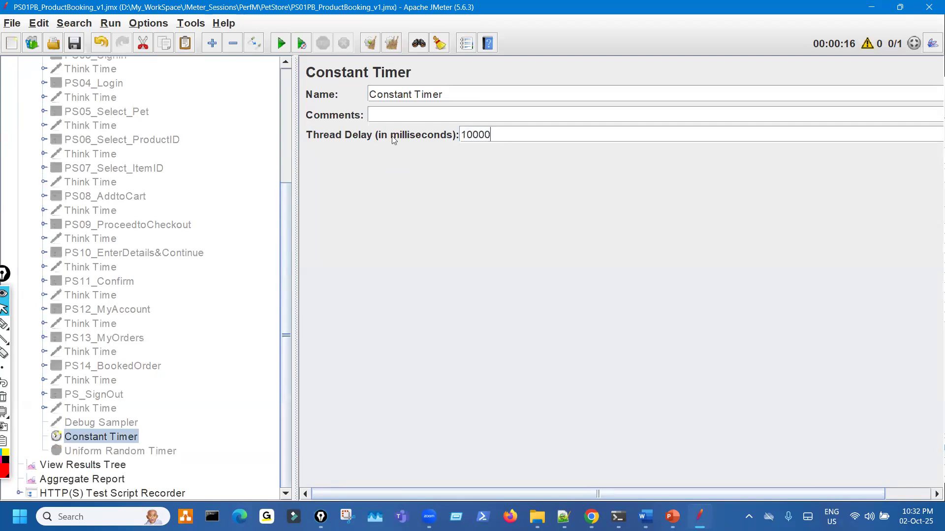
- Mark the space beside PS02_EnterStore and the Constant Timer heading with red pen strokes, and clear the marks
scroll(196, 216, up, 4)
key(ctrl+shift+3)
drag(178, 192, 215, 194)
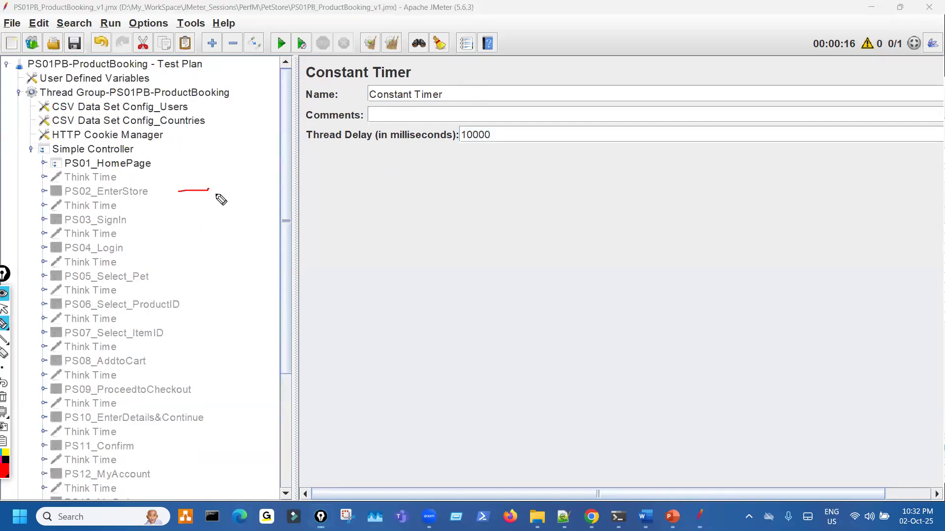
mouse_move(365, 77)
mouse_down()
mouse_move(380, 96)
mouse_move(355, 91)
mouse_up()
key(ctrl+shift+7)
key(ctrl+shift+2)
- Save the PS01PB_ProductBooking_v1.jmx test plan
scroll(164, 258, down, 4)
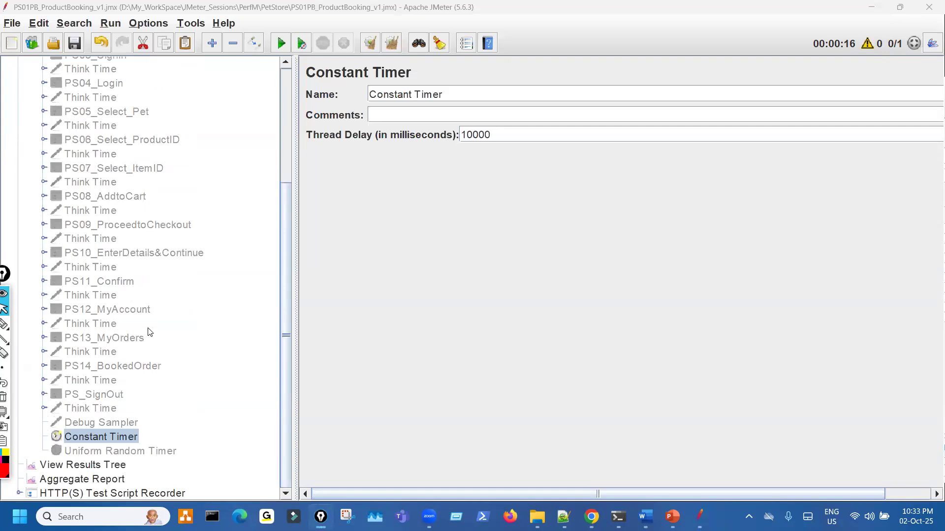
scroll(150, 331, up, 2)
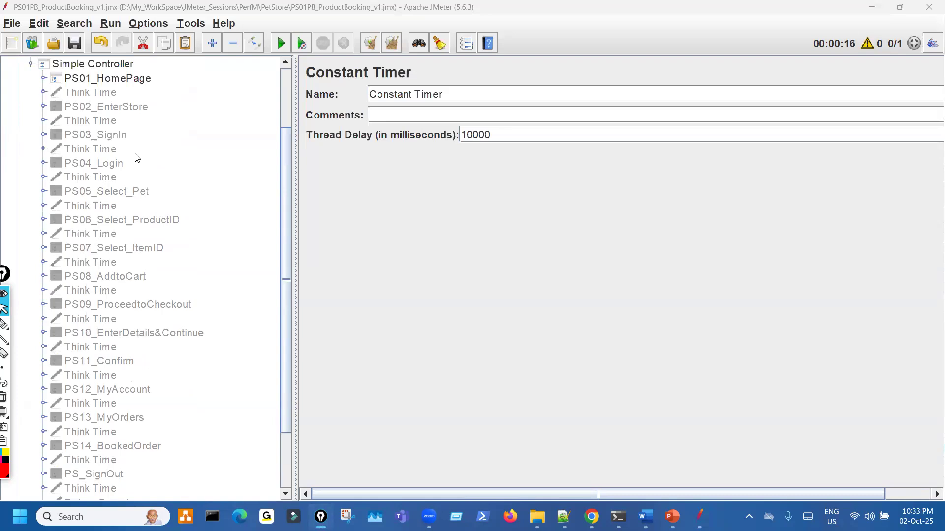
click(77, 45)
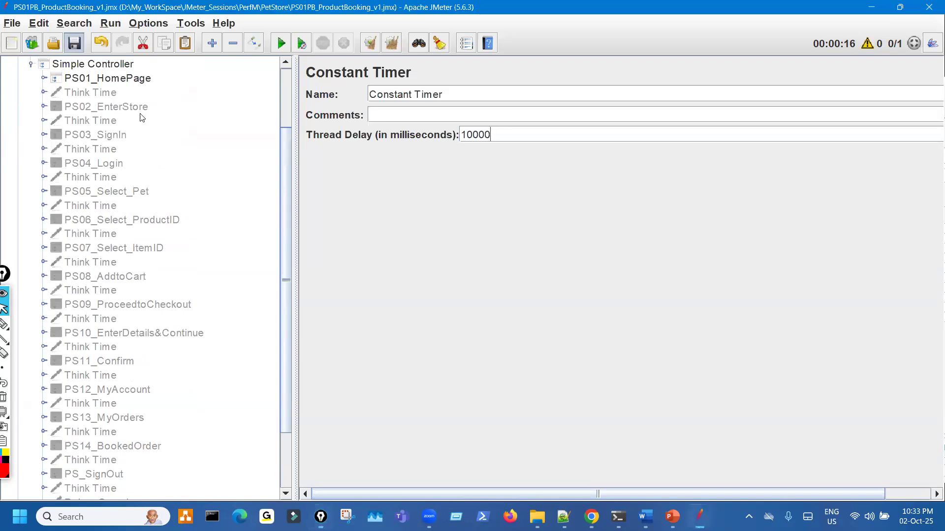
- Expand the PS01_HomePage, PS02_EnterStore and PS03_SignIn controllers to show their requests
key(ctrl+shift+2)
click(44, 79)
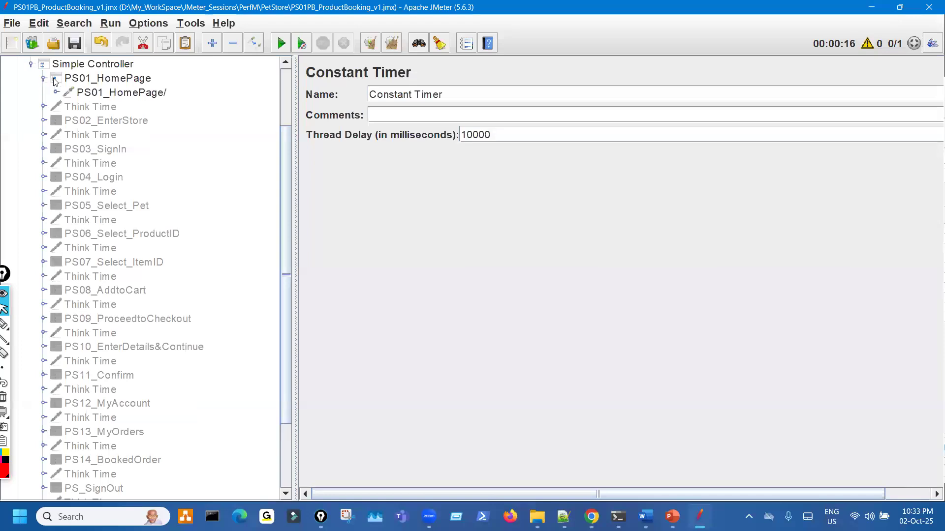
click(44, 120)
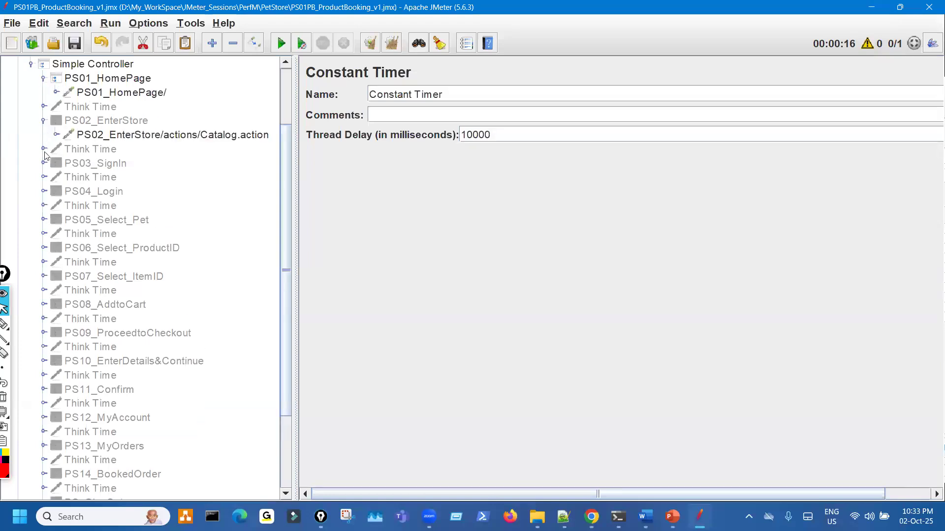
click(44, 163)
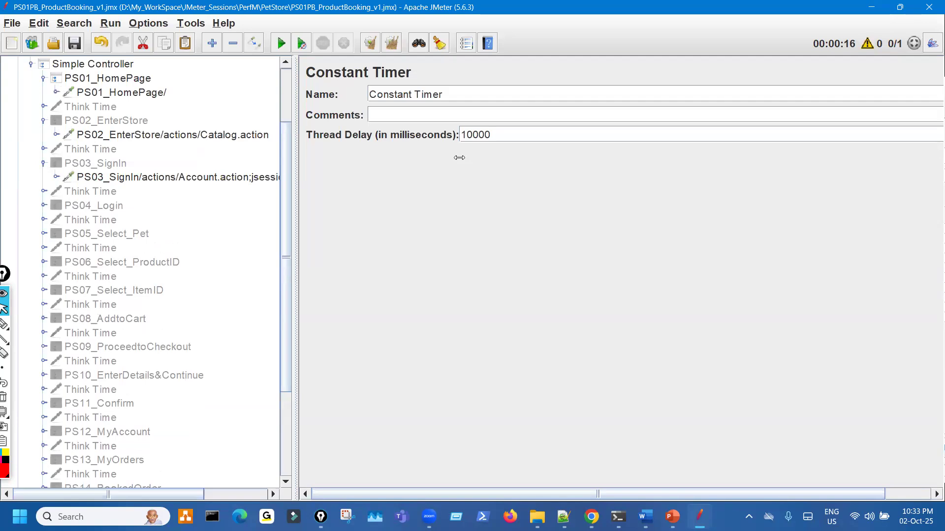
- Open the disabled Uniform Random Timer's settings and expand the PS04_Login controller to show its requests
scroll(155, 445, down, 3)
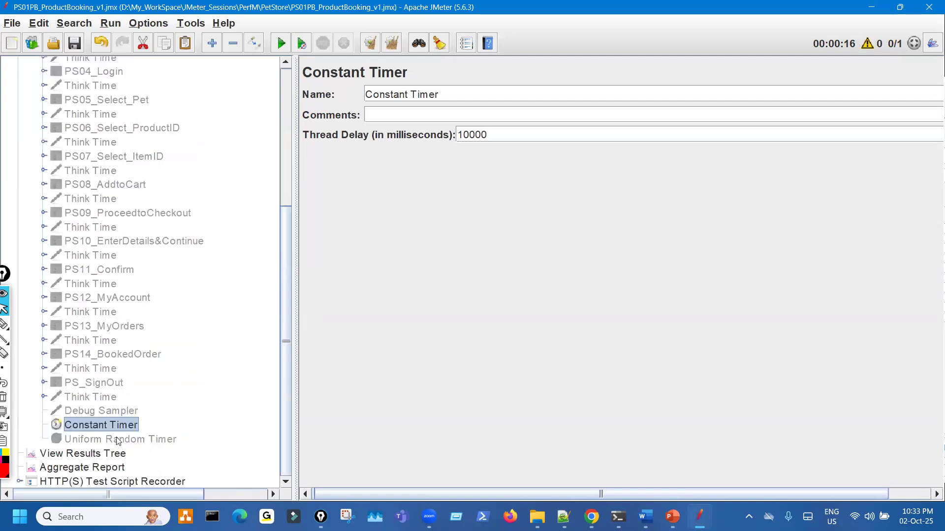
click(118, 440)
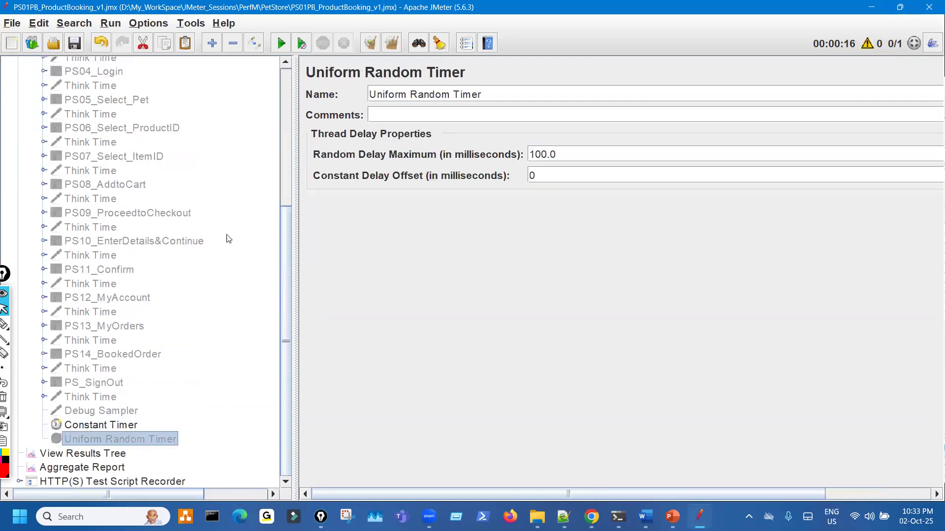
scroll(222, 236, up, 3)
scroll(194, 212, up, 2)
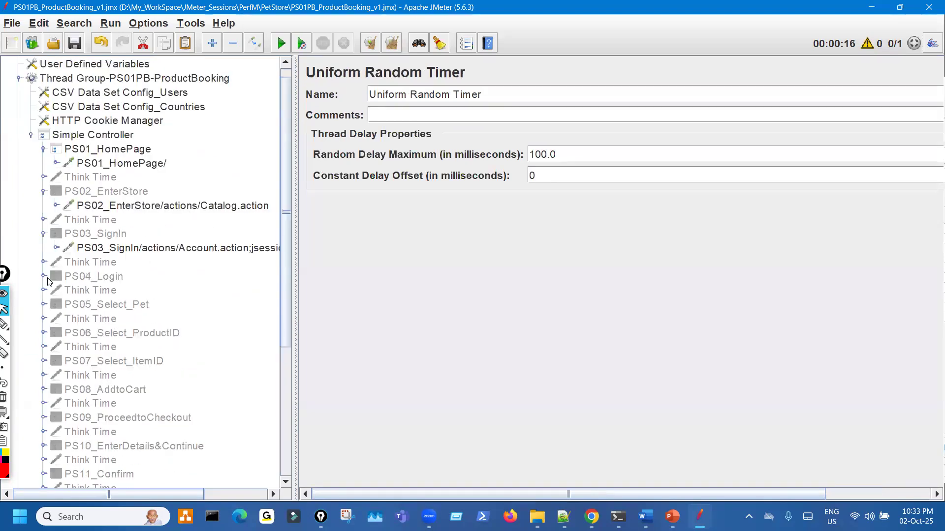
click(44, 277)
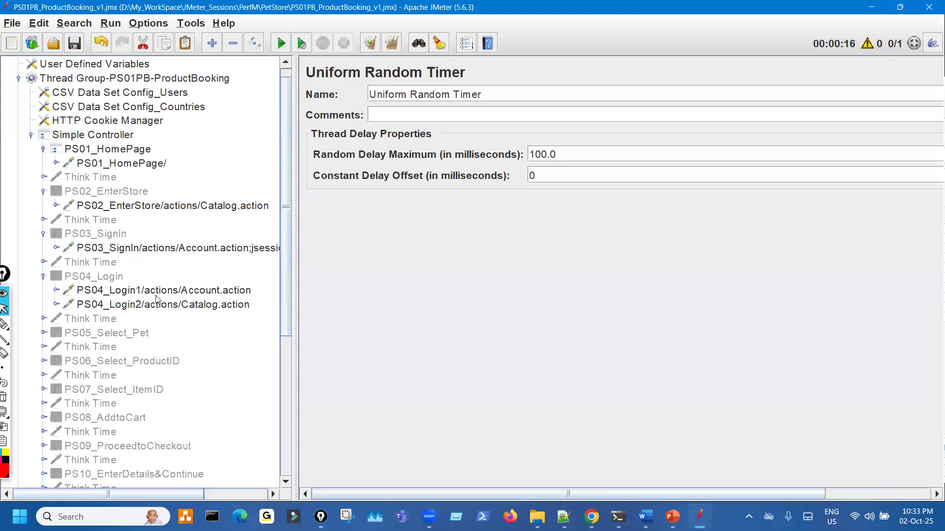
- Handwrite a 10-second note across the two PS04_Login requests in red pen, underline it, and clear the marks
key(ctrl+shift+3)
drag(132, 281, 144, 275)
mouse_move(156, 315)
mouse_down()
mouse_move(177, 321)
mouse_move(159, 292)
mouse_move(158, 303)
mouse_move(170, 304)
mouse_move(220, 291)
mouse_move(194, 309)
mouse_up()
key(ctrl+shift+7)
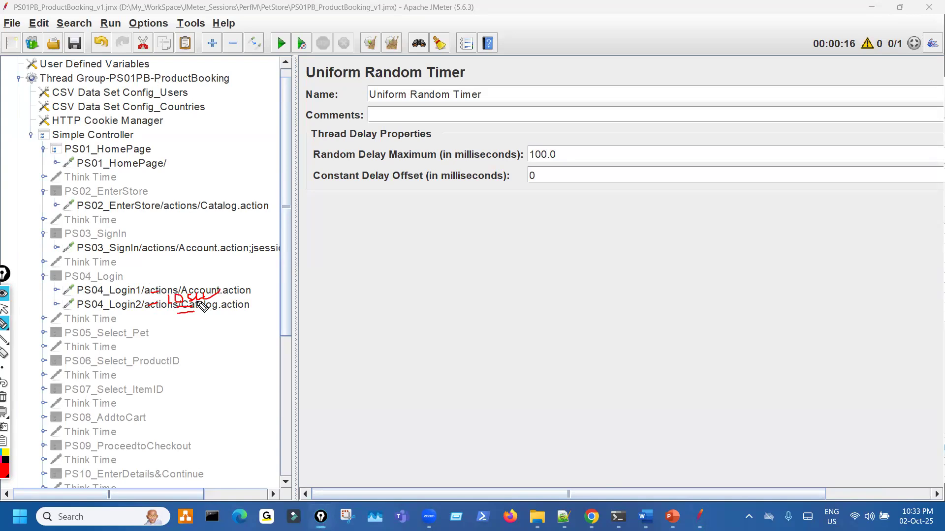
key(Escape)
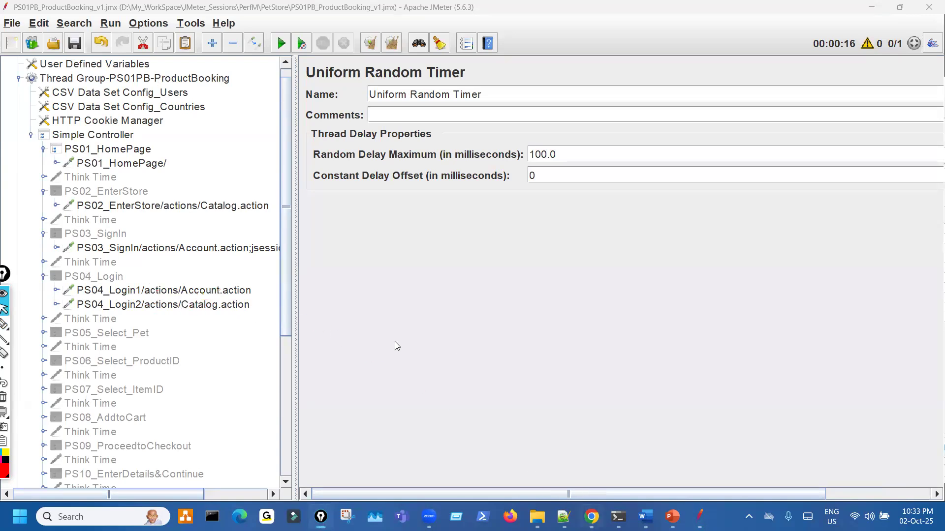
- Switch to the JPetStore page in Chrome, handwrite the think time note "TT time app b/w 2T" on it, and clear the note
key(alt+Tab)
key(ctrl+shift+3)
mouse_move(158, 342)
mouse_down()
mouse_move(146, 379)
mouse_move(190, 333)
mouse_move(199, 370)
mouse_up()
mouse_move(346, 331)
mouse_down()
mouse_move(360, 361)
mouse_move(373, 335)
mouse_move(444, 336)
mouse_up()
mouse_move(515, 303)
mouse_down()
mouse_move(539, 325)
mouse_move(546, 306)
mouse_move(559, 320)
mouse_up()
mouse_move(628, 294)
mouse_down()
mouse_move(643, 329)
mouse_move(662, 302)
mouse_move(679, 335)
mouse_up()
drag(686, 308, 718, 285)
mouse_move(573, 407)
mouse_down()
mouse_move(598, 433)
mouse_move(637, 411)
mouse_up()
mouse_move(637, 396)
mouse_down()
mouse_move(662, 390)
mouse_move(665, 427)
mouse_up()
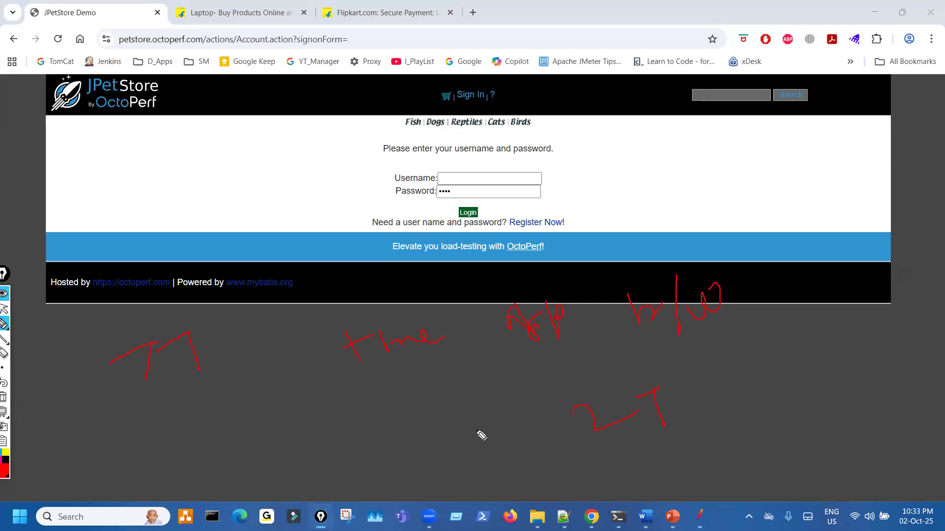
key(ctrl+shift+7)
key(ctrl+shift+2)
- Open the developer tools on the JPetStore sign-in page, widen them to about half the window, and show network activity
right_click(421, 334)
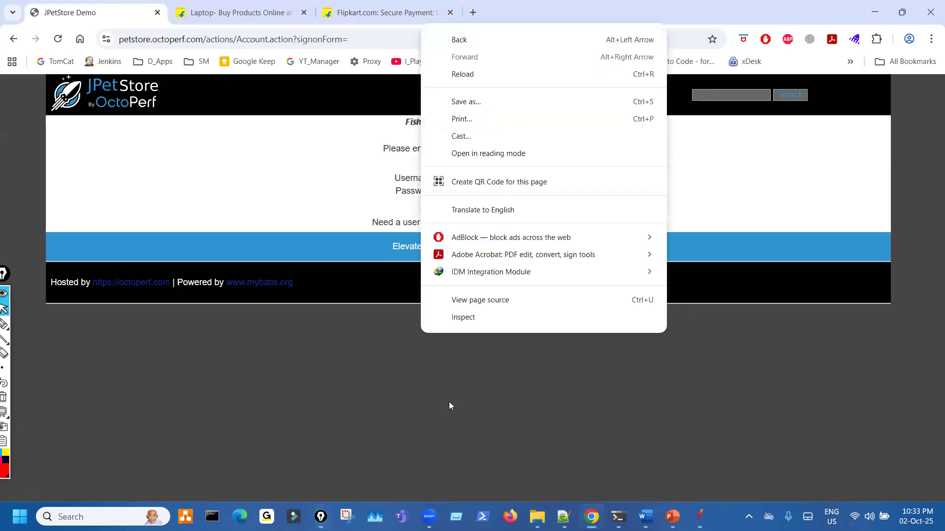
key(Return)
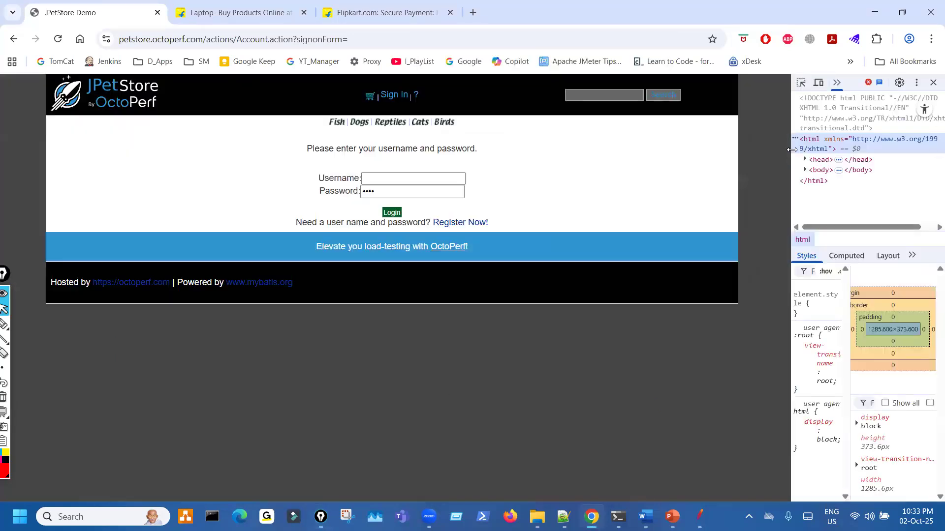
drag(792, 149, 494, 150)
click(599, 83)
- Log in to JPetStore with the username and account password, and dismiss the password warning
click(251, 178)
text(j2ee)
key(Tab)
text(j2ee)
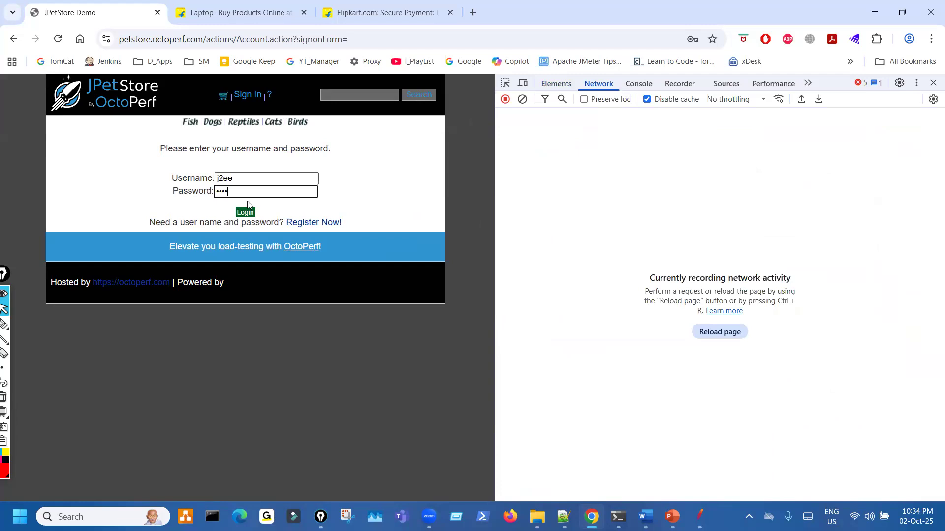
click(245, 213)
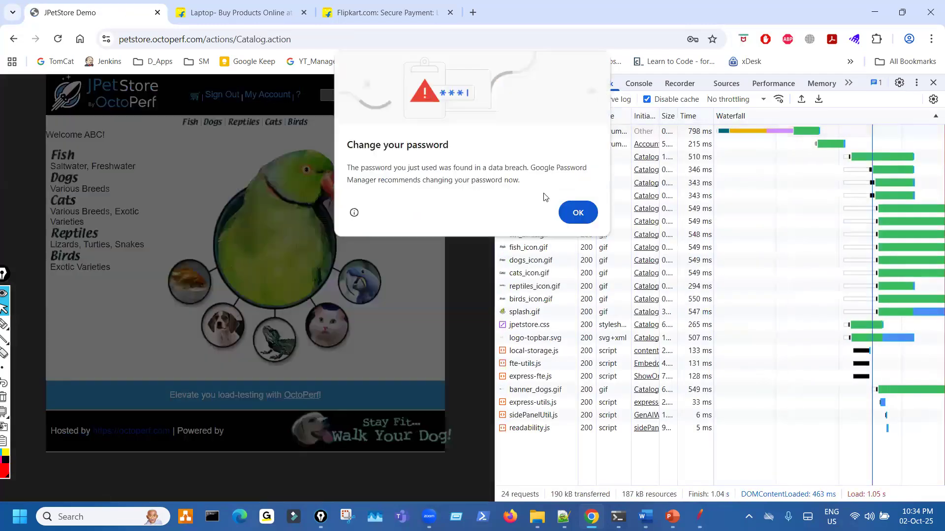
click(571, 215)
- Circle the Account.action and Catalog.action requests in the network list, and switch to JMeter to open the Constant Timer
mouse_move(536, 131)
mouse_down()
mouse_move(520, 144)
mouse_move(544, 122)
mouse_up()
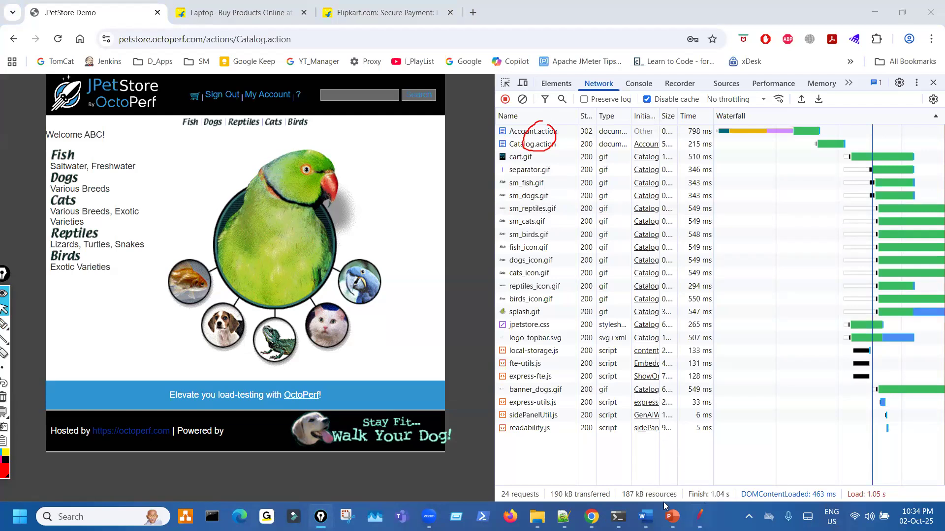
click(699, 516)
scroll(117, 444, down, 4)
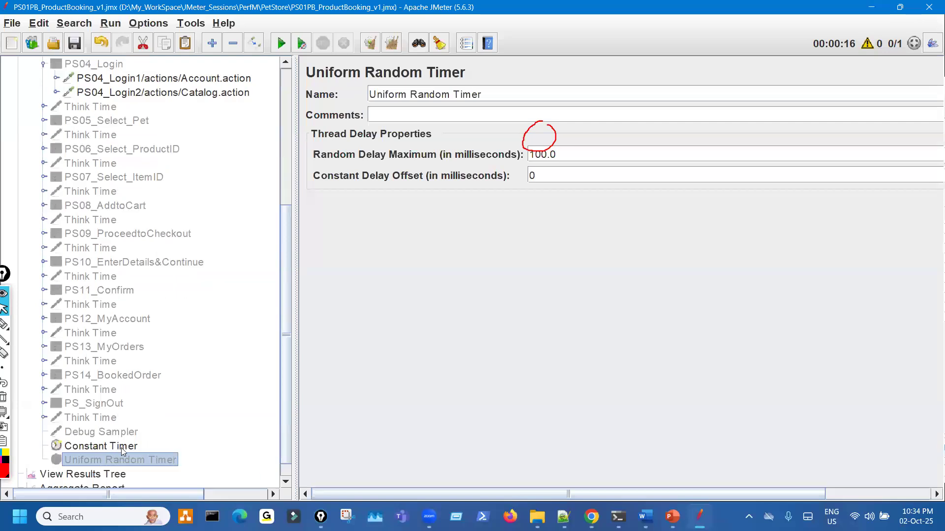
click(123, 445)
- Bracket and underline the two PS04_Login requests in red pen, and clear all marks
scroll(148, 424, up, 3)
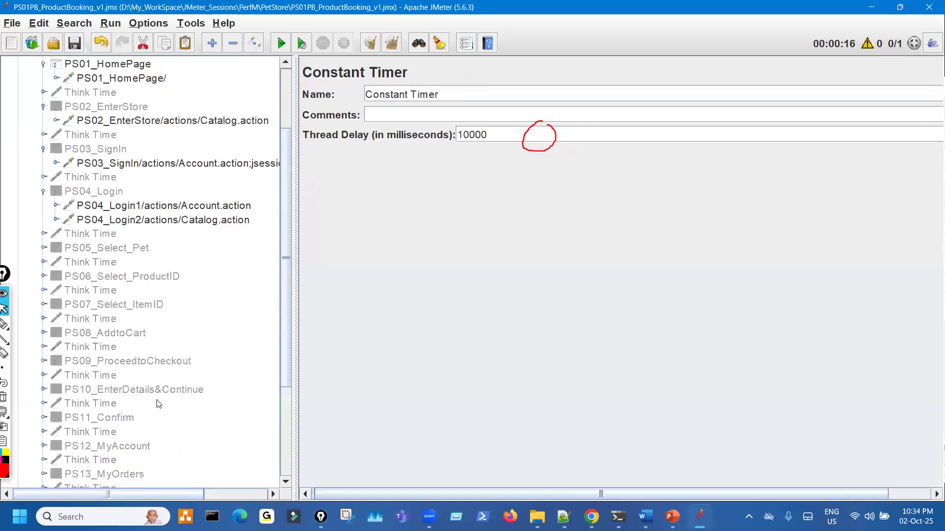
mouse_move(249, 201)
mouse_down()
mouse_move(252, 228)
mouse_move(199, 216)
mouse_up()
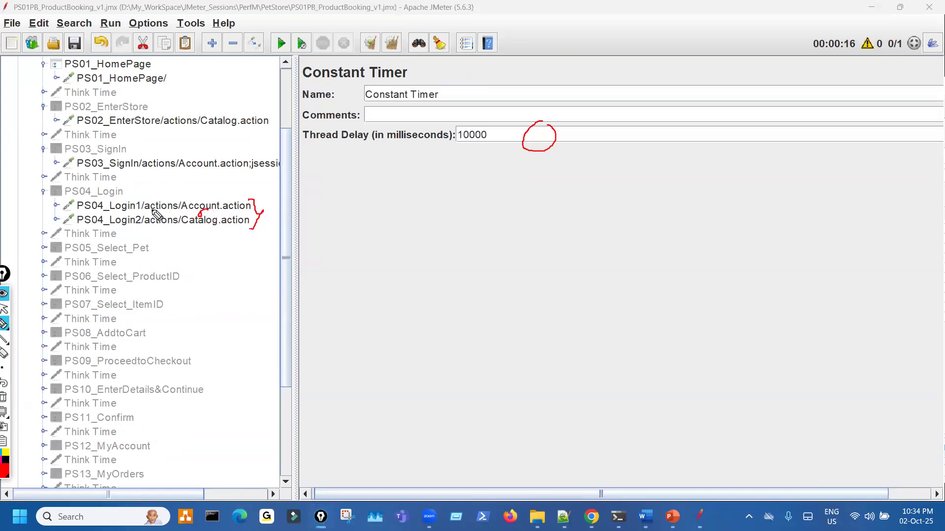
drag(135, 209, 190, 203)
drag(266, 211, 293, 206)
mouse_move(143, 232)
mouse_down()
mouse_move(223, 231)
mouse_move(216, 227)
mouse_up()
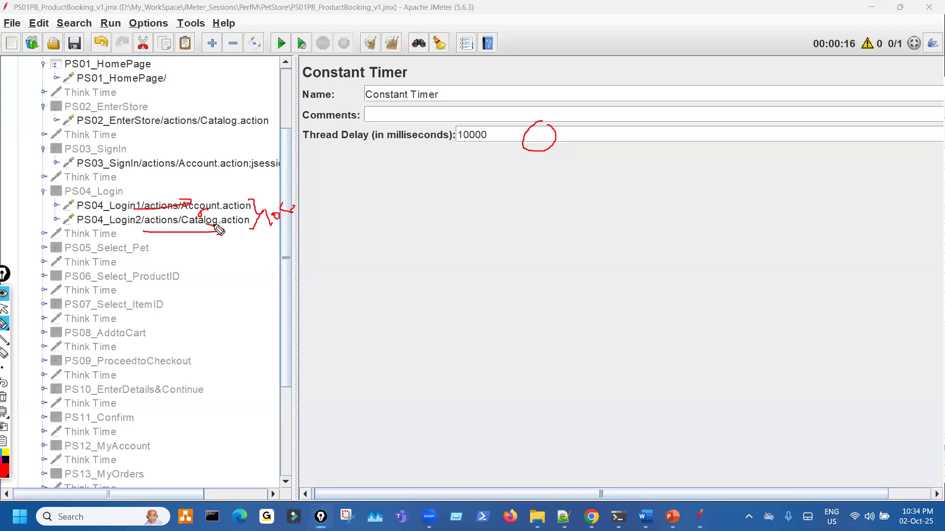
key(ctrl+shift+7)
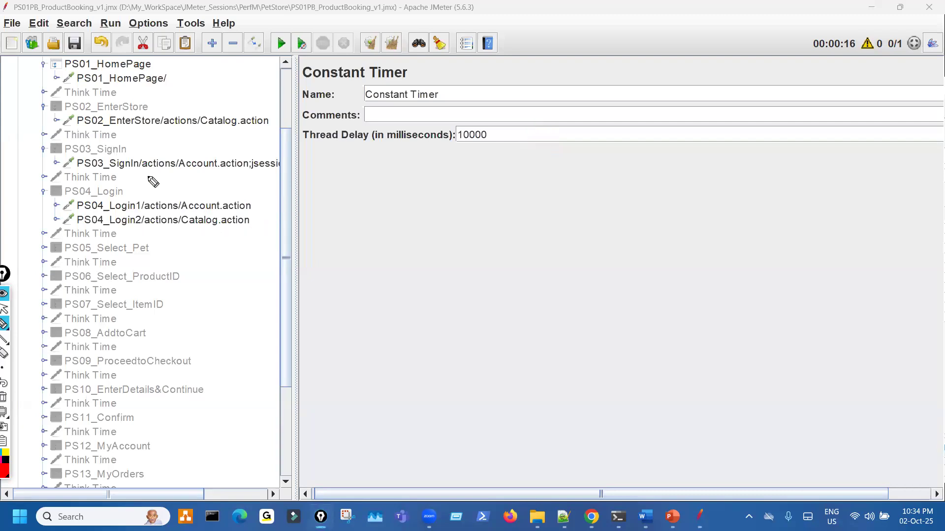
- Draw an arrow and "10" at the PS03_SignIn request, and arrows, a brace and a circle at the two PS04_Login requests
mouse_move(146, 153)
mouse_down()
mouse_move(135, 166)
mouse_move(149, 168)
mouse_move(144, 154)
mouse_move(240, 151)
mouse_move(222, 182)
mouse_move(243, 171)
mouse_up()
drag(233, 208, 286, 203)
drag(278, 197, 282, 215)
mouse_move(227, 228)
mouse_down()
mouse_move(286, 223)
mouse_move(277, 236)
mouse_up()
mouse_move(297, 198)
mouse_down()
mouse_move(315, 212)
mouse_move(302, 232)
mouse_up()
mouse_move(192, 204)
mouse_down()
mouse_move(189, 225)
mouse_move(206, 212)
mouse_up()
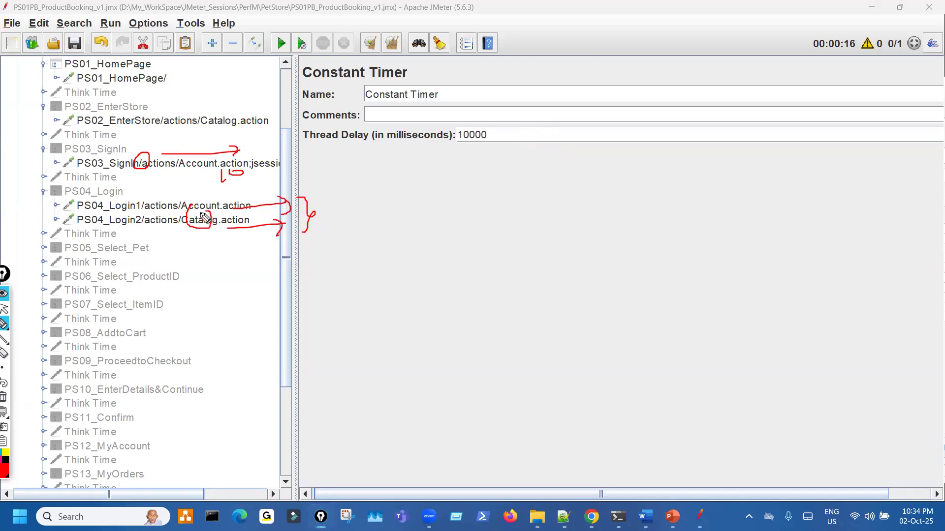
- Expand PS05_Select_Pet, draw small red pen marks above its Catalog.action request, and clear all marks
key(ctrl+shift+2)
click(44, 248)
key(ctrl+shift+1)
drag(192, 248, 213, 251)
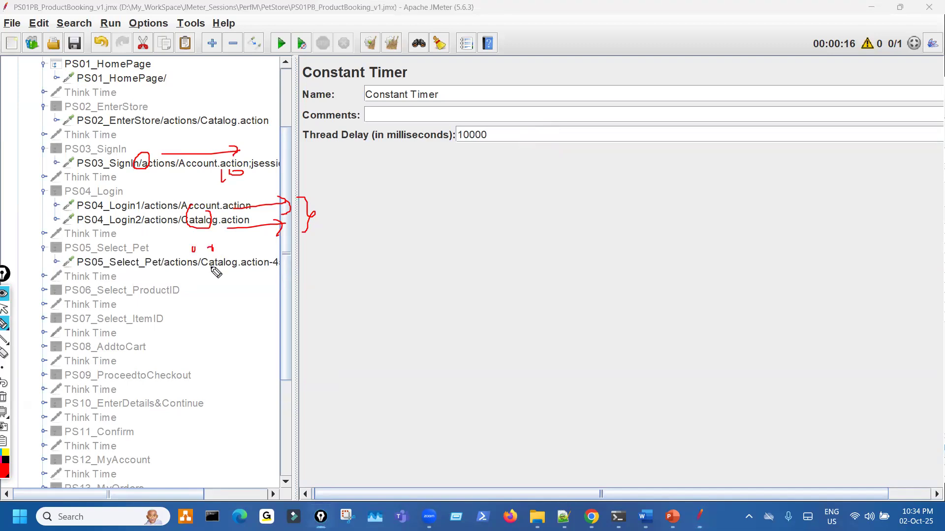
key(ctrl+shift+7)
key(ctrl+shift+2)
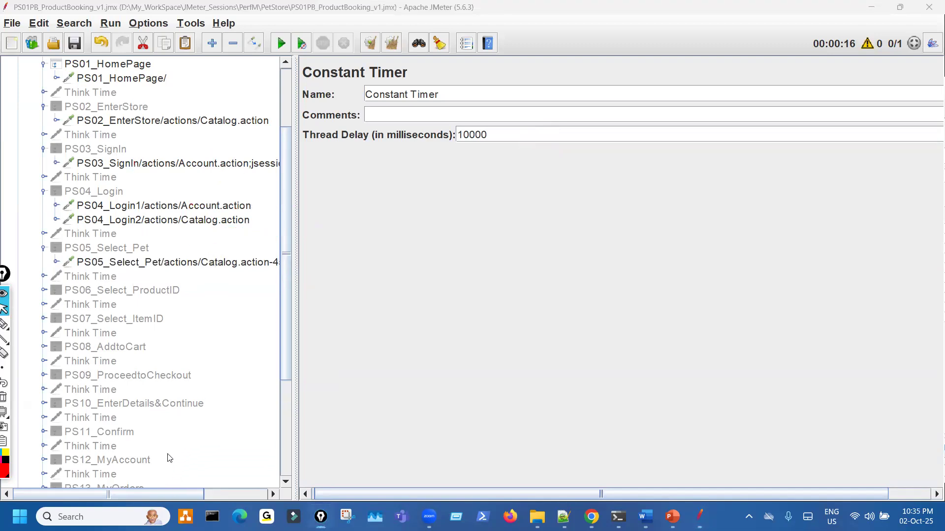
- Mark the two PS04_Login requests with a red brace and "10", and clear the marks
scroll(136, 465, down, 2)
scroll(144, 476, down, 3)
scroll(155, 373, up, 7)
mouse_move(177, 285)
mouse_down()
mouse_move(190, 291)
mouse_move(184, 308)
mouse_move(179, 299)
mouse_up()
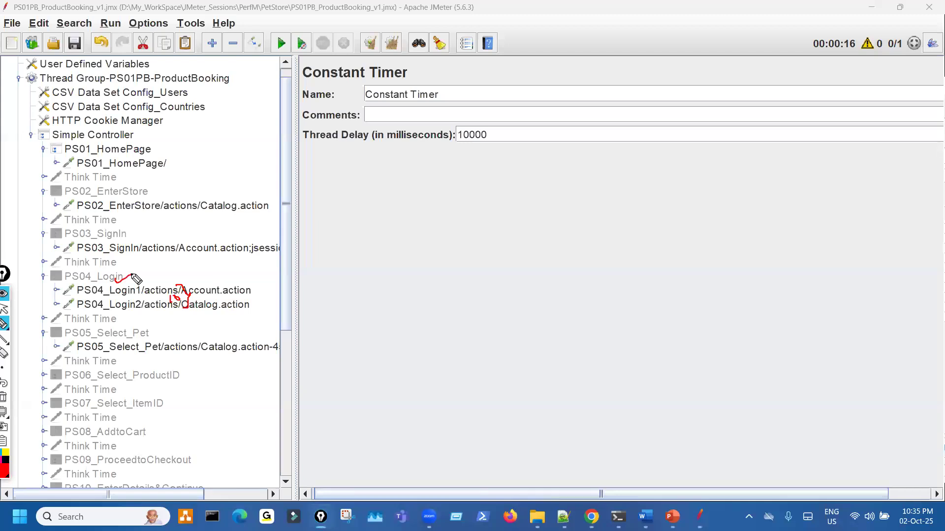
key(ctrl+shift+7)
key(ctrl+shift+2)
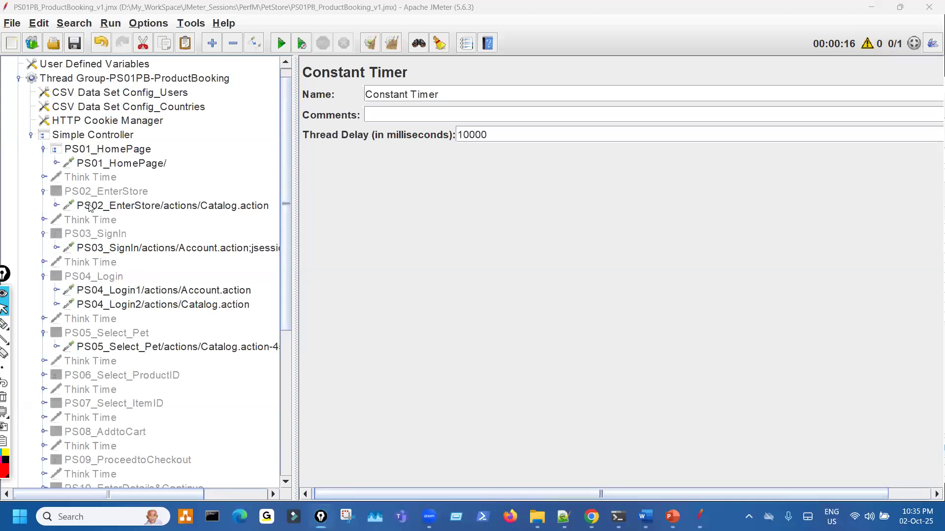
- Collapse the PS02_EnterStore, PS03_SignIn, PS04_Login and PS05_Select_Pet controllers, and open the Think Time after PS01_HomePage
click(42, 191)
click(78, 179)
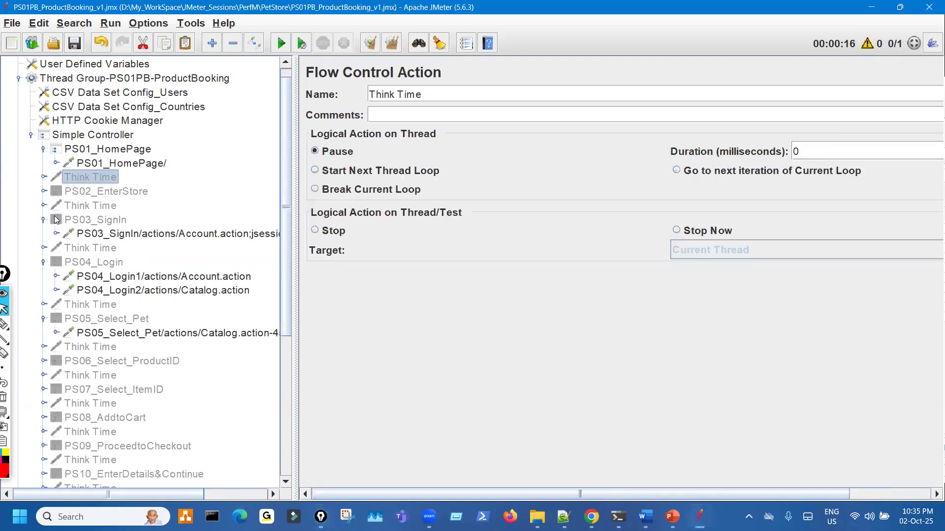
click(43, 220)
click(43, 248)
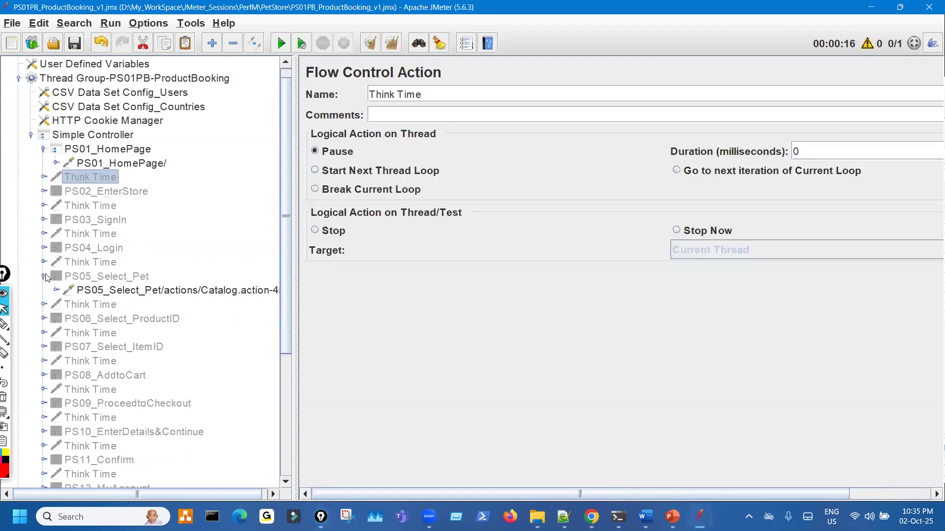
click(44, 277)
- Remove the Constant Timer and the Uniform Random Timer from the end of the Simple Controller
scroll(127, 305, down, 4)
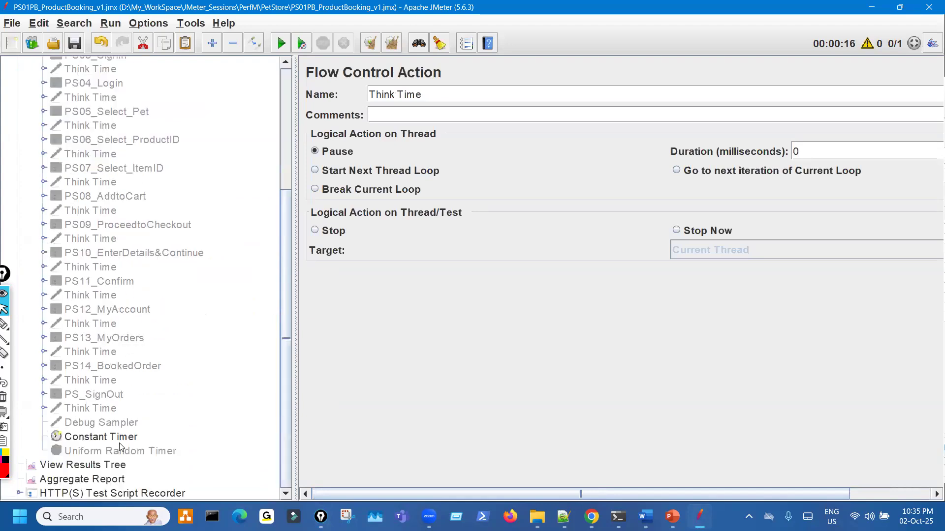
click(101, 436)
shift+click(123, 451)
click(142, 45)
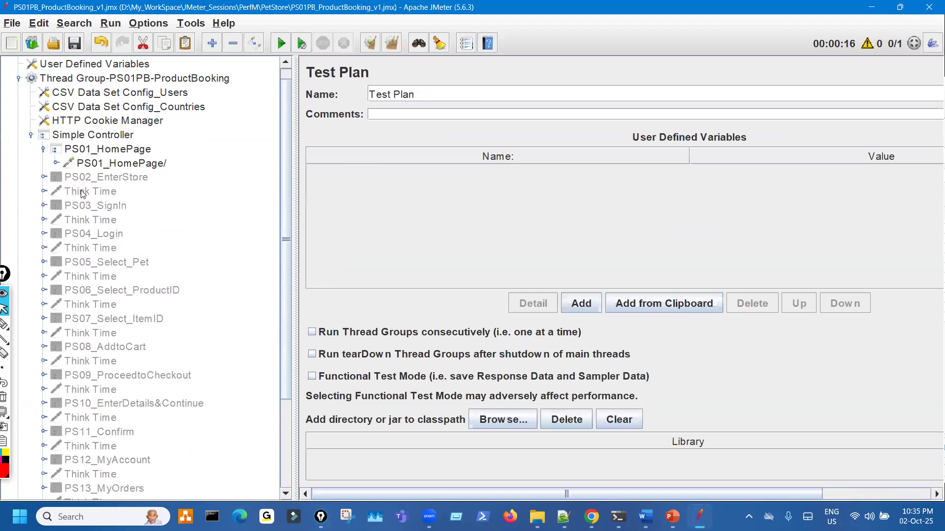
- Enable the Think Time after PS02_EnterStore and open its Pause timer
click(83, 193)
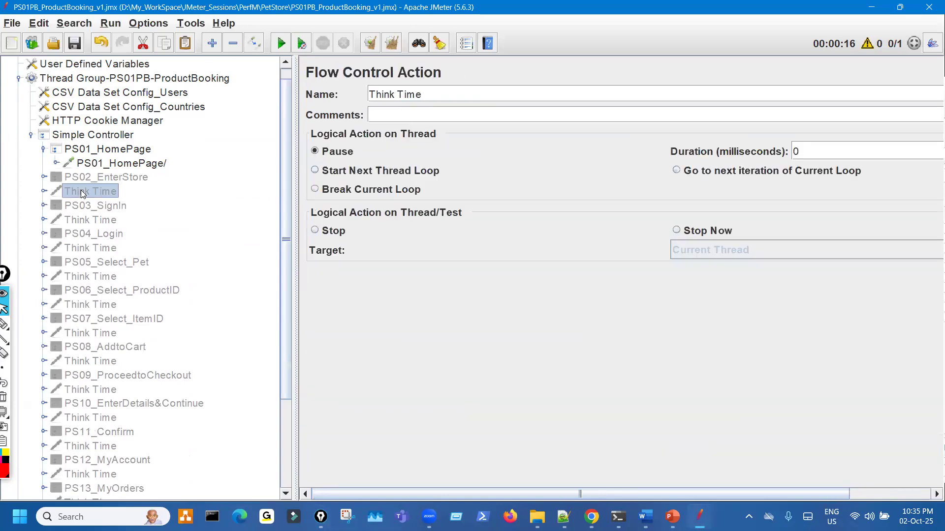
key(ctrl+t)
click(45, 192)
click(91, 207)
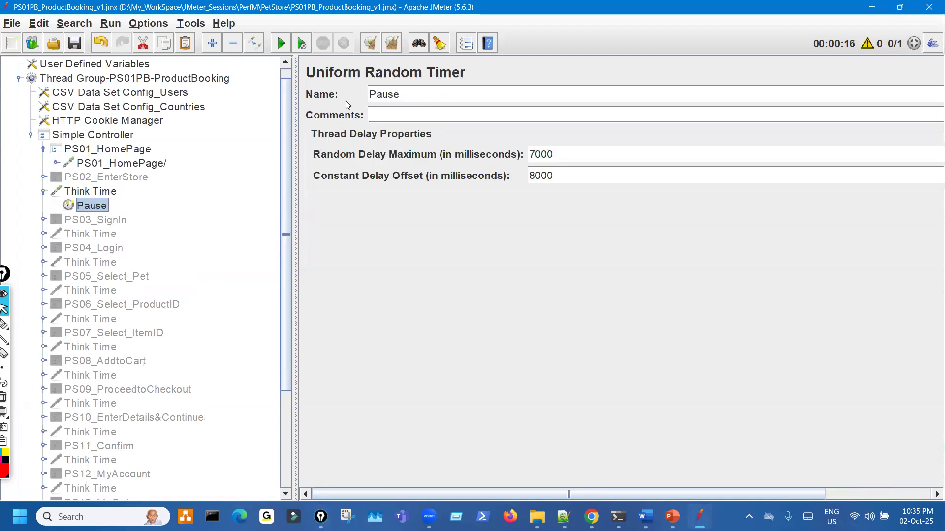
- Circle the delay property labels and link Pause to its Think Time in red pen, and clear the marks
key(ctrl+shift+3)
mouse_move(402, 134)
mouse_down()
mouse_move(389, 141)
mouse_move(431, 136)
mouse_up()
mouse_move(115, 201)
mouse_down()
mouse_move(134, 194)
mouse_move(120, 183)
mouse_up()
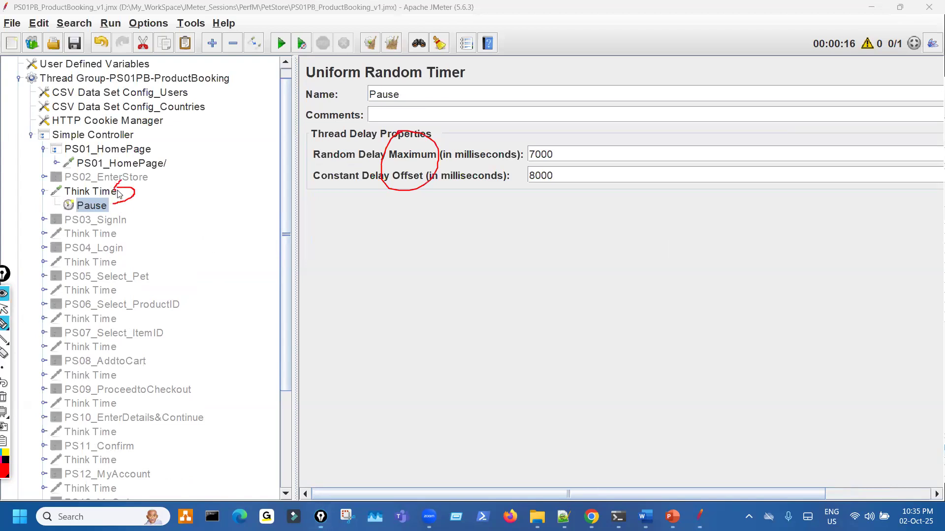
key(ctrl+shift+7)
key(ctrl+shift+2)
- Copy the Think Time after PS_SignOut into the Simple Controller and move the copy directly after PS01_HomePage
scroll(92, 400, down, 4)
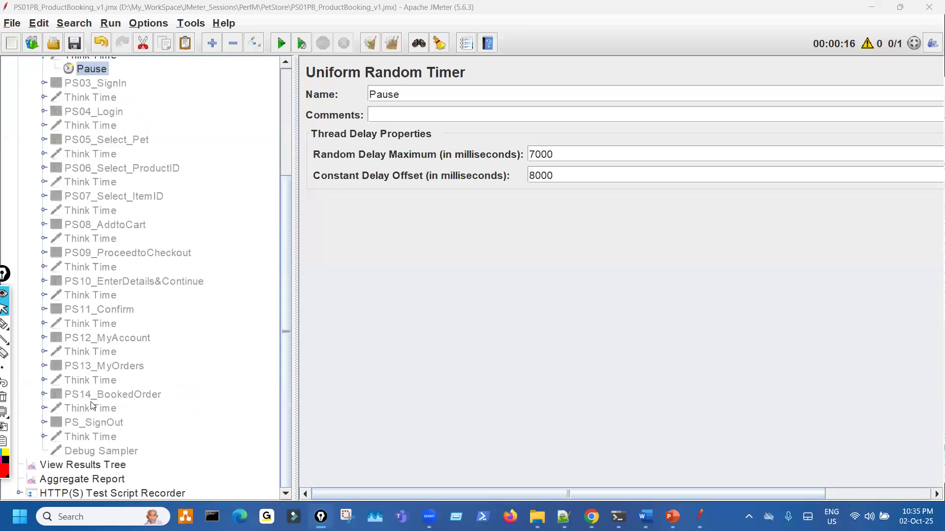
click(108, 436)
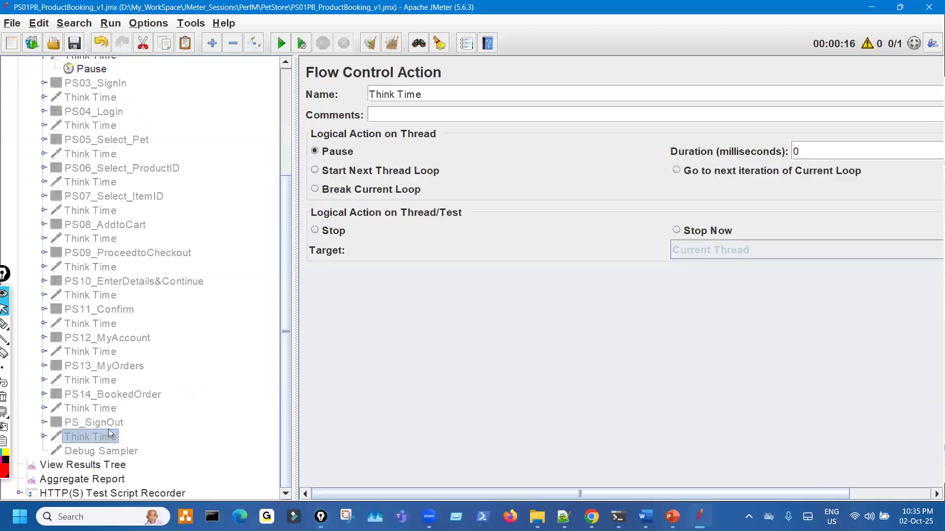
scroll(143, 373, up, 4)
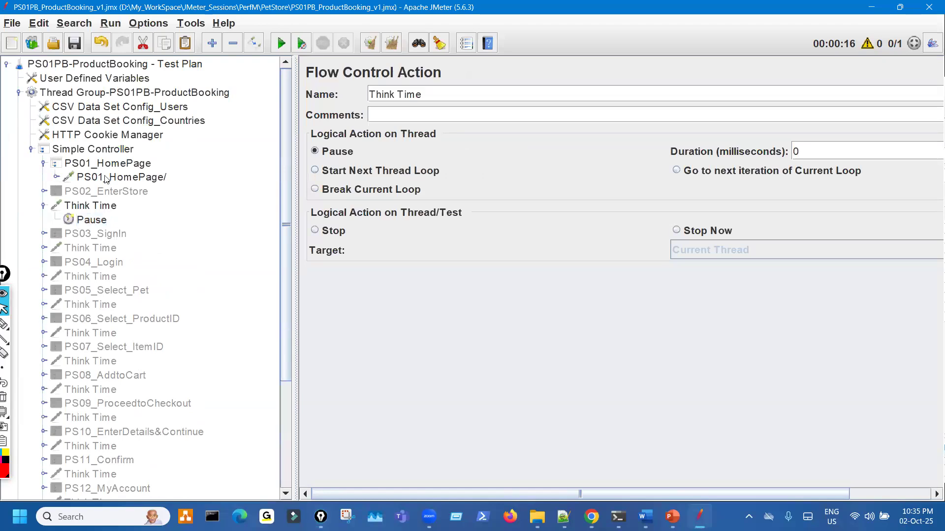
click(113, 150)
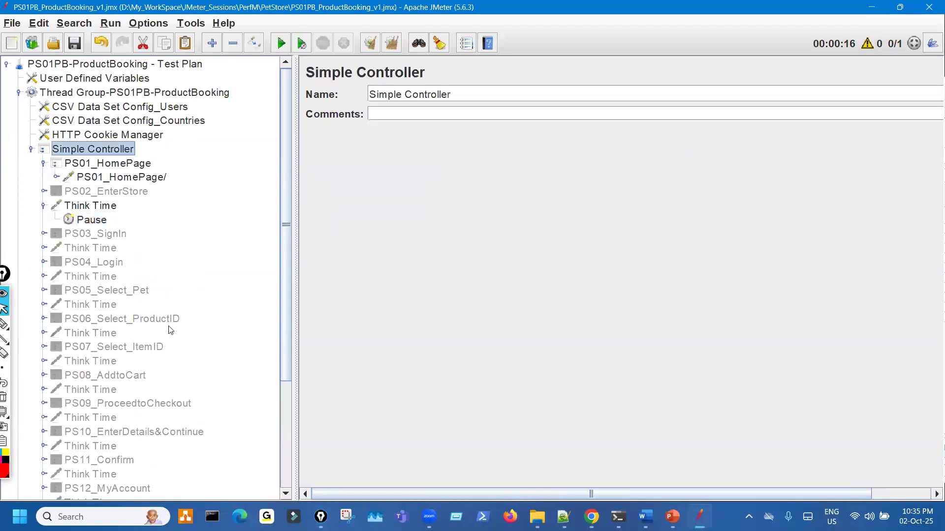
scroll(170, 329, down, 4)
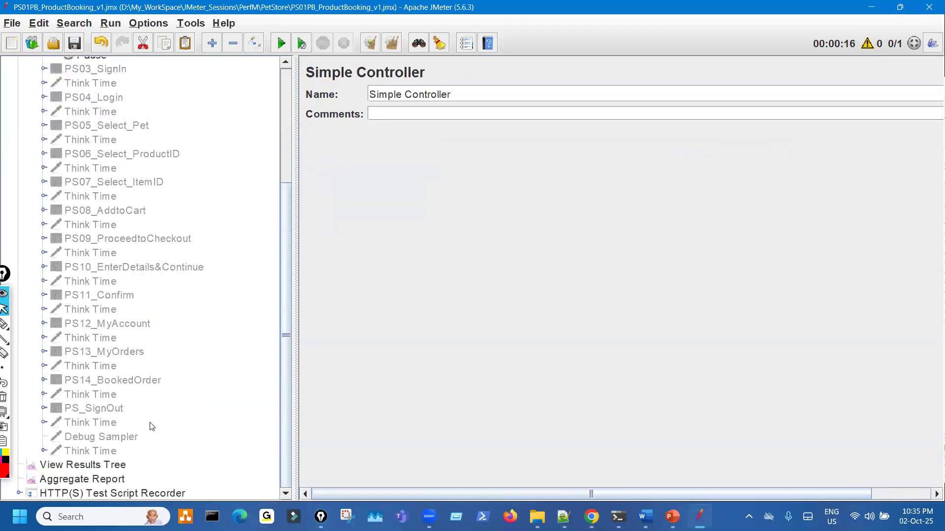
click(108, 451)
drag(174, 54, 135, 88)
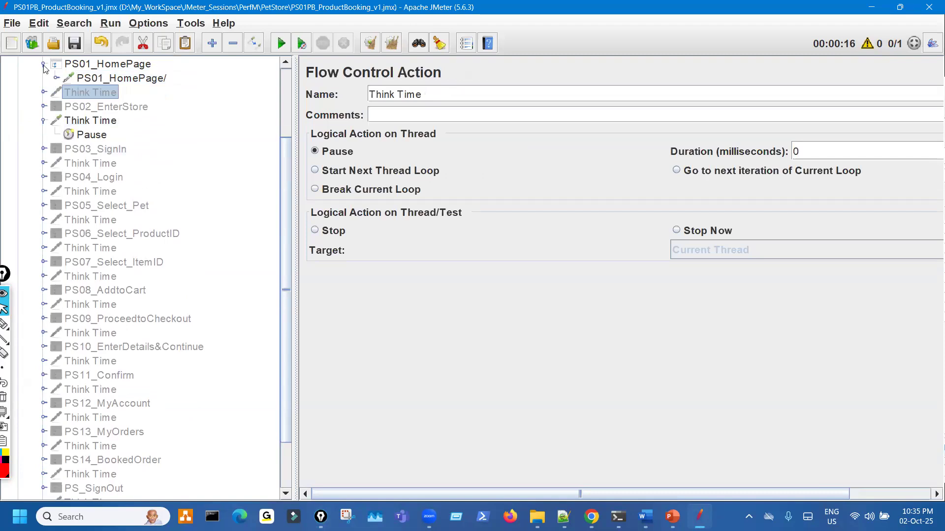
- Collapse PS01_HomePage and the Think Time after PS02_EnterStore, and disable that Think Time
click(43, 64)
click(45, 107)
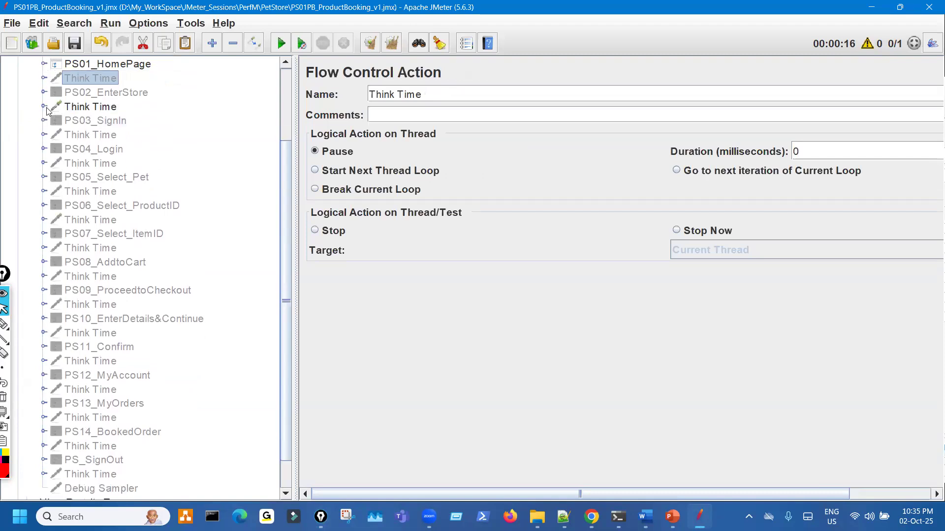
scroll(56, 127, up, 2)
click(104, 191)
key(ctrl+t)
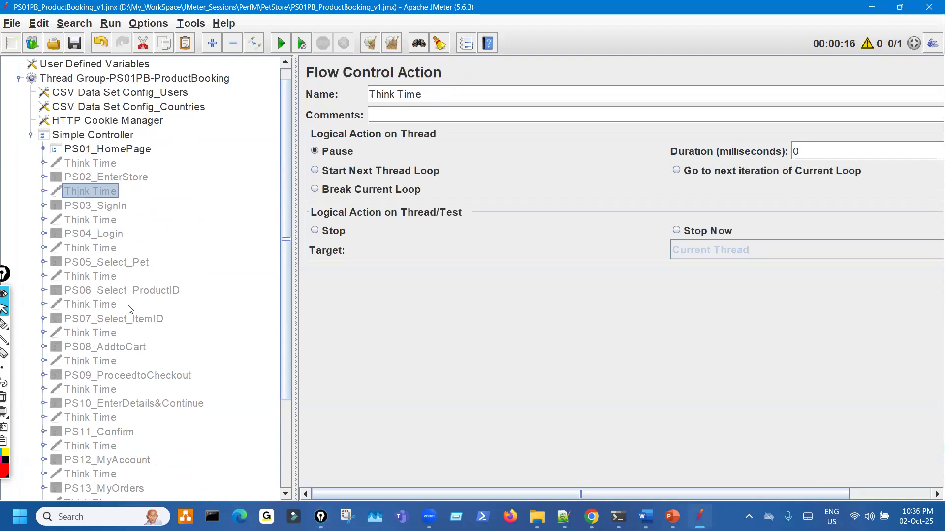
- Enable PS04_Login together with the Think Time actions directly before and after it
scroll(120, 225, down, 1)
click(107, 180)
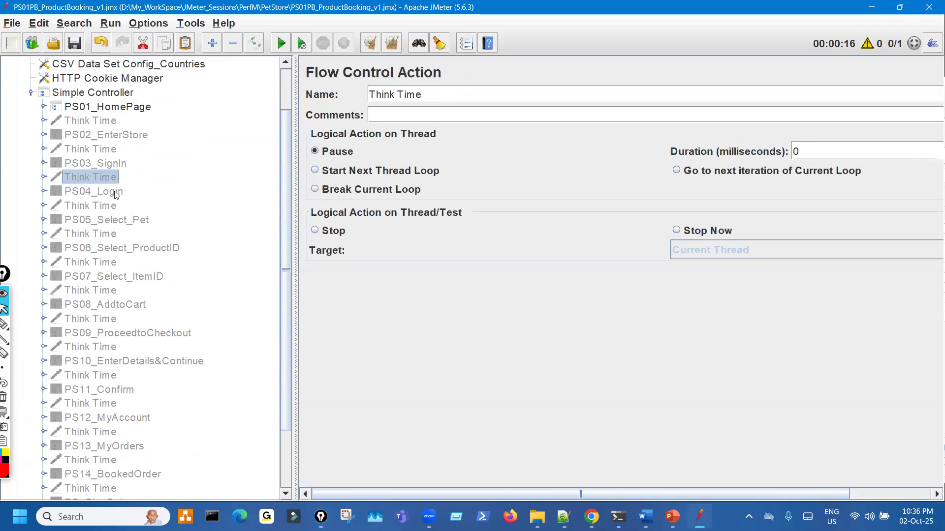
key(ctrl+t)
click(105, 192)
key(ctrl+t)
click(103, 205)
key(ctrl+t)
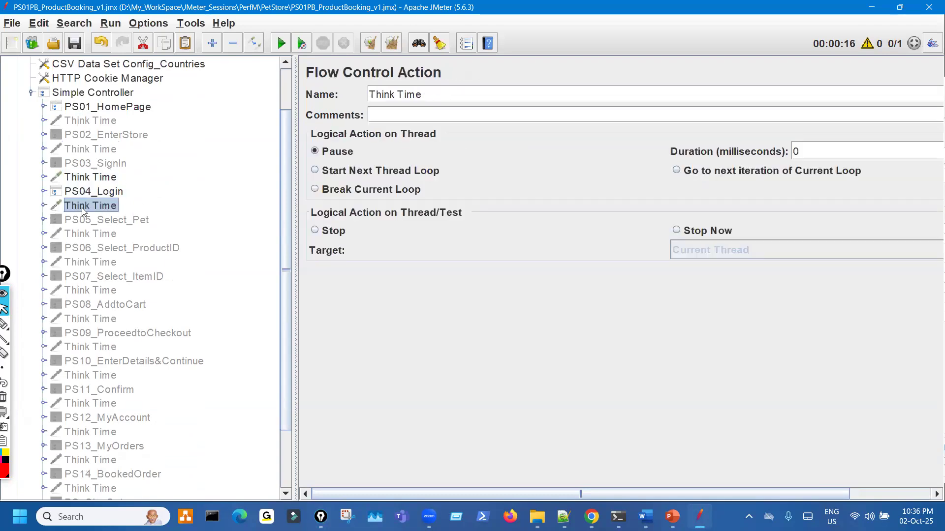
- Expand PS04_Login and the Think Time before it, and enable and expand PS03_SignIn
click(43, 194)
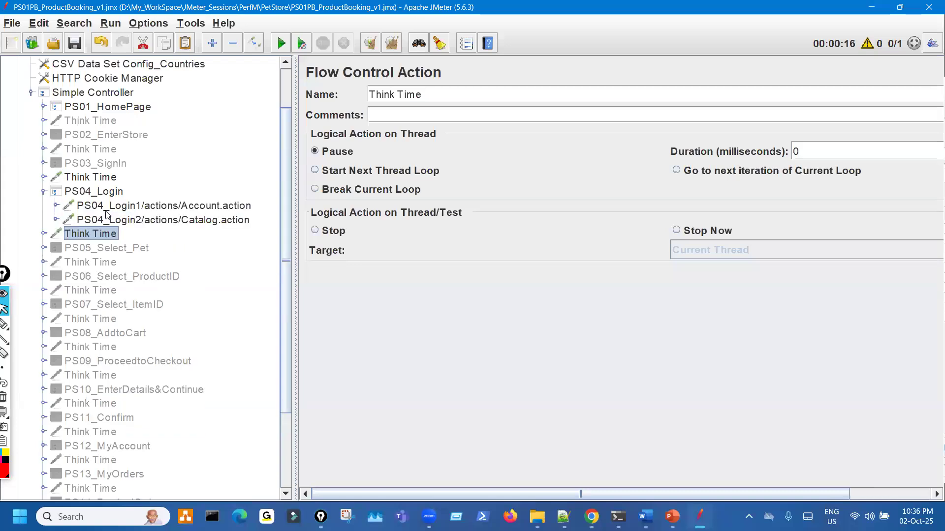
click(43, 178)
key(ctrl+shift+3)
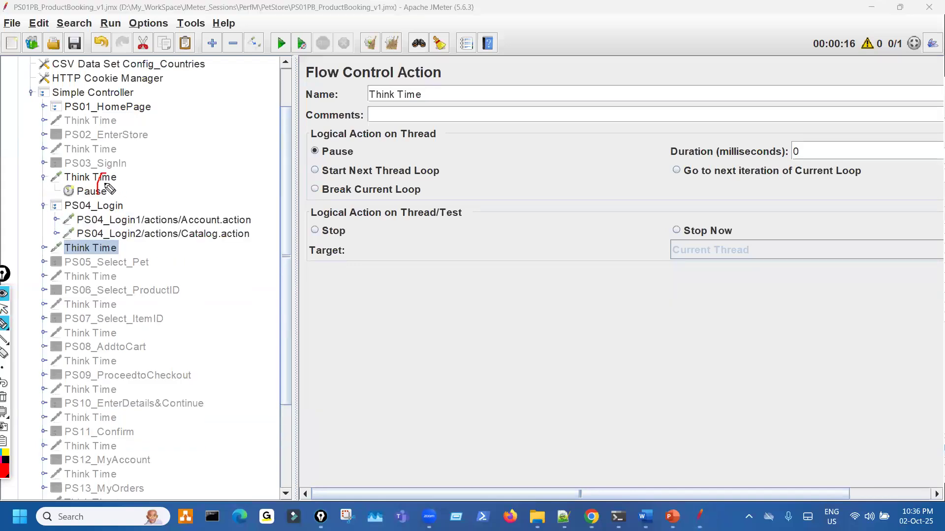
key(ctrl+shift+1)
click(43, 163)
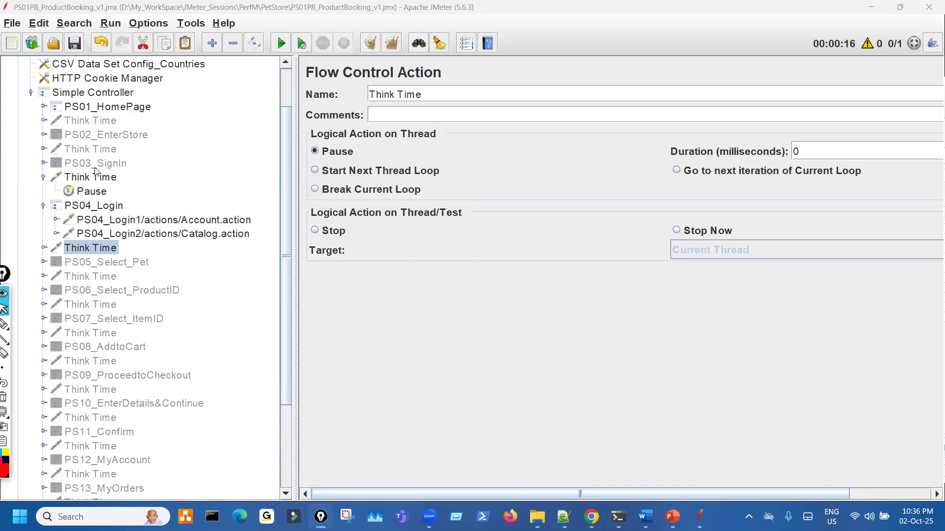
click(98, 163)
key(ctrl+shift+4)
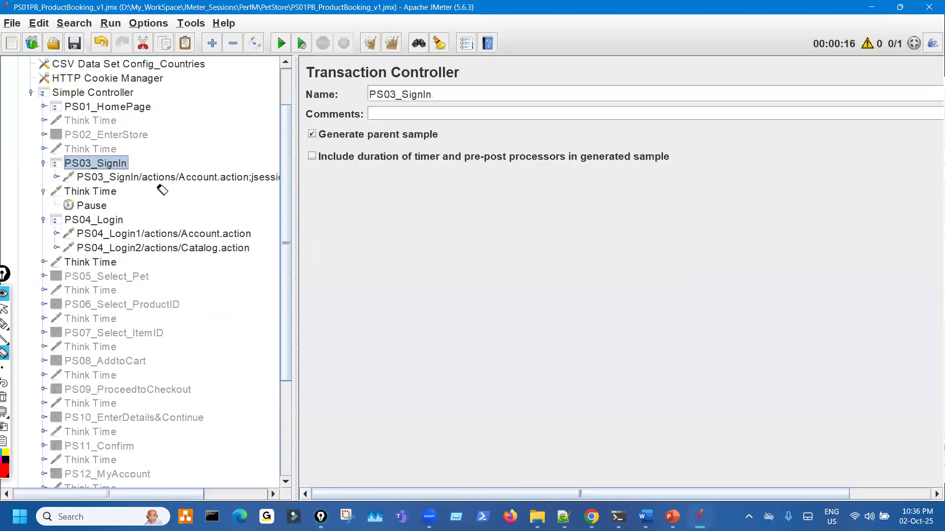
key(ctrl+shift+3)
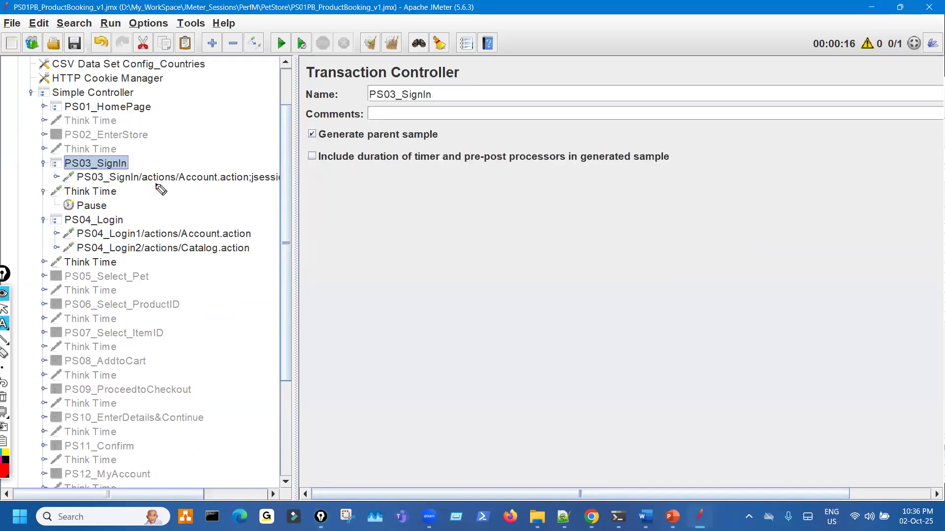
- Mark the PS03_SignIn request, the Pause with "10", the PS04_Login requests and the following Think Time in red pen, and clear the marks
drag(151, 185, 201, 189)
mouse_move(91, 185)
mouse_down()
mouse_move(86, 207)
mouse_move(94, 199)
mouse_move(217, 197)
mouse_up()
drag(226, 189, 240, 188)
mouse_move(139, 223)
mouse_down()
mouse_move(182, 217)
mouse_move(218, 268)
mouse_up()
mouse_move(249, 230)
mouse_down()
mouse_move(252, 249)
mouse_move(195, 254)
mouse_move(207, 235)
mouse_move(215, 249)
mouse_up()
mouse_move(114, 263)
mouse_down()
mouse_move(154, 239)
mouse_move(79, 272)
mouse_move(96, 259)
mouse_move(90, 269)
mouse_move(157, 289)
mouse_up()
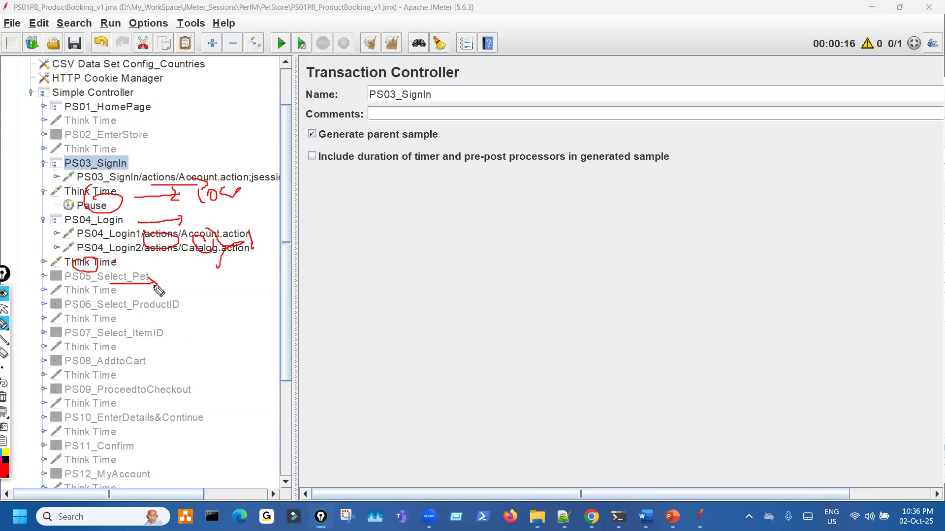
key(ctrl+shift+7)
key(ctrl+shift+2)
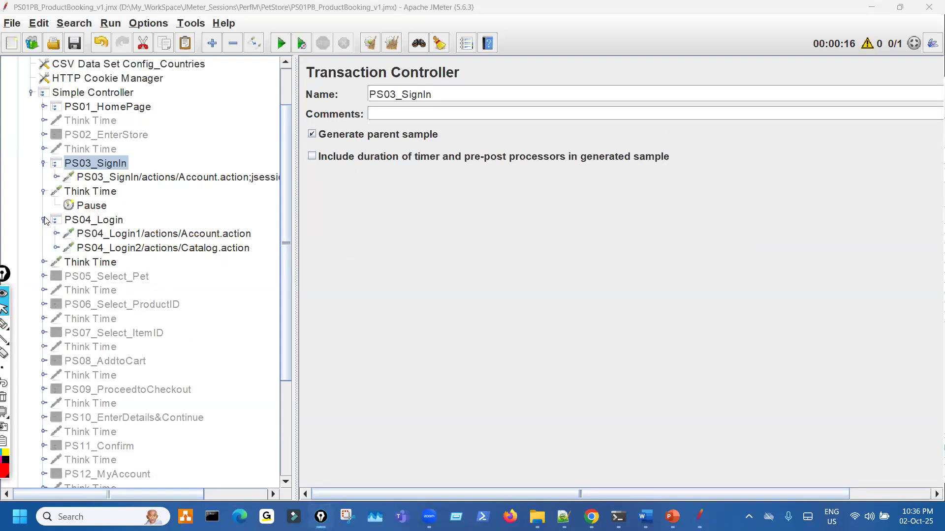
- Collapse PS04_Login, its preceding Think Time and PS03_SignIn, and expand and open the Think Time after PS02_EnterStore
click(44, 220)
click(44, 191)
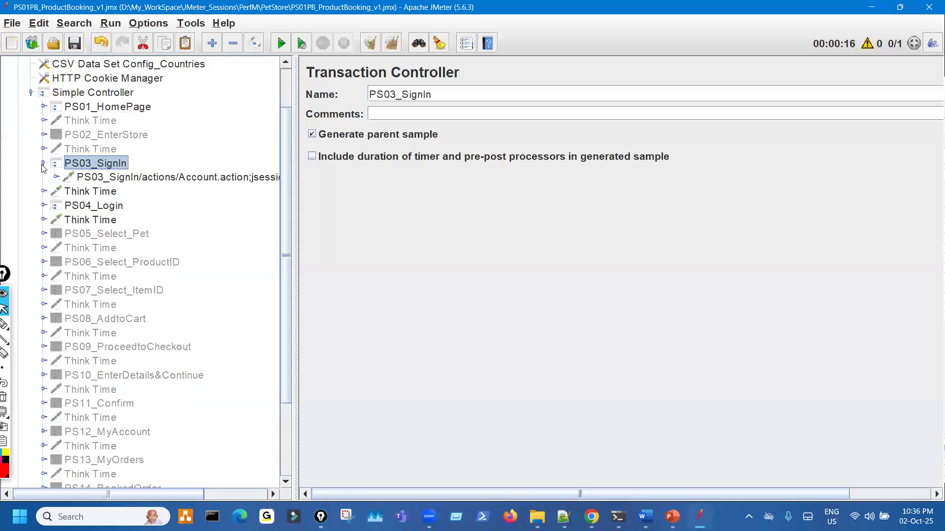
click(44, 164)
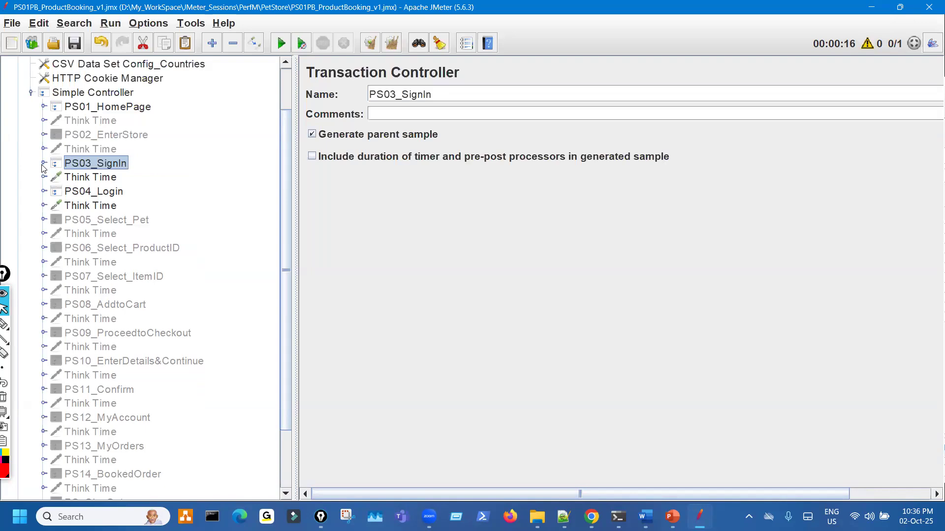
click(44, 148)
click(109, 150)
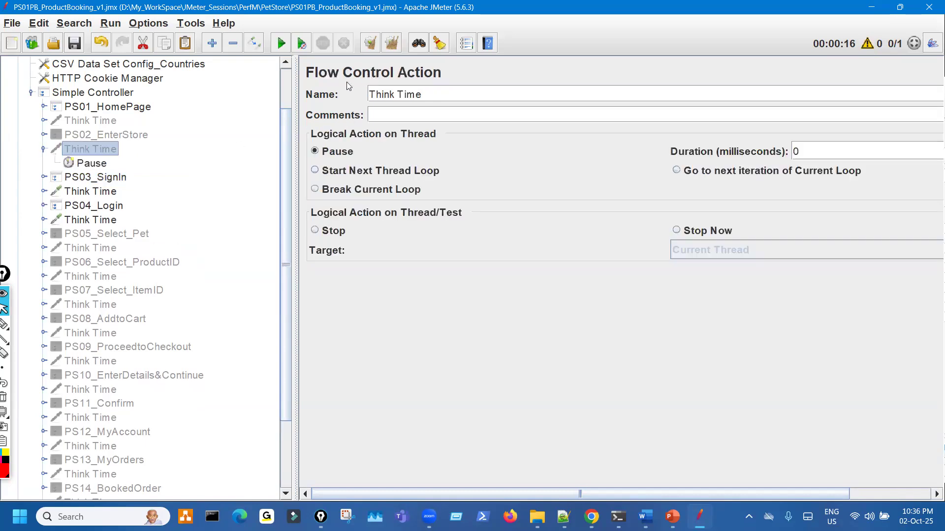
- Underline the Flow Control Action heading in red pen and clear the marks
key(ctrl+shift+2)
drag(329, 80, 406, 79)
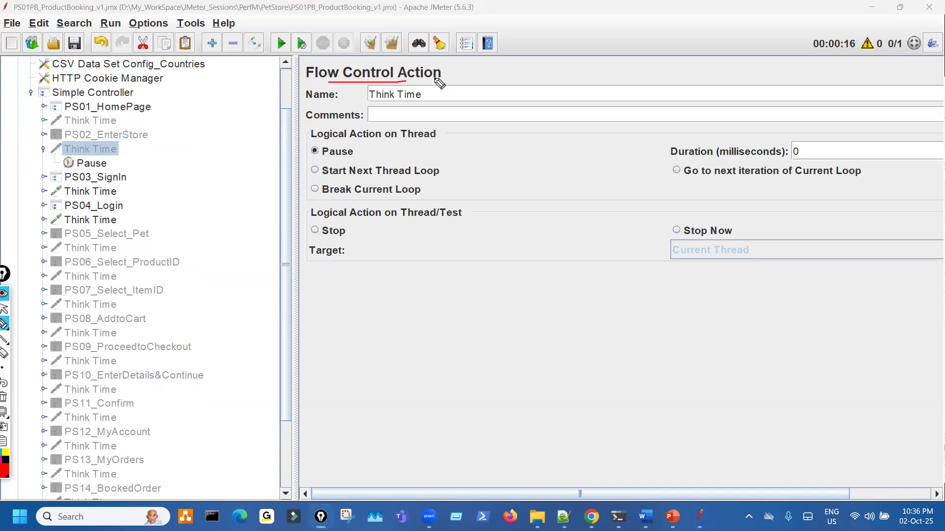
drag(434, 67, 441, 74)
key(ctrl+shift+7)
key(ctrl+shift+2)
- Draw a red pen mark beside the Think Time after PS_SignOut and clear it
scroll(138, 316, down, 3)
key(ctrl+shift+3)
drag(150, 445, 171, 436)
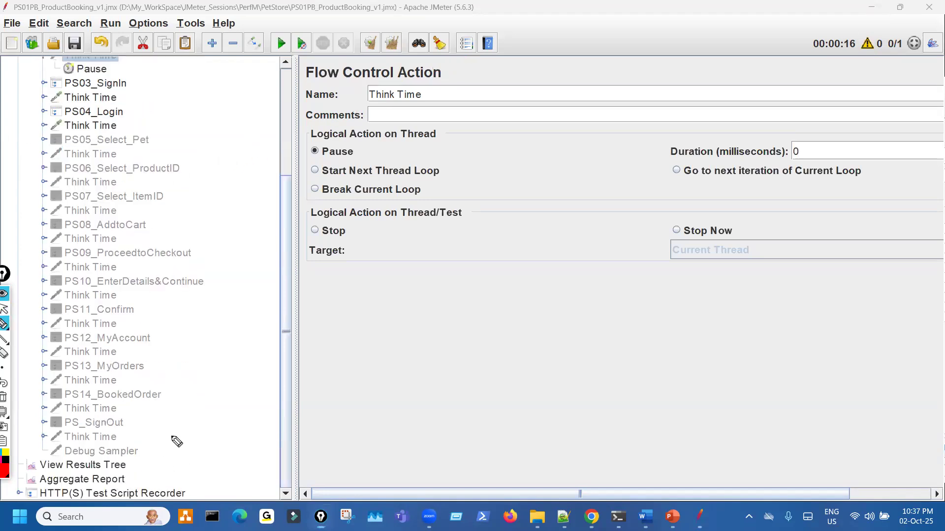
key(ctrl+shift+7)
key(ctrl+shift+2)
- Disable the Pause timer under the Think Time after PS02_EnterStore
scroll(155, 209, up, 3)
click(105, 196)
click(102, 206)
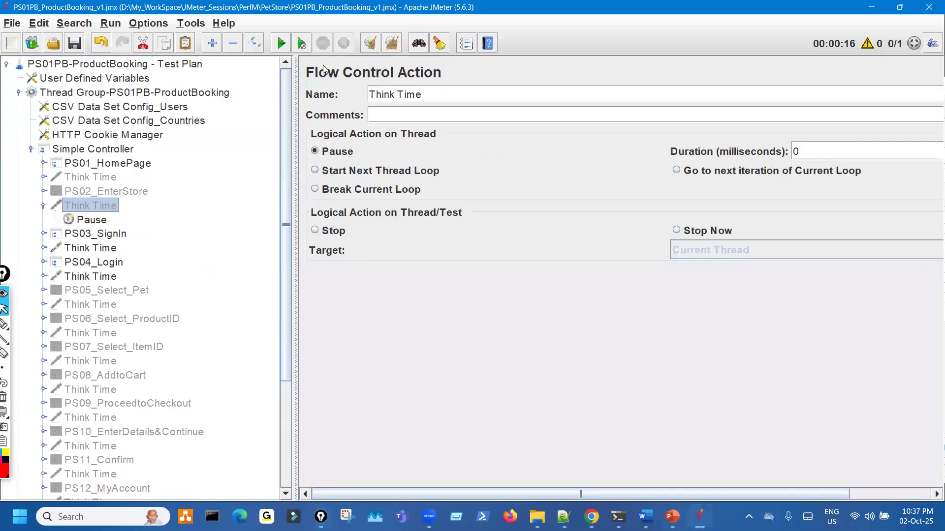
click(101, 221)
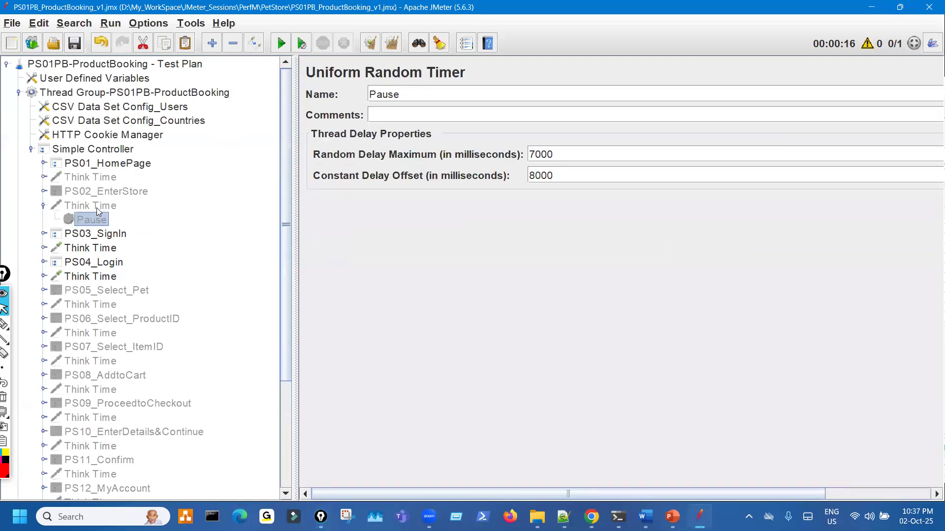
- Enable PS02_EnterStore and the Think Time elements directly before and after it
click(78, 207)
key(ctrl+t)
click(44, 207)
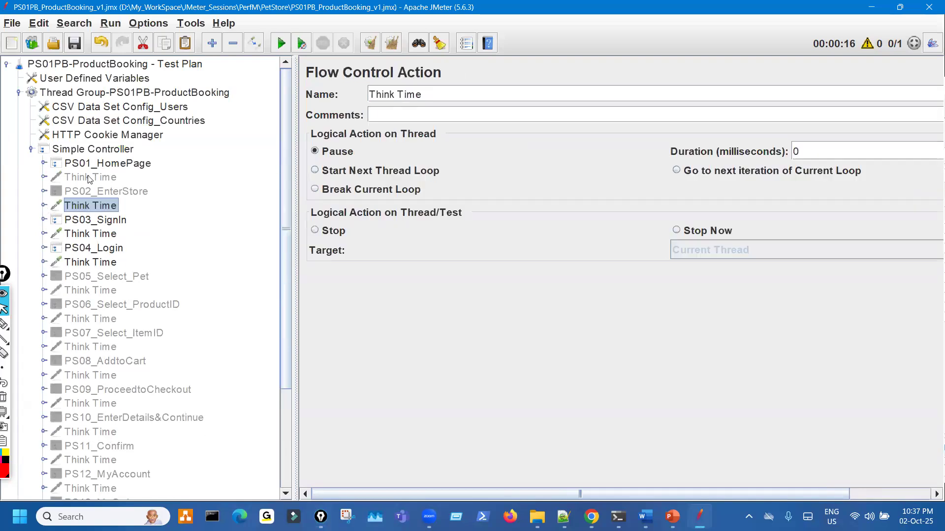
click(90, 178)
shift+click(92, 191)
key(ctrl+t)
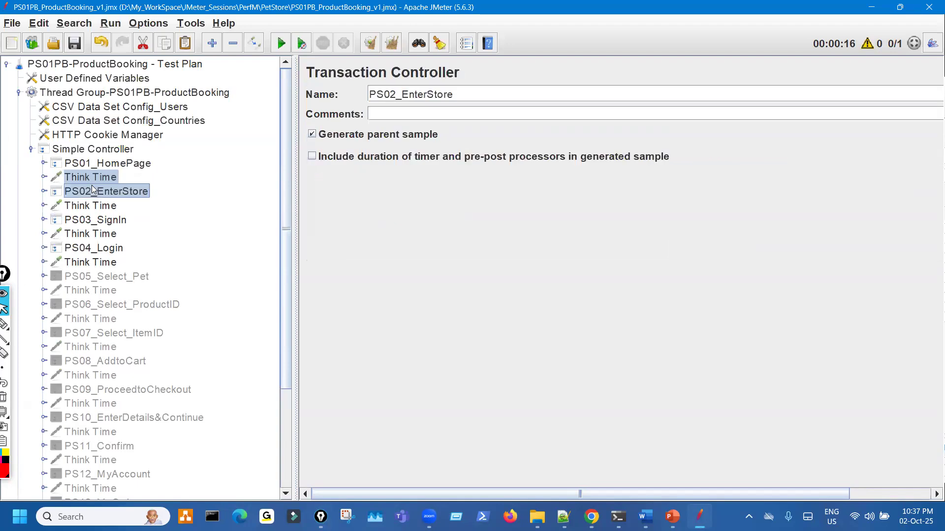
- Enable all elements from PS05_Select_Pet through the Think Time after PS_SignOut
scroll(118, 246, down, 3)
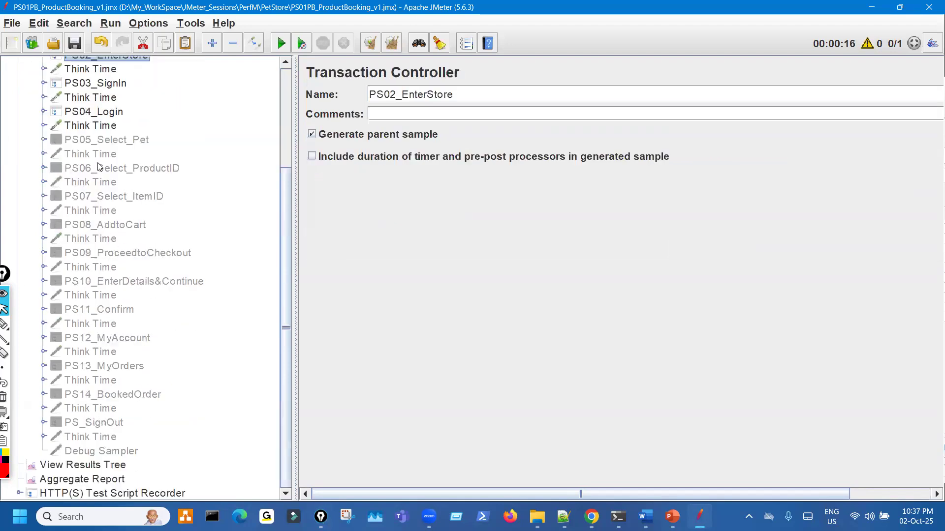
click(104, 139)
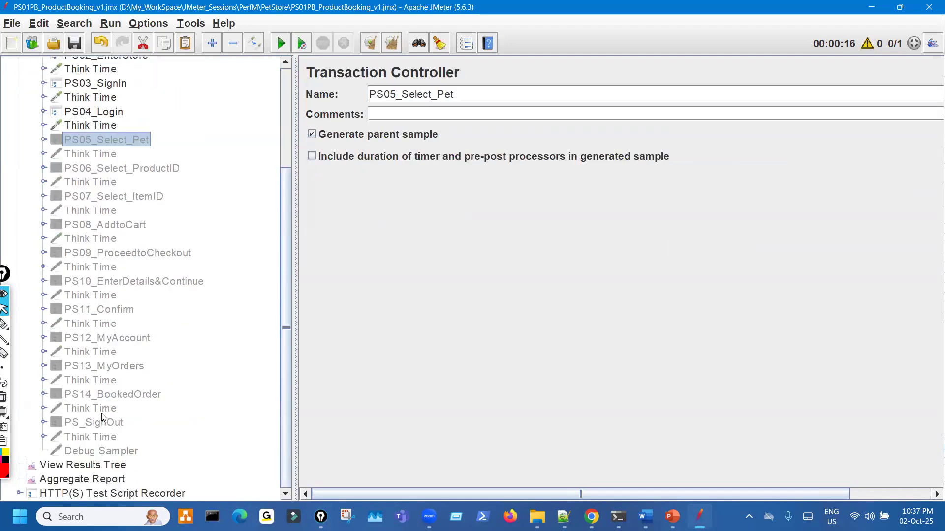
shift+click(95, 438)
key(ctrl+t)
scroll(241, 313, up, 3)
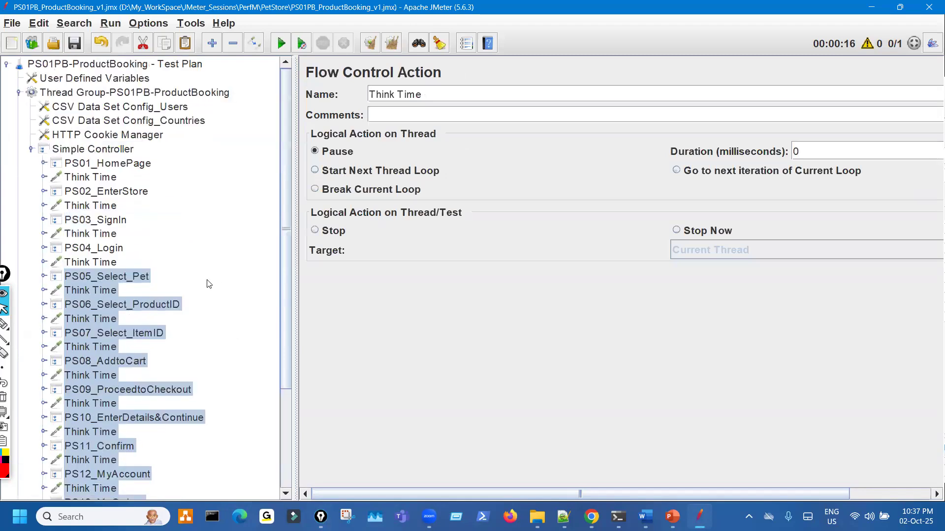
- Expand the Think Times after PS01_HomePage and PS02_EnterStore, open the second one's Pause timer, and save the test plan
click(44, 177)
click(44, 220)
click(92, 234)
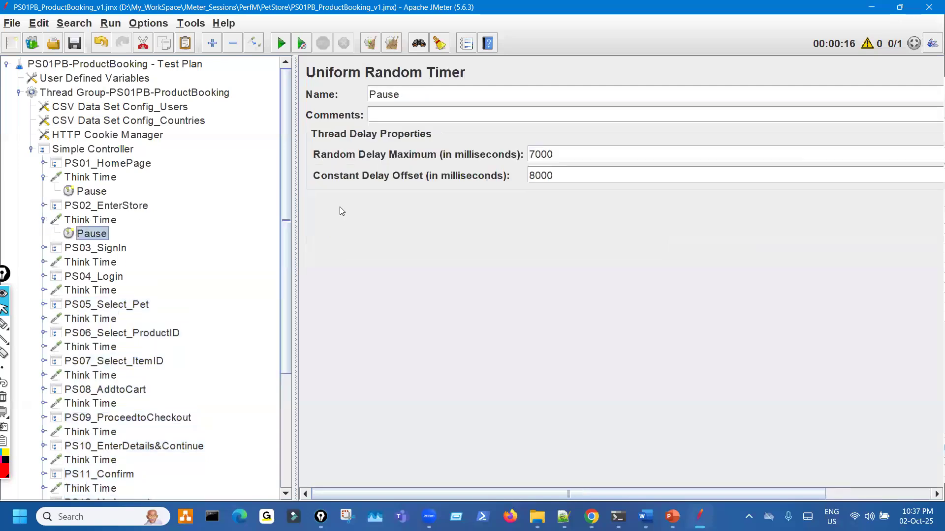
drag(555, 154, 507, 181)
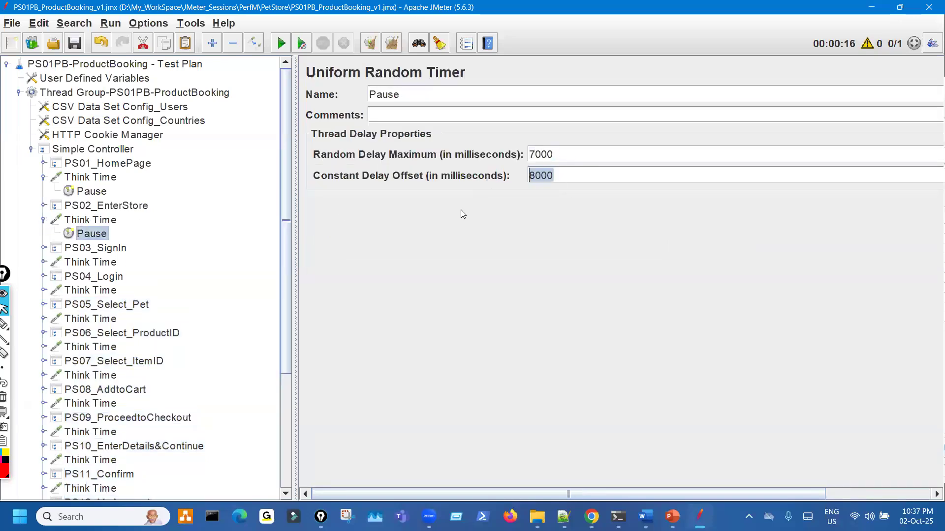
click(76, 46)
- Write the range 8 - 15 in red pen with an arrow to Random Delay Maximum, and clear the marks
drag(565, 154, 519, 157)
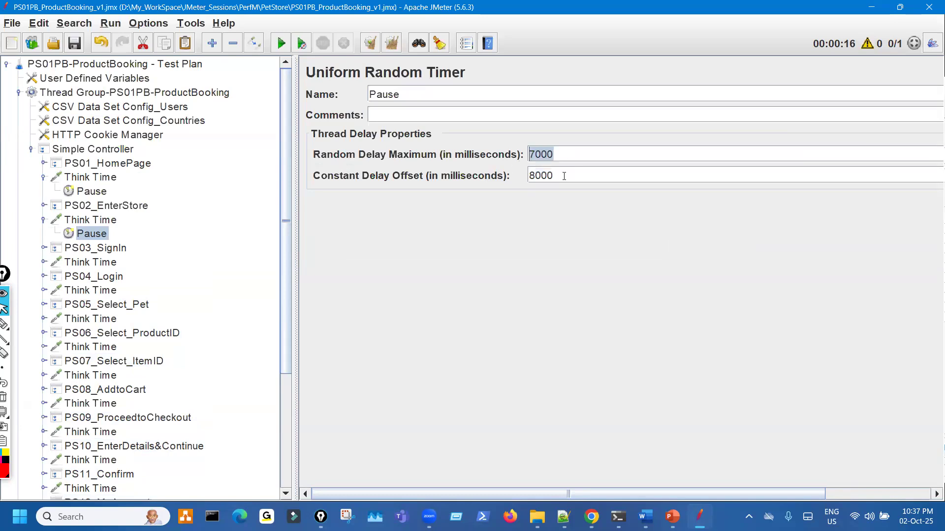
key(ctrl+shift+3)
mouse_move(512, 231)
mouse_down()
mouse_move(536, 265)
mouse_move(539, 259)
mouse_up()
mouse_move(554, 228)
mouse_down()
mouse_move(598, 242)
mouse_move(649, 225)
mouse_up()
mouse_move(696, 196)
mouse_down()
mouse_move(719, 236)
mouse_move(735, 230)
mouse_up()
drag(731, 203, 739, 199)
mouse_move(567, 224)
mouse_down()
mouse_move(517, 265)
mouse_move(527, 233)
mouse_move(526, 266)
mouse_up()
drag(757, 258, 705, 270)
drag(711, 281, 724, 277)
mouse_move(517, 271)
mouse_down()
mouse_move(518, 211)
mouse_move(529, 223)
mouse_up()
mouse_move(662, 265)
mouse_down()
mouse_move(620, 276)
mouse_move(682, 259)
mouse_up()
drag(615, 284, 660, 278)
mouse_move(700, 174)
mouse_down()
mouse_move(693, 149)
mouse_move(575, 151)
mouse_move(584, 162)
mouse_up()
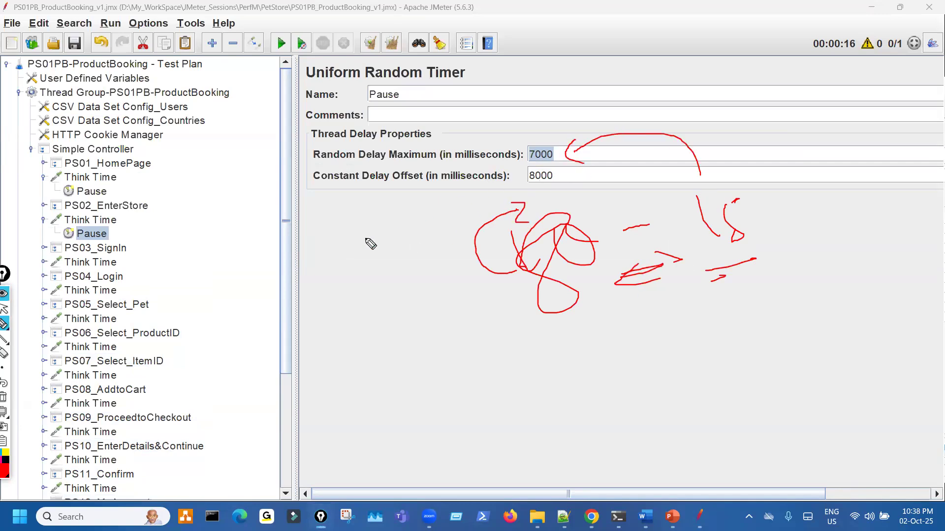
key(Escape)
- Examine the Pause timer after PS01_HomePage, expand the Think Times after PS03_SignIn, PS04_Login and PS05_Select_Pet, and check the last two Pause timers
click(99, 191)
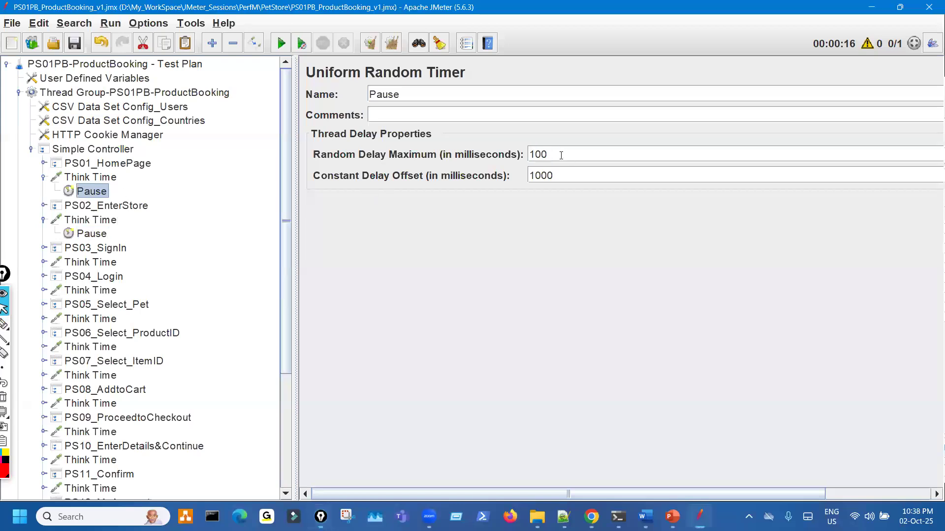
click(44, 248)
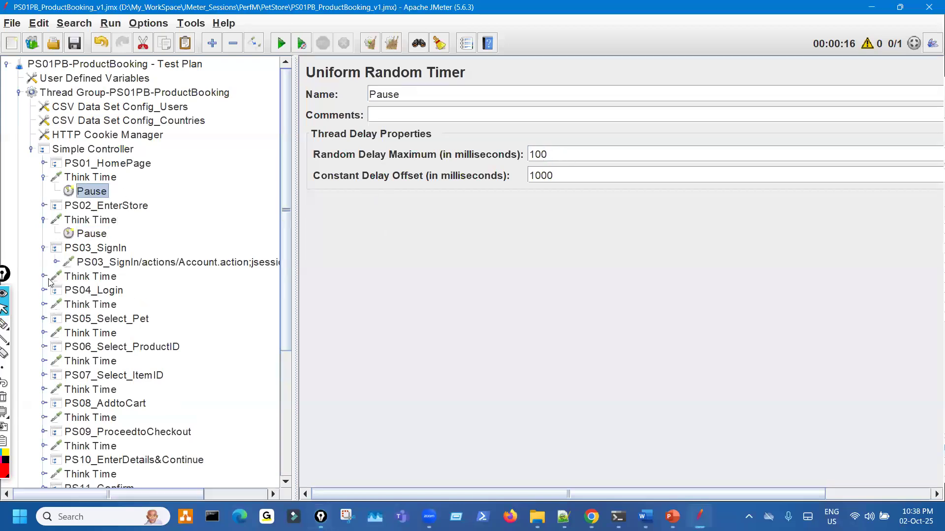
click(43, 248)
click(43, 262)
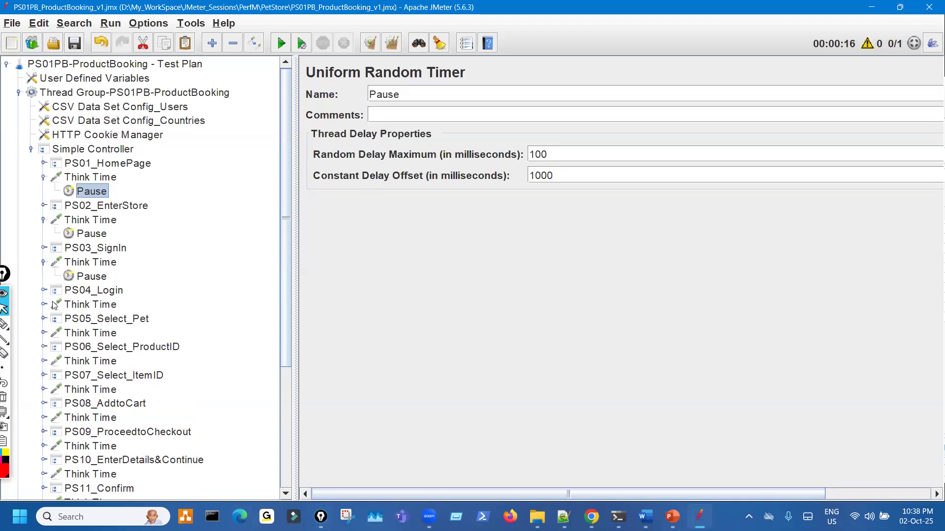
click(43, 305)
click(43, 346)
click(96, 319)
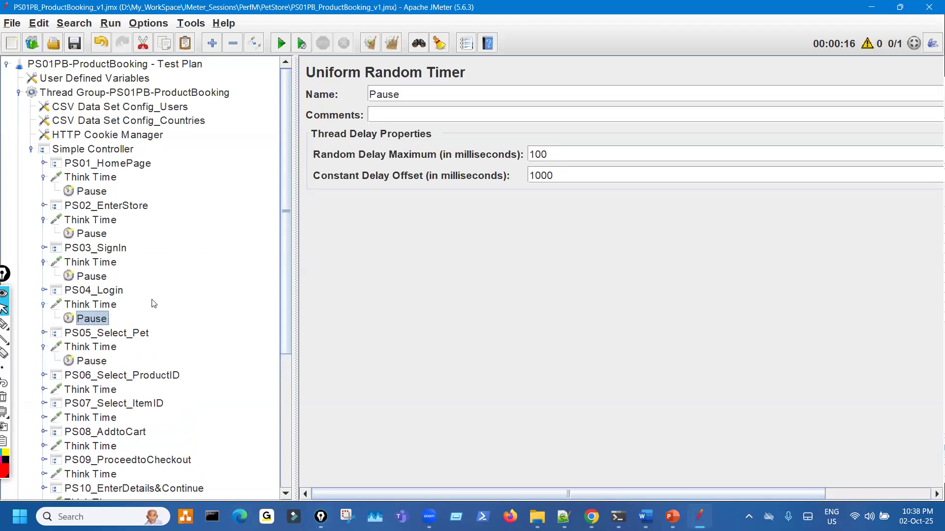
drag(546, 154, 499, 207)
click(105, 361)
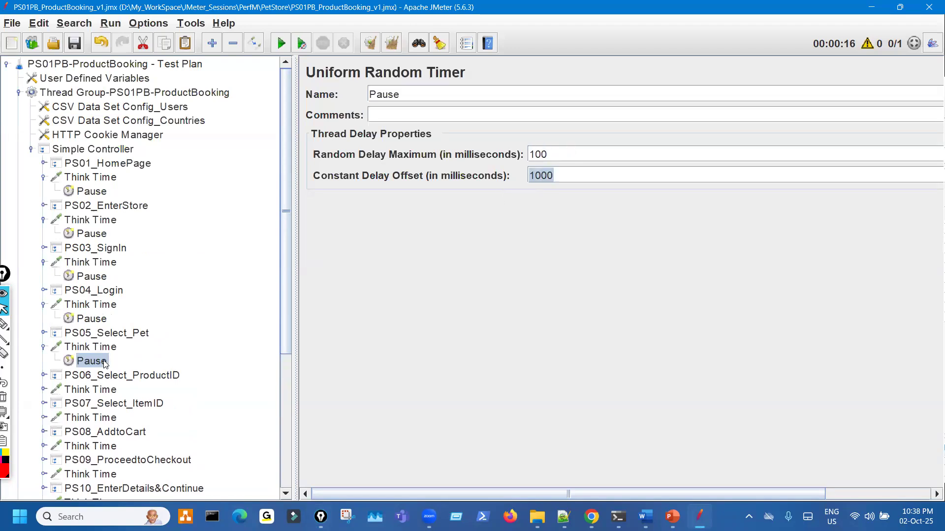
- On the Pause timer after PS02_EnterStore, write 5 - 10 in red pen, draw a line down the transaction list, and clear the marks
scroll(102, 373, down, 5)
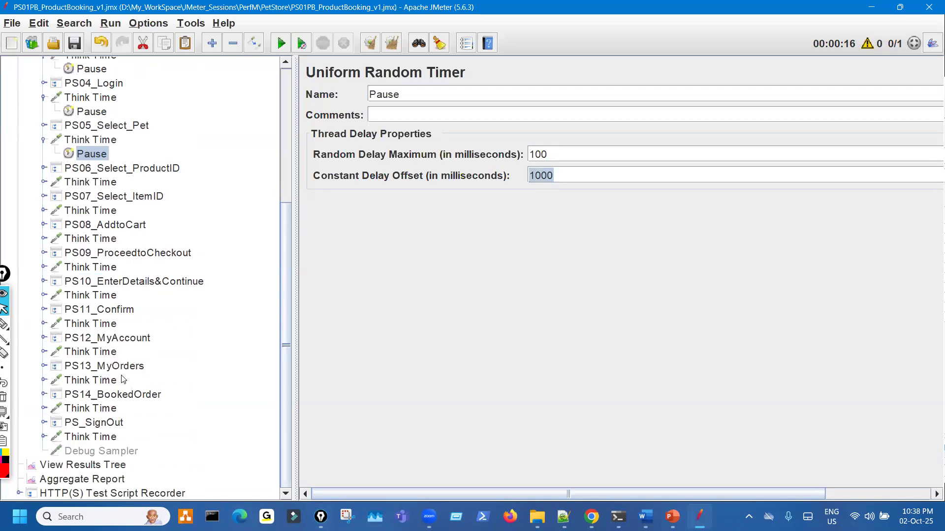
scroll(99, 373, up, 4)
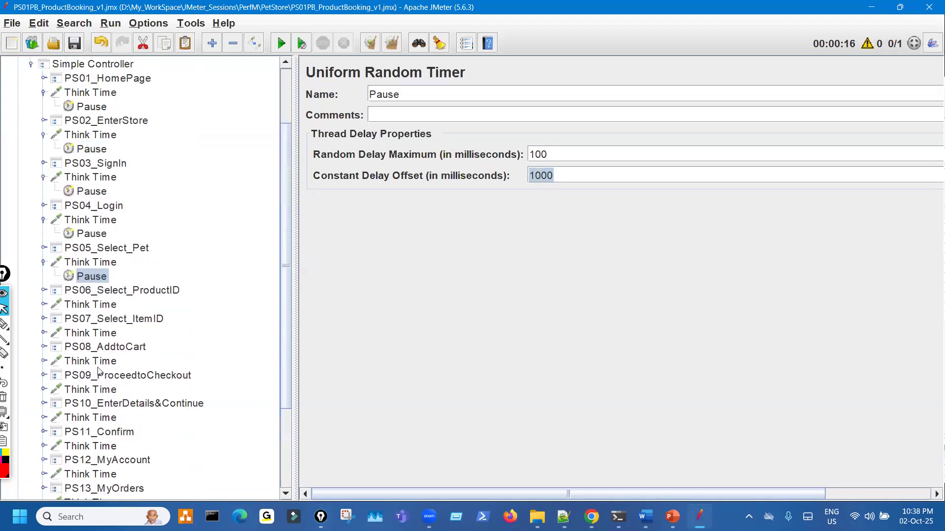
click(99, 192)
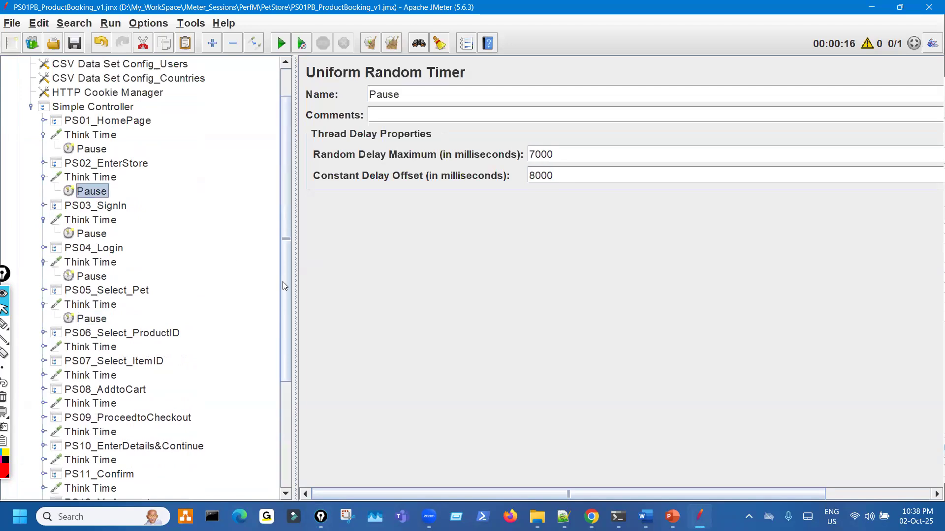
key(ctrl+shift+3)
mouse_move(449, 336)
mouse_down()
mouse_move(453, 295)
mouse_move(484, 277)
mouse_up()
drag(489, 310, 527, 301)
mouse_move(563, 271)
mouse_down()
mouse_move(580, 304)
mouse_move(596, 279)
mouse_up()
drag(523, 338, 596, 325)
drag(541, 354, 597, 341)
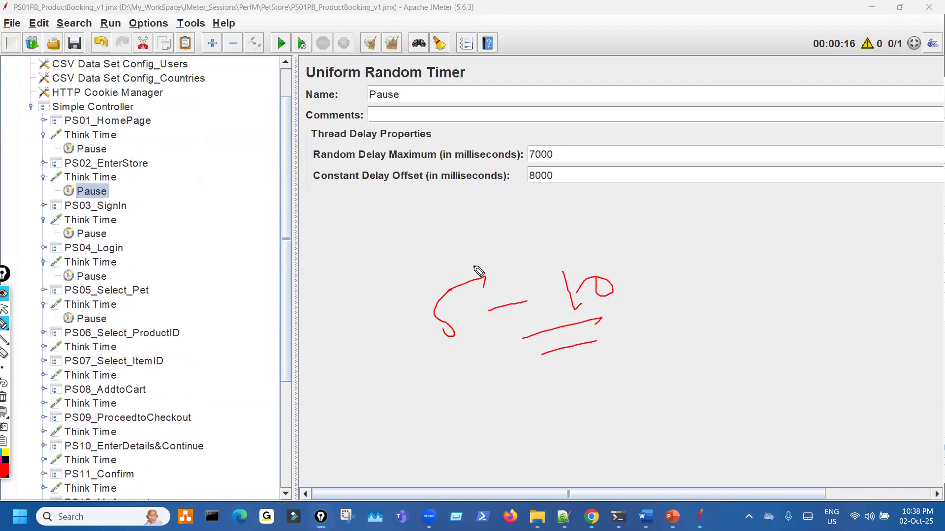
mouse_move(123, 148)
mouse_down()
mouse_move(159, 425)
mouse_move(126, 506)
mouse_up()
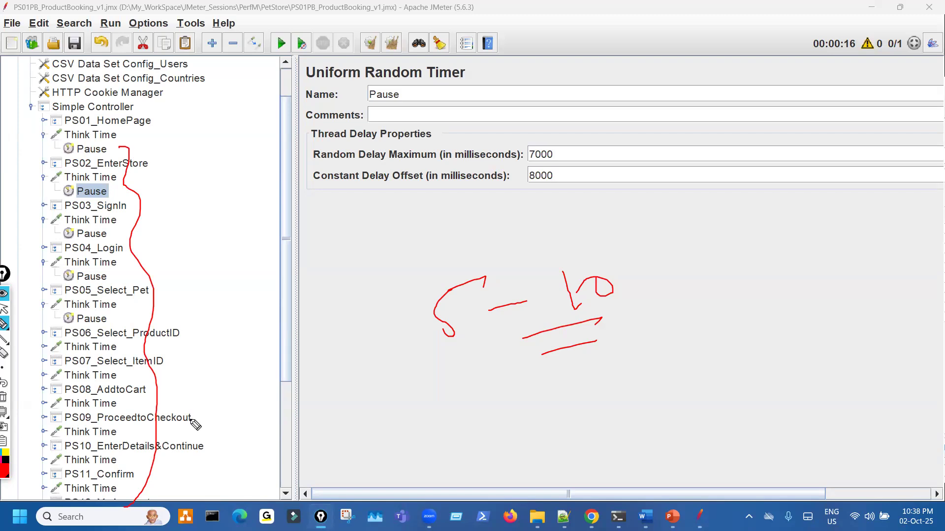
key(Escape)
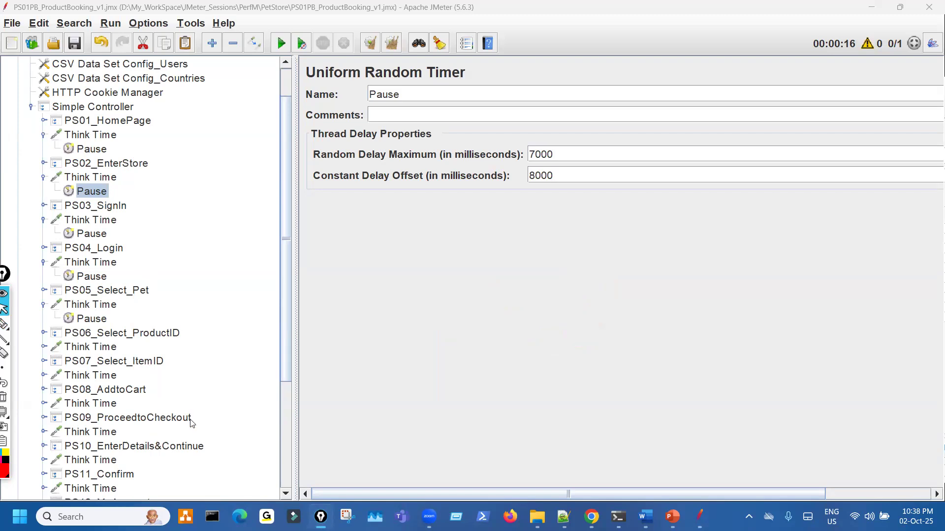
- Examine the random and constant delay values of the Pause timers after PS04_Login and PS05_Select_Pet
scroll(199, 369, up, 1)
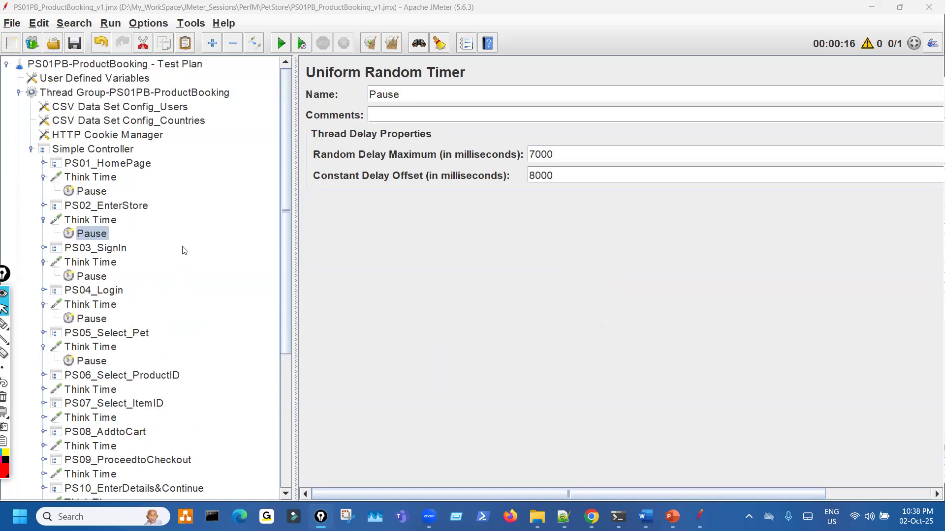
click(99, 318)
drag(594, 158, 510, 154)
drag(580, 178, 495, 176)
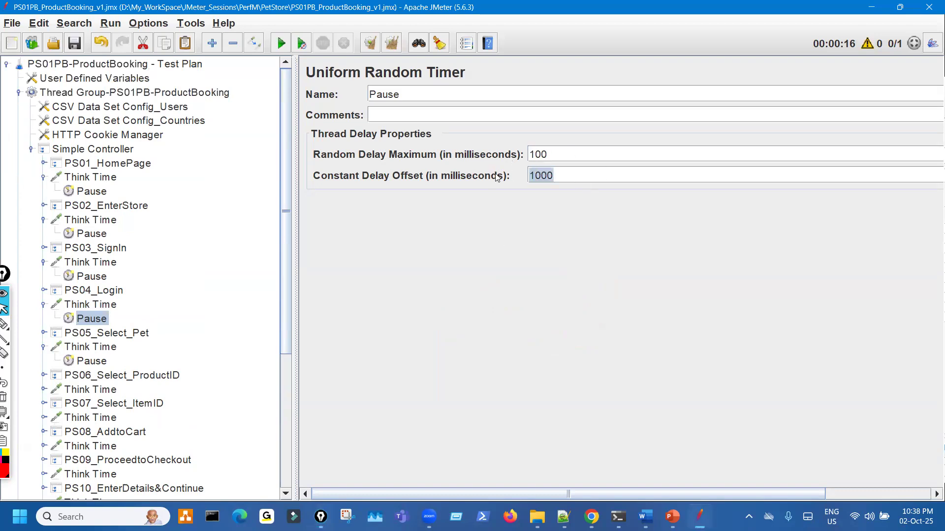
click(98, 363)
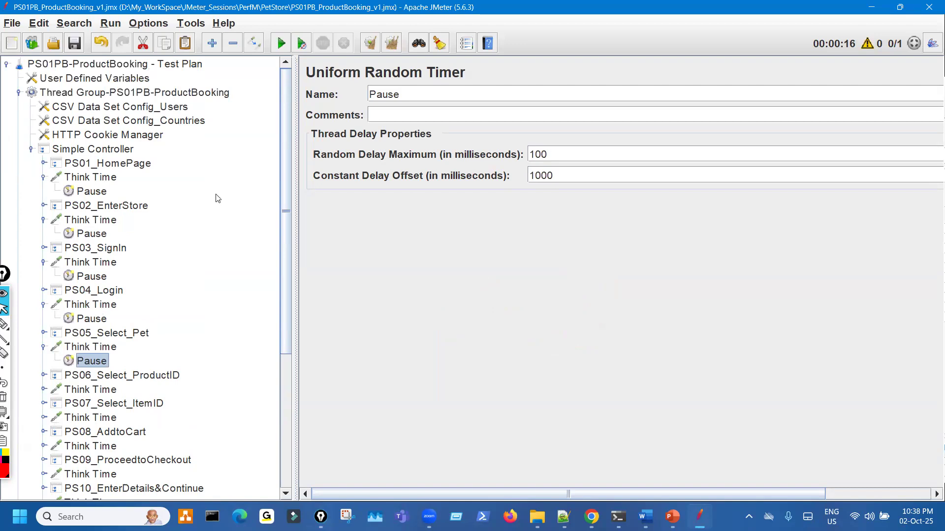
- Open User Defined Variables, narrow the test plan tree, and start a new variable row
click(141, 82)
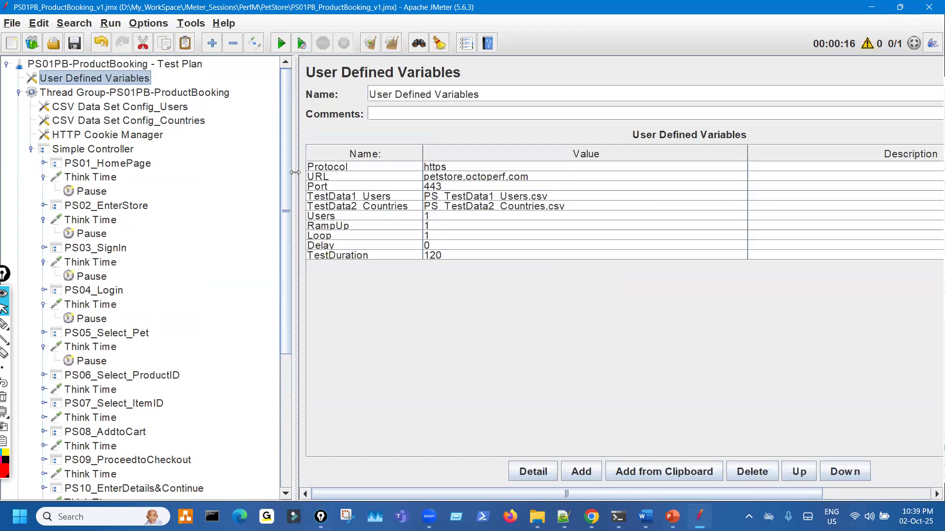
drag(288, 171, 254, 161)
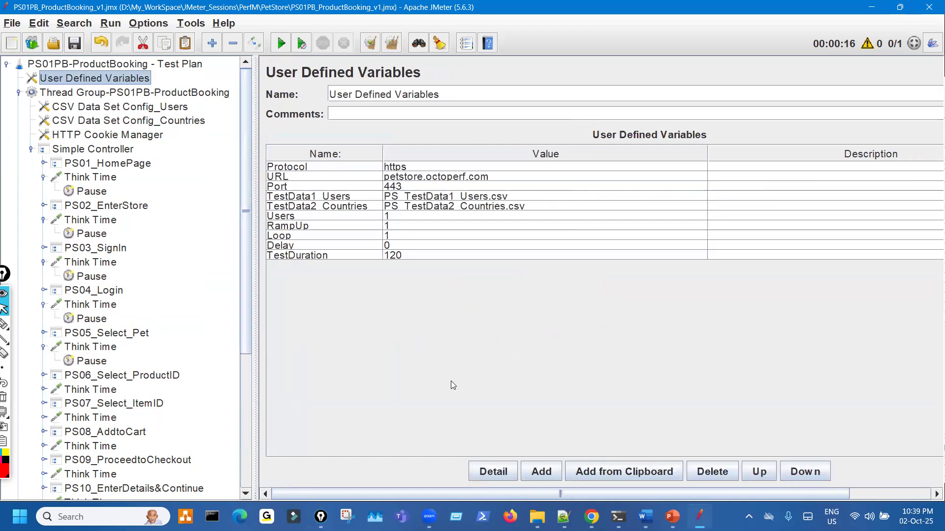
click(537, 475)
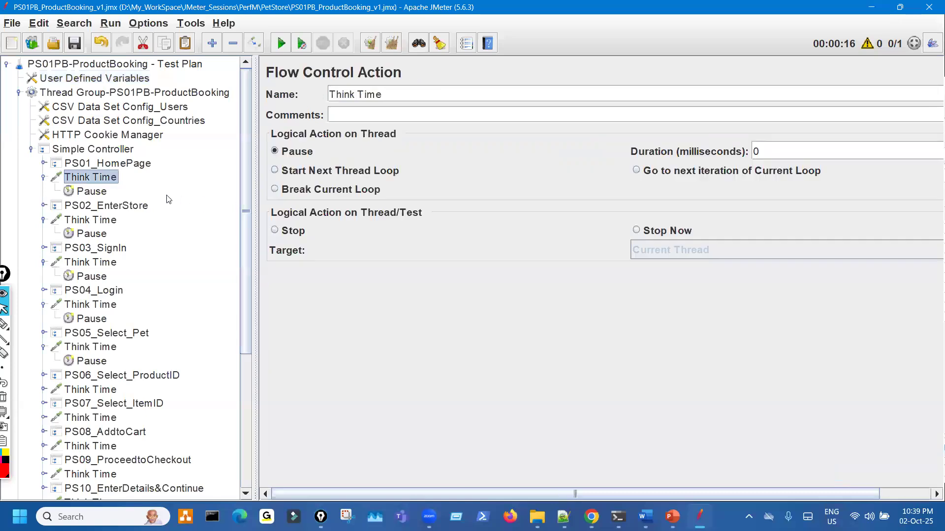
- Open the Pause timer after PS01_HomePage and underline the start of Constant Delay Offset in red pen
click(106, 192)
key(ctrl+shift+3)
drag(273, 188, 346, 187)
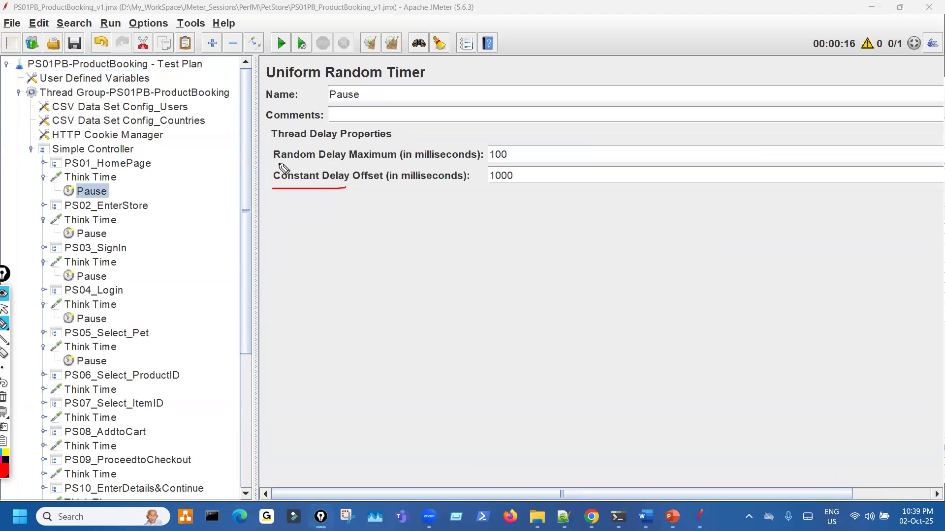
- Add two variables named ConstantDelay and RandomDelay to User Defined Variables
click(139, 82)
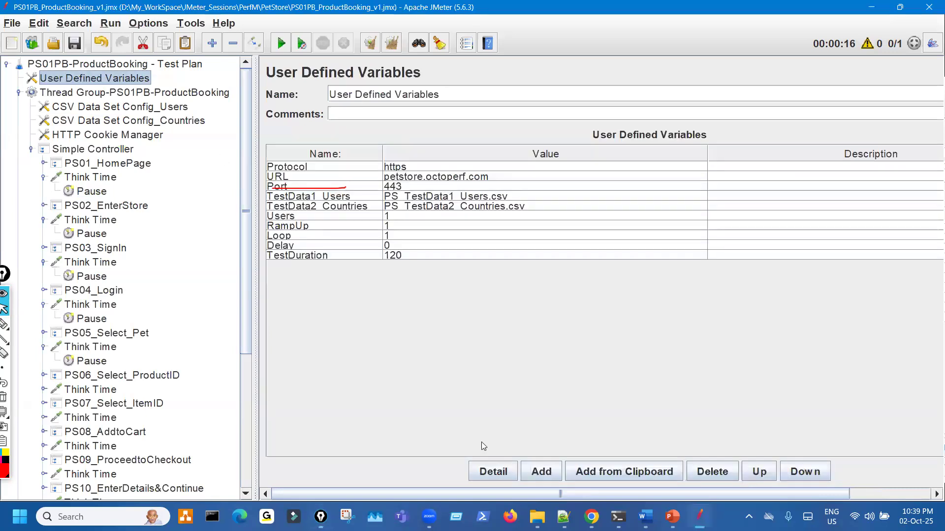
click(539, 473)
double_click(290, 266)
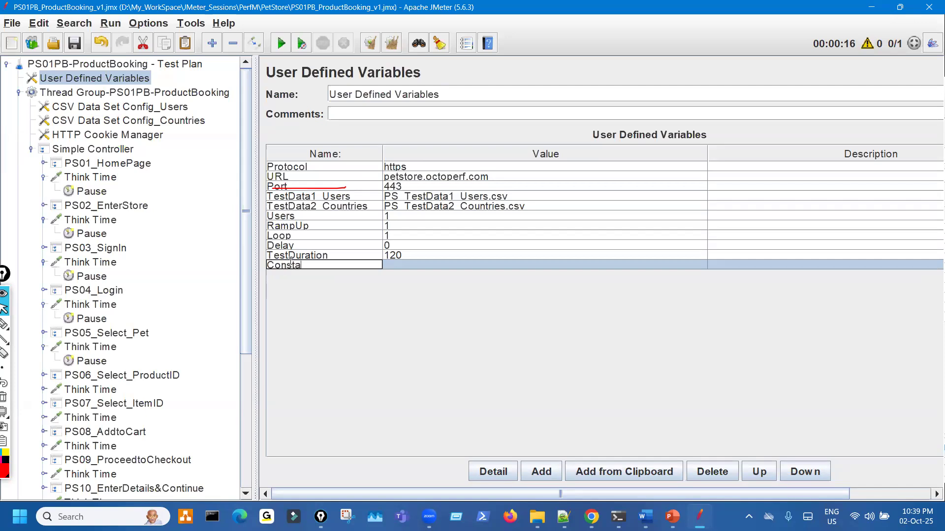
text(ConstantDelay)
click(539, 470)
double_click(292, 275)
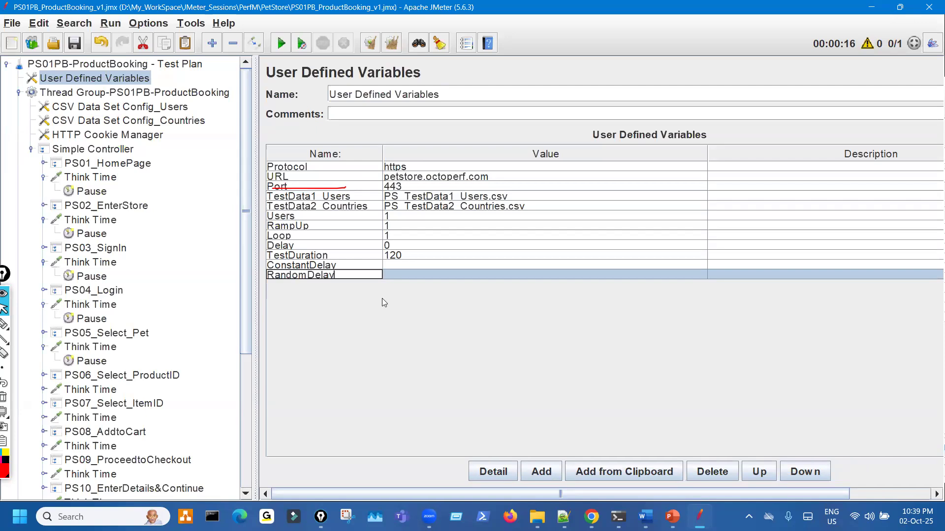
- Set the ConstantDelay variable to 10000, checking the Pause timer after PS01_HomePage, and highlight the entered value
double_click(393, 265)
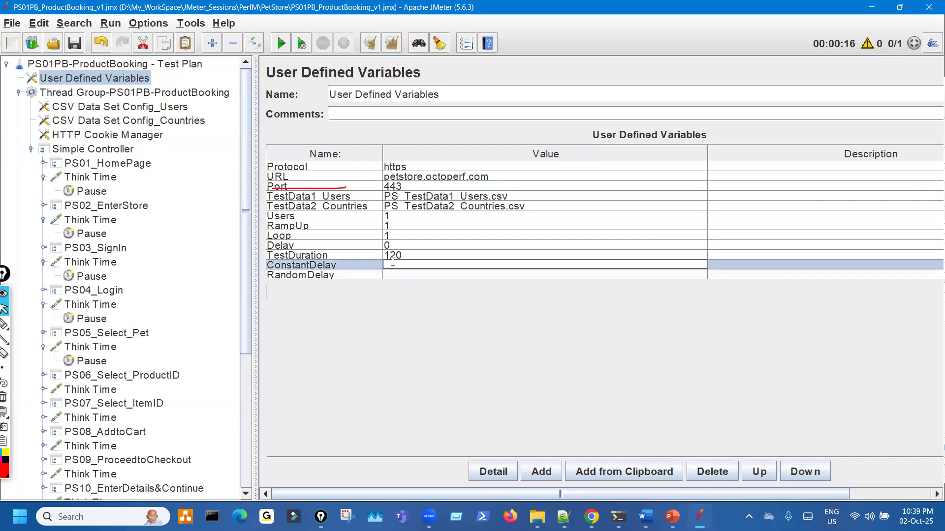
text(0000)
click(96, 191)
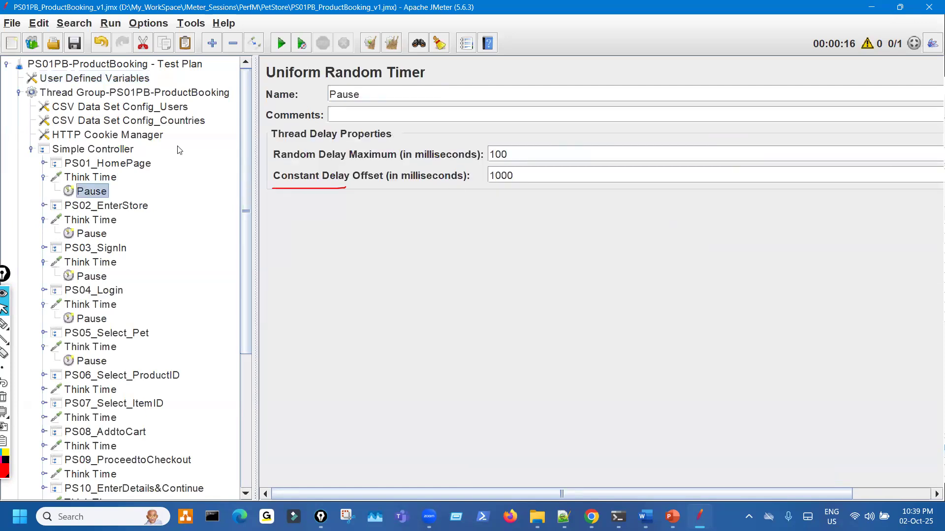
click(132, 80)
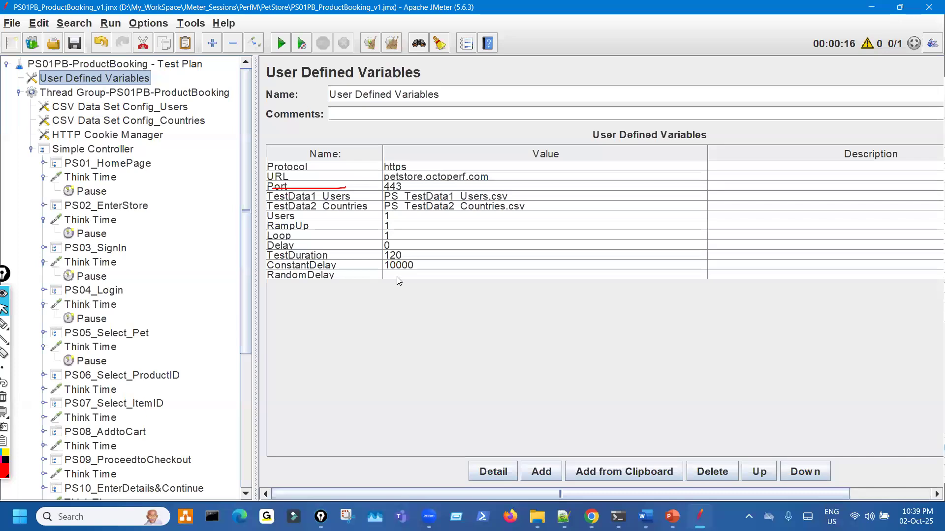
double_click(422, 265)
drag(419, 266, 383, 262)
- On the Pause timer after PS01_HomePage, write 10 - 15 in red pen with arrows from 10 to Constant Delay Offset and 15 to Random Delay Maximum
click(91, 192)
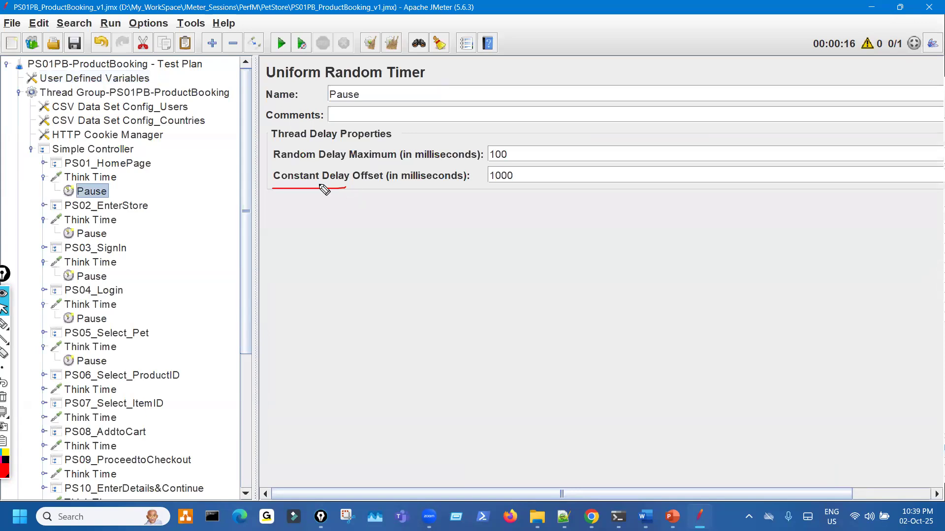
drag(323, 189, 418, 187)
mouse_move(418, 228)
mouse_down()
mouse_move(422, 243)
mouse_move(464, 252)
mouse_up()
click(474, 235)
drag(528, 290, 545, 340)
drag(552, 305, 648, 303)
drag(717, 273, 728, 302)
mouse_move(744, 268)
mouse_down()
mouse_move(757, 303)
mouse_move(754, 260)
mouse_up()
drag(536, 357, 571, 346)
mouse_move(566, 305)
mouse_down()
mouse_move(499, 196)
mouse_move(521, 220)
mouse_up()
mouse_move(749, 266)
mouse_down()
mouse_move(766, 259)
mouse_move(740, 316)
mouse_move(712, 327)
mouse_up()
drag(652, 348, 713, 325)
mouse_move(714, 325)
mouse_down()
mouse_move(680, 362)
mouse_move(639, 361)
mouse_up()
mouse_move(701, 268)
mouse_down()
mouse_move(519, 148)
mouse_move(506, 150)
mouse_up()
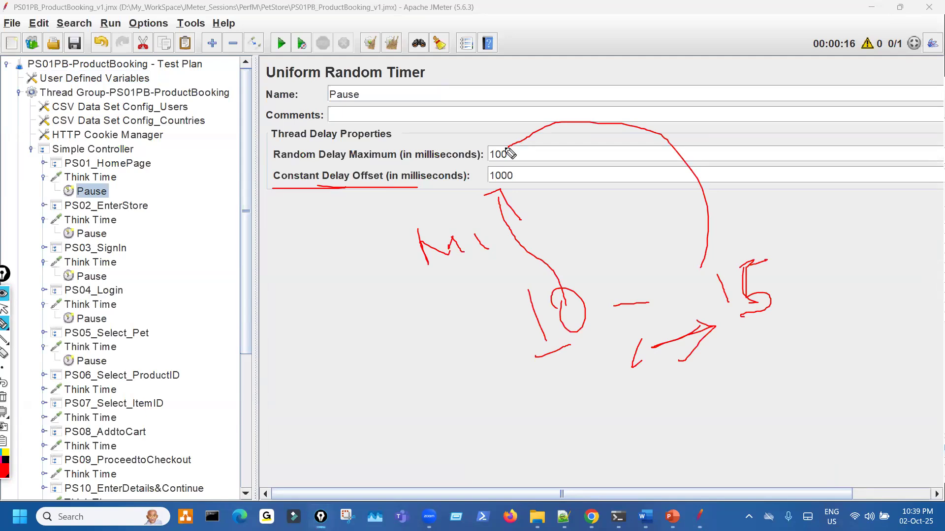
- Clear the red pen annotations and underline Constant Delay Offset in red on the Pause timer after PS01_HomePage
key(Escape)
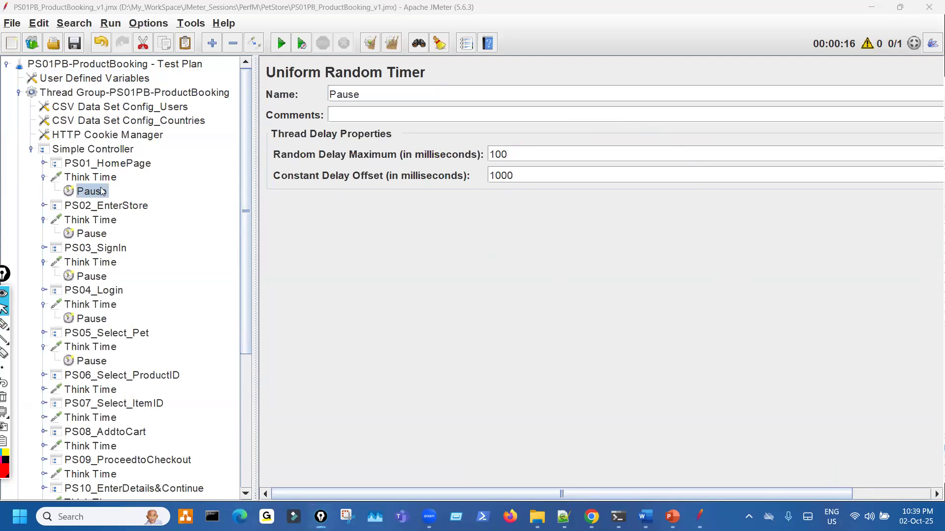
click(102, 191)
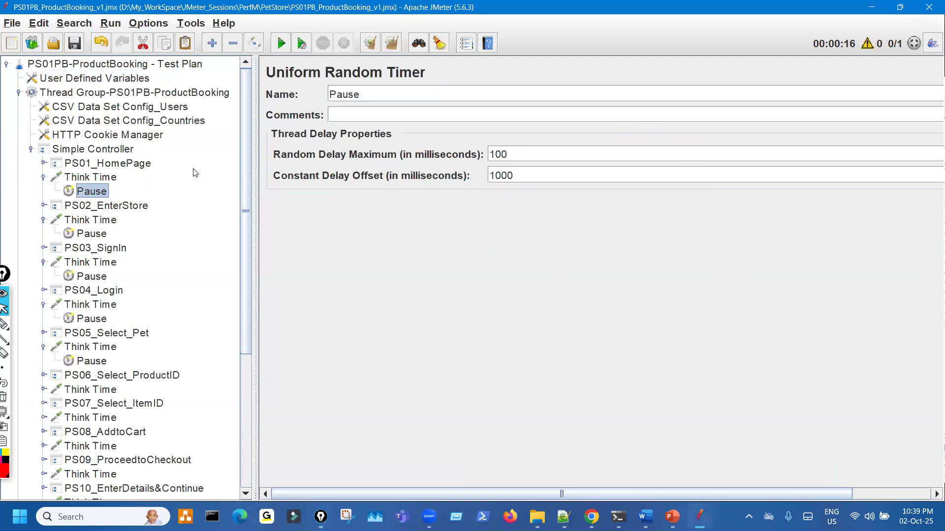
key(ctrl+shift+3)
drag(288, 189, 323, 187)
key(ctrl+shift+2)
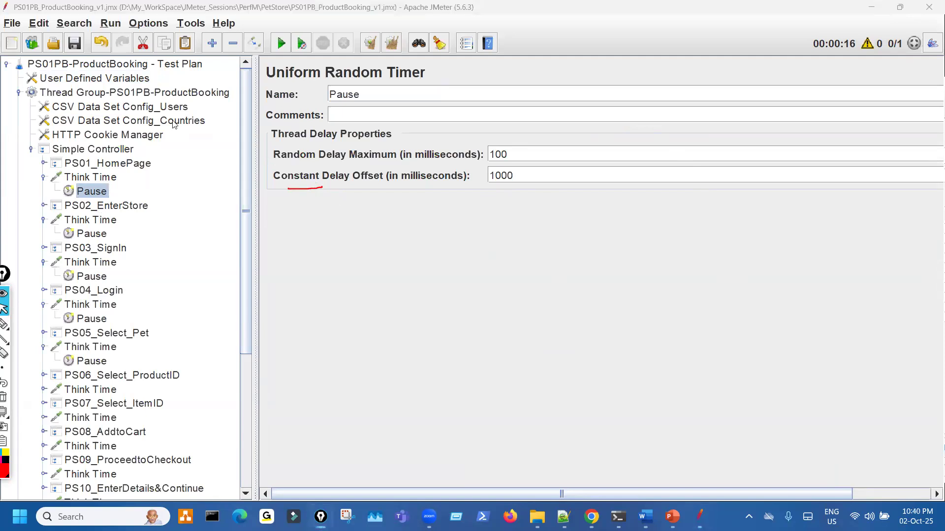
- Clear the red pen marks and set the RandomDelay variable to 5000 in User Defined Variables
click(136, 79)
key(ctrl+shift+3)
drag(382, 266, 393, 265)
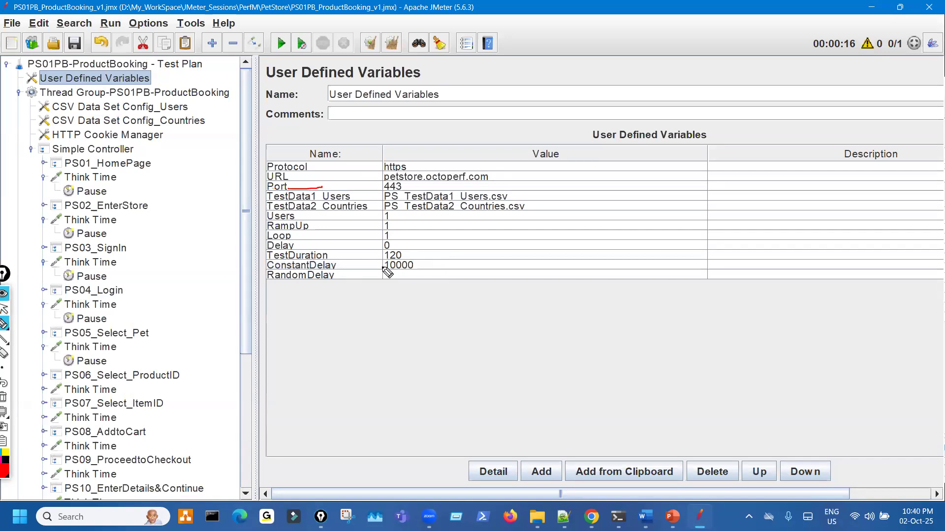
key(ctrl+shift+7)
key(ctrl+shift+2)
double_click(398, 274)
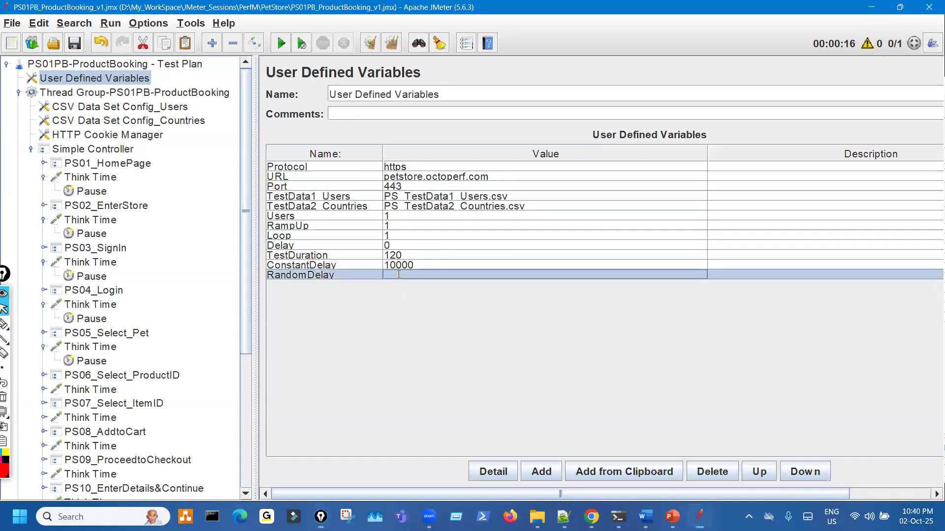
text(5000)
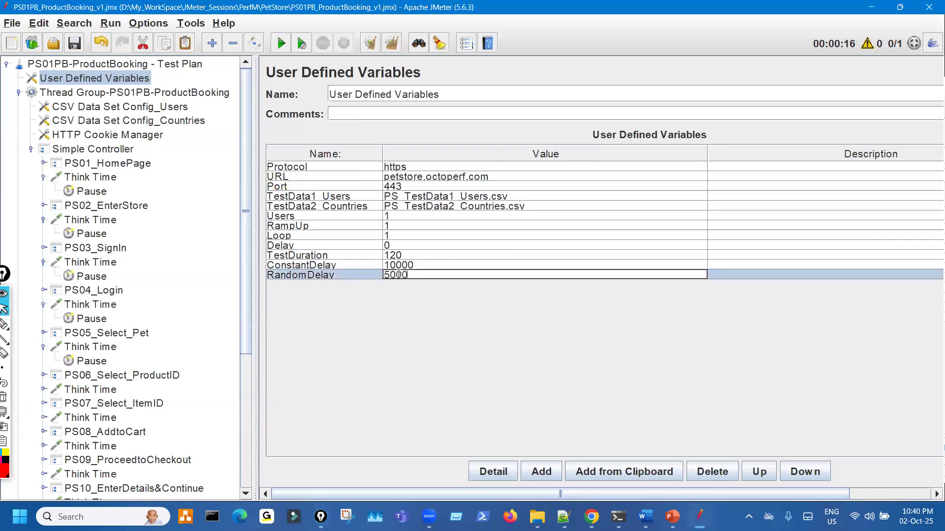
key(ctrl+shift+3)
mouse_move(409, 270)
mouse_down()
mouse_move(381, 269)
mouse_move(392, 291)
mouse_move(411, 278)
mouse_up()
drag(448, 304, 451, 320)
mouse_move(476, 302)
mouse_down()
mouse_move(468, 310)
mouse_move(480, 306)
mouse_move(472, 301)
mouse_up()
drag(529, 303, 557, 304)
mouse_move(586, 284)
mouse_down()
mouse_move(589, 302)
mouse_move(618, 301)
mouse_up()
drag(605, 283, 614, 277)
drag(486, 274, 414, 261)
drag(521, 329, 586, 323)
mouse_move(406, 340)
mouse_down()
mouse_move(396, 295)
mouse_move(408, 304)
mouse_up()
key(ctrl+shift+7)
key(ctrl+shift+2)
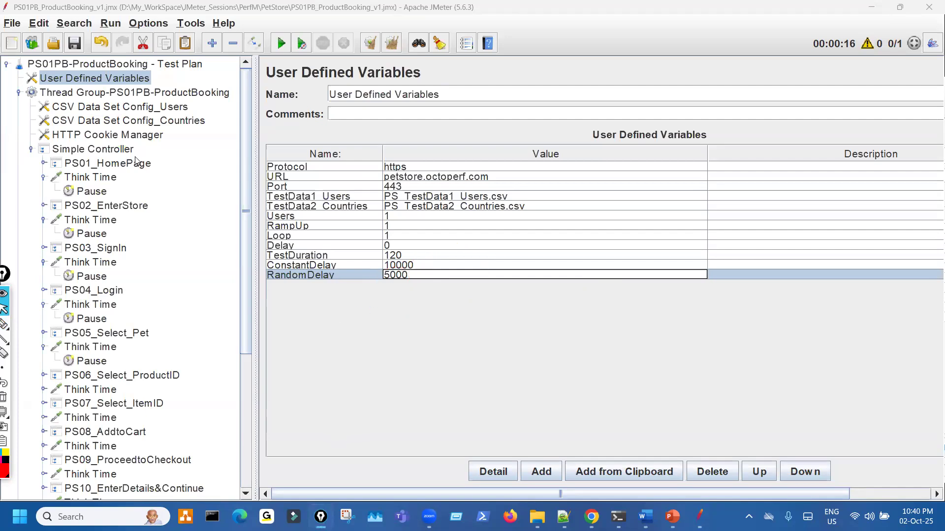
- Inspect the random and constant delay settings of the Pause timers following PS02_EnterStore, PS04_Login and PS07_Select_ItemID
click(92, 233)
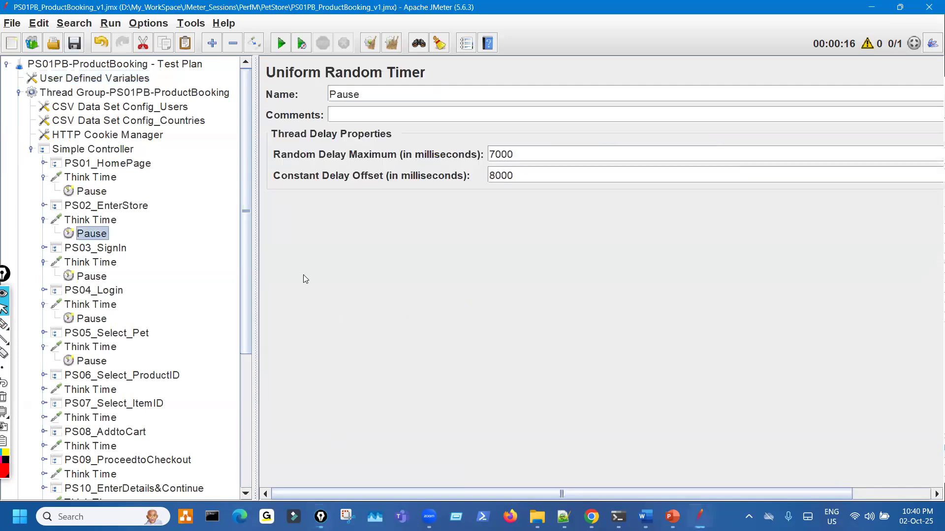
click(89, 320)
key(ctrl+shift+3)
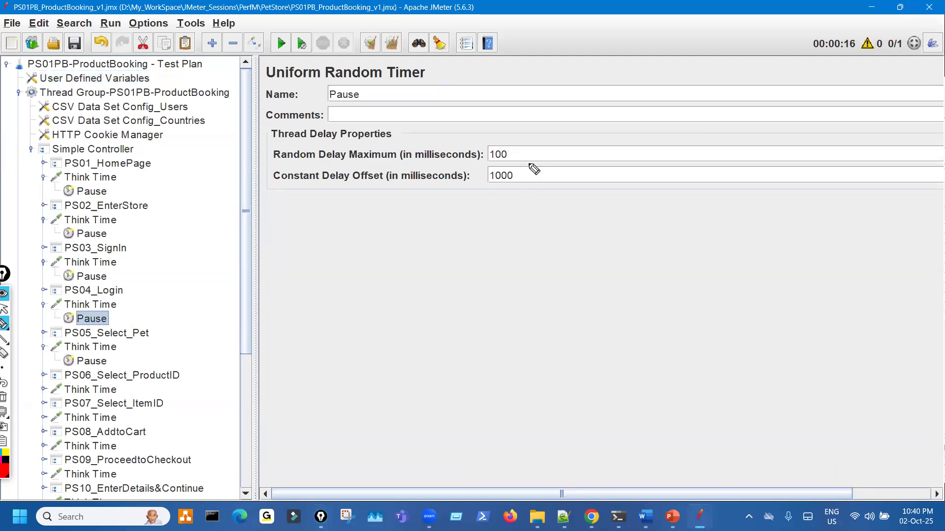
mouse_move(488, 160)
mouse_down()
mouse_move(522, 152)
mouse_move(523, 175)
mouse_move(510, 180)
mouse_up()
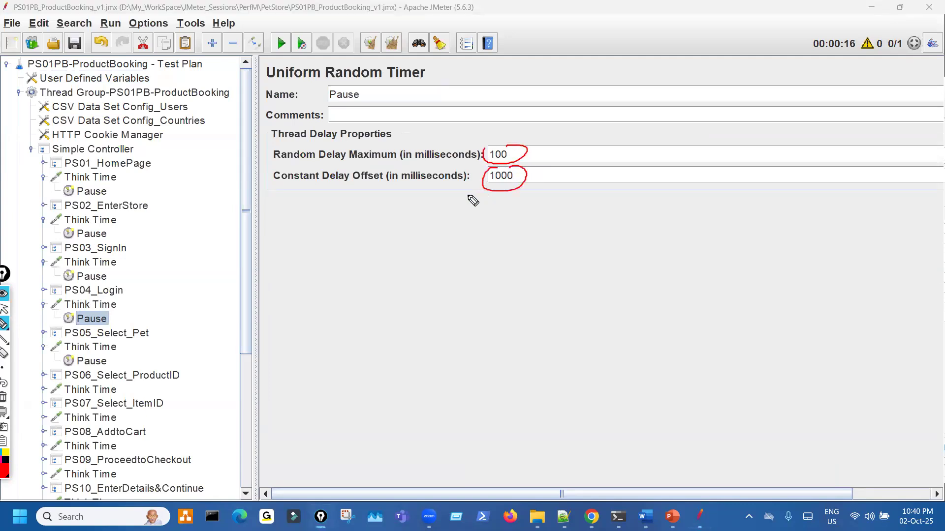
key(Escape)
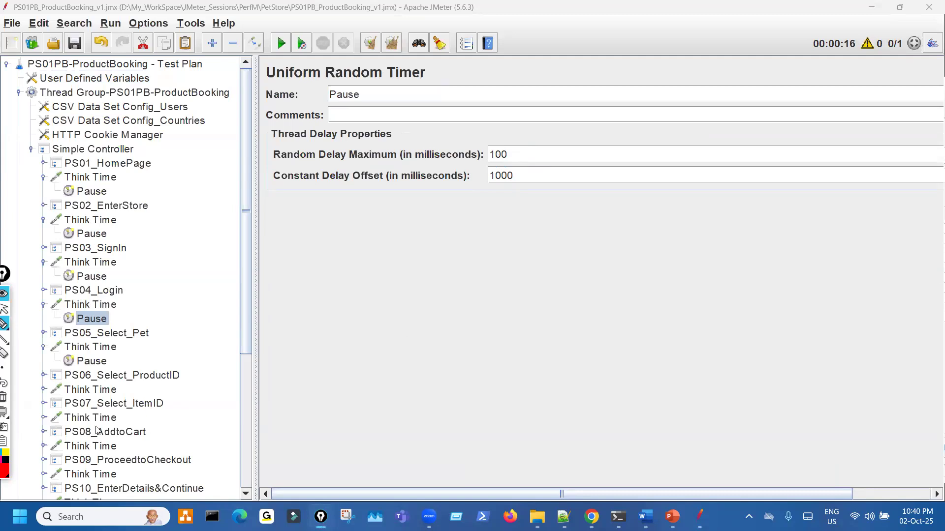
click(47, 418)
click(93, 432)
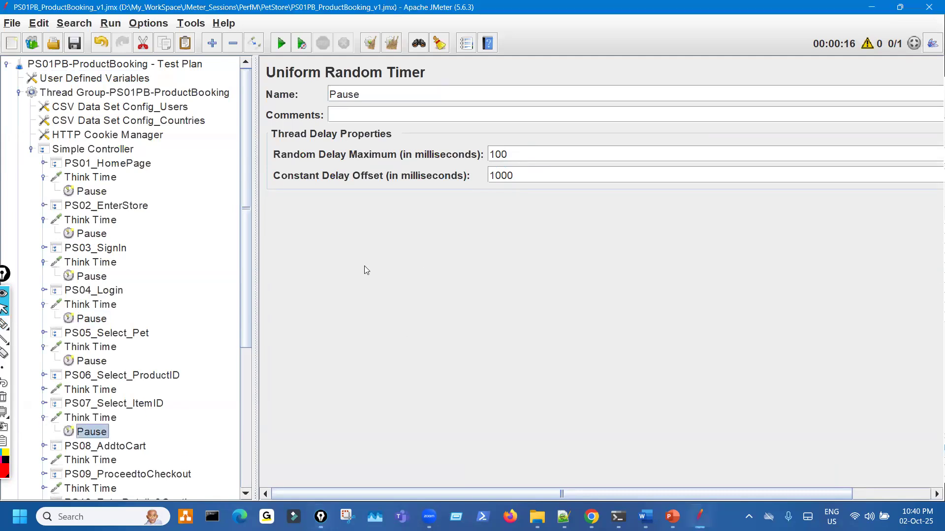
click(79, 321)
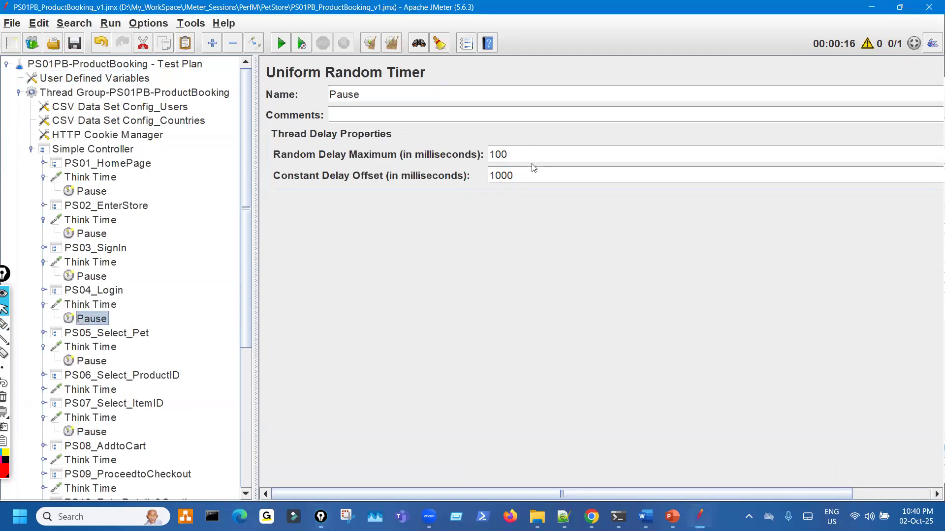
- Try to replace every occurrence of 100 in the test plan tree with ${RandomDelay}
key(ctrl+f)
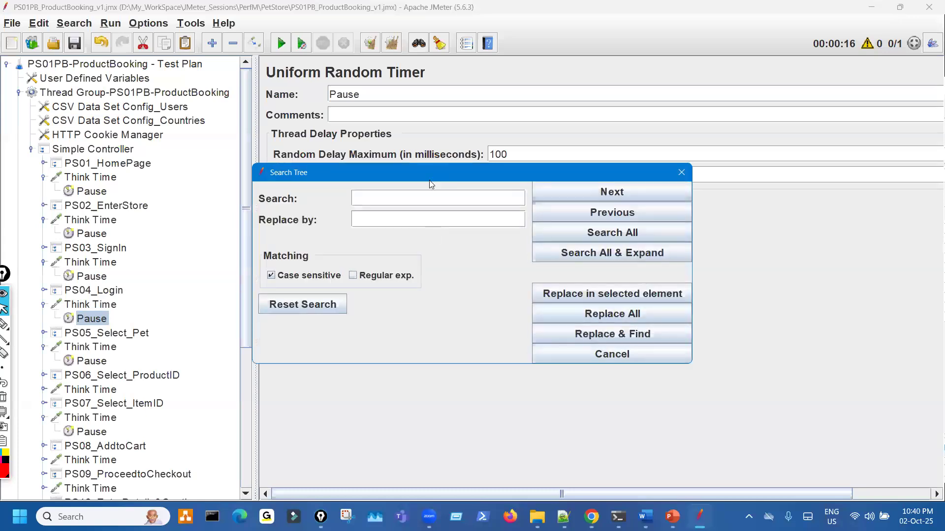
drag(439, 173, 470, 227)
drag(513, 154, 458, 154)
key(ctrl+c)
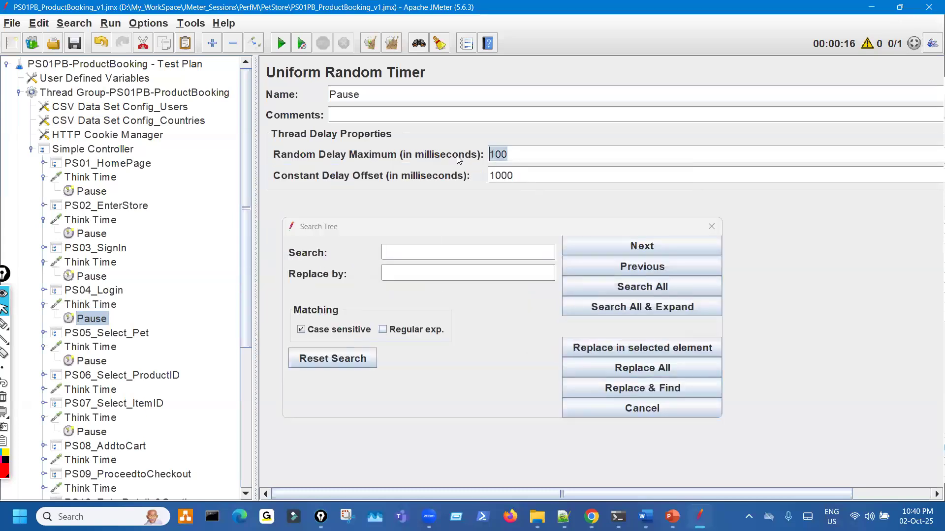
click(429, 259)
key(ctrl+v)
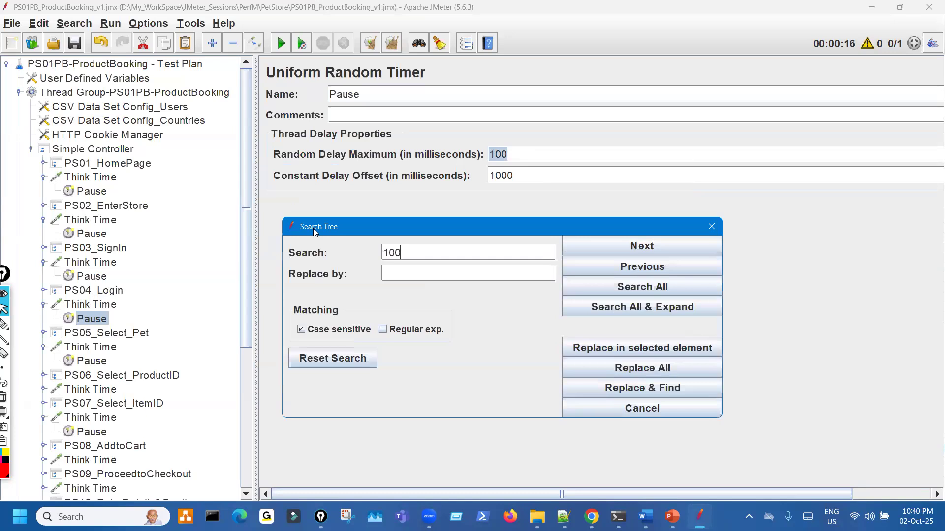
click(144, 81)
drag(393, 228, 402, 311)
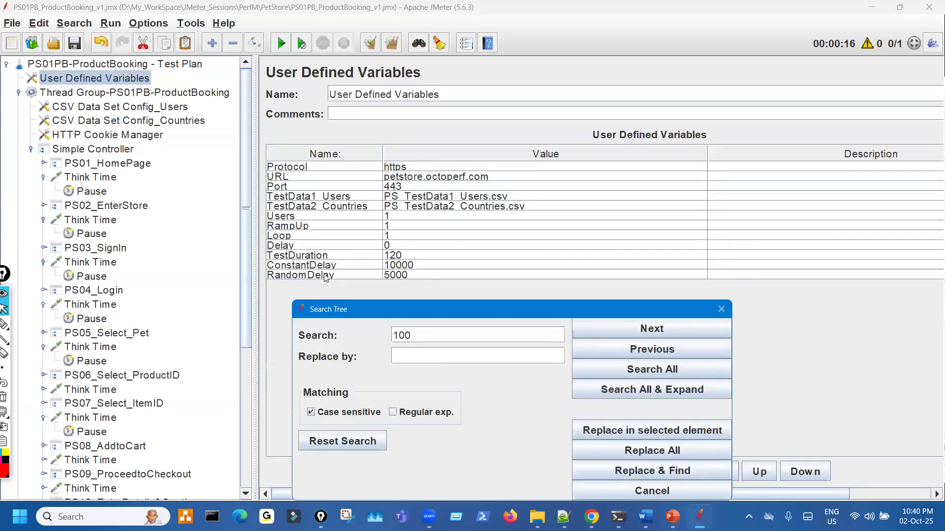
click(341, 274)
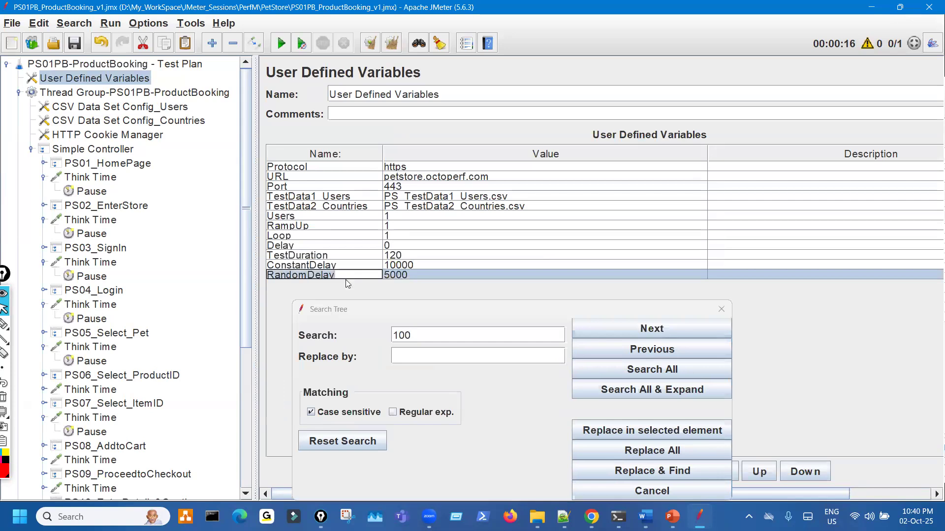
click(414, 355)
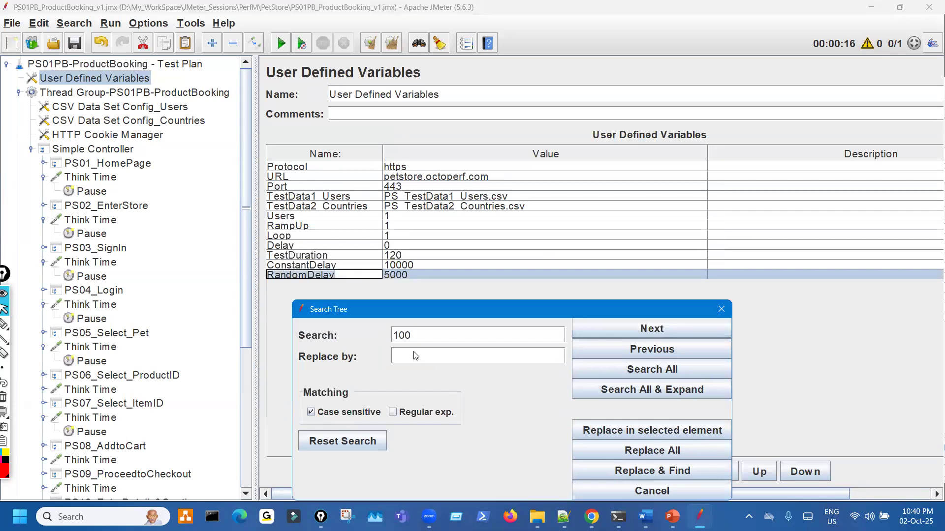
text(${RandomDelay)
click(587, 450)
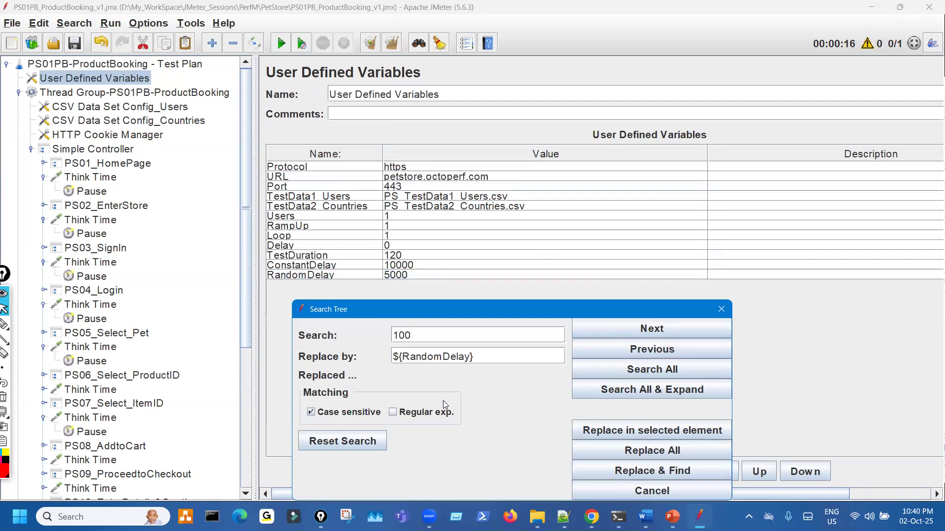
- Check the delay settings of the Pause timer following PS05_Select_Pet, and close the tree search dialog
click(110, 362)
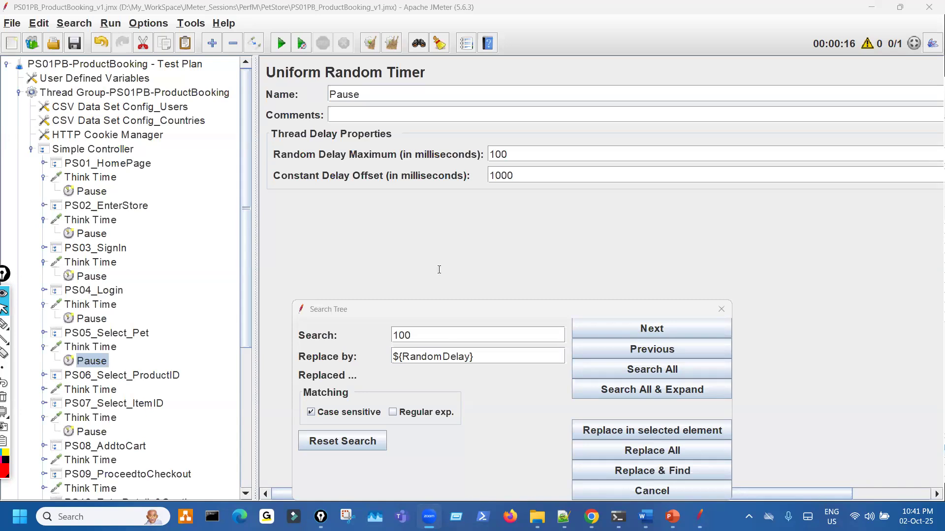
click(429, 332)
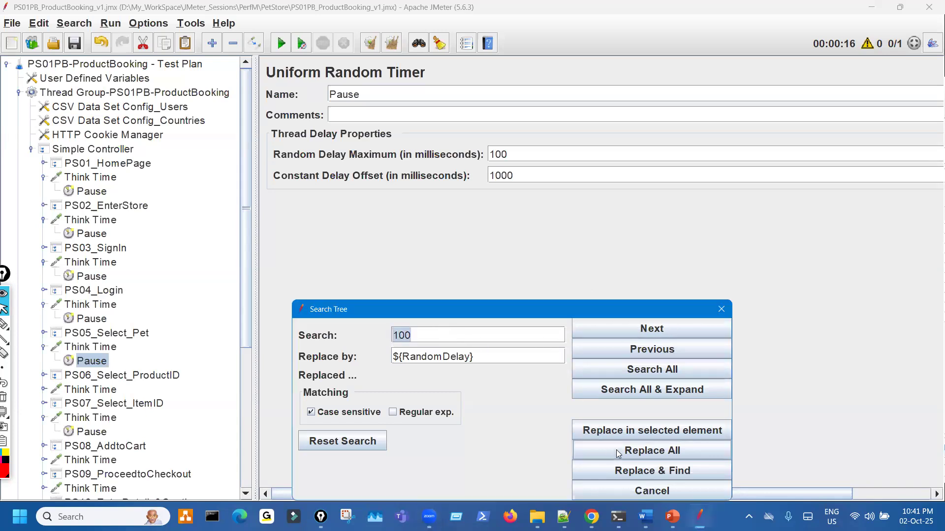
key(ctrl+shift+3)
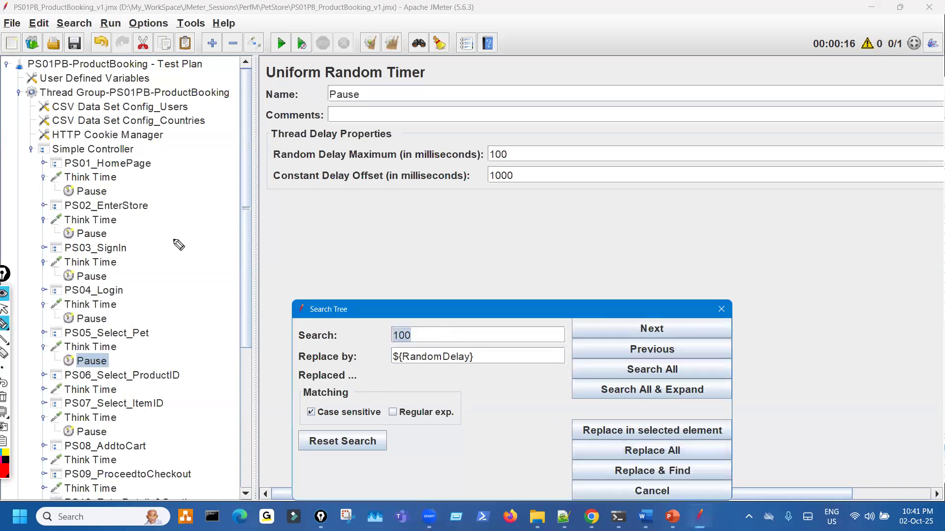
drag(155, 236, 227, 406)
key(ctrl+shift+7)
key(ctrl+shift+2)
click(721, 310)
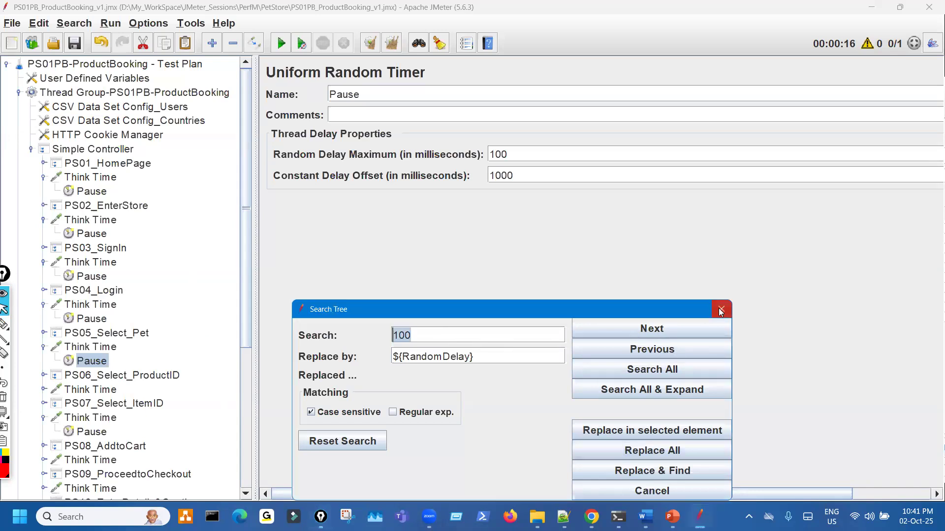
- Collapse all the expanded Think Time elements under the Simple Controller
scroll(113, 362, down, 3)
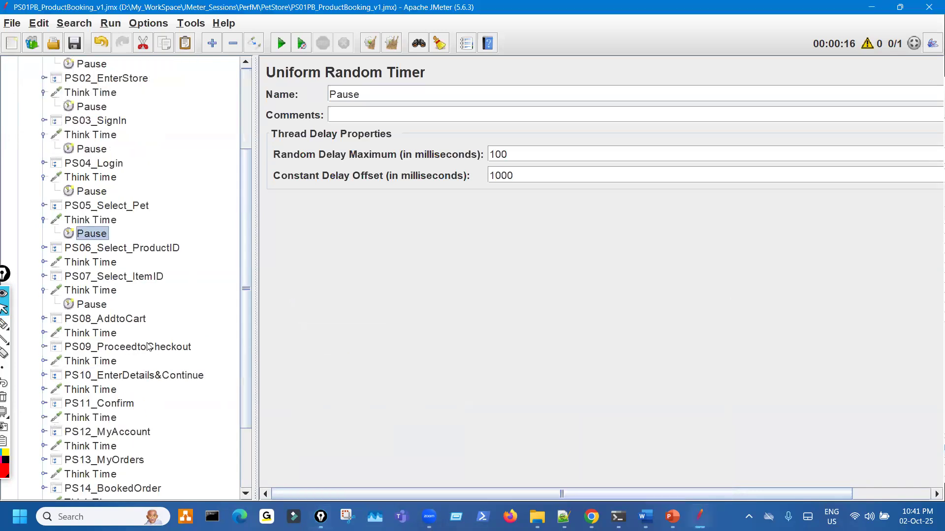
scroll(148, 348, up, 3)
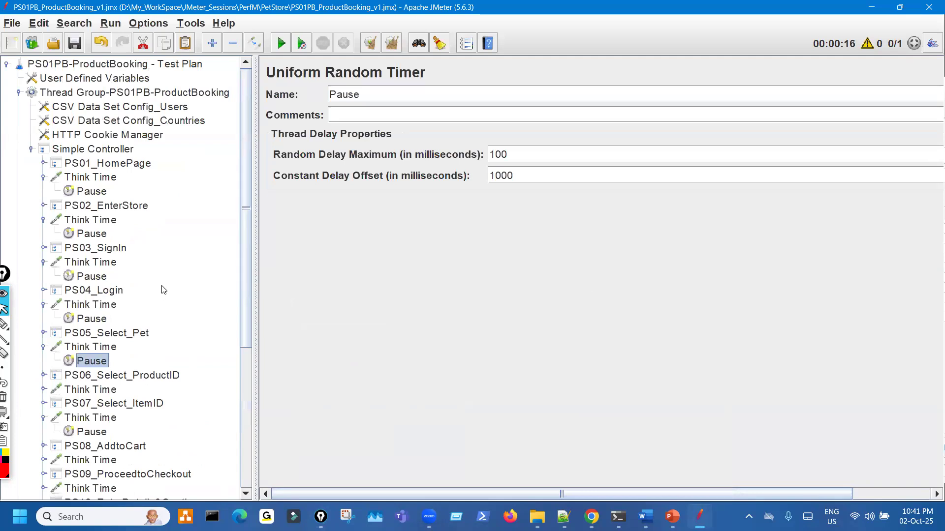
click(44, 177)
click(43, 206)
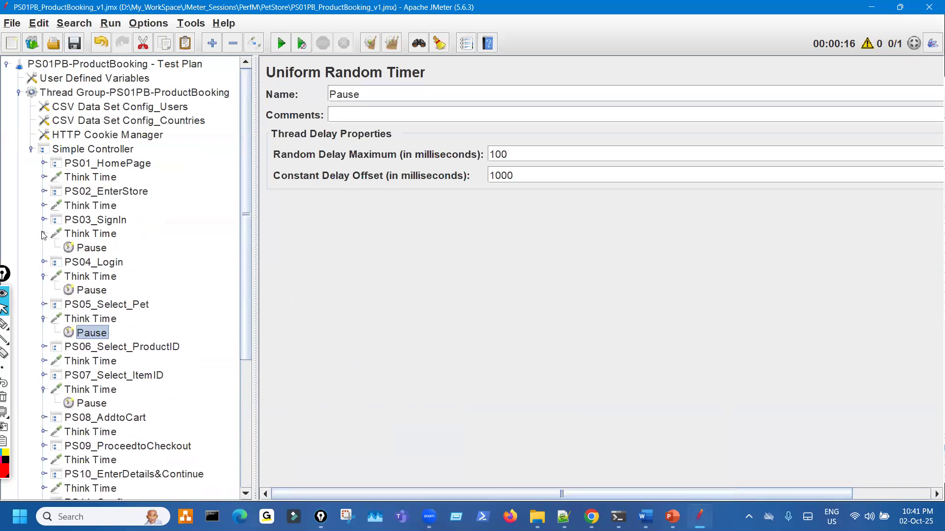
click(44, 233)
click(43, 262)
click(43, 290)
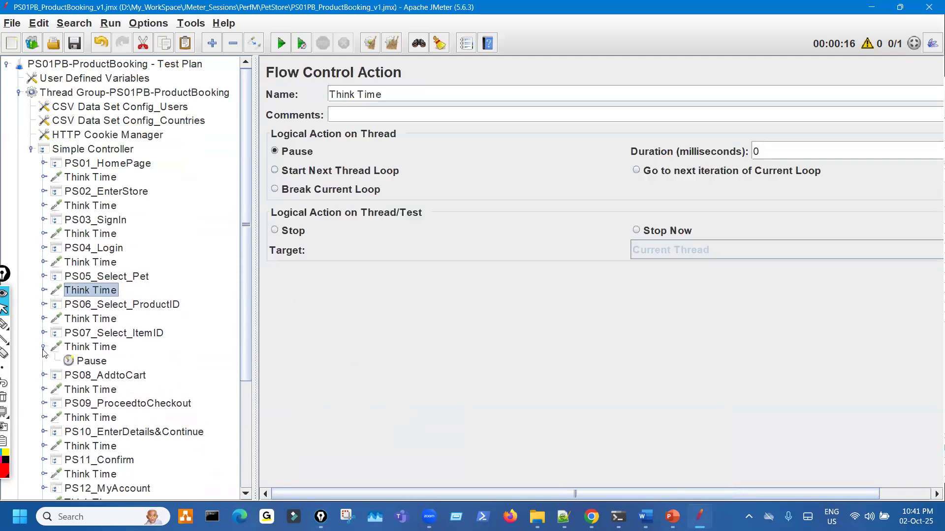
click(43, 347)
- Cut all Think Time elements from the Simple Controller, from the one after PS01_HomePage through the one after PS_SignOut
click(112, 177)
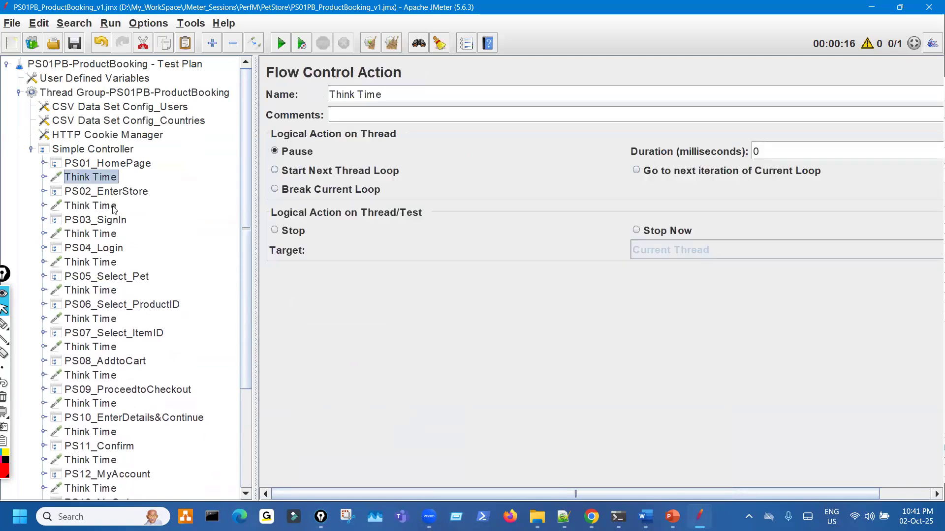
ctrl+click(111, 206)
ctrl+click(109, 234)
ctrl+click(107, 263)
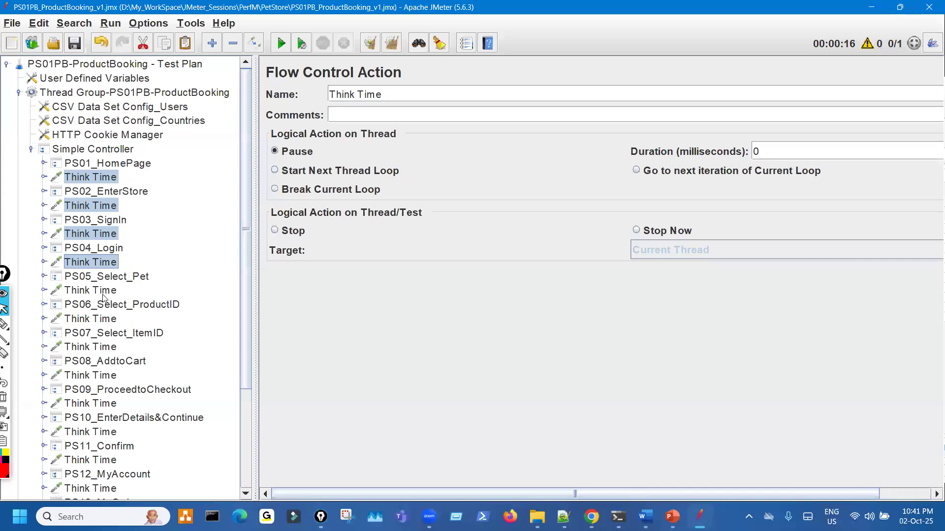
ctrl+click(105, 291)
ctrl+click(105, 319)
ctrl+click(103, 348)
ctrl+click(103, 376)
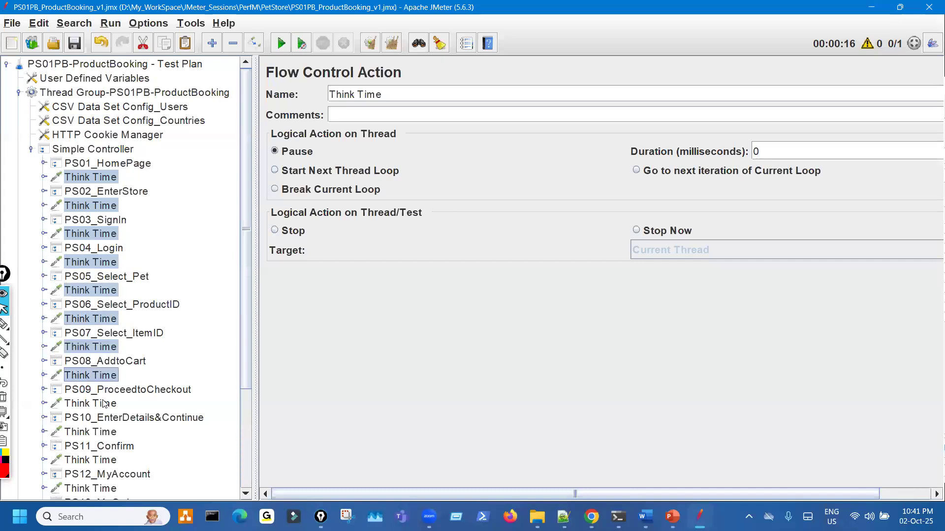
ctrl+click(105, 404)
scroll(106, 405, down, 3)
ctrl+click(107, 306)
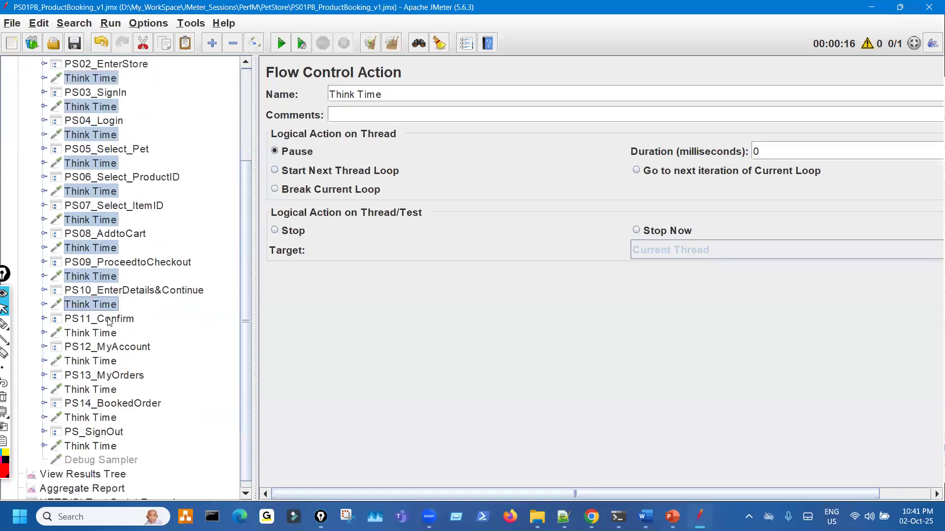
ctrl+click(106, 334)
ctrl+click(105, 362)
ctrl+click(105, 391)
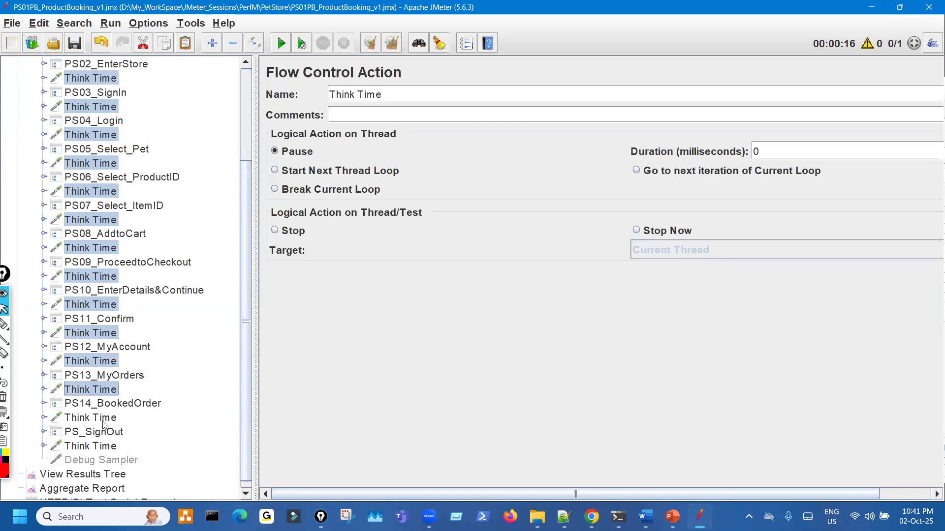
ctrl+click(104, 419)
ctrl+click(102, 447)
scroll(139, 154, up, 2)
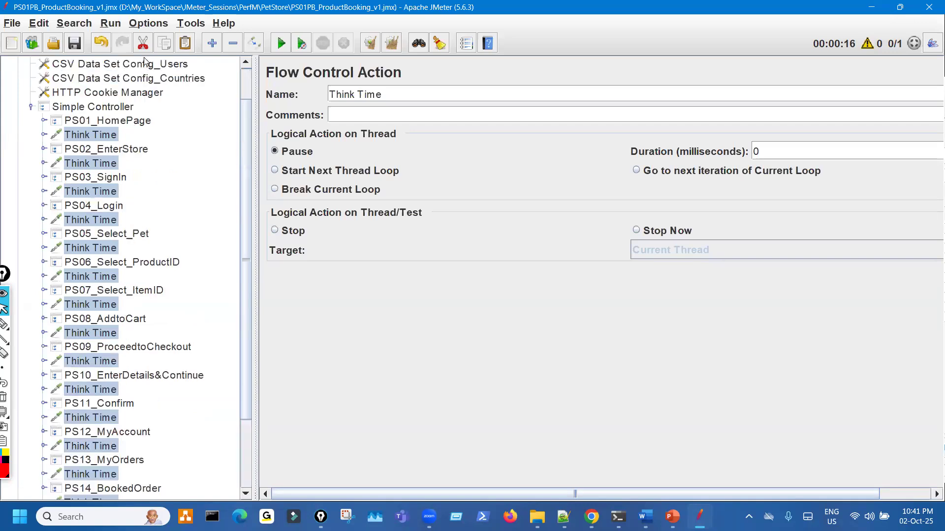
click(143, 44)
key(ctrl+shift+3)
key(ctrl+shift+2)
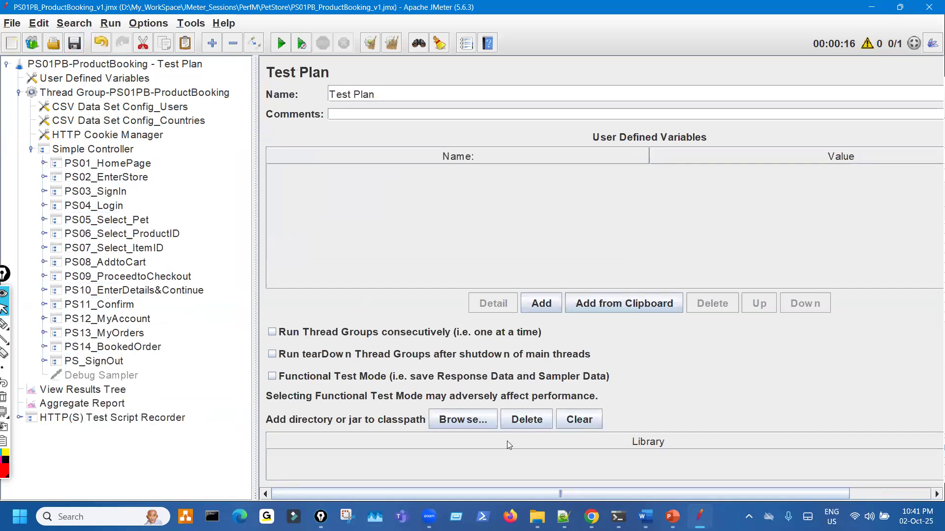
- Switch to File Explorer and open the C:\jmeter\bin folder
key(alt+Tab)
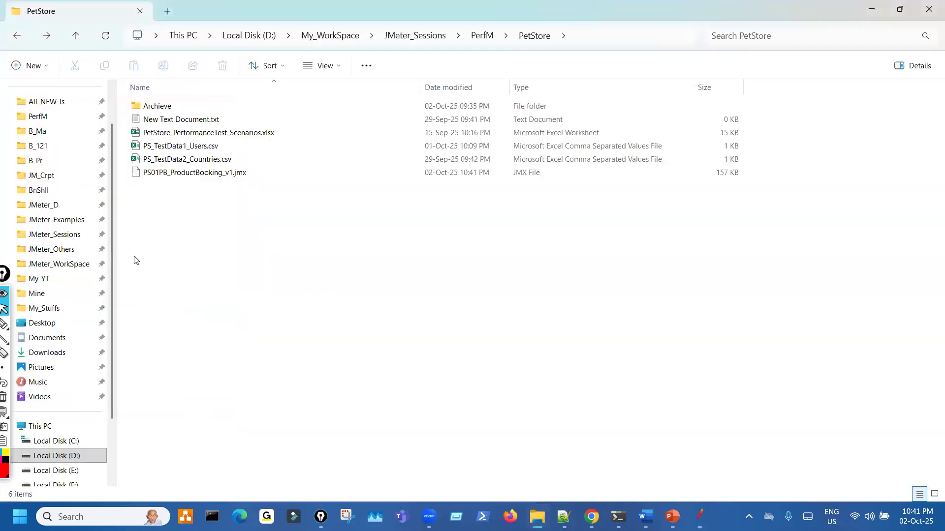
scroll(80, 200, up, 2)
scroll(69, 266, down, 4)
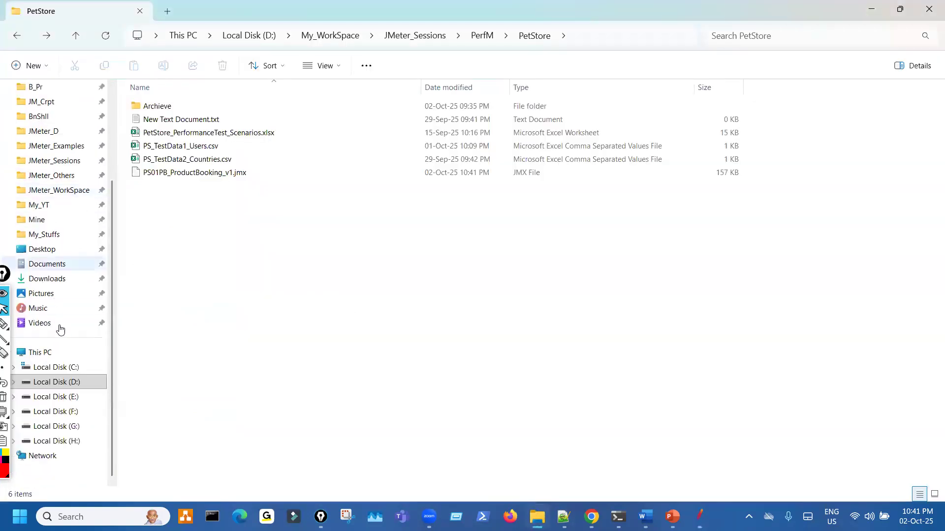
click(68, 369)
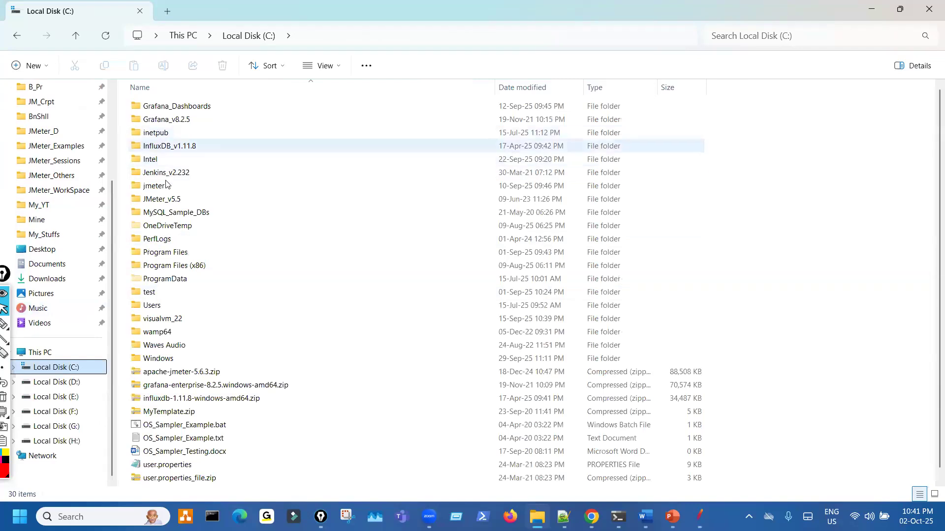
double_click(157, 185)
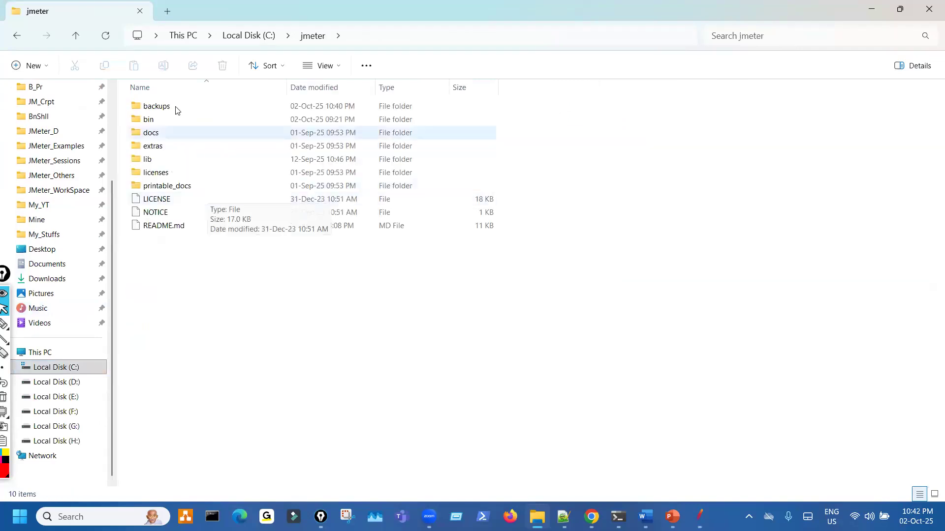
double_click(170, 122)
- Open both jmeter.properties and user.properties from the bin folder in Notepad++
scroll(200, 192, down, 1)
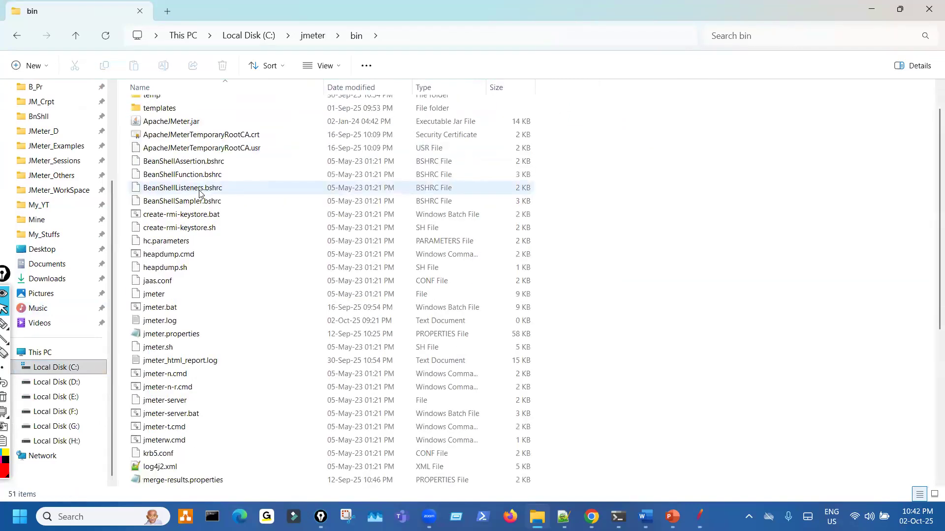
scroll(199, 193, down, 6)
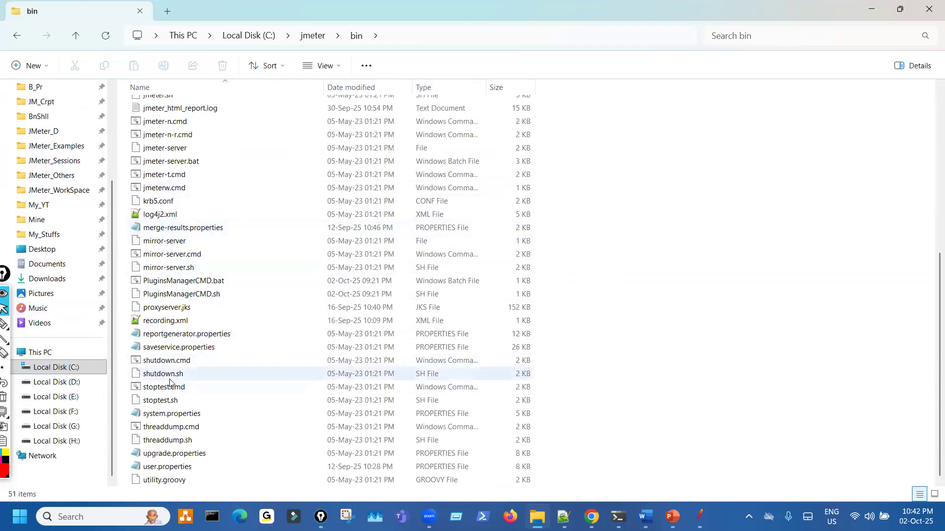
scroll(200, 148, up, 2)
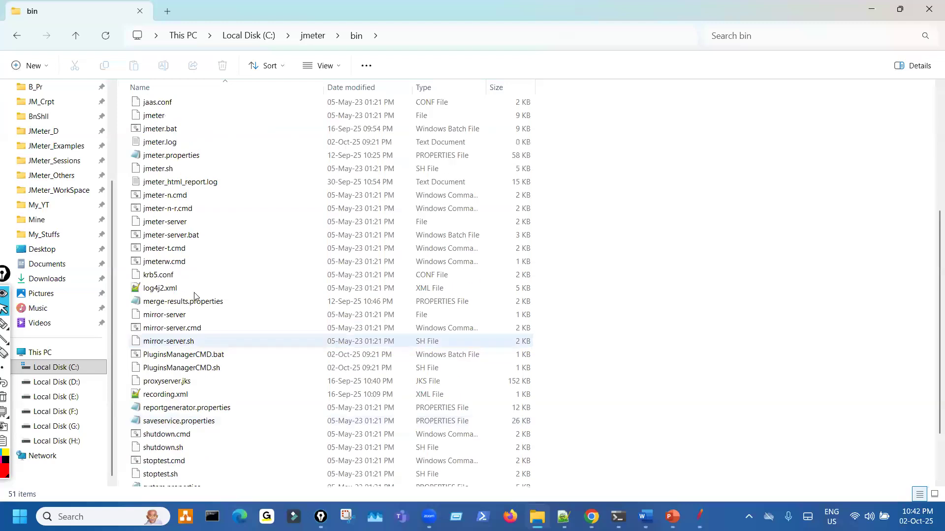
click(198, 146)
click(198, 156)
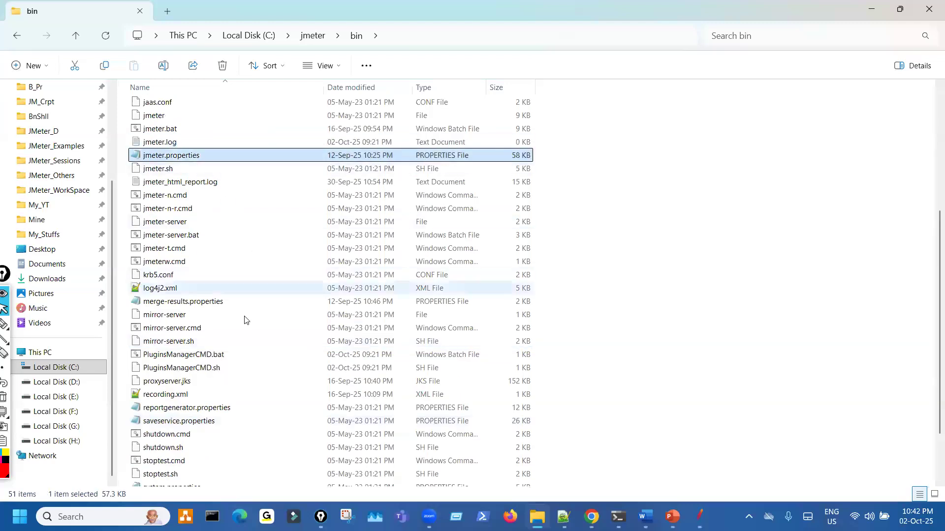
scroll(246, 322, down, 2)
ctrl+click(193, 466)
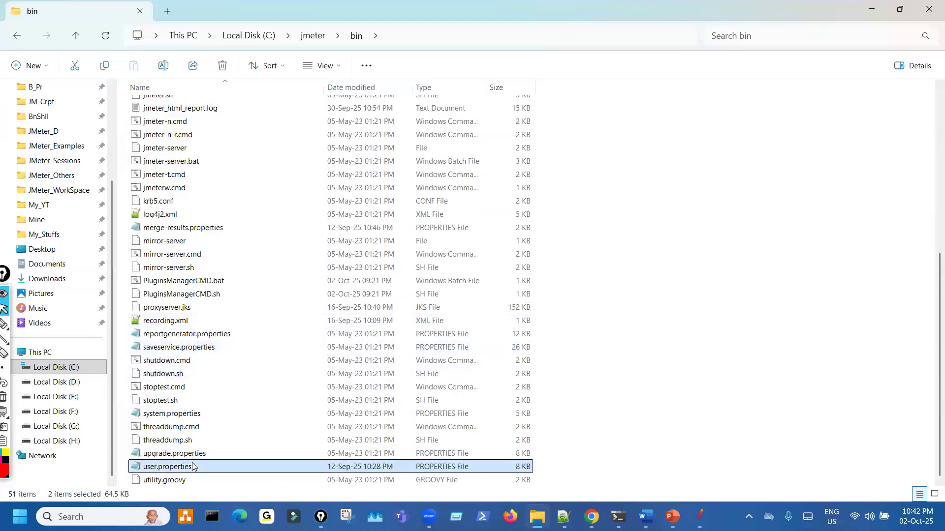
right_click(193, 466)
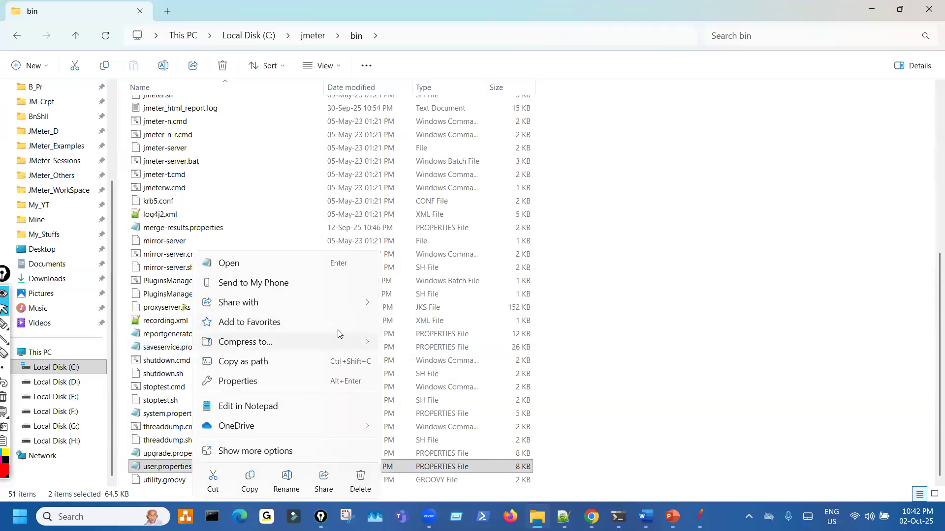
click(252, 442)
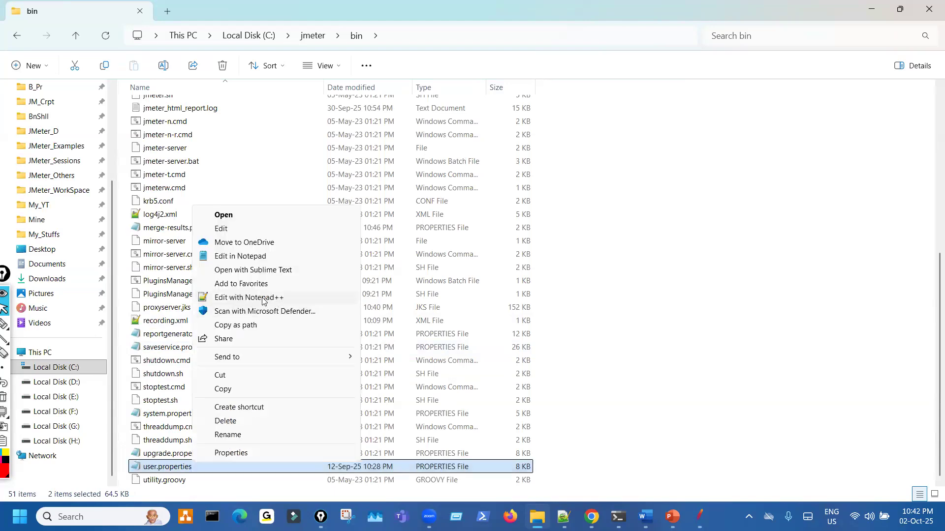
click(265, 297)
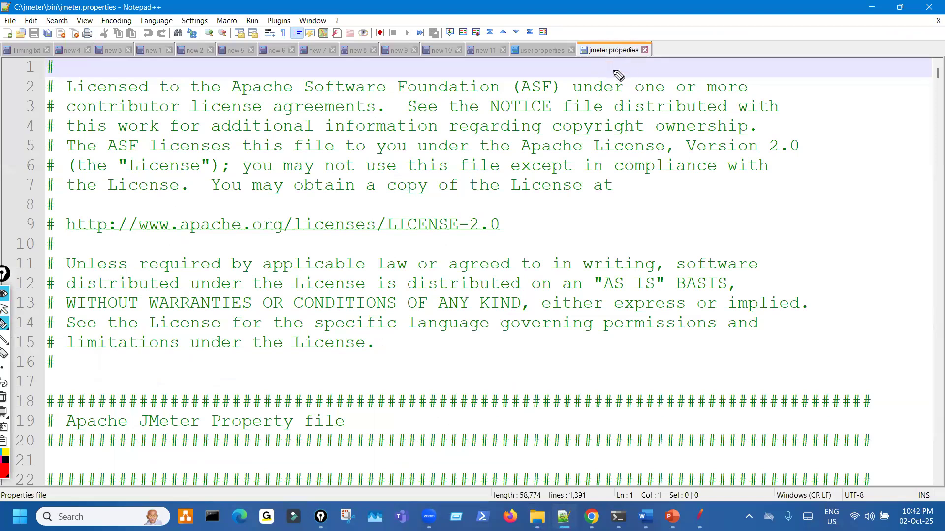
- Examine the header notes of jmeter.properties on how JMeter properties should be modified
drag(603, 70, 629, 42)
drag(644, 77, 681, 120)
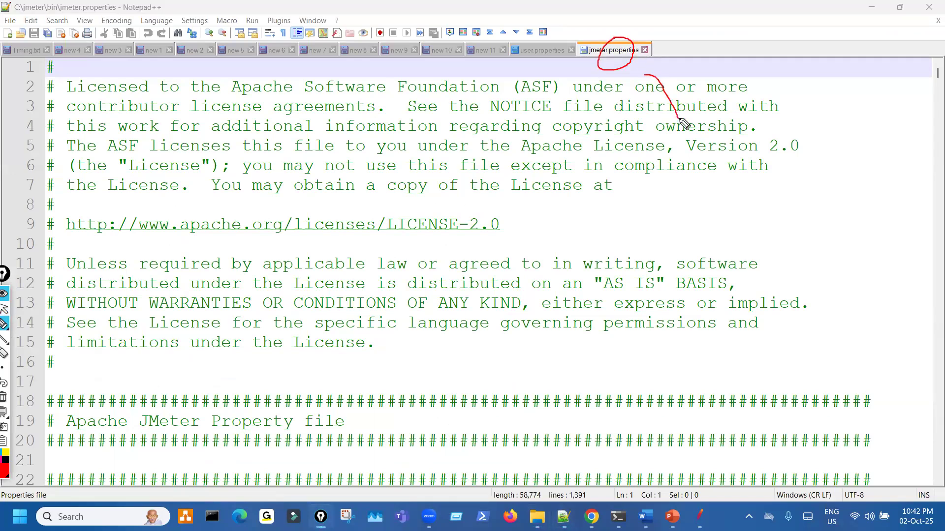
key(ctrl+shift+7)
key(ctrl+shift+2)
scroll(658, 241, down, 6)
ctrl+scroll(658, 241, down, 3)
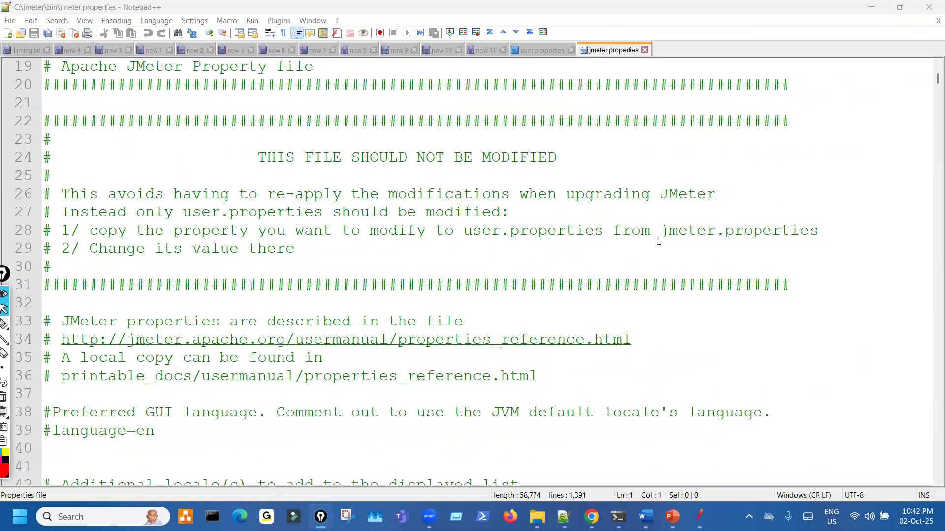
ctrl+scroll(685, 170, up, 1)
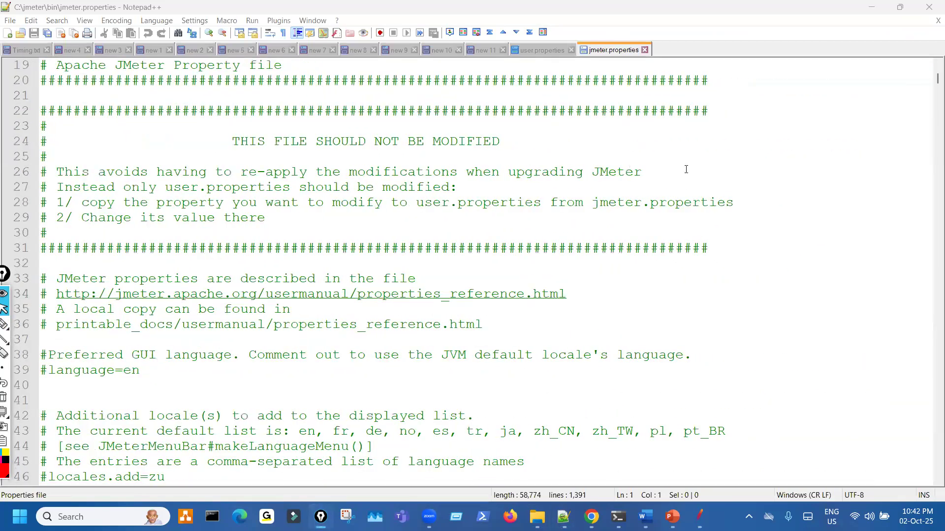
click(686, 169)
double_click(600, 305)
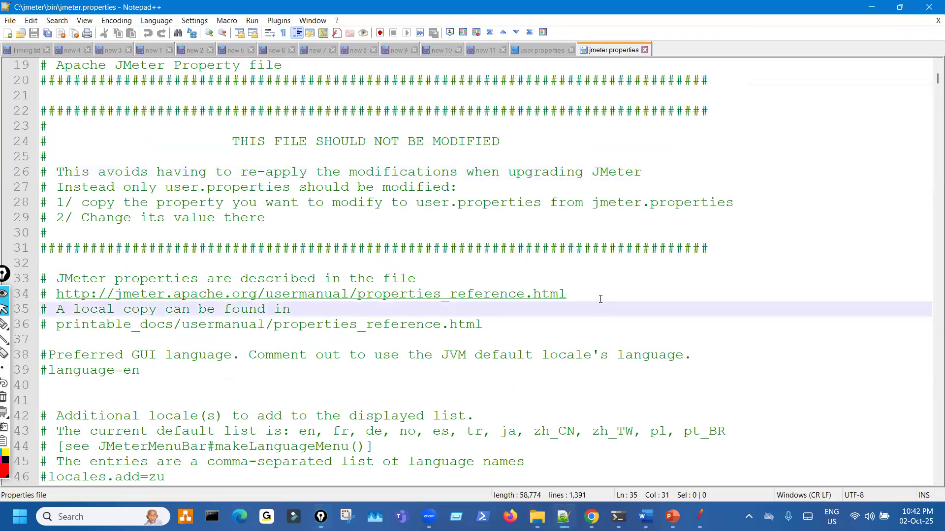
- Search jmeter.properties for "constant"
key(ctrl+f)
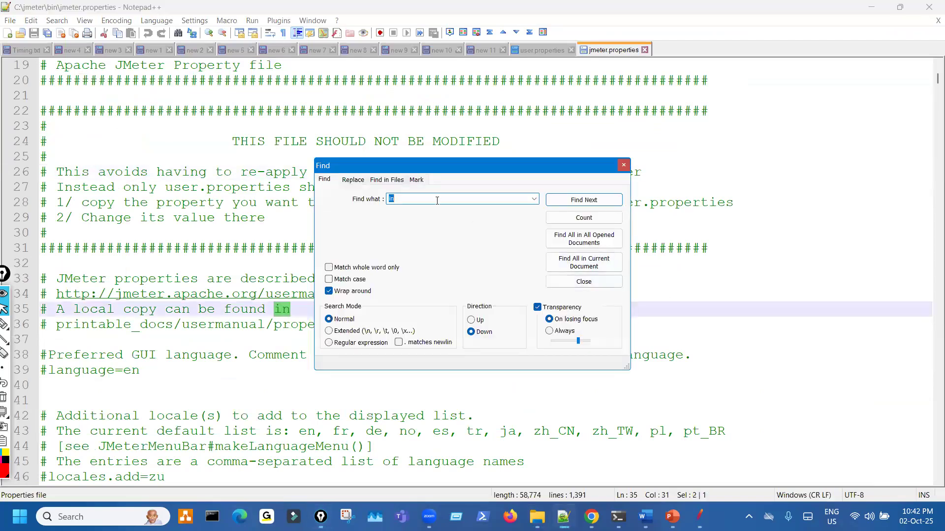
text(contat)
text(tant)
key(Return)
key(BackSpace)
text(constan)
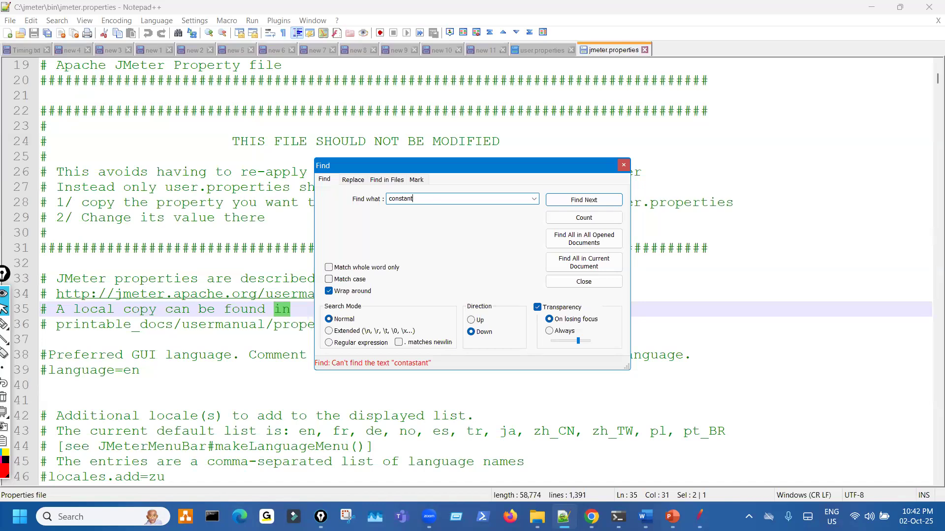
key(Return)
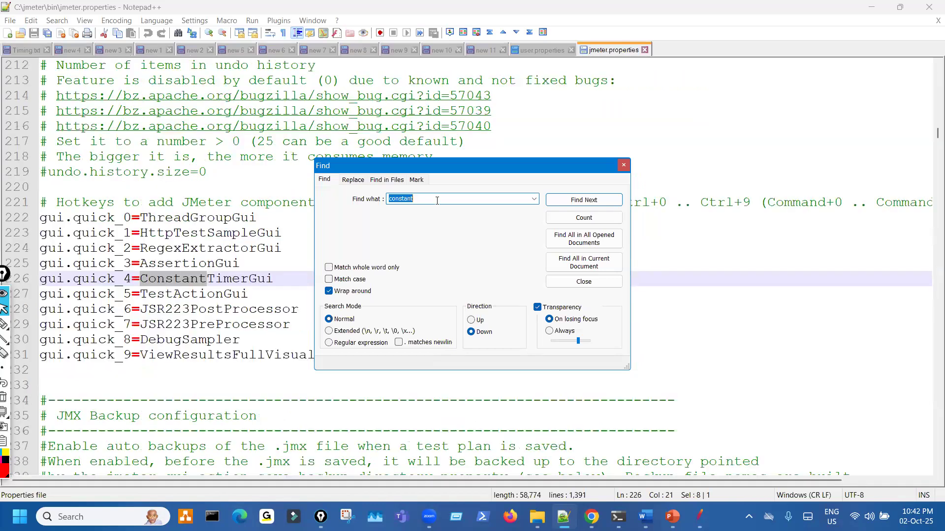
- Find the next occurrence of "constant" after the gui.quick_4 hotkey entry
key(ctrl+shift+3)
drag(212, 276, 220, 269)
key(ctrl+shift+2)
click(433, 199)
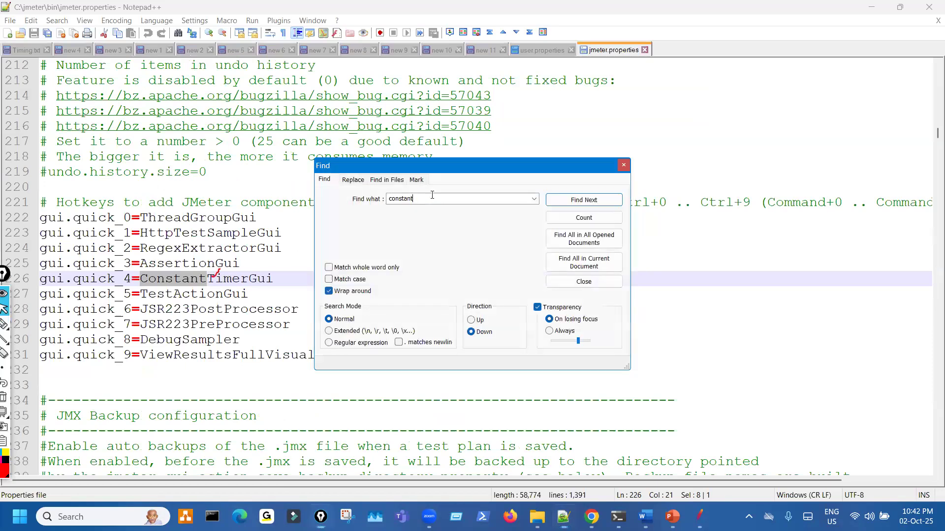
key(Return)
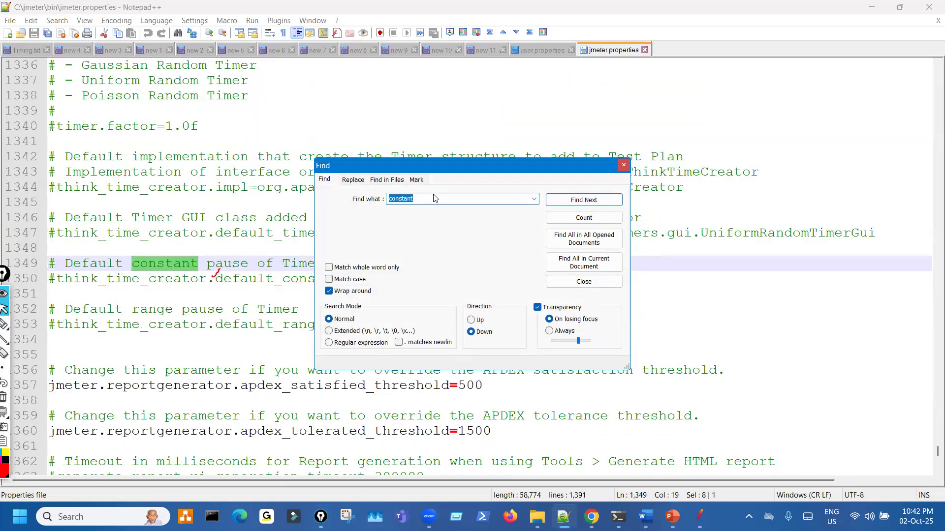
- Examine the default constant pause and default range settings of the think time creator, and close the Find dialog
drag(496, 174, 654, 58)
mouse_move(578, 80)
mouse_down()
mouse_move(600, 63)
mouse_move(583, 85)
mouse_up()
drag(149, 270, 270, 257)
drag(74, 268, 113, 260)
drag(323, 253, 361, 227)
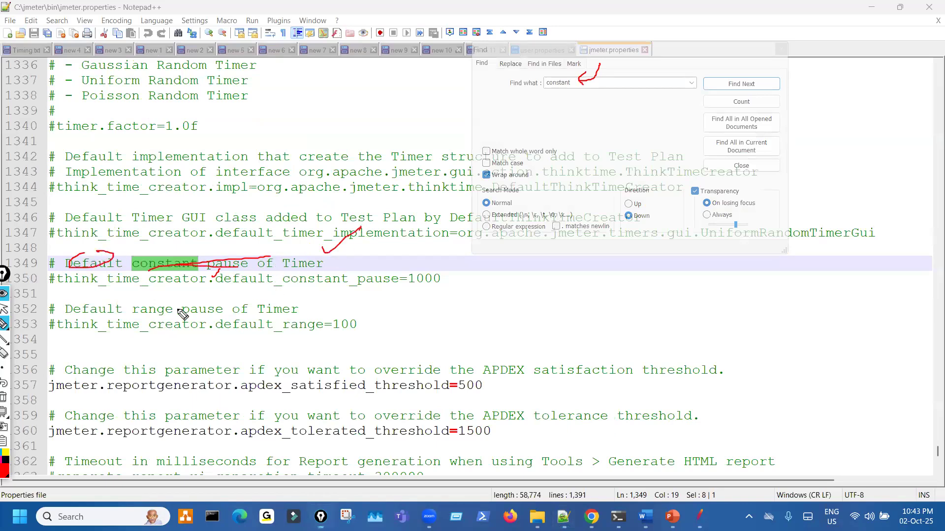
drag(101, 320, 157, 314)
drag(265, 309, 291, 297)
drag(433, 284, 408, 285)
drag(340, 332, 357, 331)
mouse_move(412, 299)
mouse_down()
mouse_move(382, 319)
mouse_move(408, 317)
mouse_up()
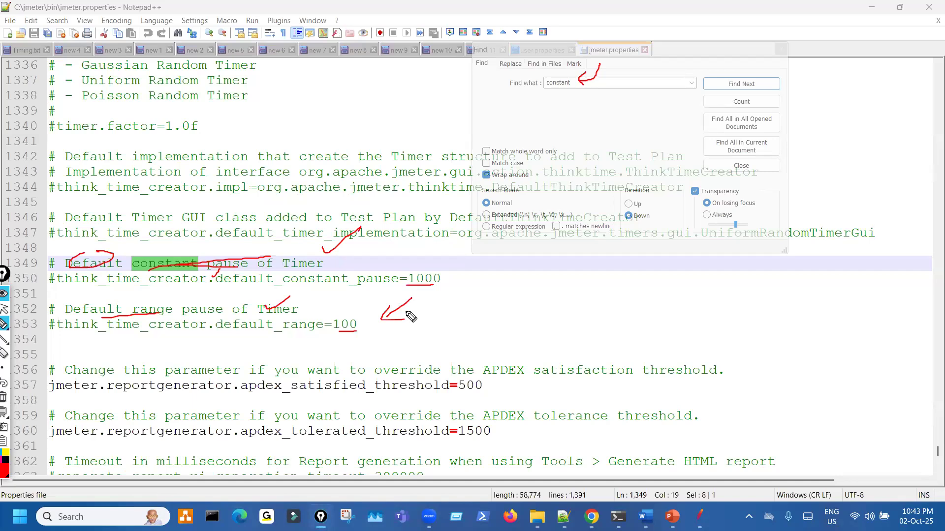
drag(358, 285, 315, 294)
drag(308, 340, 324, 336)
key(Escape)
click(781, 51)
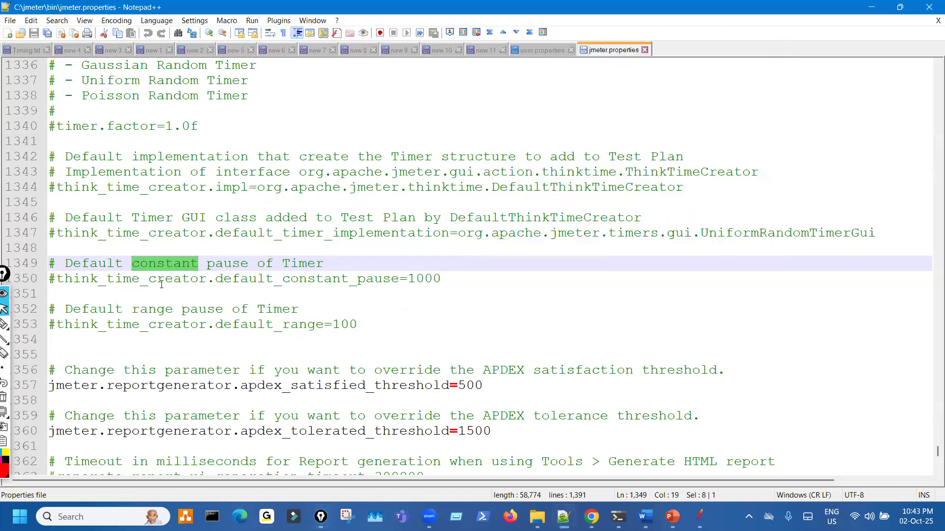
- Copy think_time_creator.default_constant_pause=1000 from jmeter.properties onto a new line below view.results.tree.max_results in user.properties
drag(56, 278, 445, 274)
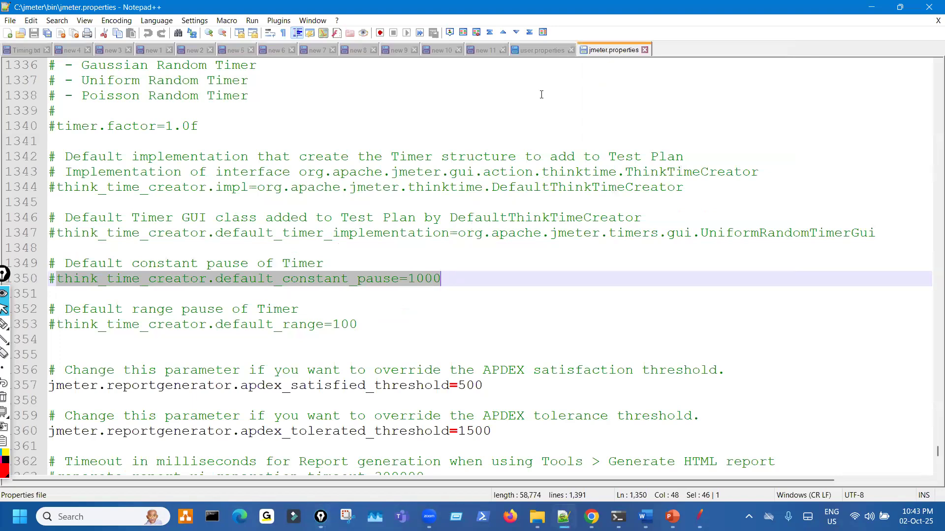
click(540, 51)
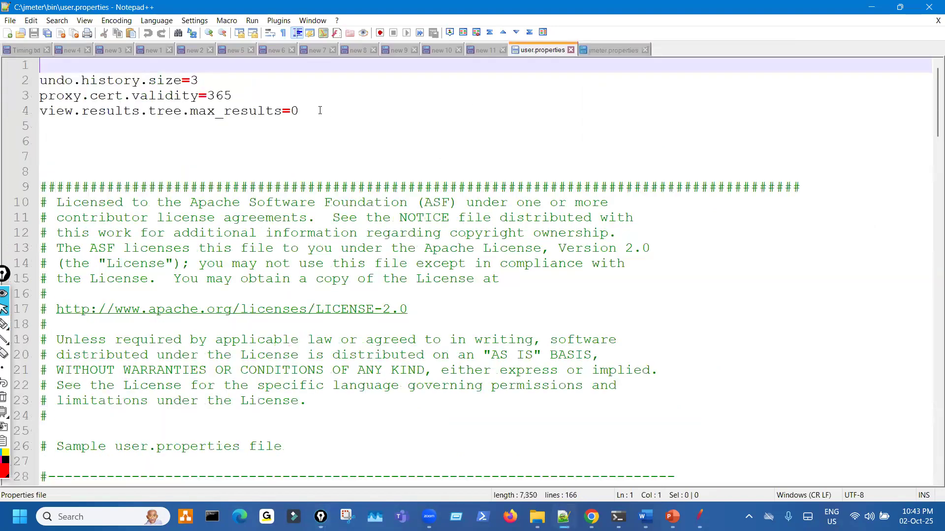
click(319, 111)
key(Return)
text(think_time_creator.default_constant_pause=1000)
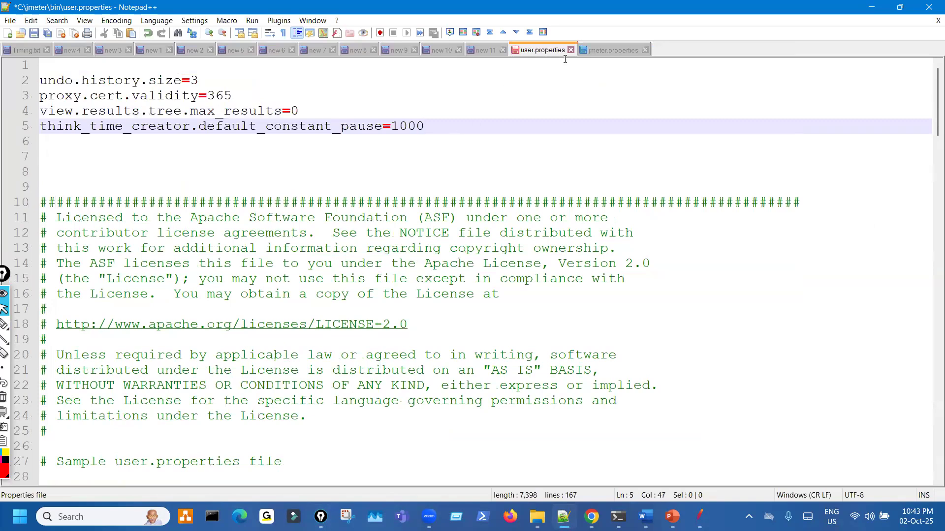
- Copy think_time_creator.default_range=100 from jmeter.properties onto a new line below the constant pause entry in user.properties, and save the file
click(610, 50)
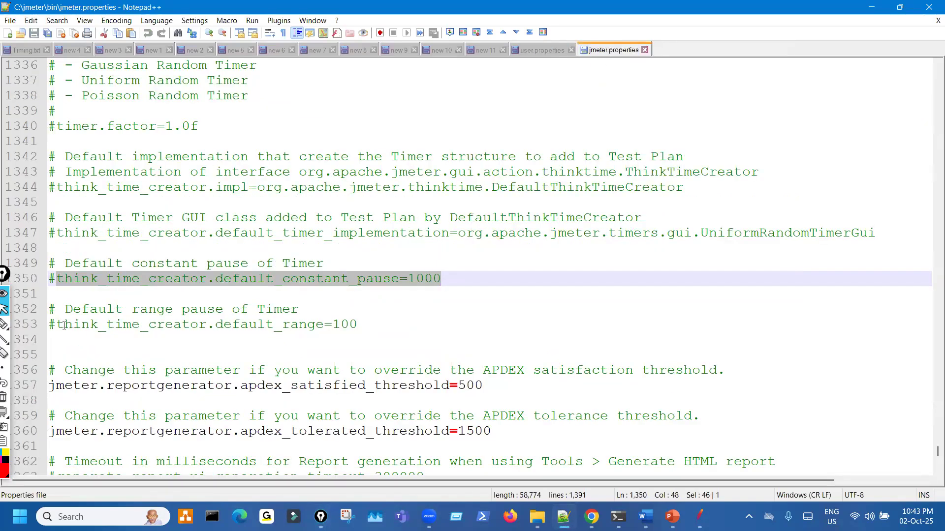
drag(58, 325, 366, 321)
key(ctrl+c)
click(541, 50)
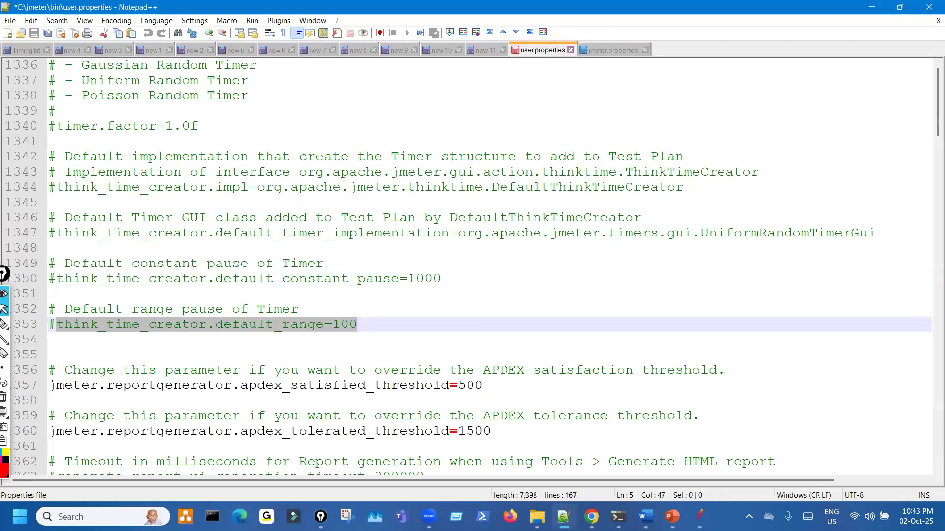
key(Return)
key(ctrl+v)
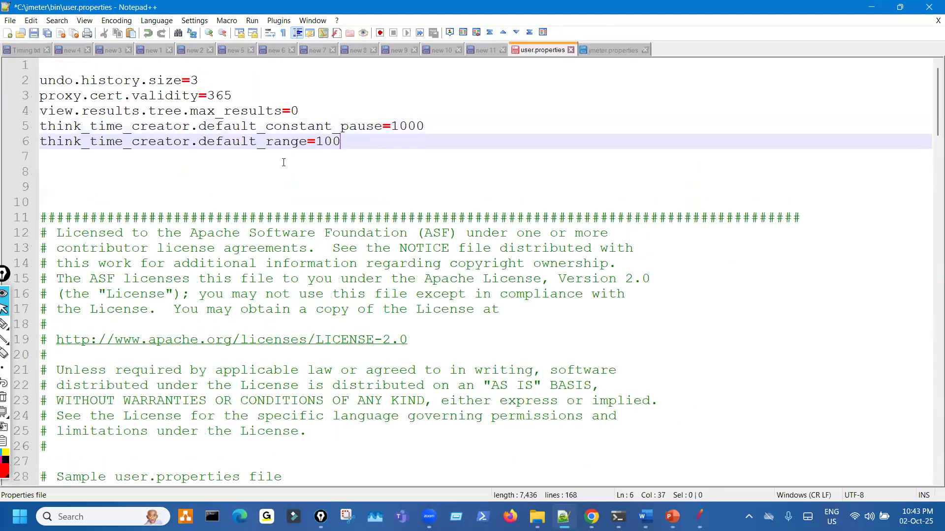
click(35, 34)
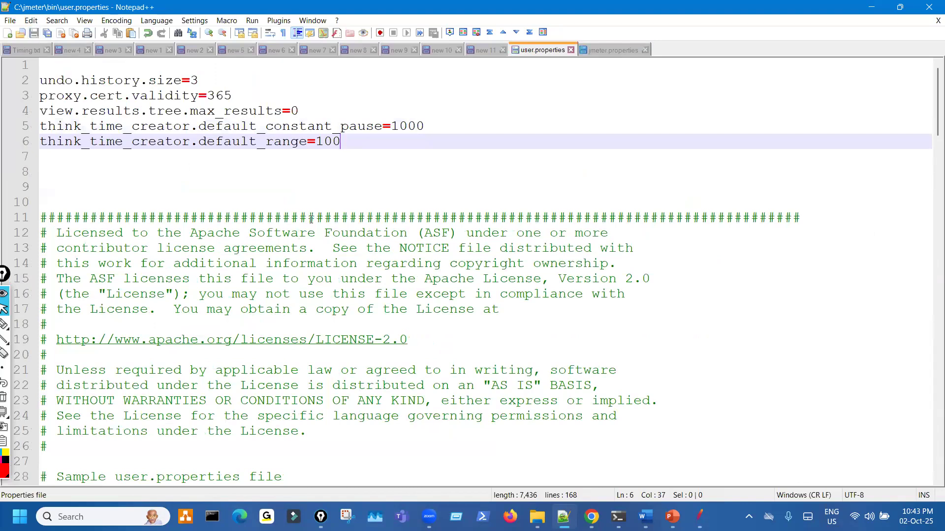
drag(380, 127, 364, 167)
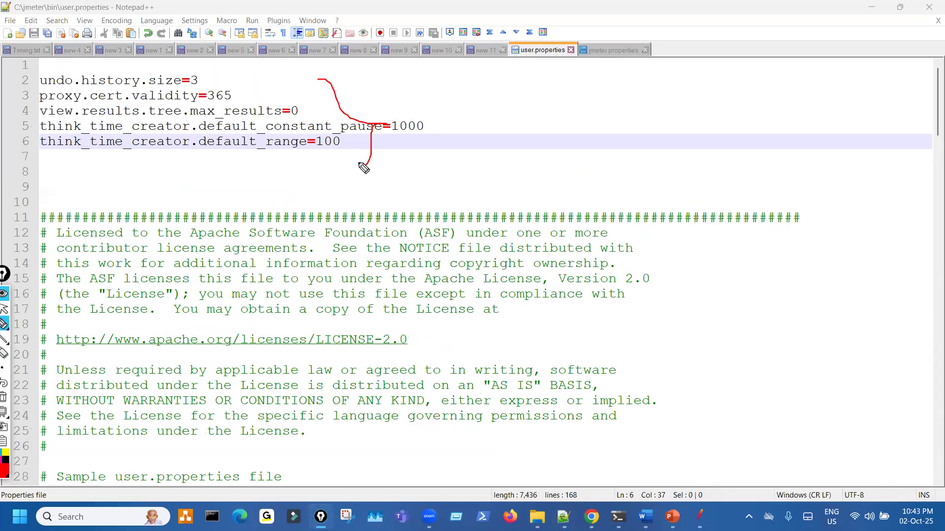
key(ctrl+shift+7)
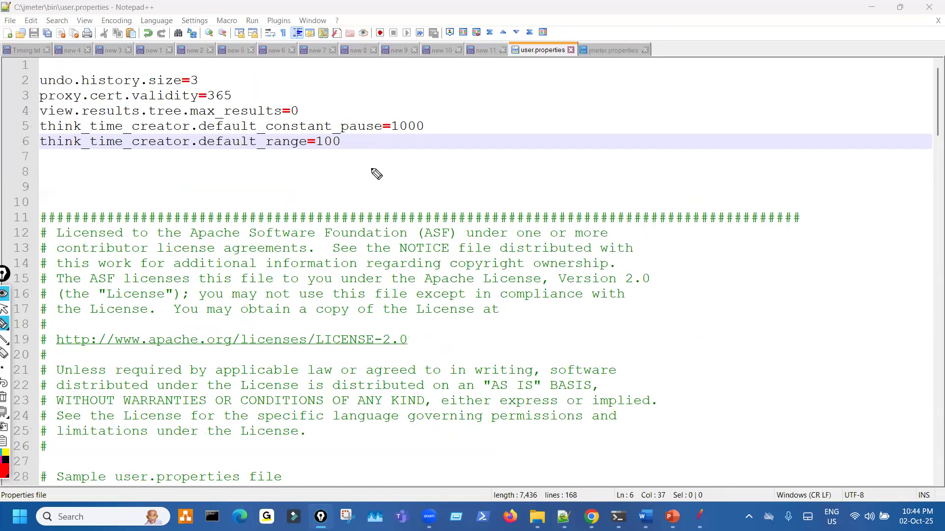
click(3, 309)
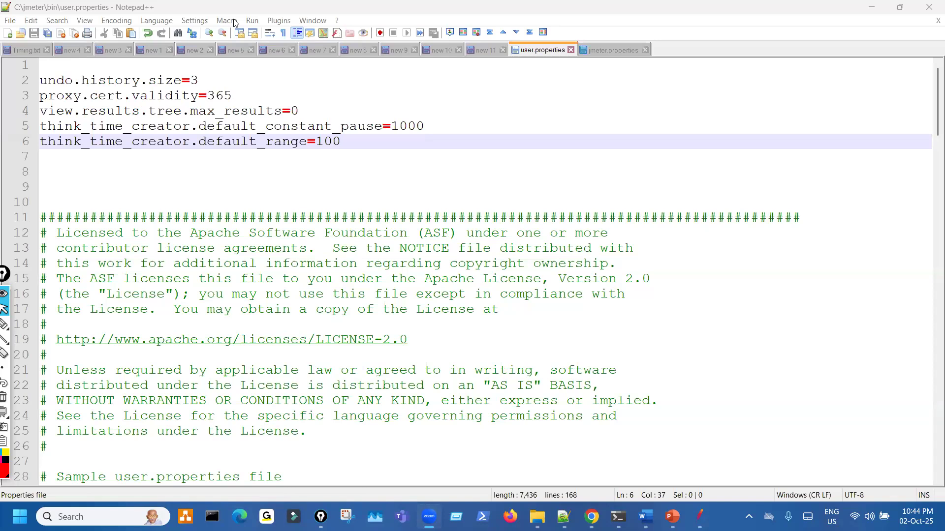
click(411, 141)
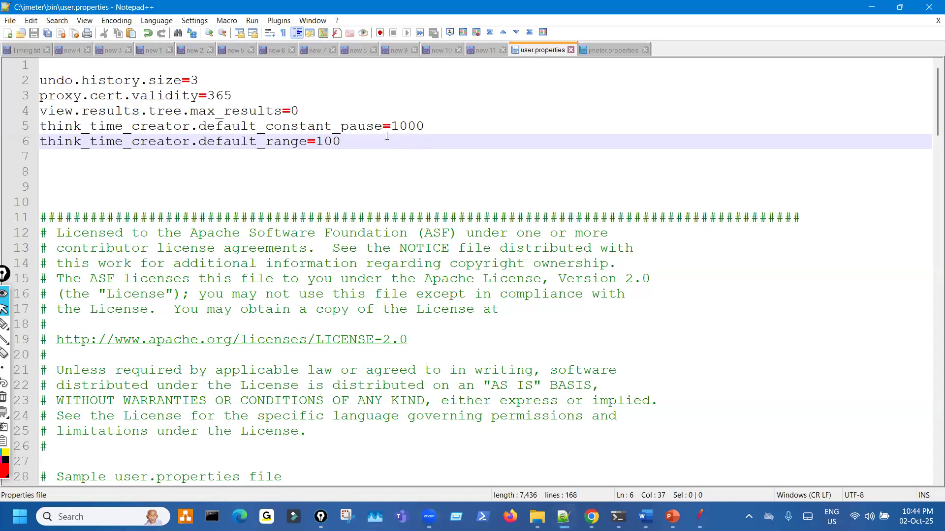
- Replace the think_time_creator.default_constant_pause value in user.properties with ${ConstantDelay}, taking the variable name from the plan's User Defined Variables
drag(391, 126, 419, 125)
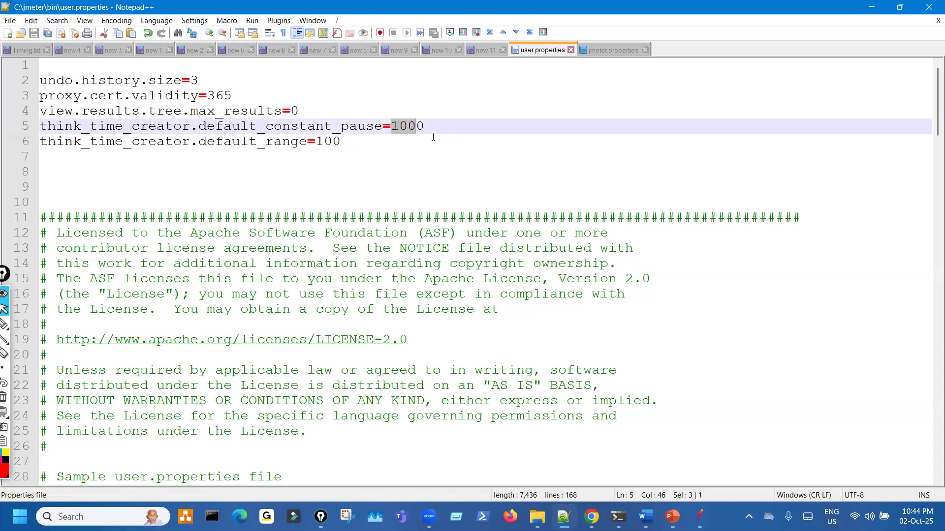
click(416, 143)
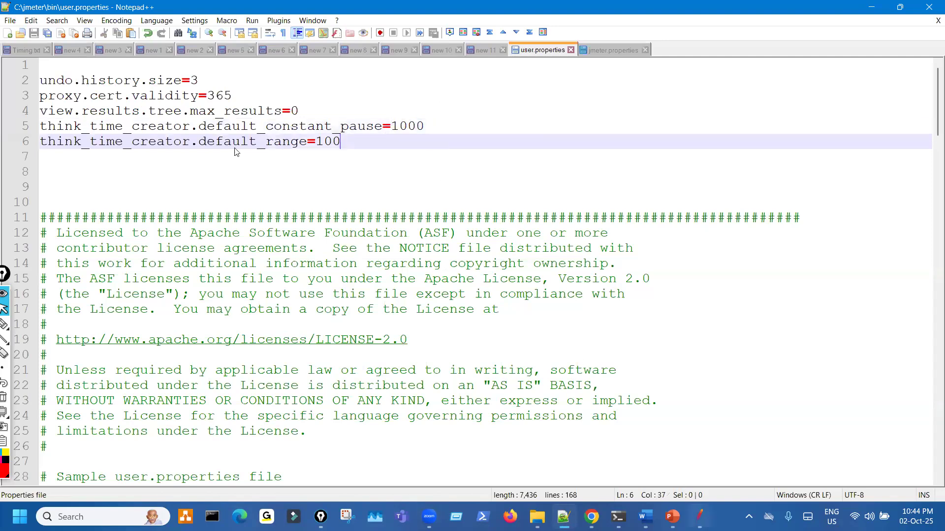
key(alt+Tab)
click(137, 79)
click(343, 266)
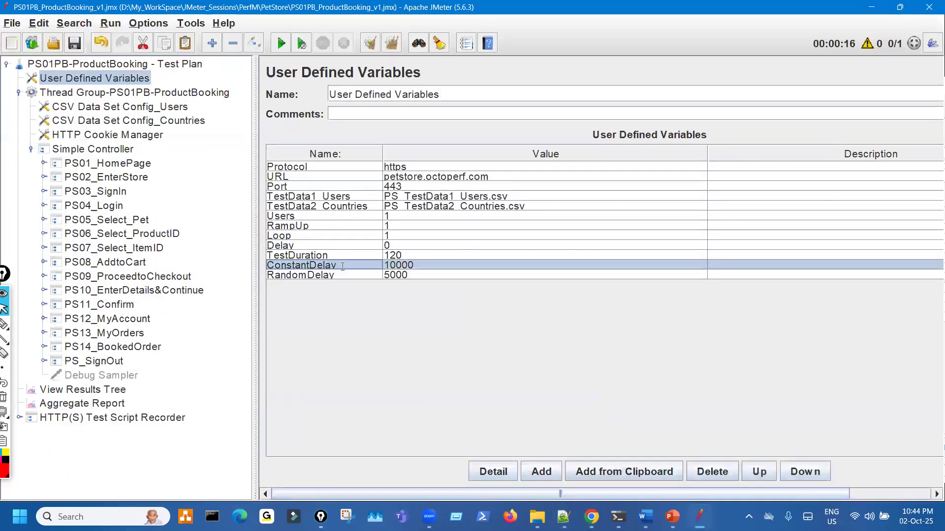
mouse_move(588, 514)
click(565, 478)
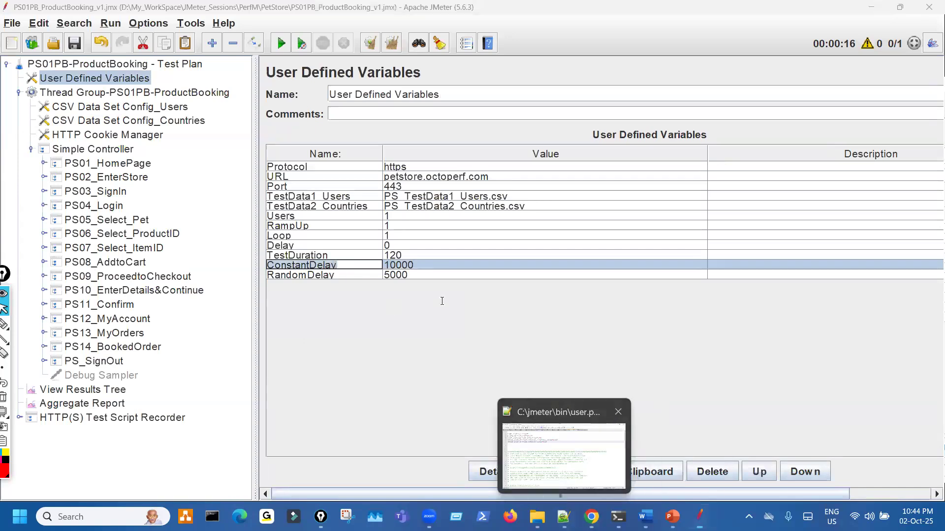
drag(393, 127, 433, 128)
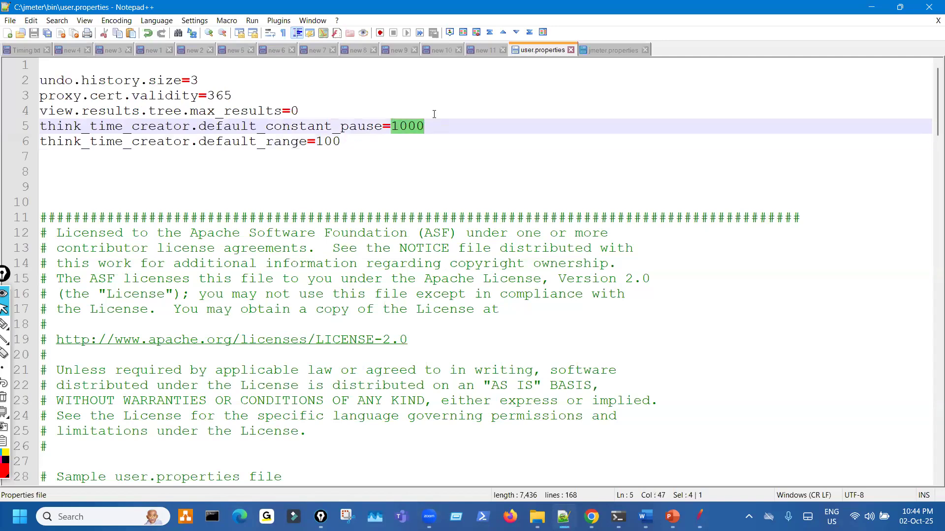
text(${)
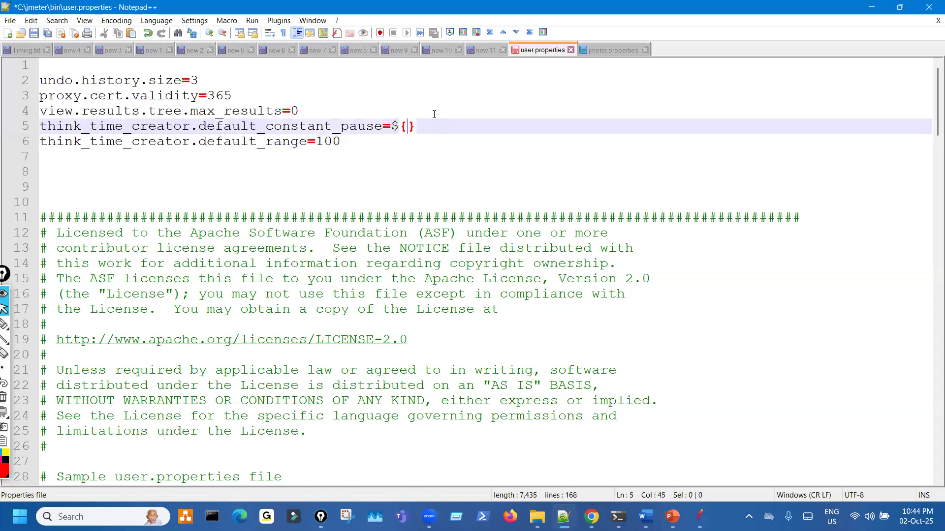
text(ConstantDelay)
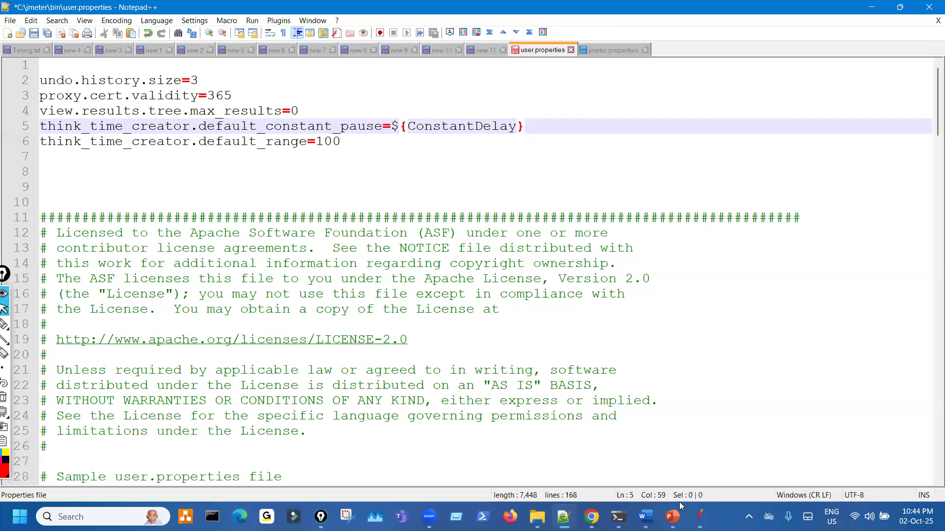
- Replace the think_time_creator.default_range value with ${RandomDelay}, copying the name from the plan's User Defined Variables, and save user.properties
click(696, 513)
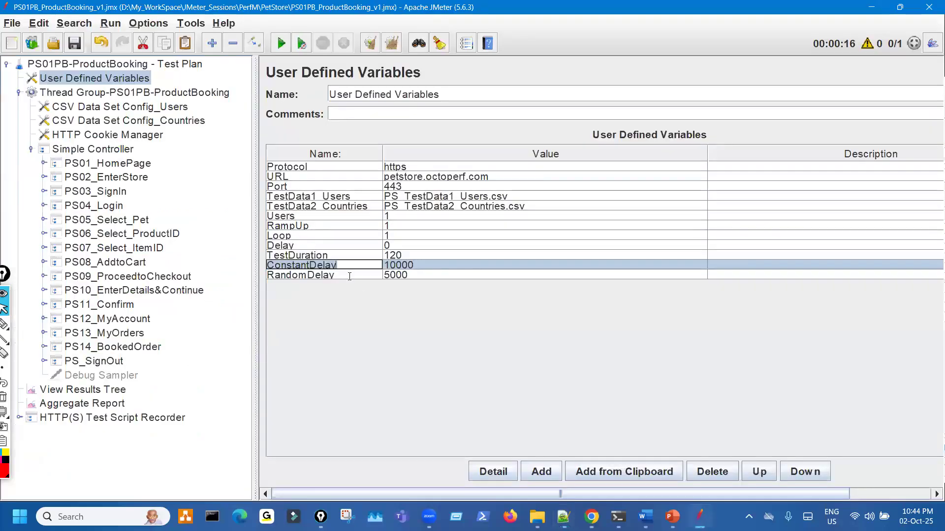
double_click(349, 276)
double_click(349, 276)
key(ctrl+c)
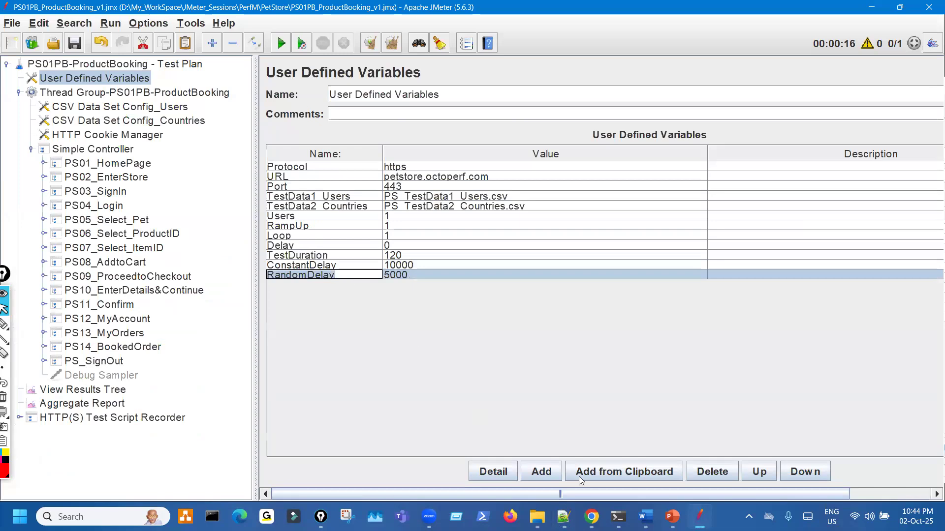
click(564, 517)
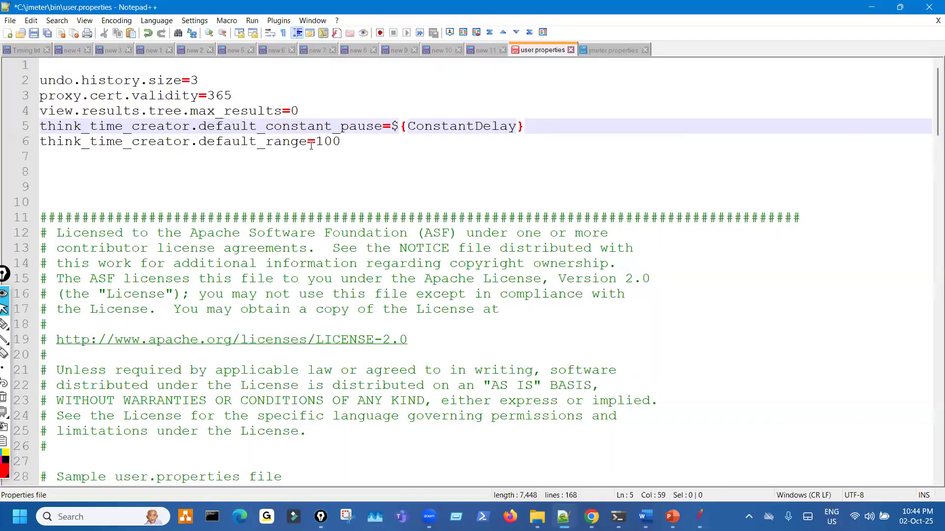
drag(315, 143, 342, 143)
text(${)
key(ctrl+v)
key(End)
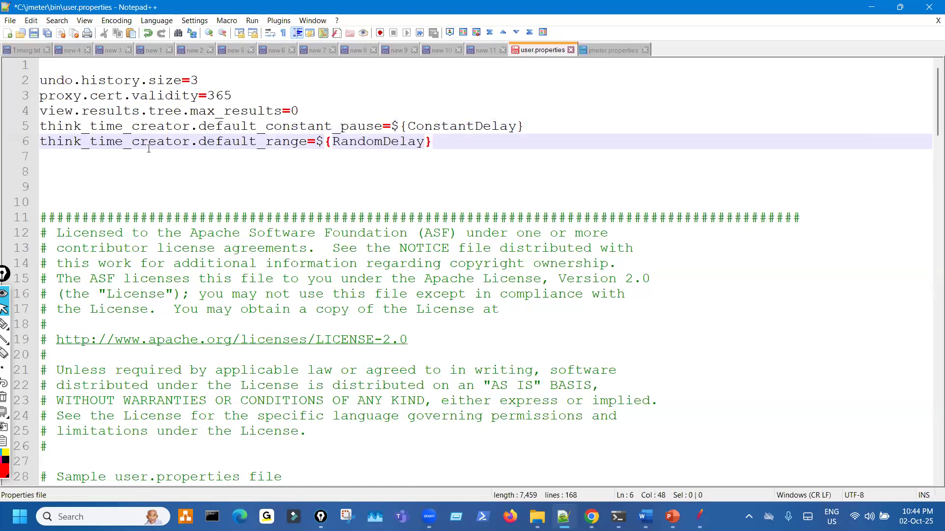
click(34, 33)
key(ctrl+shift+3)
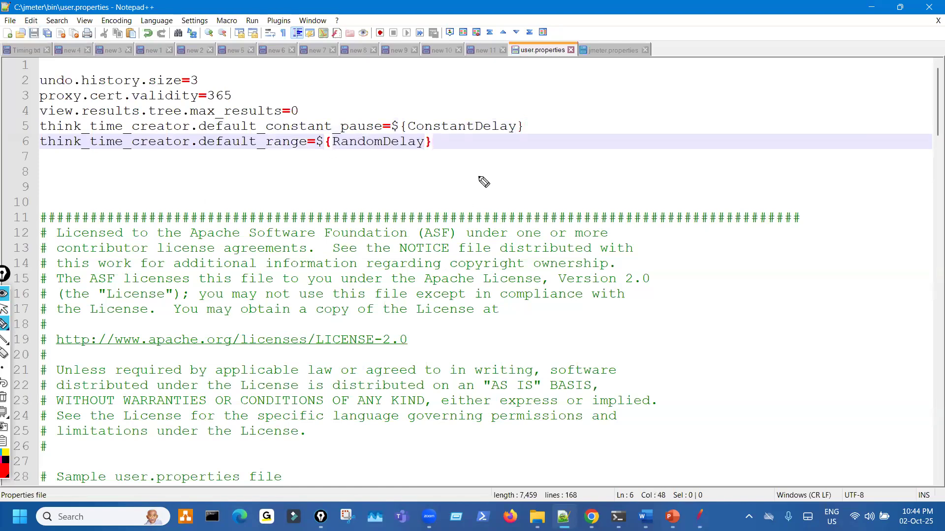
drag(441, 114, 436, 161)
drag(338, 182, 419, 159)
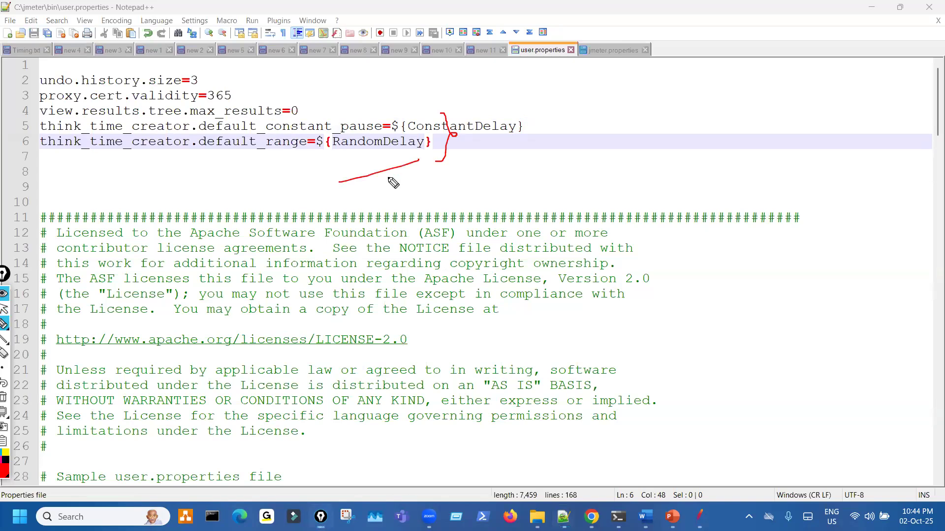
drag(367, 186, 394, 180)
key(ctrl+shift+7)
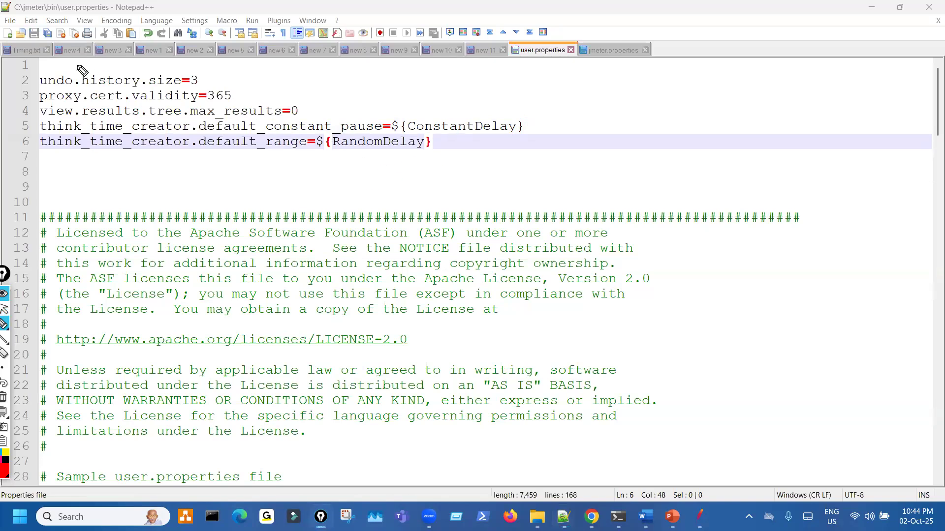
key(ctrl+shift+2)
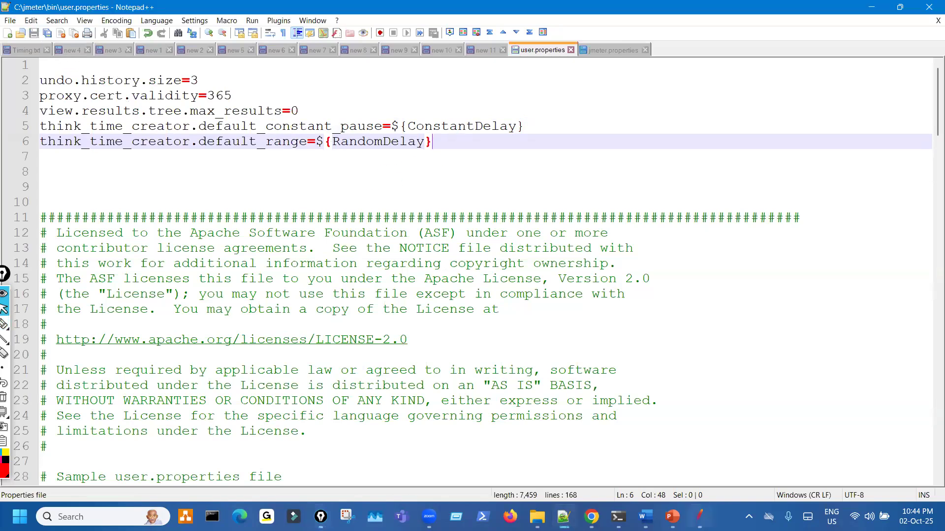
- Switch to JMeter, close the ProductBooking plan's window, and restart JMeter from the desktop
key(alt+Tab)
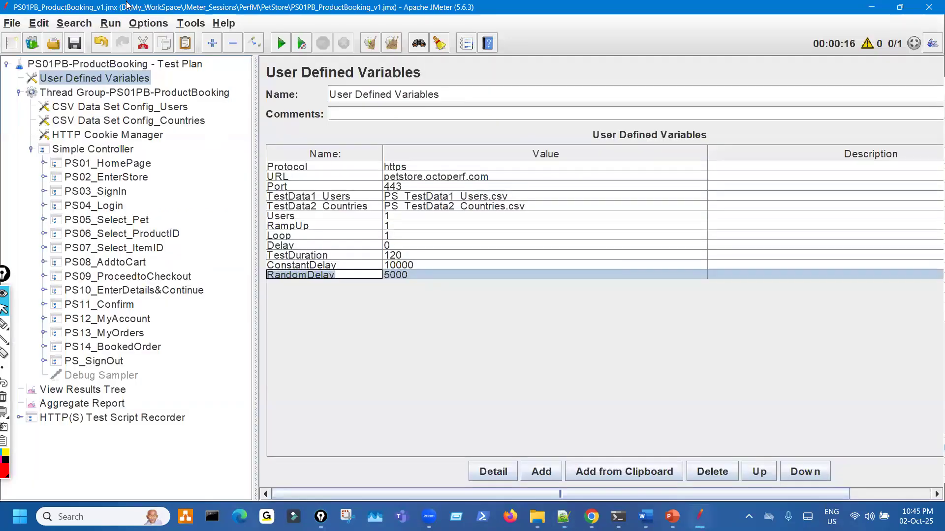
key(super+Down)
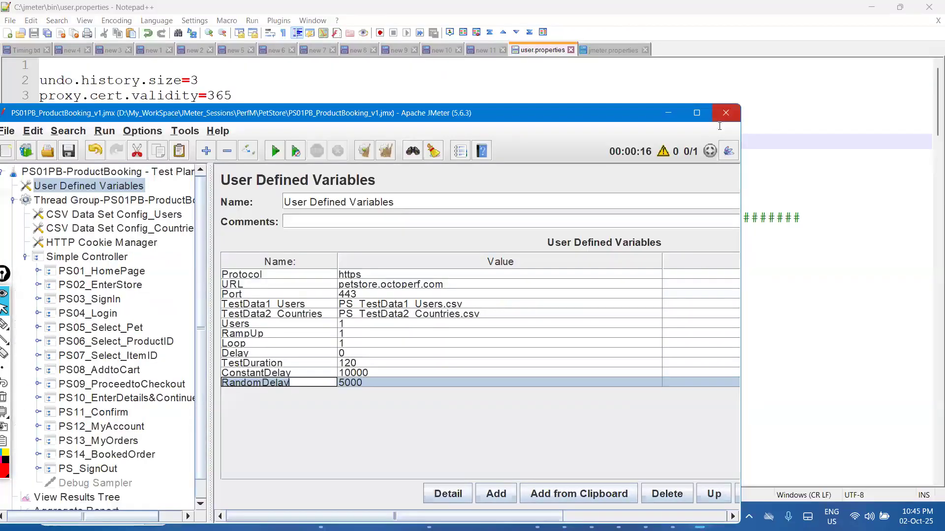
key(super+Down)
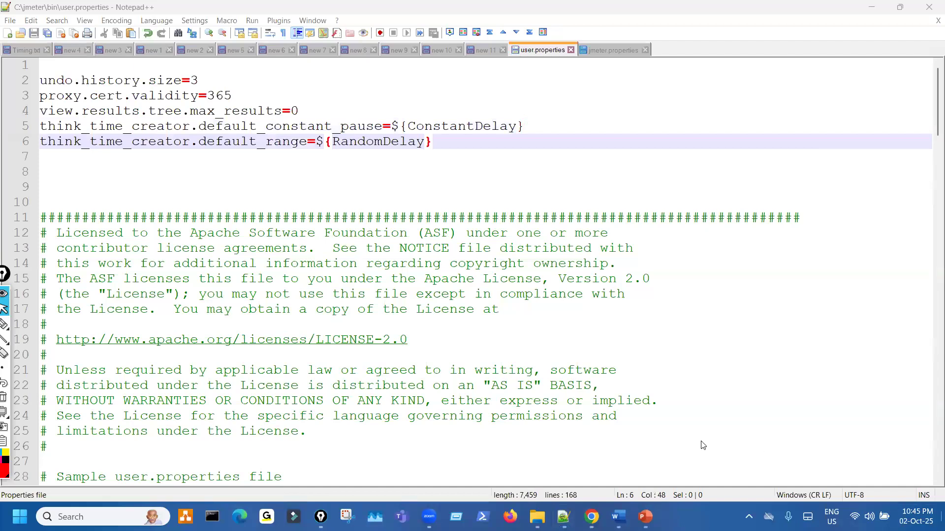
key(super+d)
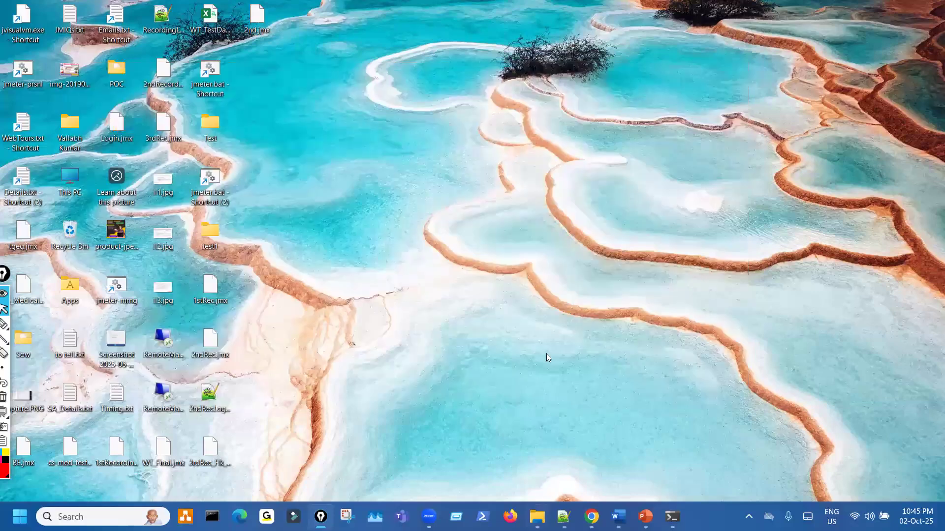
- Switch to File Explorer and go back to the PetStore folder
click(536, 516)
click(16, 38)
click(16, 38)
click(16, 35)
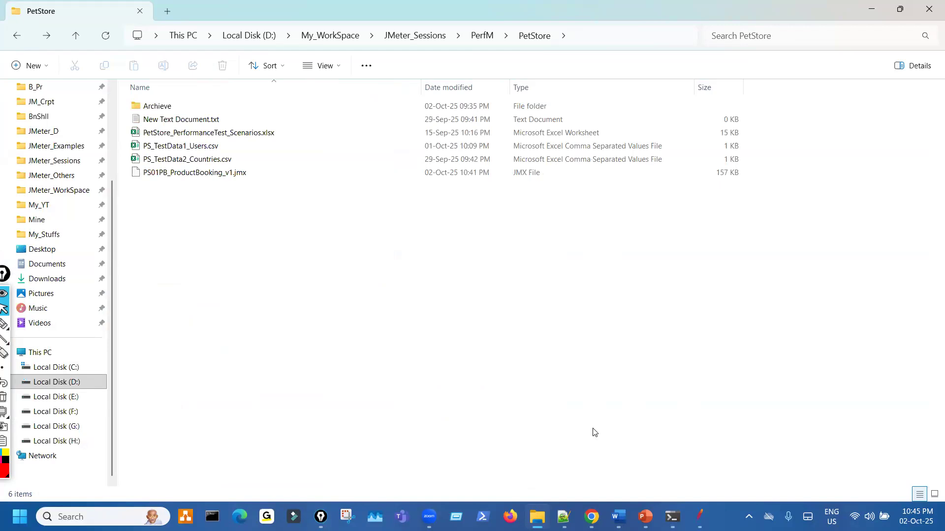
- Switch to the new JMeter window and zoom its interface in four times
click(700, 515)
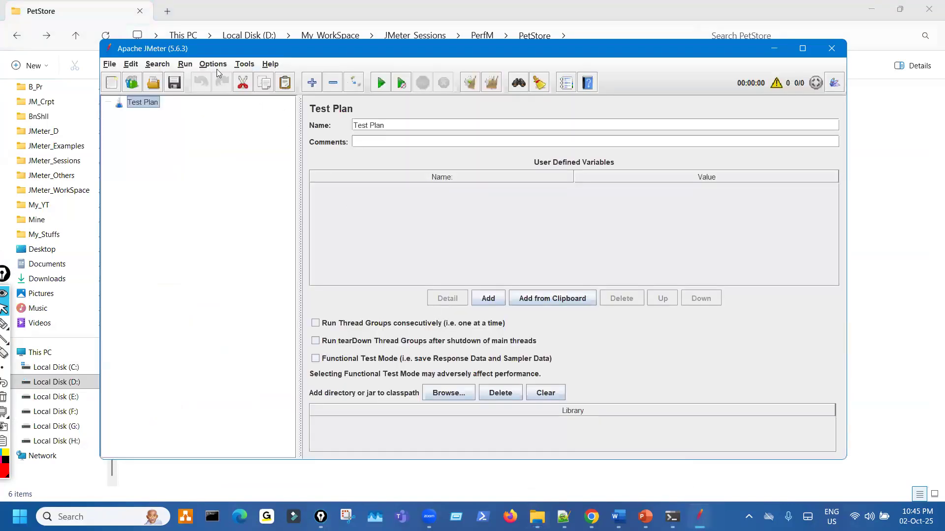
click(214, 65)
click(234, 169)
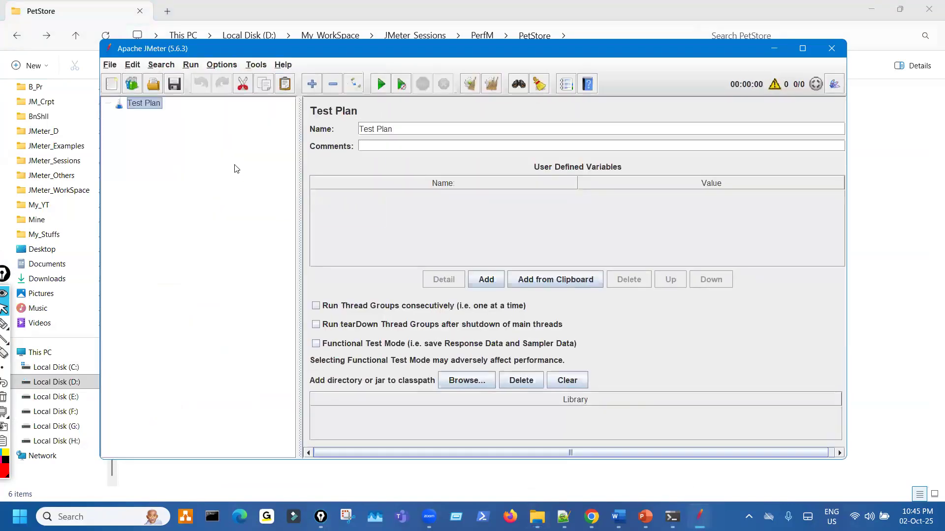
click(221, 64)
click(246, 179)
click(230, 64)
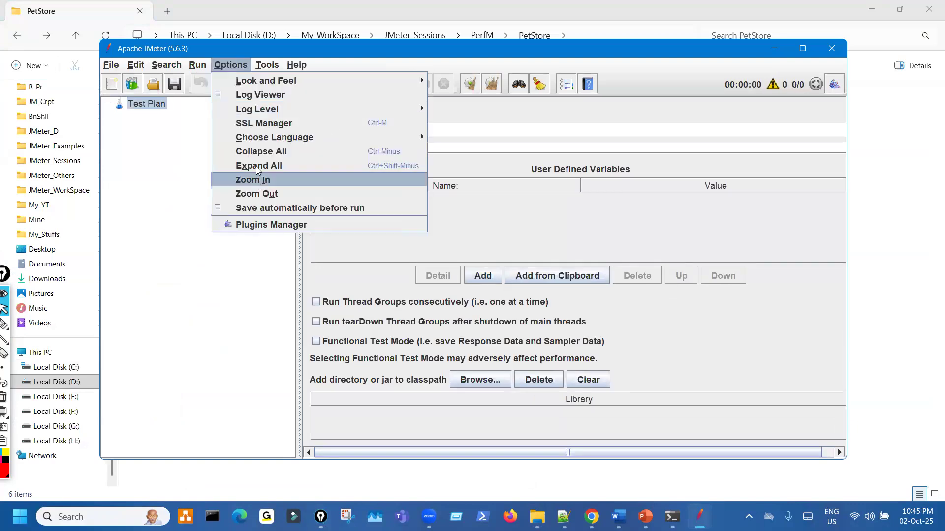
click(249, 180)
click(237, 65)
click(259, 190)
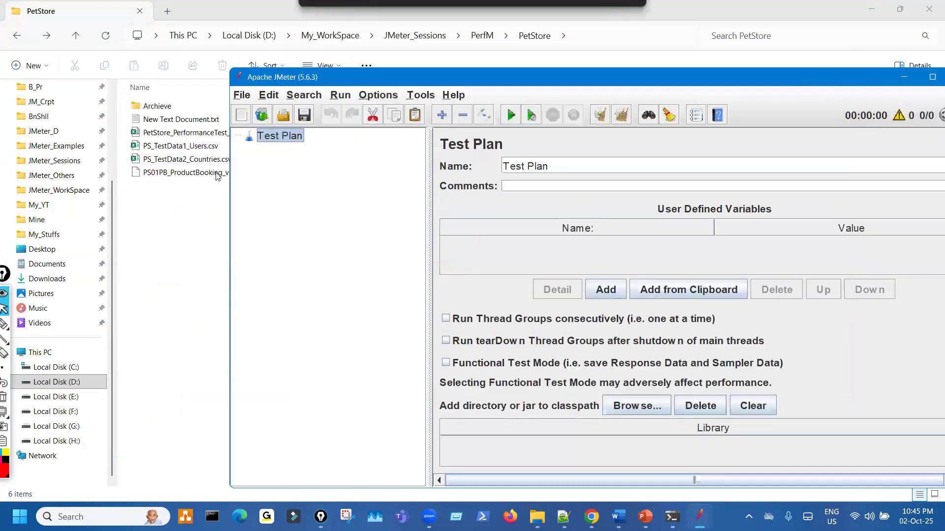
- Load PS01PB_ProductBooking_v1.jmx from the PetStore folder into JMeter and maximize the window
drag(217, 175, 359, 174)
double_click(414, 78)
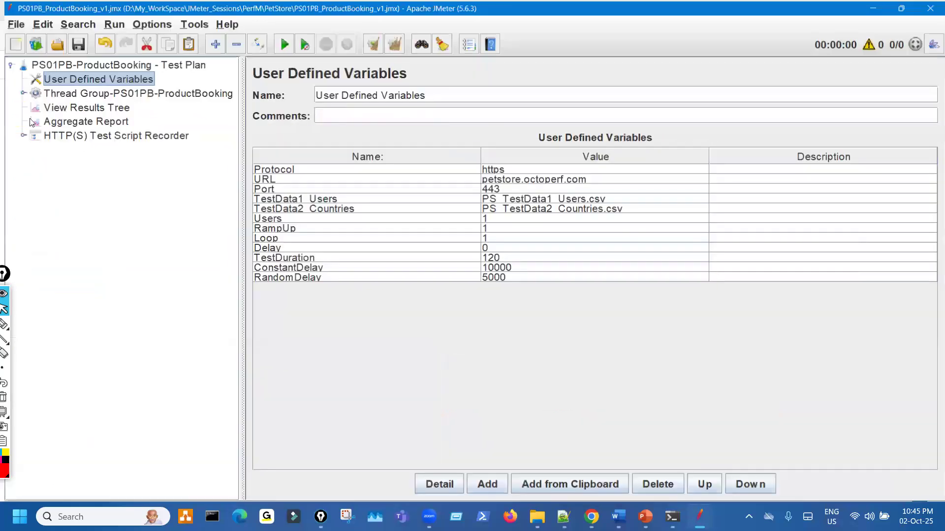
- Expand the ProductBooking thread group and add think times to the children of its Simple Controller
click(19, 93)
click(30, 148)
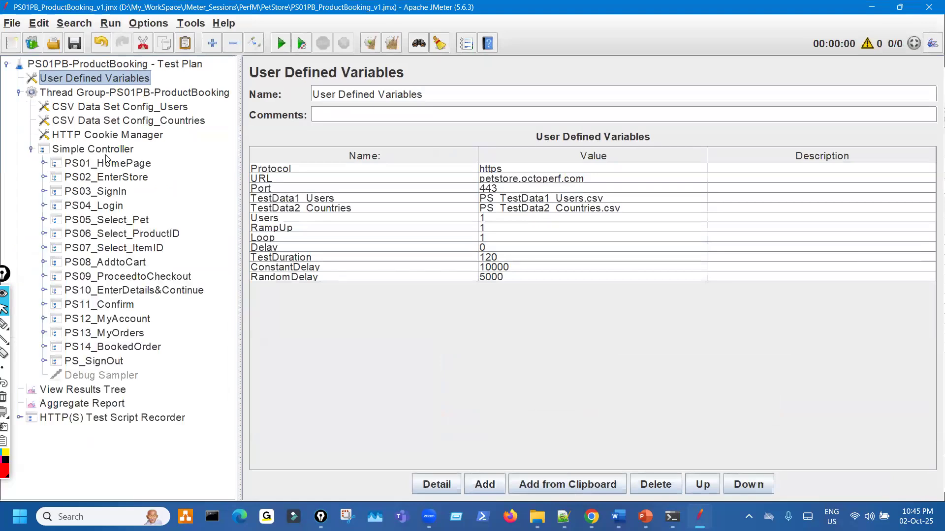
right_click(108, 152)
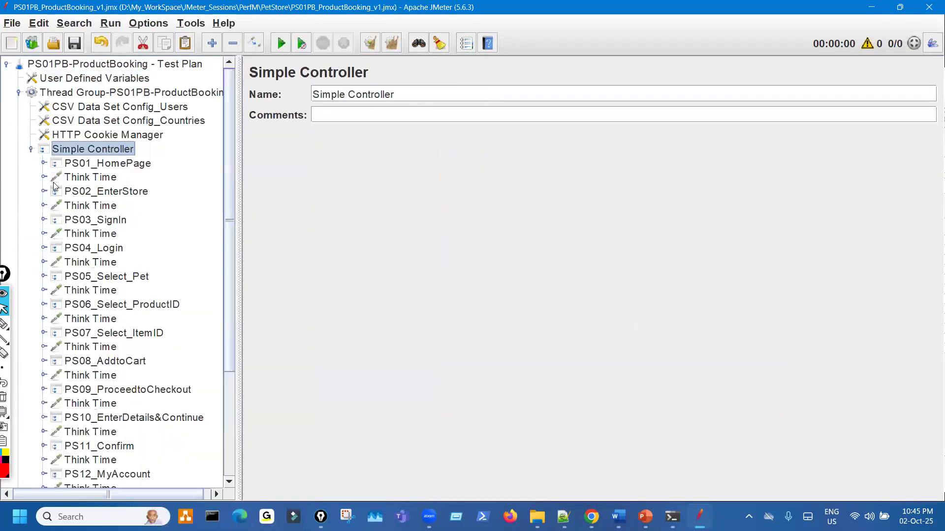
- Inspect the random delay maximum and constant delay offset of the Pause timer following PS01_HomePage
click(44, 178)
click(91, 191)
drag(555, 159, 465, 146)
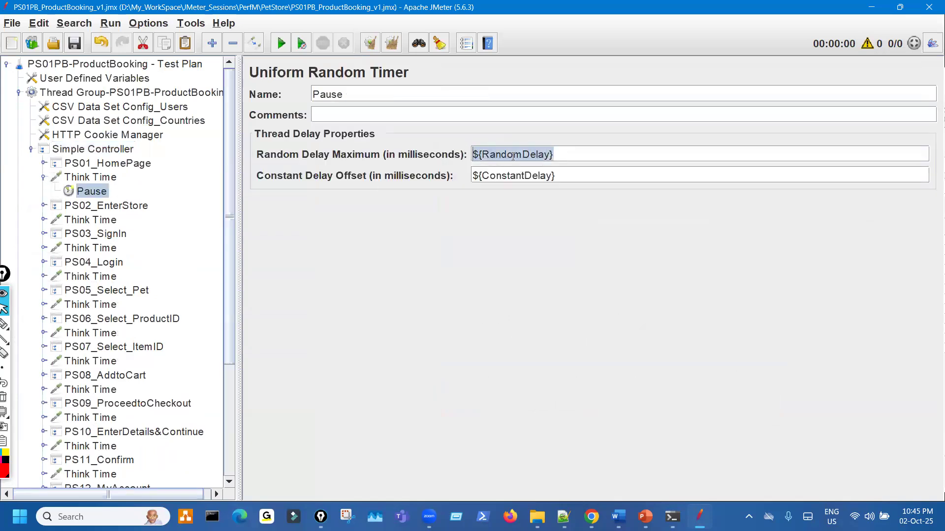
drag(556, 175, 378, 192)
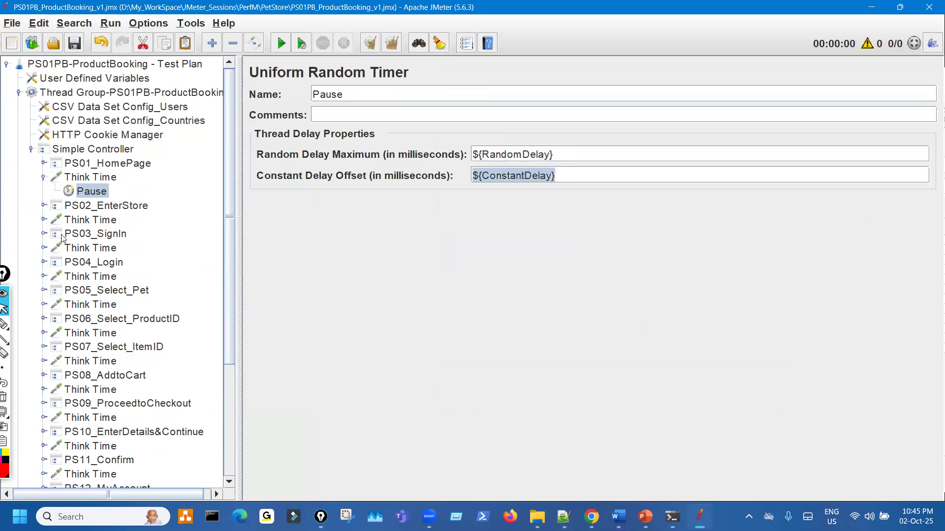
- Check the delay settings of the Pause timers following PS02_EnterStore, PS04_Login, PS08_AddtoCart and PS13_MyOrders
click(45, 221)
click(103, 234)
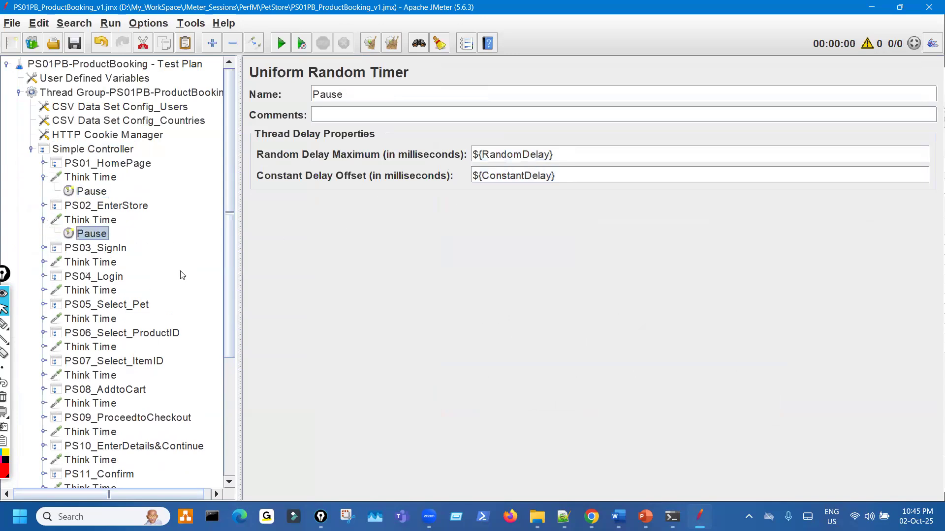
click(43, 291)
click(95, 305)
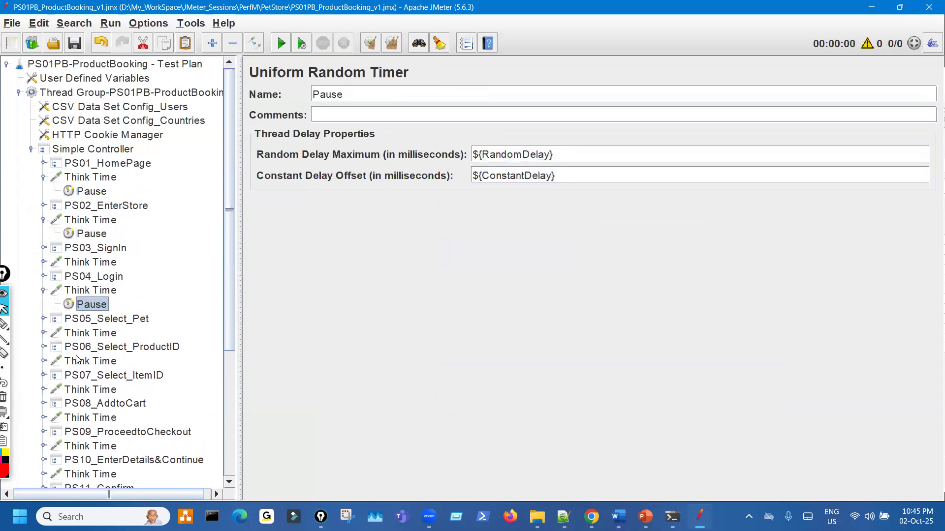
scroll(53, 366, down, 2)
click(44, 334)
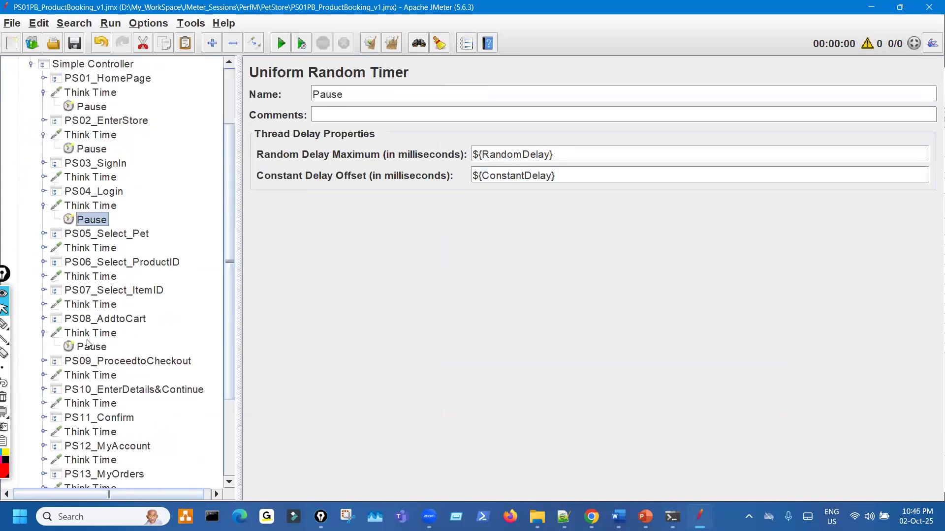
click(104, 350)
scroll(189, 305, down, 3)
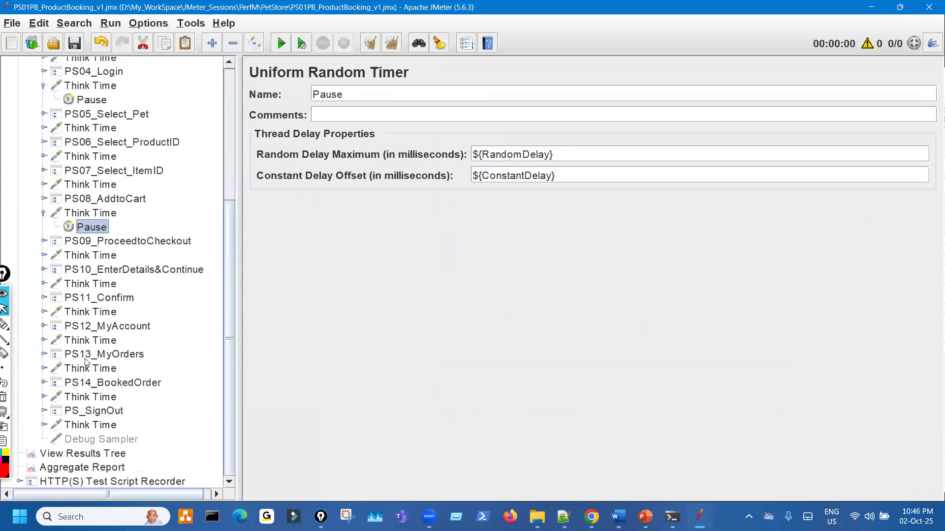
click(43, 369)
click(92, 383)
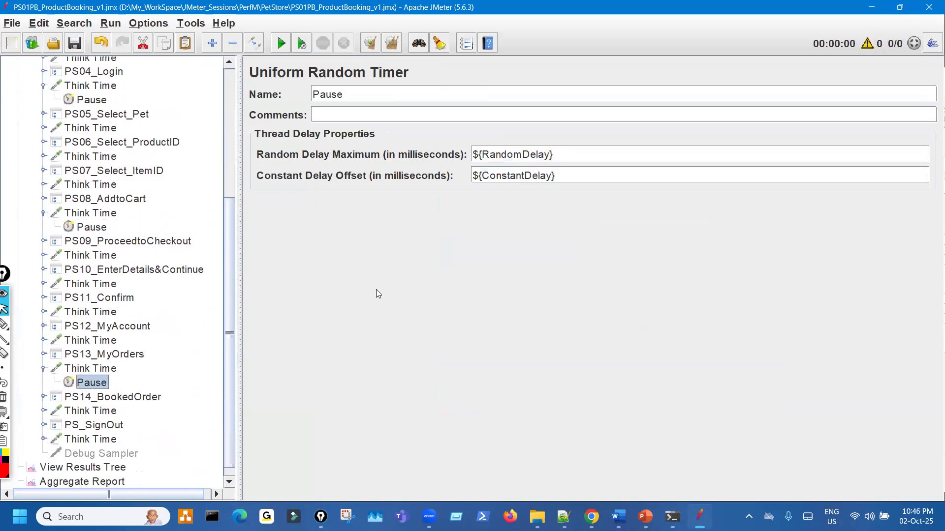
scroll(148, 249, up, 4)
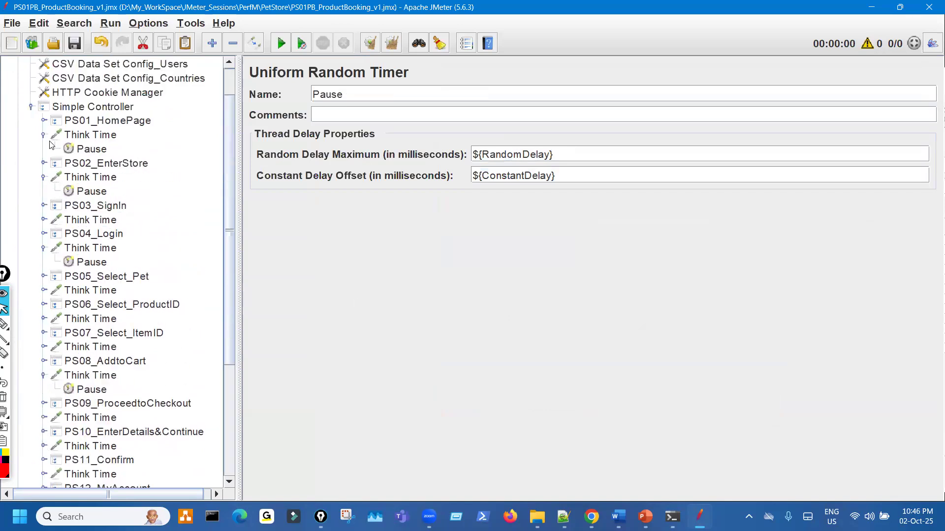
- Collapse the Think Time elements following PS01_HomePage, PS02_EnterStore, PS04_Login, PS08_AddtoCart and PS13_MyOrders
click(43, 135)
click(43, 163)
click(44, 219)
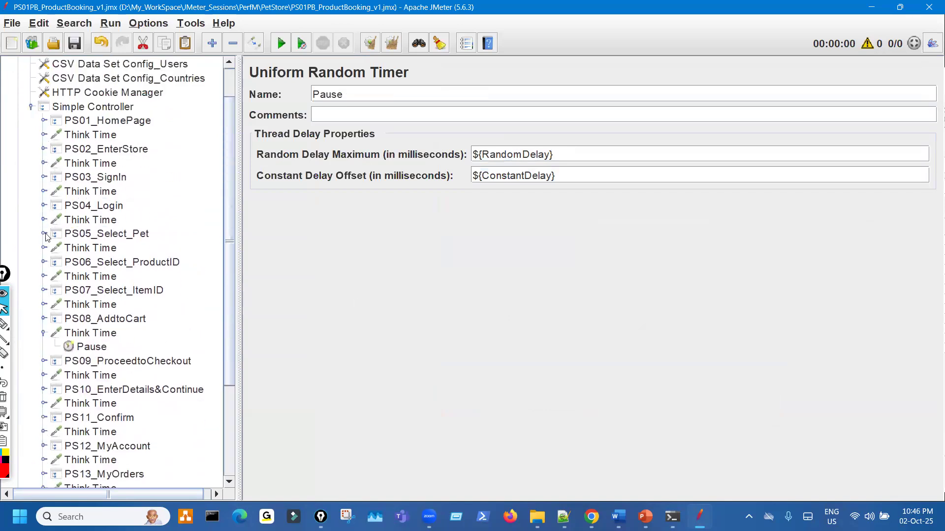
click(44, 333)
scroll(46, 392, down, 2)
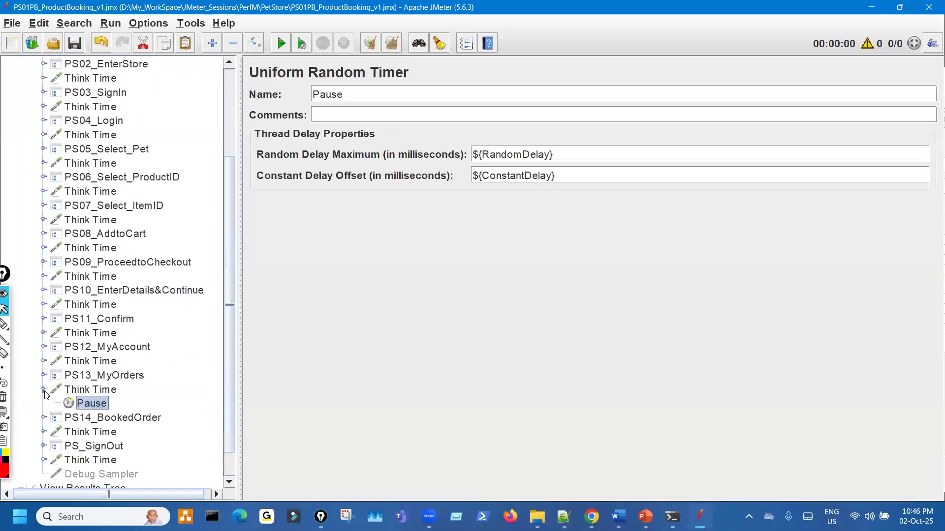
click(44, 390)
- Check the delay entries in User Defined Variables against the delay fields of the Pause timer following PS02_EnterStore
scroll(90, 291, up, 2)
scroll(90, 290, up, 1)
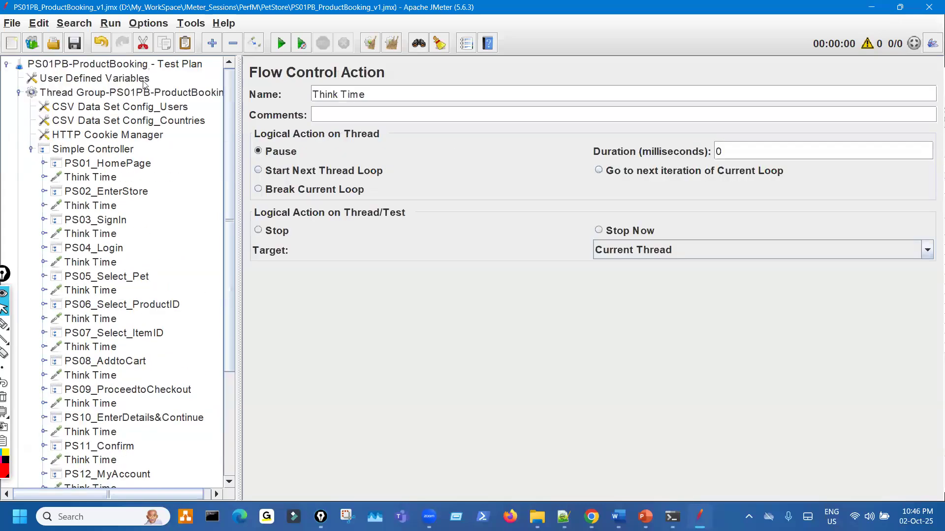
click(143, 82)
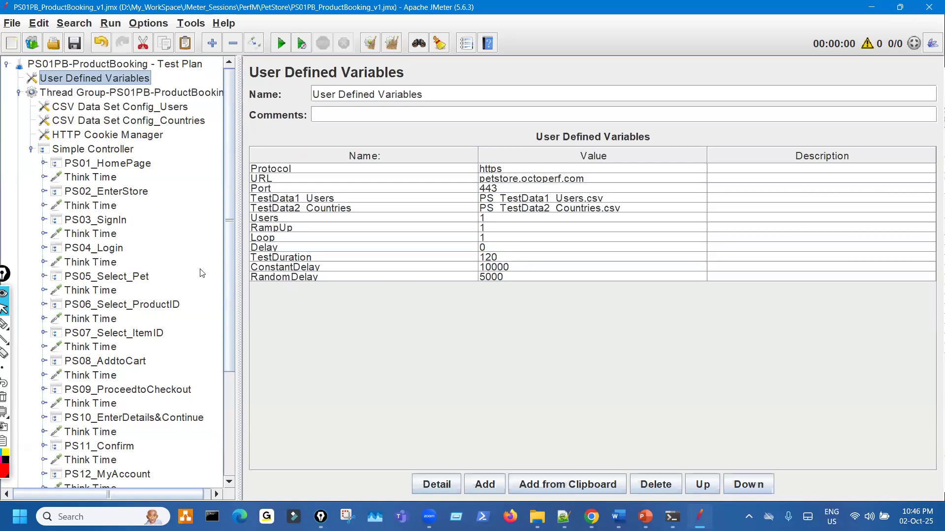
click(45, 205)
click(94, 220)
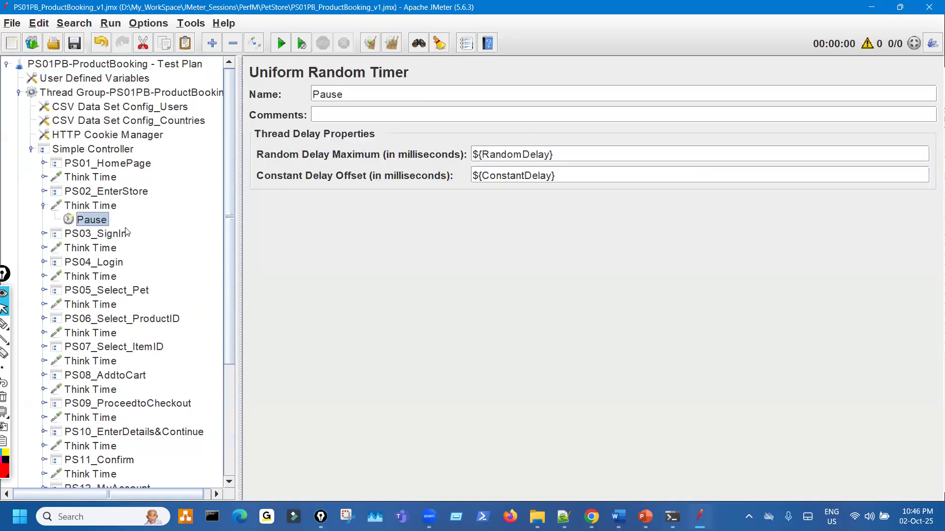
drag(554, 151, 557, 185)
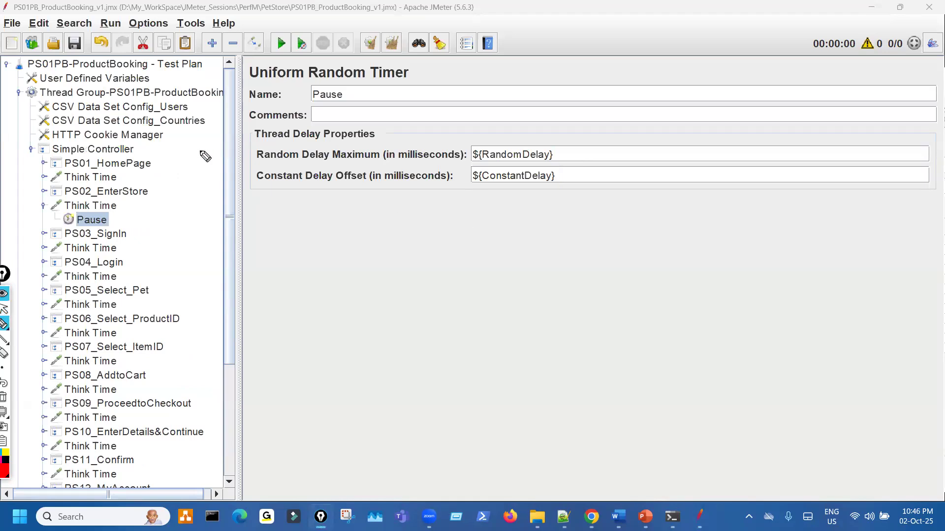
- Reopen User Defined Variables, mark the ConstantDelay and RandomDelay values with the annotation pen, and clear the markings
click(145, 81)
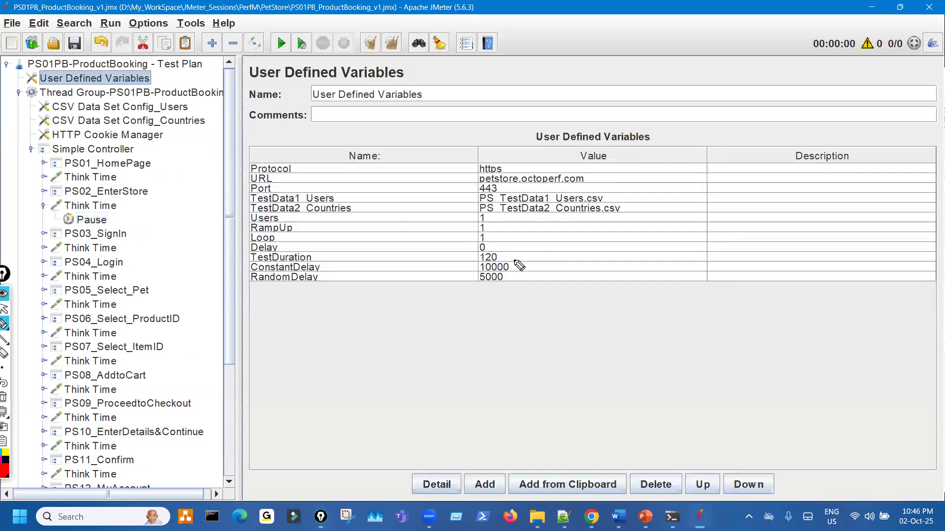
drag(515, 261, 521, 280)
drag(123, 223, 100, 400)
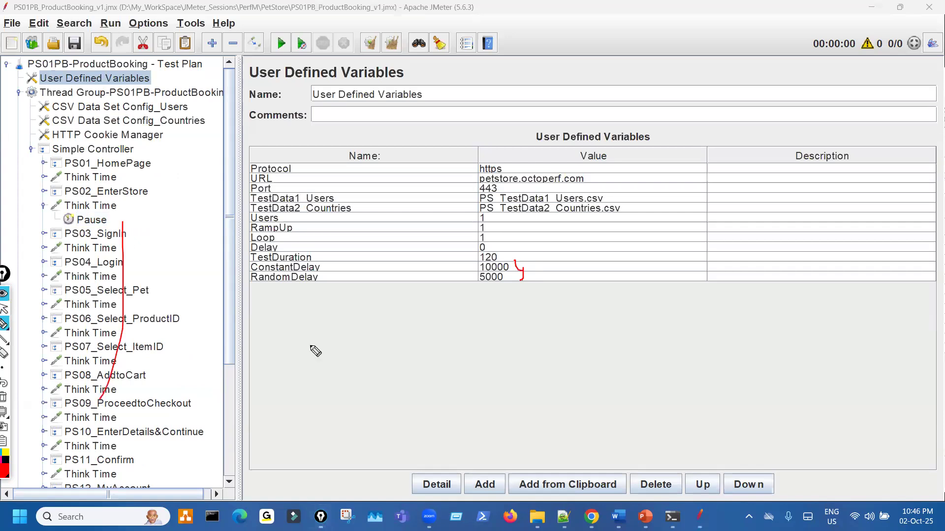
mouse_move(478, 293)
mouse_down()
mouse_move(531, 283)
mouse_move(483, 268)
mouse_move(467, 277)
mouse_up()
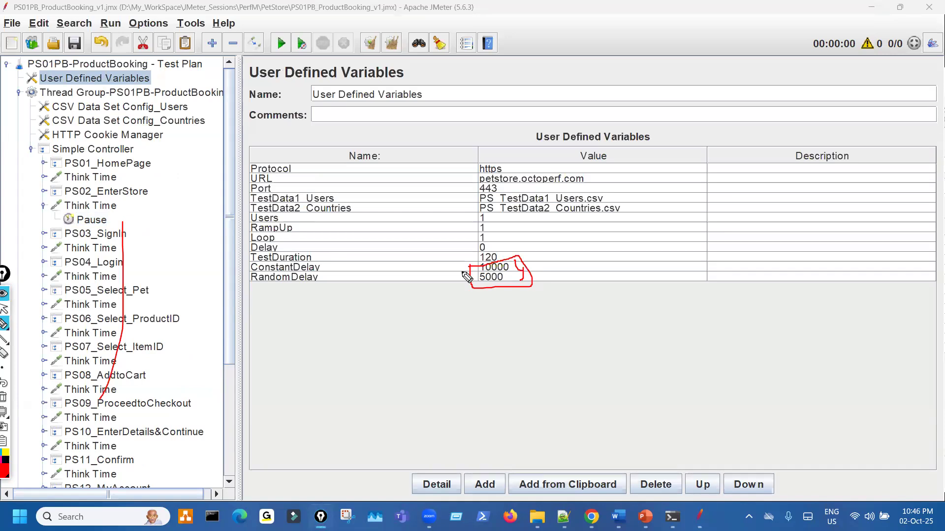
key(ctrl+shift+7)
key(ctrl+shift+2)
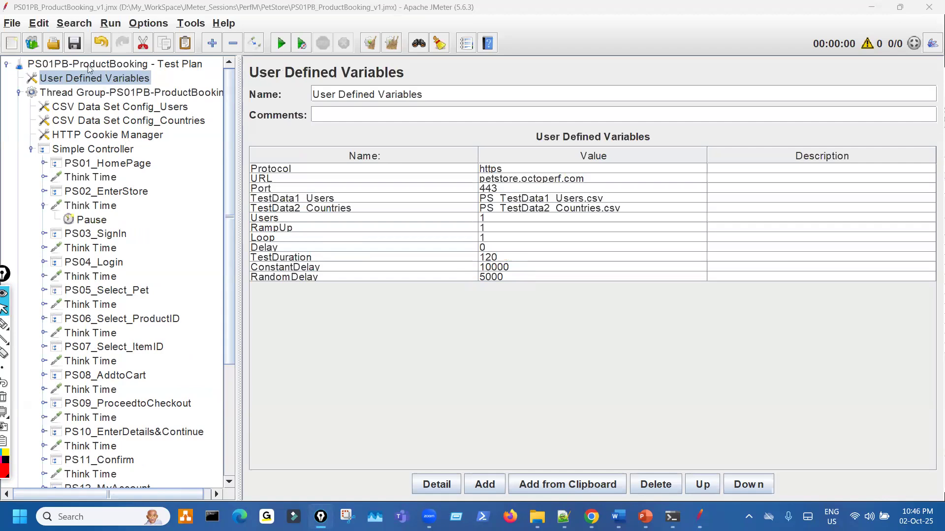
- Save the test plan, narrow the tree pane, and expand only the Think Time following PS01_HomePage
click(74, 45)
drag(242, 198, 196, 199)
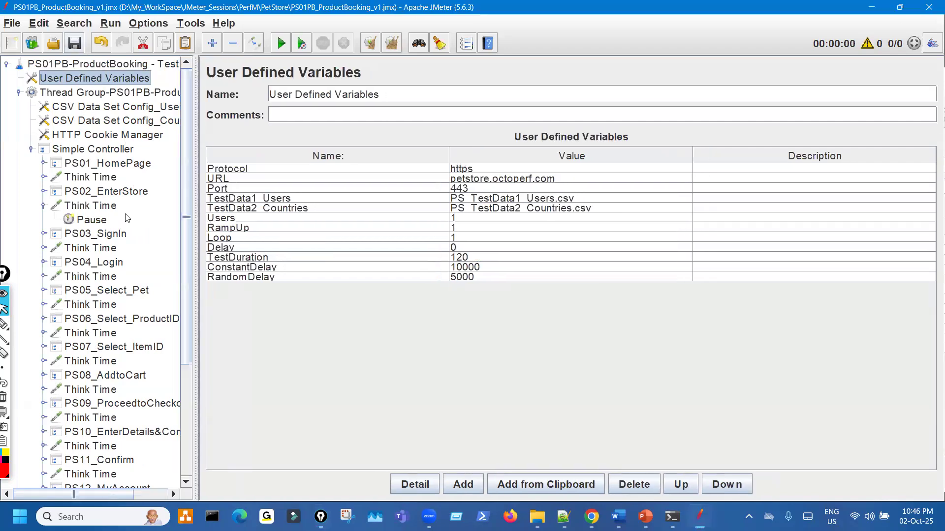
click(45, 208)
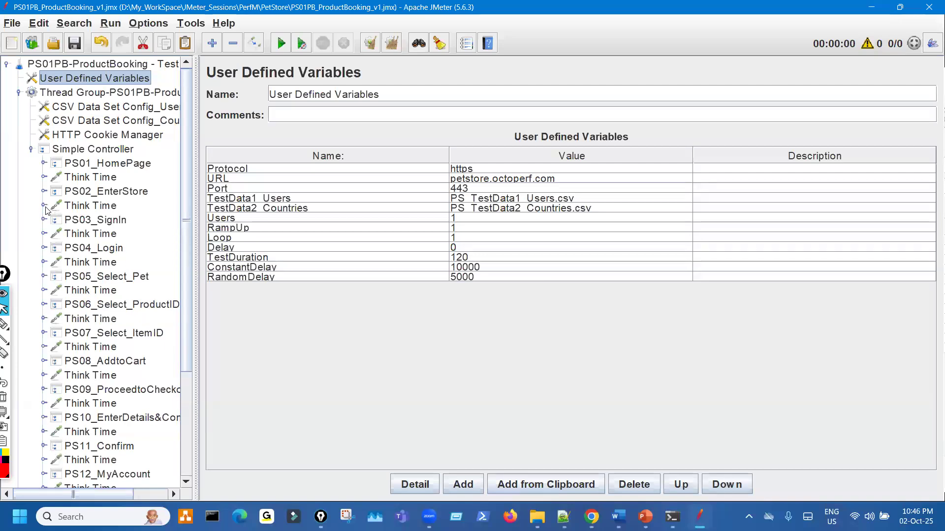
click(43, 177)
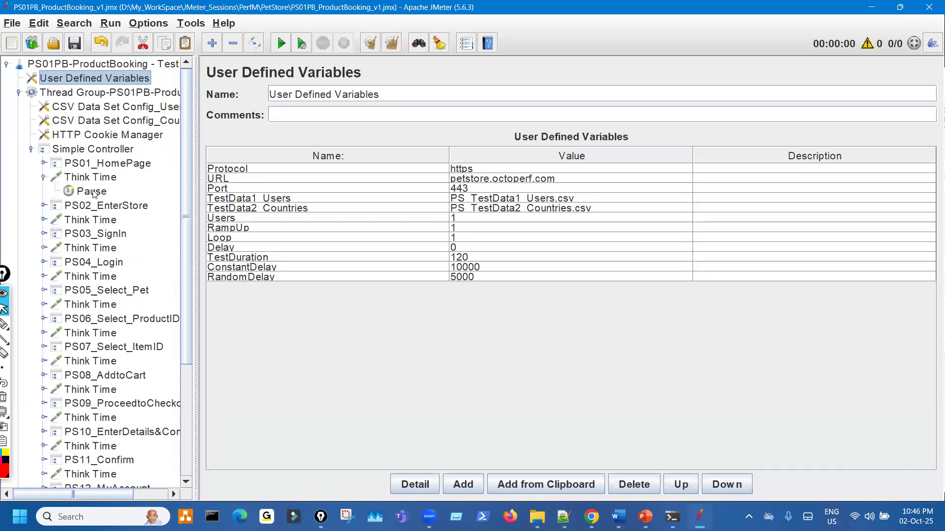
- Annotate the variables view with "2 use", "CT" and "RT", circling both abbreviations and lining the transactions in the tree
click(4, 324)
mouse_move(659, 248)
mouse_down()
mouse_move(679, 274)
mouse_move(718, 268)
mouse_move(724, 254)
mouse_up()
drag(728, 256, 762, 246)
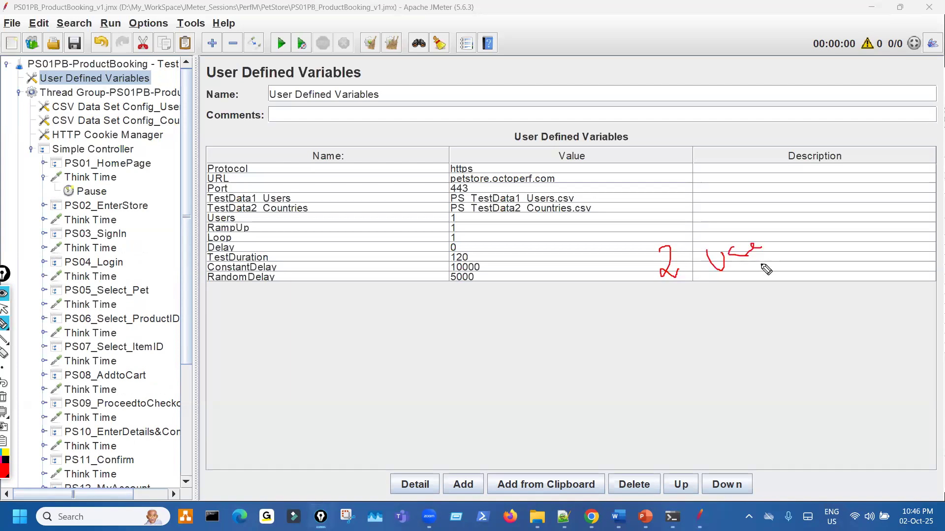
mouse_move(597, 326)
mouse_down()
mouse_move(612, 338)
mouse_move(635, 316)
mouse_move(633, 345)
mouse_up()
mouse_move(613, 385)
mouse_down()
mouse_move(642, 389)
mouse_move(680, 367)
mouse_move(633, 437)
mouse_up()
mouse_move(625, 394)
mouse_down()
mouse_move(668, 436)
mouse_move(695, 432)
mouse_up()
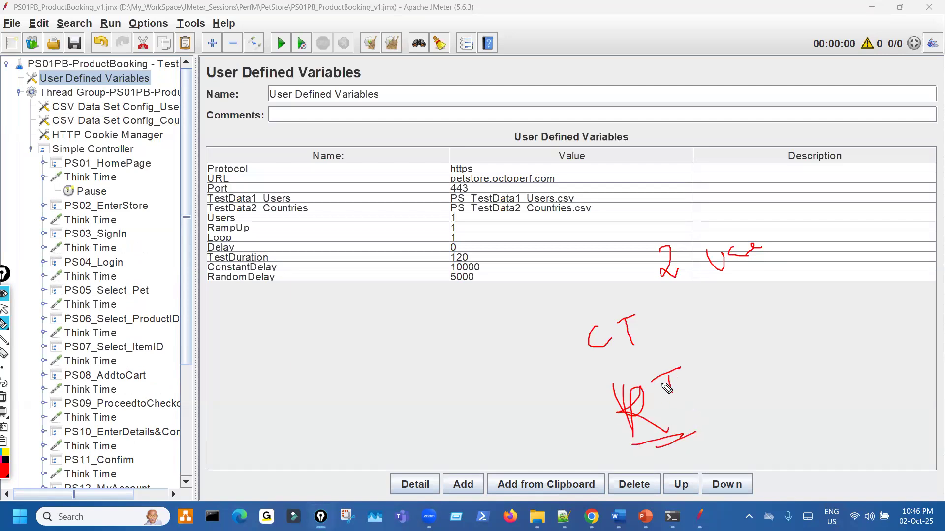
mouse_move(596, 388)
mouse_down()
mouse_move(760, 433)
mouse_move(689, 364)
mouse_move(613, 376)
mouse_up()
drag(154, 229, 153, 336)
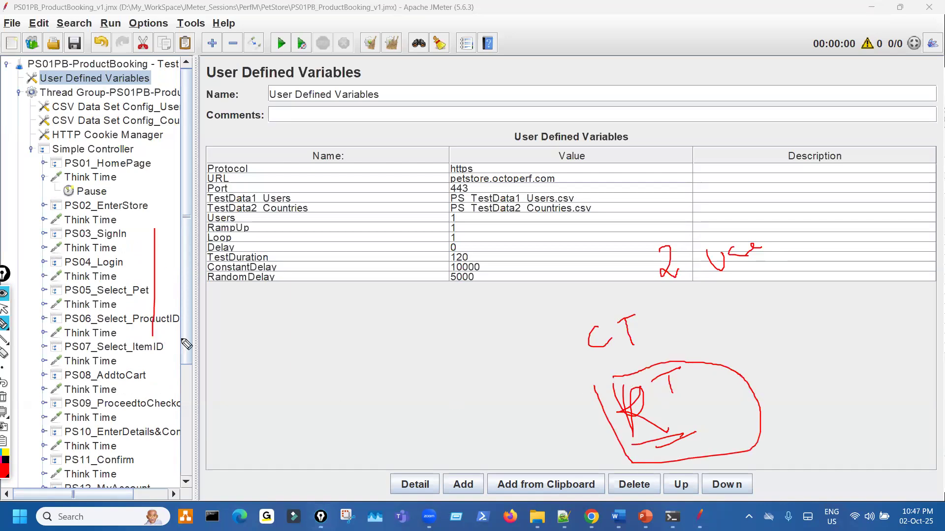
click(618, 310)
mouse_move(617, 311)
mouse_down()
mouse_move(650, 321)
mouse_move(611, 311)
mouse_up()
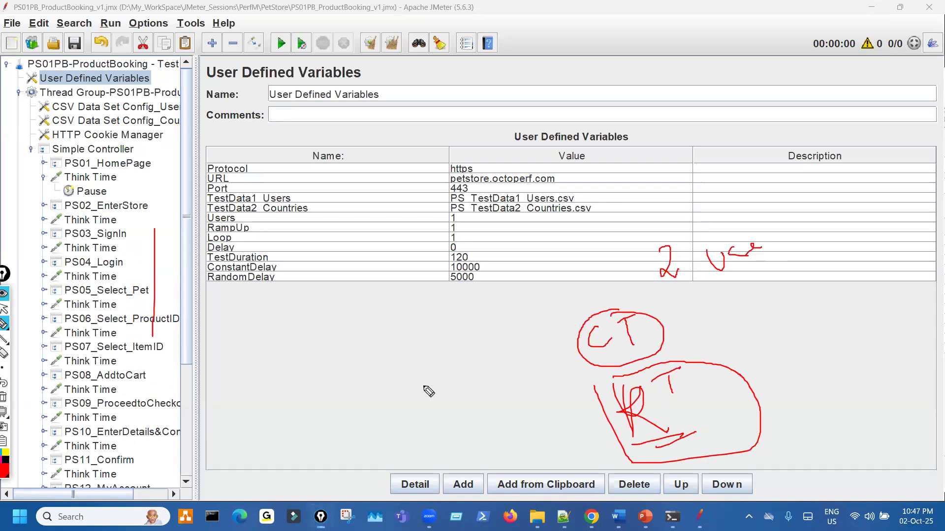
- Write "10 s" on screen, mark the tree's think times, box the ConstantDelay and RandomDelay values, and clear the annotations
drag(271, 379, 279, 417)
mouse_move(316, 379)
mouse_down()
mouse_move(293, 391)
mouse_move(364, 368)
mouse_up()
drag(109, 194, 125, 361)
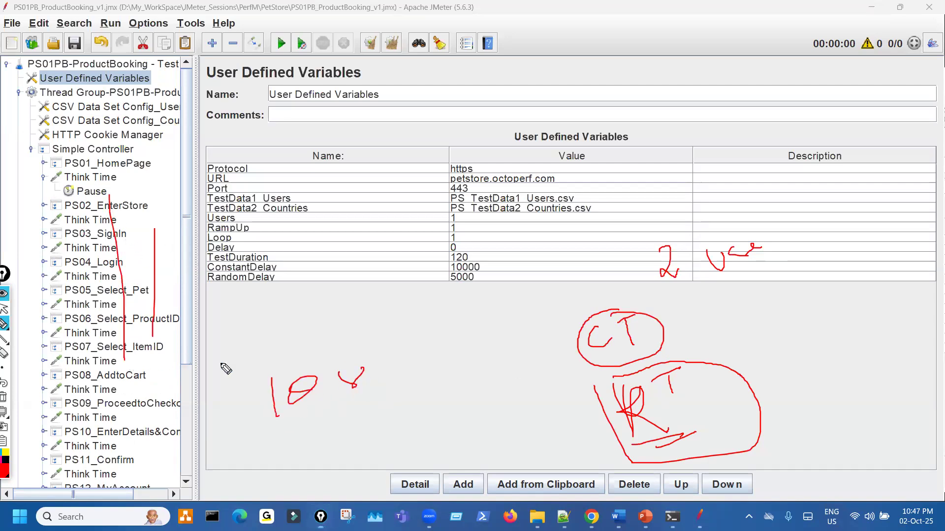
mouse_move(441, 268)
mouse_down()
mouse_move(490, 291)
mouse_move(486, 264)
mouse_move(444, 269)
mouse_up()
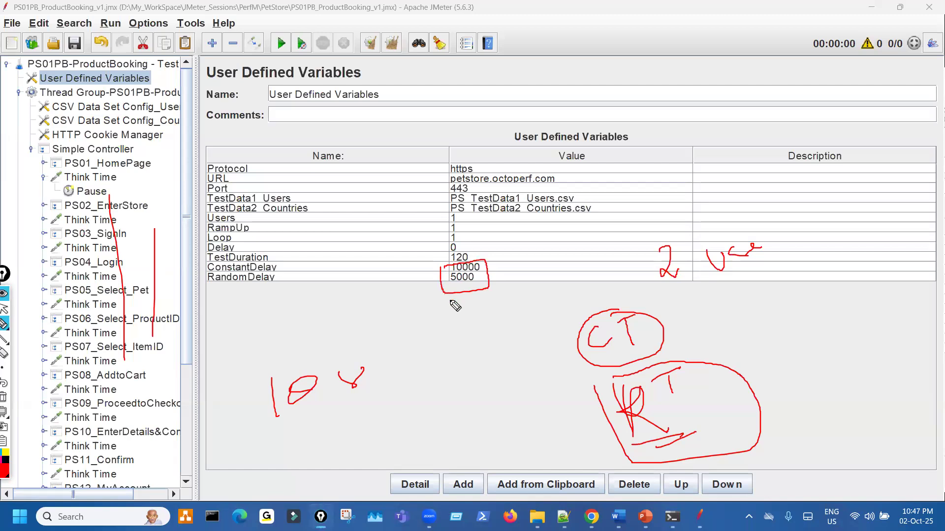
key(ctrl+shift+7)
- Annotate a fixed delay example of random 0 and constant 10,000, using the variables and the Pause timer following PS01_HomePage, and clear it
mouse_move(453, 281)
mouse_down()
mouse_move(465, 282)
mouse_move(463, 320)
mouse_up()
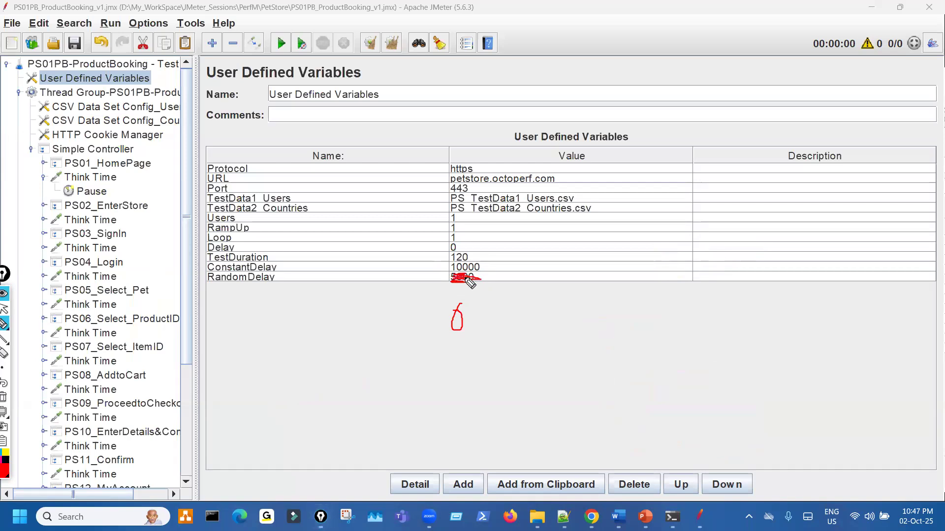
key(ctrl+shift+2)
click(92, 190)
key(ctrl+shift+1)
mouse_move(428, 183)
mouse_down()
mouse_move(507, 181)
mouse_move(536, 217)
mouse_up()
drag(544, 197, 581, 192)
mouse_move(600, 184)
mouse_down()
mouse_move(609, 192)
mouse_move(597, 186)
mouse_up()
drag(553, 213, 546, 235)
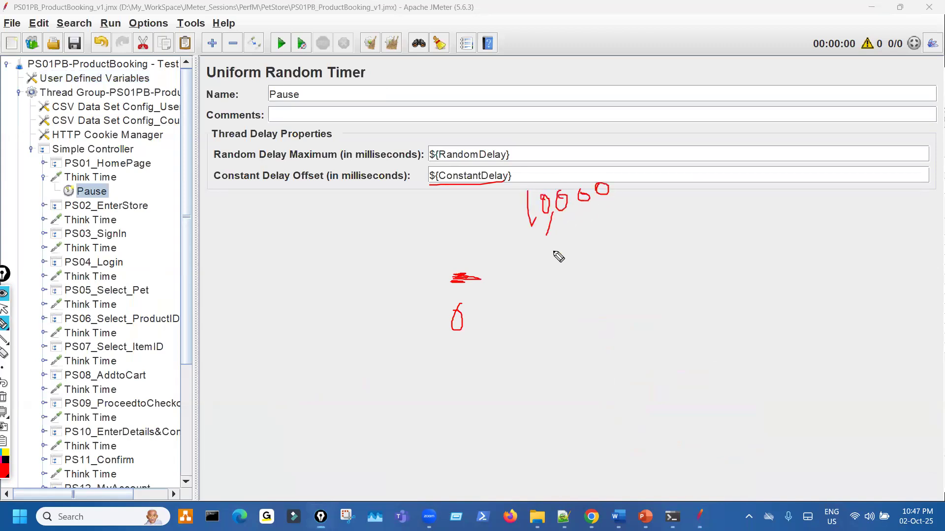
drag(482, 147, 512, 114)
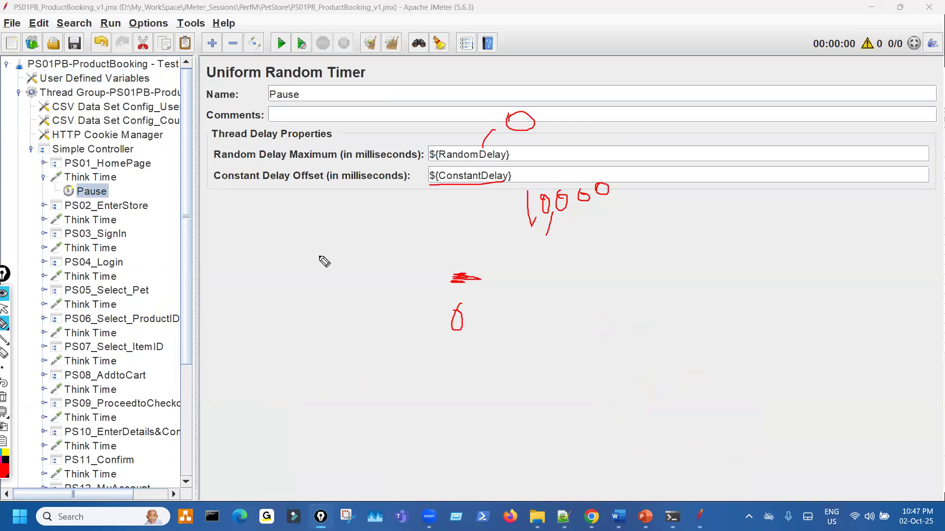
drag(143, 228, 139, 385)
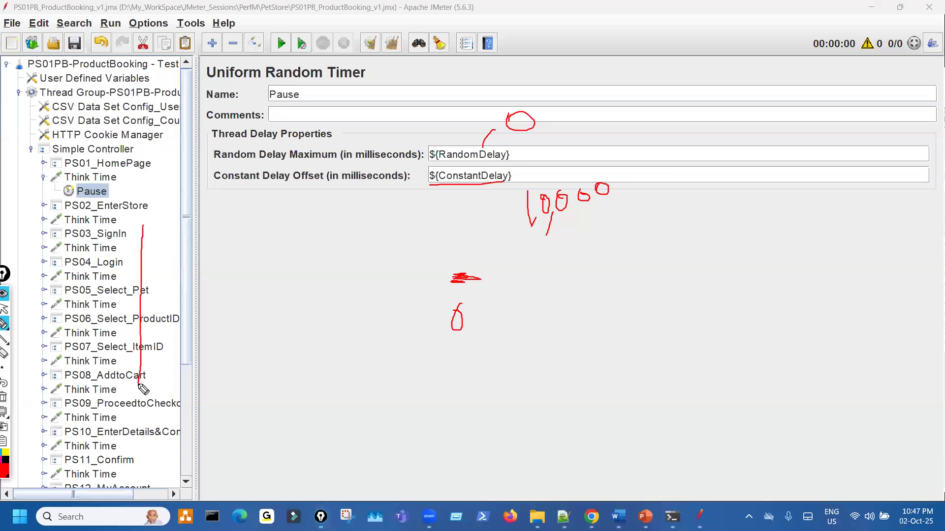
key(ctrl+shift+7)
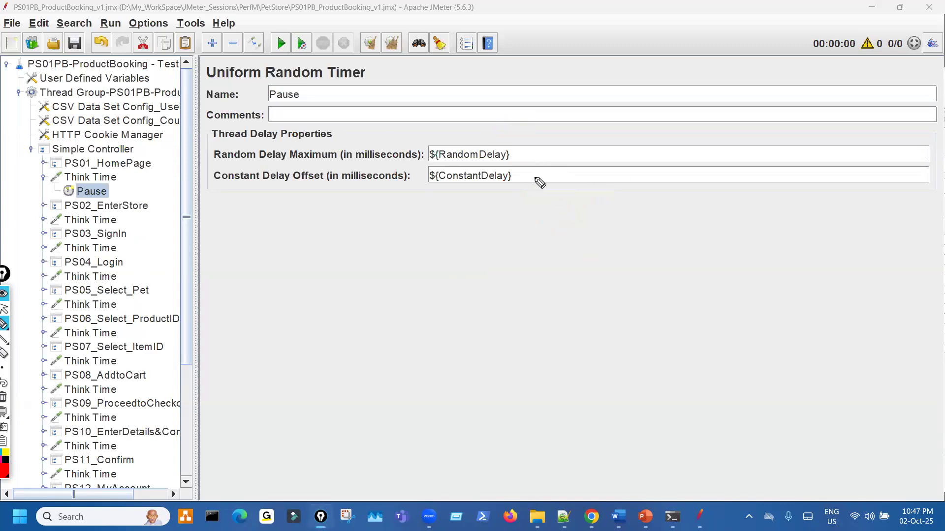
- Annotate the Pause timer with the range 10 - 15, writing 10,000 beside ConstantDelay and 5,000 beside RandomDelay
mouse_move(604, 79)
mouse_down()
mouse_move(616, 90)
mouse_move(661, 69)
mouse_move(700, 78)
mouse_up()
drag(695, 58, 729, 43)
mouse_move(500, 190)
mouse_down()
mouse_move(507, 215)
mouse_move(519, 199)
mouse_move(540, 205)
mouse_move(570, 181)
mouse_up()
mouse_move(520, 173)
mouse_down()
mouse_move(506, 187)
mouse_move(508, 214)
mouse_up()
mouse_move(572, 191)
mouse_down()
mouse_move(521, 170)
mouse_move(519, 159)
mouse_up()
drag(677, 101, 634, 108)
mouse_move(516, 120)
mouse_down()
mouse_move(475, 143)
mouse_move(524, 136)
mouse_move(536, 115)
mouse_up()
mouse_move(523, 113)
mouse_down()
mouse_move(541, 105)
mouse_move(559, 129)
mouse_move(583, 105)
mouse_up()
drag(528, 144, 604, 127)
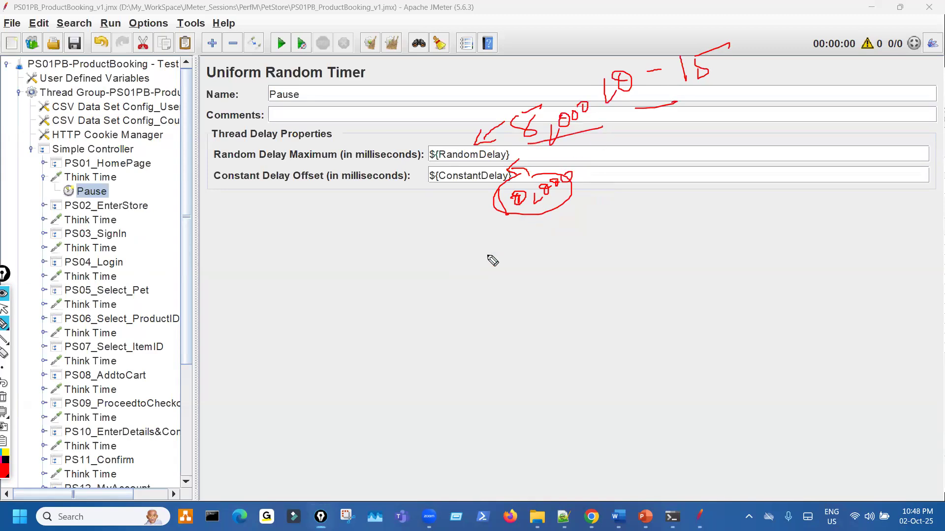
- Circle the timer's delay labels and write the formula "10 sec + (0 to 5)" beneath them, underlining the random range
mouse_move(275, 136)
mouse_down()
mouse_move(256, 172)
mouse_move(294, 148)
mouse_up()
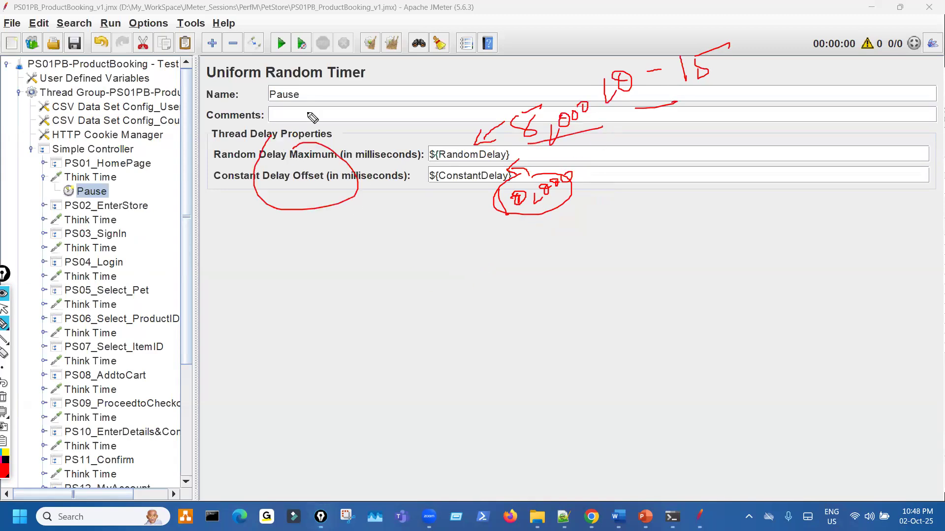
drag(276, 96, 320, 90)
mouse_move(264, 339)
mouse_down()
mouse_move(261, 303)
mouse_move(303, 325)
mouse_move(317, 294)
mouse_move(349, 308)
mouse_move(399, 296)
mouse_move(393, 318)
mouse_up()
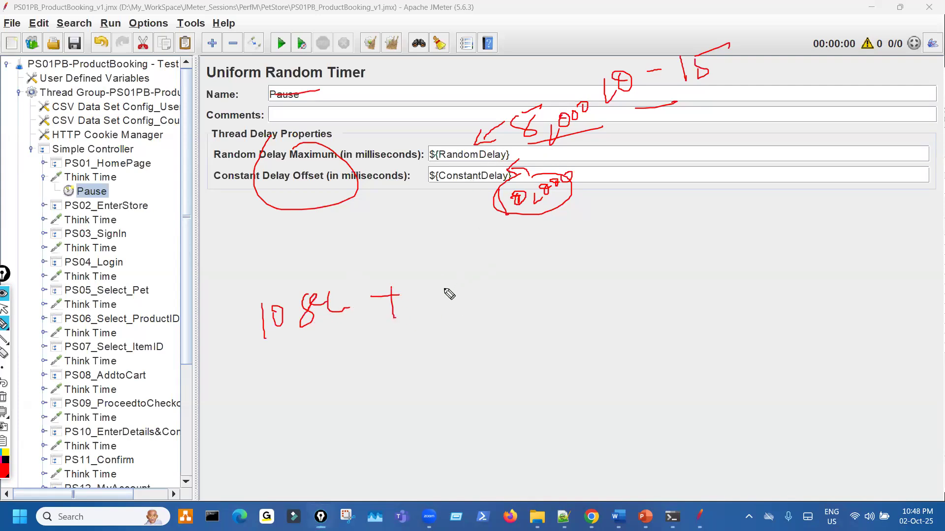
mouse_move(459, 283)
mouse_down()
mouse_move(478, 288)
mouse_move(478, 274)
mouse_up()
drag(513, 254, 518, 297)
drag(512, 284, 547, 276)
drag(610, 251, 588, 255)
mouse_move(589, 254)
mouse_down()
mouse_move(605, 268)
mouse_move(593, 276)
mouse_up()
mouse_move(628, 226)
mouse_down()
mouse_move(639, 236)
mouse_move(633, 274)
mouse_up()
drag(439, 261, 504, 335)
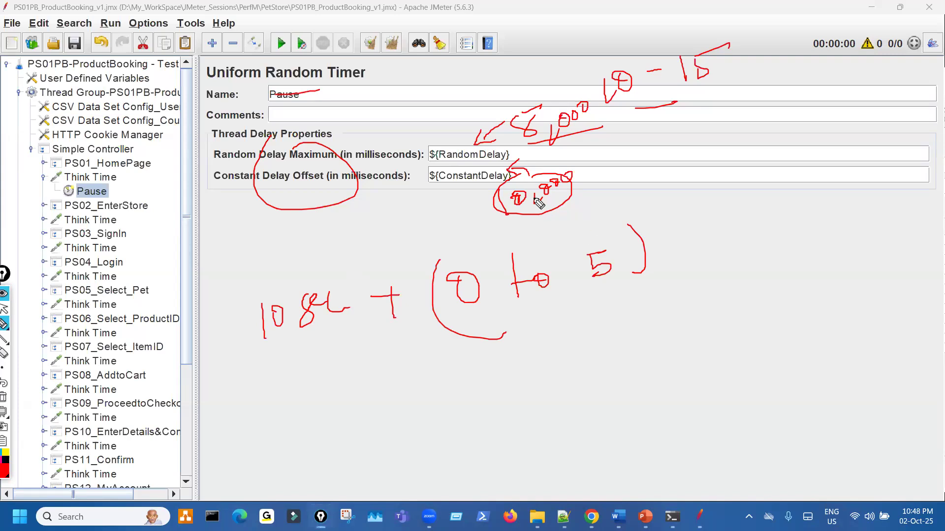
mouse_move(429, 163)
mouse_down()
mouse_move(522, 157)
mouse_move(514, 129)
mouse_move(555, 104)
mouse_move(529, 104)
mouse_up()
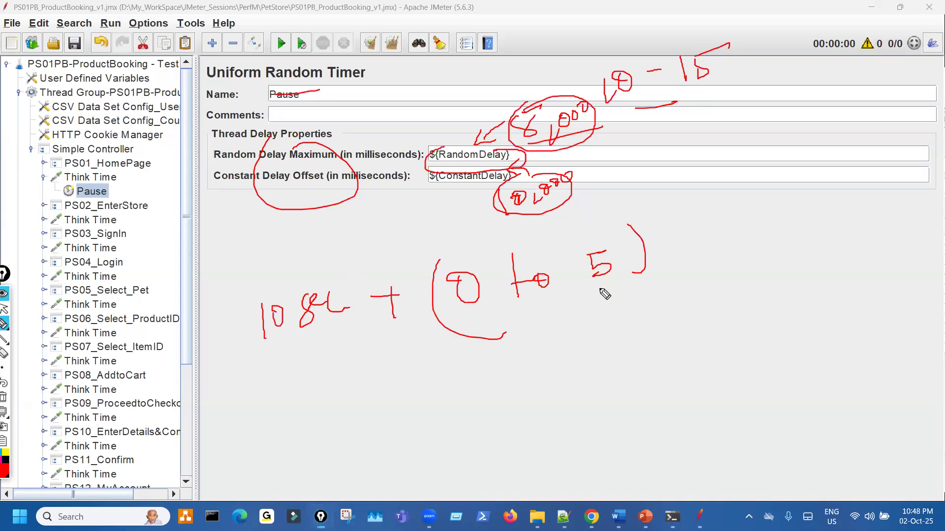
drag(497, 310, 611, 295)
- Write out 10 plus each random value from 0 to 5, box the 10 - 15 range, and clear all annotations
mouse_move(266, 410)
mouse_down()
mouse_move(280, 431)
mouse_move(305, 423)
mouse_move(290, 410)
mouse_move(355, 401)
mouse_up()
click(335, 402)
drag(348, 391, 350, 411)
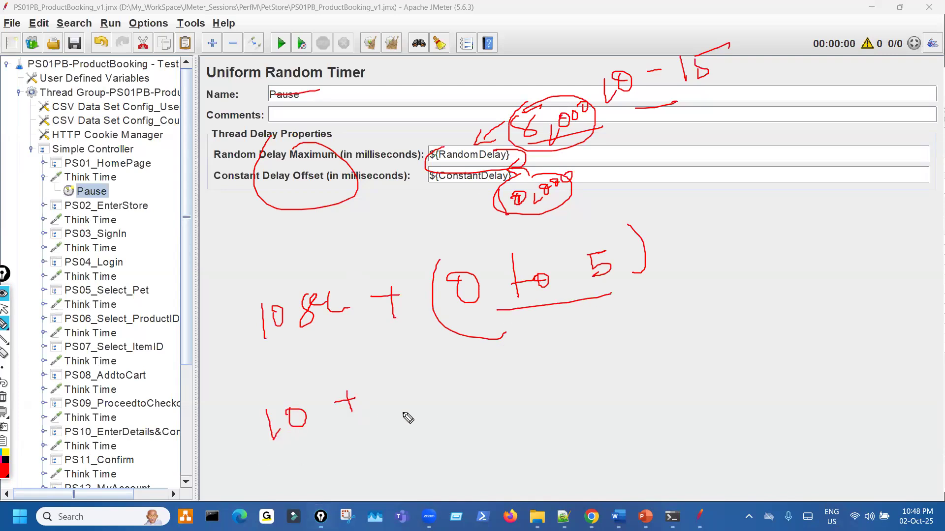
mouse_move(419, 388)
mouse_down()
mouse_move(473, 411)
mouse_move(463, 447)
mouse_move(477, 485)
mouse_up()
mouse_move(632, 414)
mouse_down()
mouse_move(651, 469)
mouse_move(707, 497)
mouse_move(698, 472)
mouse_up()
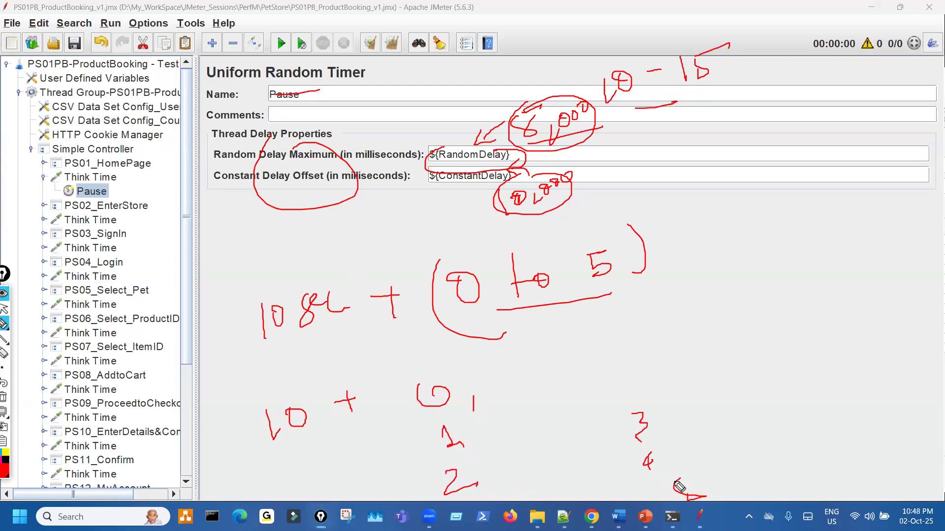
mouse_move(403, 439)
mouse_down()
mouse_move(420, 437)
mouse_move(413, 448)
mouse_up()
drag(413, 482, 436, 486)
drag(420, 477, 421, 490)
drag(598, 428, 612, 427)
drag(605, 420, 609, 472)
mouse_move(612, 486)
mouse_down()
mouse_move(625, 485)
mouse_move(619, 492)
mouse_up()
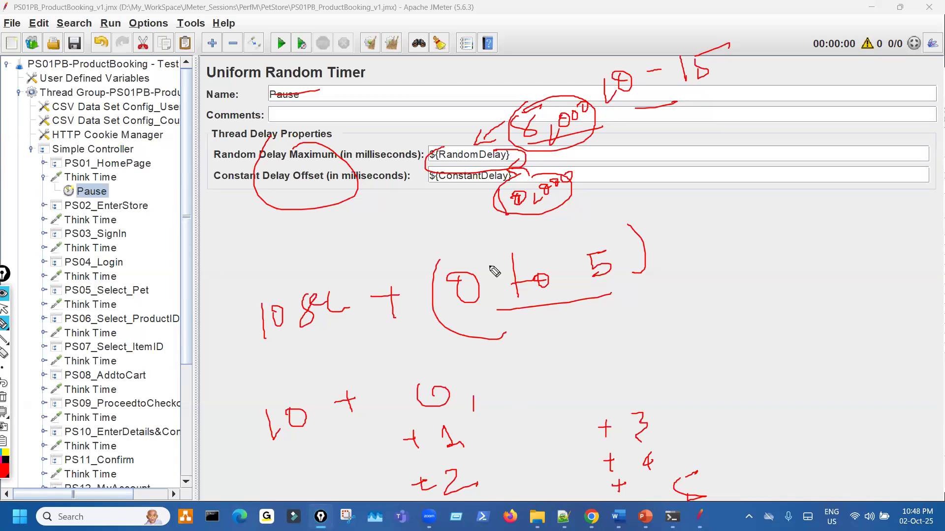
mouse_move(602, 75)
mouse_down()
mouse_move(736, 96)
mouse_move(733, 43)
mouse_move(619, 67)
mouse_up()
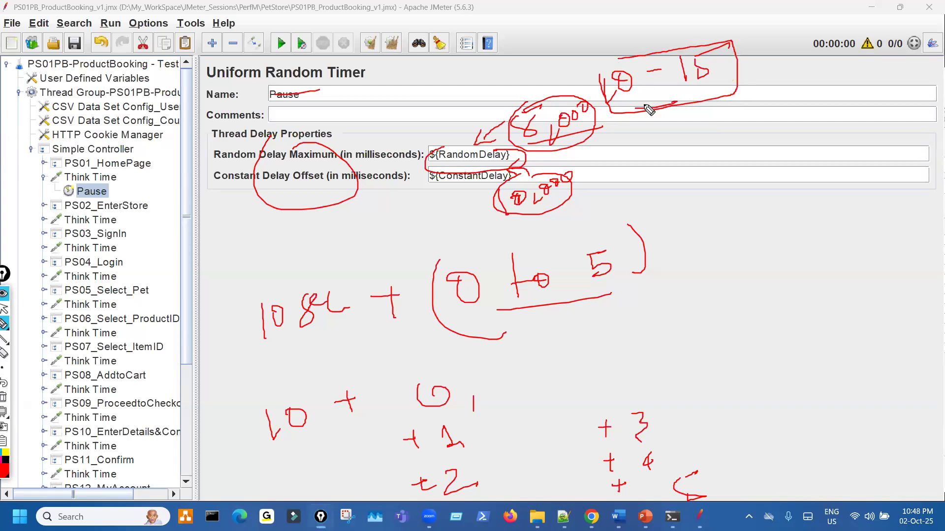
key(ctrl+shift+7)
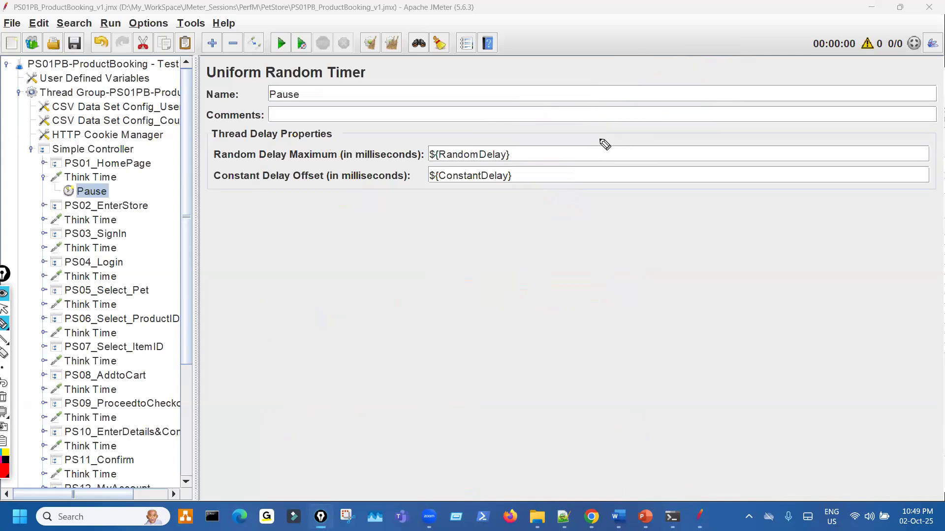
- Annotate the Pause timer with an 8 - 12 sec example, writing 8,000 at ConstantDelay and 4,000 at RandomDelay
click(600, 105)
mouse_move(649, 92)
mouse_down()
mouse_move(650, 109)
mouse_move(782, 88)
mouse_up()
mouse_move(831, 53)
mouse_down()
mouse_move(825, 80)
mouse_move(860, 67)
mouse_up()
mouse_move(454, 200)
mouse_down()
mouse_move(464, 213)
mouse_move(511, 186)
mouse_up()
drag(681, 120, 808, 105)
mouse_move(439, 124)
mouse_down()
mouse_move(466, 147)
mouse_move(516, 126)
mouse_up()
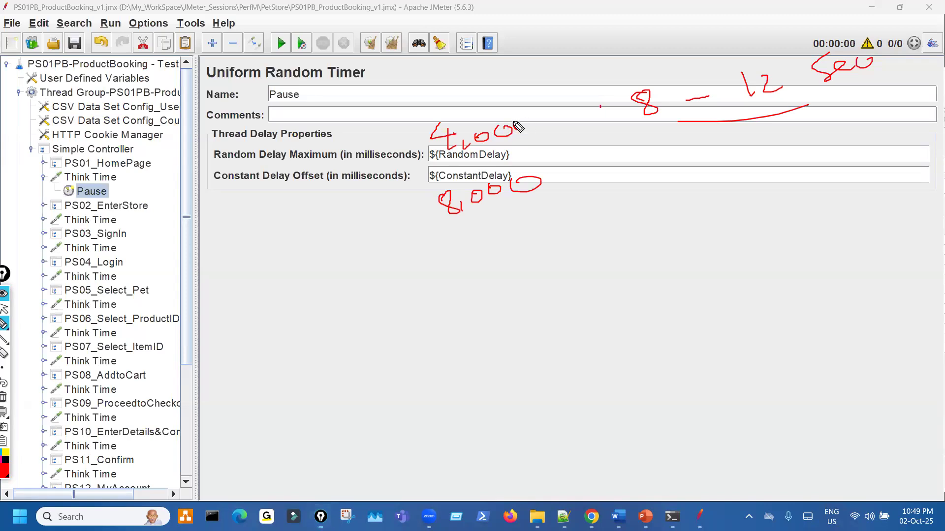
- Write "8 sec + random no. b/w (0 to 4)" beneath the Pause timer's properties and connect 4,000 to the range with an arrow
drag(400, 139, 411, 204)
mouse_move(294, 301)
mouse_down()
mouse_move(301, 320)
mouse_move(294, 298)
mouse_move(322, 320)
mouse_move(352, 299)
mouse_up()
drag(424, 292, 458, 288)
drag(445, 282, 448, 308)
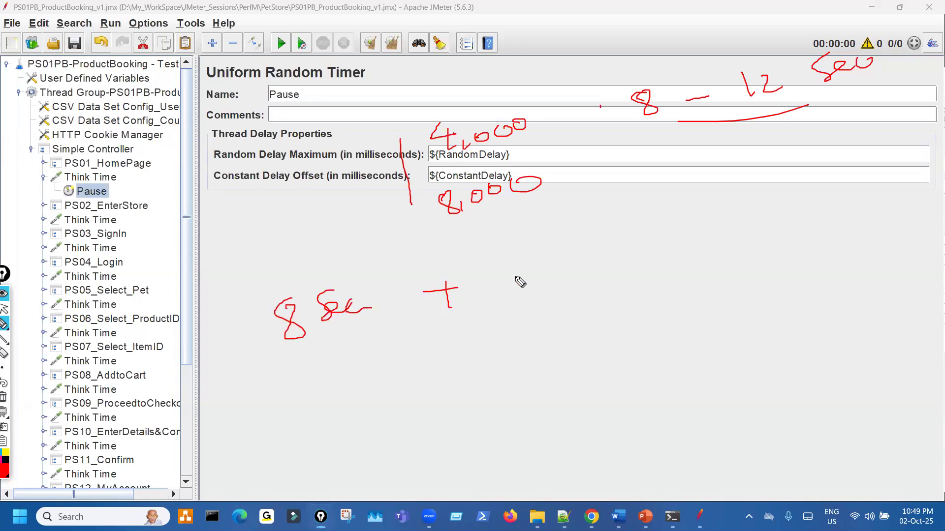
mouse_move(510, 281)
mouse_down()
mouse_move(532, 291)
mouse_move(553, 285)
mouse_move(550, 261)
mouse_move(591, 270)
mouse_up()
drag(613, 273, 642, 260)
click(652, 255)
mouse_move(689, 227)
mouse_down()
mouse_move(703, 249)
mouse_move(718, 237)
mouse_move(705, 268)
mouse_up()
drag(768, 231, 850, 235)
drag(855, 193, 871, 250)
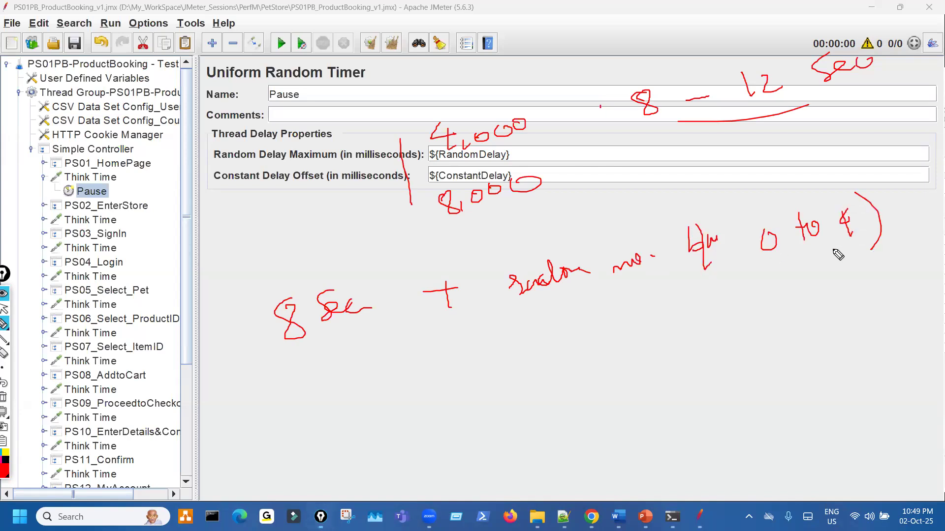
drag(757, 215, 793, 267)
drag(793, 260, 833, 251)
mouse_move(498, 154)
mouse_down()
mouse_move(453, 115)
mouse_move(546, 129)
mouse_move(790, 207)
mouse_move(797, 195)
mouse_up()
- Write out 8 + 0, + 1, + 2, + 3 and + 4 beneath the formula, underlining the last one
mouse_move(362, 390)
mouse_down()
mouse_move(358, 361)
mouse_move(414, 362)
mouse_move(416, 371)
mouse_up()
drag(450, 341, 450, 341)
drag(399, 425, 420, 420)
drag(408, 415, 420, 436)
drag(445, 401, 452, 423)
mouse_move(417, 475)
mouse_down()
mouse_move(437, 468)
mouse_move(435, 487)
mouse_move(500, 488)
mouse_up()
drag(660, 358, 691, 347)
mouse_move(676, 344)
mouse_down()
mouse_move(677, 364)
mouse_move(705, 338)
mouse_move(711, 377)
mouse_up()
drag(682, 413, 704, 407)
drag(697, 399, 699, 419)
drag(741, 396, 743, 418)
mouse_move(710, 456)
mouse_down()
mouse_move(762, 442)
mouse_move(759, 450)
mouse_up()
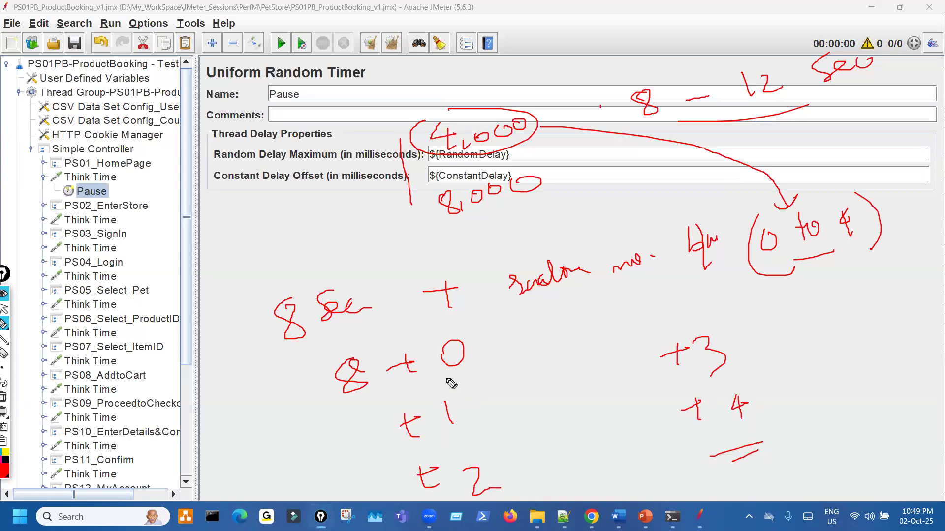
- Add the sums 8, 11 and 12 beside the + 0, + 3 and + 4 cases, and clear all annotations
drag(463, 411, 479, 405)
mouse_move(740, 332)
mouse_down()
mouse_move(751, 329)
mouse_move(755, 340)
mouse_up()
drag(775, 327, 791, 348)
drag(769, 412, 795, 405)
drag(780, 417, 851, 386)
drag(482, 340, 508, 334)
drag(492, 351, 539, 322)
mouse_move(548, 362)
mouse_down()
mouse_move(561, 404)
mouse_move(619, 392)
mouse_move(648, 433)
mouse_up()
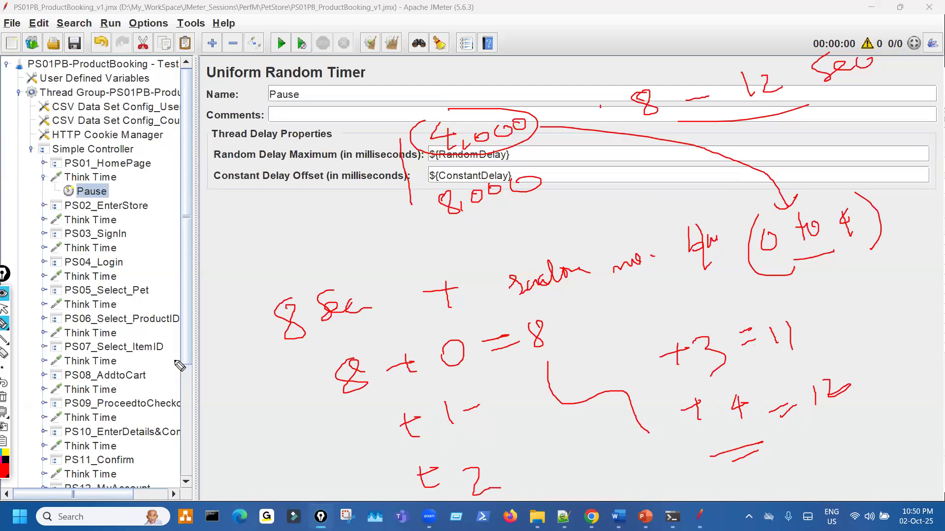
key(ctrl+shift+7)
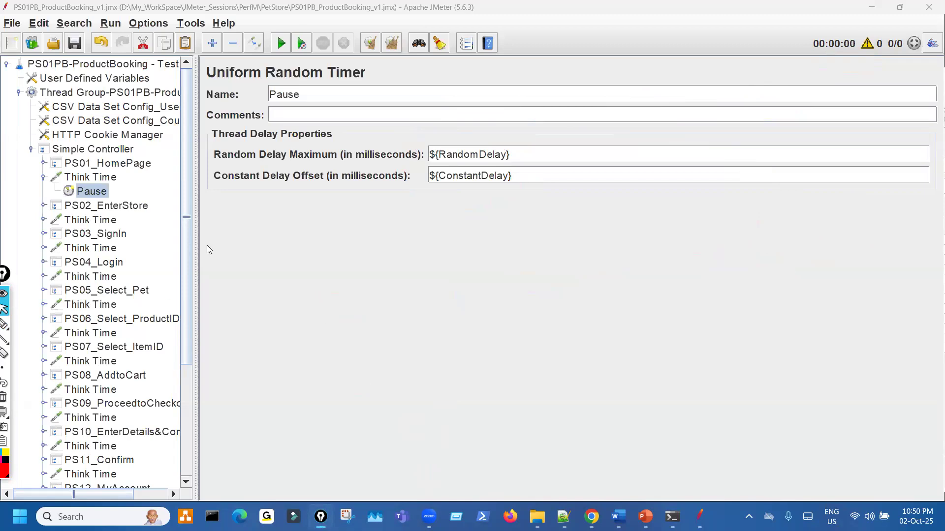
- Strike through RandomDelay, write 0 above it, and write the formula "10 + (0 - to 0)" beneath the underlined ConstantDelay
drag(492, 151, 430, 159)
drag(483, 126, 485, 126)
drag(428, 231, 432, 265)
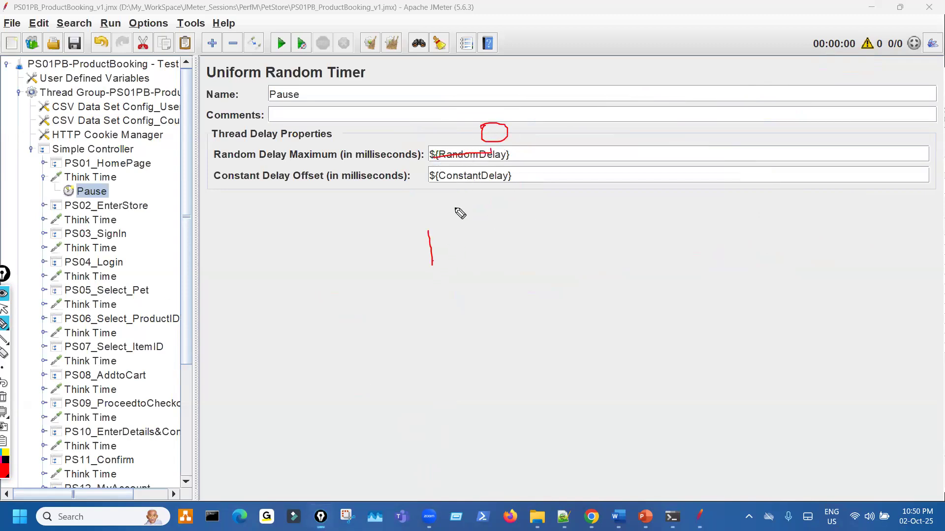
drag(456, 187, 519, 169)
mouse_move(458, 213)
mouse_down()
mouse_move(530, 219)
mouse_move(521, 239)
mouse_up()
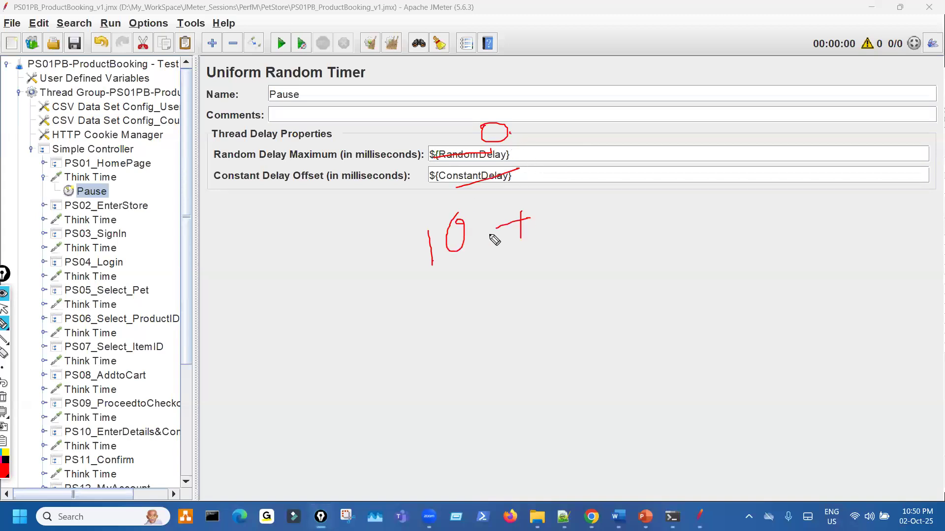
drag(593, 194, 613, 251)
drag(630, 197, 633, 211)
drag(675, 211, 702, 205)
mouse_move(727, 173)
mouse_down()
mouse_move(741, 216)
mouse_move(813, 183)
mouse_up()
drag(835, 132, 825, 193)
- Write and underline the resulting 0, mark the 10 and the Think Time elements in the tree, and clear the annotations
drag(660, 284, 663, 307)
drag(660, 348, 685, 340)
drag(644, 359, 692, 350)
drag(417, 233, 480, 245)
drag(78, 249, 83, 432)
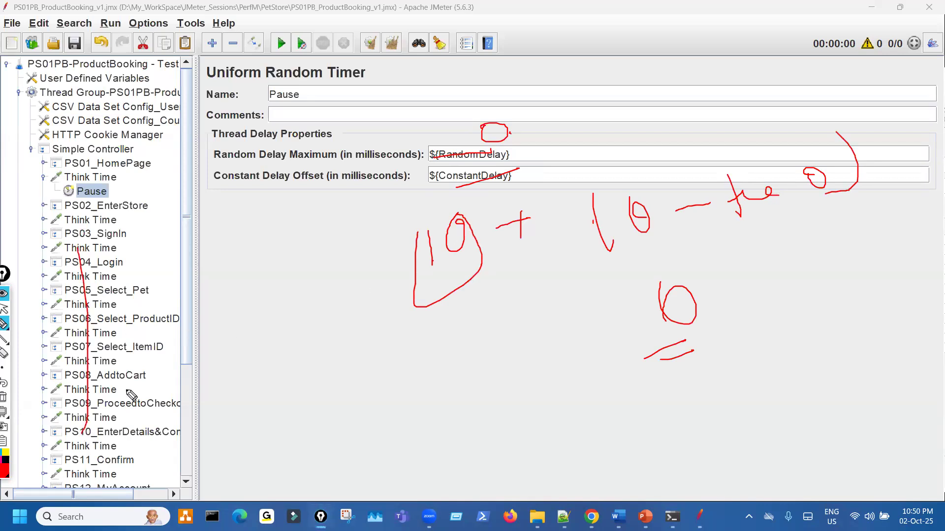
key(ctrl+shift+7)
key(ctrl+shift+2)
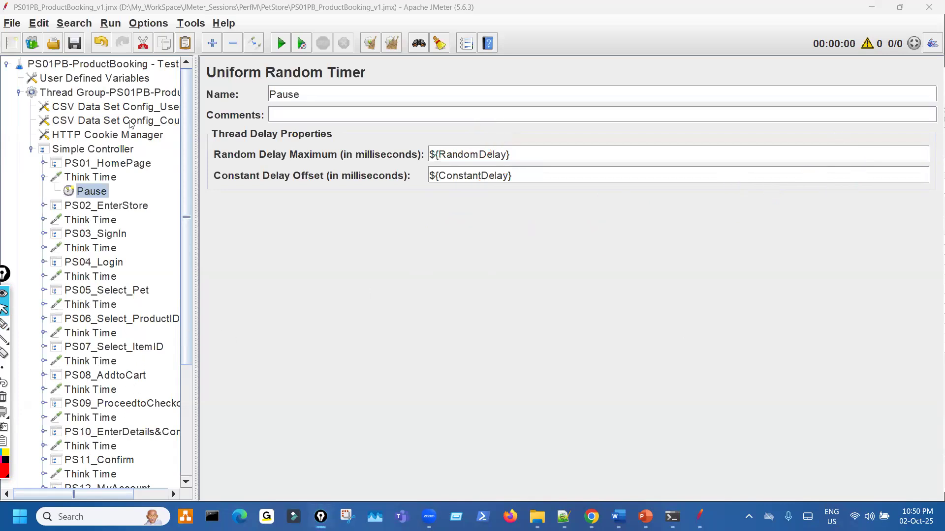
- Show the User Defined Variables and mark the ConstantDelay and RandomDelay values, writing 0 below RandomDelay before clearing the markings
click(144, 80)
key(ctrl+shift+2)
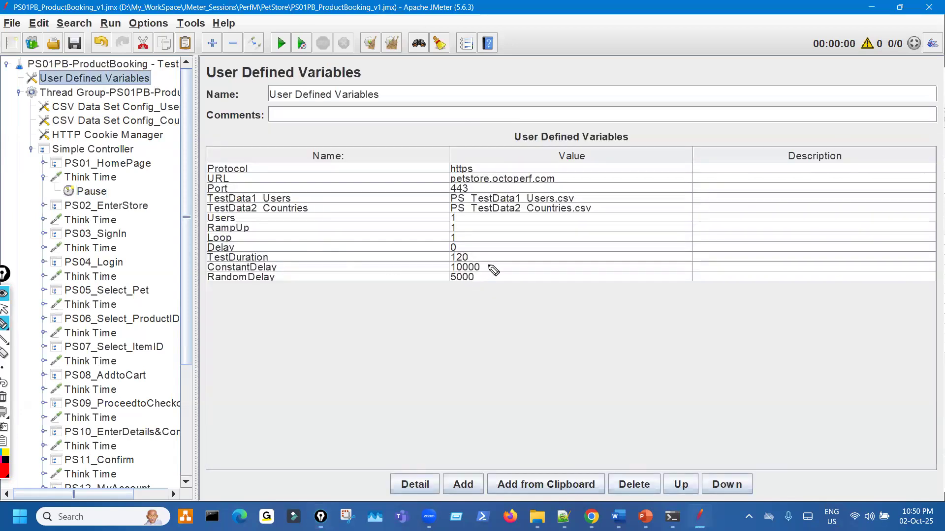
drag(481, 260, 483, 285)
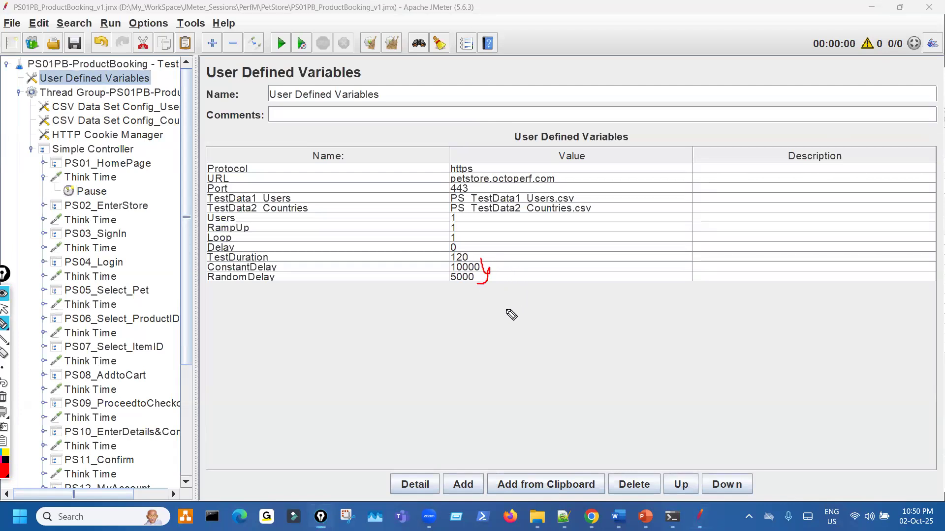
mouse_move(465, 298)
mouse_down()
mouse_move(458, 311)
mouse_move(466, 298)
mouse_up()
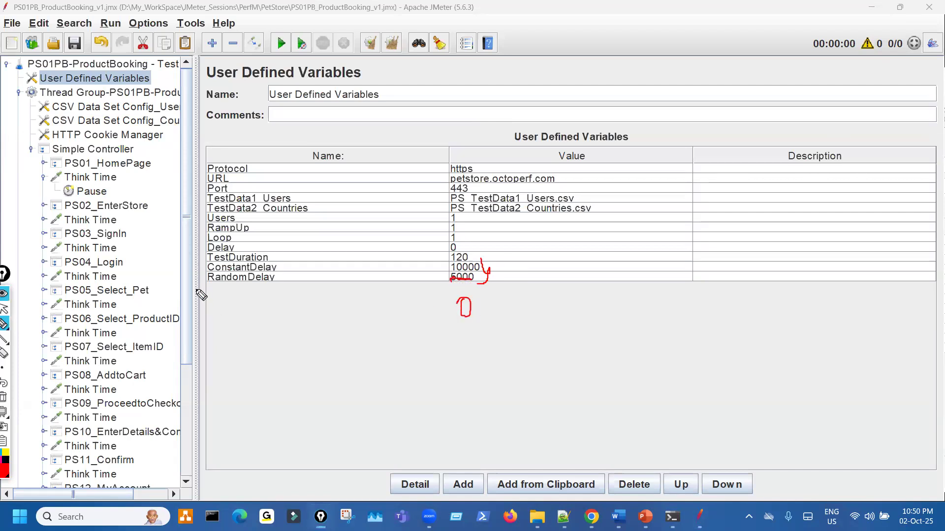
key(Escape)
- Check the Pause timer's delay variables inside the Think Time element after PS03_SignIn
click(43, 178)
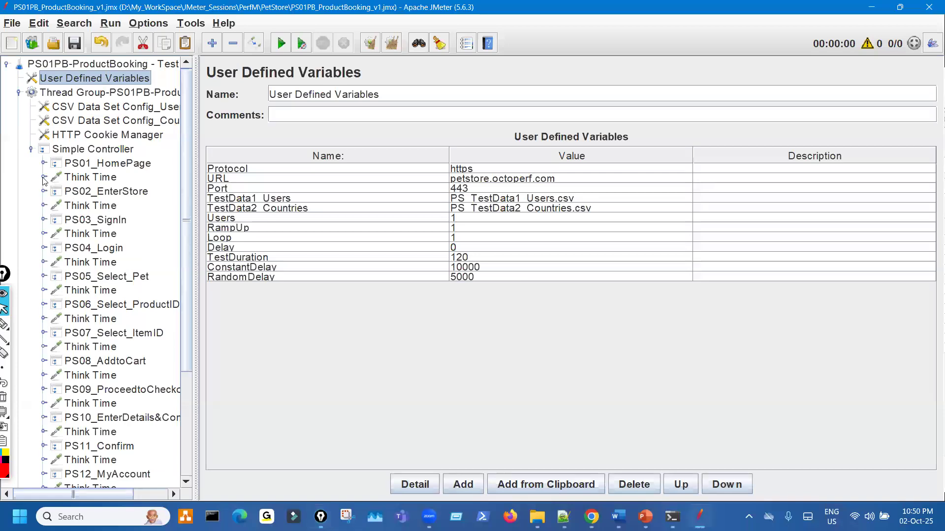
click(95, 236)
click(43, 234)
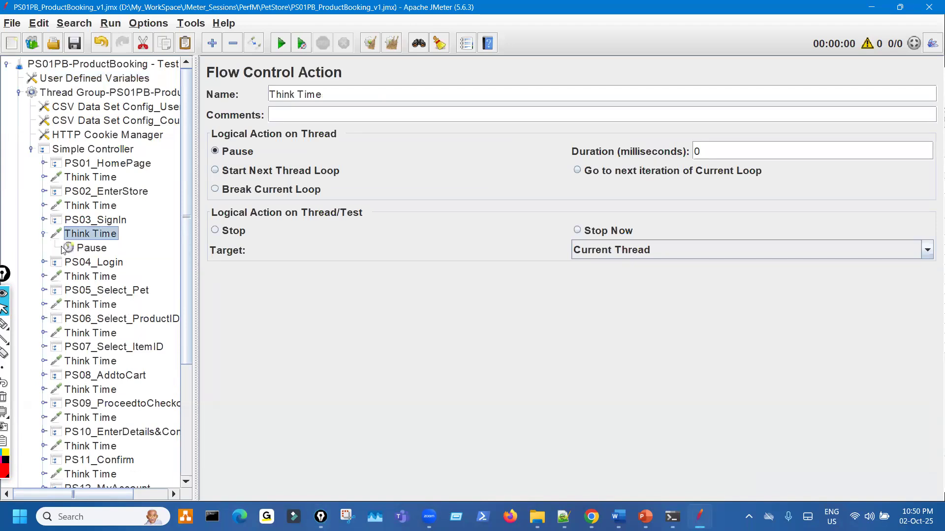
click(81, 250)
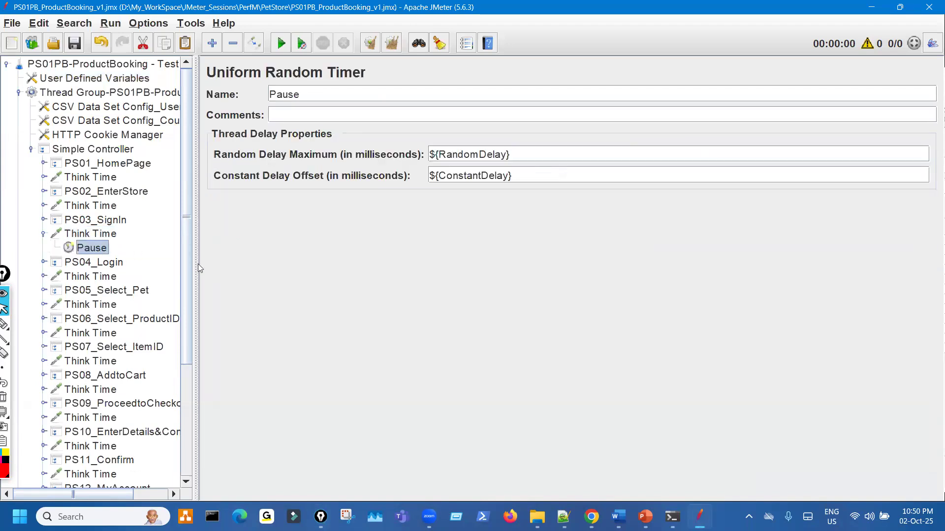
click(43, 234)
- Narrow the Name column of the User Defined Variables table, circle the RandomDelay value and write "TD" below the table
click(94, 78)
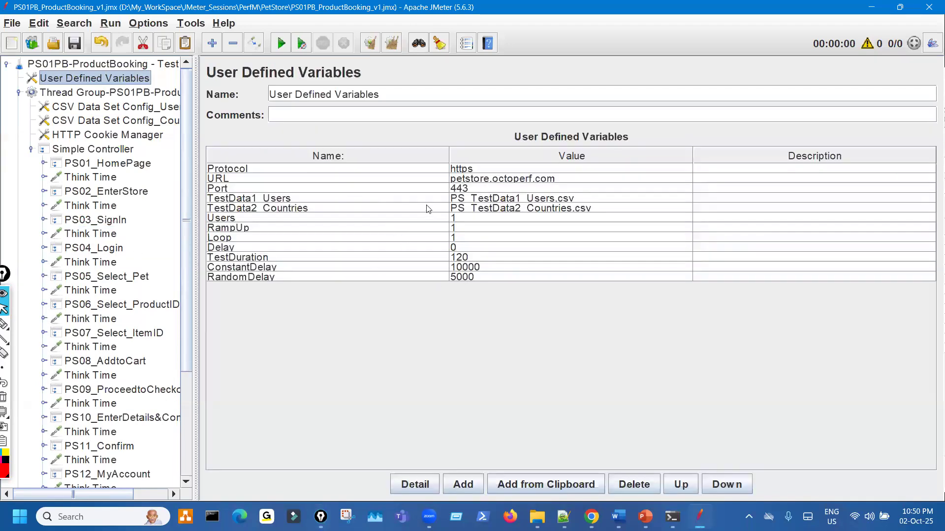
drag(449, 157, 333, 157)
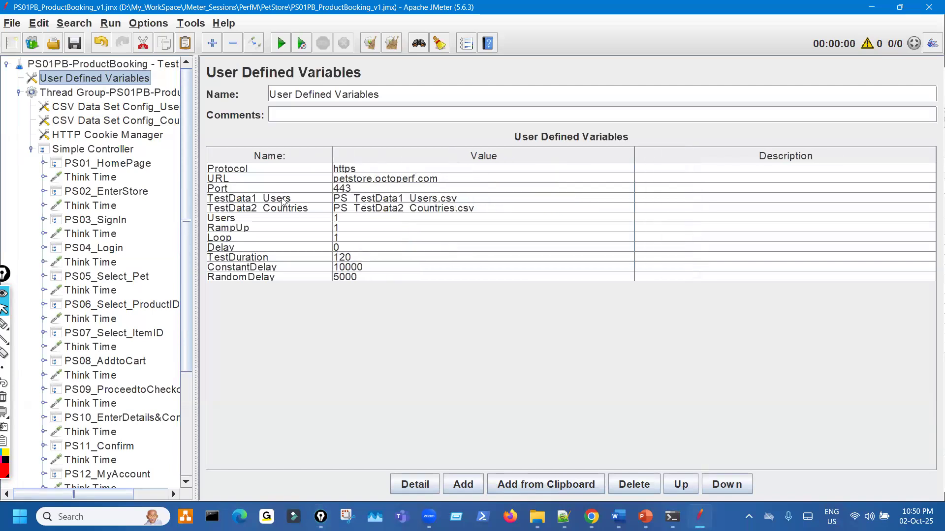
click(5, 325)
mouse_move(318, 265)
mouse_down()
mouse_move(350, 295)
mouse_move(327, 270)
mouse_up()
drag(620, 370, 683, 347)
drag(665, 353, 677, 391)
drag(699, 350, 701, 383)
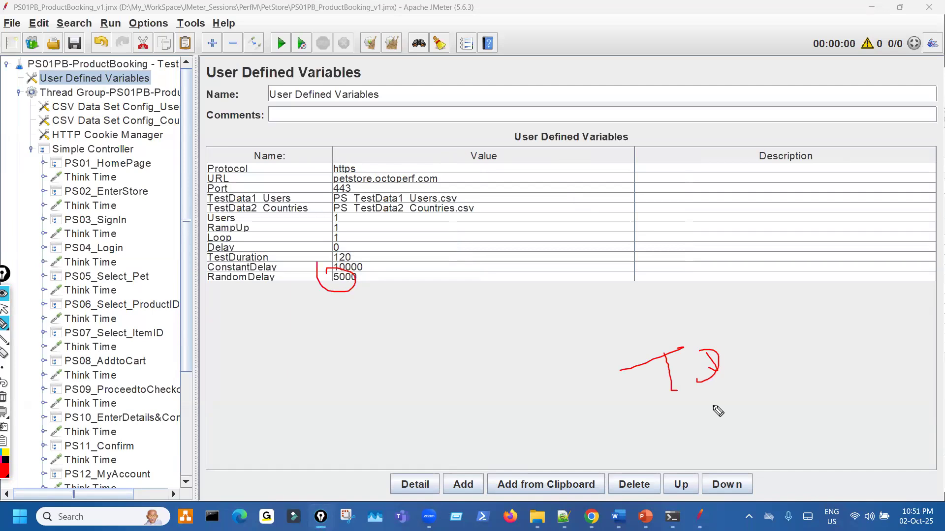
- Mark both delay values and the transactions in the tree, clear the markings, and save the test plan
mouse_move(330, 265)
mouse_down()
mouse_move(328, 281)
mouse_move(362, 265)
mouse_up()
drag(144, 167, 121, 344)
mouse_move(336, 282)
mouse_down()
mouse_move(376, 268)
mouse_move(351, 276)
mouse_up()
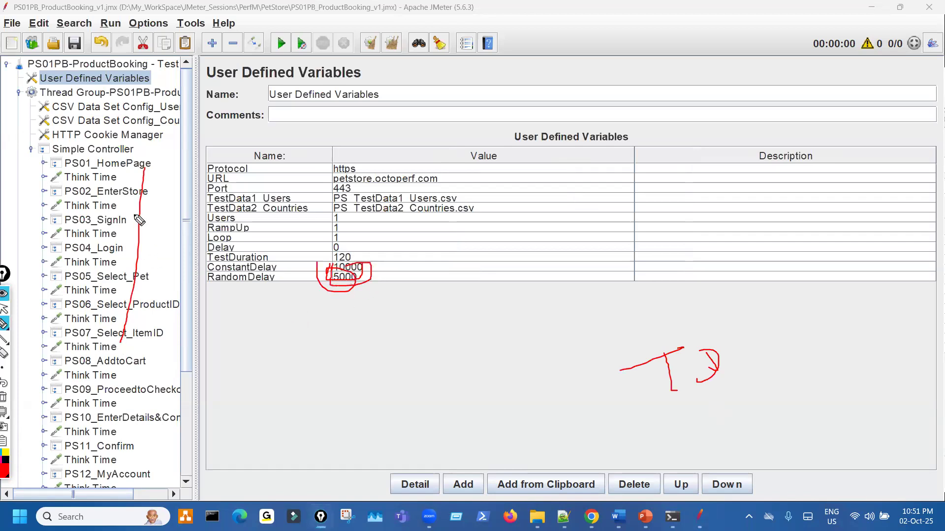
mouse_move(127, 180)
mouse_down()
mouse_move(147, 212)
mouse_move(150, 172)
mouse_up()
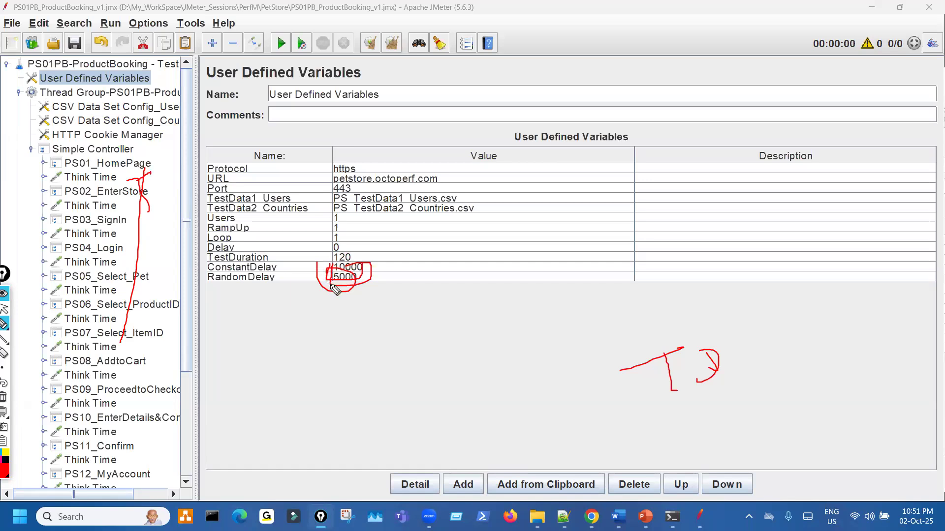
key(Escape)
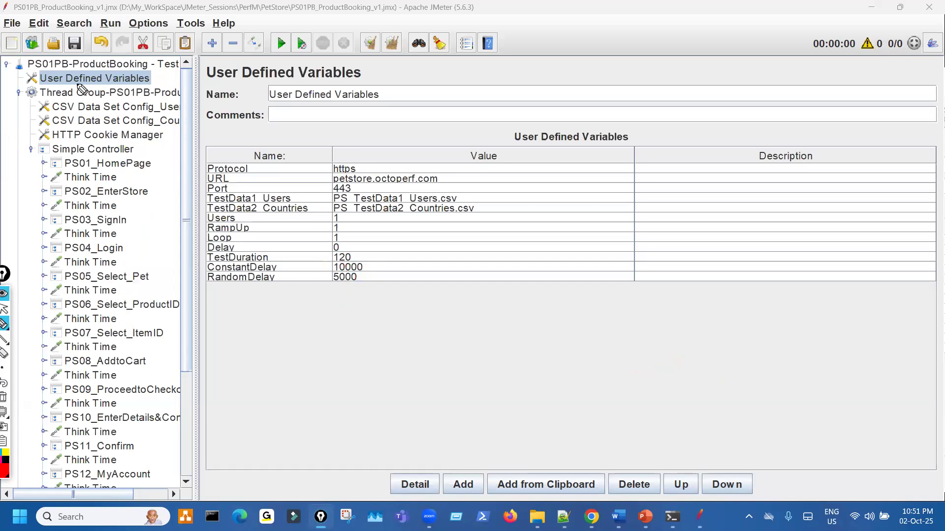
click(75, 46)
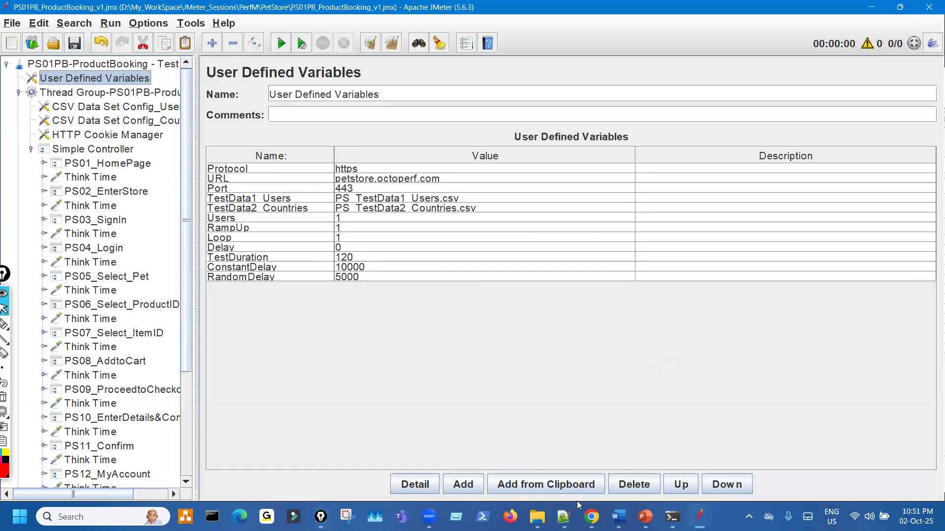
- Switch to the PowerPoint slides, tick point 4.22 and underline Pacing, and clear the markings
click(644, 511)
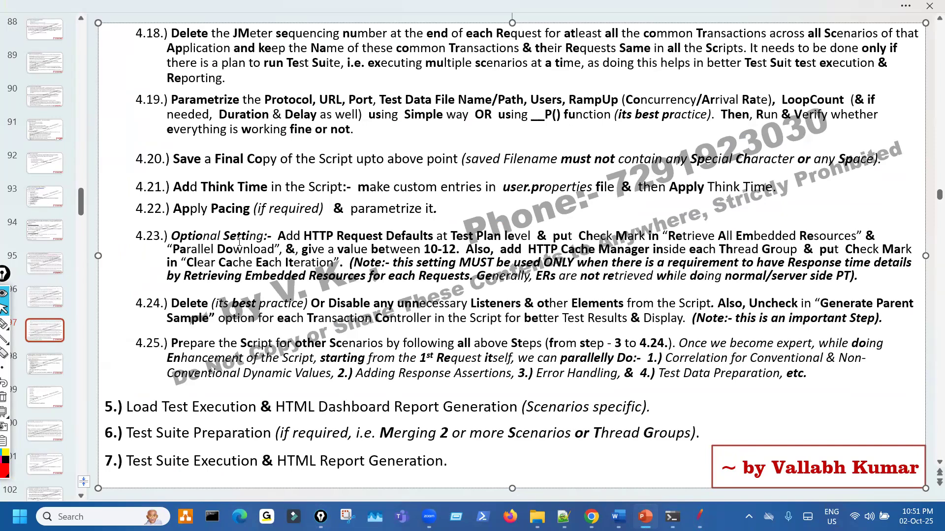
click(4, 324)
mouse_move(127, 209)
mouse_down()
mouse_move(139, 224)
mouse_move(188, 207)
mouse_move(264, 221)
mouse_up()
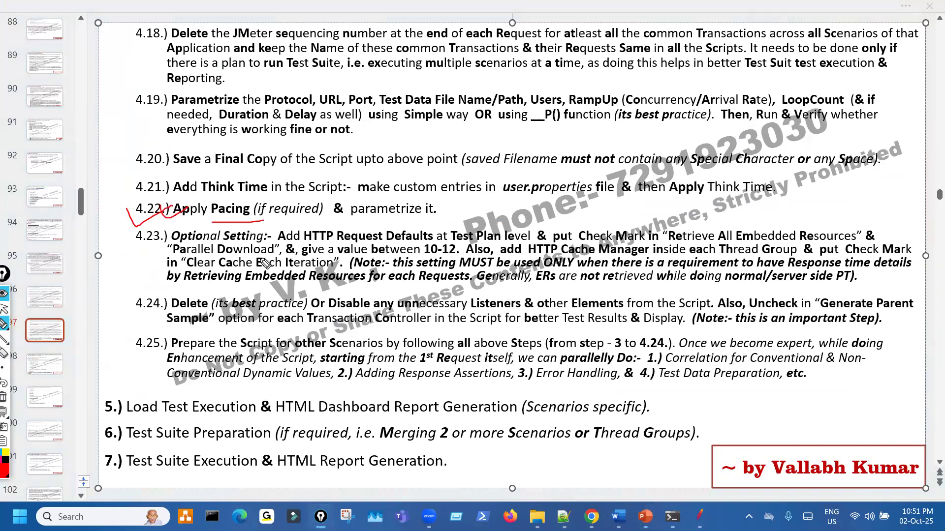
key(ctrl+shift+7)
key(ctrl+shift+2)
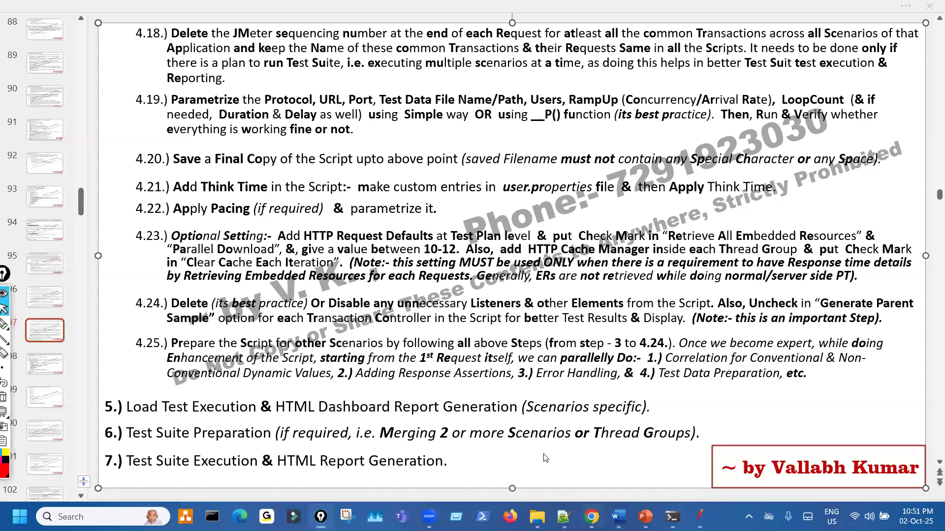
- Switch to the JPetStore page in Chrome, narrow the developer tools, and write "P is TG b/w" across the page
key(alt+Tab)
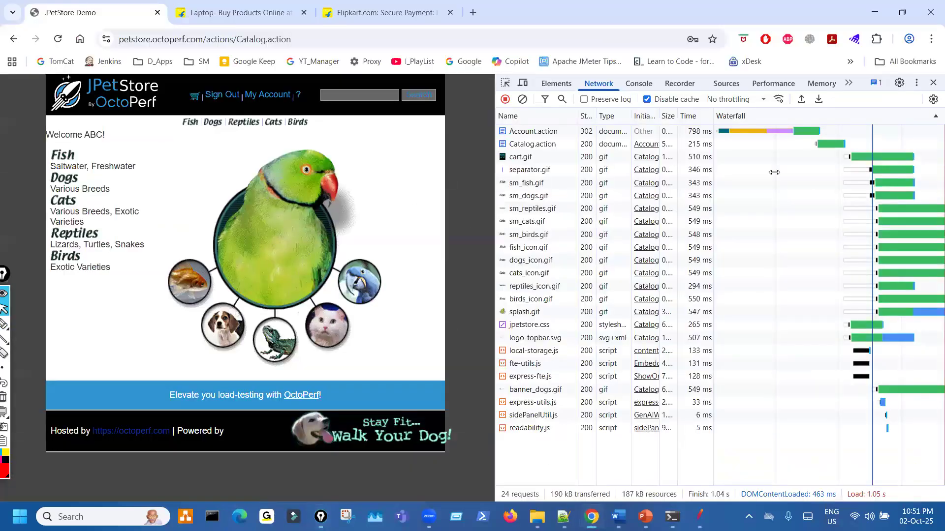
drag(774, 173, 934, 148)
key(ctrl+shift+3)
mouse_move(91, 320)
mouse_down()
mouse_move(106, 314)
mouse_move(97, 324)
mouse_up()
drag(163, 314, 164, 339)
click(160, 300)
drag(254, 281, 319, 267)
drag(277, 272, 314, 313)
drag(379, 240, 386, 288)
drag(538, 224, 566, 270)
drag(582, 221, 592, 293)
drag(606, 251, 639, 234)
- Complete the pacing definition with "2 iteration or 2 loop" and underline its ending
mouse_move(478, 365)
mouse_down()
mouse_move(527, 386)
mouse_move(604, 363)
mouse_move(635, 330)
mouse_move(653, 342)
mouse_move(693, 338)
mouse_move(671, 403)
mouse_move(839, 353)
mouse_move(865, 326)
mouse_up()
click(548, 352)
drag(842, 375, 809, 394)
- Write "TT - 2 T" above the pacing definition for comparison, circling "2 T" and underlining "P is"
mouse_move(127, 175)
mouse_down()
mouse_move(233, 168)
mouse_move(201, 212)
mouse_up()
mouse_move(249, 157)
mouse_down()
mouse_move(273, 147)
mouse_move(272, 192)
mouse_up()
drag(214, 228, 279, 219)
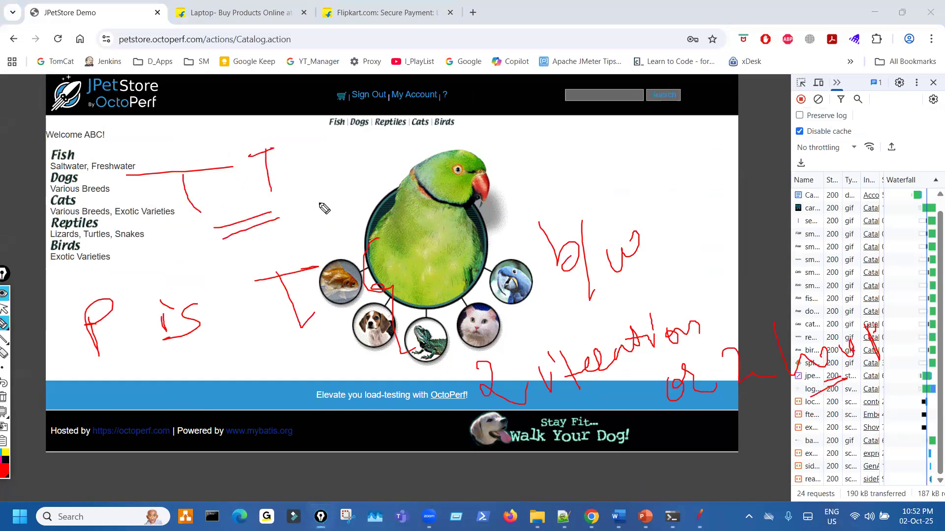
drag(379, 157, 403, 147)
drag(461, 124, 493, 138)
drag(499, 105, 536, 94)
drag(529, 97, 533, 136)
mouse_move(515, 74)
mouse_down()
mouse_move(580, 133)
mouse_move(517, 80)
mouse_up()
drag(141, 365, 229, 352)
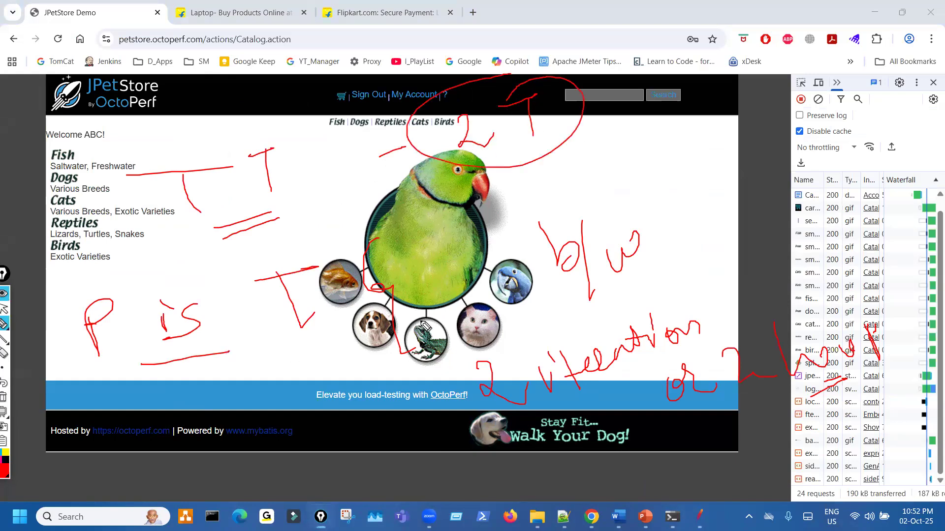
- Emphasize "TG", "b/w" and the iteration wording in the pacing definition, clear the annotations, and switch back to JMeter
drag(431, 246, 301, 327)
drag(427, 228, 298, 327)
drag(583, 298, 619, 287)
drag(581, 312, 609, 311)
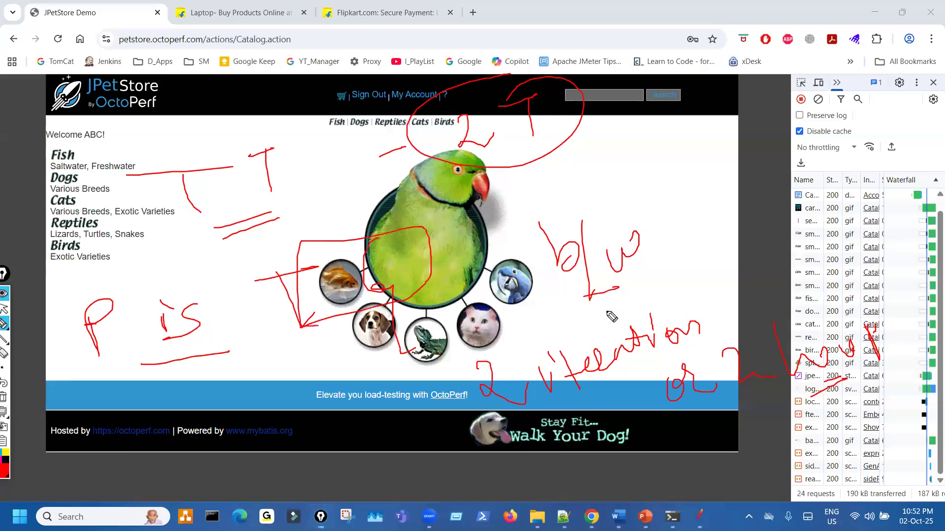
drag(542, 424, 735, 356)
mouse_move(674, 420)
mouse_down()
mouse_move(842, 377)
mouse_move(706, 420)
mouse_up()
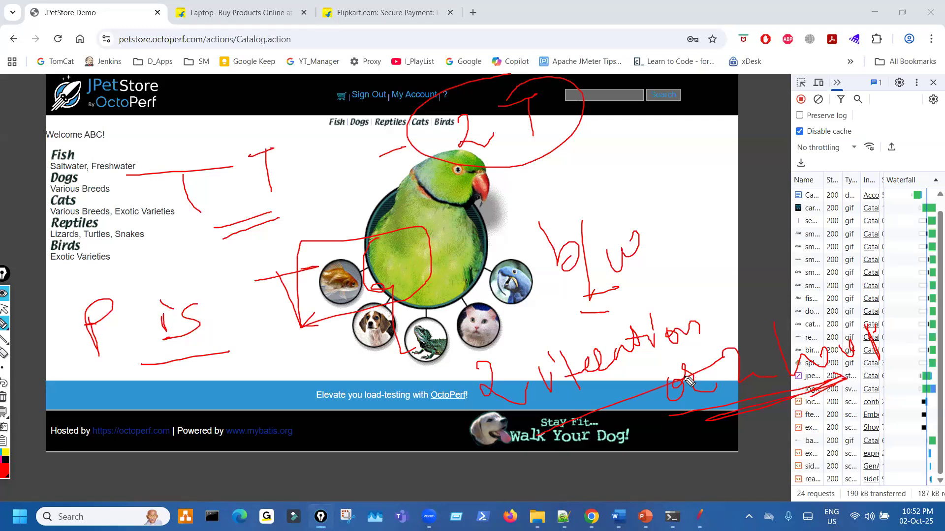
key(ctrl+shift+7)
key(ctrl+shift+2)
key(alt+Tab)
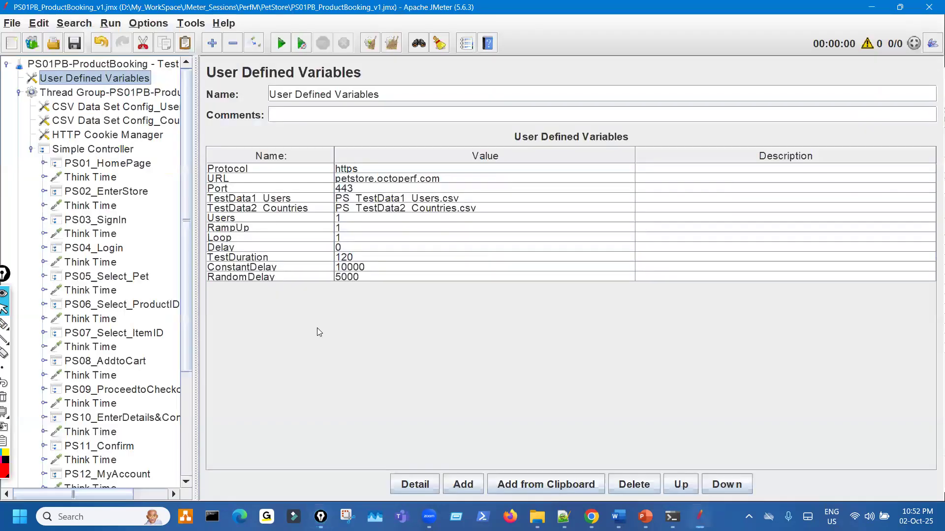
- Widen the test plan tree to show full element names and draw an arrow pointing at PS01_HomePage
drag(194, 210, 389, 209)
key(ctrl+shift+2)
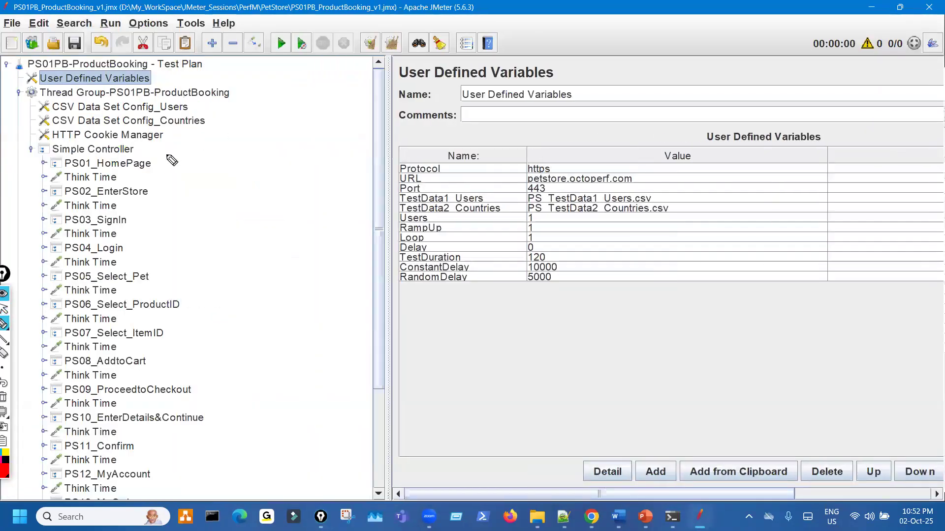
drag(158, 158, 221, 131)
drag(159, 138, 206, 202)
key(ctrl+shift+2)
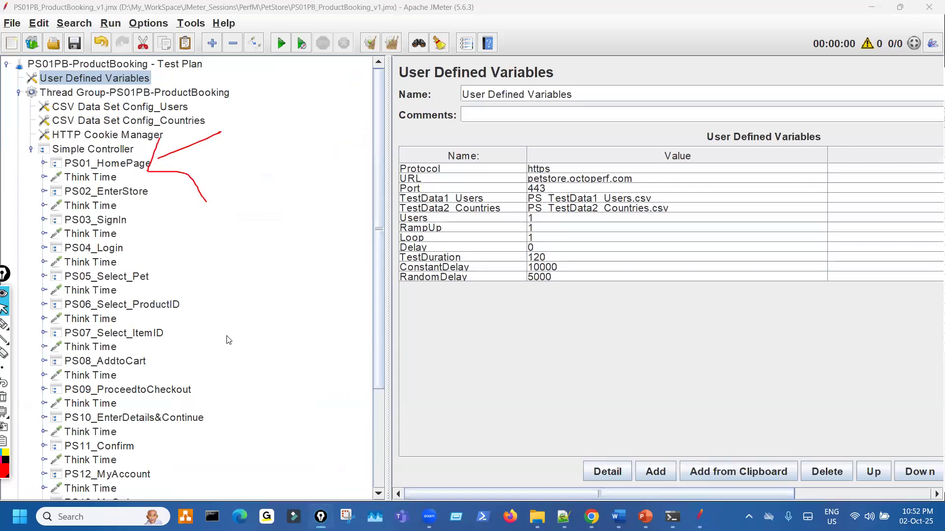
scroll(228, 339, down, 2)
scroll(219, 357, down, 1)
key(ctrl+shift+2)
mouse_move(175, 419)
mouse_down()
mouse_move(136, 433)
mouse_move(152, 434)
mouse_up()
key(ctrl+shift+7)
mouse_move(149, 37)
mouse_down()
mouse_move(157, 75)
mouse_move(163, 66)
mouse_up()
drag(168, 34, 175, 68)
mouse_move(158, 60)
mouse_down()
mouse_move(204, 34)
mouse_move(197, 40)
mouse_up()
drag(280, 29, 244, 85)
mouse_move(154, 424)
mouse_down()
mouse_move(132, 426)
mouse_move(135, 436)
mouse_up()
key(ctrl+shift+7)
key(ctrl+shift+2)
- Draw arrows marking PS01_HomePage and PS_SignOut as the first and last transactions in the tree
drag(380, 423, 381, 377)
key(ctrl+shift+3)
mouse_move(185, 84)
mouse_down()
mouse_move(155, 98)
mouse_move(185, 116)
mouse_up()
mouse_move(135, 492)
mouse_down()
mouse_move(148, 477)
mouse_move(173, 476)
mouse_up()
- Bracket all the transactions, label them "1 L or 1 I", and draw an arc from PS_SignOut back up to PS01_HomePage
mouse_move(226, 89)
mouse_down()
mouse_move(291, 173)
mouse_move(328, 502)
mouse_up()
mouse_move(333, 318)
mouse_down()
mouse_move(355, 358)
mouse_move(391, 340)
mouse_up()
mouse_move(406, 284)
mouse_down()
mouse_move(482, 309)
mouse_move(571, 318)
mouse_up()
mouse_move(626, 248)
mouse_down()
mouse_move(633, 302)
mouse_move(677, 269)
mouse_up()
mouse_move(705, 215)
mouse_down()
mouse_move(715, 267)
mouse_move(723, 260)
mouse_up()
drag(702, 215, 717, 209)
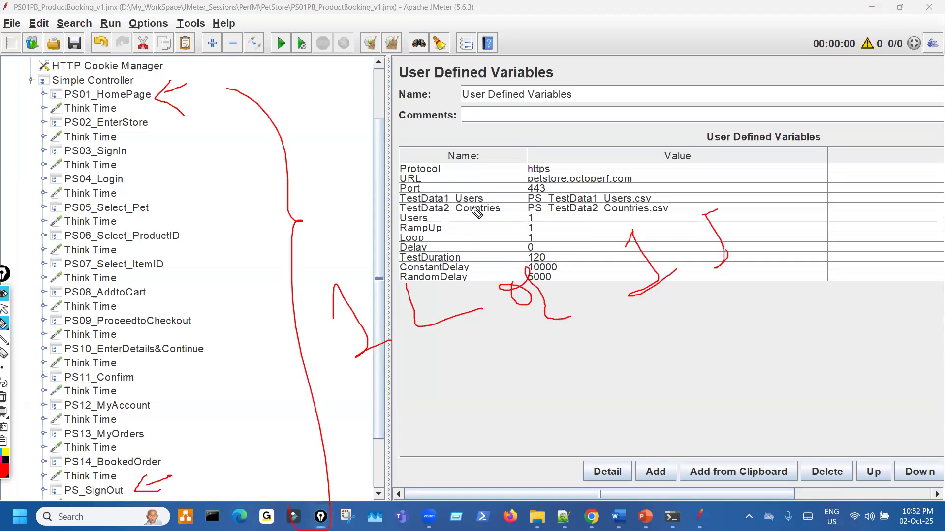
drag(110, 513, 11, 384)
drag(1, 265, 69, 74)
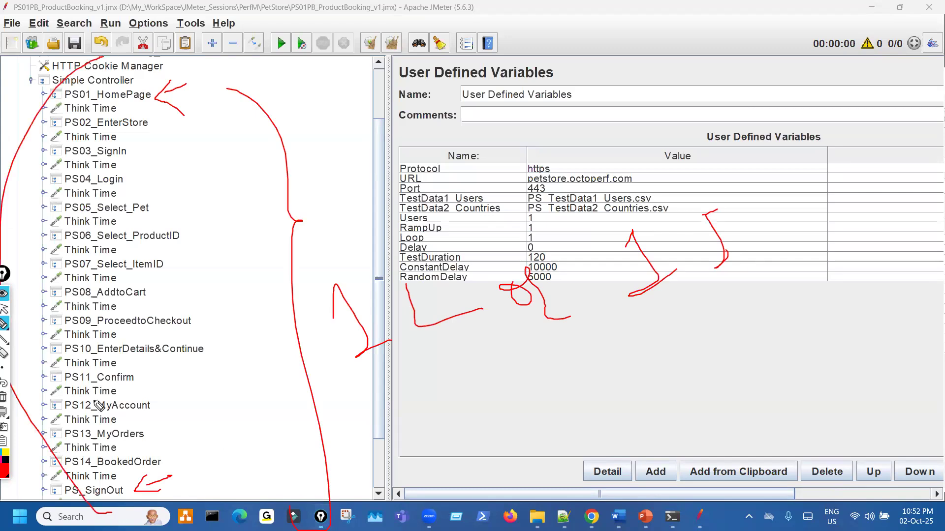
- Draw further loop arcs from PS_SignOut back up to PS01_HomePage, and circle both transactions in the tree
drag(2, 250, 162, 3)
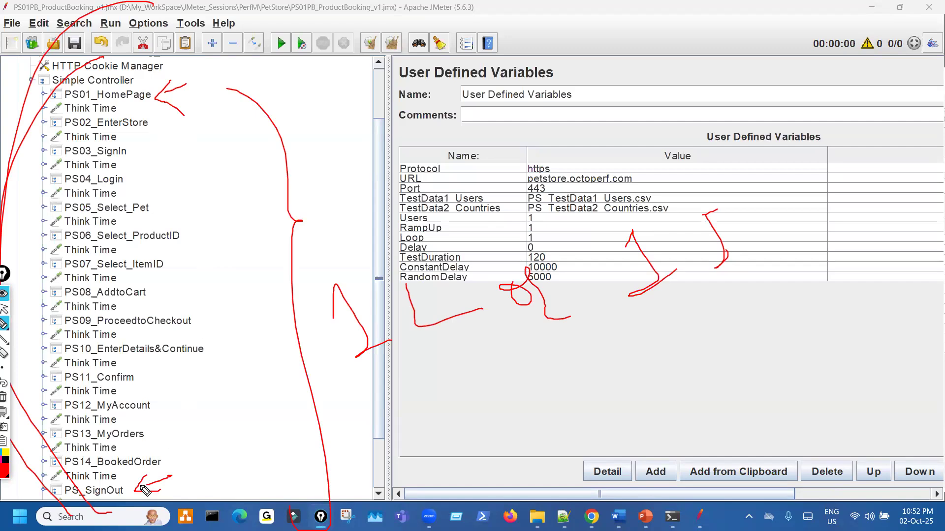
mouse_move(109, 507)
mouse_down()
mouse_move(33, 413)
mouse_move(115, 130)
mouse_up()
mouse_move(103, 448)
mouse_down()
mouse_move(51, 464)
mouse_move(72, 101)
mouse_up()
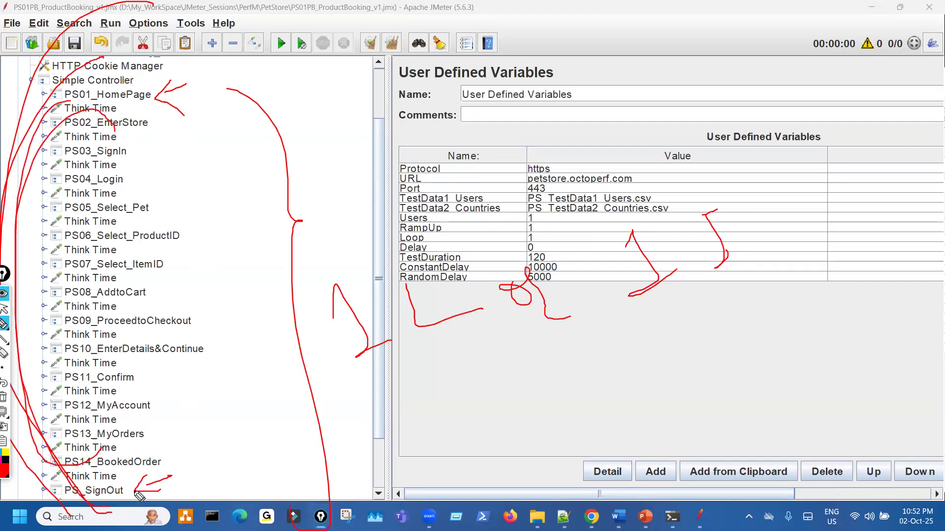
drag(157, 484, 205, 466)
mouse_move(153, 484)
mouse_down()
mouse_move(125, 488)
mouse_move(158, 491)
mouse_up()
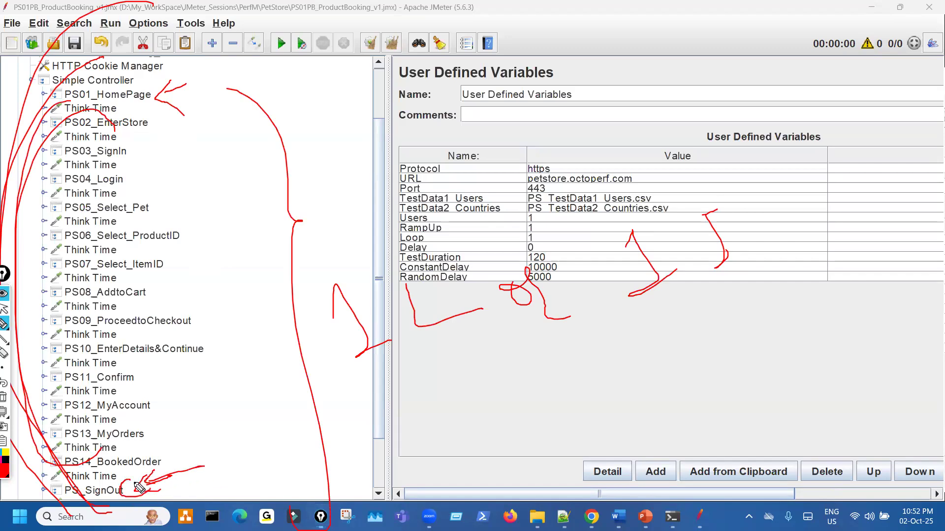
drag(152, 92, 146, 95)
mouse_move(168, 482)
mouse_down()
mouse_move(218, 450)
mouse_move(159, 484)
mouse_up()
drag(137, 106, 127, 93)
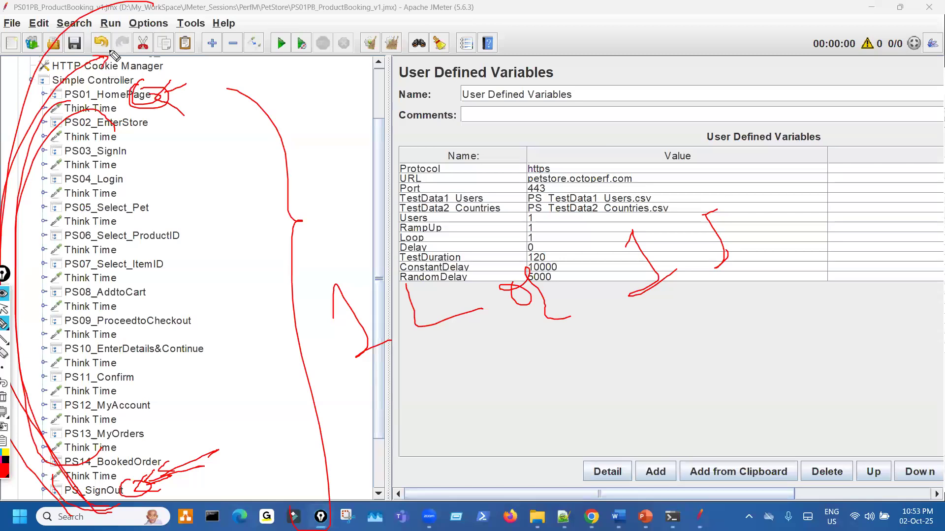
- Handwrite an underlined "gap" and a pacing note beside it in the empty area below the variables table
mouse_move(477, 411)
mouse_down()
mouse_move(533, 420)
mouse_move(547, 445)
mouse_up()
drag(476, 460, 602, 427)
mouse_move(659, 394)
mouse_down()
mouse_move(669, 447)
mouse_move(673, 389)
mouse_up()
drag(657, 408, 681, 402)
mouse_move(719, 399)
mouse_down()
mouse_move(738, 408)
mouse_move(768, 393)
mouse_up()
drag(688, 458, 764, 436)
drag(725, 446, 763, 479)
drag(798, 440, 807, 493)
mouse_move(843, 432)
mouse_down()
mouse_move(858, 452)
mouse_move(875, 441)
mouse_up()
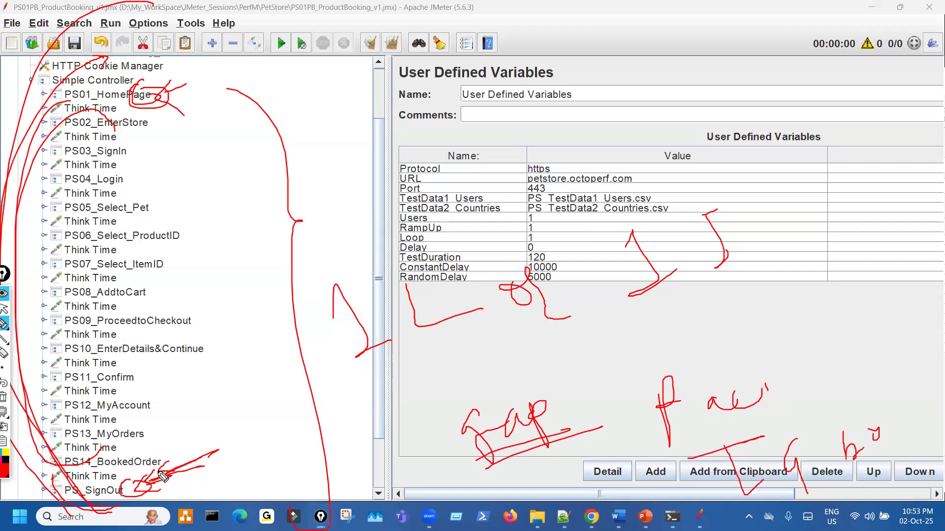
- Trace one more arc from PS_SignOut to PS01_HomePage, clear all annotations, and narrow the test plan tree
mouse_move(137, 502)
mouse_down()
mouse_move(13, 477)
mouse_move(5, 182)
mouse_move(141, 69)
mouse_move(137, 85)
mouse_up()
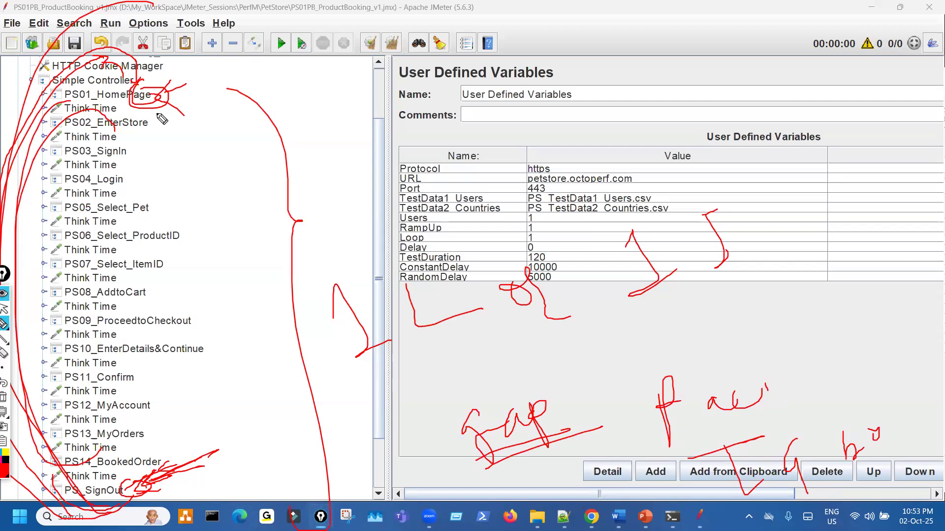
key(ctrl+shift+7)
key(ctrl+shift+2)
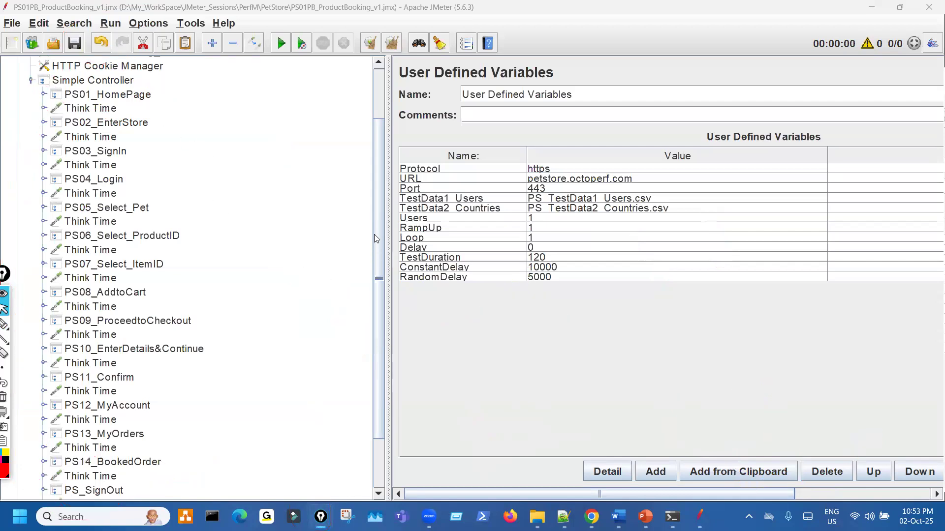
scroll(379, 305, down, 2)
drag(389, 279, 219, 282)
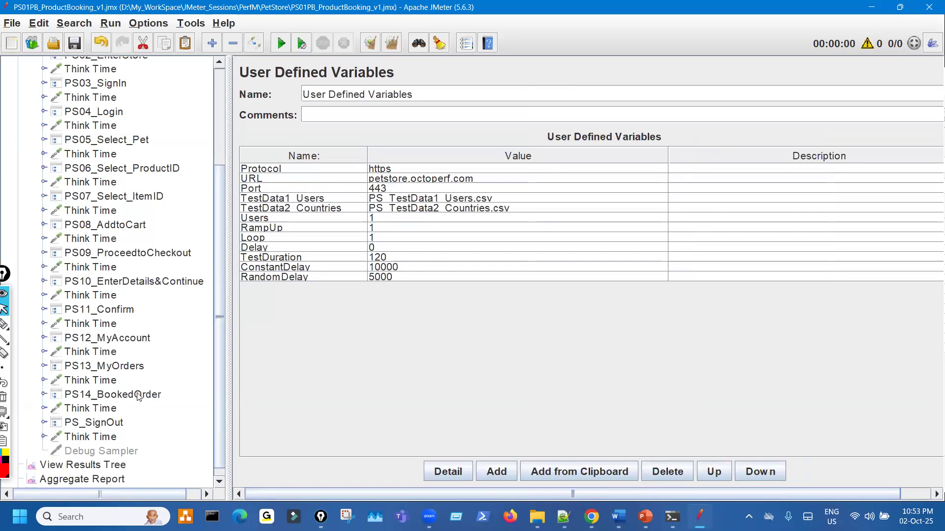
- Mark the last Think Time element after PS_SignOut with arrows, clear them, and rename the element to "Pacing"
click(110, 437)
mouse_move(122, 437)
mouse_down()
mouse_move(156, 404)
mouse_move(129, 439)
mouse_up()
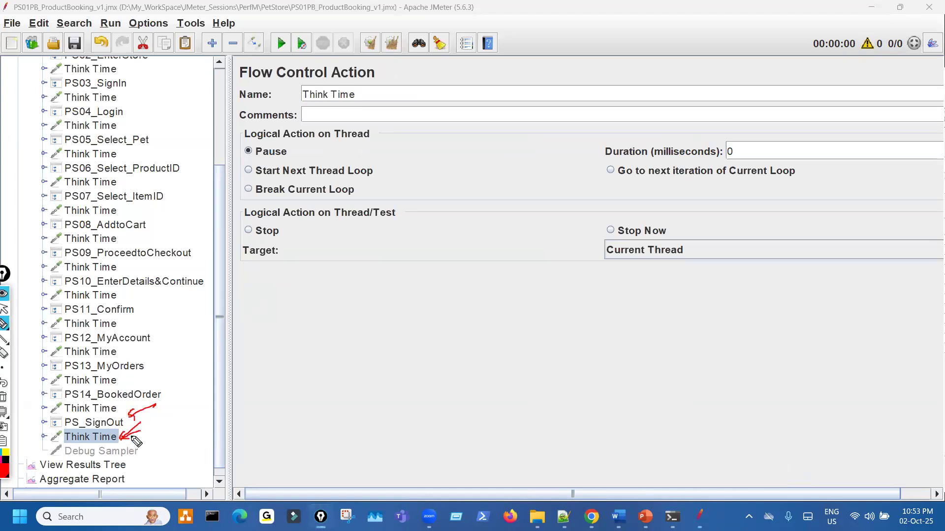
key(ctrl+shift+7)
key(ctrl+shift+2)
click(110, 440)
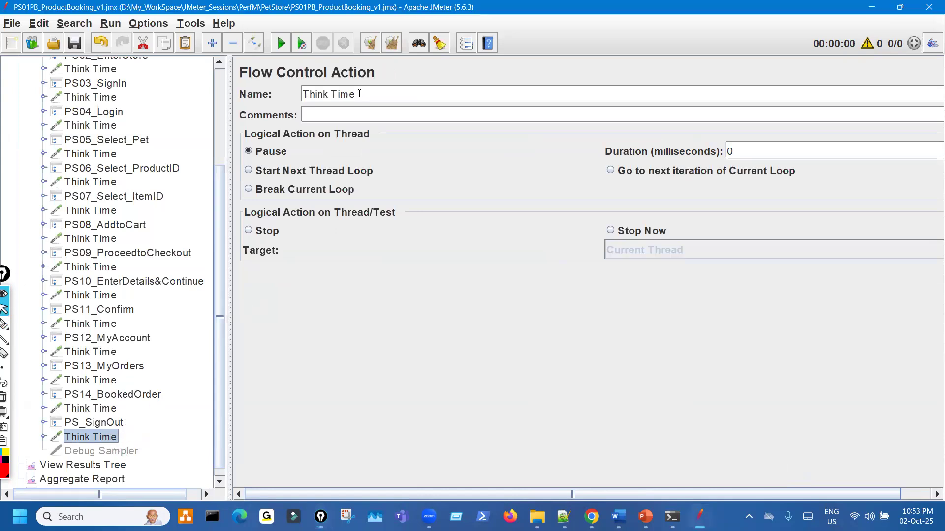
drag(360, 93, 256, 92)
text(Pacing)
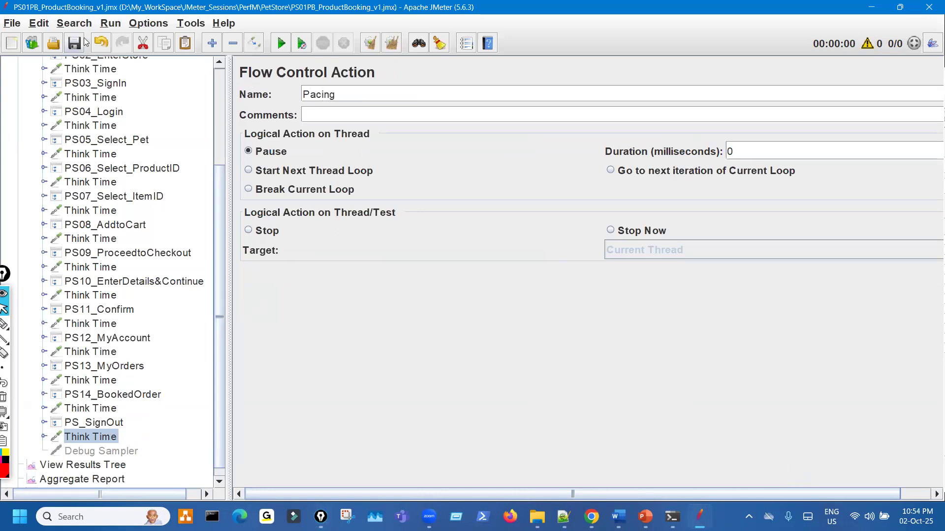
- Expand the Pacing element, annotate its Pause timer's delay settings, clear the markings, and disable the timer
click(44, 438)
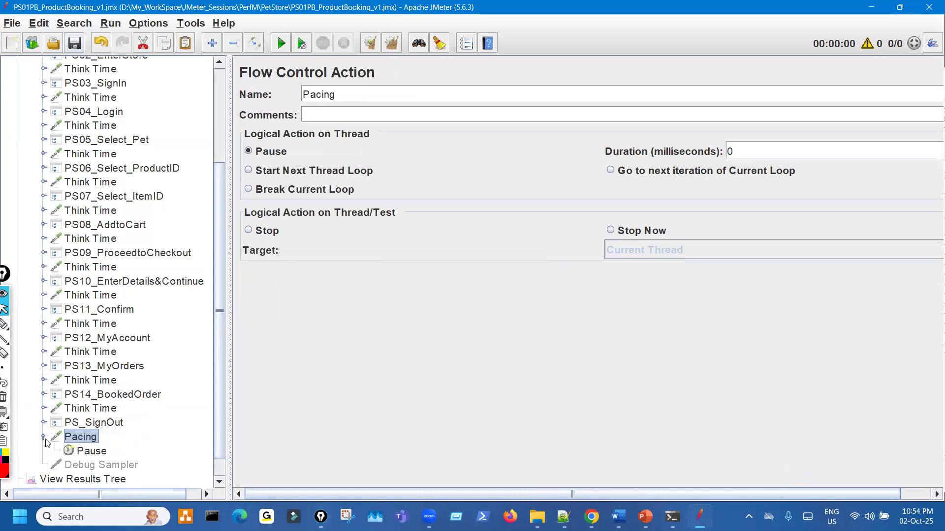
click(87, 452)
mouse_move(489, 152)
mouse_down()
mouse_move(476, 150)
mouse_move(553, 182)
mouse_move(547, 166)
mouse_move(591, 147)
mouse_move(615, 157)
mouse_up()
key(ctrl+shift+7)
key(ctrl+shift+2)
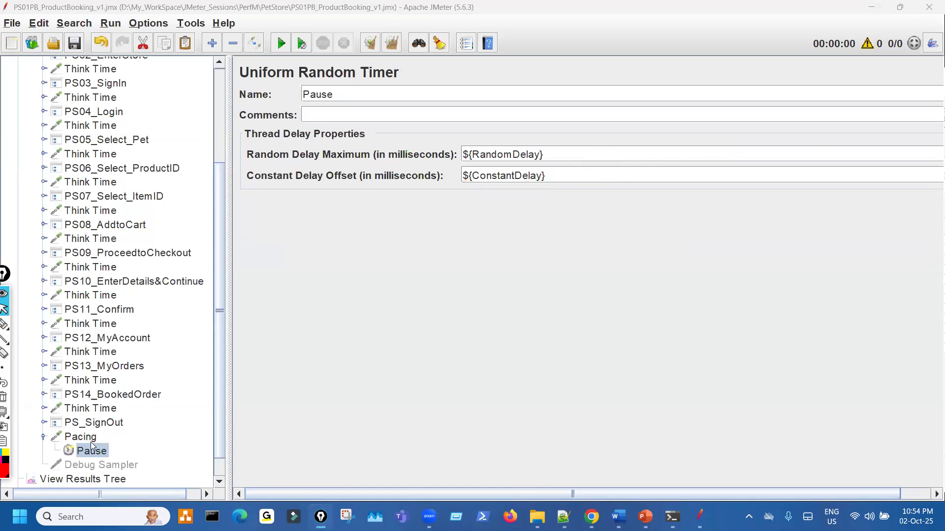
click(91, 442)
click(93, 452)
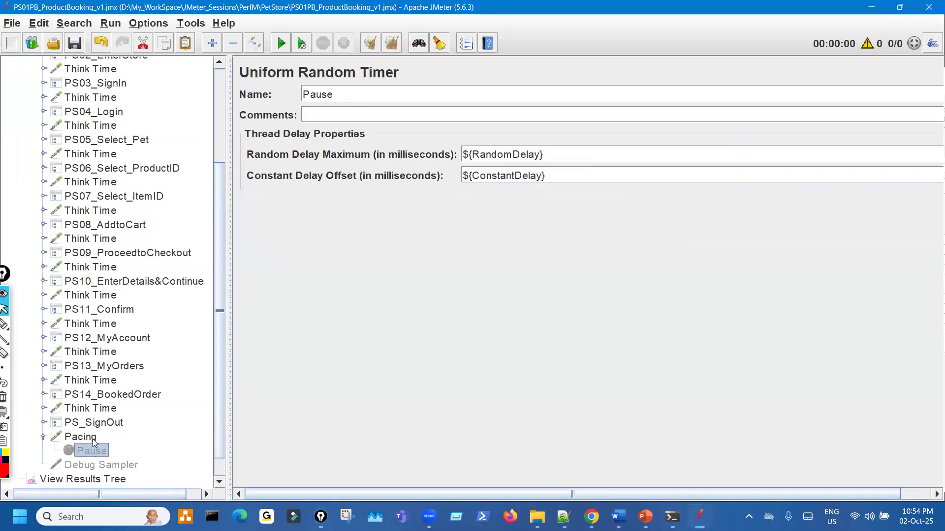
- Circle the Pacing element's duration, clear the mark, and set the duration to ${Pacing}
click(93, 438)
key(ctrl+shift+3)
drag(729, 139, 725, 156)
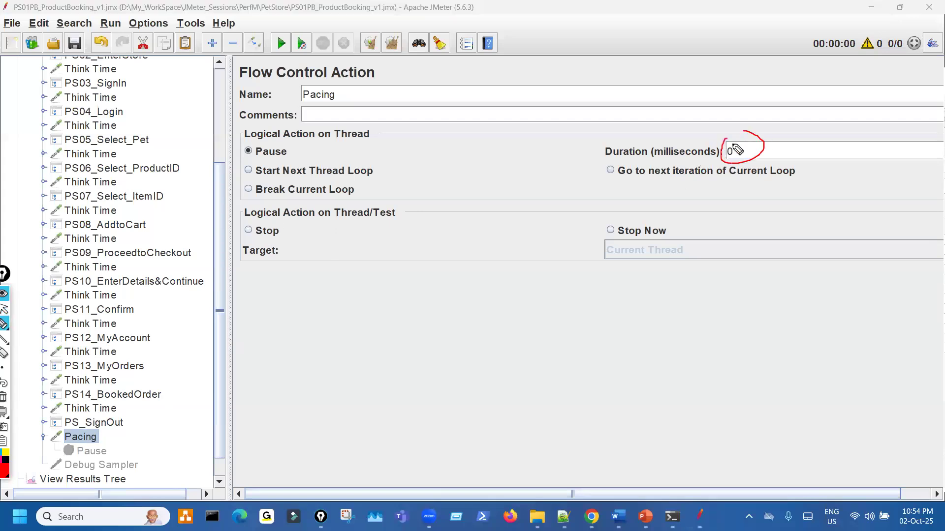
key(ctrl+shift+7)
key(ctrl+shift+2)
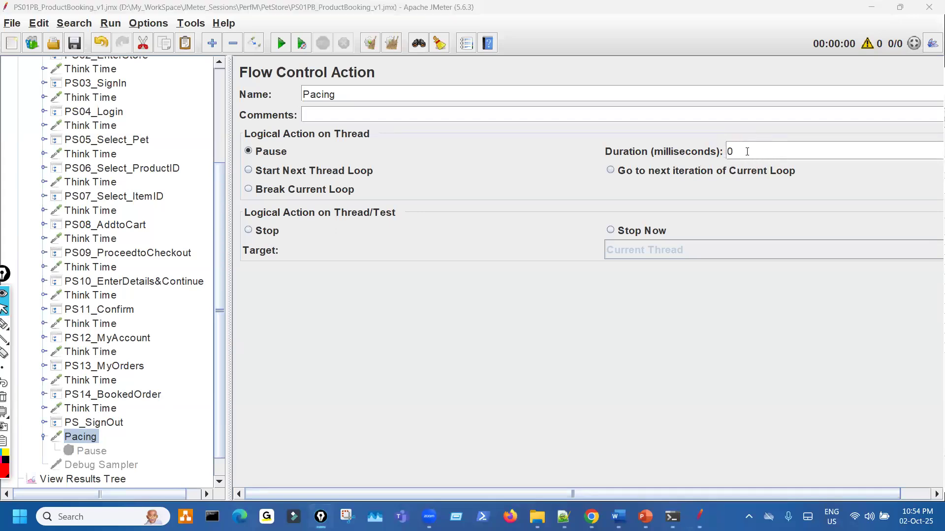
click(747, 152)
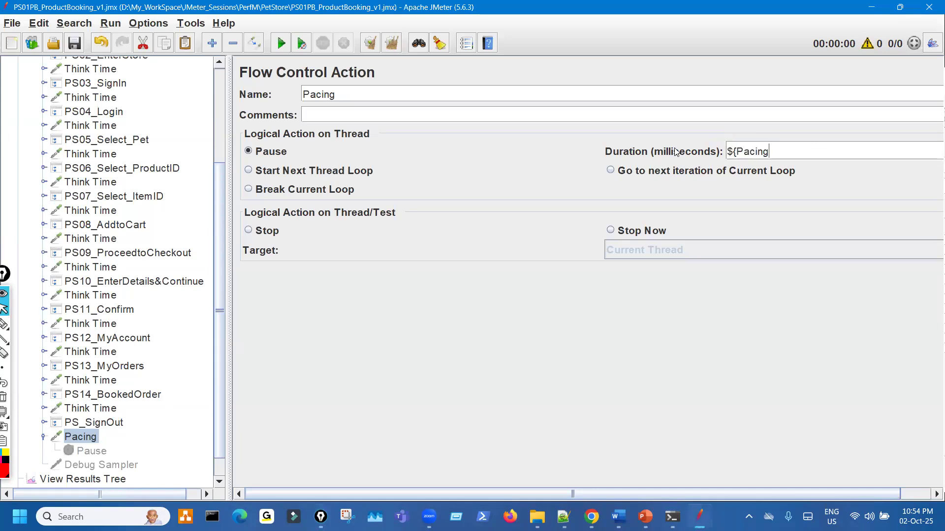
double_click(749, 150)
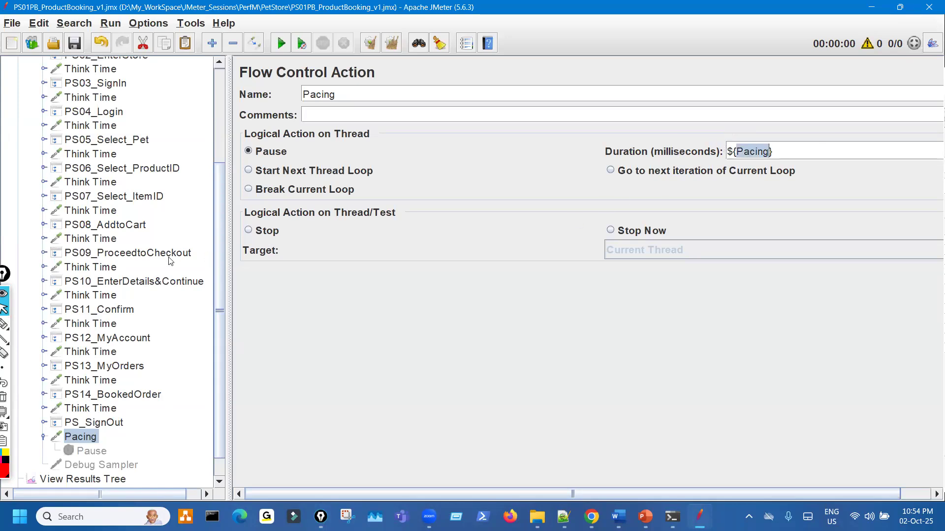
- Add a user defined variable named Pacing with the value 3000 and save the test plan
scroll(167, 261, up, 4)
click(128, 81)
click(496, 471)
click(313, 286)
text(Pacing)
click(387, 287)
text(3000)
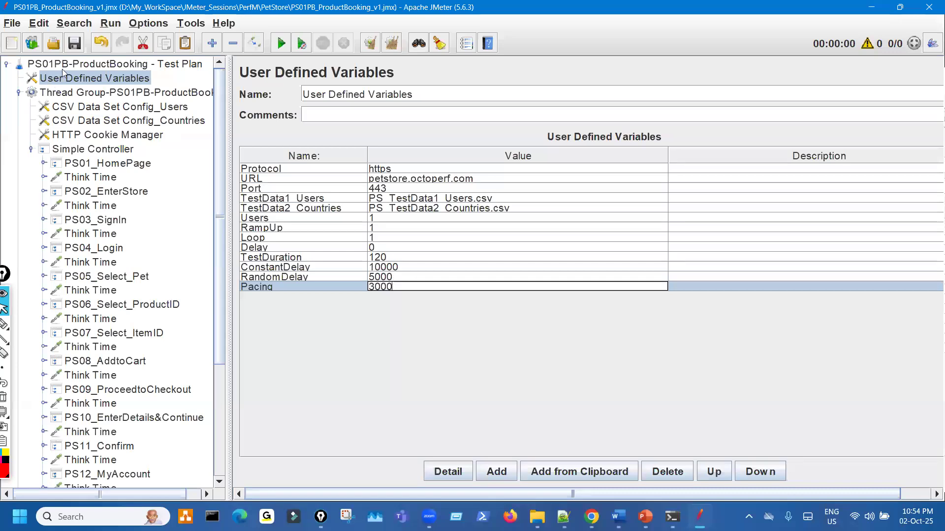
click(72, 45)
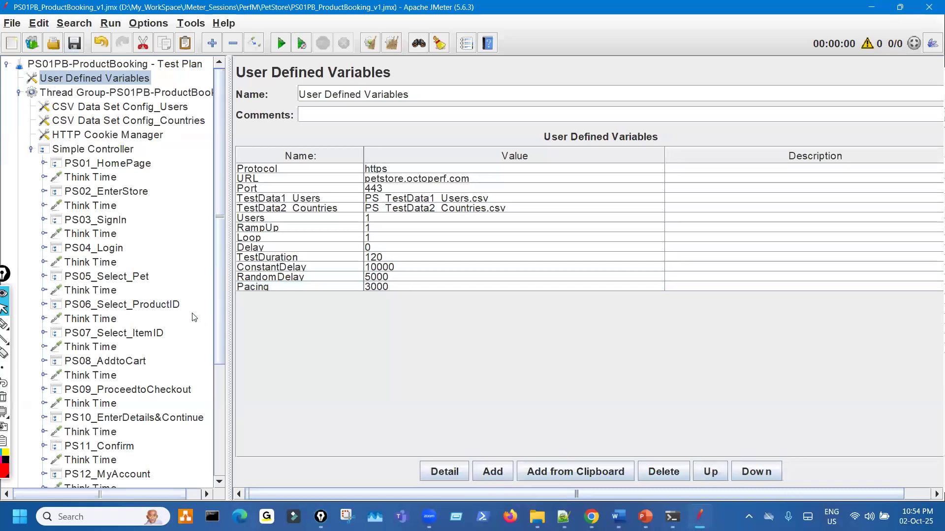
- Draw an arc from Pacing back up the tree, write a "P" note above it, and circle and underline the 3000 value
scroll(164, 337, down, 4)
key(ctrl+shift+3)
mouse_move(155, 363)
mouse_down()
mouse_move(81, 440)
mouse_move(3, 265)
mouse_move(64, 27)
mouse_move(122, 55)
mouse_move(126, 88)
mouse_up()
mouse_move(140, 48)
mouse_down()
mouse_move(140, 71)
mouse_move(132, 69)
mouse_move(168, 65)
mouse_up()
mouse_move(179, 28)
mouse_down()
mouse_move(172, 64)
mouse_move(203, 63)
mouse_up()
mouse_move(370, 282)
mouse_down()
mouse_move(361, 297)
mouse_move(380, 281)
mouse_up()
mouse_move(379, 315)
mouse_down()
mouse_move(402, 307)
mouse_move(377, 304)
mouse_up()
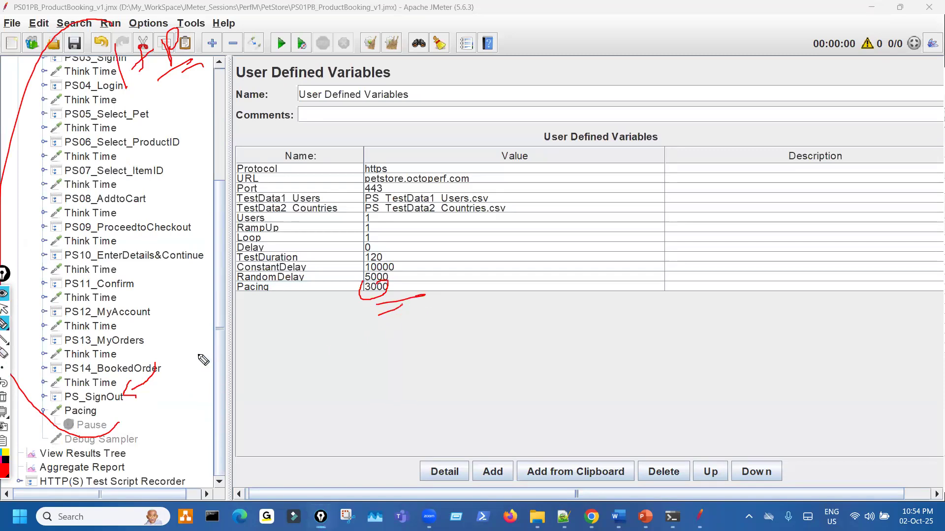
- Review the Pacing element's duration, mark its Pause timer and delay fields with the pen, and clear the annotations
key(ctrl+shift+2)
click(81, 410)
key(ctrl+shift+2)
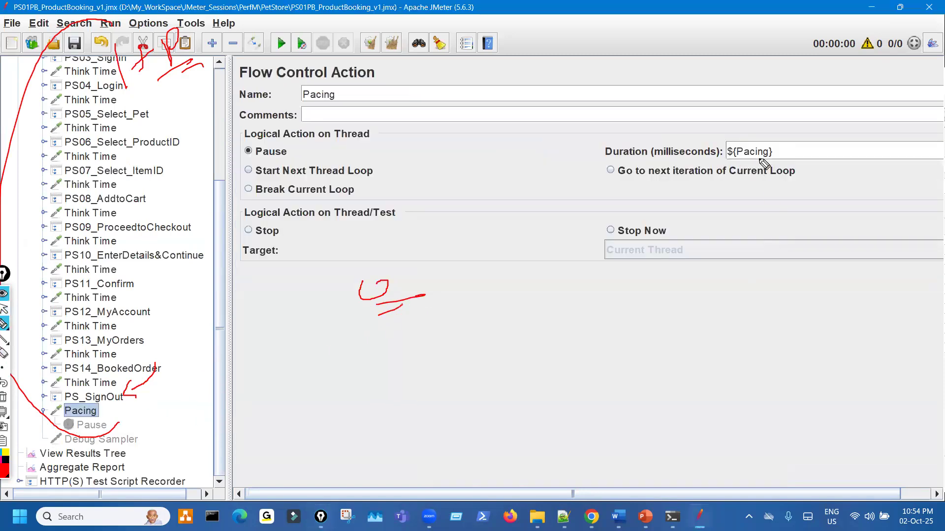
key(ctrl+shift+c)
click(89, 425)
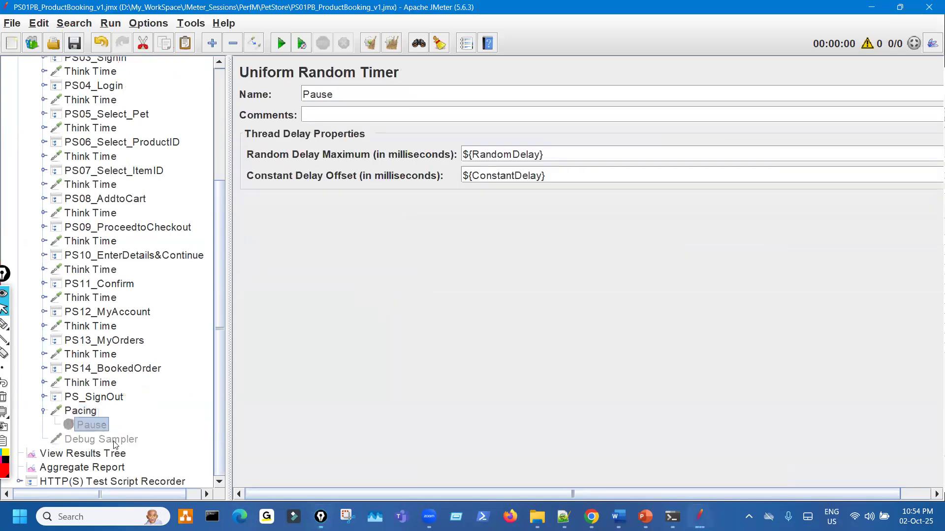
drag(57, 425, 72, 422)
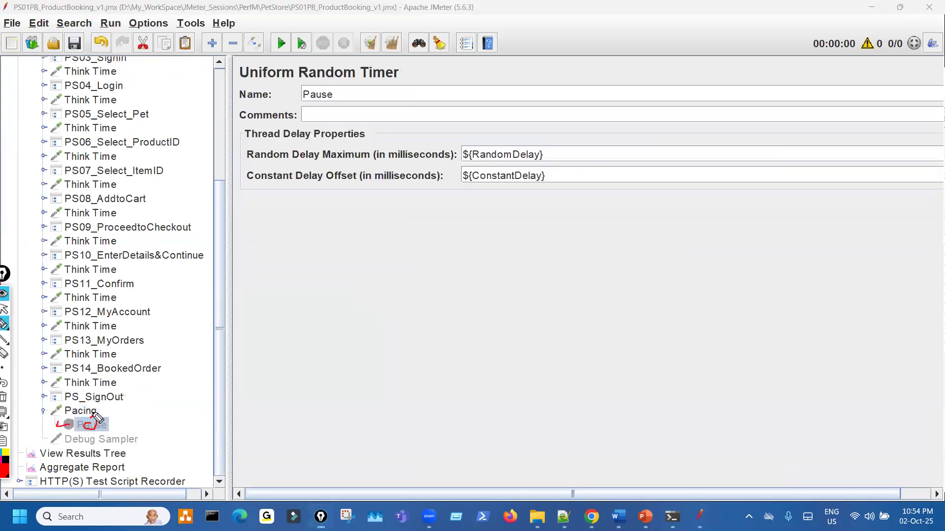
drag(485, 128, 513, 161)
drag(565, 138, 567, 195)
key(ctrl+shift+7)
key(ctrl+shift+2)
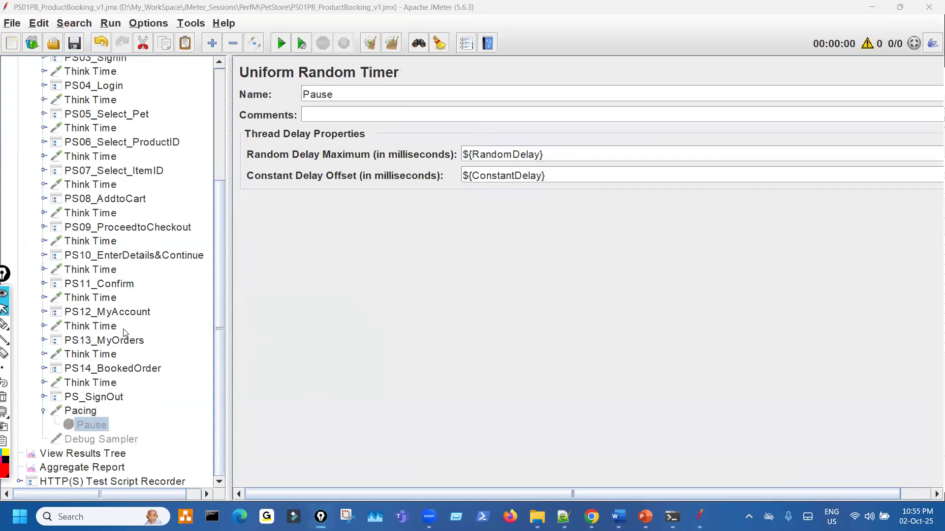
- Collapse the Pacing element and switch to the JMeter notes presentation in PowerPoint
click(41, 413)
scroll(82, 64, up, 4)
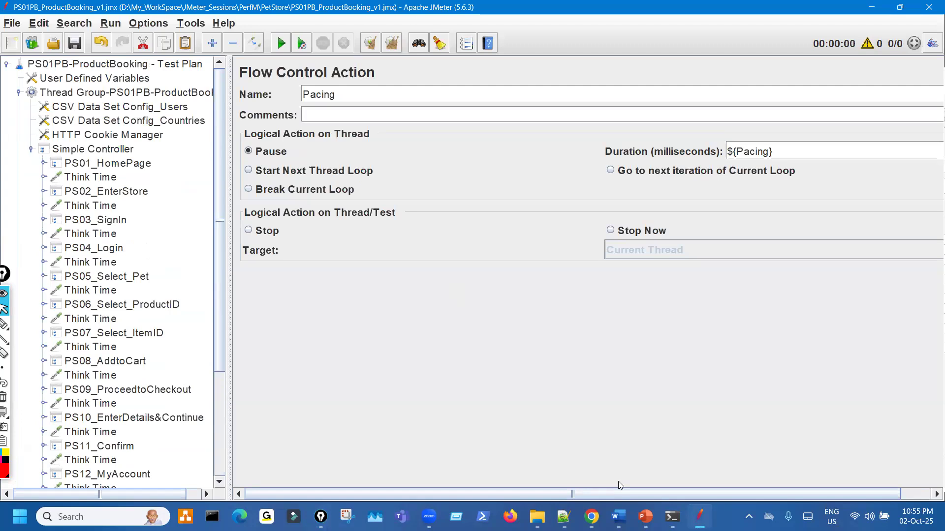
mouse_move(647, 516)
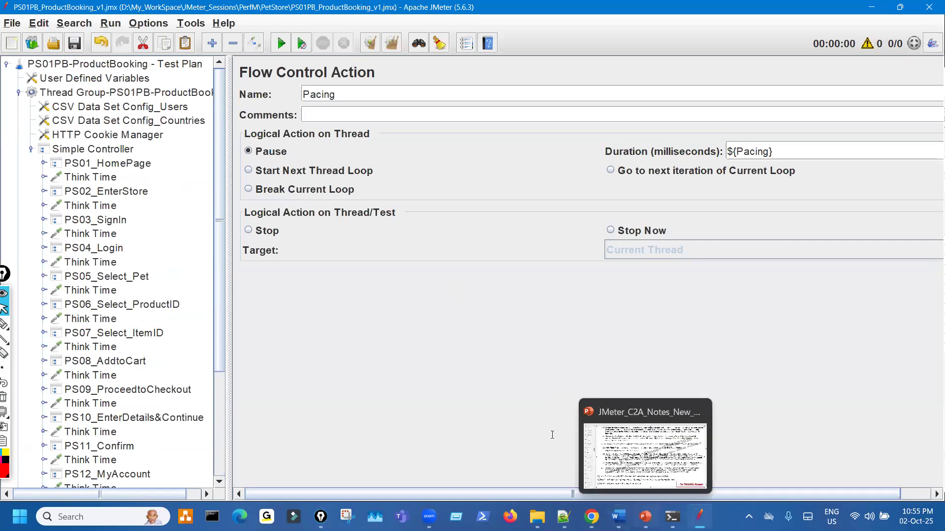
click(644, 455)
key(alt+Tab)
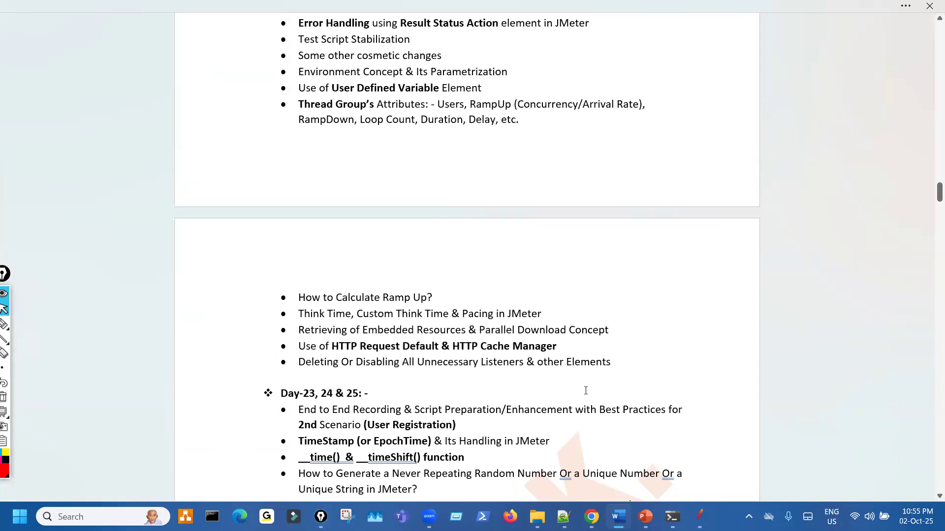
mouse_move(699, 516)
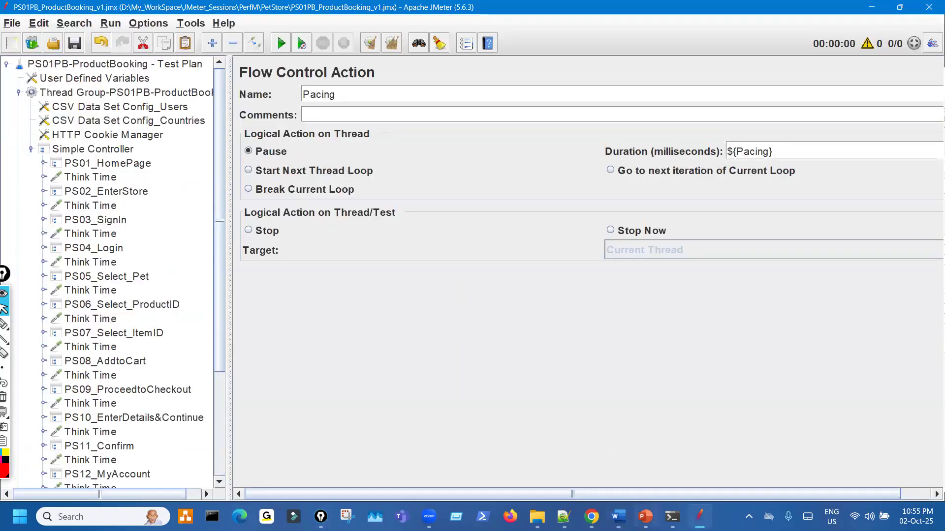
click(645, 516)
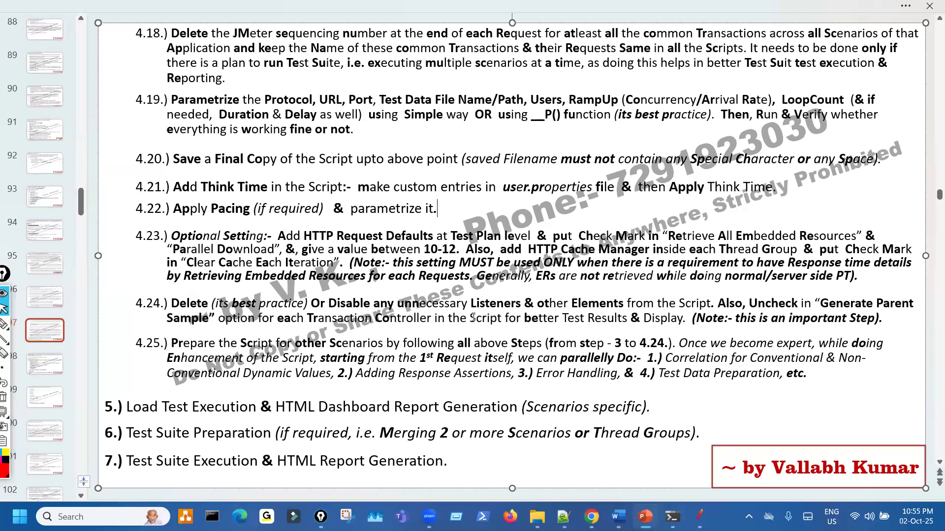
- Tick point 4.23 and underline HTTP Request Defaults on the slide, clear the annotations, and switch back to JMeter
click(4, 324)
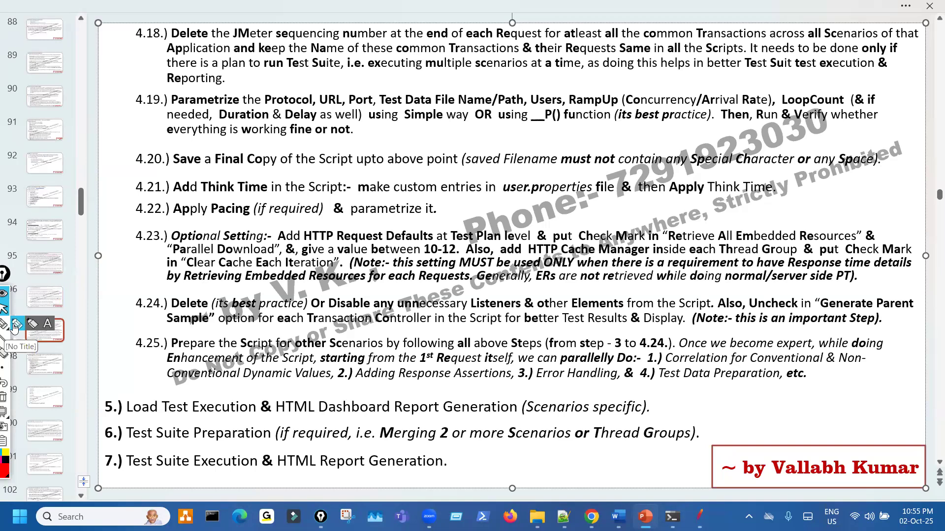
drag(120, 240, 166, 232)
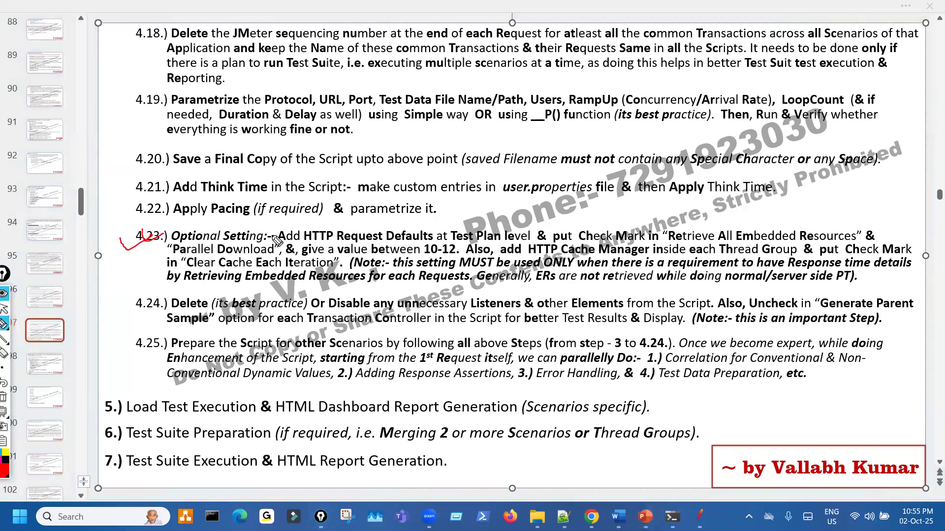
drag(294, 242, 389, 242)
key(ctrl+shift+7)
key(ctrl+shift+2)
key(alt+Tab)
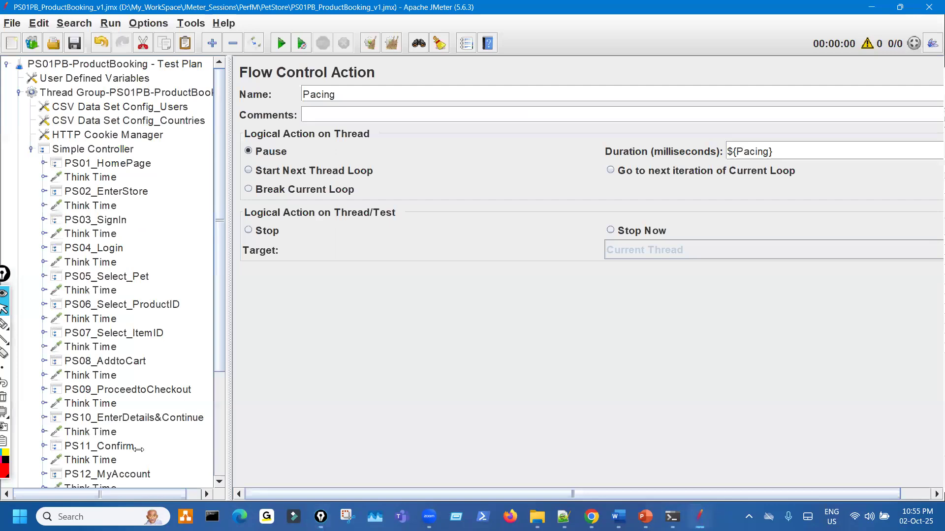
- Open the View Results Tree listener and start the test run
scroll(121, 459, down, 4)
click(116, 457)
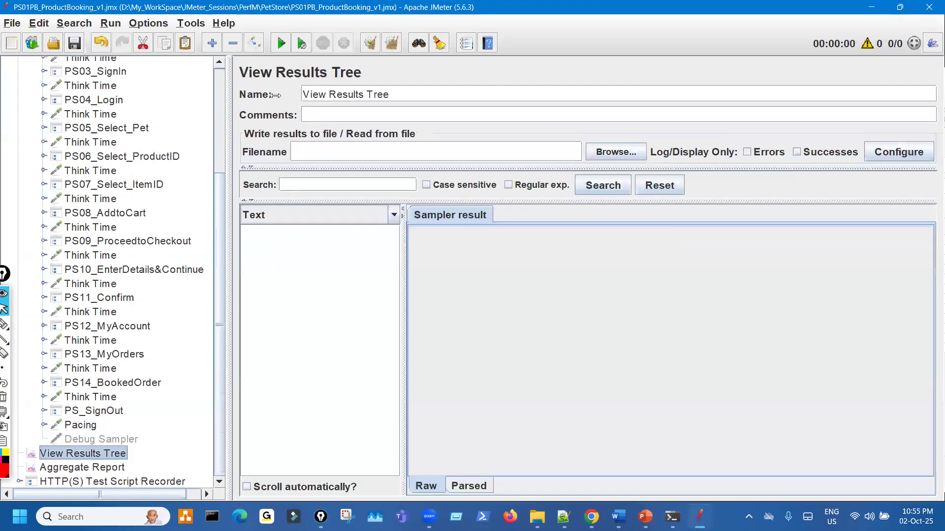
click(281, 43)
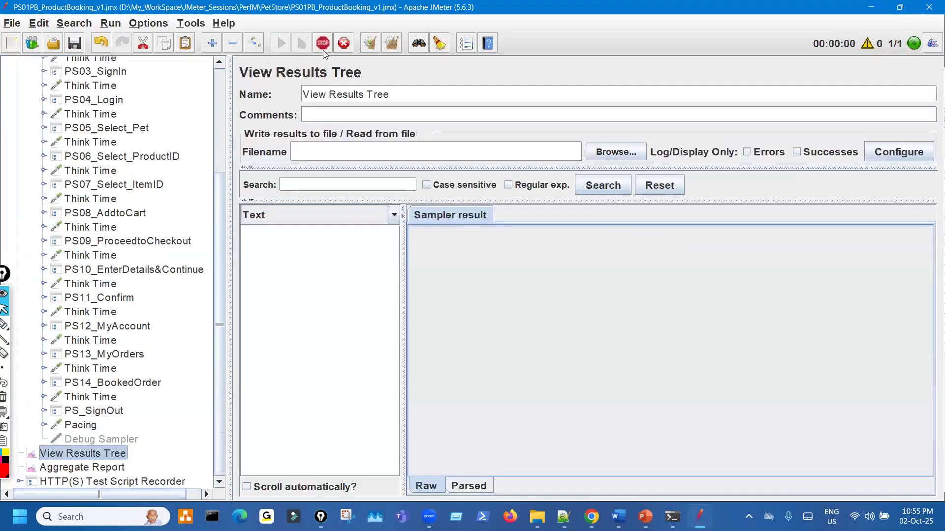
- Stop the test run and sketch two opposing arrows, a dividing line and a circled T1 label over the results
click(323, 45)
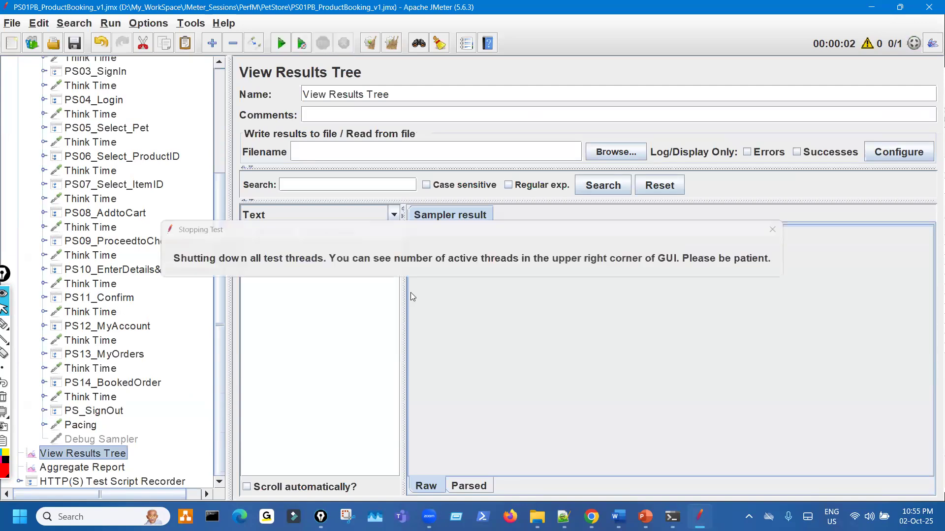
drag(364, 255, 476, 242)
drag(621, 235, 516, 250)
drag(477, 199, 510, 333)
mouse_move(591, 285)
mouse_down()
mouse_move(598, 301)
mouse_move(621, 295)
mouse_up()
drag(486, 285, 512, 279)
drag(498, 290, 515, 288)
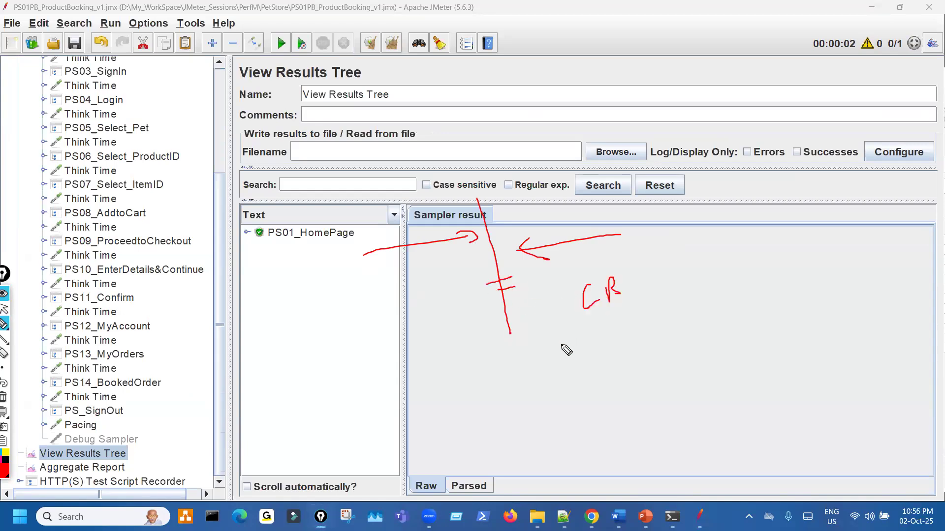
click(547, 368)
mouse_move(553, 354)
mouse_down()
mouse_move(543, 370)
mouse_move(679, 324)
mouse_up()
mouse_move(668, 331)
mouse_down()
mouse_move(672, 349)
mouse_move(698, 338)
mouse_move(566, 319)
mouse_move(724, 378)
mouse_move(665, 294)
mouse_up()
drag(639, 374, 668, 364)
- Expand PS01_HomePage in the results and examine its sample's request, response data and load time
key(ctrl+shift+2)
click(248, 233)
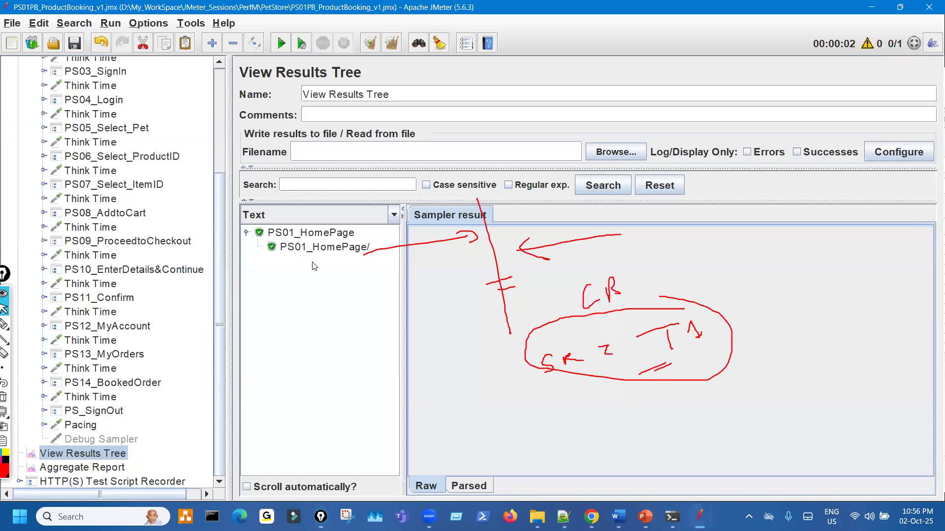
click(341, 247)
click(540, 215)
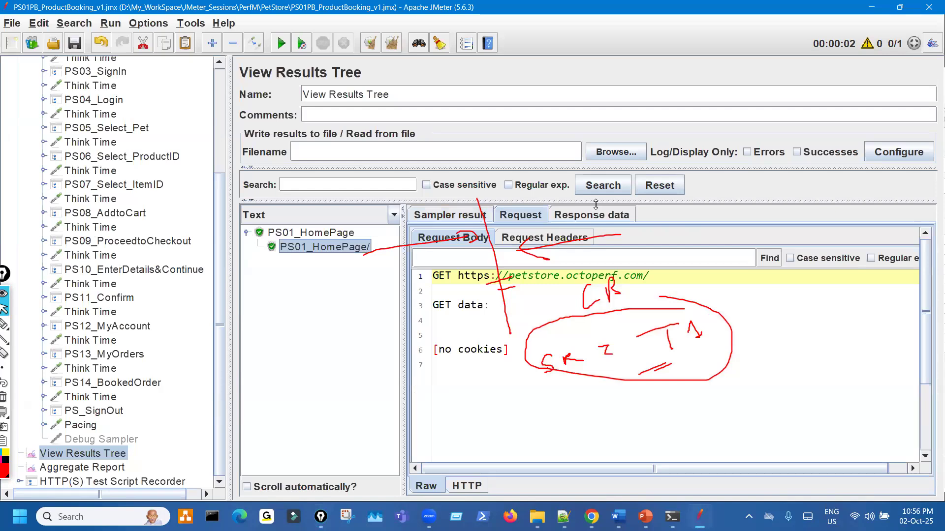
click(603, 217)
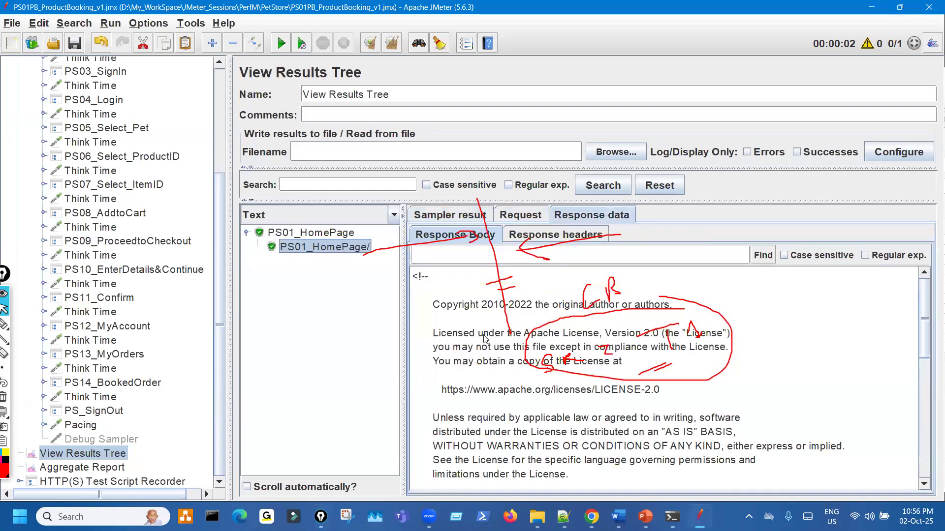
click(449, 217)
drag(456, 269, 485, 272)
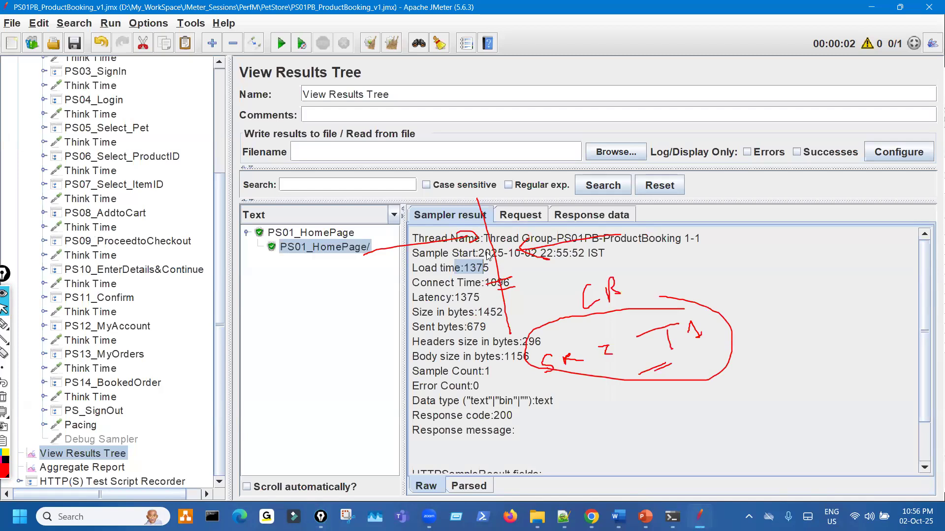
- Sketch a second dividing line and arrow with circled T2 and T3 labels over the lower part of the results
key(ctrl+shift+3)
drag(522, 388, 558, 455)
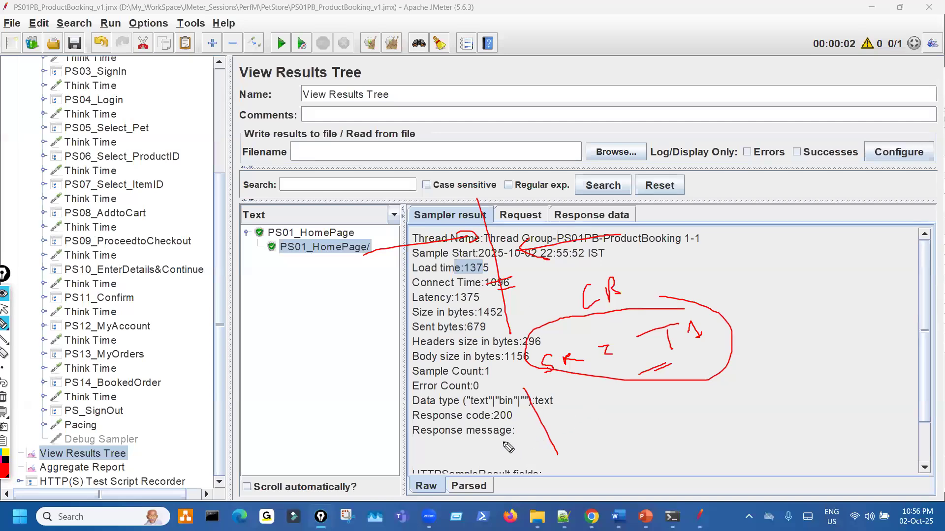
drag(516, 433, 477, 448)
drag(368, 443, 368, 467)
drag(369, 445, 386, 476)
mouse_move(351, 439)
mouse_down()
mouse_move(352, 464)
mouse_move(370, 443)
mouse_up()
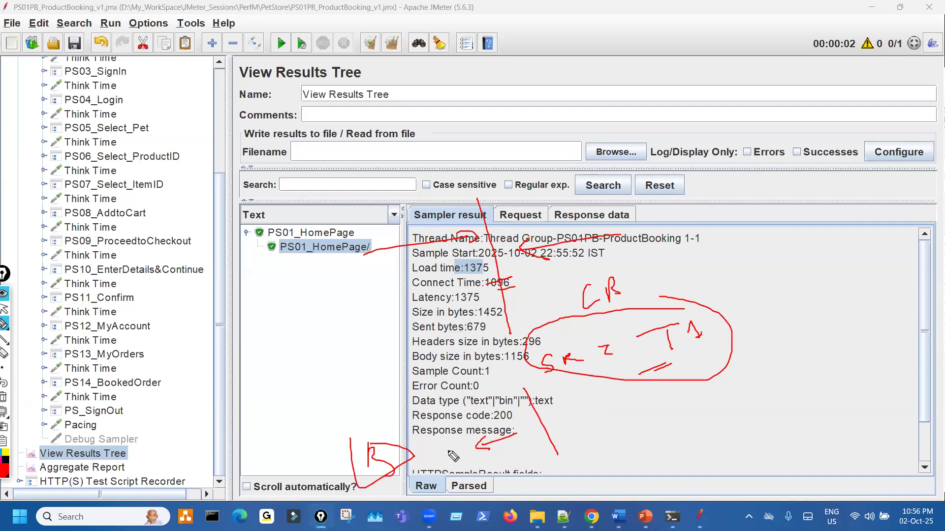
drag(444, 438, 465, 462)
drag(457, 467, 469, 484)
mouse_move(460, 476)
mouse_down()
mouse_move(490, 474)
mouse_move(510, 450)
mouse_move(527, 476)
mouse_move(564, 476)
mouse_up()
mouse_move(557, 479)
mouse_down()
mouse_move(557, 498)
mouse_move(586, 490)
mouse_move(544, 470)
mouse_move(586, 470)
mouse_up()
mouse_move(263, 427)
mouse_down()
mouse_move(295, 411)
mouse_move(286, 433)
mouse_move(300, 433)
mouse_up()
drag(295, 399, 310, 451)
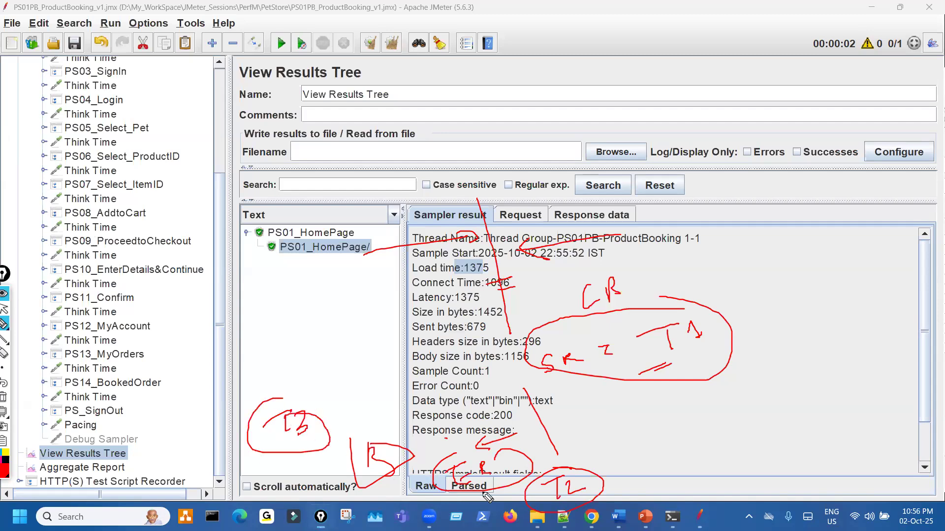
- Loop the lower labels together, underline the area below T1, and clear all annotations
mouse_move(284, 394)
mouse_down()
mouse_move(249, 437)
mouse_move(446, 520)
mouse_move(285, 392)
mouse_move(269, 365)
mouse_up()
drag(651, 386, 691, 373)
drag(651, 405, 671, 395)
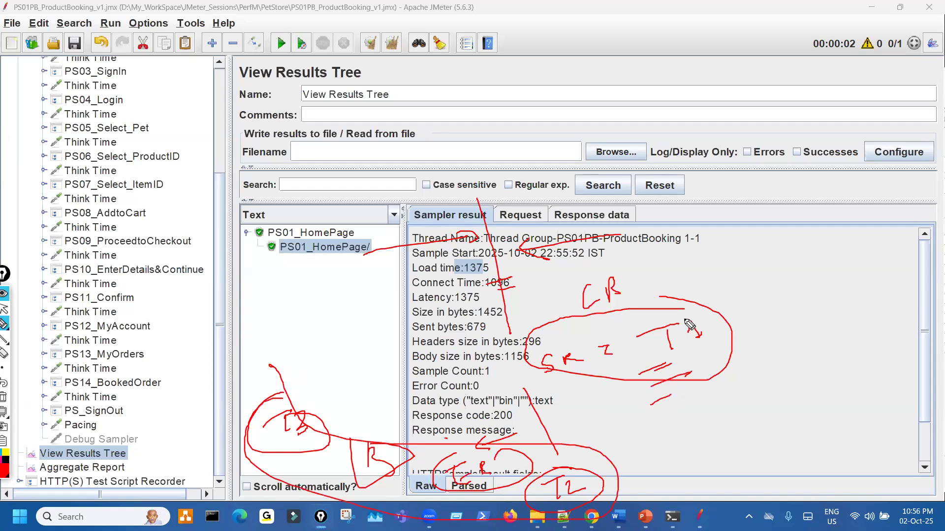
mouse_move(515, 434)
mouse_down()
mouse_move(356, 405)
mouse_move(260, 442)
mouse_move(315, 512)
mouse_up()
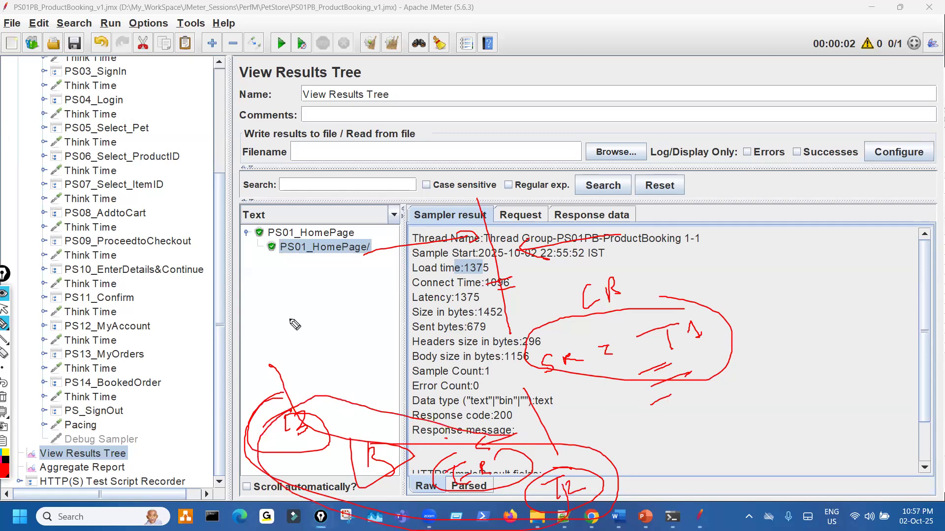
key(ctrl+shift+7)
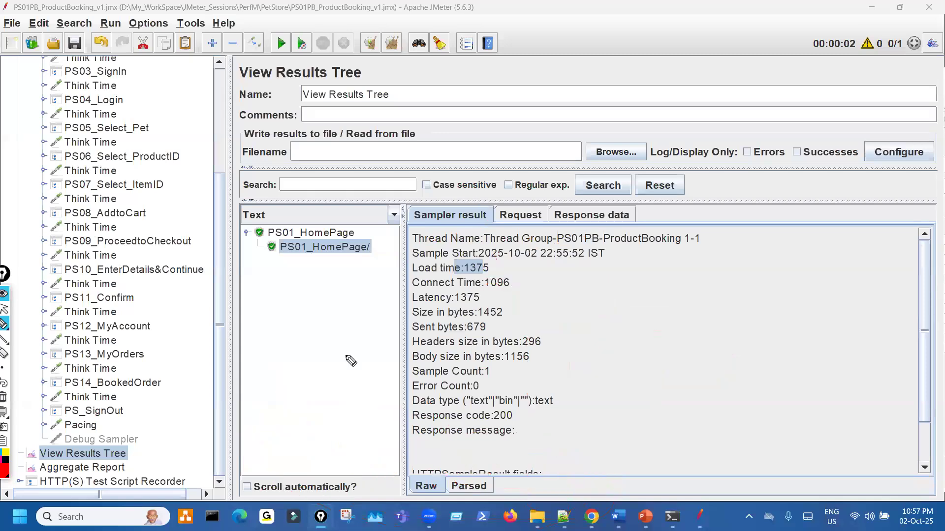
- Switch to the JPetStore page in Chrome, widen the DevTools Network panel, and mark its embedded resource requests with the pen
click(592, 516)
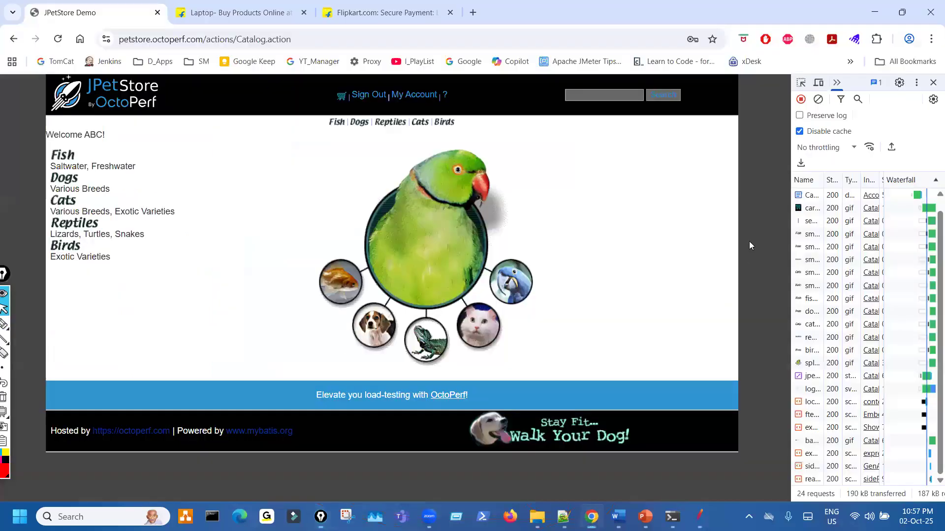
mouse_move(790, 184)
mouse_down()
mouse_move(425, 182)
mouse_move(410, 396)
mouse_up()
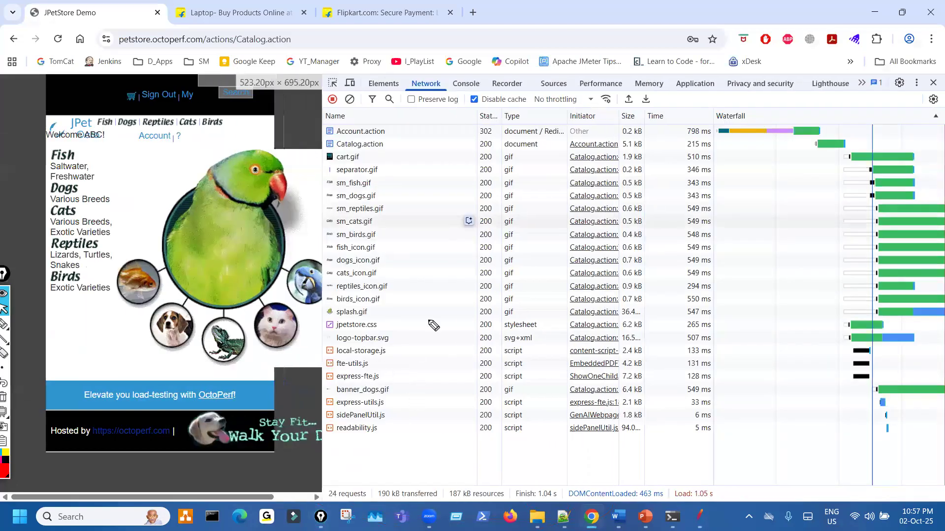
drag(393, 171, 405, 407)
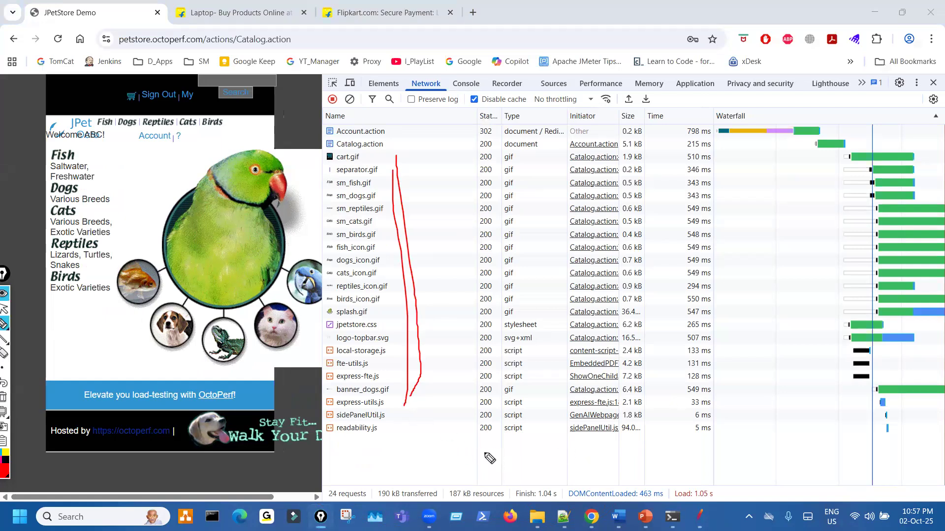
mouse_move(482, 448)
mouse_down()
mouse_move(531, 418)
mouse_move(472, 427)
mouse_up()
mouse_move(662, 413)
mouse_down()
mouse_move(727, 441)
mouse_move(693, 391)
mouse_up()
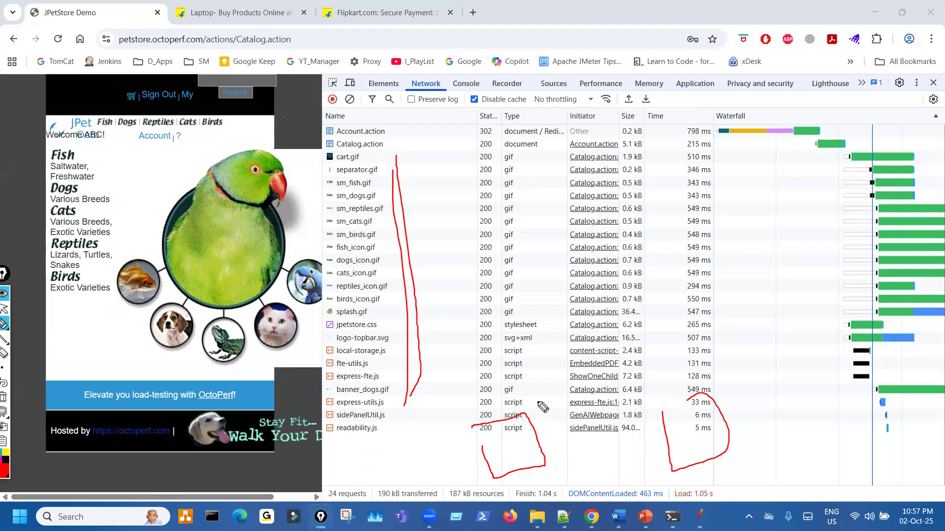
mouse_move(551, 315)
mouse_down()
mouse_move(566, 329)
mouse_move(598, 325)
mouse_move(611, 301)
mouse_move(656, 308)
mouse_move(685, 281)
mouse_up()
drag(590, 341, 689, 299)
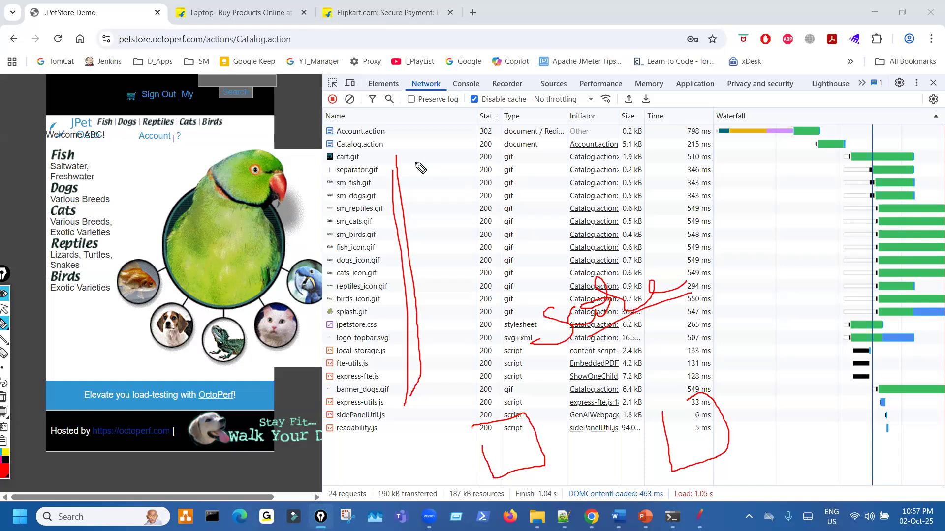
- Loop the request list towards the store page, write a note below it, and clear the annotations
mouse_move(407, 157)
mouse_down()
mouse_move(416, 301)
mouse_move(407, 422)
mouse_move(291, 228)
mouse_move(348, 114)
mouse_up()
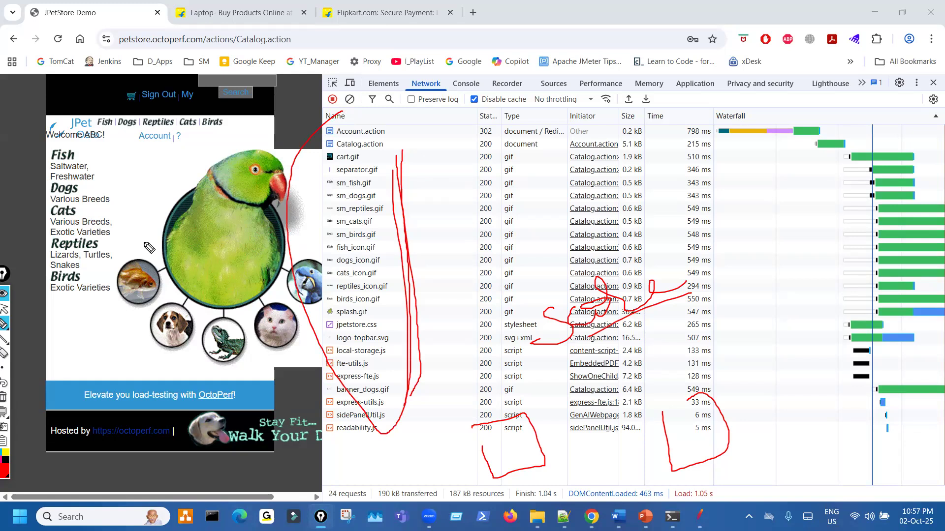
drag(225, 254, 290, 247)
mouse_move(399, 484)
mouse_down()
mouse_move(395, 449)
mouse_move(462, 487)
mouse_move(435, 498)
mouse_move(459, 463)
mouse_up()
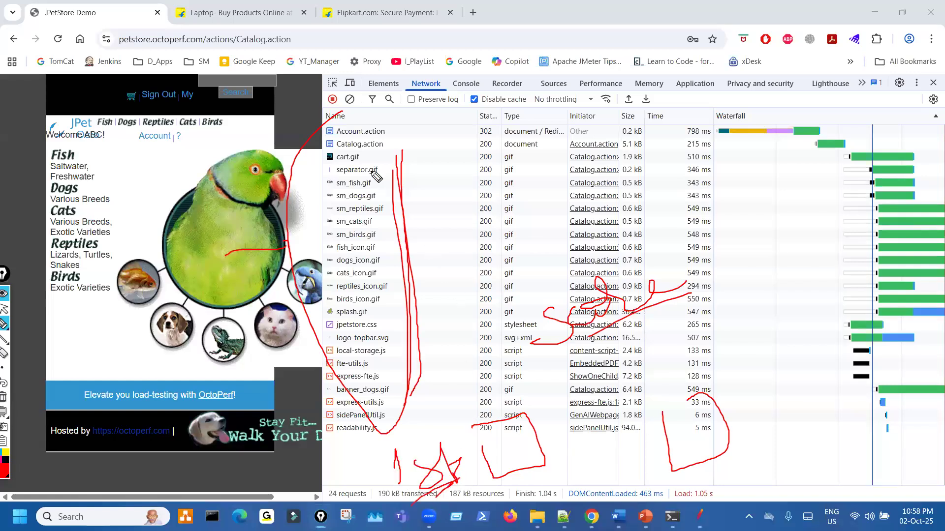
mouse_move(375, 164)
mouse_down()
mouse_move(389, 211)
mouse_move(392, 383)
mouse_move(290, 251)
mouse_up()
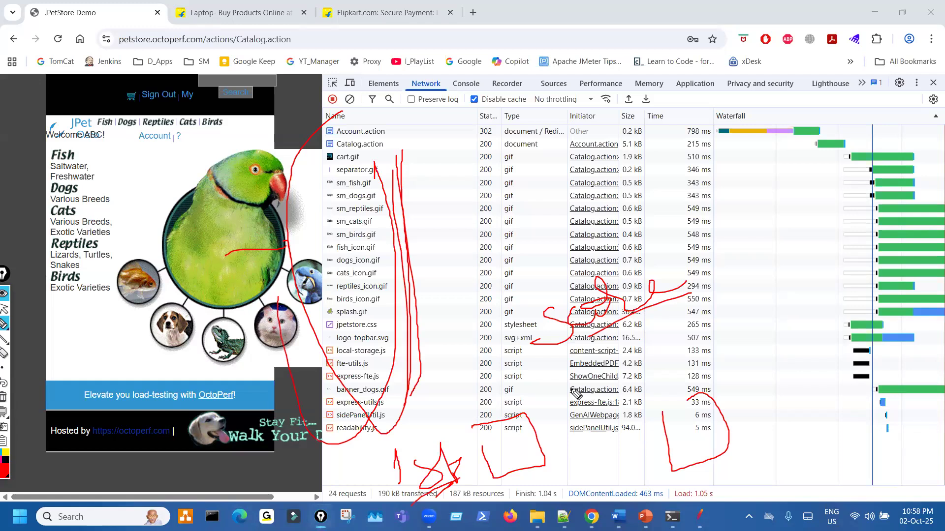
key(ctrl+shift+7)
- Bracket the request names and types with the pen and draw repeated loops over the store page
mouse_move(397, 168)
mouse_down()
mouse_move(400, 329)
mouse_move(309, 283)
mouse_move(353, 231)
mouse_up()
mouse_move(512, 196)
mouse_down()
mouse_move(550, 438)
mouse_move(557, 242)
mouse_up()
drag(784, 270, 738, 282)
mouse_move(177, 307)
mouse_down()
mouse_move(157, 370)
mouse_move(214, 215)
mouse_up()
drag(222, 265, 208, 172)
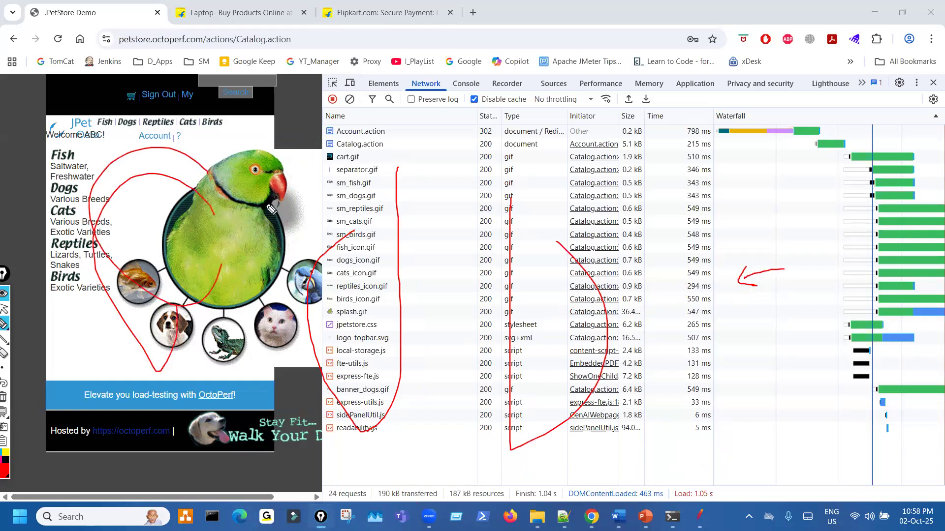
drag(215, 267, 184, 216)
- Bracket the request times, write a cache note and a boxed UI label below, and clear the annotations
mouse_move(693, 196)
mouse_down()
mouse_move(754, 225)
mouse_move(742, 217)
mouse_up()
drag(420, 499, 439, 450)
mouse_move(497, 463)
mouse_down()
mouse_move(472, 499)
mouse_move(510, 480)
mouse_move(571, 472)
mouse_move(591, 455)
mouse_up()
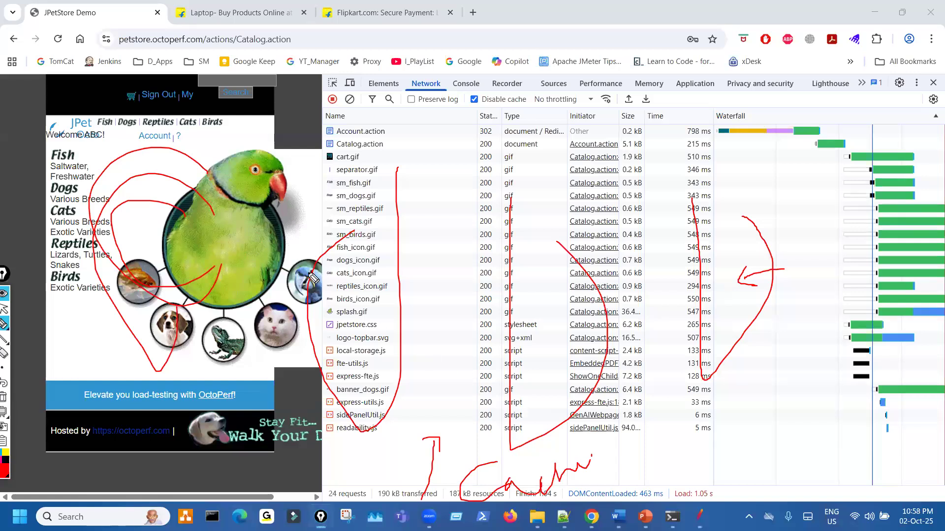
mouse_move(644, 449)
mouse_down()
mouse_move(666, 447)
mouse_move(670, 480)
mouse_up()
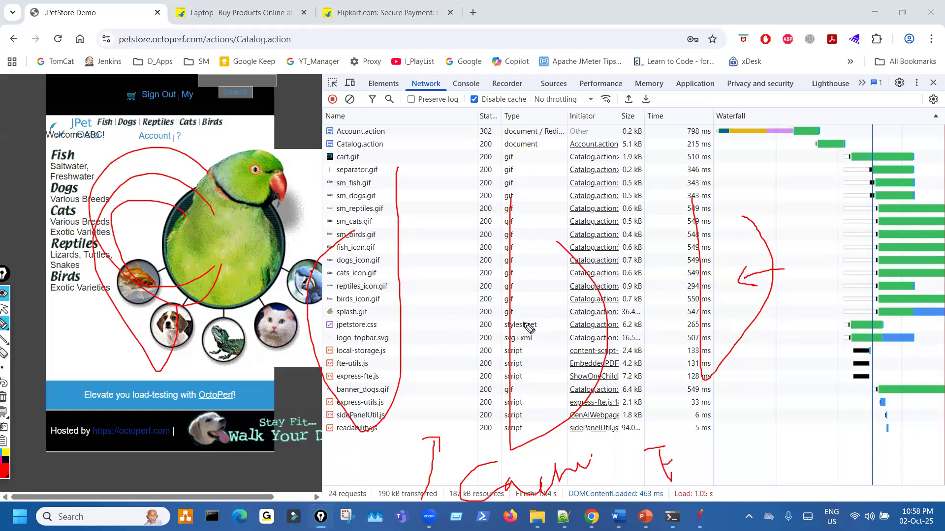
mouse_move(742, 440)
mouse_down()
mouse_move(754, 476)
mouse_move(763, 446)
mouse_move(784, 475)
mouse_move(772, 434)
mouse_move(745, 449)
mouse_up()
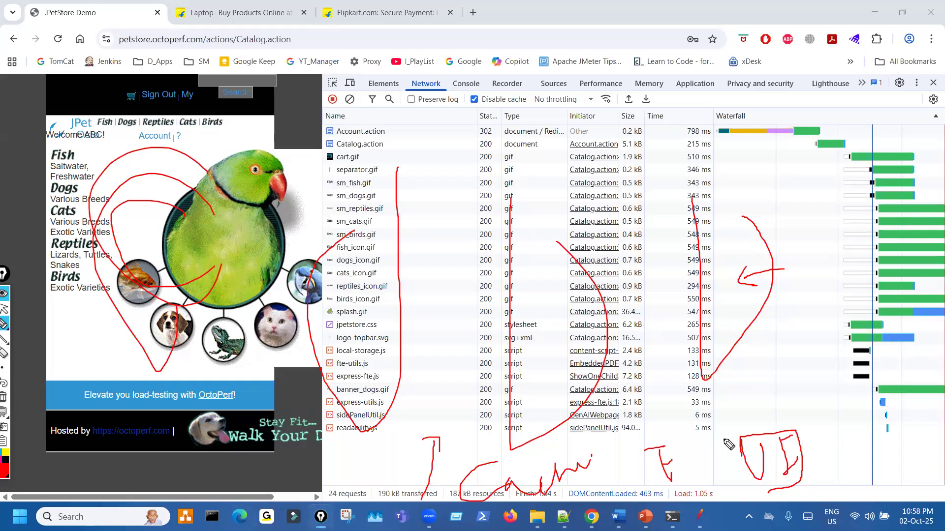
key(ctrl+shift+7)
key(ctrl+shift+2)
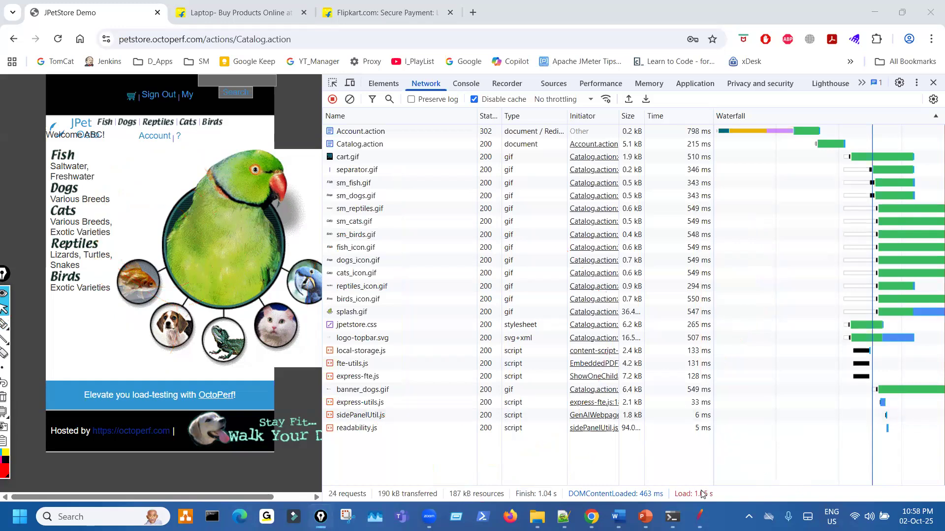
- Switch back to JMeter, underline the PS01_HomePage/ sample with the pen, and clear the mark
key(alt+Tab)
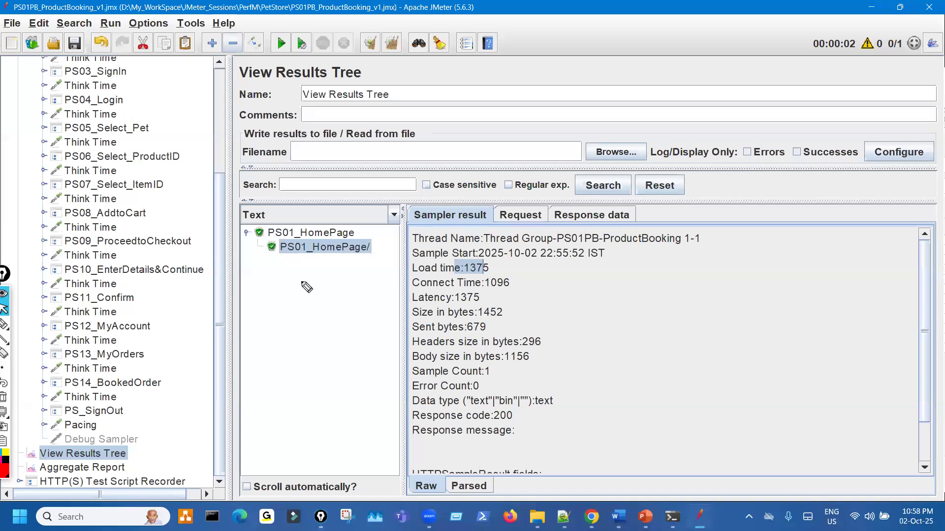
key(ctrl+shift+3)
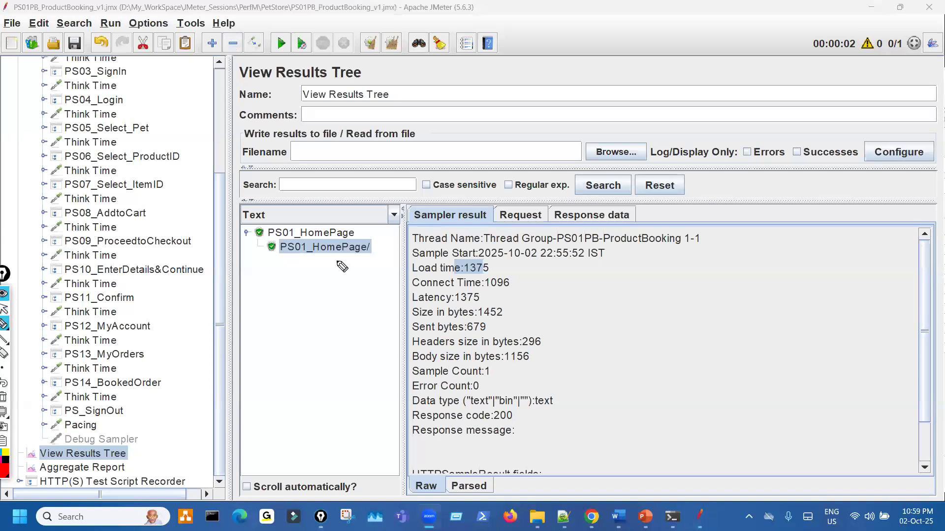
drag(335, 261, 384, 263)
key(ctrl+shift+7)
key(ctrl+shift+2)
- Show the PS01_HomePage/ response data, point an arrow at its response body, and clear the drawing
click(591, 214)
key(ctrl+shift+3)
mouse_move(543, 324)
mouse_down()
mouse_move(442, 328)
mouse_move(452, 321)
mouse_up()
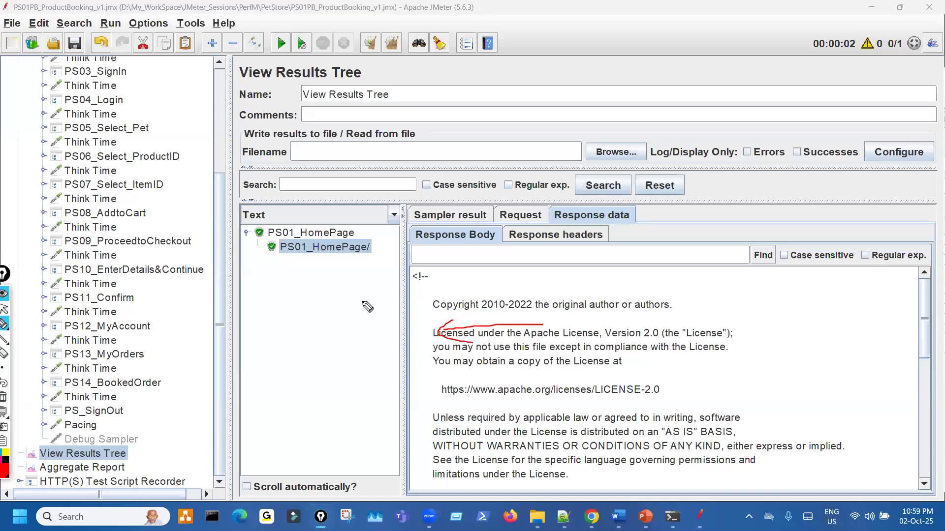
drag(420, 117, 432, 141)
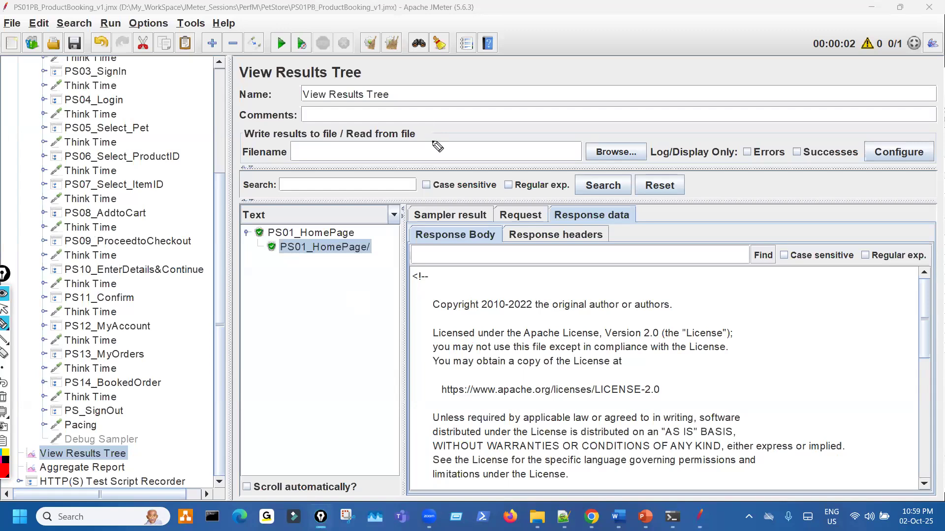
drag(556, 113, 566, 143)
key(ctrl+shift+2)
- Review the test plan's User Defined Variables, including the delay and Pacing values
scroll(118, 353, up, 4)
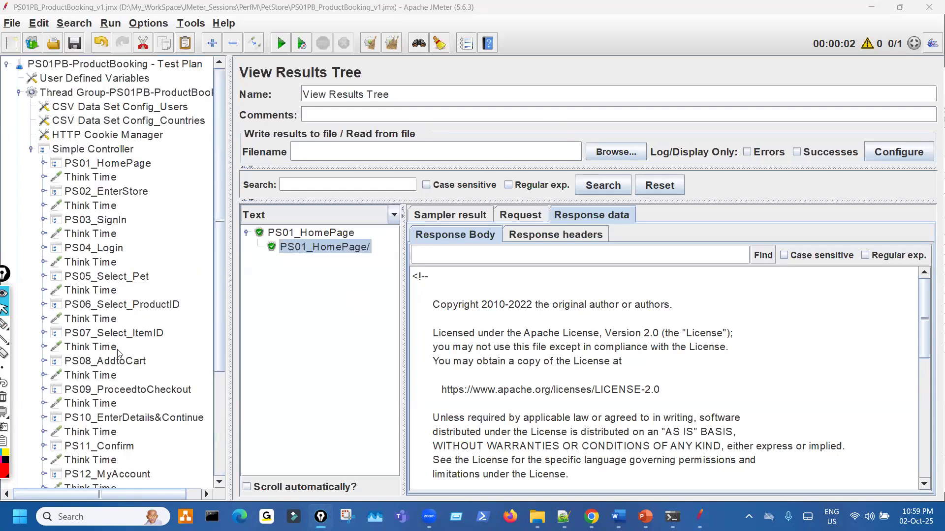
click(143, 78)
scroll(121, 407, down, 3)
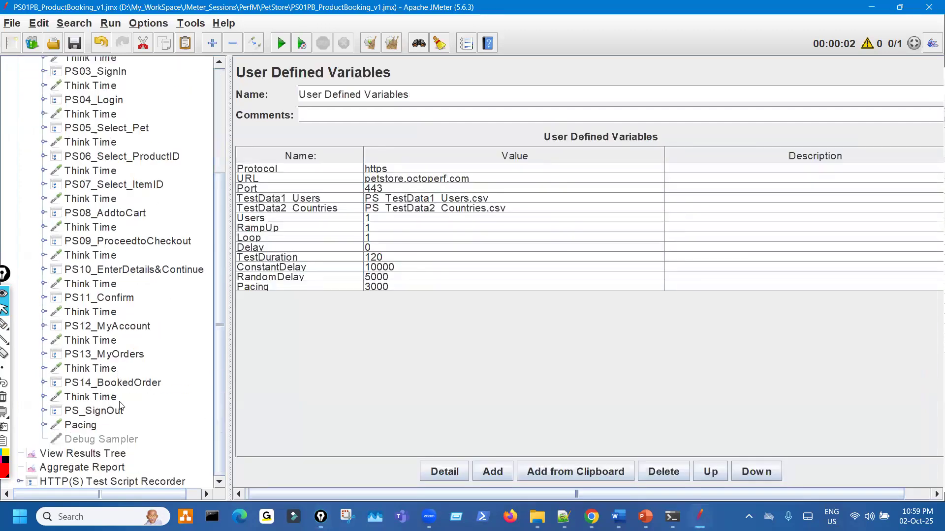
- Run the test without pauses with View Results Tree open, and switch to the JMeter notes in PowerPoint
click(109, 455)
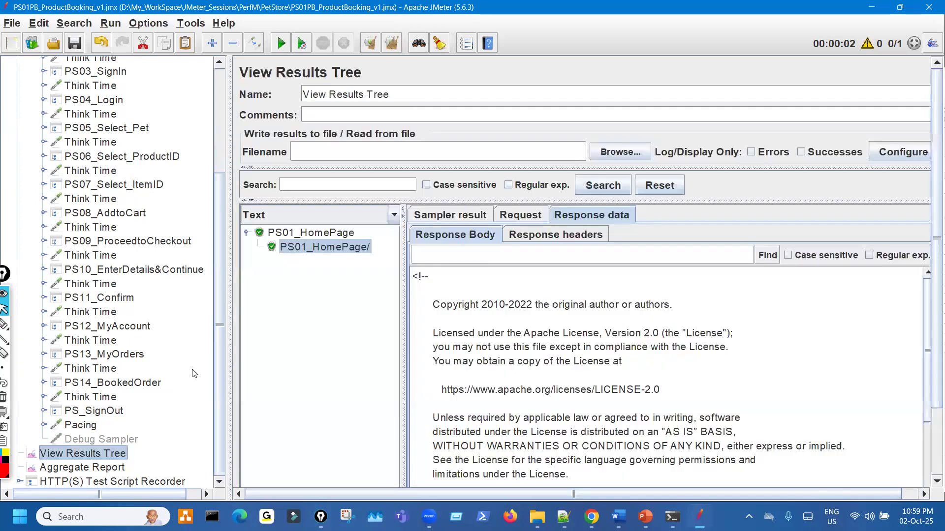
click(308, 47)
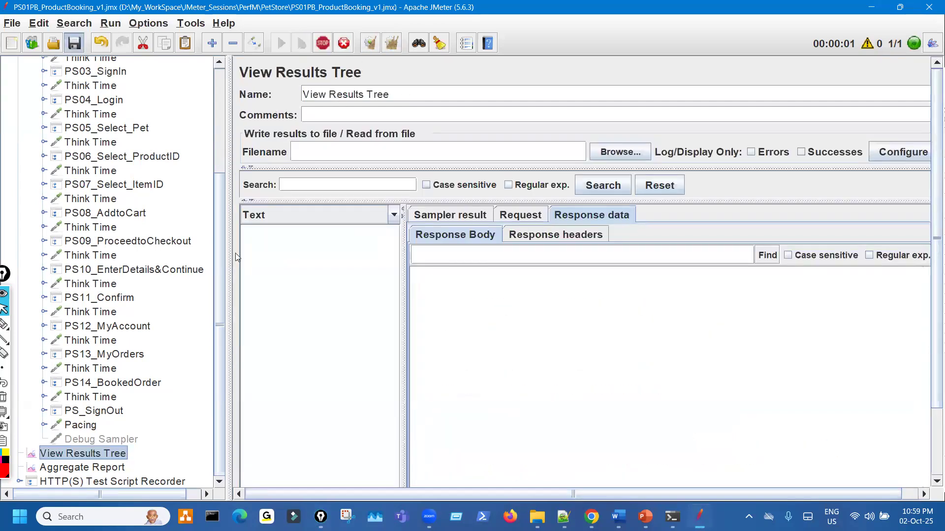
drag(405, 300, 439, 290)
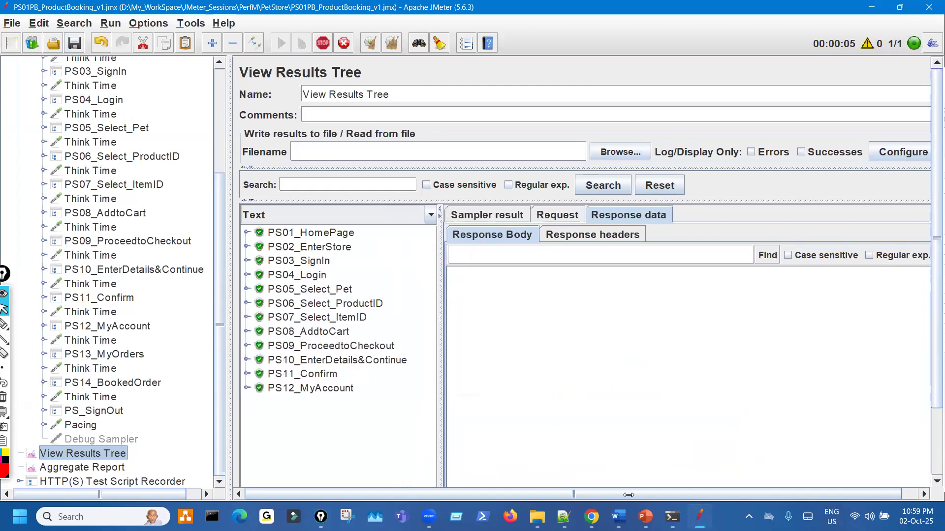
click(639, 515)
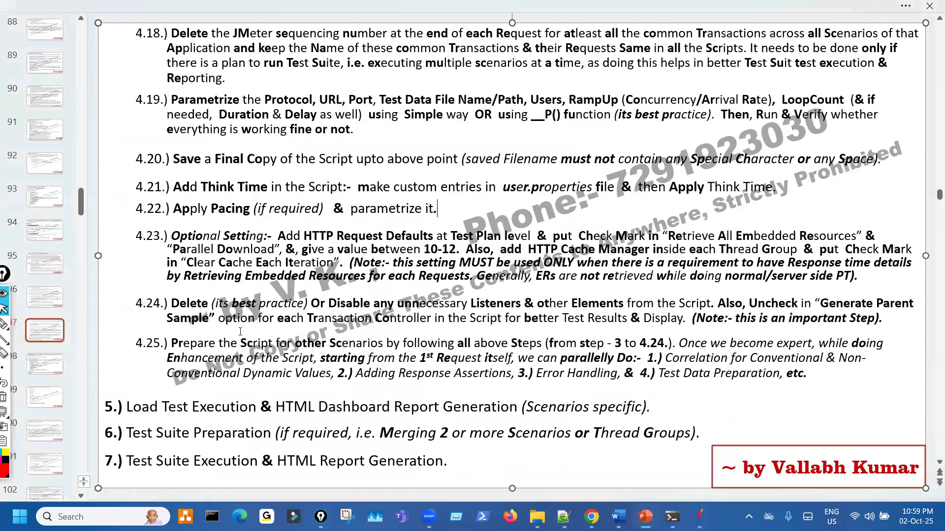
- Tick note 4.23 with the pen, circle its "Retrieve All Embedded Resources" text, and clear the marks
key(ctrl+shift+3)
drag(127, 240, 143, 241)
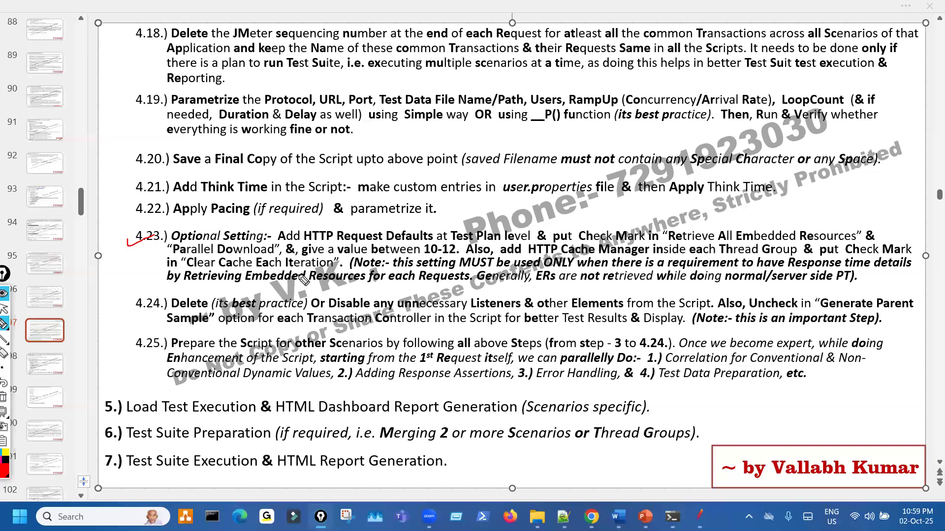
mouse_move(709, 220)
mouse_down()
mouse_move(699, 271)
mouse_move(748, 217)
mouse_up()
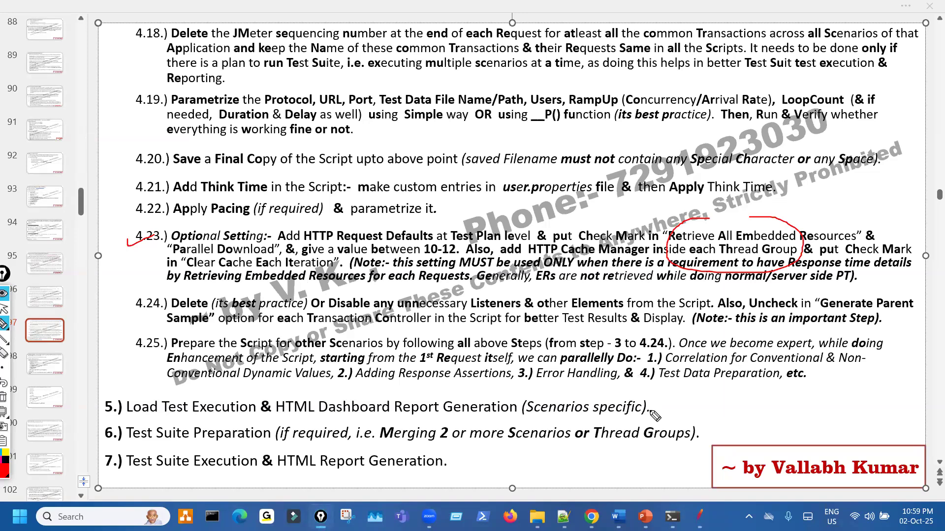
key(ctrl+shift+7)
key(ctrl+shift+2)
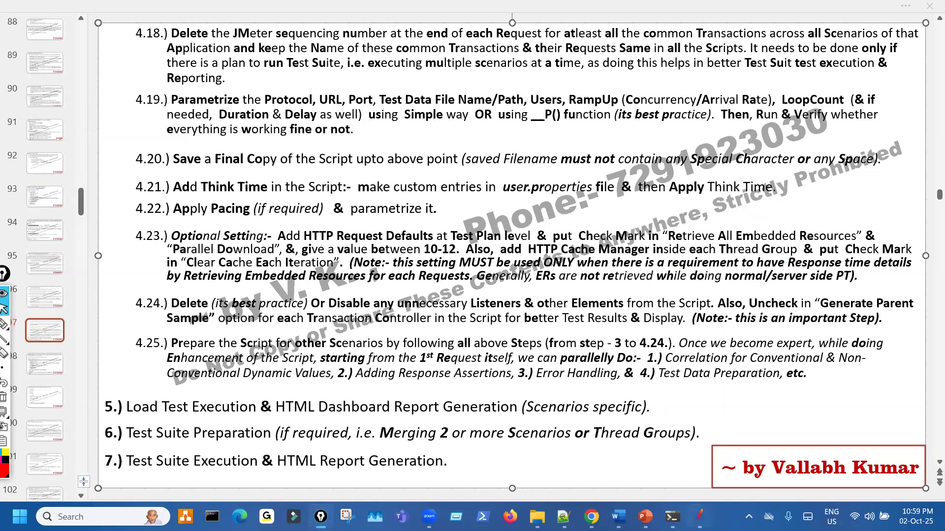
- Switch to JMeter, expand PS01_HomePage and PS02_EnterStore, and open and underline the PS01_HomePage/ request
key(alt+Tab)
scroll(171, 285, up, 4)
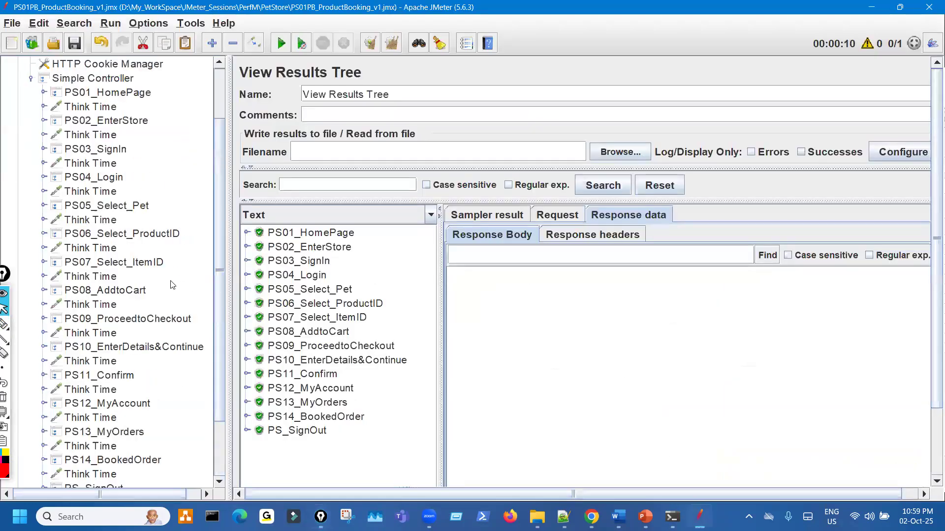
click(44, 163)
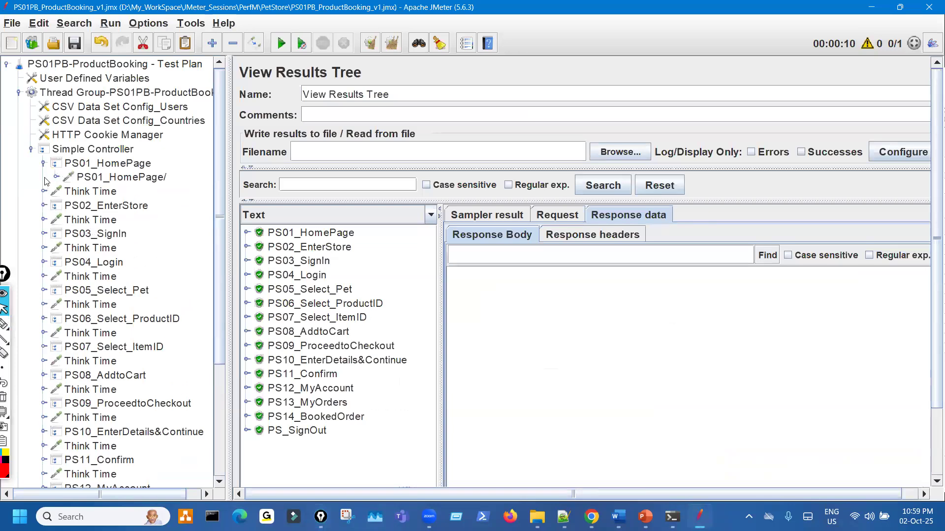
click(44, 206)
click(128, 181)
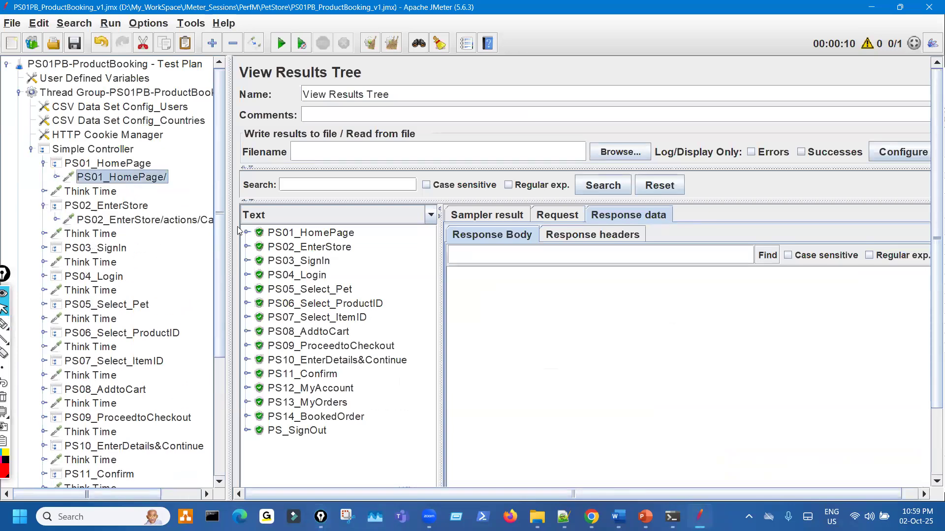
drag(140, 188, 166, 188)
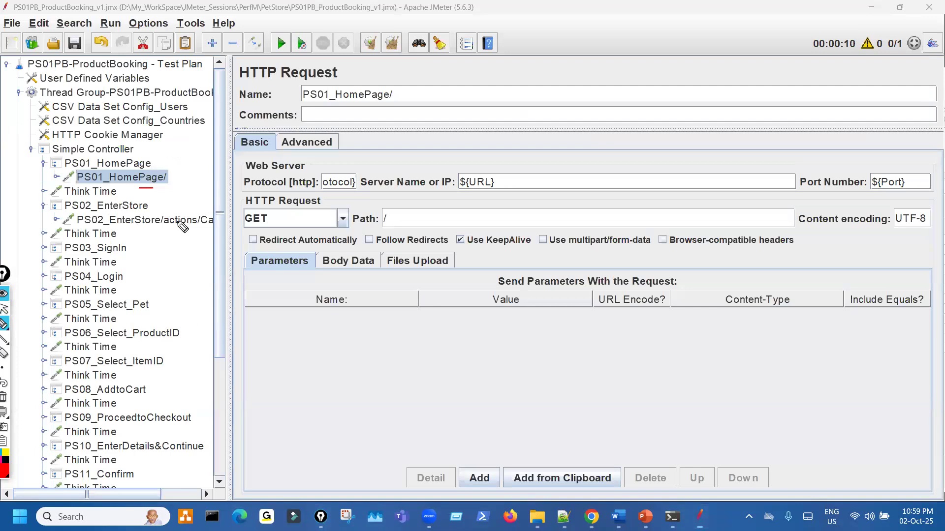
- Enable Retrieve All Embedded Resources and Parallel downloads in the advanced settings of the PS02_EnterStore/actions/Catalog.action request
click(173, 220)
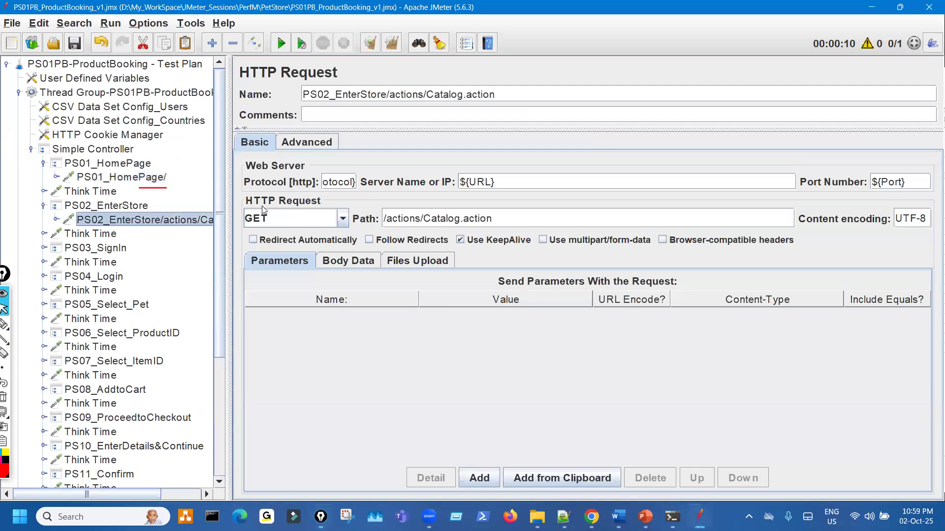
click(311, 144)
click(253, 230)
click(446, 228)
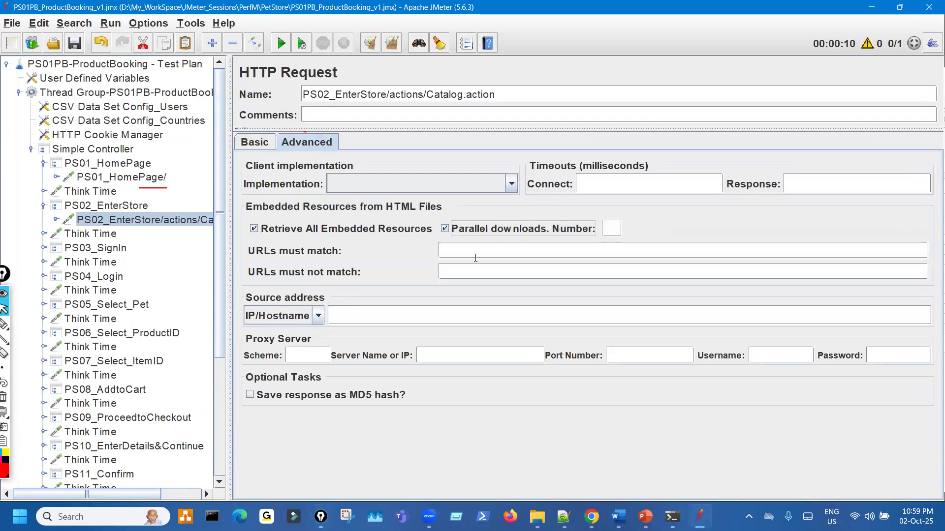
- Underline the two embedded-resource options with the pen, clear the underlines, and circle both options together
drag(256, 238, 584, 241)
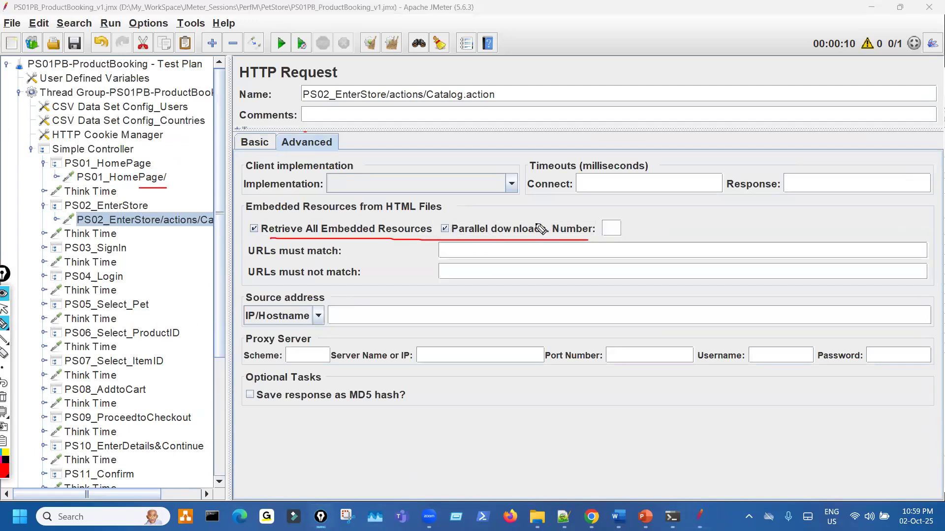
key(ctrl+shift+7)
drag(343, 240, 464, 244)
key(ctrl+shift+7)
key(ctrl+shift+2)
key(ctrl+shift+3)
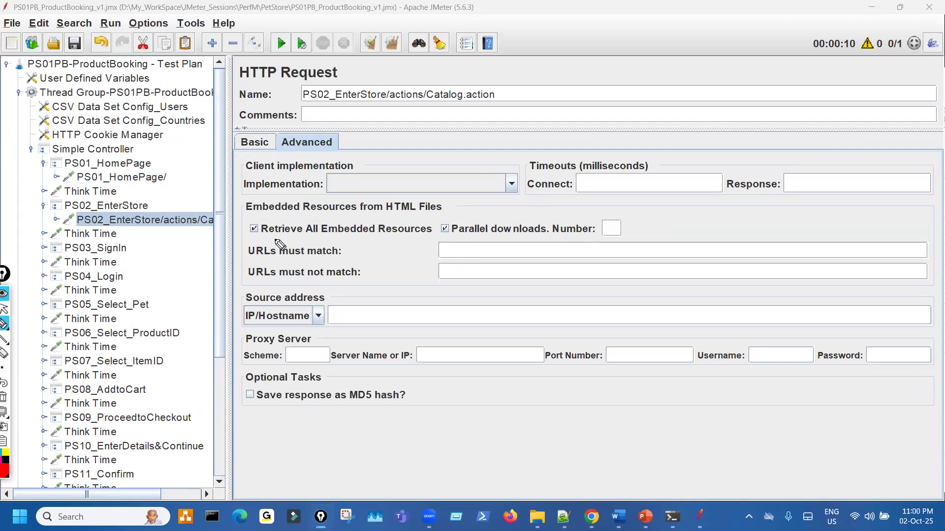
mouse_move(256, 240)
mouse_down()
mouse_move(575, 244)
mouse_move(537, 216)
mouse_move(276, 234)
mouse_up()
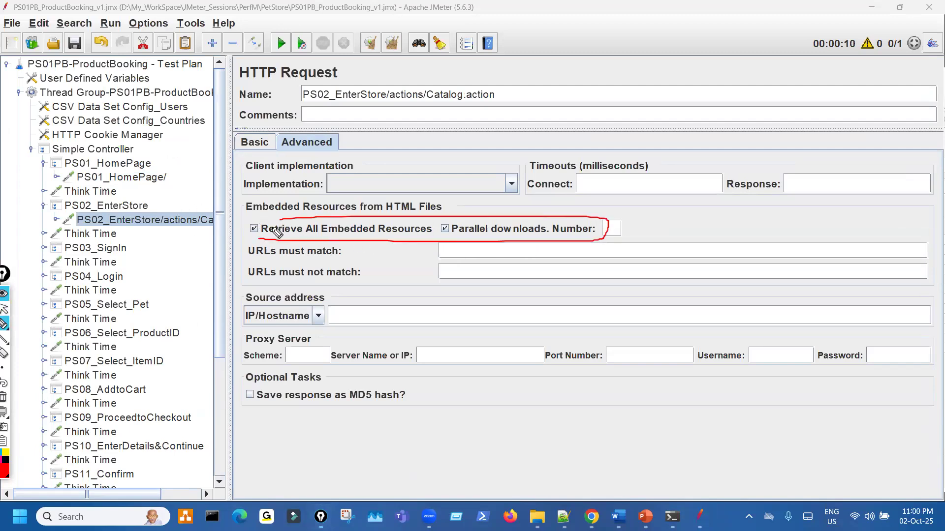
- Circle the PS02_EnterStore request in the tree, underline Retrieve All Embedded Resources, and clear all pen marks
key(ctrl+shift+2)
scroll(143, 251, down, 2)
scroll(143, 251, up, 2)
key(ctrl+shift+3)
mouse_move(171, 207)
mouse_down()
mouse_move(213, 215)
mouse_move(183, 223)
mouse_up()
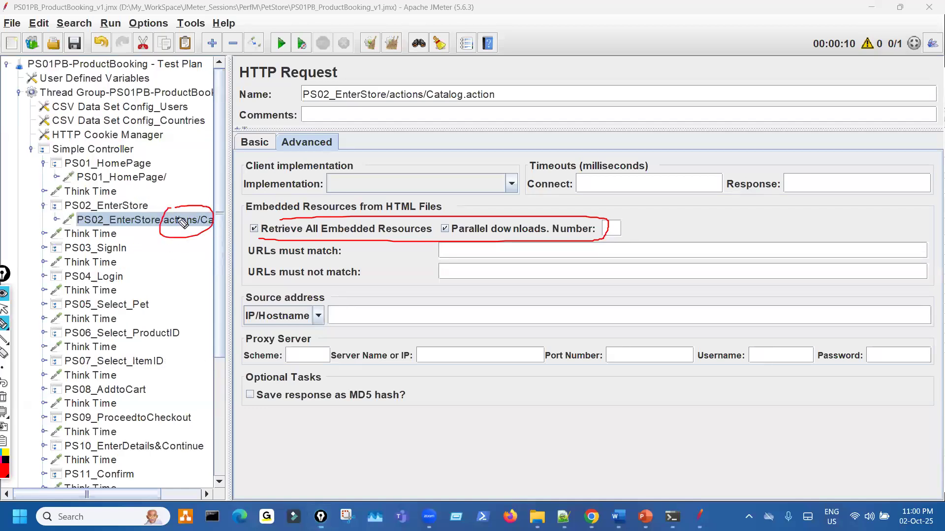
drag(270, 239, 385, 239)
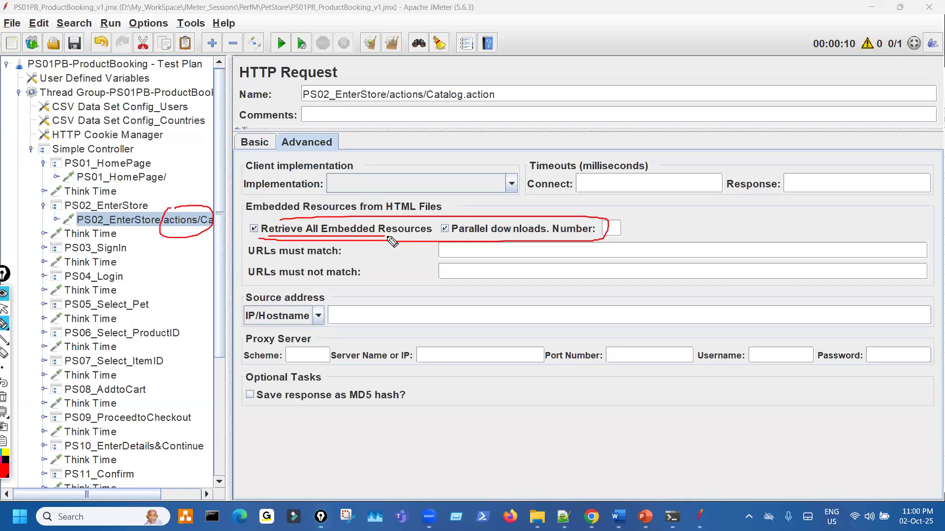
key(ctrl+shift+7)
key(ctrl+shift+2)
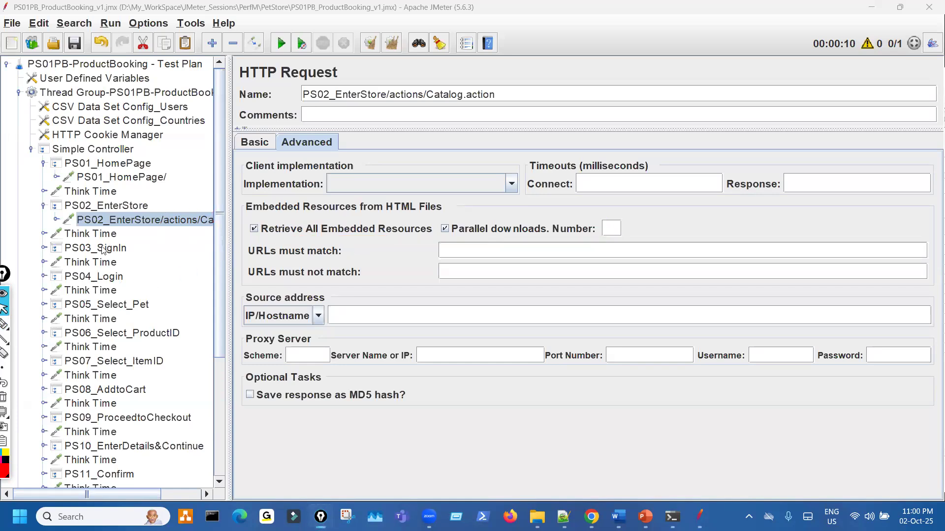
- Check the embedded-resource settings of the PS03_SignIn, PS04_Login1 and PS04_Login2 requests
click(43, 248)
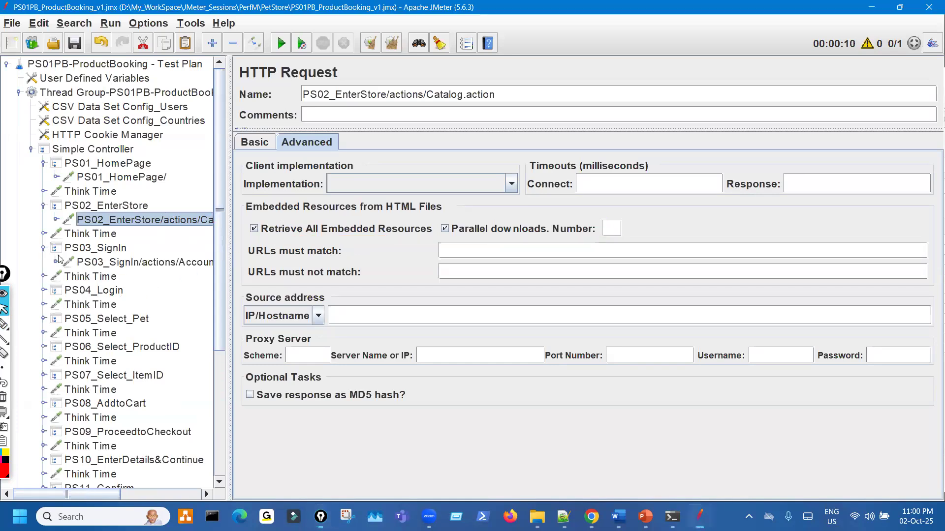
click(138, 264)
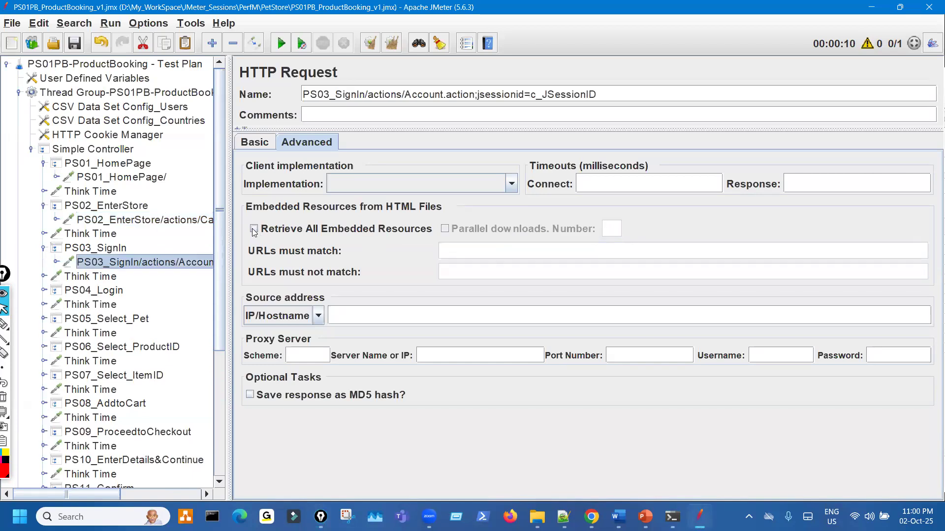
click(43, 291)
click(125, 305)
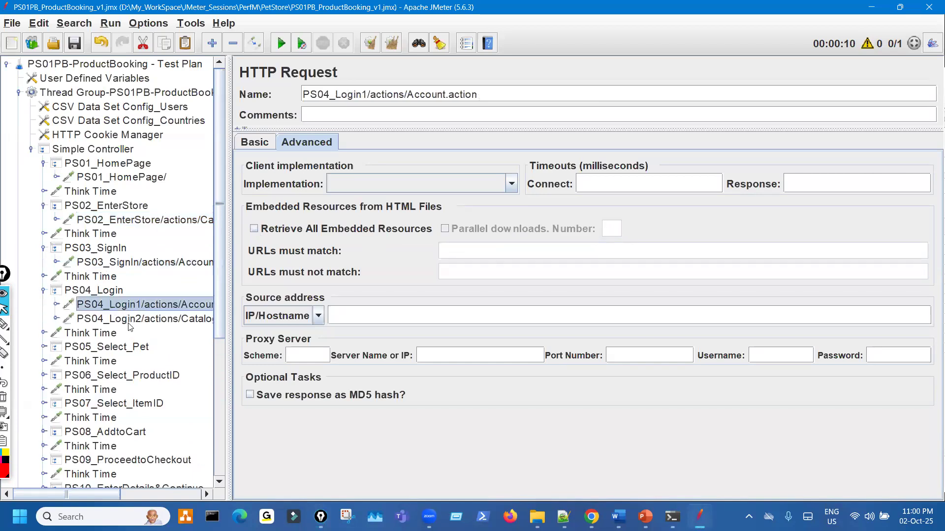
click(130, 321)
click(153, 264)
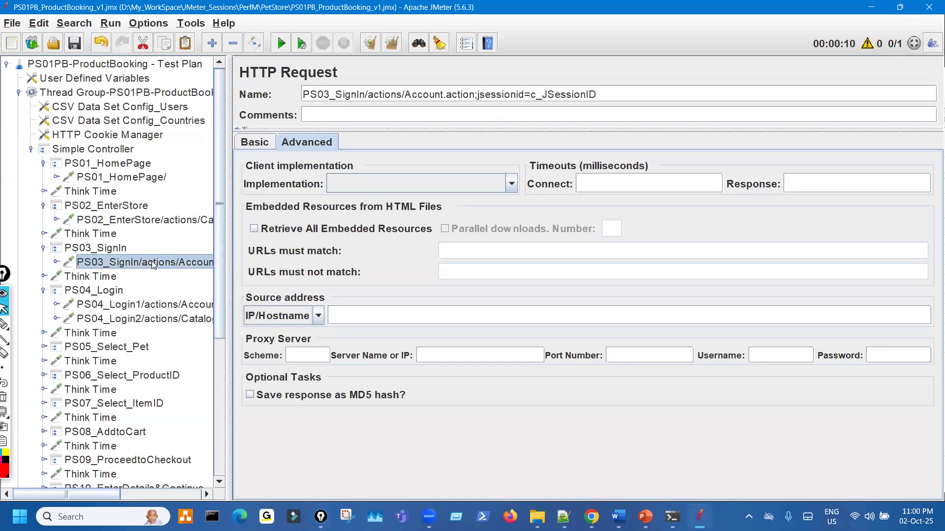
- Disable Parallel downloads and Retrieve All Embedded Resources in the PS02_EnterStore/actions/Catalog.action request
click(174, 219)
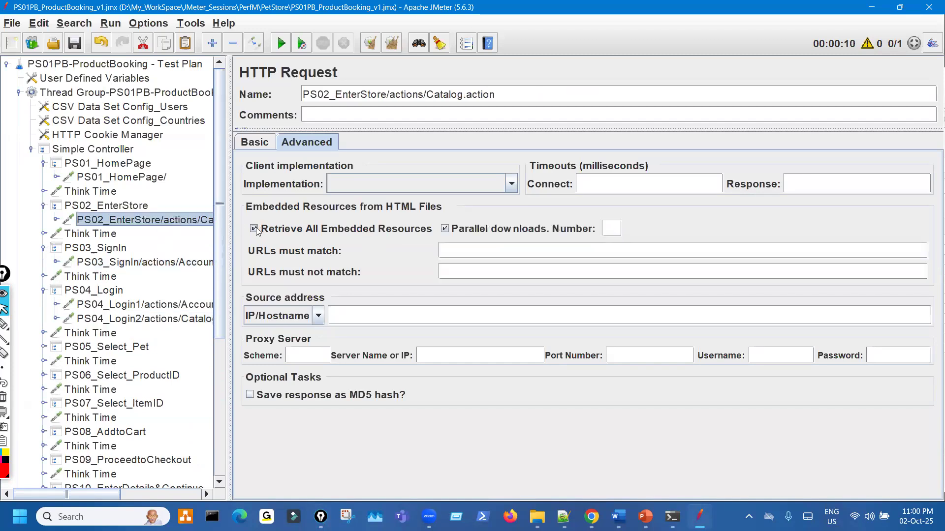
click(457, 230)
click(254, 229)
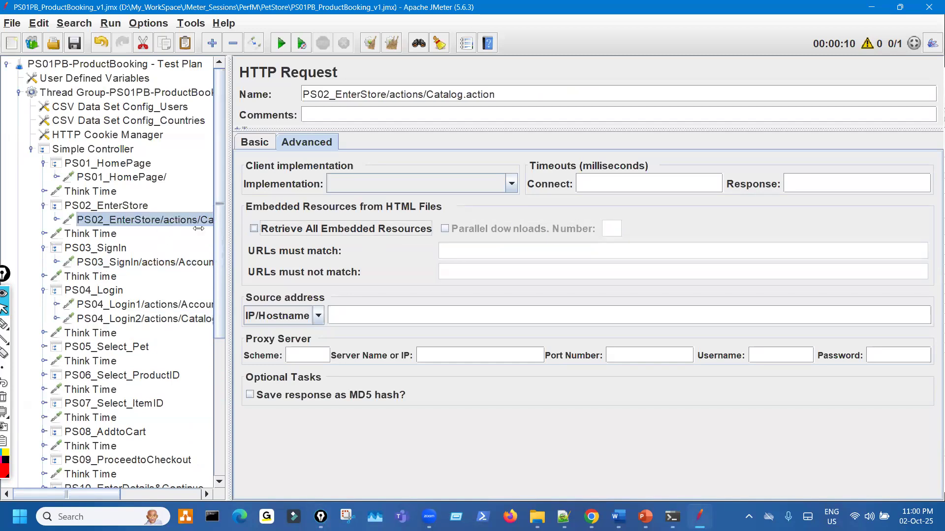
- Collapse the PS01 to PS04 transaction controllers and the Simple Controller in the test plan tree
click(43, 192)
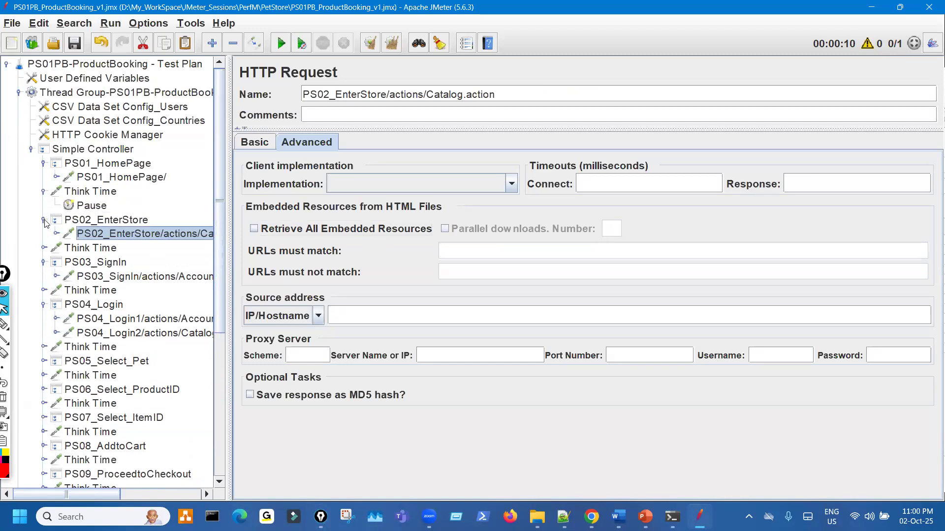
click(44, 220)
click(43, 164)
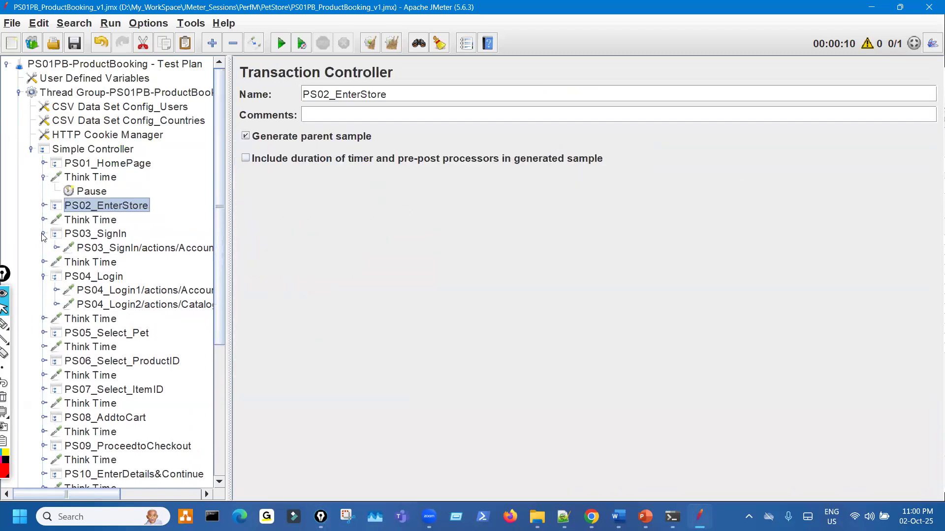
click(43, 235)
click(43, 178)
click(43, 248)
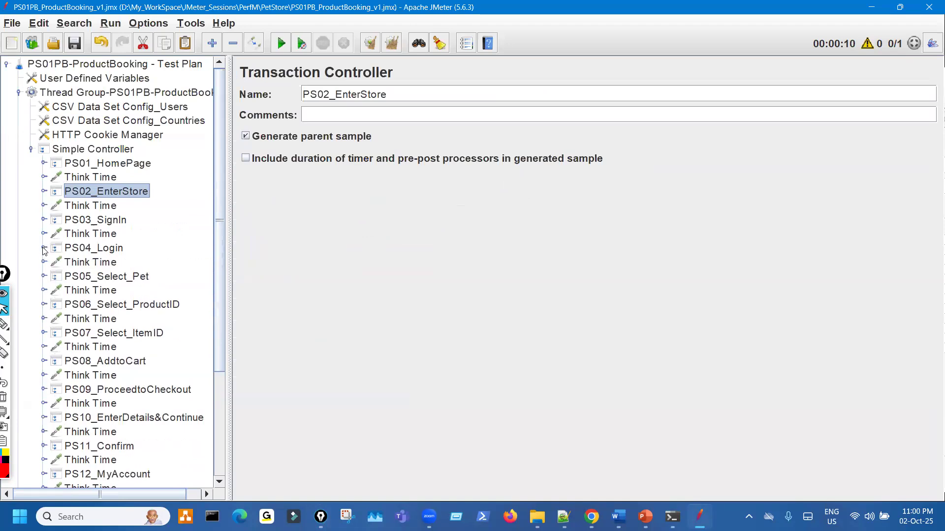
click(30, 149)
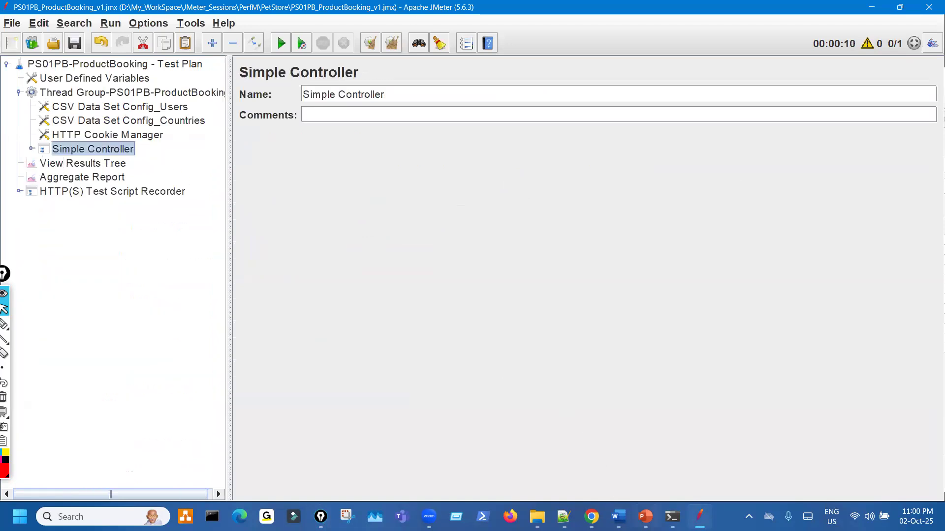
- Switch to the PowerPoint notes, circle "HTTP Request Defaults" in note 4.23 with the pen, and clear the mark
click(645, 516)
key(ctrl+shift+3)
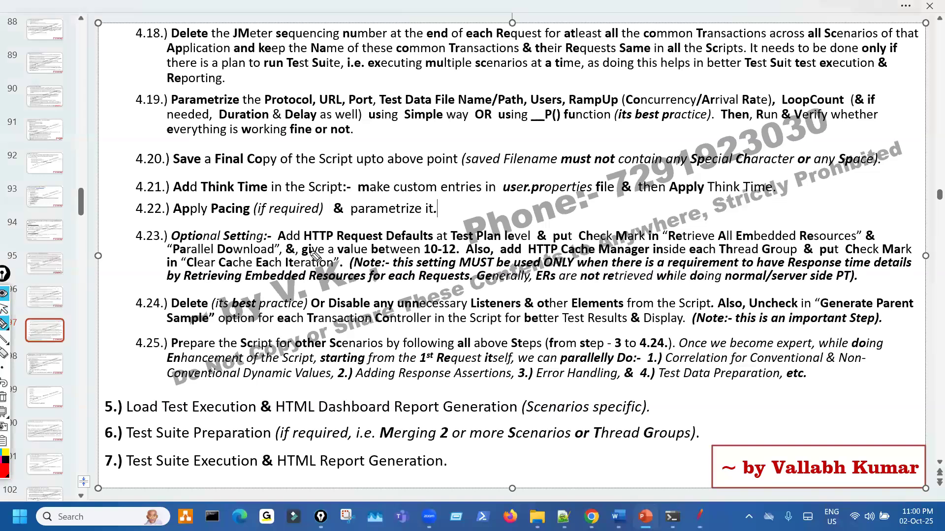
mouse_move(435, 242)
mouse_down()
mouse_move(309, 232)
mouse_move(435, 241)
mouse_up()
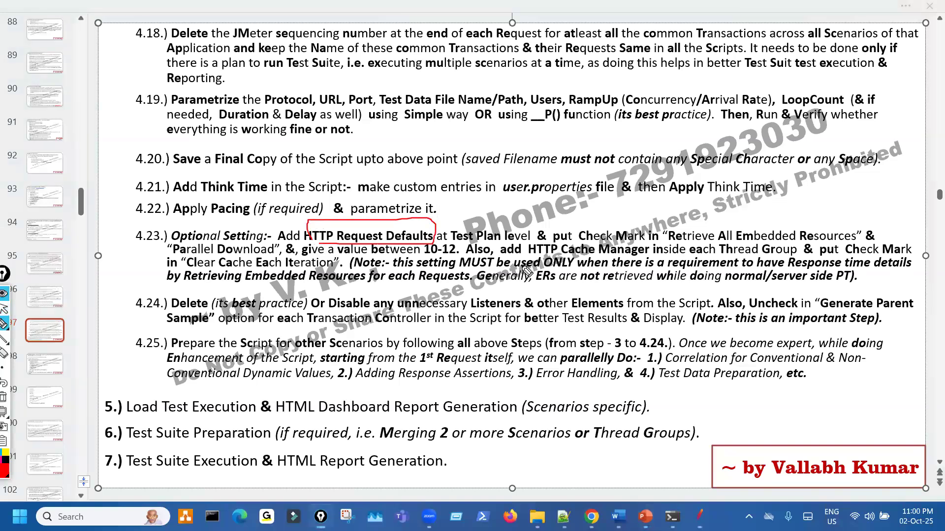
key(ctrl+shift+7)
key(ctrl+shift+2)
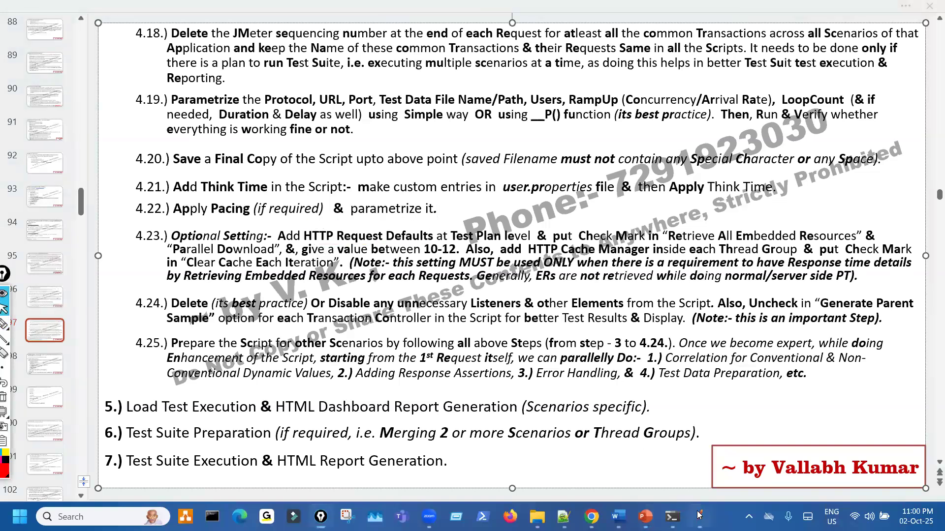
- Switch to JMeter and add an HTTP Request Defaults element to the test plan, placed directly below User Defined Variables
click(700, 514)
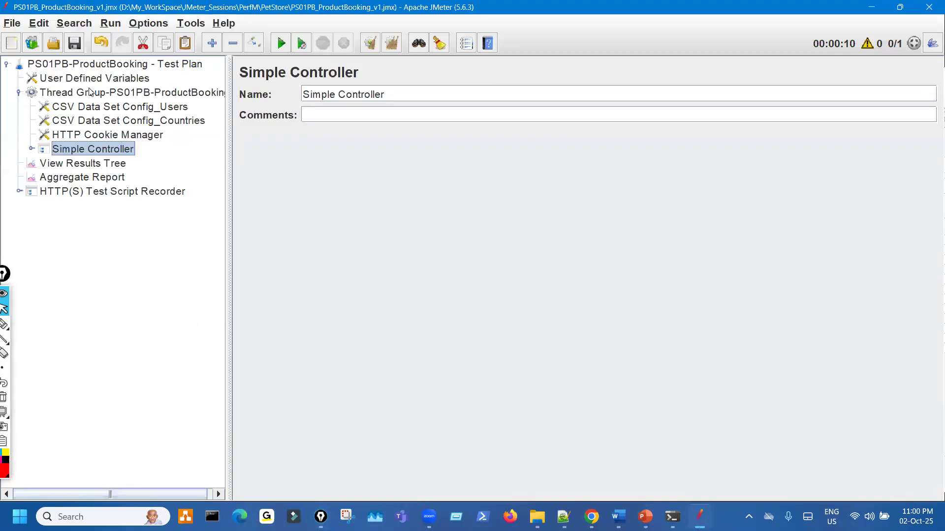
double_click(51, 90)
click(97, 65)
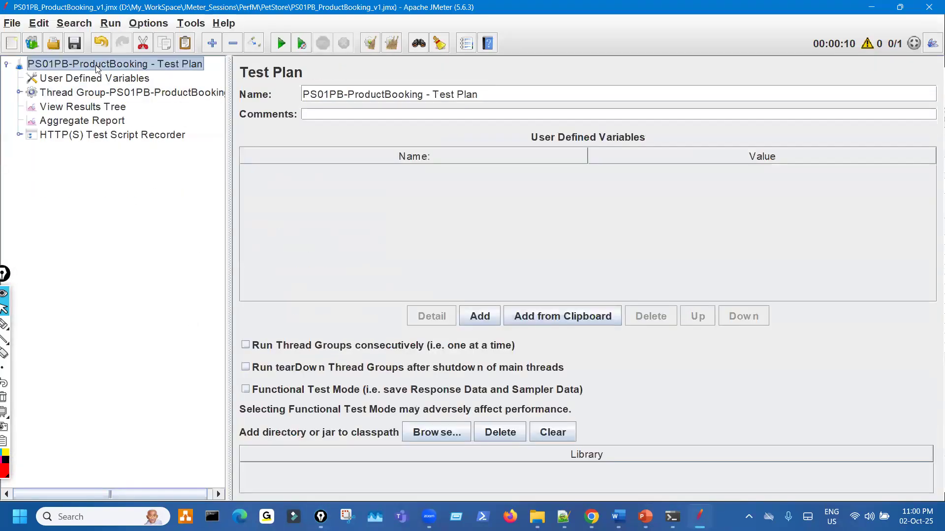
right_click(97, 65)
mouse_move(253, 78)
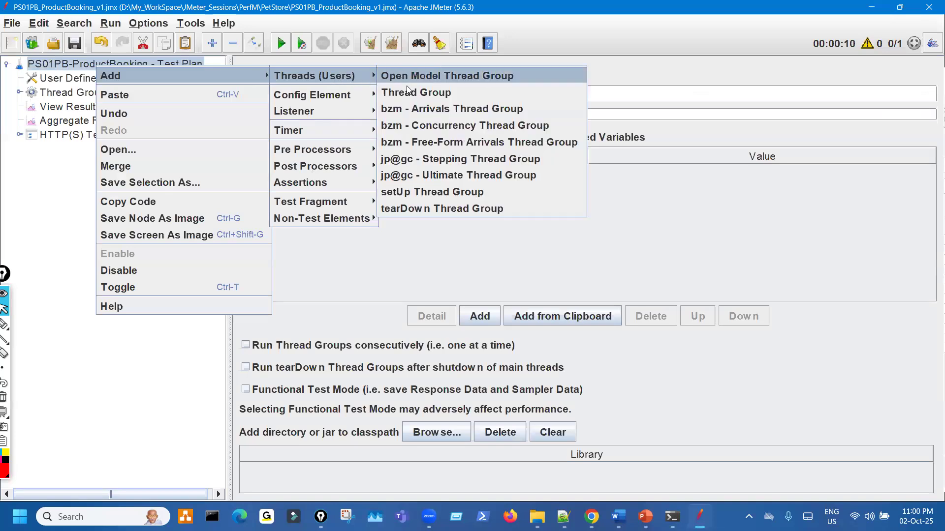
mouse_move(340, 100)
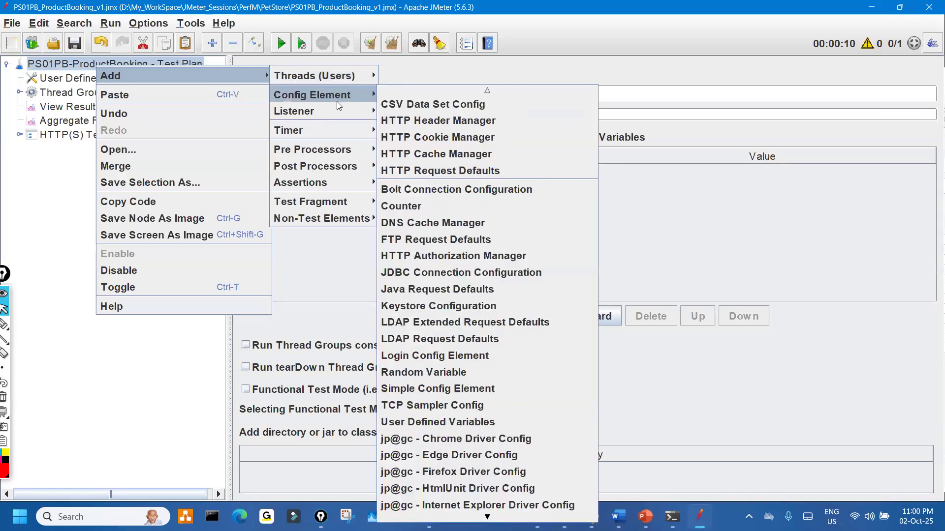
click(444, 172)
drag(106, 149, 150, 82)
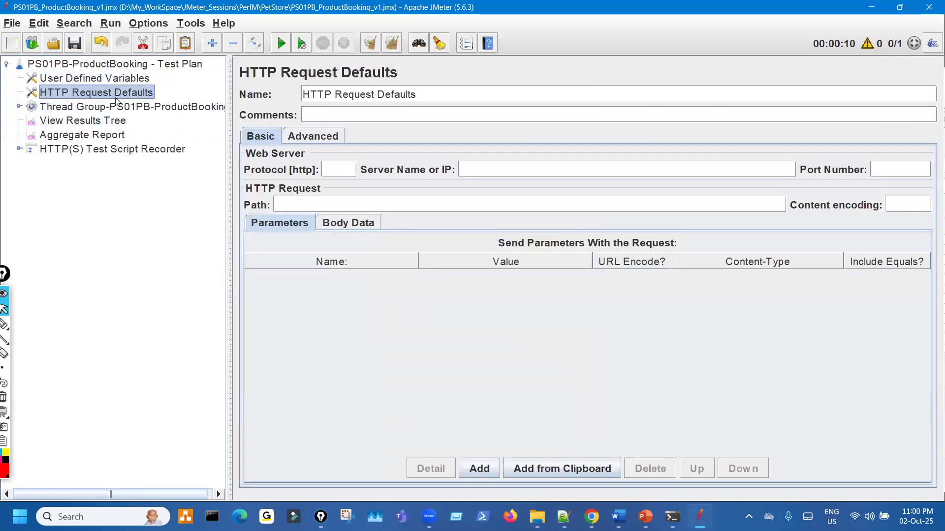
- Mark the Basic and Advanced sections of HTTP Request Defaults with the pen, and clear the drawing
drag(249, 137, 258, 129)
drag(337, 131, 305, 130)
key(ctrl+shift+7)
key(ctrl+shift+2)
- Expand the PS01PB-ProductBooking thread group and its Simple Controller to show the transactions
click(20, 106)
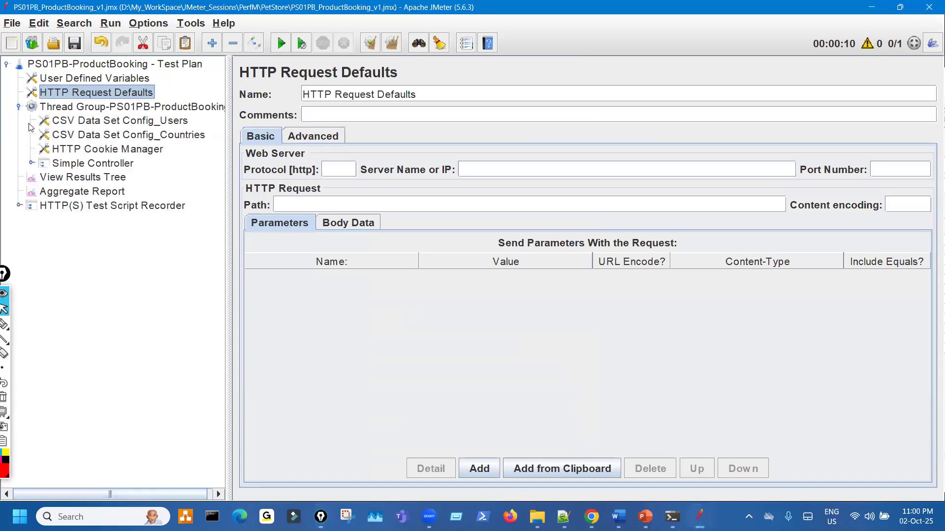
click(31, 163)
scroll(37, 177, up, 3)
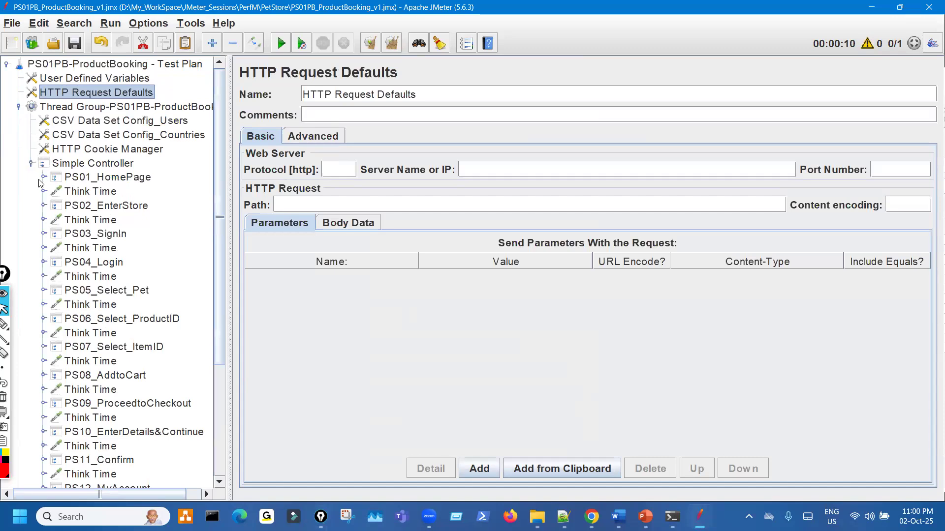
- Expand the PS01_HomePage transaction and examine the Basic and Advanced settings of its PS01_HomePage/ request
click(43, 178)
click(130, 193)
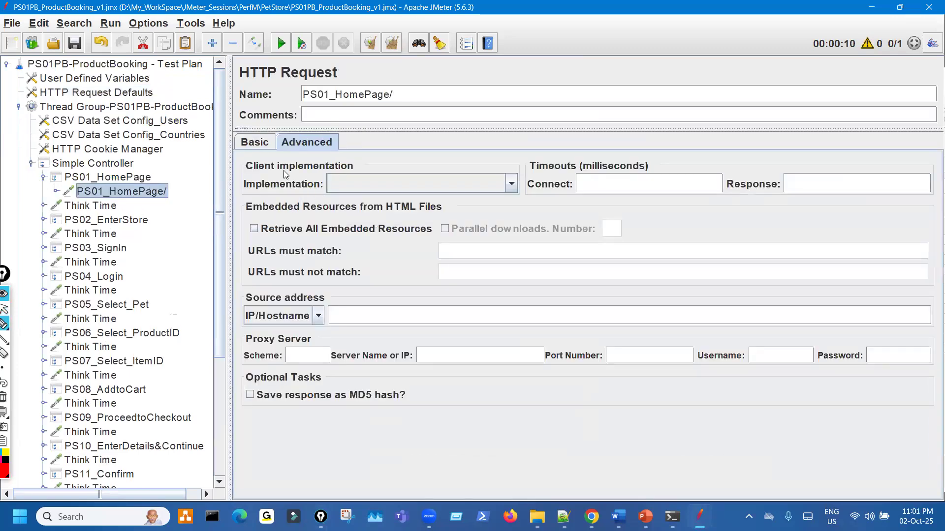
click(261, 142)
key(ctrl+shift+2)
mouse_move(462, 181)
mouse_down()
mouse_move(432, 198)
mouse_move(447, 185)
mouse_up()
key(Escape)
click(304, 142)
- Open the Advanced settings of HTTP Request Defaults, mark the embedded-resources option and the transactions with the pen, and clear the drawing
click(147, 93)
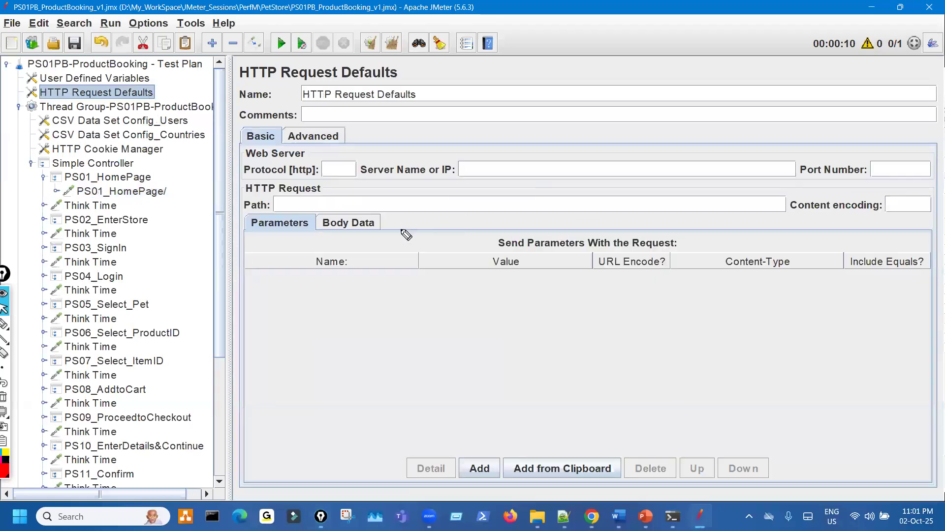
click(313, 136)
key(ctrl+shift+2)
drag(374, 207, 389, 224)
drag(153, 96, 177, 85)
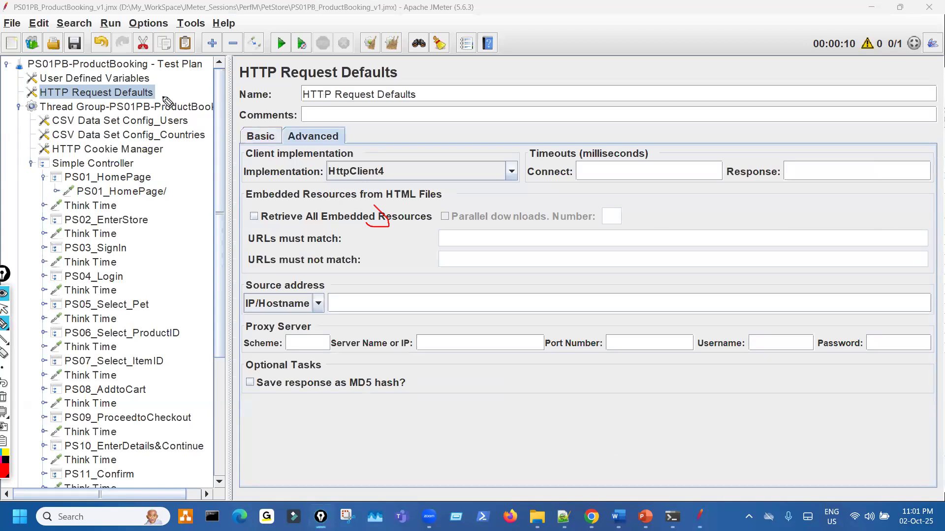
drag(294, 145, 297, 129)
drag(146, 166, 148, 329)
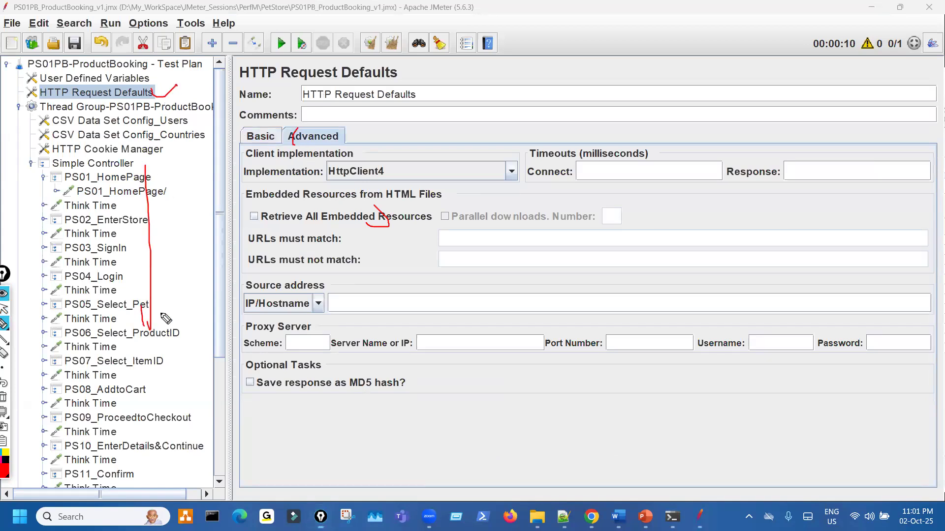
mouse_move(439, 371)
mouse_down()
mouse_move(428, 402)
mouse_move(457, 405)
mouse_move(438, 436)
mouse_up()
mouse_move(495, 389)
mouse_down()
mouse_move(546, 391)
mouse_move(579, 428)
mouse_move(638, 380)
mouse_up()
mouse_move(712, 376)
mouse_down()
mouse_move(737, 352)
mouse_move(790, 350)
mouse_move(829, 318)
mouse_move(888, 337)
mouse_move(882, 324)
mouse_up()
mouse_move(790, 381)
mouse_down()
mouse_move(848, 364)
mouse_move(825, 359)
mouse_up()
mouse_move(131, 91)
mouse_down()
mouse_move(123, 88)
mouse_move(148, 231)
mouse_move(134, 327)
mouse_move(160, 320)
mouse_move(146, 328)
mouse_up()
key(ctrl+shift+7)
key(ctrl+shift+1)
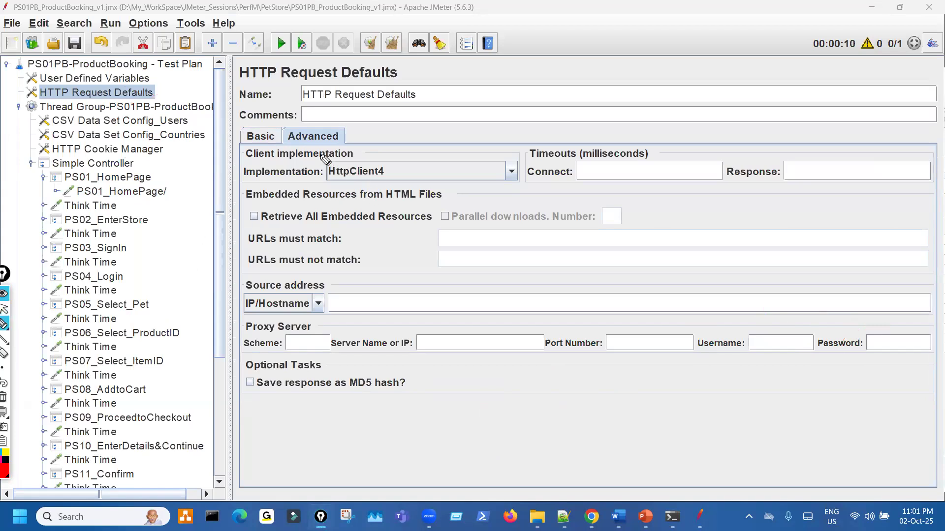
- Enable Retrieve All Embedded Resources and Parallel downloads in HTTP Request Defaults, with the number of downloads set to 10
click(253, 217)
click(445, 216)
click(617, 217)
- Circle the parallel downloads number with the pen, clear the drawing, and underline the embedded-resource options
key(ctrl+shift+3)
mouse_move(611, 199)
mouse_down()
mouse_move(651, 220)
mouse_move(585, 212)
mouse_up()
drag(370, 238, 496, 224)
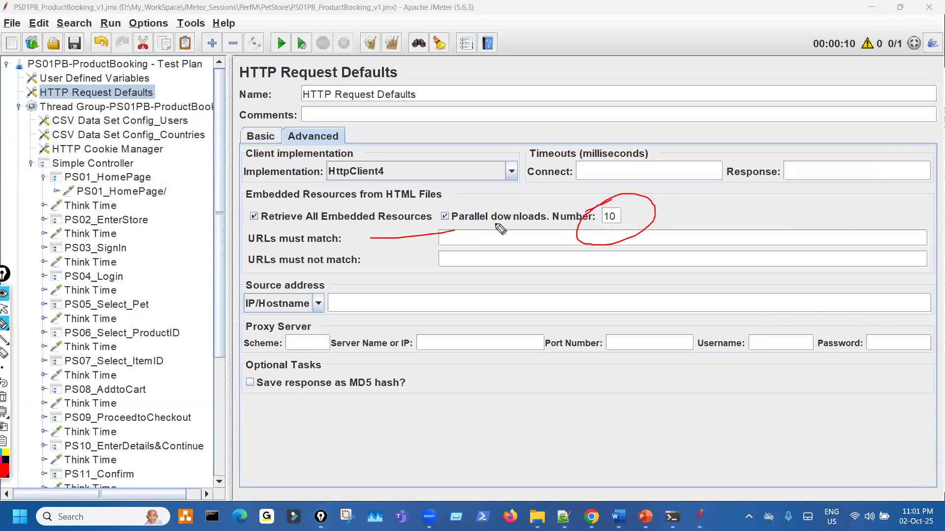
key(ctrl+shift+7)
drag(278, 230, 520, 228)
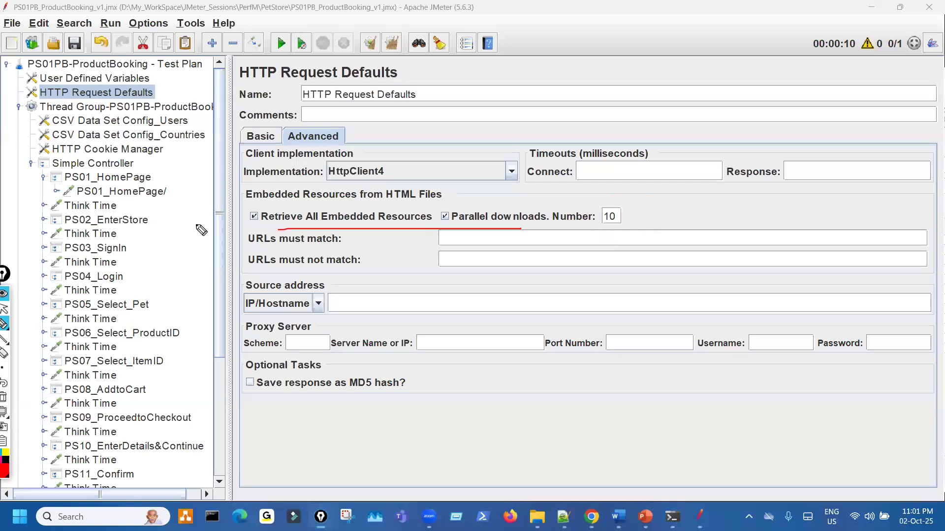
- Mark the transactions with the pen, clear the drawing, and collapse PS01_HomePage and the Simple Controller
drag(150, 174, 155, 304)
key(ctrl+shift+7)
key(ctrl+shift+1)
click(43, 178)
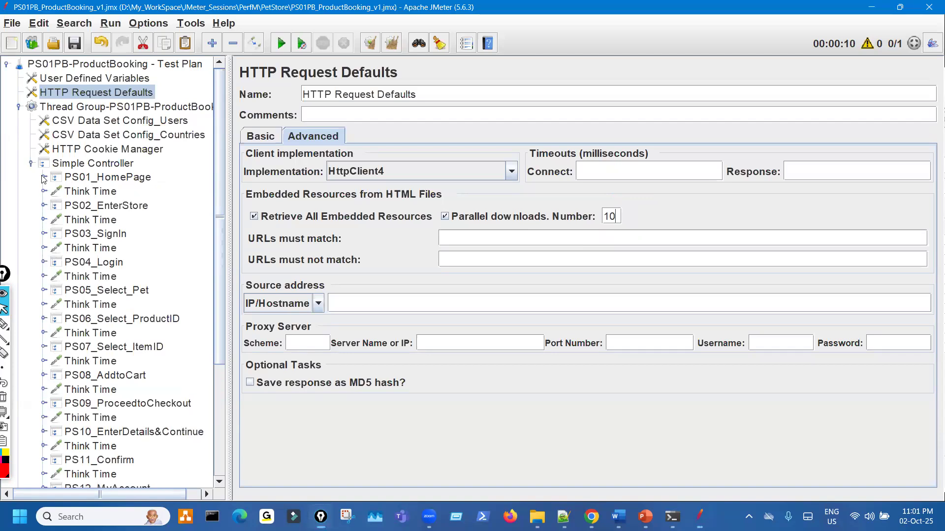
click(30, 163)
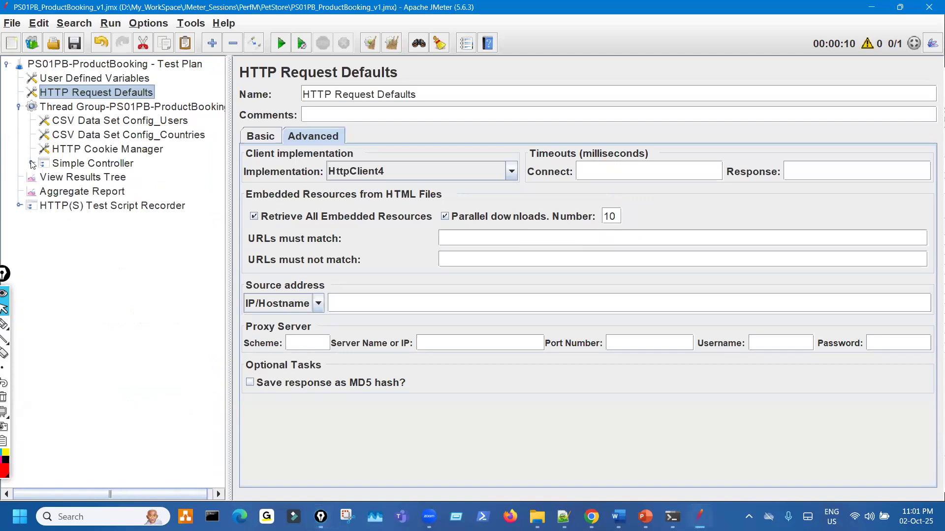
- Switch to the PowerPoint notes, underline the embedded-resources option and circle "HTTP Cache Manager" in note 4.23, and clear the marks
mouse_move(591, 516)
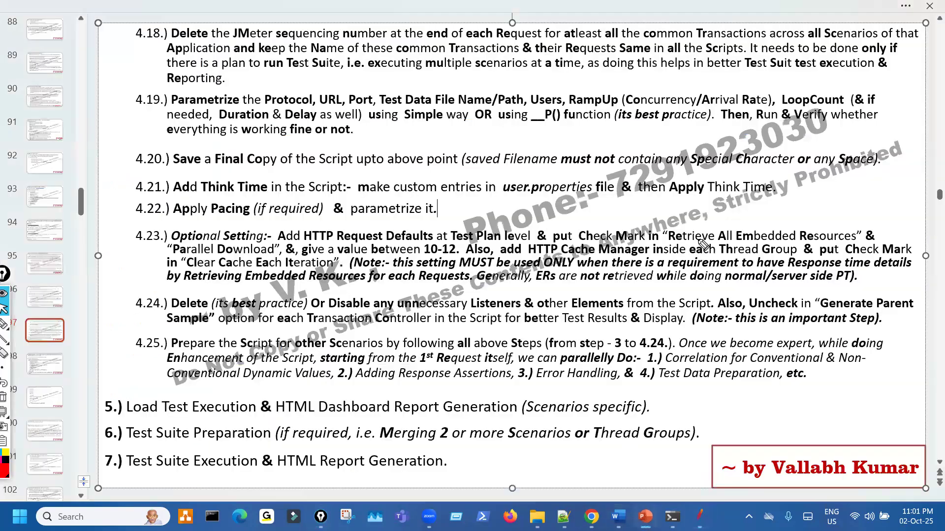
drag(698, 240, 801, 241)
mouse_move(576, 247)
mouse_down()
mouse_move(528, 254)
mouse_move(615, 272)
mouse_move(645, 243)
mouse_move(569, 244)
mouse_move(634, 220)
mouse_up()
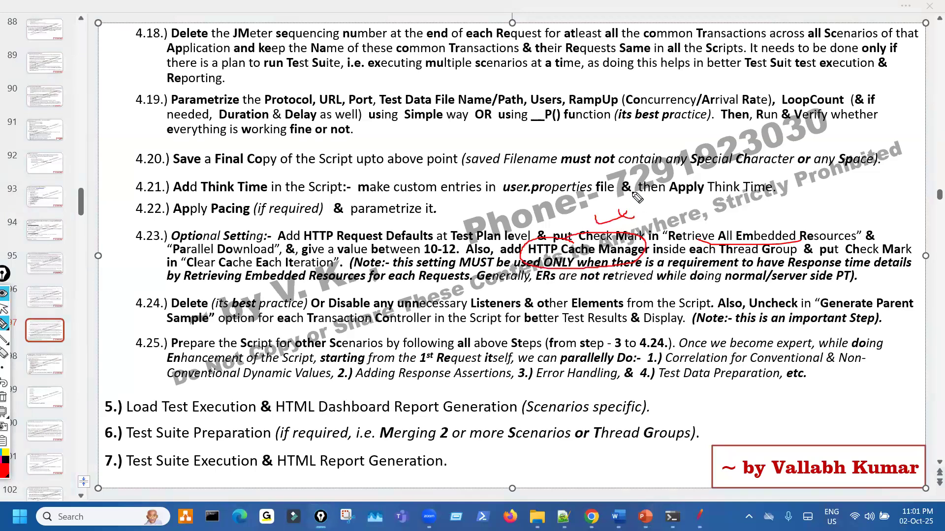
key(ctrl+shift+7)
key(ctrl+shift+2)
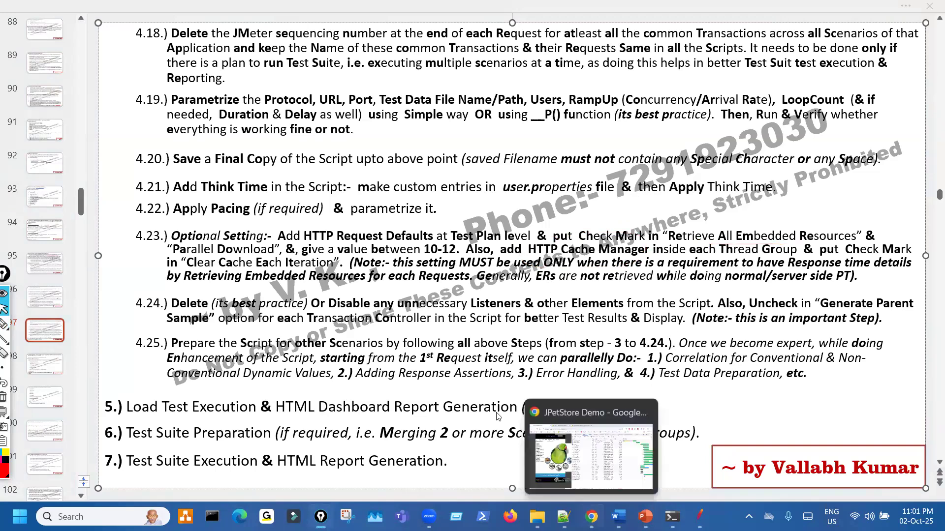
- Switch back to JMeter and widen the test plan tree so the full thread group name fits
key(alt+Tab)
key(alt+Tab)
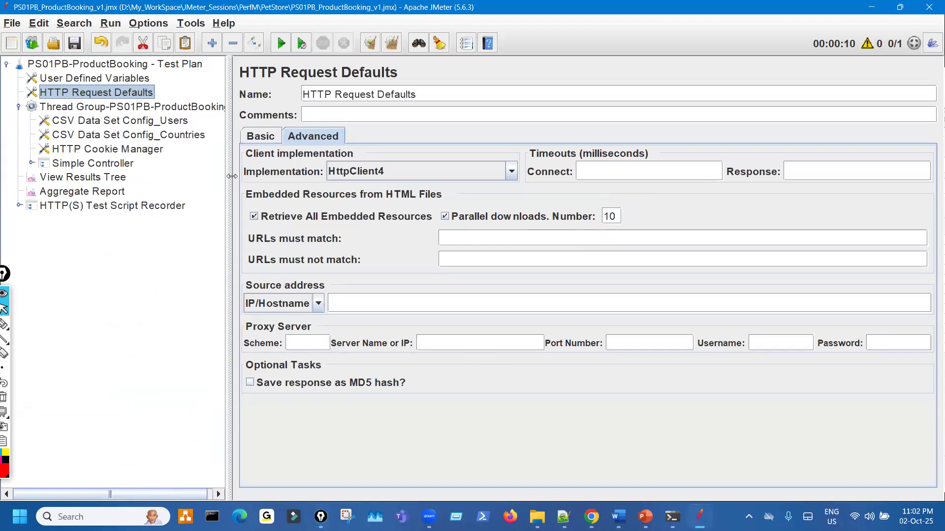
drag(282, 167, 280, 166)
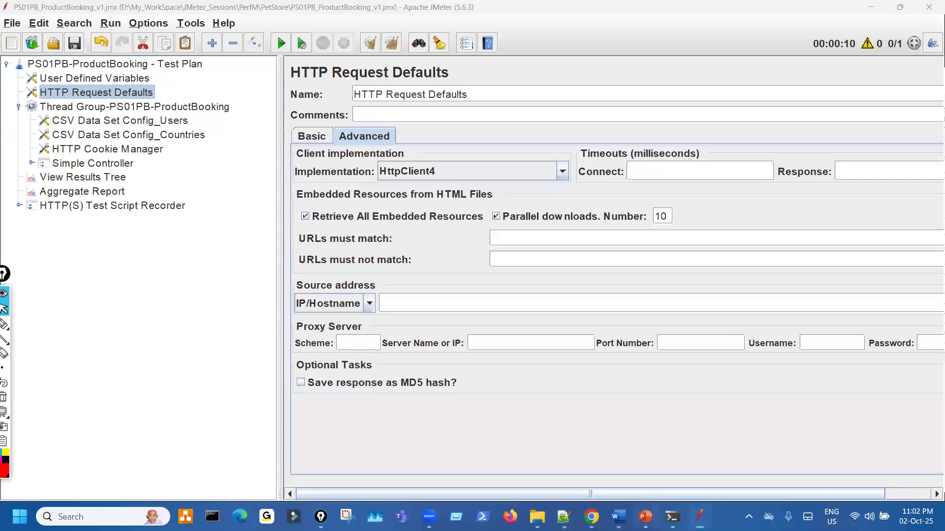
- Switch to the PowerPoint notes, link HTTP Request Defaults to test plan level and HTTP Cache Manager to thread group with the pen, and clear the marks
key(alt+Tab)
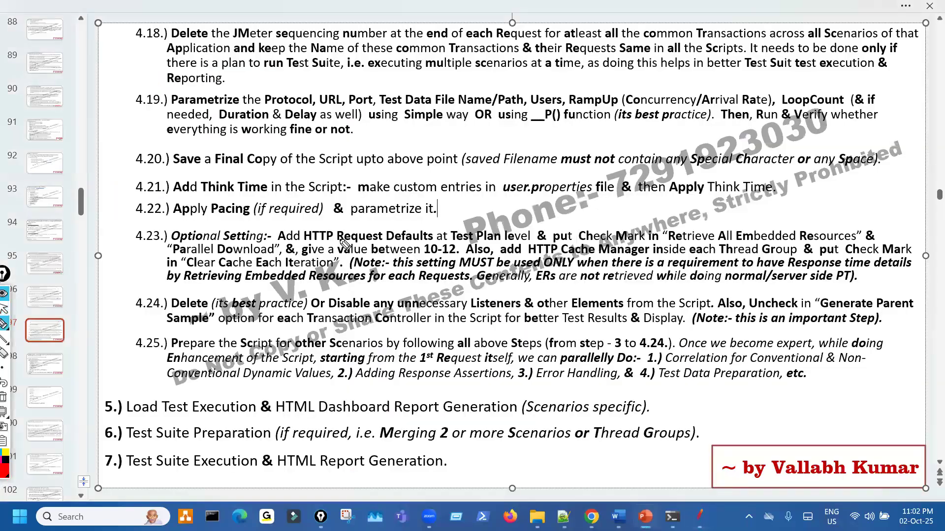
mouse_move(409, 241)
mouse_down()
mouse_move(337, 241)
mouse_move(409, 185)
mouse_move(485, 228)
mouse_move(494, 221)
mouse_up()
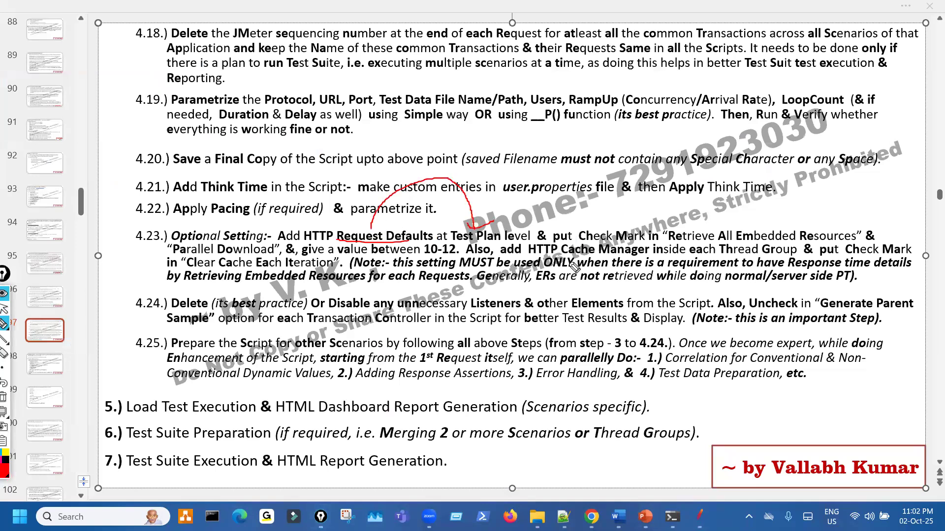
drag(529, 256, 659, 251)
drag(597, 258, 737, 262)
key(ctrl+shift+7)
key(ctrl+shift+2)
- Switch to JMeter and add an HTTP Cache Manager to the PS01PB-ProductBooking thread group, placed directly below HTTP Cookie Manager
click(699, 517)
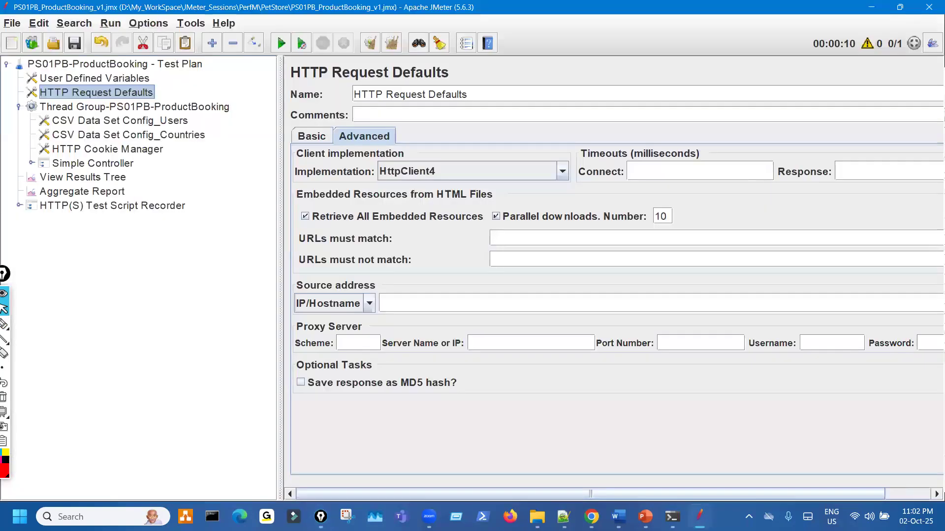
click(145, 108)
right_click(146, 108)
mouse_move(158, 112)
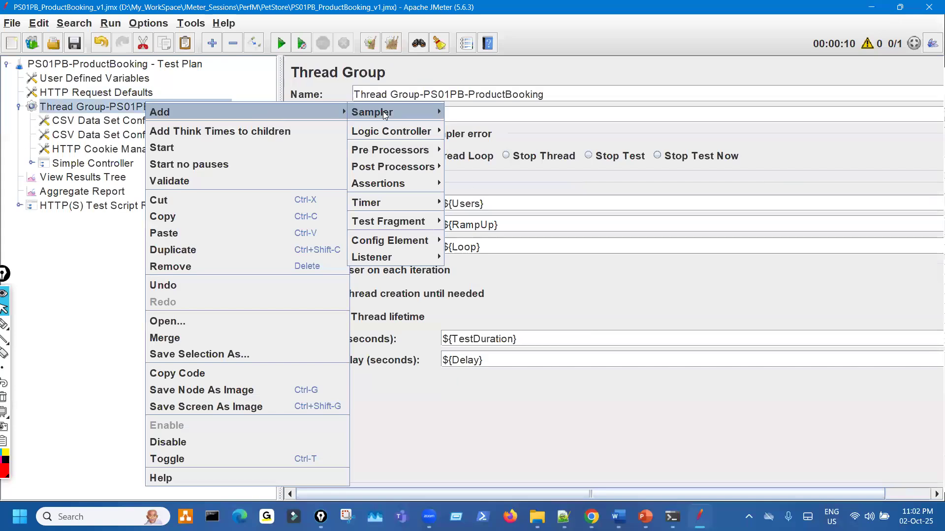
mouse_move(390, 240)
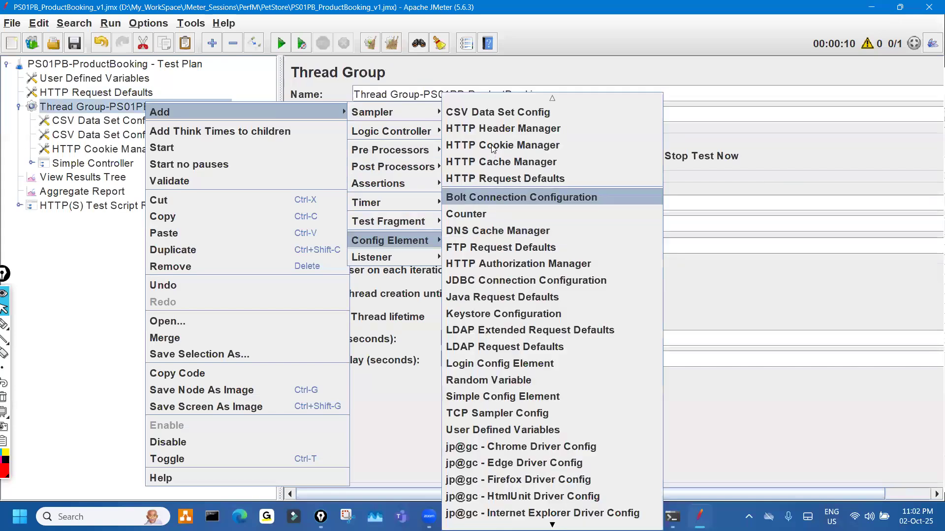
click(494, 162)
drag(147, 186, 129, 166)
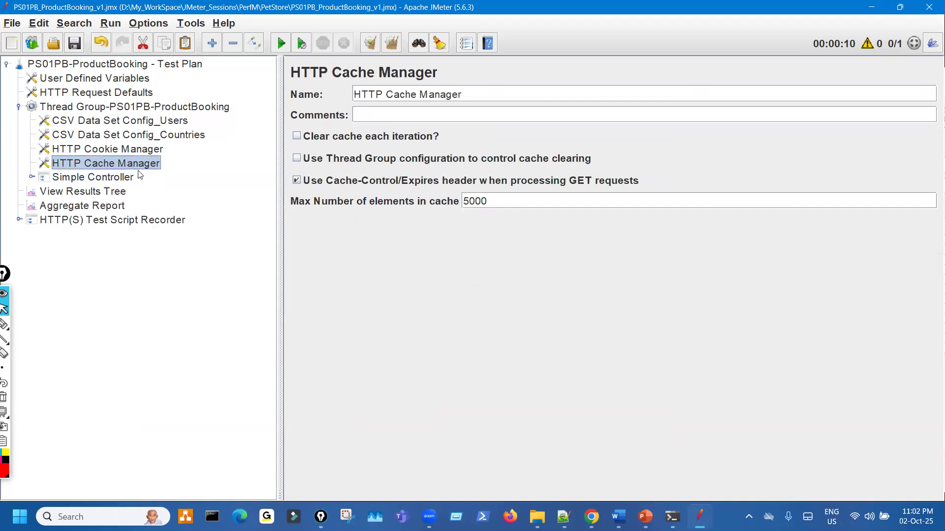
click(120, 180)
click(130, 166)
- Circle and enable "Clear cache each iteration?" in the HTTP Cache Manager, and clear the pen marks
mouse_move(297, 121)
mouse_down()
mouse_move(285, 132)
mouse_move(299, 124)
mouse_up()
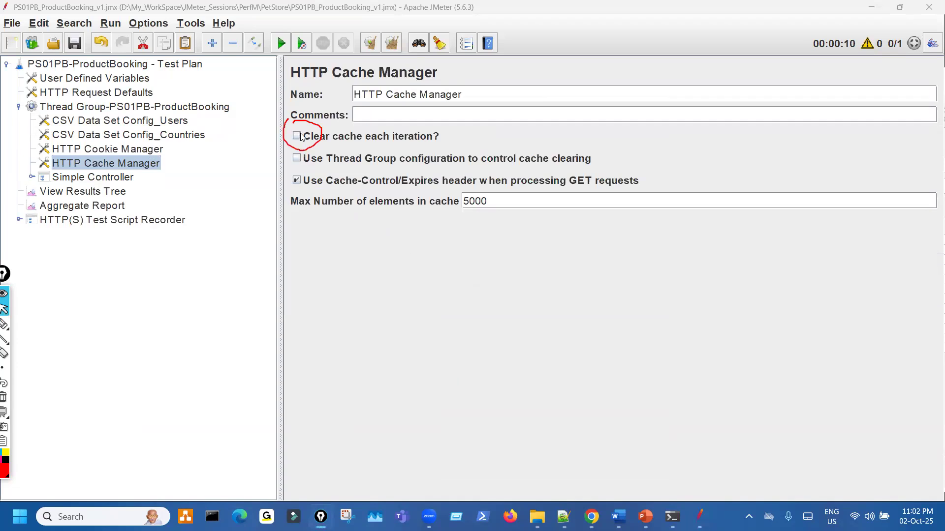
click(301, 136)
mouse_move(474, 320)
mouse_down()
mouse_move(525, 283)
mouse_move(489, 314)
mouse_move(482, 271)
mouse_move(426, 269)
mouse_up()
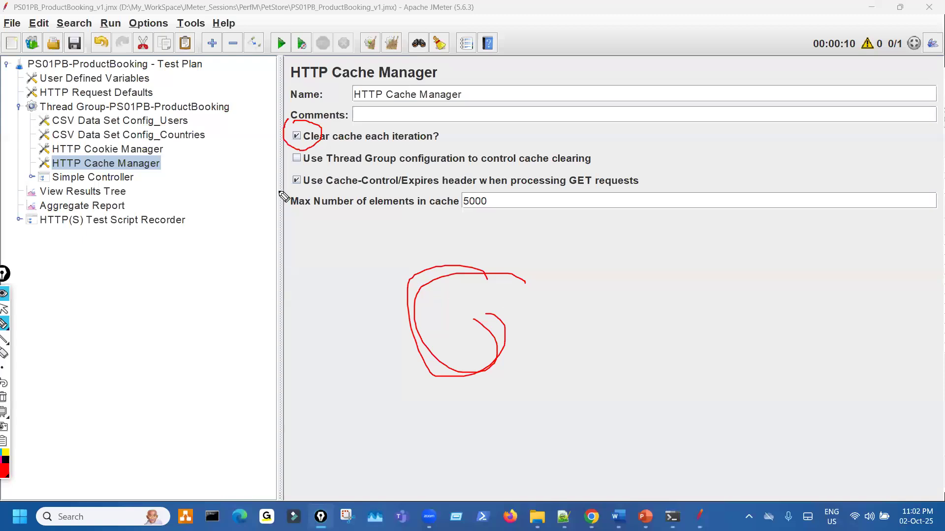
key(ctrl+shift+7)
key(ctrl+shift+2)
- Circle the maximum number of elements in cache with the pen, and clear the mark
key(ctrl+shift+3)
mouse_move(474, 210)
mouse_down()
mouse_move(487, 193)
mouse_move(451, 206)
mouse_up()
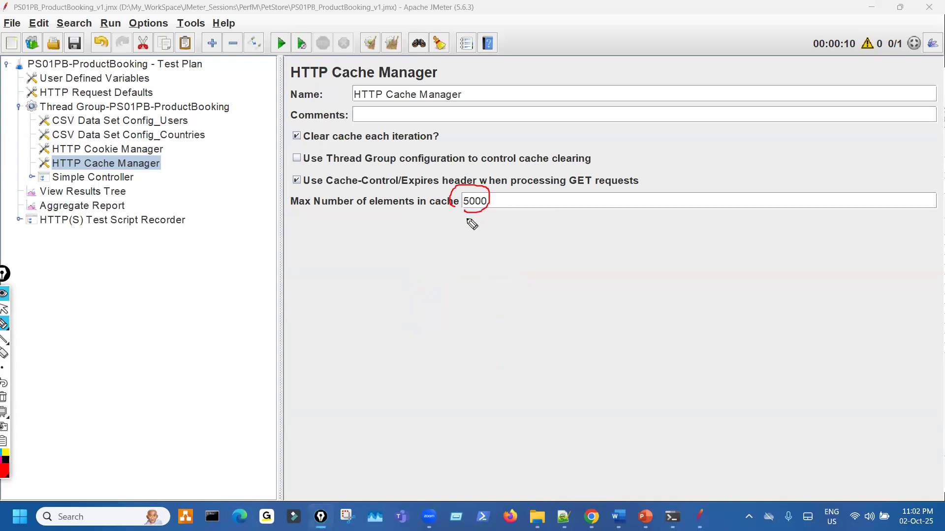
key(ctrl+shift+7)
key(ctrl+shift+2)
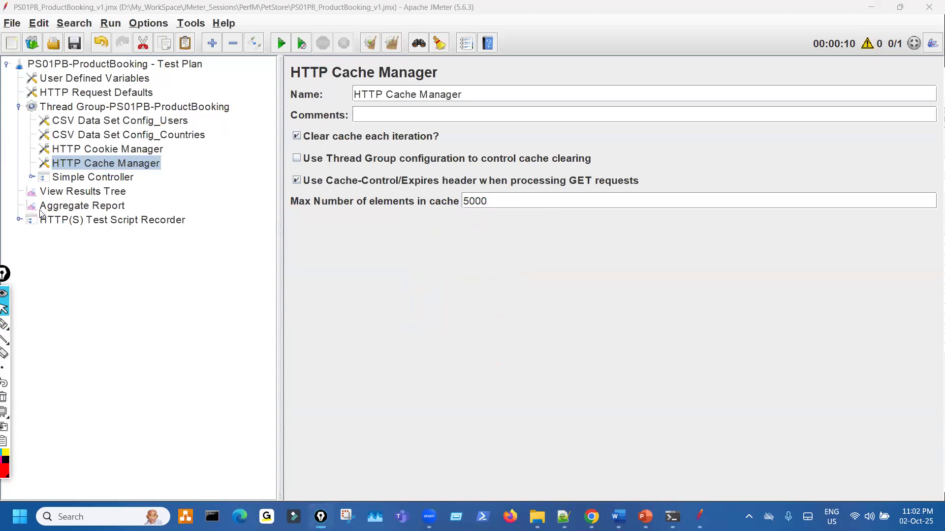
- Review the previous run's Aggregate Report with the tree pane narrowed, and open the View Results Tree
click(128, 210)
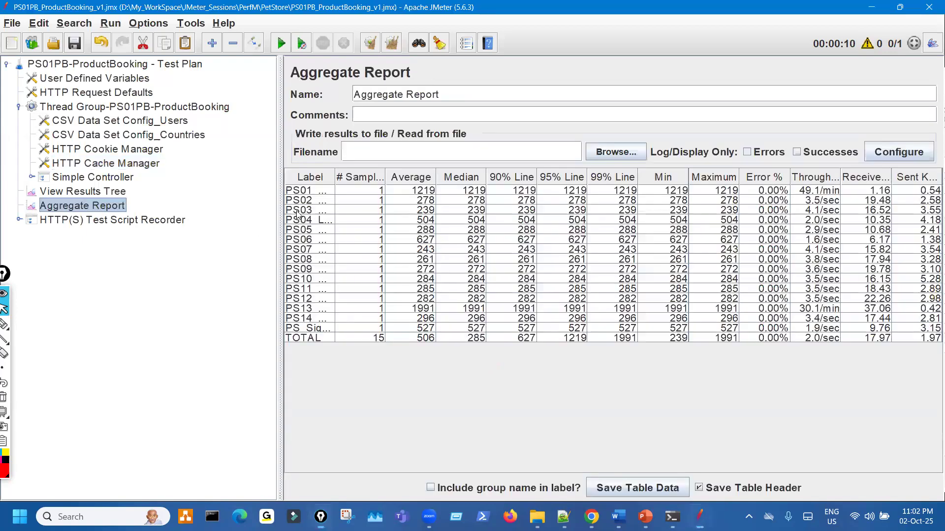
drag(240, 179, 187, 178)
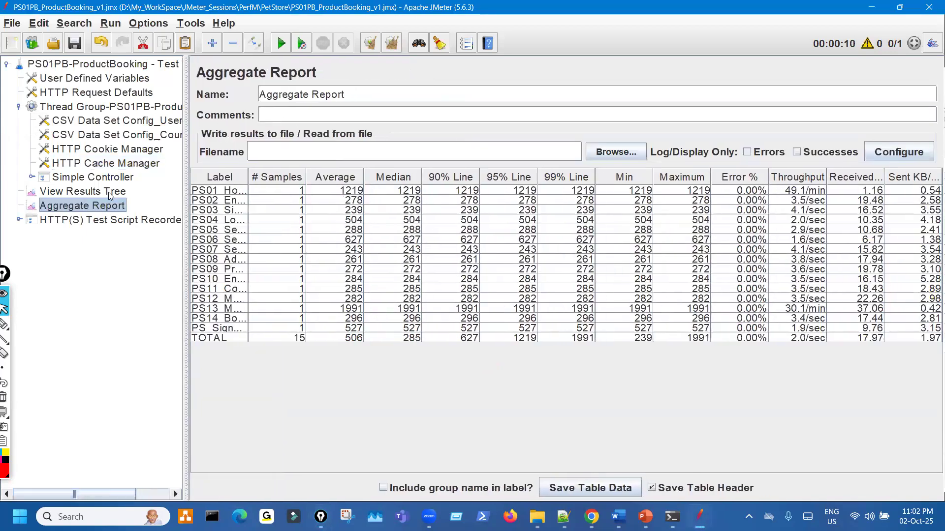
key(Up)
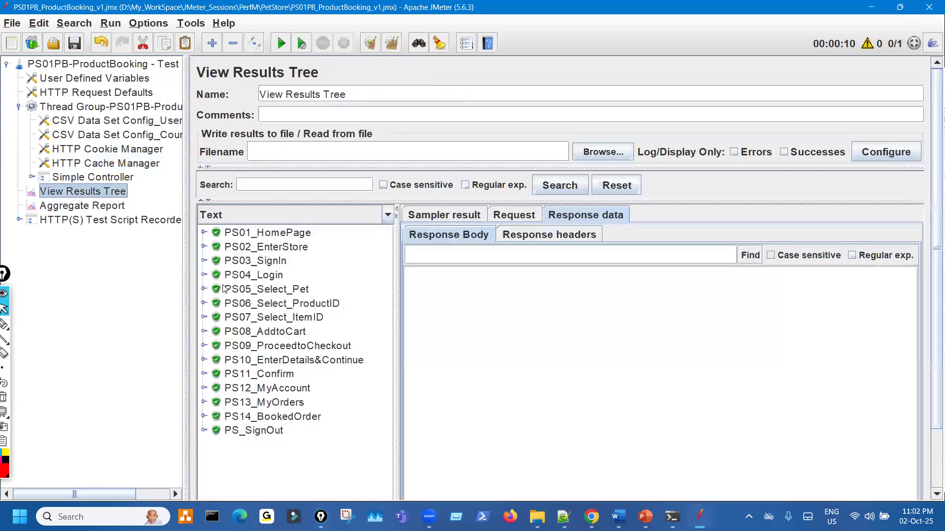
- Disable the existing Aggregate Report and add a new Aggregate Report to the test plan, placed directly below the disabled one
click(106, 210)
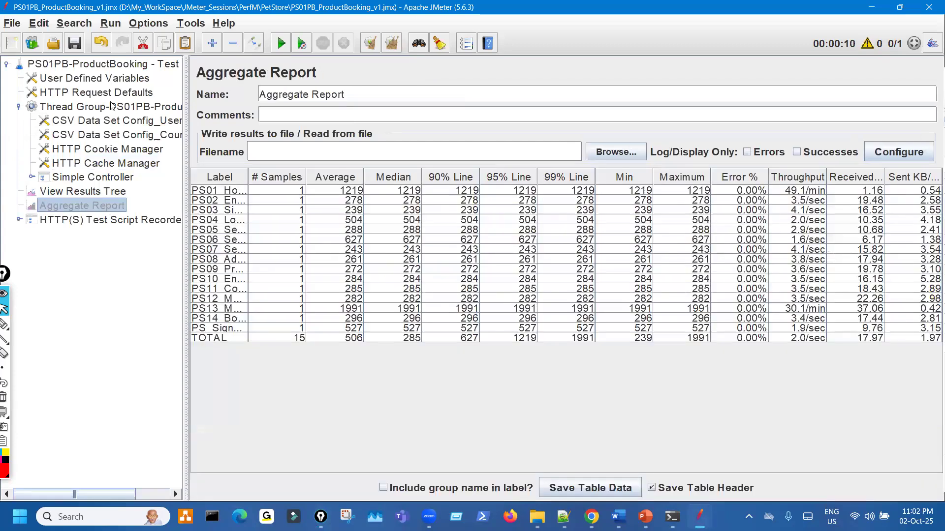
right_click(112, 69)
mouse_move(240, 76)
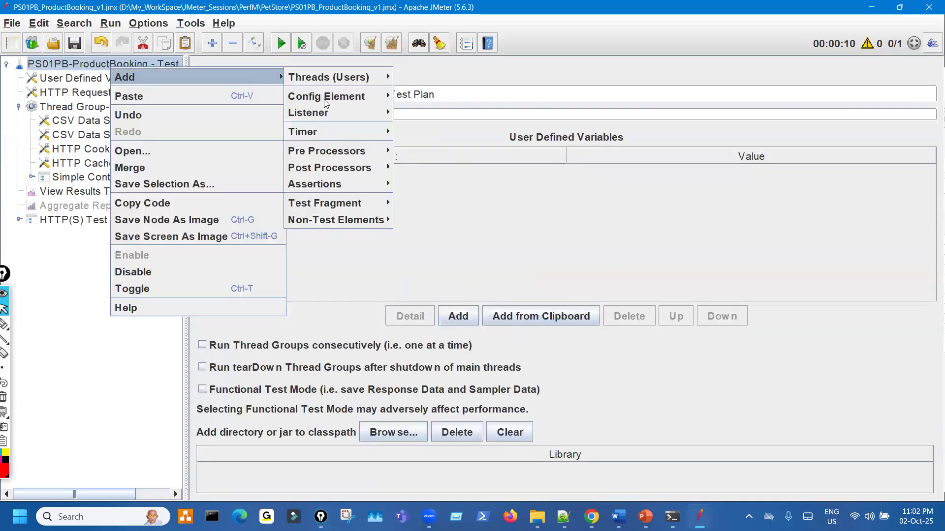
mouse_move(345, 113)
click(439, 145)
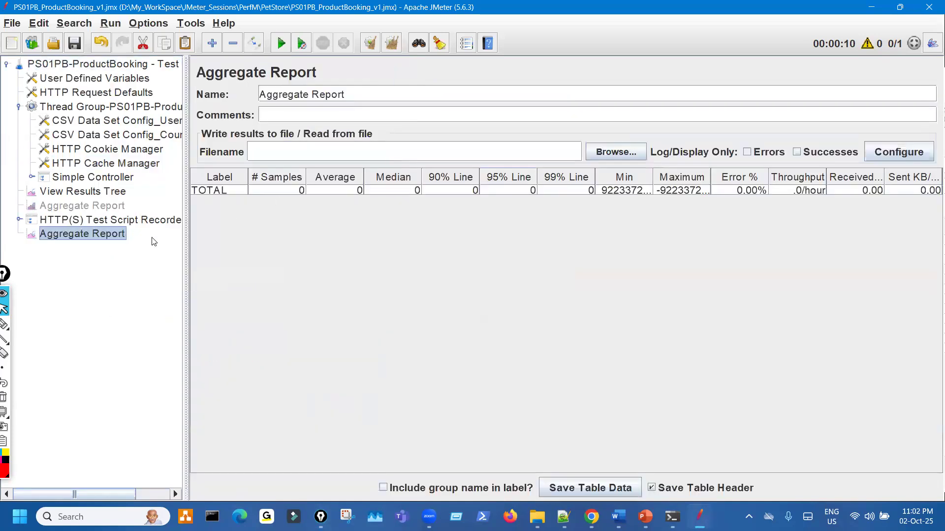
drag(112, 239, 115, 211)
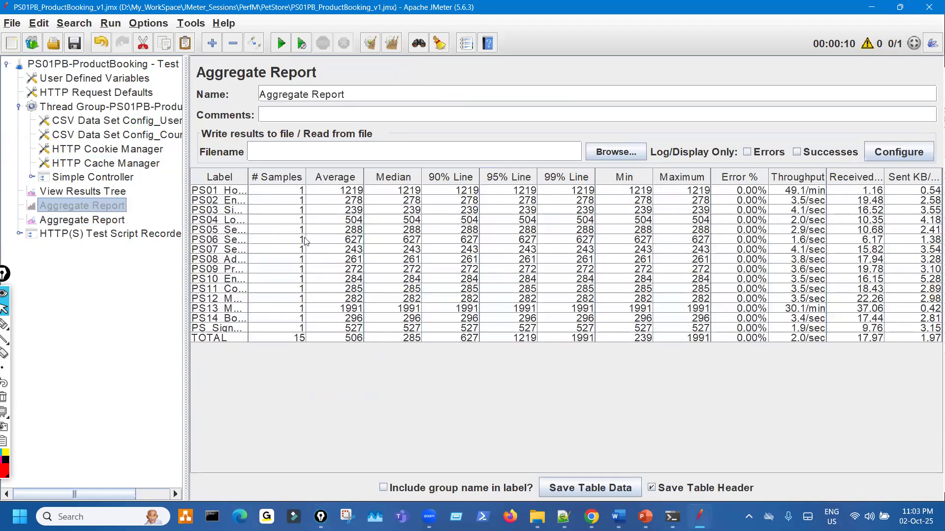
- Mark the # Samples and 90% Line columns of the old Aggregate Report with the pen, and clear the drawing
key(ctrl+shift+3)
drag(286, 186, 290, 296)
drag(455, 202, 455, 311)
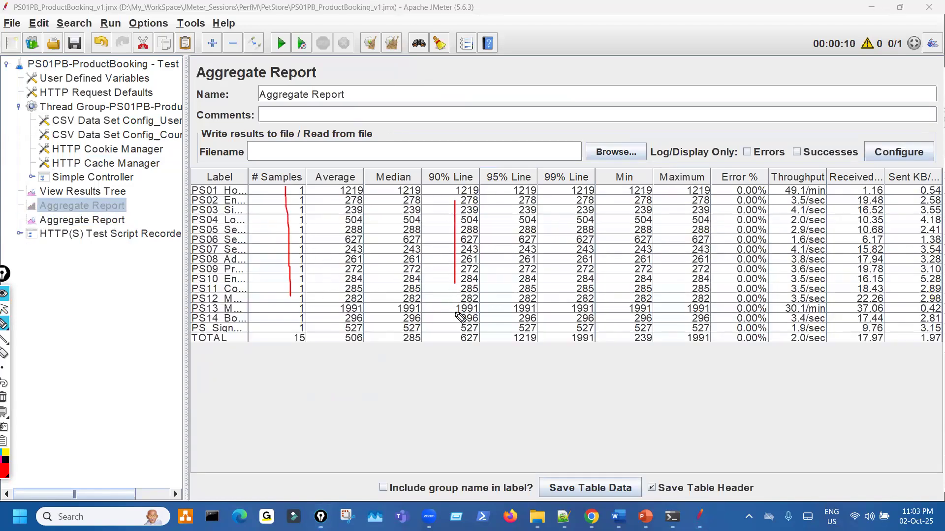
drag(453, 184, 454, 319)
key(ctrl+shift+7)
key(ctrl+shift+2)
- Underline the last existing result, PS_SignOut, in the View Results Tree with the pen, and start the test run
click(124, 221)
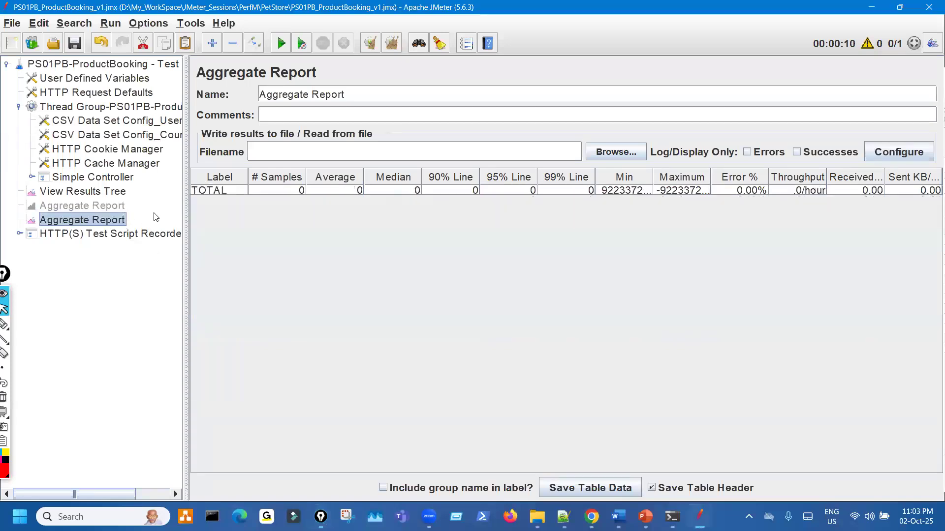
key(Up)
key(Up)
key(ctrl+shift+3)
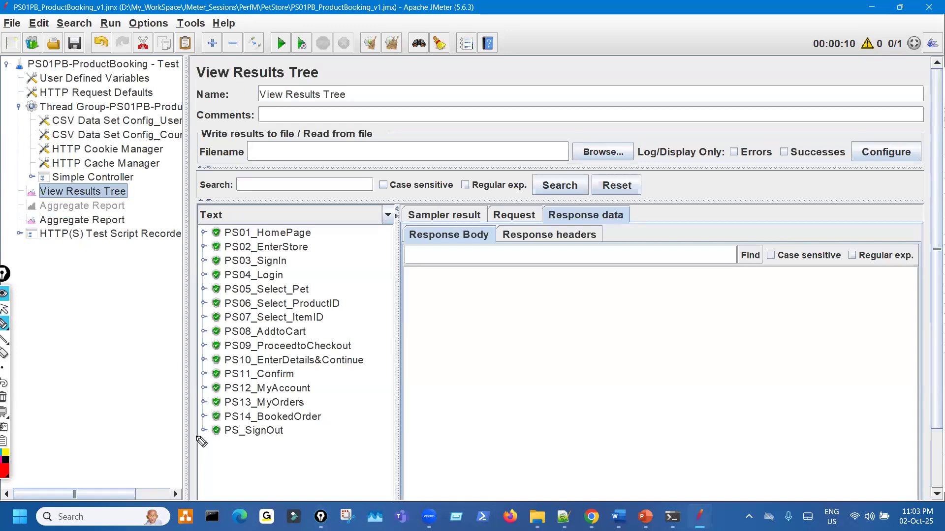
drag(185, 436, 408, 432)
key(ctrl+shift+2)
click(279, 44)
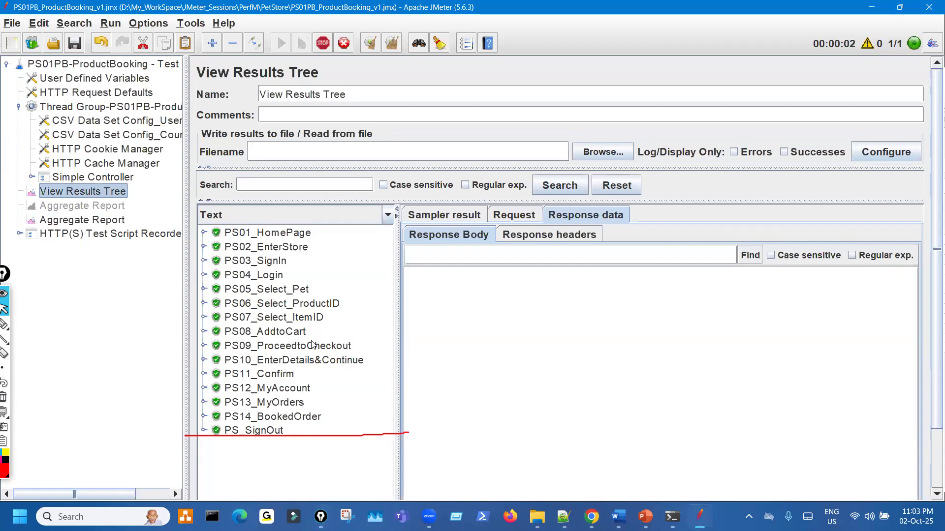
- Expand the last PS01_HomePage result of the new run down to its sub-requests and widen the results list
click(323, 44)
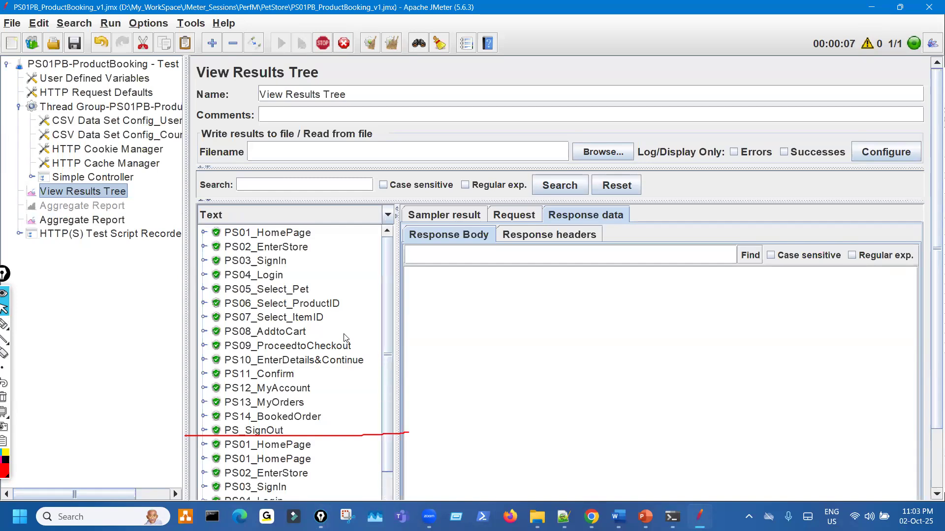
scroll(346, 340, down, 3)
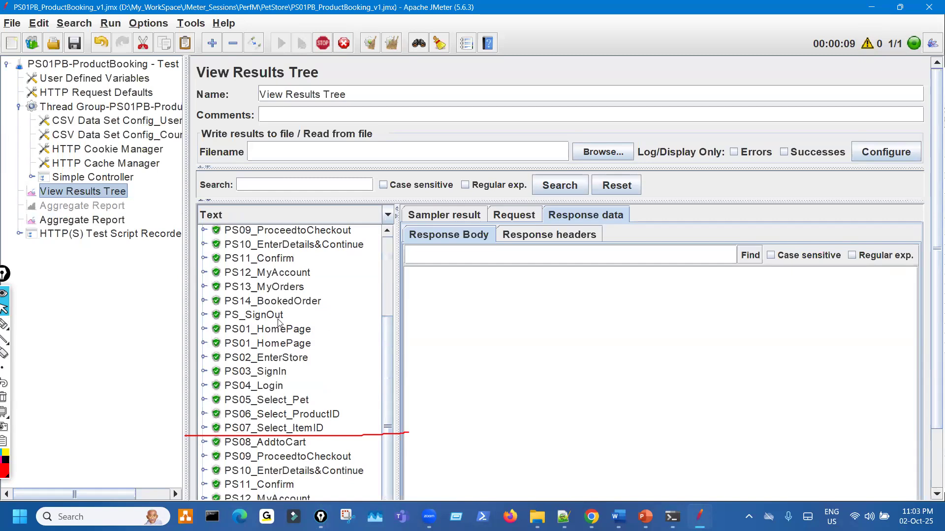
click(271, 348)
click(203, 343)
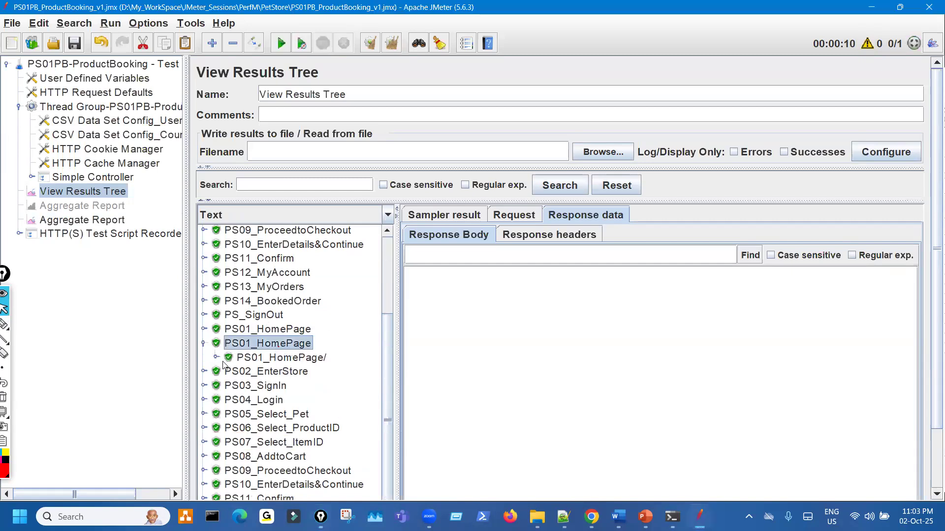
click(216, 357)
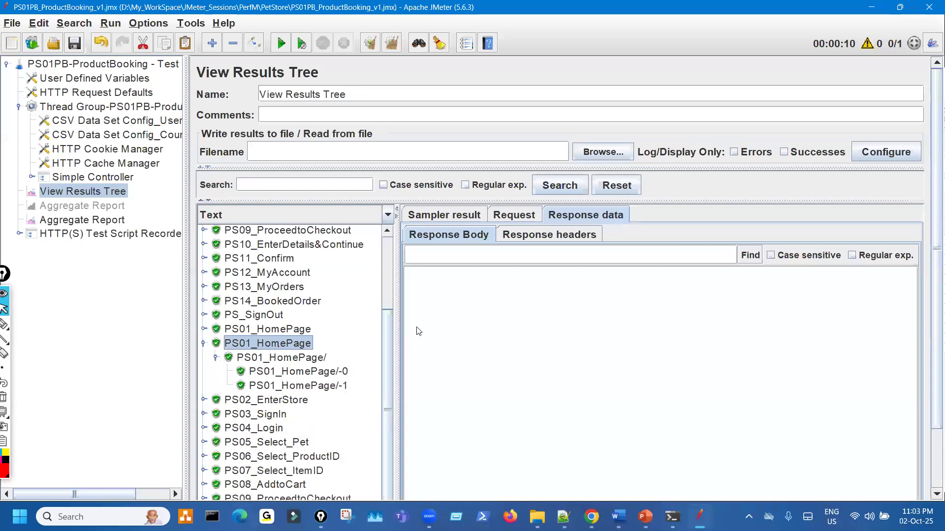
drag(398, 319, 448, 313)
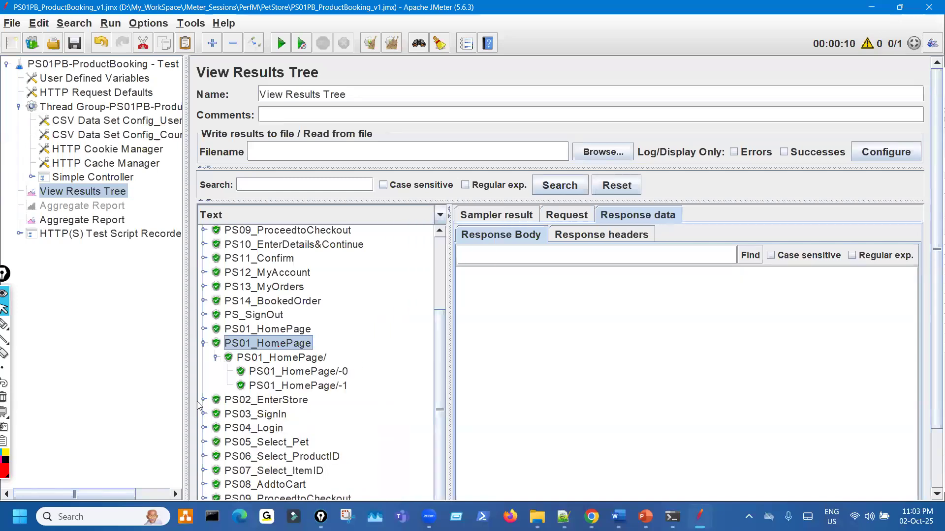
- Expand the new run's PS02_EnterStore result down to its Catalog.action sub-requests and widen the results list further
click(204, 400)
click(216, 414)
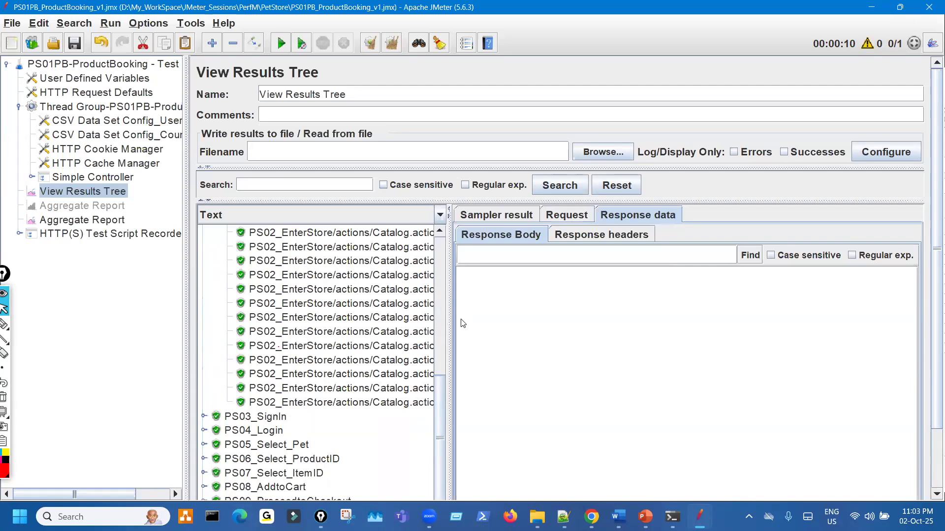
drag(451, 316, 565, 318)
scroll(424, 360, up, 7)
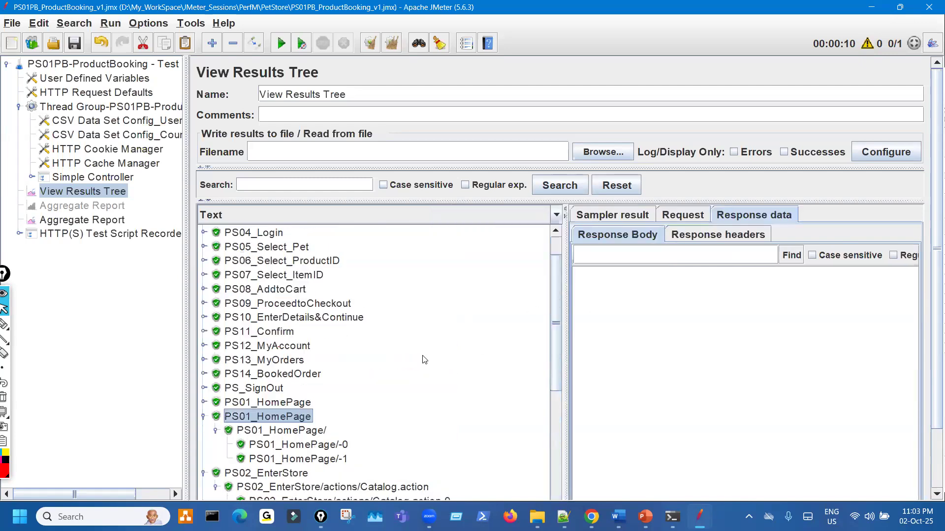
- Mark the earlier run's results from PS01_HomePage to PS_SignOut with the pen, and clear the drawing
scroll(319, 321, up, 1)
drag(327, 219, 345, 415)
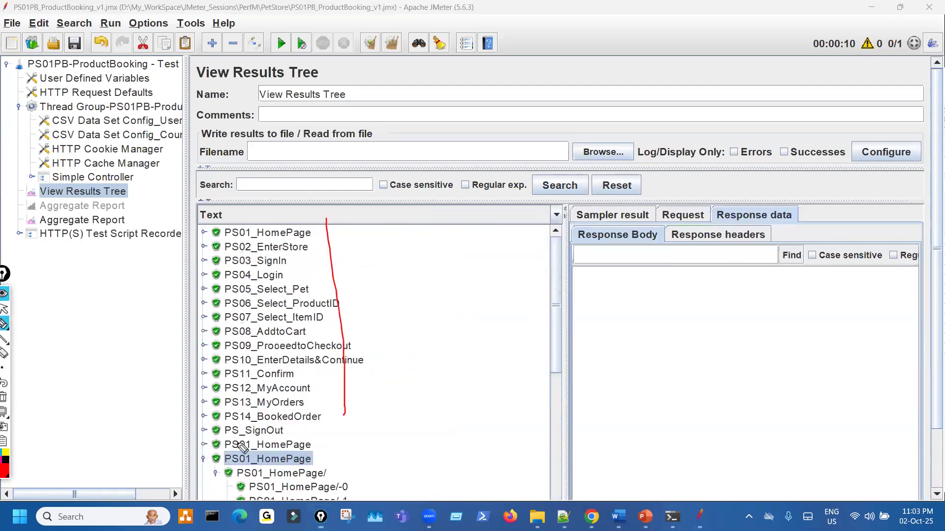
drag(198, 439, 437, 419)
key(ctrl+shift+7)
key(ctrl+shift+2)
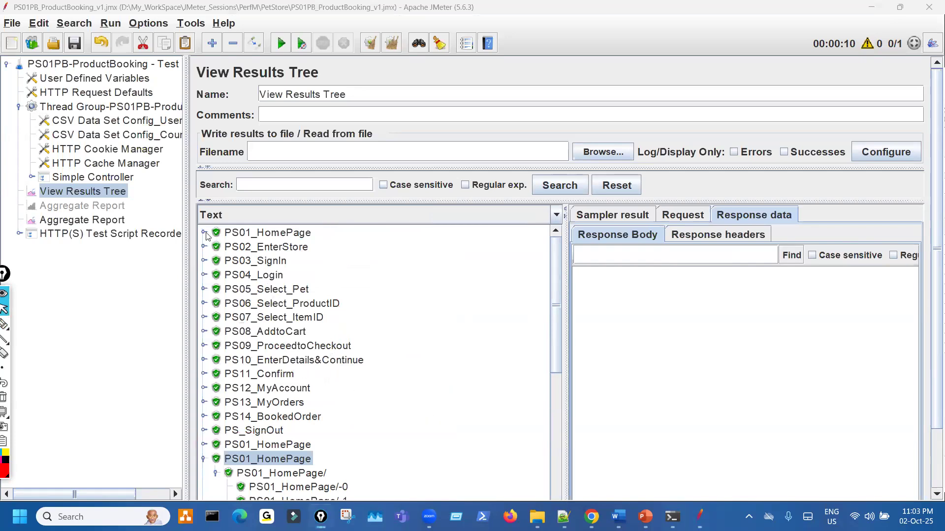
- Expand the earlier run's PS01_HomePage, PS02_EnterStore, PS03_SignIn and PS04_Login results
click(204, 232)
click(204, 260)
click(204, 289)
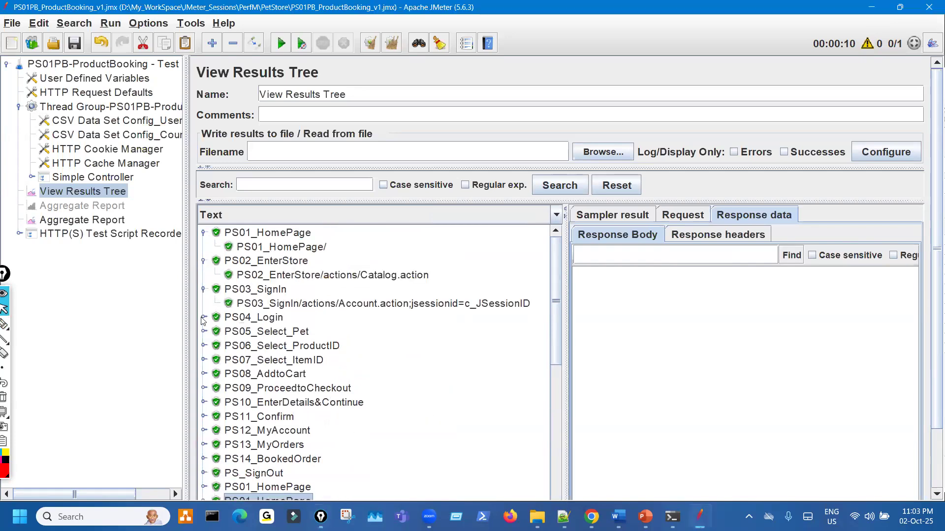
click(204, 318)
- Mark the single requests under the earlier run's PS01_HomePage and PS02_EnterStore with the pen, and clear the drawing
key(ctrl+shift+1)
drag(275, 252, 315, 250)
drag(291, 279, 311, 273)
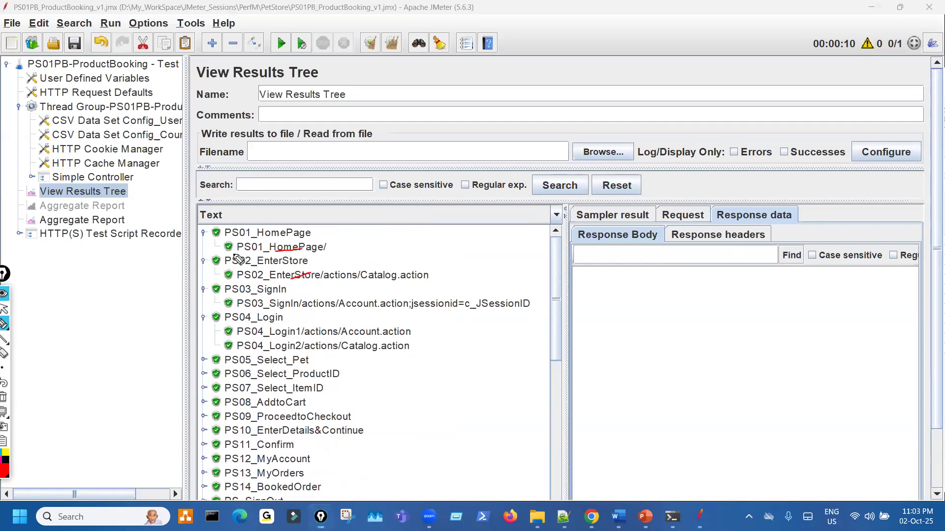
mouse_move(217, 241)
mouse_down()
mouse_move(211, 252)
mouse_move(226, 240)
mouse_move(228, 272)
mouse_up()
drag(262, 238, 296, 220)
key(ctrl+shift+7)
key(ctrl+shift+2)
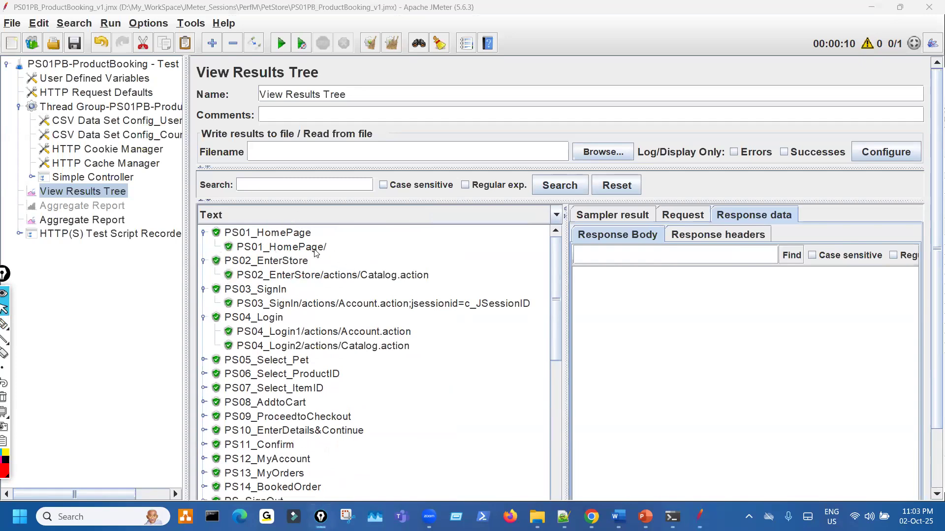
- View the request bodies of the earlier run's PS01_HomePage, PS02_EnterStore and PS03_SignIn requests
click(324, 249)
click(683, 215)
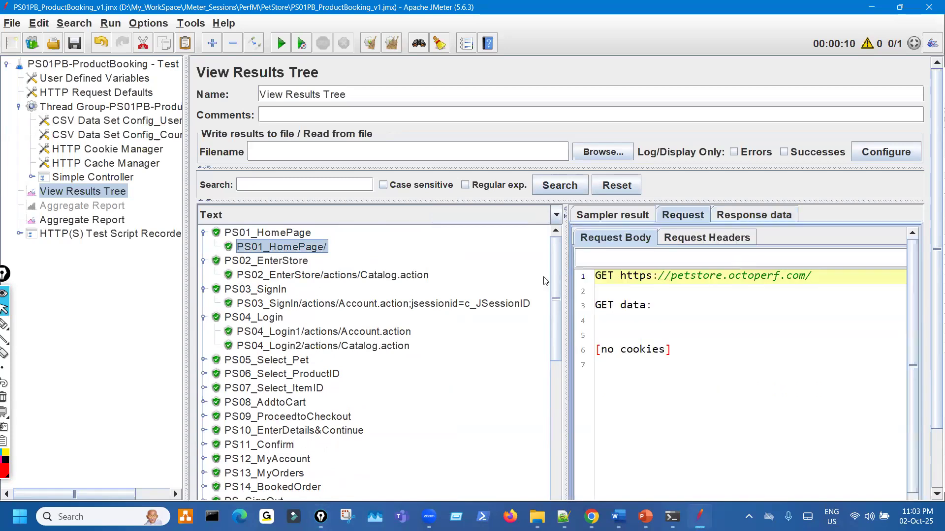
click(420, 280)
click(446, 303)
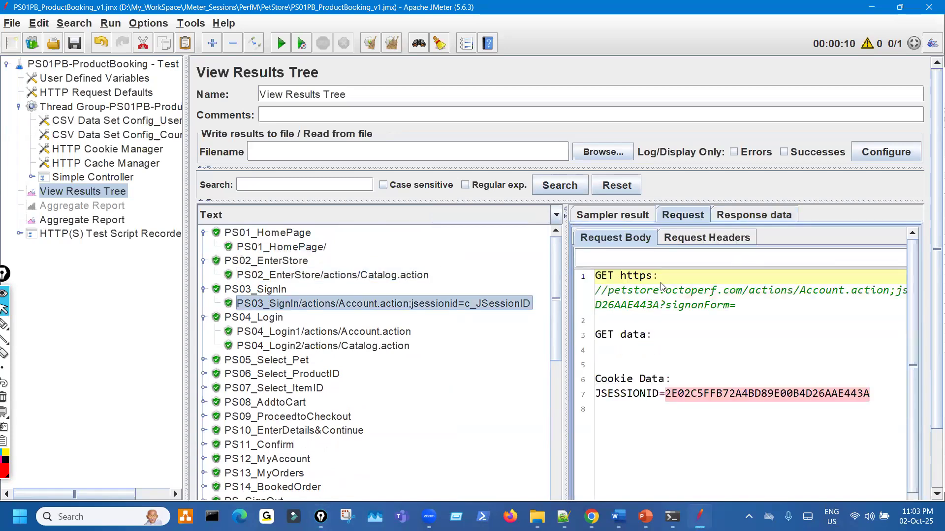
- Collapse the earlier run's PS01_HomePage, PS02_EnterStore, PS03_SignIn and PS04_Login results
click(204, 233)
click(204, 246)
click(203, 261)
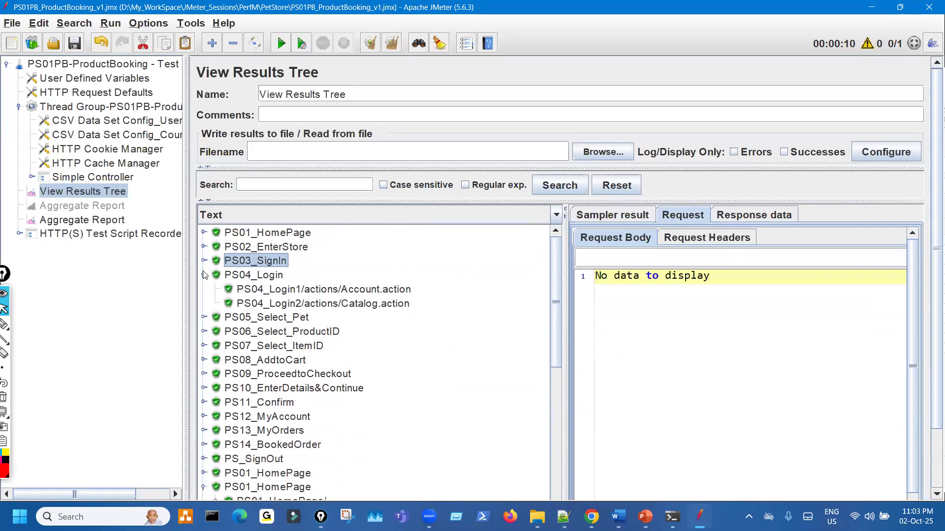
click(203, 275)
- Draw a pen line above the expanded PS01_HomePage and view its sub-request bodies, underlining the css extension of the jpetstore.css URL
scroll(266, 315, down, 3)
drag(193, 324, 428, 313)
click(301, 347)
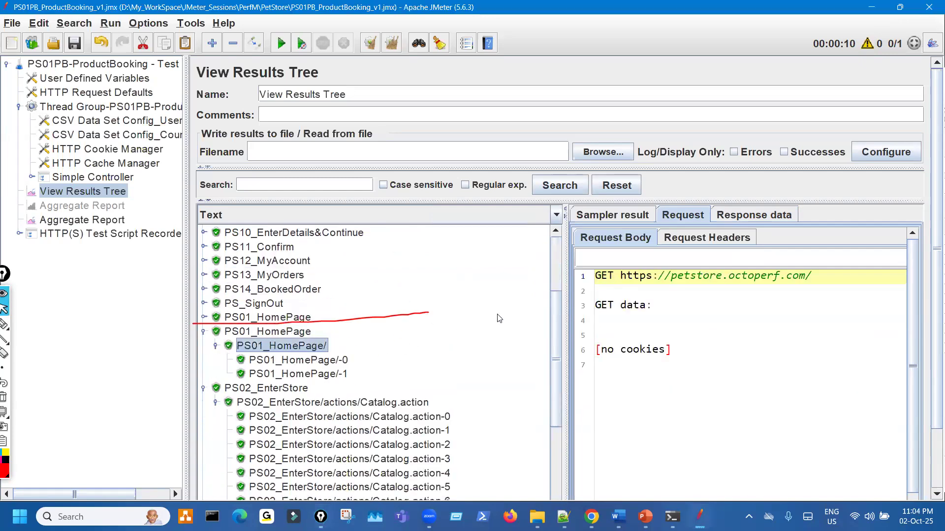
click(336, 361)
click(335, 375)
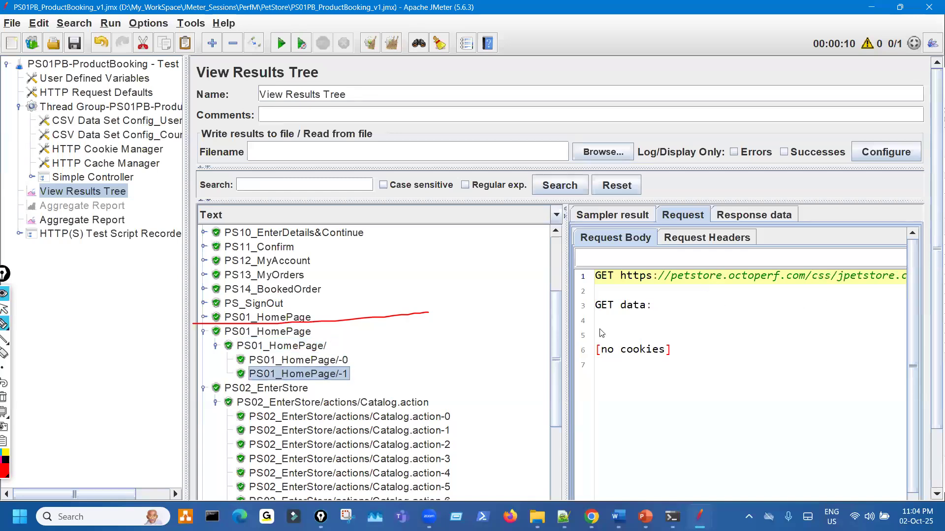
drag(566, 310, 460, 303)
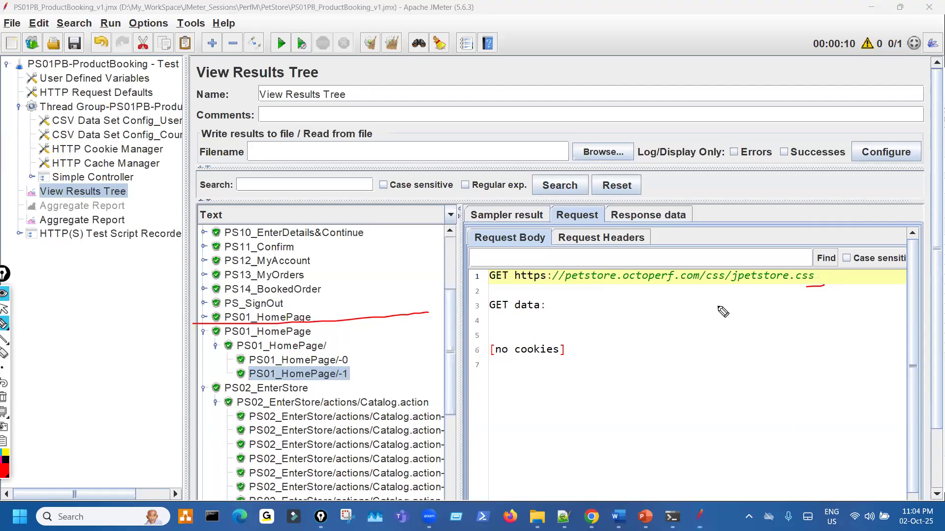
scroll(305, 347, down, 3)
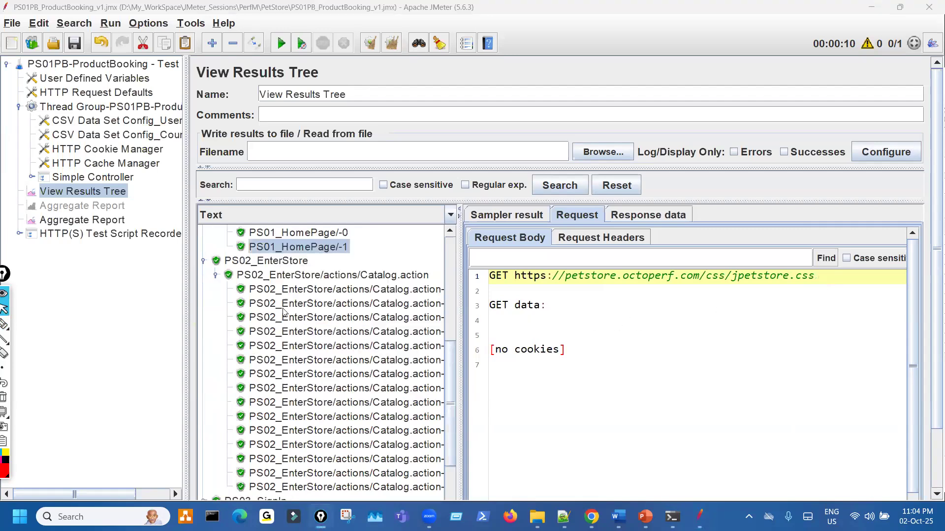
- Inspect the request and response body of the new run's Catalog.action-0, with the test plan tree narrowed and the URL underlined
drag(465, 298, 561, 298)
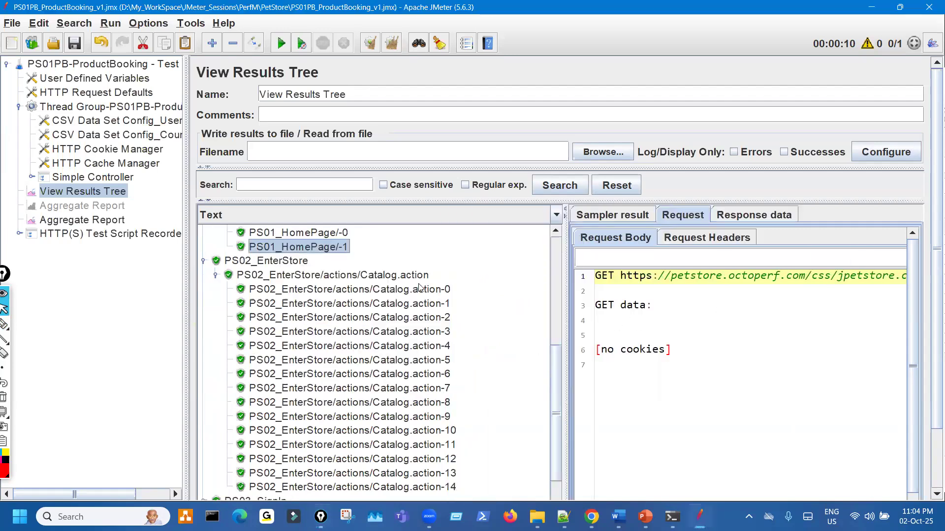
click(422, 288)
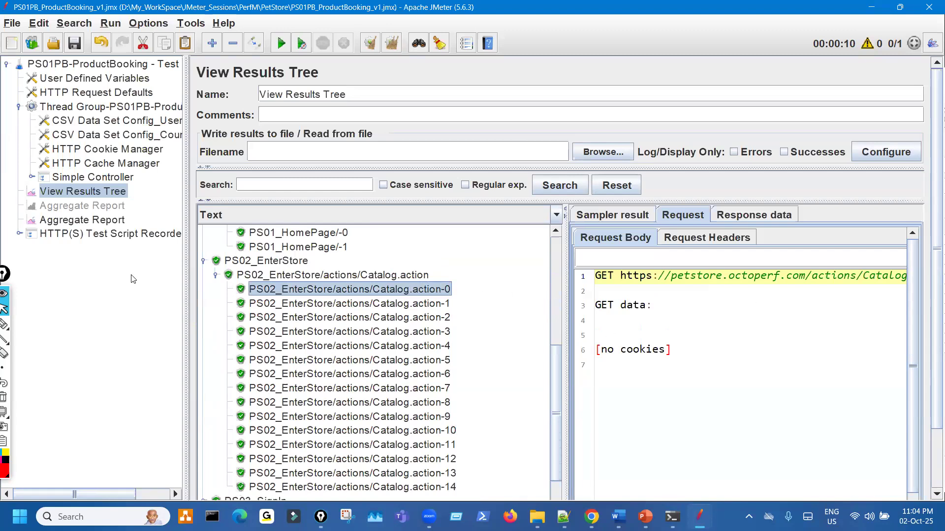
drag(185, 256, 86, 257)
drag(747, 297, 808, 299)
click(662, 216)
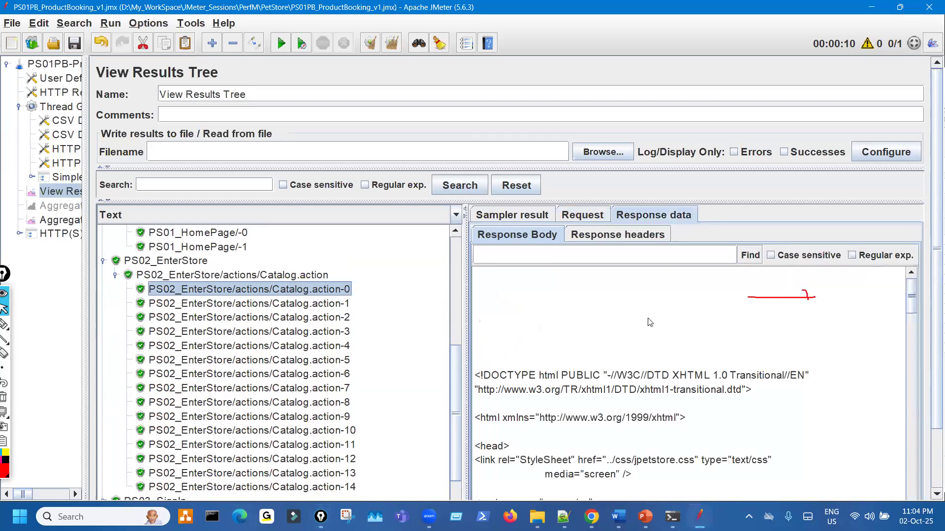
click(585, 216)
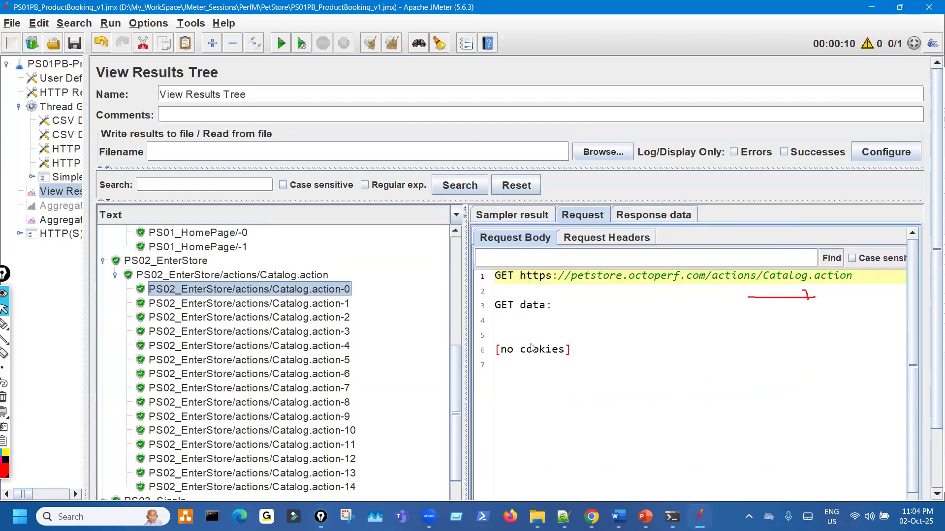
- Examine the request URLs of the image sub-requests under the new run's PS02_EnterStore, underlining the file extension with the pen
click(339, 305)
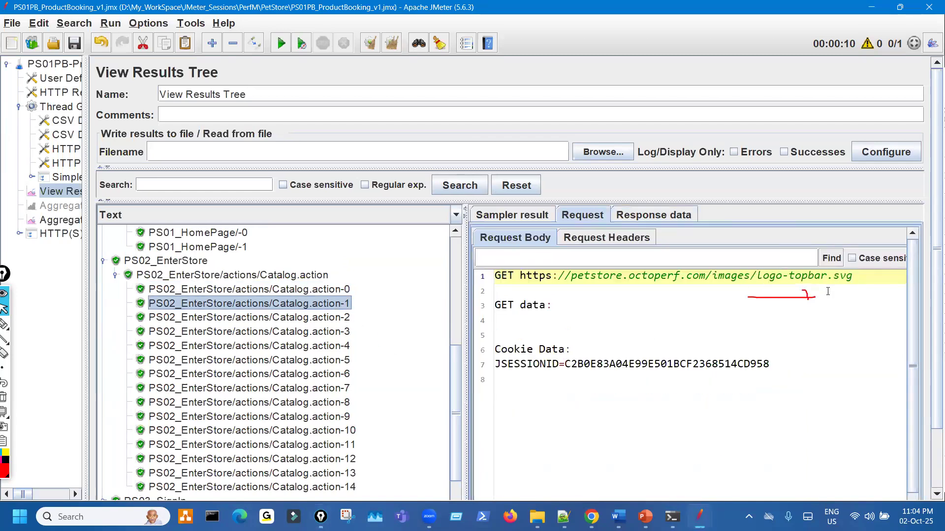
drag(822, 285, 870, 284)
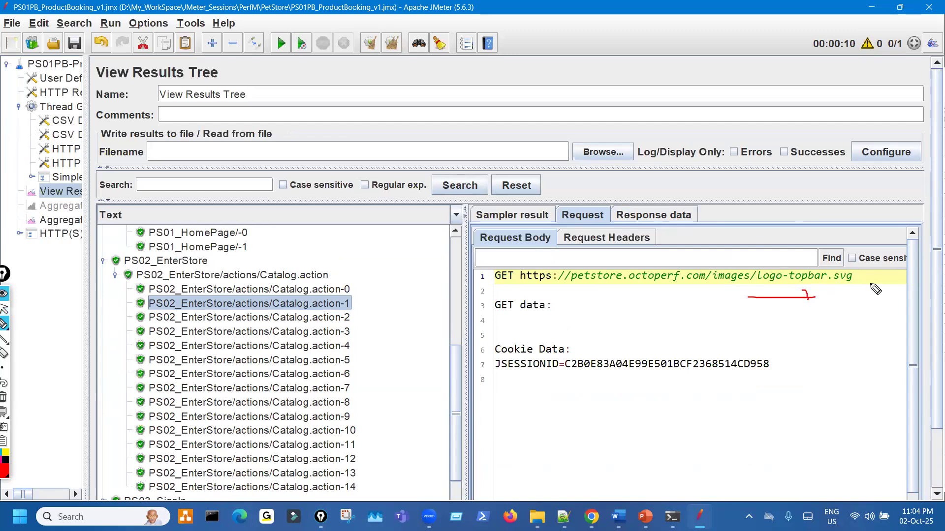
click(314, 319)
click(314, 335)
click(315, 349)
click(319, 362)
click(325, 375)
scroll(325, 408, down, 3)
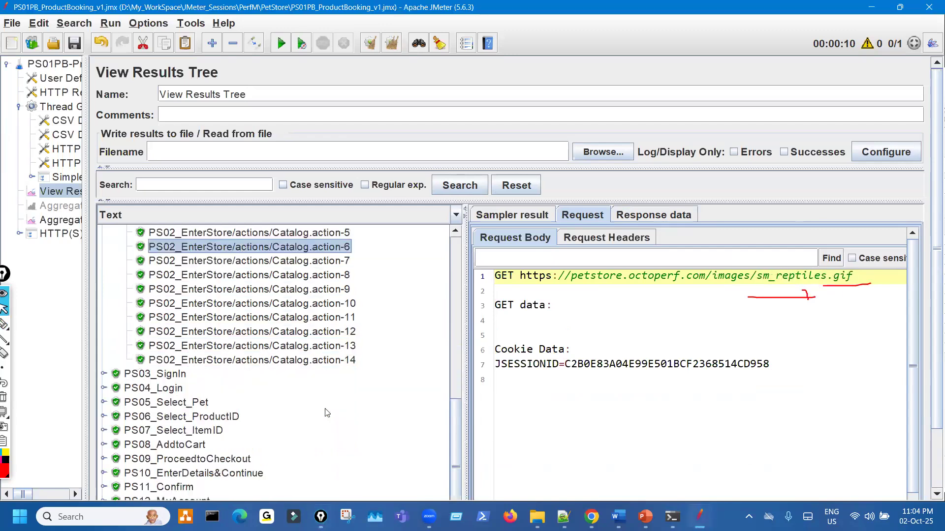
click(330, 347)
click(334, 332)
click(337, 319)
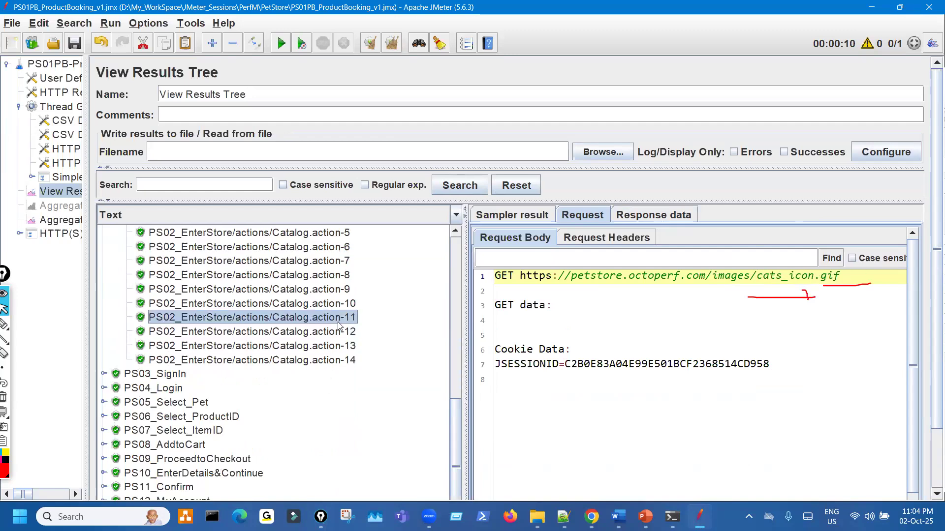
- Open the sampler result of the earlier run's PS02_EnterStore Catalog.action request and highlight its load time
scroll(339, 325, up, 4)
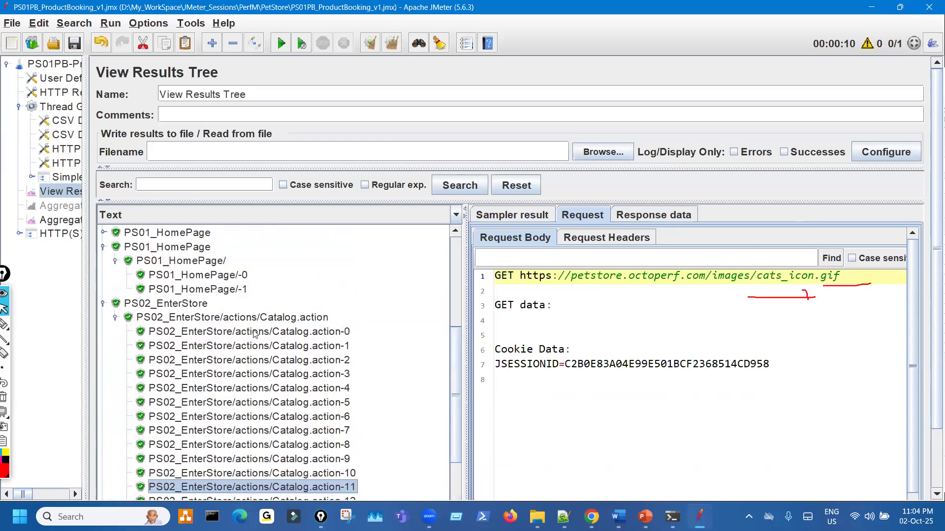
scroll(254, 333, up, 5)
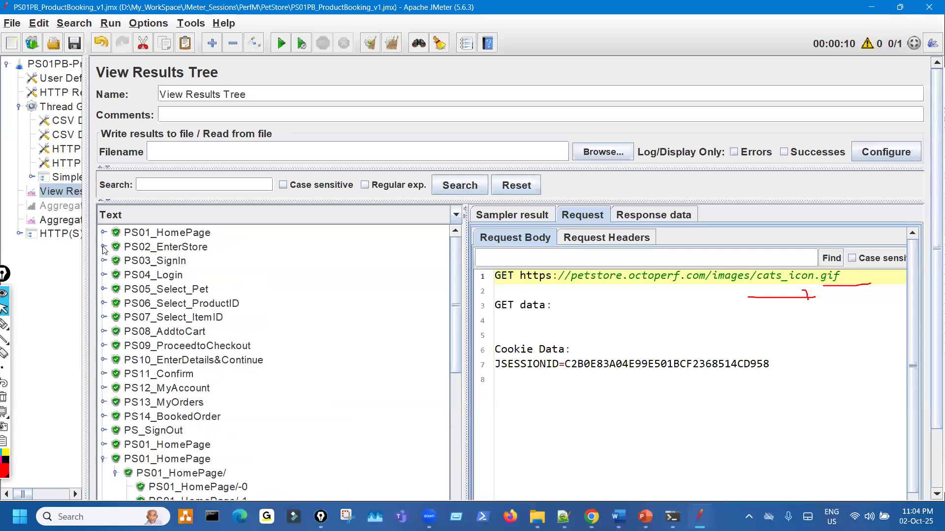
click(103, 247)
click(221, 262)
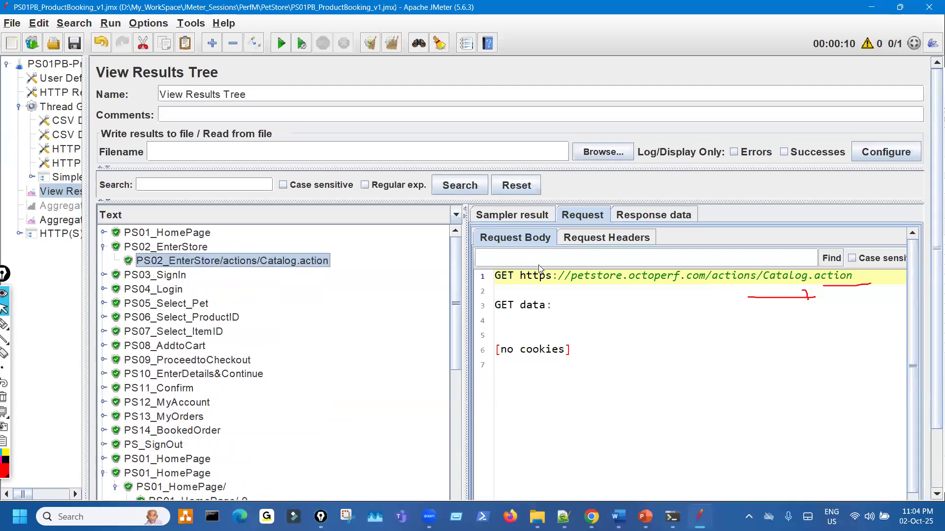
click(523, 215)
double_click(549, 270)
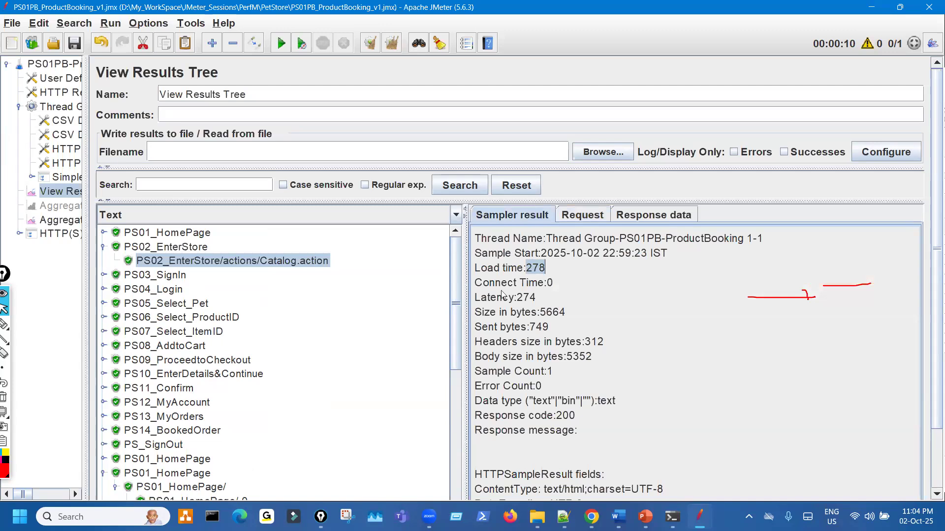
- Open the sampler result of the new run's parent PS02_EnterStore Catalog.action request and highlight its load time
scroll(195, 350, down, 2)
scroll(196, 349, down, 4)
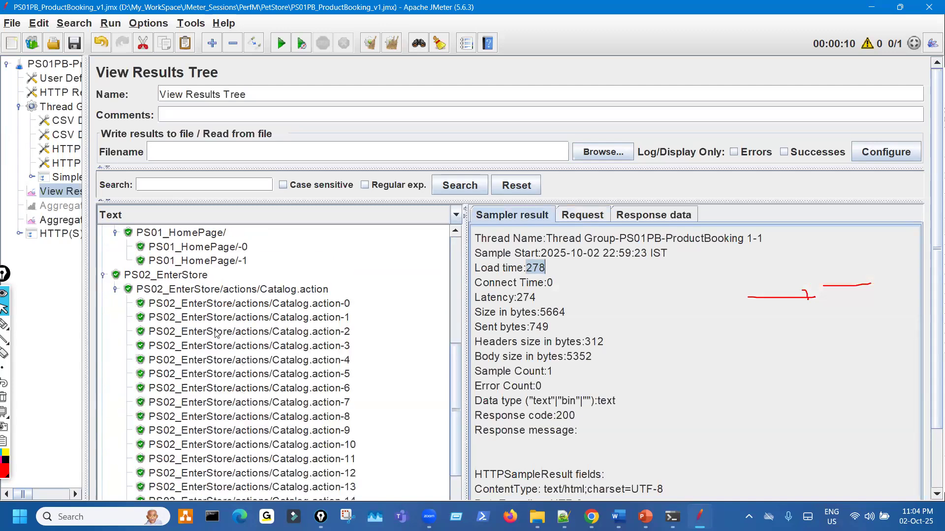
click(263, 291)
drag(525, 270, 560, 264)
- Annotate the new run's Catalog.action load time with a handwritten "2 sec" and mark its sub-requests with the pen
key(ctrl+shift+3)
mouse_move(650, 345)
mouse_down()
mouse_move(711, 336)
mouse_move(729, 306)
mouse_move(738, 324)
mouse_up()
mouse_move(547, 173)
mouse_down()
mouse_move(545, 163)
mouse_move(564, 176)
mouse_up()
mouse_move(606, 169)
mouse_down()
mouse_move(607, 153)
mouse_move(640, 157)
mouse_up()
mouse_move(667, 123)
mouse_down()
mouse_move(677, 143)
mouse_move(702, 139)
mouse_up()
drag(601, 166, 604, 178)
drag(577, 200, 766, 147)
drag(630, 145, 672, 153)
drag(360, 341, 374, 440)
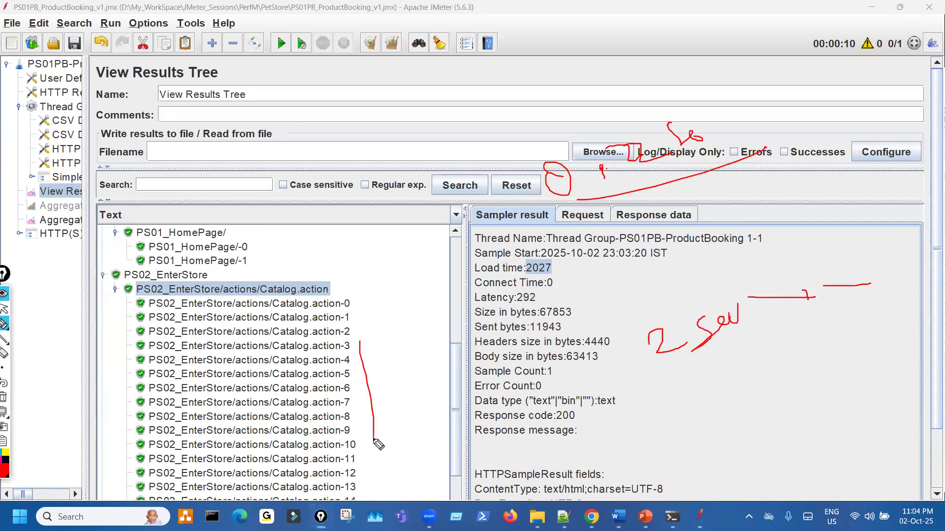
drag(528, 273, 565, 296)
- Clear the pen drawing and reopen the sampler result of the earlier run's PS02_EnterStore Catalog.action request
key(ctrl+shift+7)
key(ctrl+shift+1)
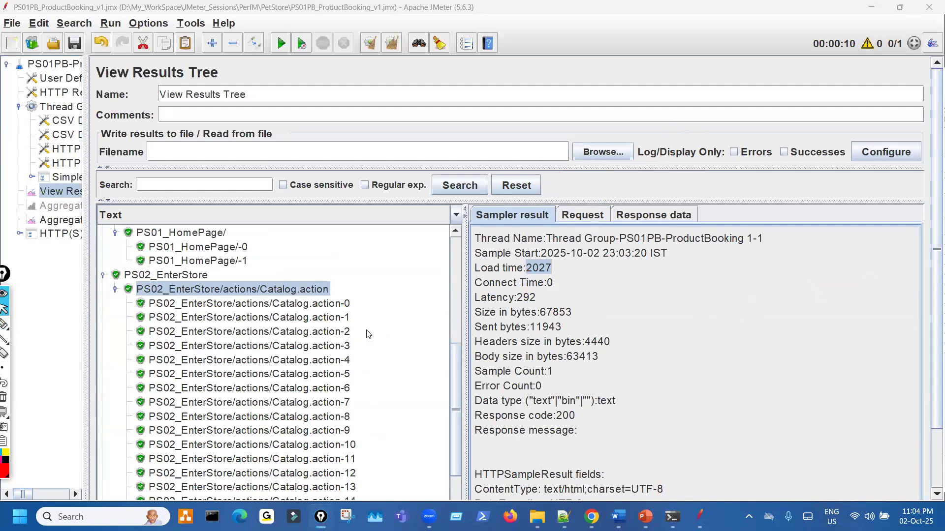
scroll(367, 334, up, 6)
click(222, 261)
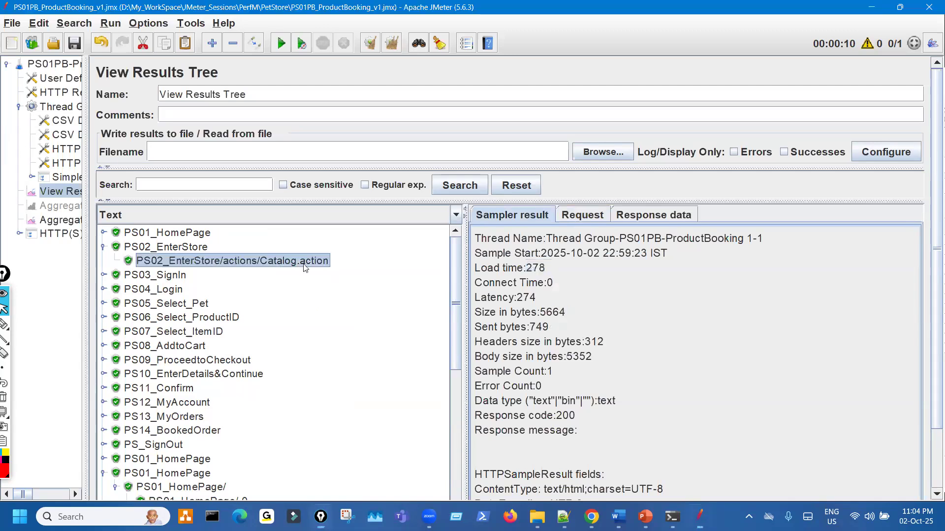
- Highlight the load time of the earlier run's Catalog.action request and open the sampler result of the new run's PS01_HomePage/ request
drag(527, 268, 560, 268)
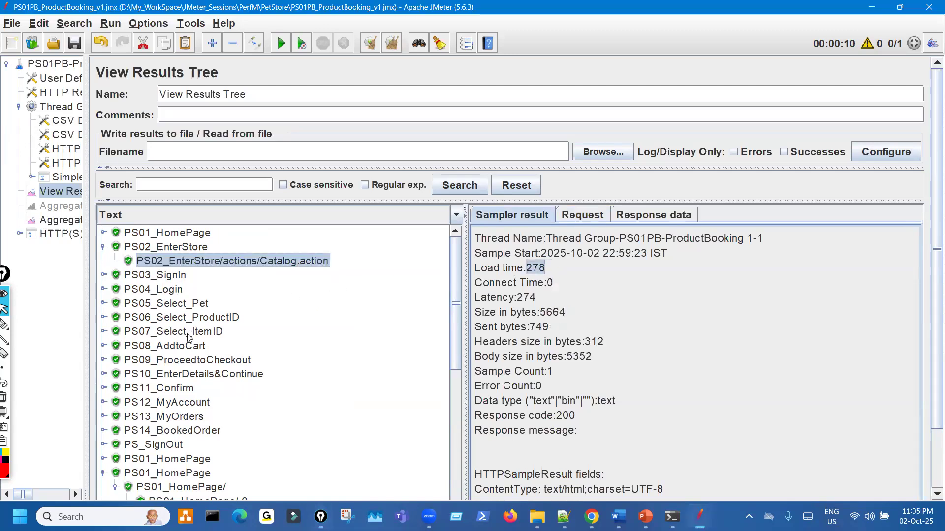
scroll(192, 344, down, 4)
click(211, 319)
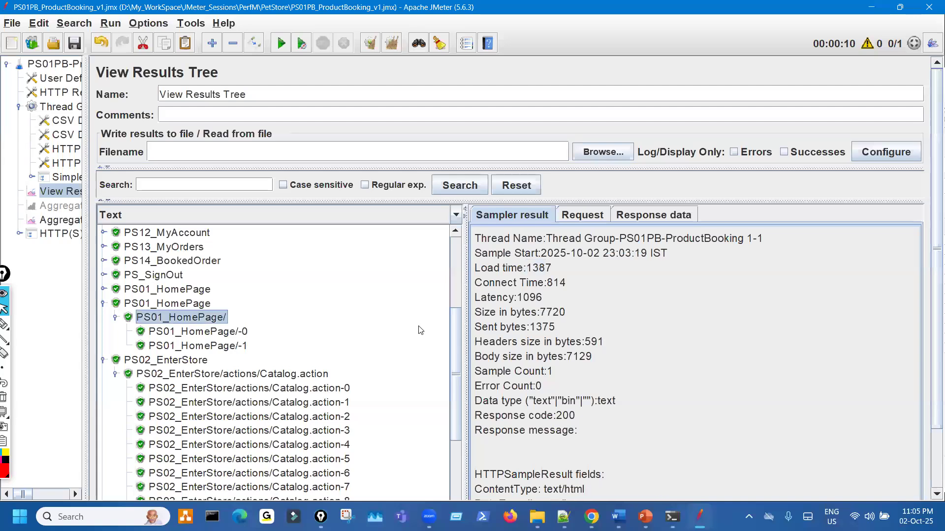
scroll(180, 278, up, 4)
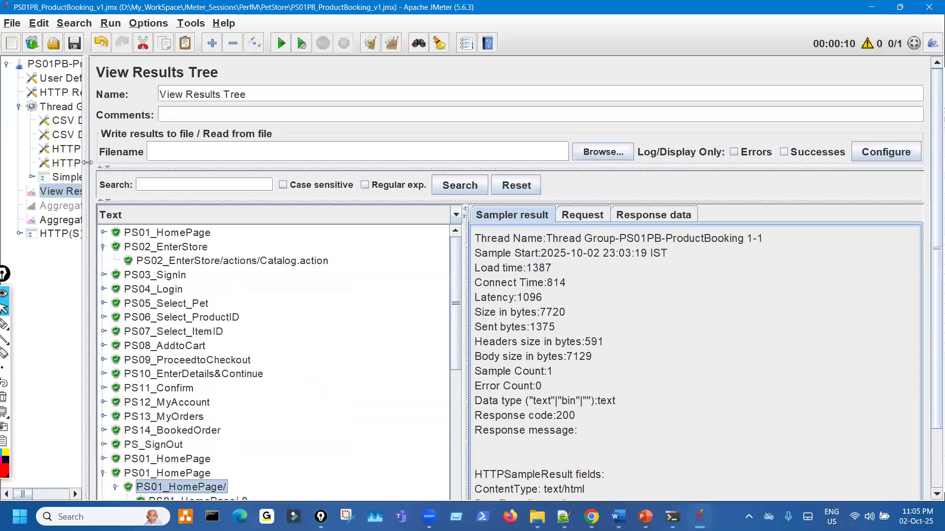
- Widen the test plan tree, open the enabled Aggregate Report, and temporarily circle the 90% Line values from PS03 to PS14
drag(87, 163, 162, 166)
click(106, 219)
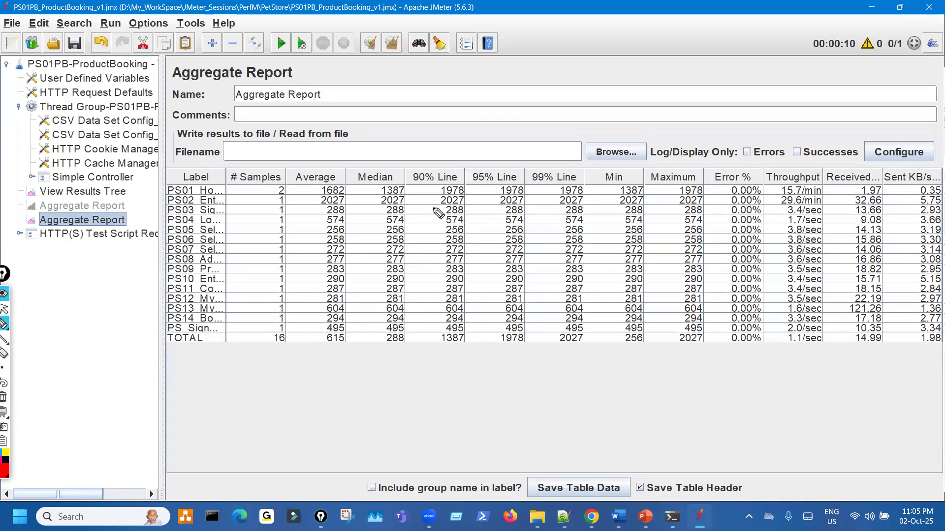
drag(437, 211, 442, 320)
drag(474, 244, 443, 217)
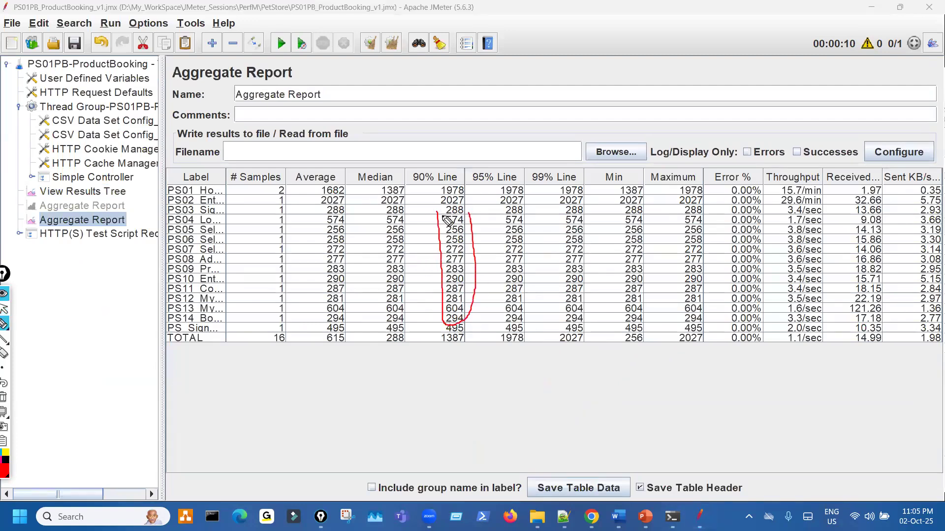
key(Escape)
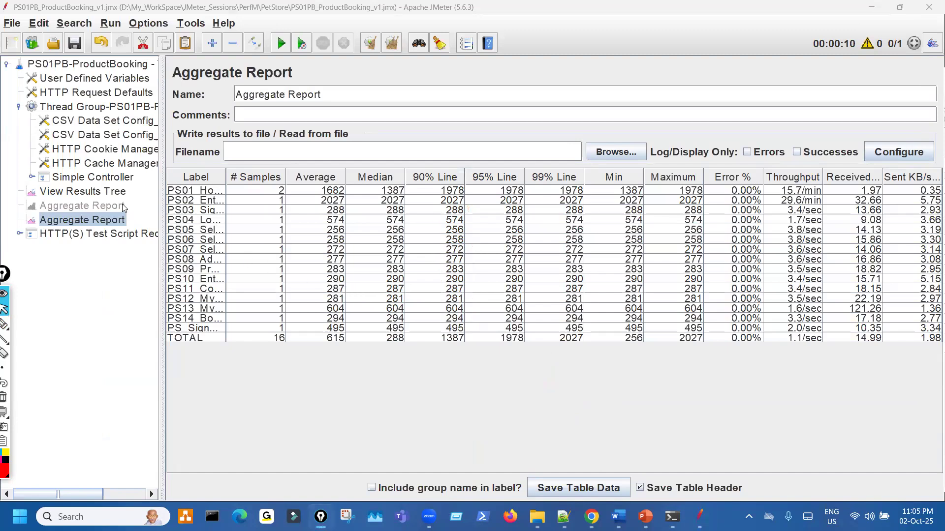
- Compare the disabled Aggregate Report's 90% Line values with the enabled report's, and highlight its PS05 to PS14 rows
click(122, 204)
drag(440, 224, 461, 306)
drag(455, 188, 475, 202)
click(122, 220)
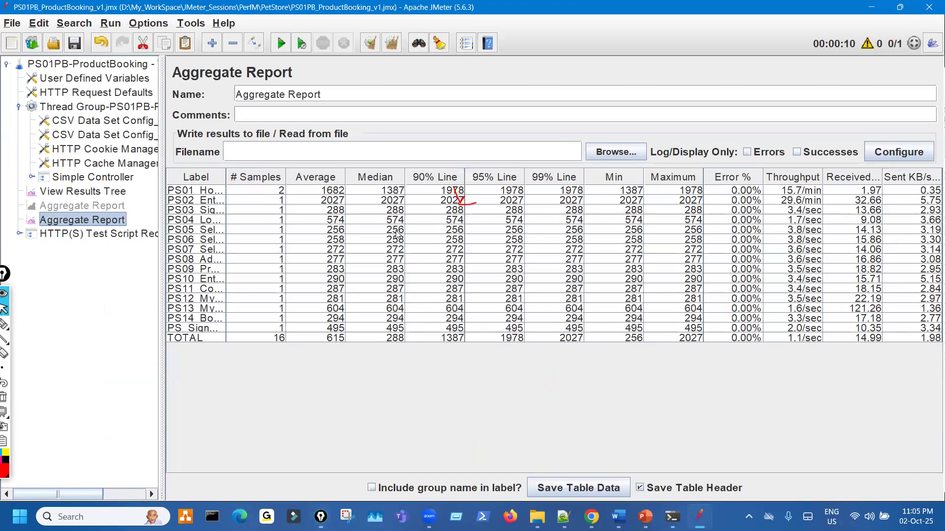
drag(441, 230, 403, 317)
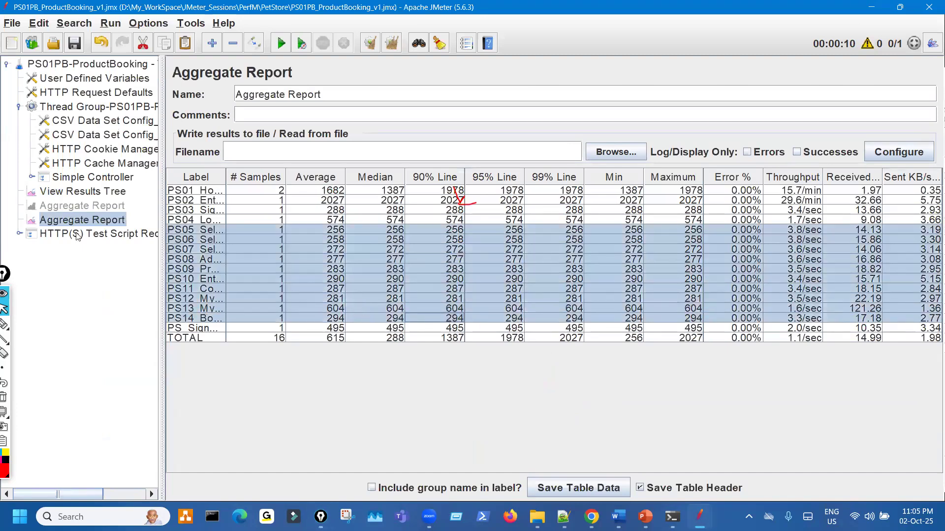
- Mark the Catalog.action sub-requests, the HTTP Cache Manager and the subsequent transactions with the pen in View Results Tree, and clear the drawing
click(97, 195)
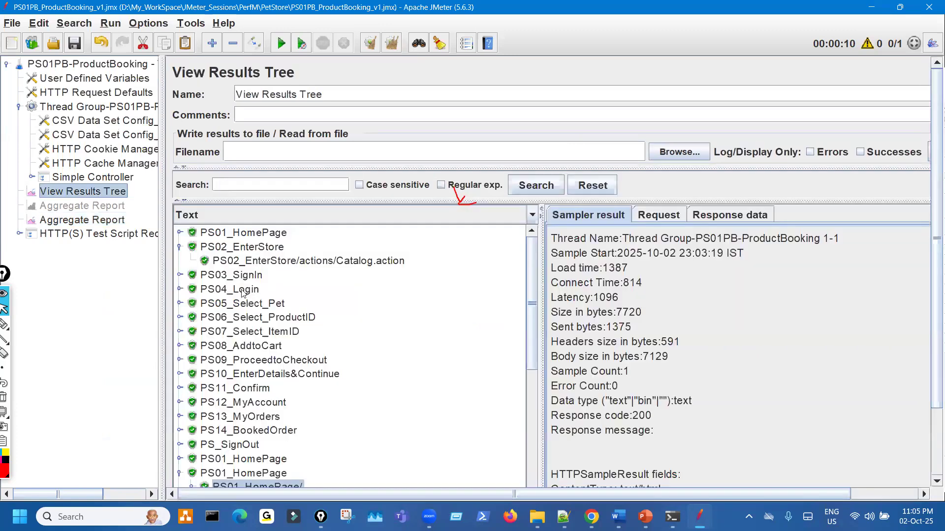
scroll(322, 314, down, 6)
drag(437, 302, 445, 450)
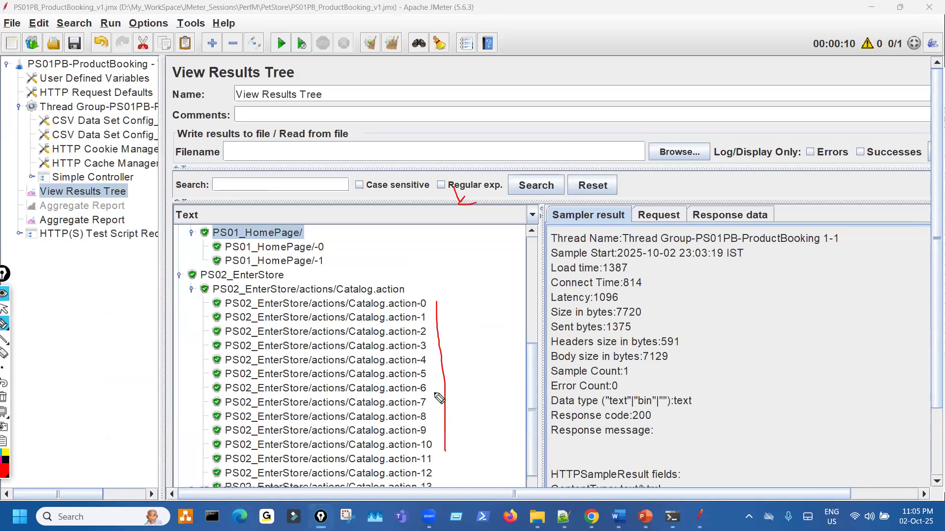
drag(88, 158, 107, 154)
scroll(480, 433, down, 3)
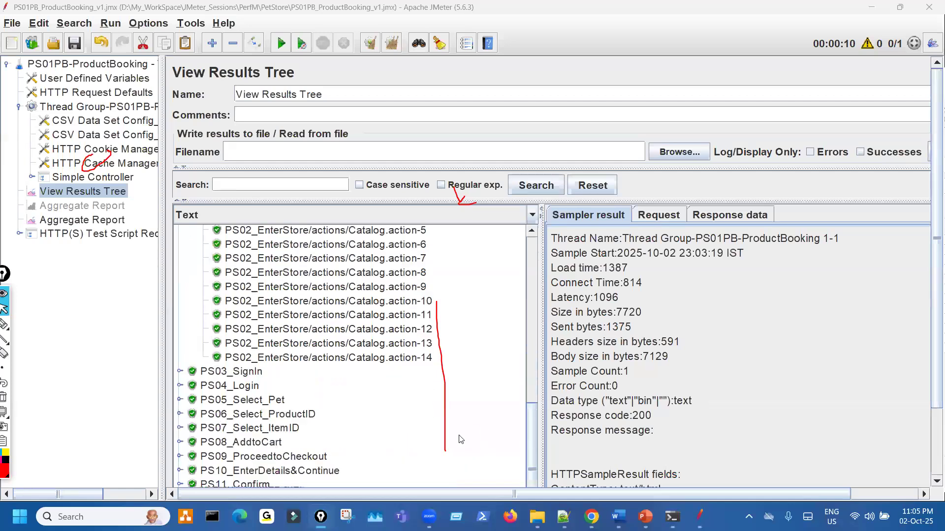
drag(301, 488, 311, 406)
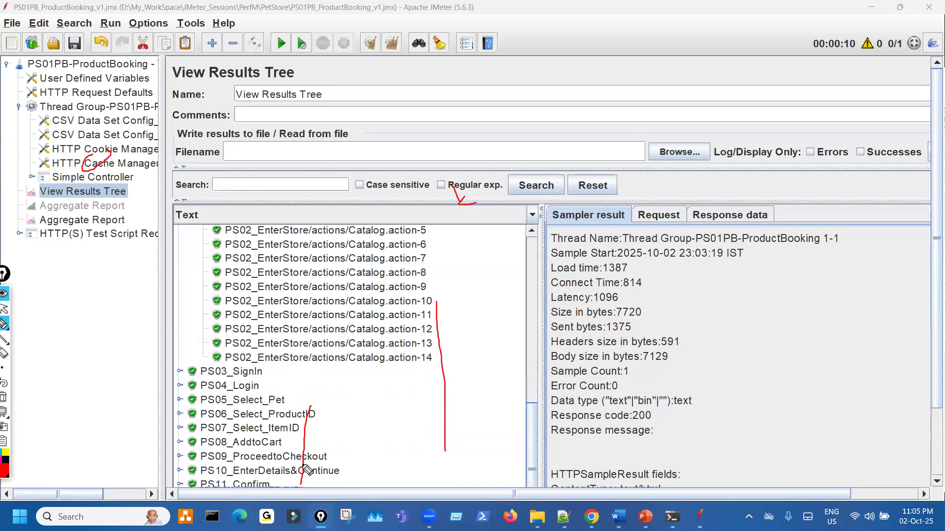
key(ctrl+shift+7)
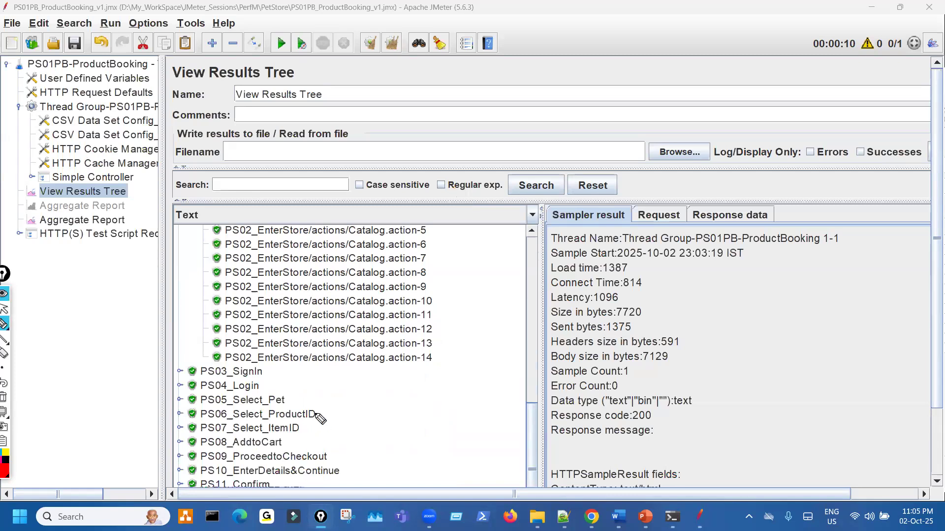
- Bracket the Catalog.action sub-requests and circle the transactions around PS08_AddtoCart and PS09_ProceedtoCheckout with the pen
mouse_move(290, 424)
mouse_down()
mouse_move(320, 446)
mouse_move(306, 457)
mouse_move(328, 442)
mouse_up()
mouse_move(435, 238)
mouse_down()
mouse_move(449, 291)
mouse_move(447, 348)
mouse_up()
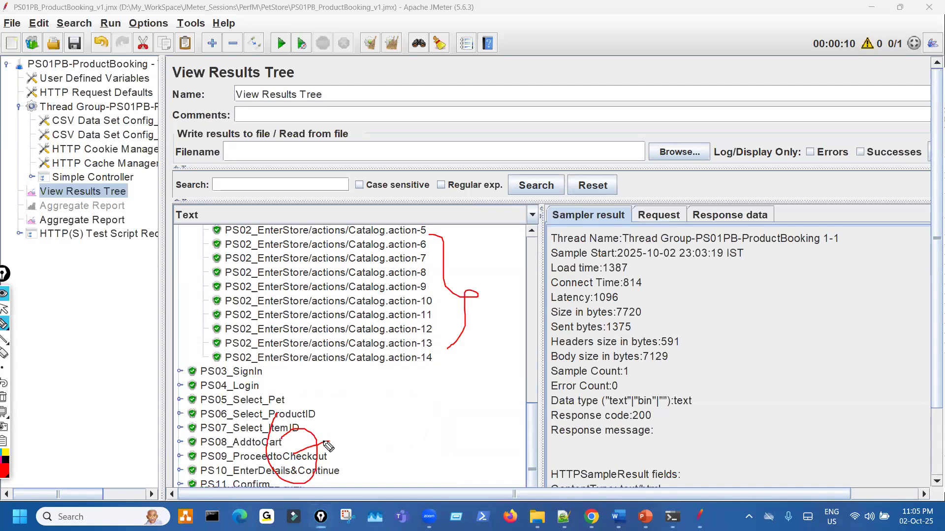
key(ctrl+shift+1)
- Widen the test plan tree, open HTTP Request Defaults, and temporarily mark the embedded-resource retrieval and parallel downloads options
drag(162, 197, 261, 224)
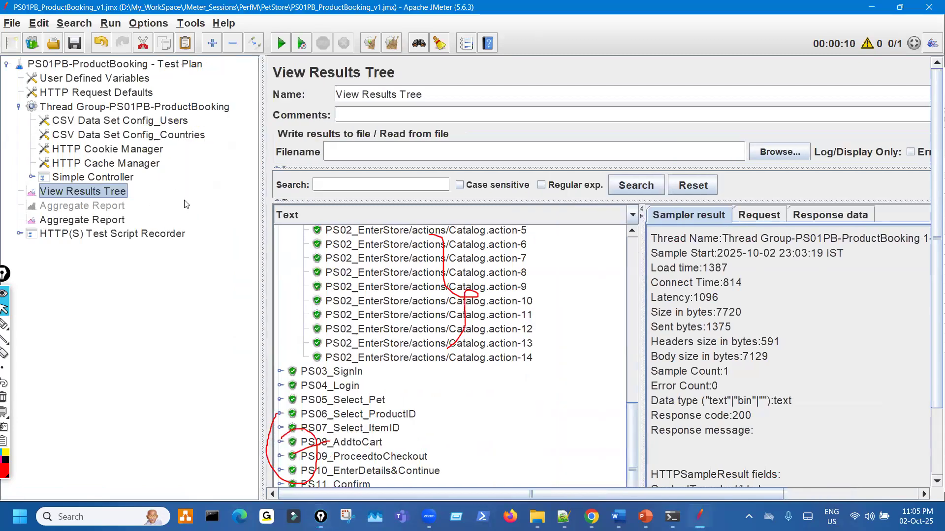
click(134, 96)
key(ctrl+shift+7)
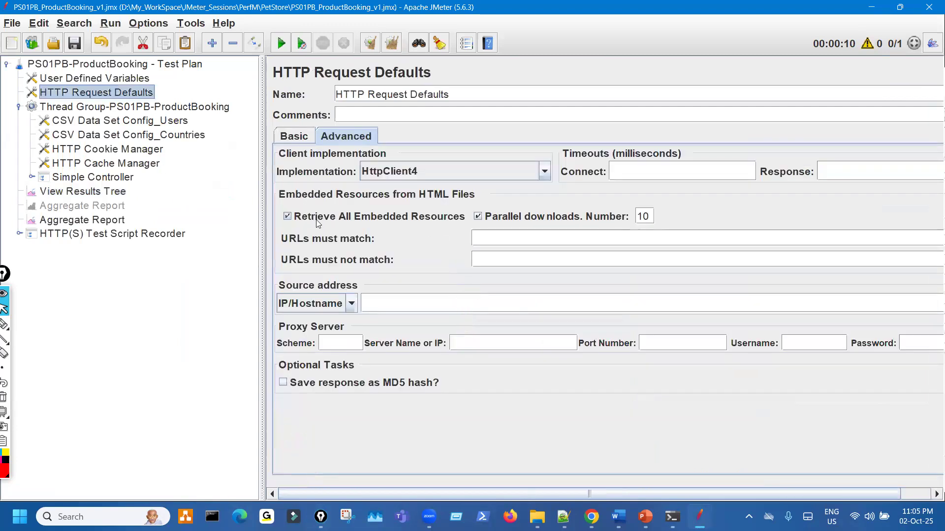
drag(289, 223, 574, 223)
key(ctrl+shift+7)
- Open HTTP Cache Manager, mark it and its Clear cache each iteration option with the pen, and clear the drawing
key(ctrl+shift+2)
click(155, 164)
key(ctrl+shift+2)
drag(158, 172, 201, 162)
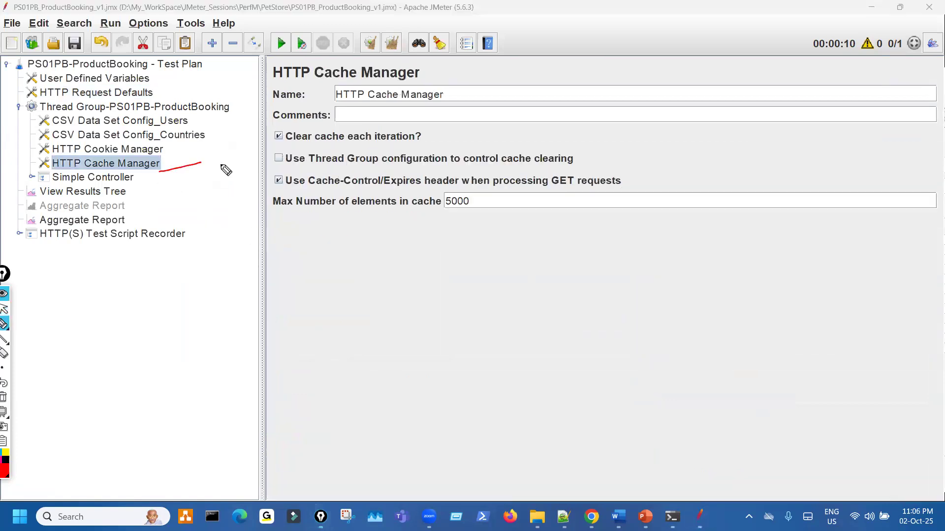
mouse_move(256, 133)
mouse_down()
mouse_move(276, 148)
mouse_move(289, 127)
mouse_up()
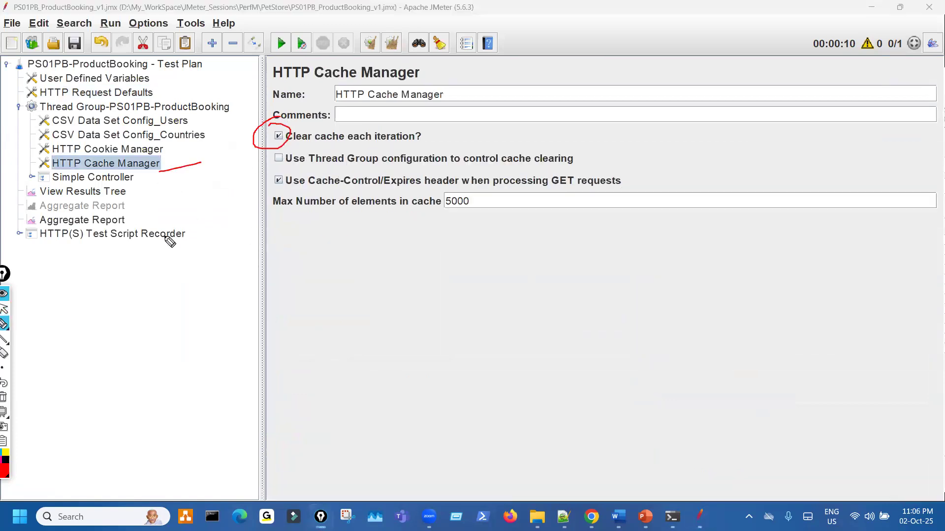
key(ctrl+shift+7)
key(ctrl+shift+1)
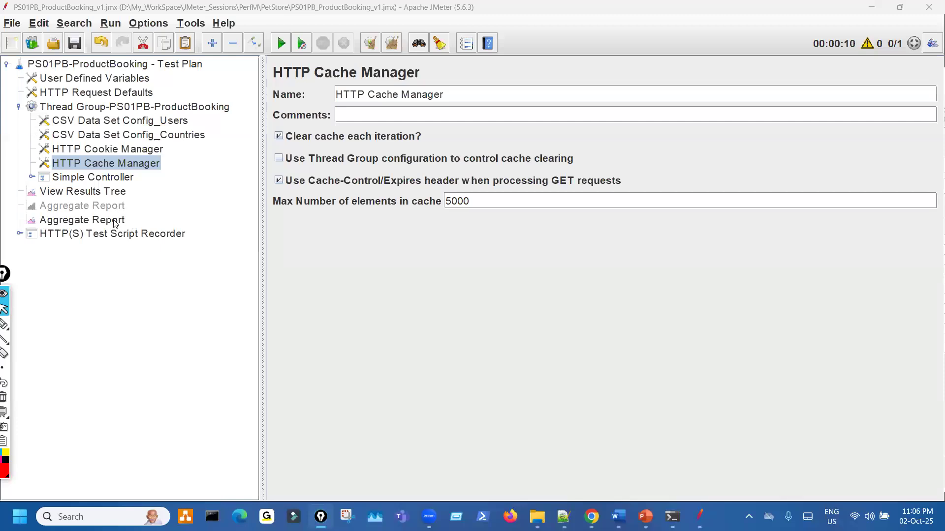
- Circle the 90% Line values of PS01 and PS02 in the enabled Aggregate Report and compare them with the disabled report
click(114, 223)
key(ctrl+shift+2)
drag(582, 197, 543, 194)
key(ctrl+shift+1)
click(117, 205)
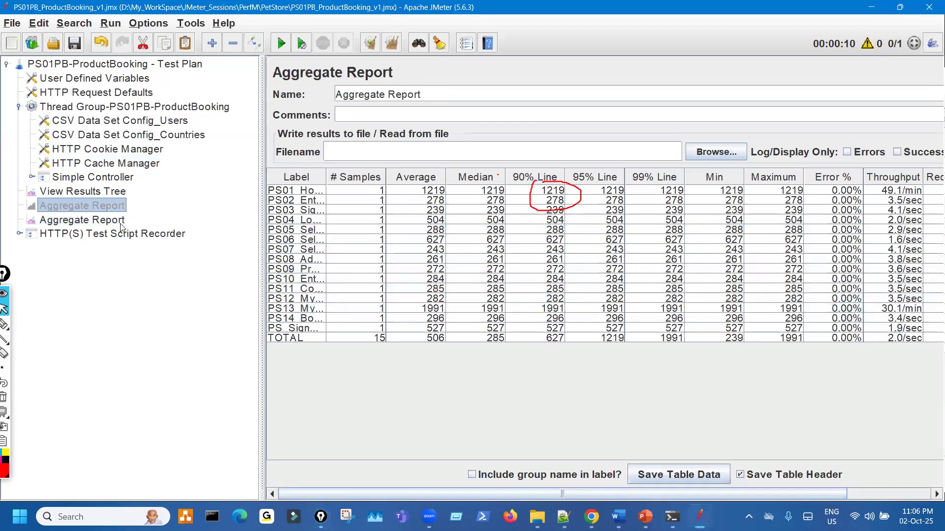
click(122, 224)
- Reopen View Results Tree, mark the new run's Catalog.action sub-requests with the pen, and clear the drawing
click(120, 191)
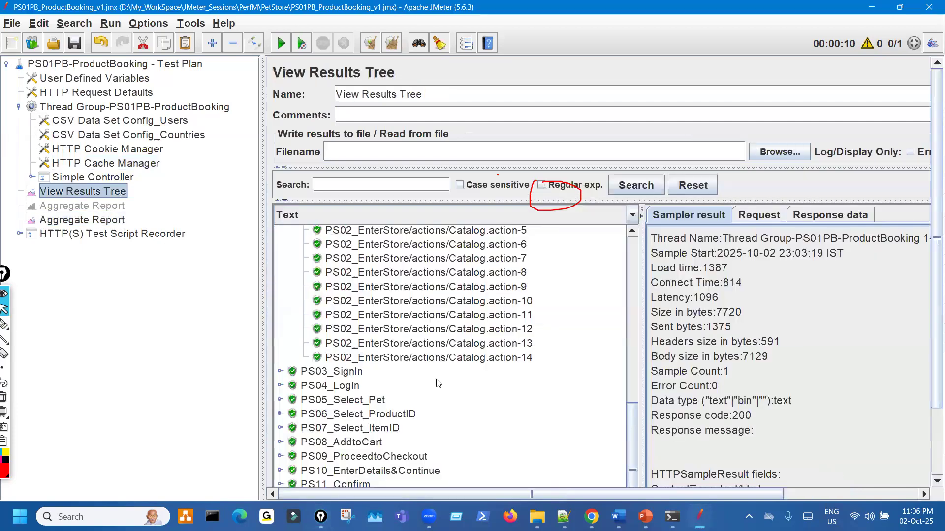
scroll(436, 380, up, 3)
key(ctrl+shift+3)
drag(535, 292, 493, 408)
key(ctrl+shift+7)
click(4, 309)
scroll(327, 292, up, 7)
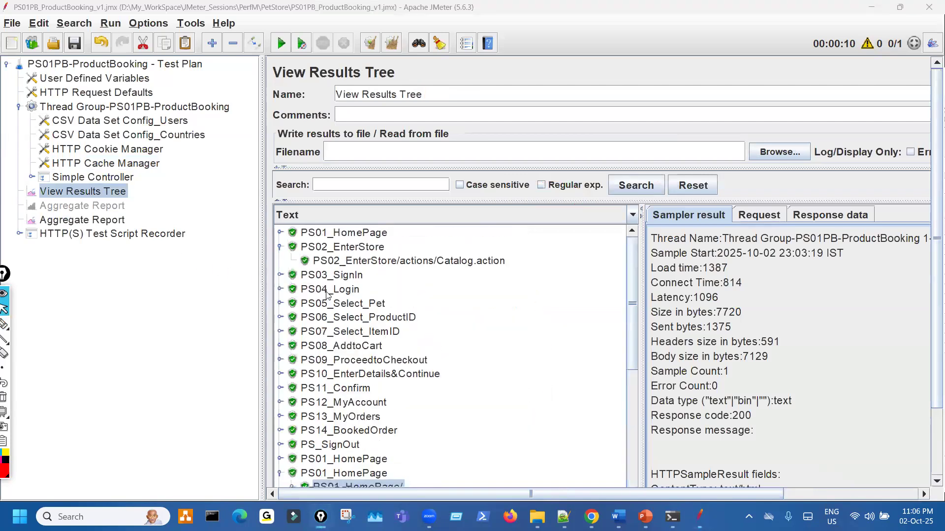
- Open the earlier run's Catalog.action sampler result, bracket that run's transactions with the pen, and clear the drawing
click(486, 268)
key(ctrl+shift+3)
drag(406, 224, 426, 242)
drag(458, 363, 426, 408)
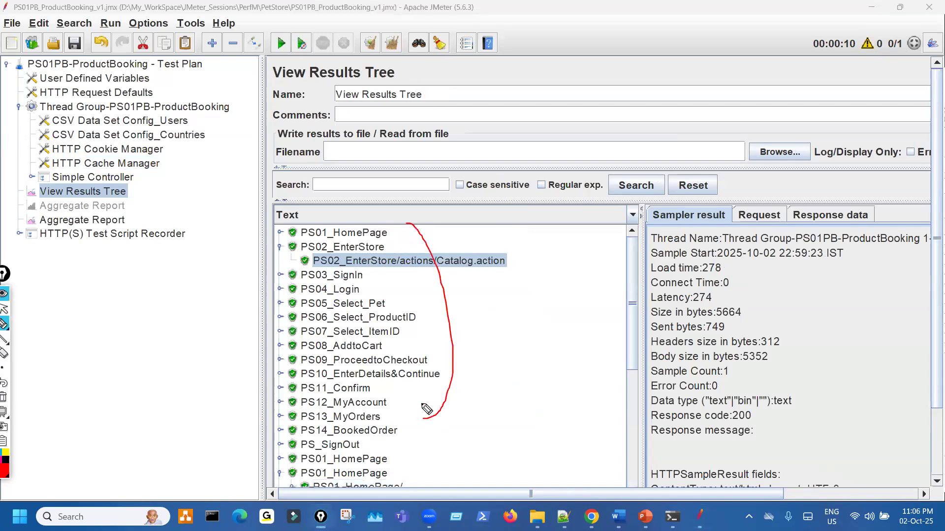
key(ctrl+shift+7)
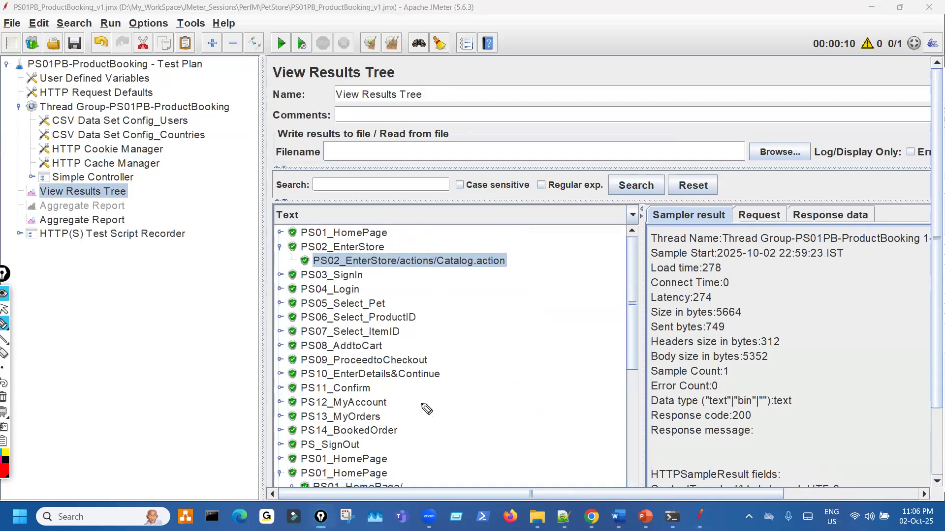
- Open HTTP Request Defaults, mark the Parallel downloads option with the pen, and clear the drawing
key(ctrl+shift+2)
click(138, 94)
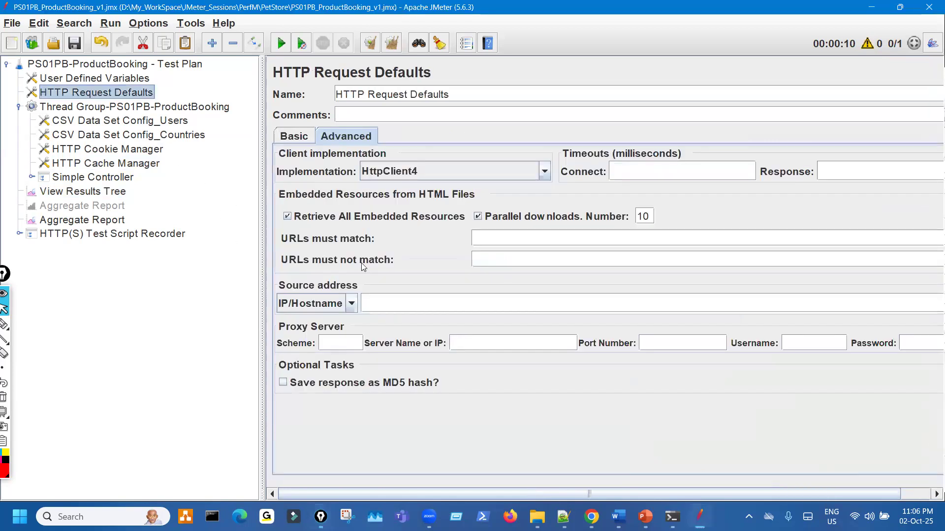
key(ctrl+shift+3)
mouse_move(476, 200)
mouse_down()
mouse_move(458, 220)
mouse_move(486, 209)
mouse_up()
key(ctrl+shift+7)
key(ctrl+shift+2)
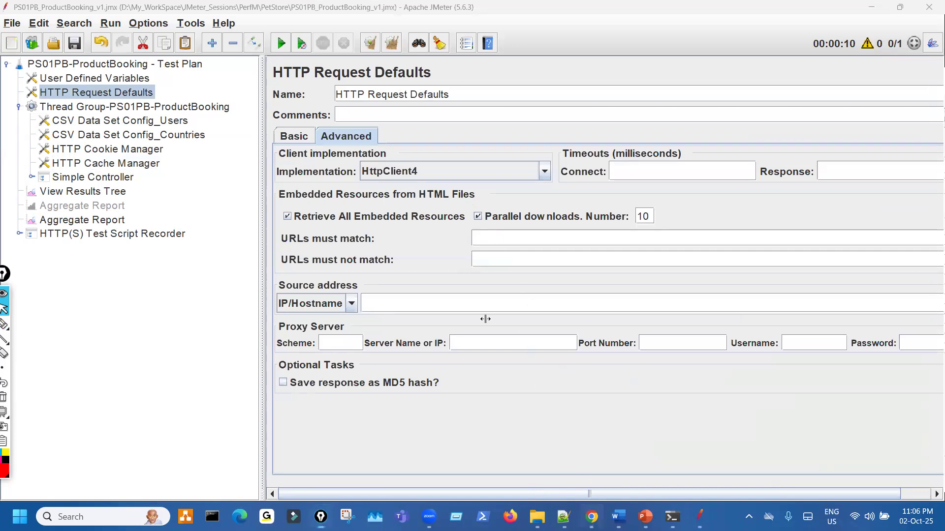
- Switch to the JPetStore Demo page in Chrome, widen its Network request list, and make temporary pen notes beneath the requests
key(alt+Tab)
drag(232, 199, 165, 191)
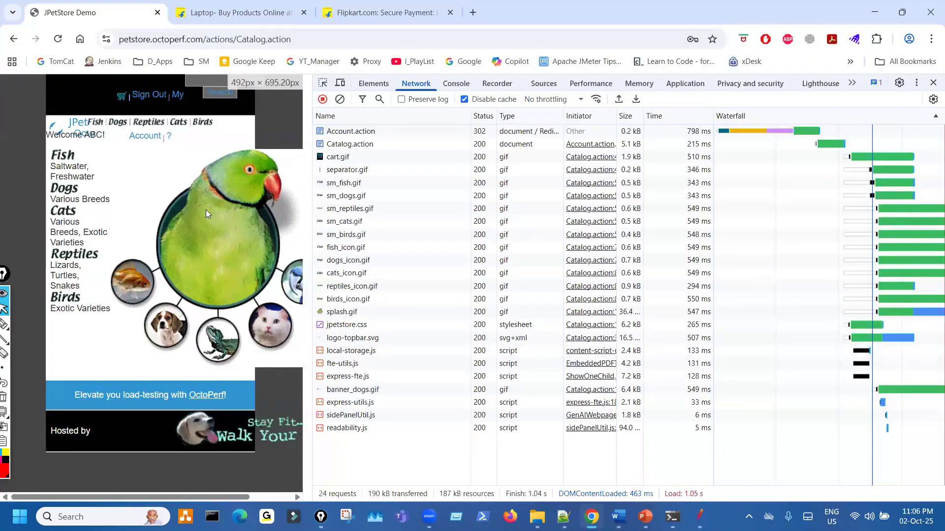
key(ctrl+shift+3)
mouse_move(363, 445)
mouse_down()
mouse_move(364, 474)
mouse_move(405, 455)
mouse_up()
mouse_move(416, 445)
mouse_down()
mouse_move(425, 470)
mouse_move(463, 461)
mouse_up()
mouse_move(338, 448)
mouse_down()
mouse_move(318, 470)
mouse_move(329, 473)
mouse_up()
drag(440, 447, 439, 471)
key(ctrl+shift+7)
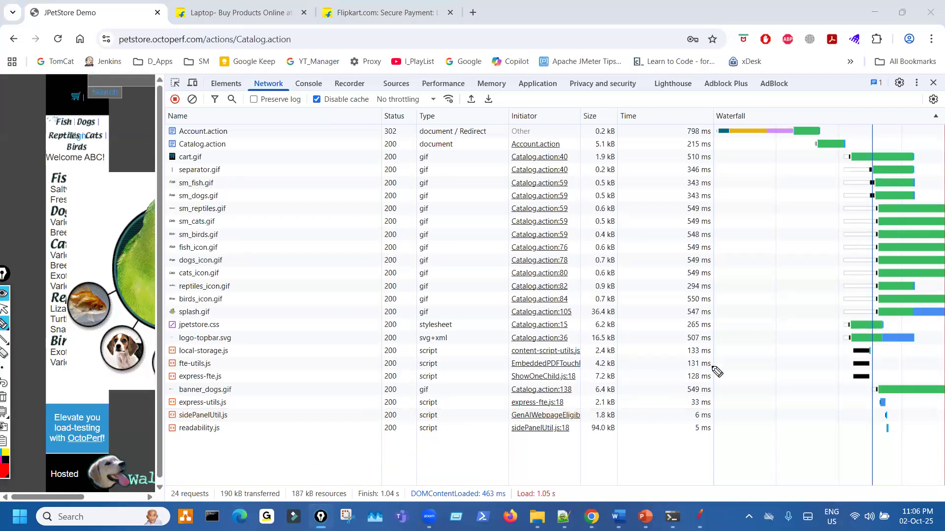
- Handwrite a 6 with an arrow, circle the embedded resource names and mark their waterfall start with the pen, and clear the drawing
key(ctrl+shift+2)
key(ctrl+shift+1)
mouse_move(542, 164)
mouse_down()
mouse_move(481, 159)
mouse_move(458, 192)
mouse_move(450, 172)
mouse_up()
mouse_move(211, 164)
mouse_down()
mouse_move(229, 232)
mouse_move(229, 294)
mouse_up()
mouse_move(225, 355)
mouse_down()
mouse_move(183, 345)
mouse_move(175, 202)
mouse_move(214, 168)
mouse_move(225, 224)
mouse_up()
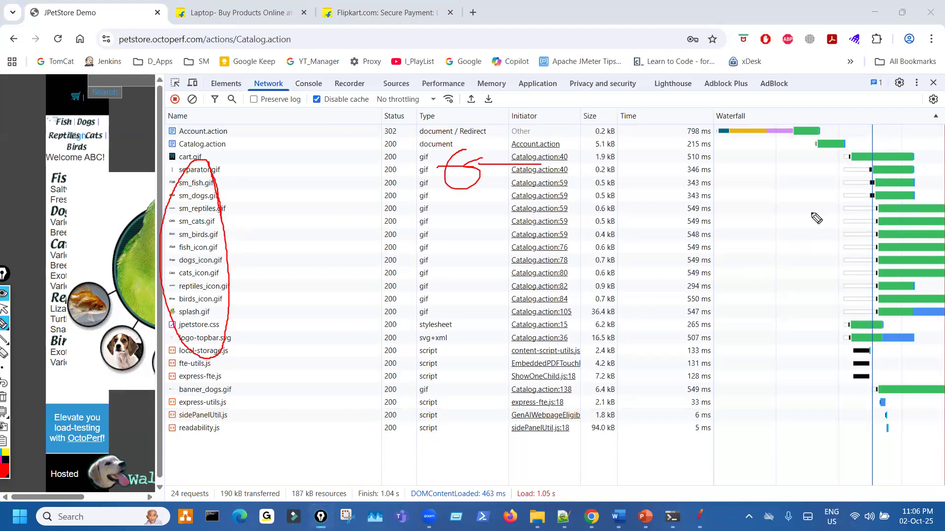
drag(840, 167, 842, 317)
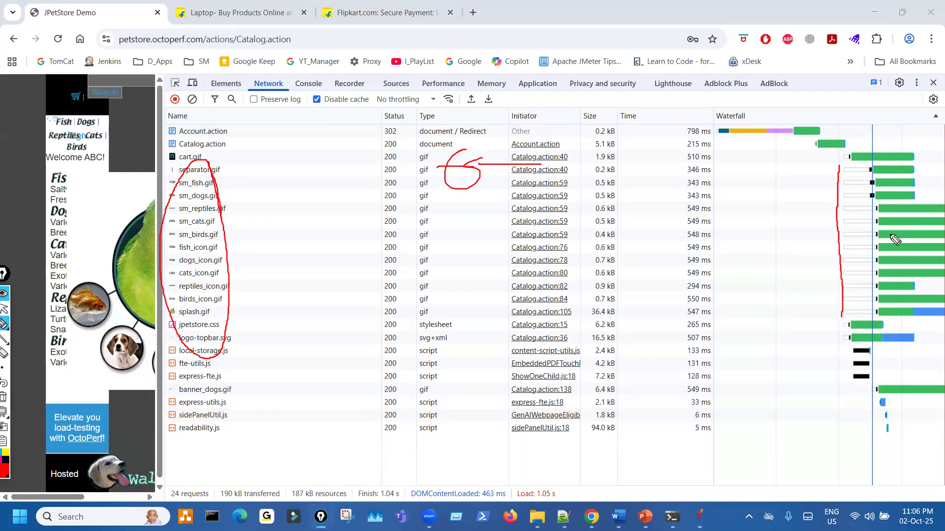
key(ctrl+shift+7)
- Temporarily mark the queueing portions of the resource requests in the waterfall and circle the last script rows with the pen
drag(843, 168, 844, 320)
key(ctrl+shift+7)
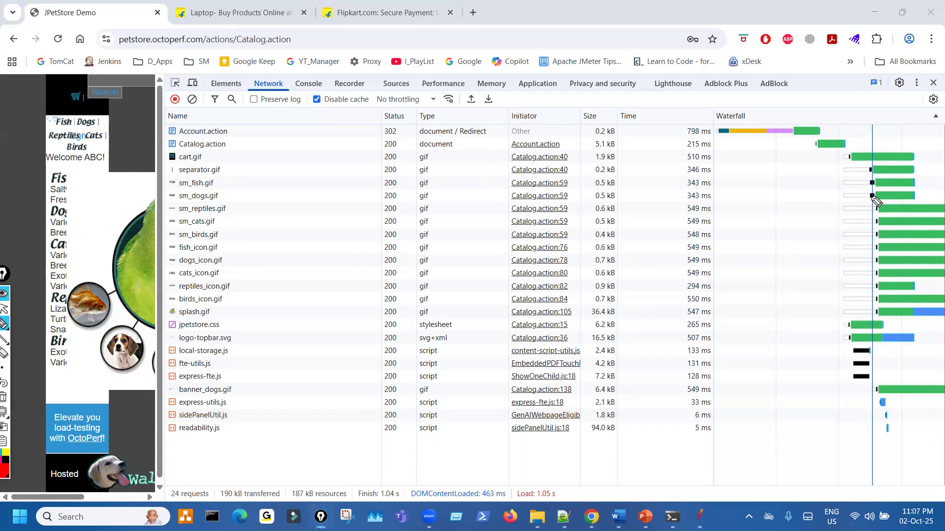
drag(867, 146, 872, 277)
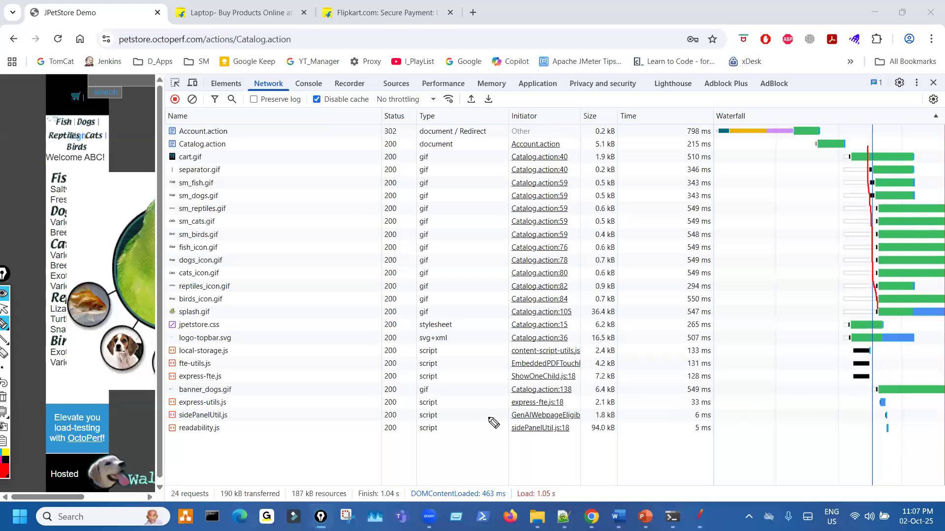
drag(384, 386, 445, 391)
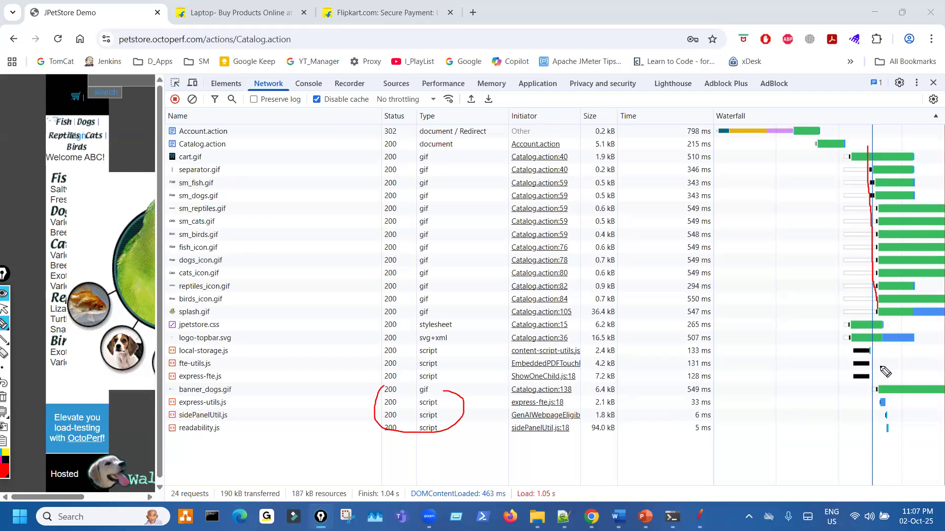
drag(849, 325, 854, 385)
mouse_move(849, 152)
mouse_down()
mouse_move(849, 192)
mouse_move(843, 172)
mouse_up()
drag(848, 261, 845, 316)
key(ctrl+shift+7)
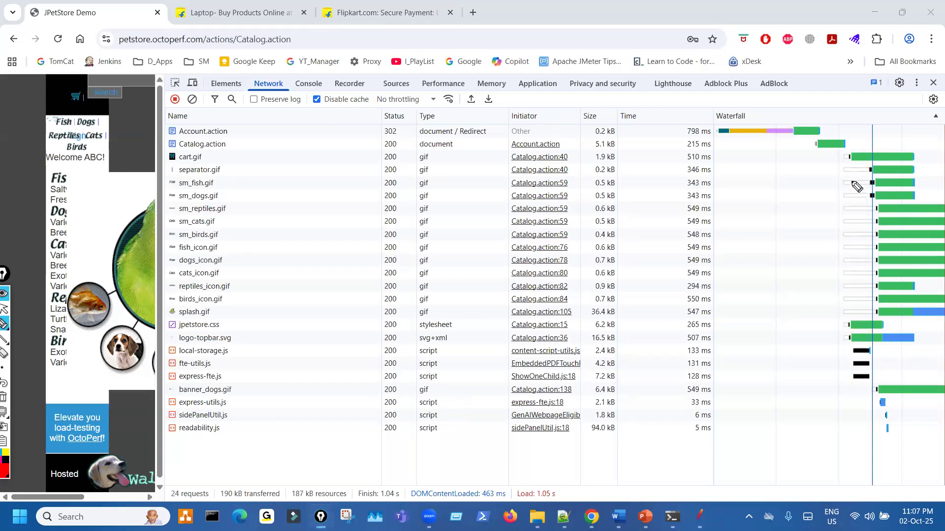
drag(852, 173, 852, 323)
key(ctrl+shift+7)
- Handwrite "8 - 12" below the network request list and underline the 12
mouse_move(405, 467)
mouse_down()
mouse_move(401, 460)
mouse_move(440, 444)
mouse_up()
drag(447, 433, 475, 461)
drag(476, 460, 490, 449)
drag(444, 473, 471, 465)
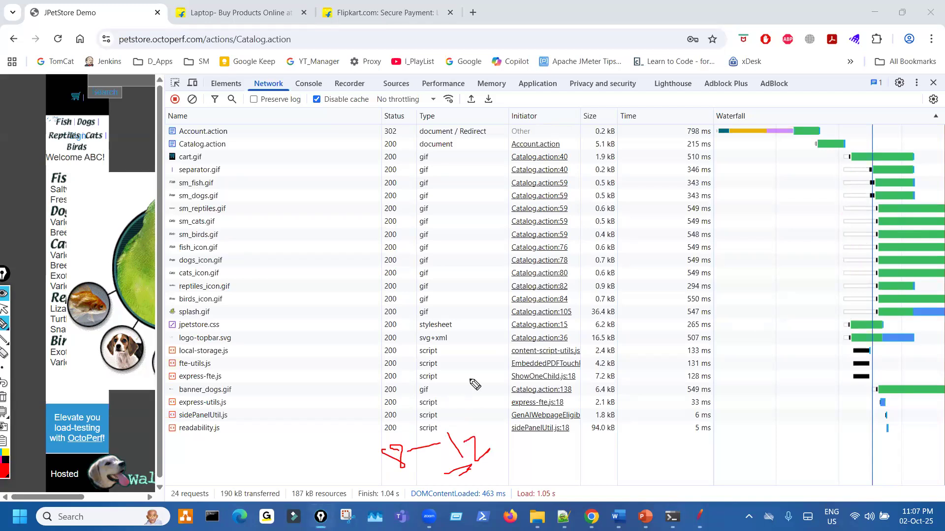
- Mark the start of the gif, stylesheet and script bars in the waterfall with pen lines, and clear all drawings
drag(843, 169, 837, 296)
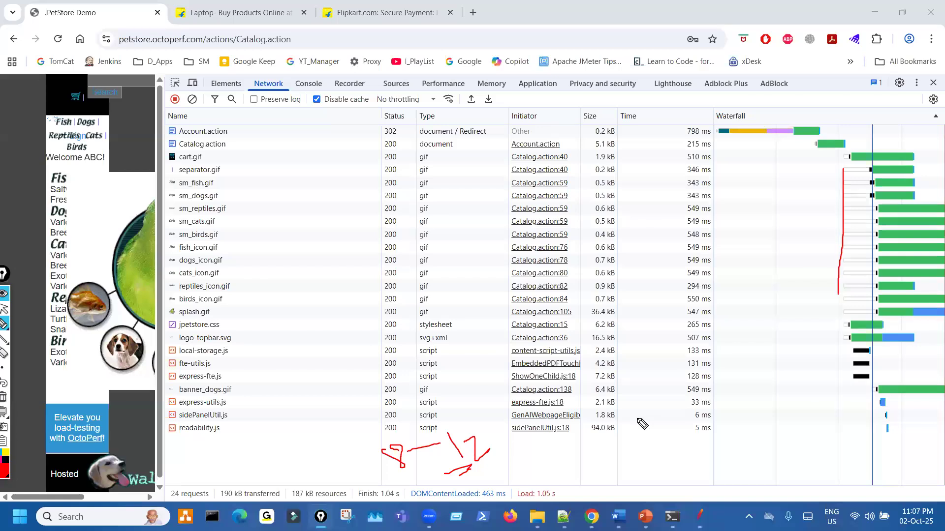
drag(827, 173, 839, 245)
drag(808, 364, 817, 409)
drag(837, 376, 850, 380)
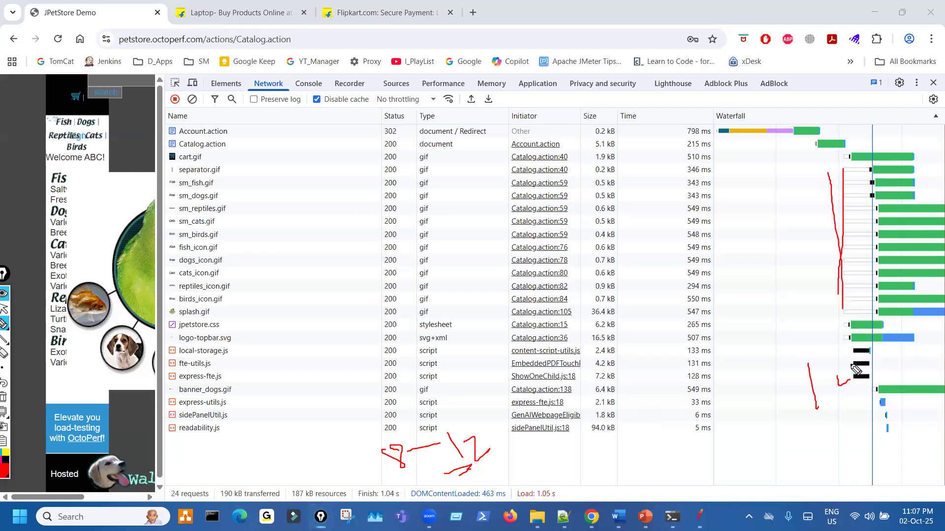
drag(851, 329, 847, 381)
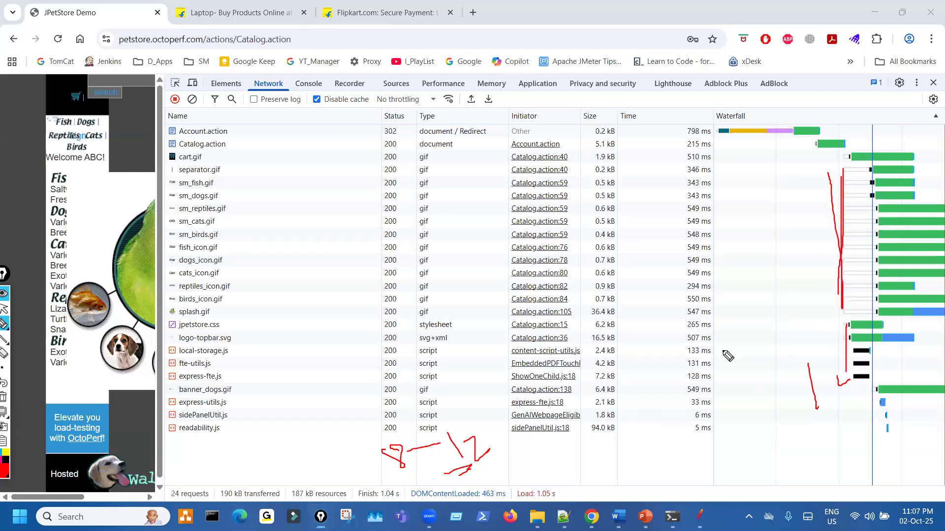
key(Escape)
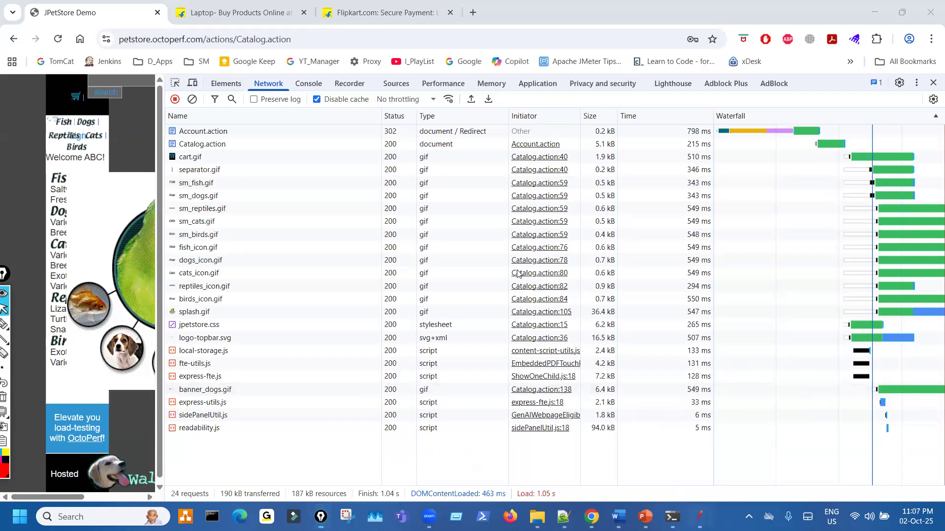
- Switch to JMeter and temporarily circle the parallel downloads option of HTTP Request Defaults with the pen
key(alt+Tab)
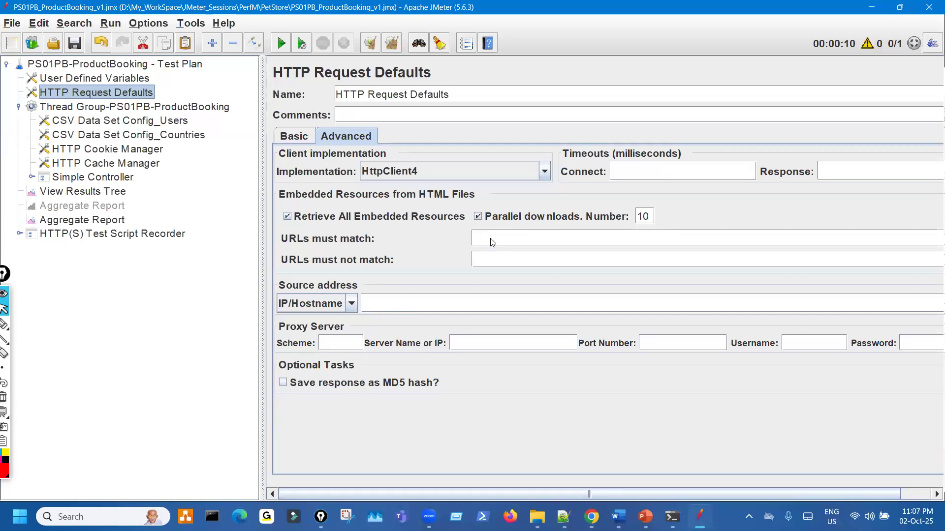
key(ctrl+shift+3)
mouse_move(500, 199)
mouse_down()
mouse_move(473, 221)
mouse_move(492, 200)
mouse_up()
key(ctrl+shift+7)
key(ctrl+shift+2)
- Save the test plan and cut the HTTP Request Defaults and HTTP Cache Manager elements from the tree
click(79, 43)
click(132, 80)
click(135, 94)
click(146, 46)
click(145, 148)
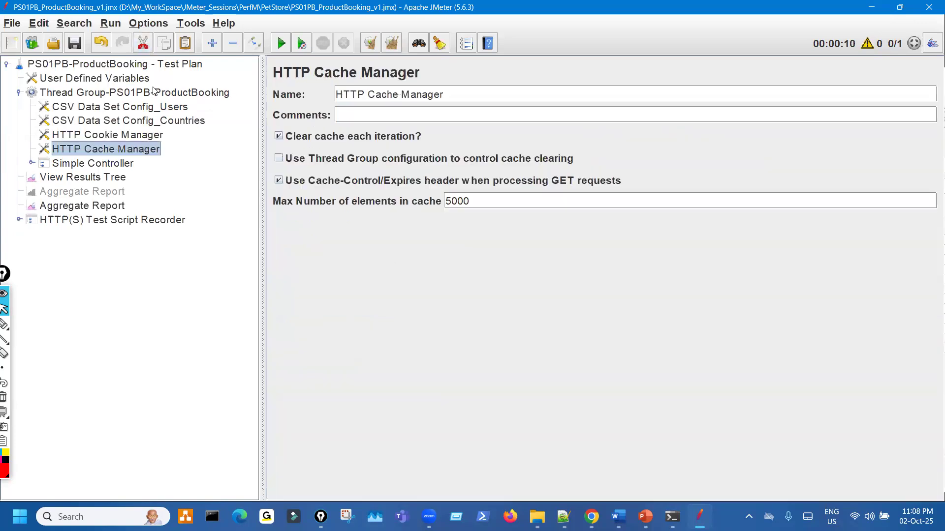
click(148, 46)
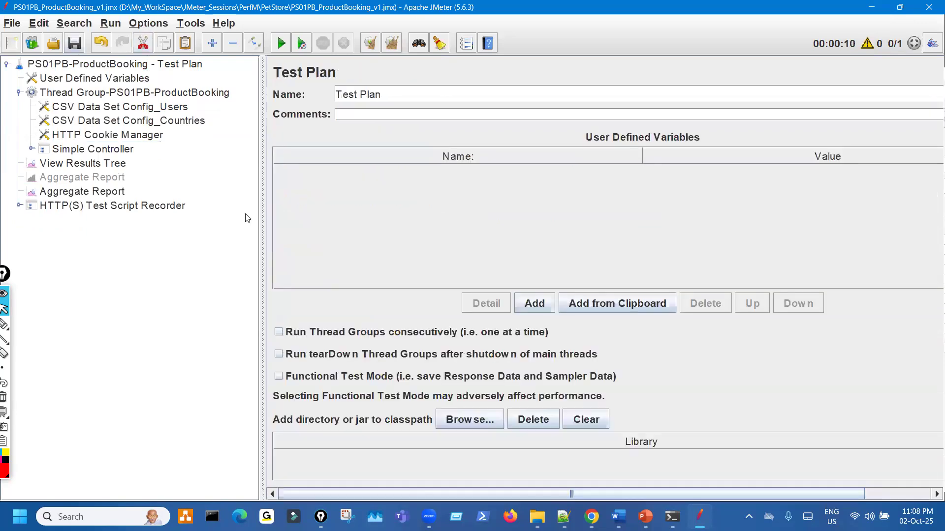
- Switch to the PowerPoint scripting steps slide and draw a pen tick beside point 4.23, the optional embedded-resources setting
click(5, 325)
mouse_move(109, 242)
mouse_down()
mouse_move(144, 236)
mouse_move(178, 245)
mouse_up()
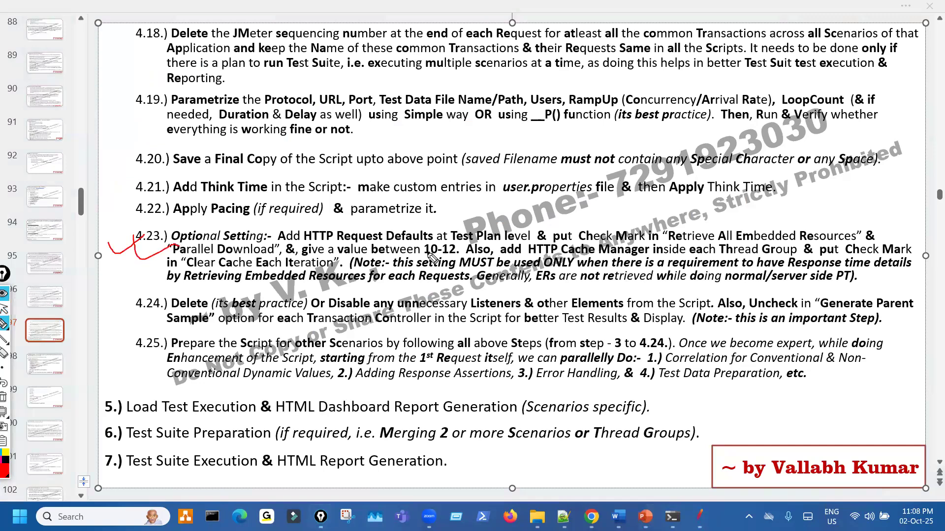